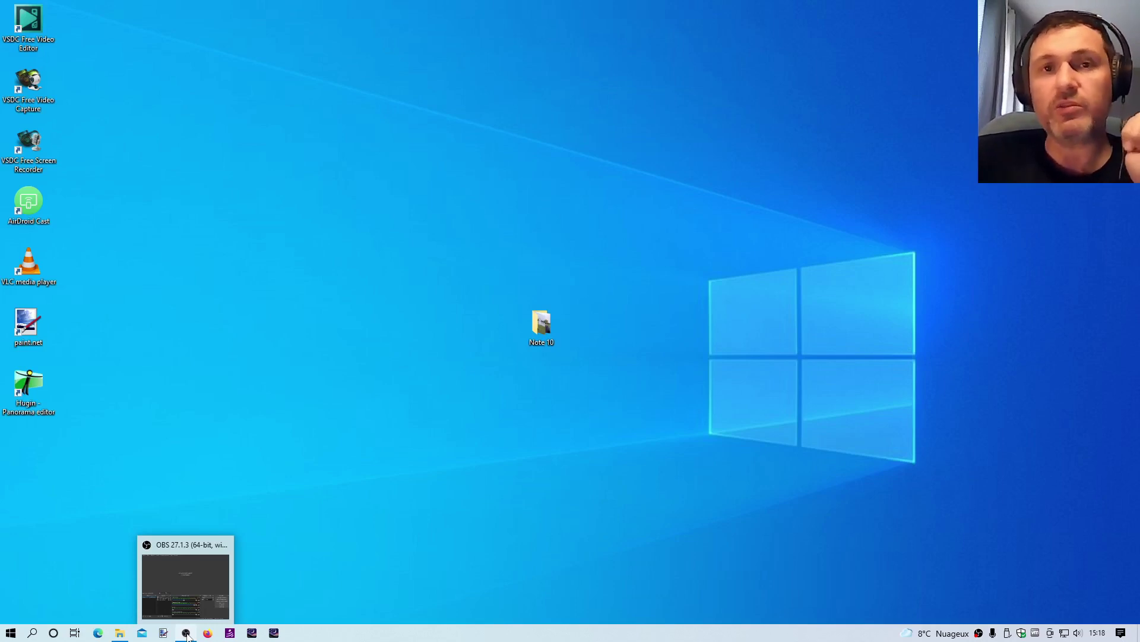
# Launch the Hugin panorama editor
pyautogui.doubleClick(33, 384)
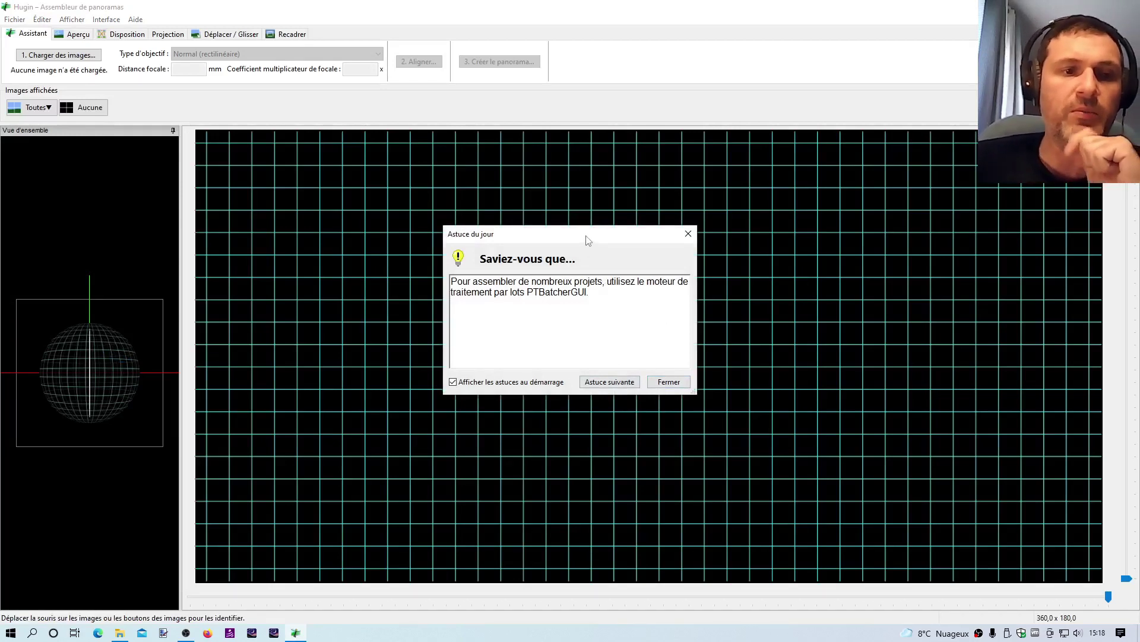
pyautogui.click(230, 633)
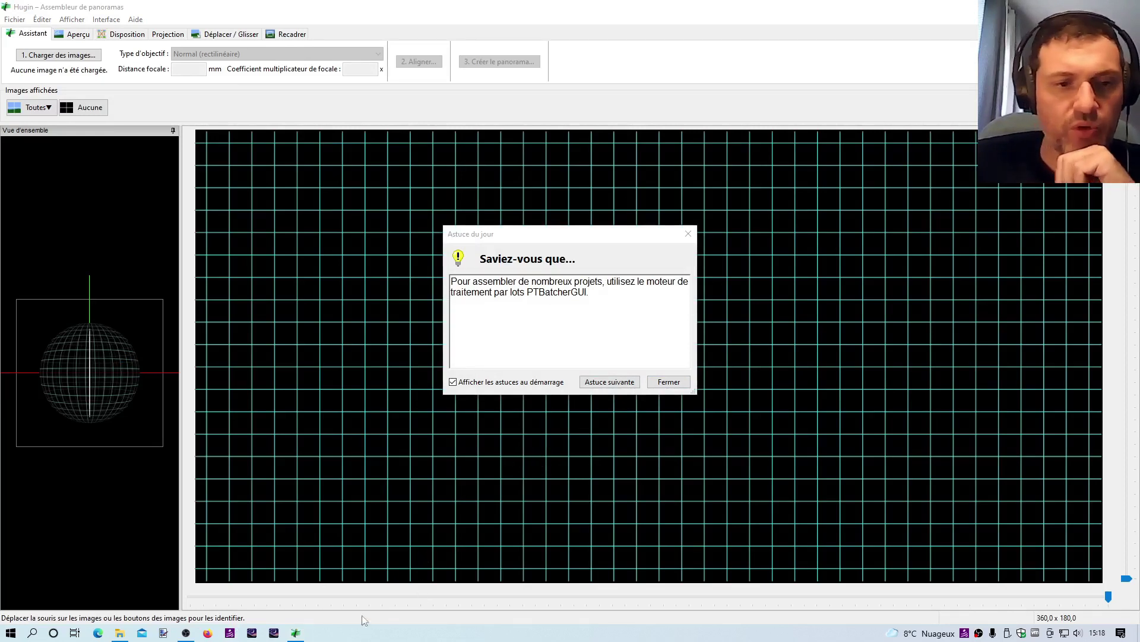
# Switch to OBS, hide the video capture device source and minimize the window
pyautogui.click(186, 634)
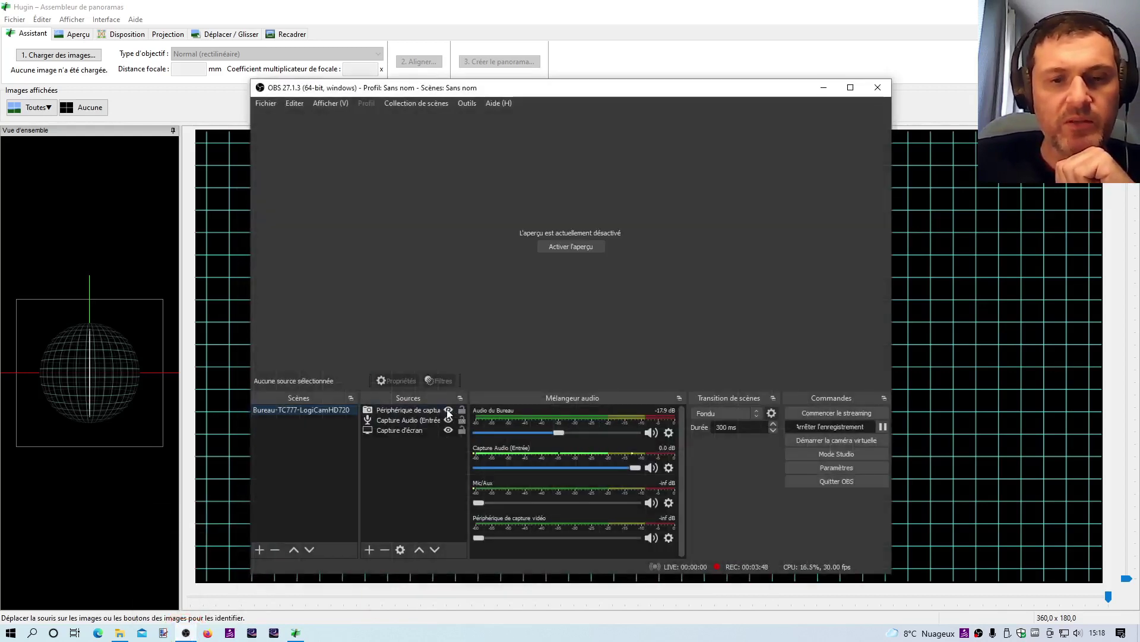
pyautogui.click(448, 410)
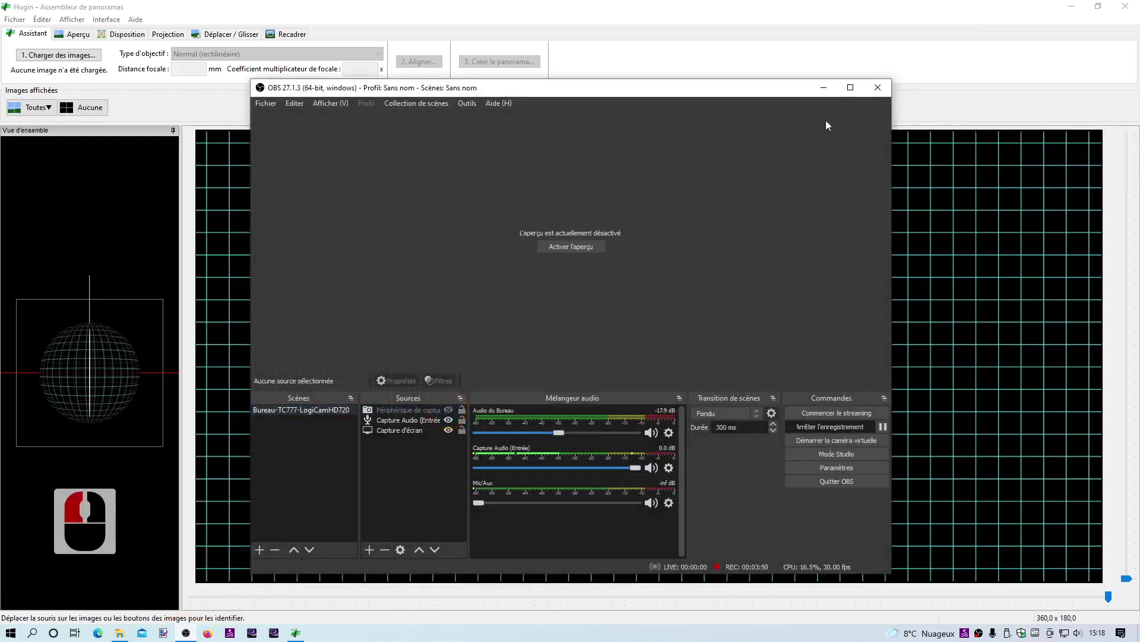
pyautogui.click(824, 88)
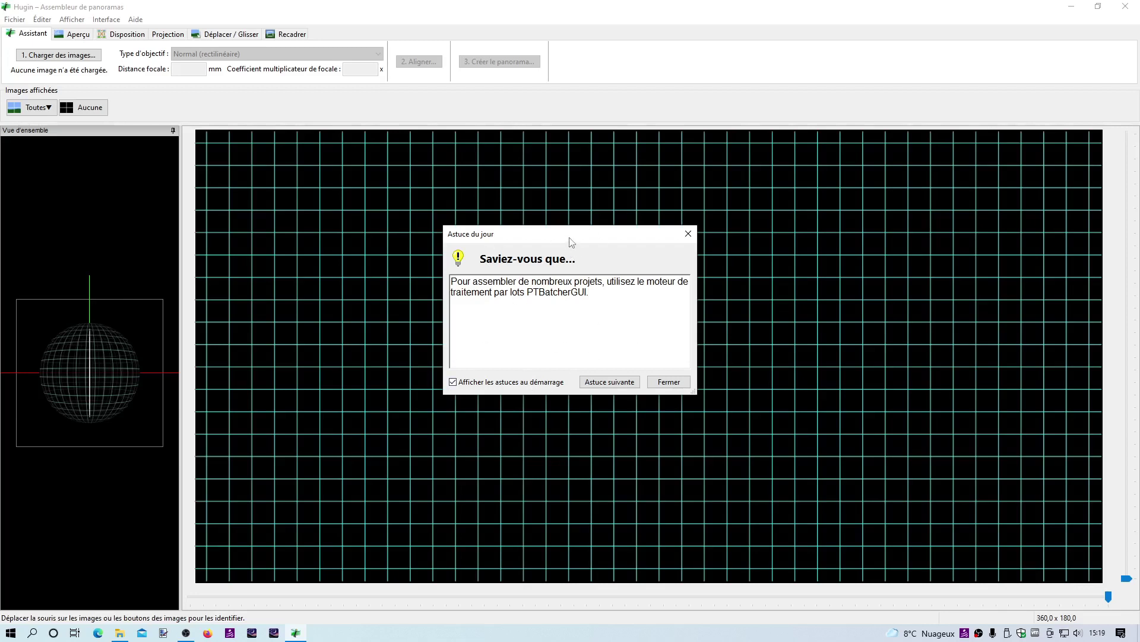
# Dismiss the tip of the day and load the twelve photos from 20211115_134850.jpg to 20211115_135103.jpg in the desktop folder Note 10
pyautogui.moveTo(567, 240); pyautogui.dragTo(580, 192)
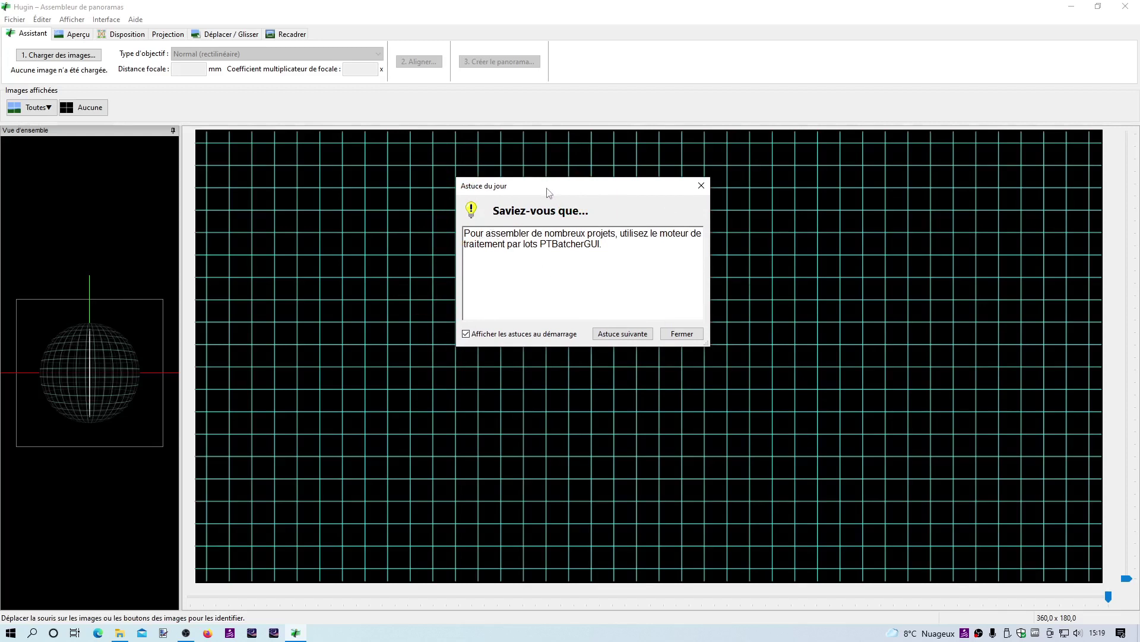
pyautogui.click(687, 333)
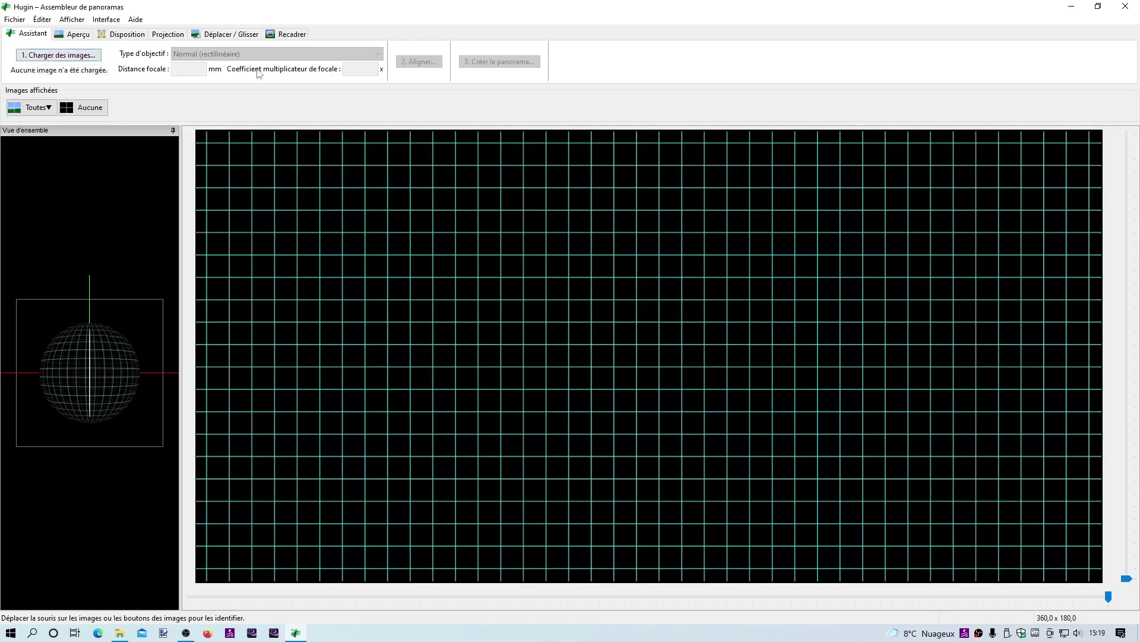
pyautogui.click(64, 58)
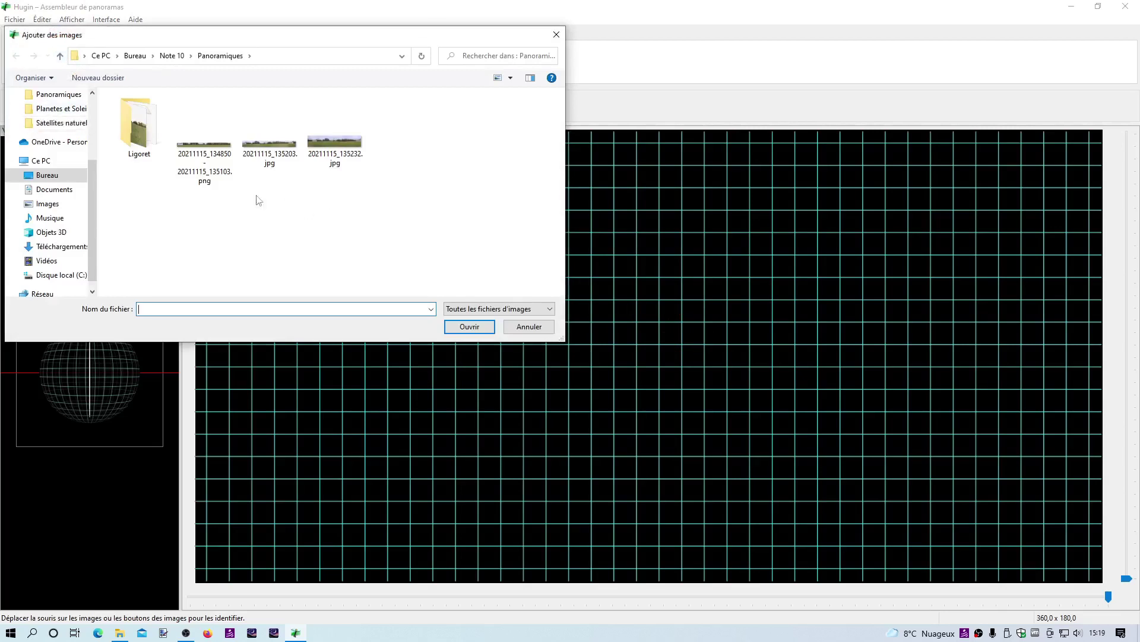
pyautogui.click(128, 57)
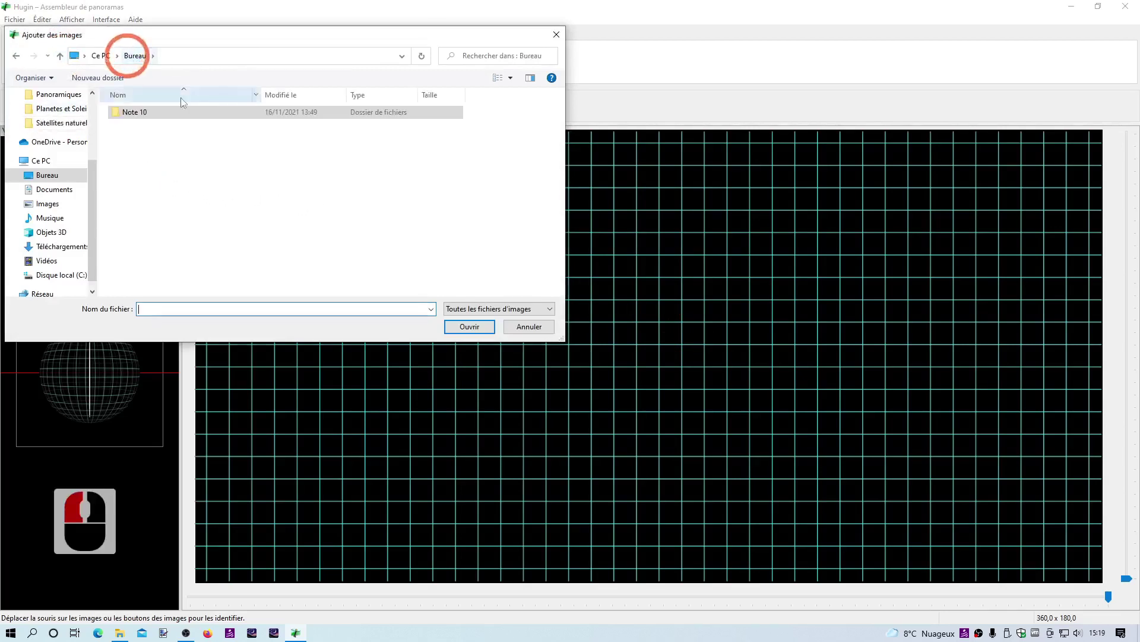
pyautogui.click(119, 114)
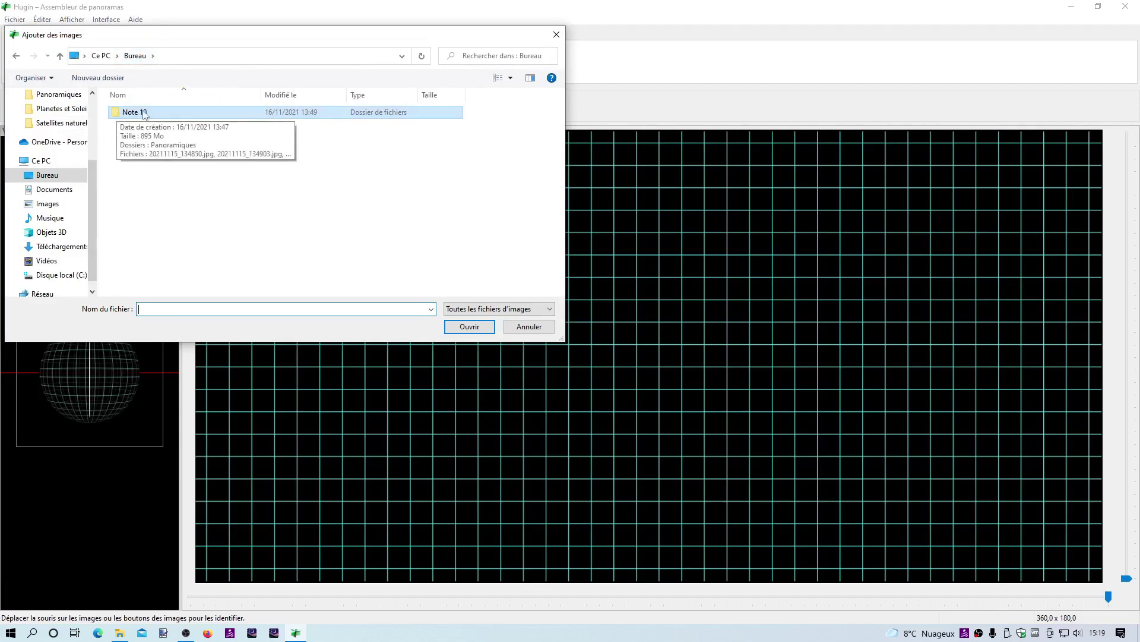
pyautogui.doubleClick(117, 114)
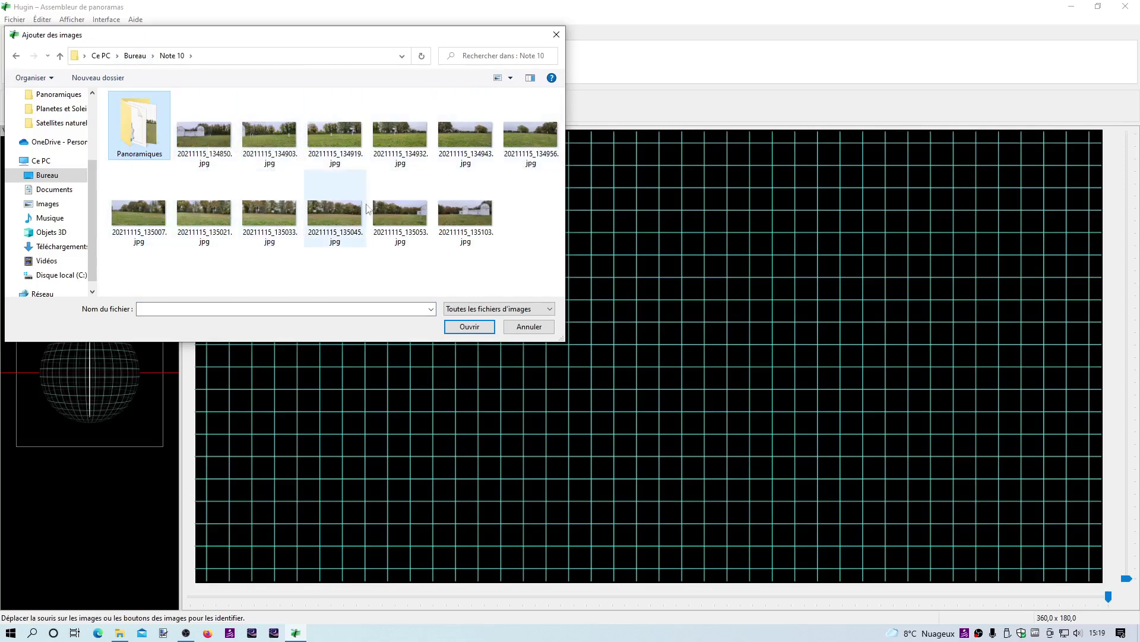
pyautogui.click(199, 132)
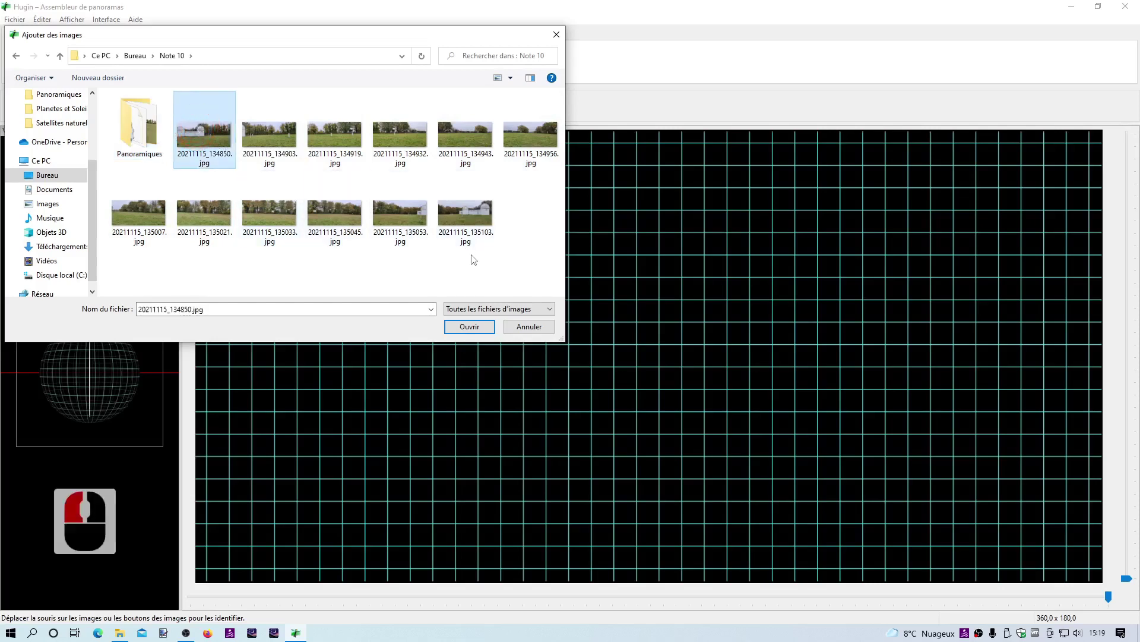
pyautogui.keyDown('shift'); pyautogui.click(466, 214); pyautogui.keyUp('shift')
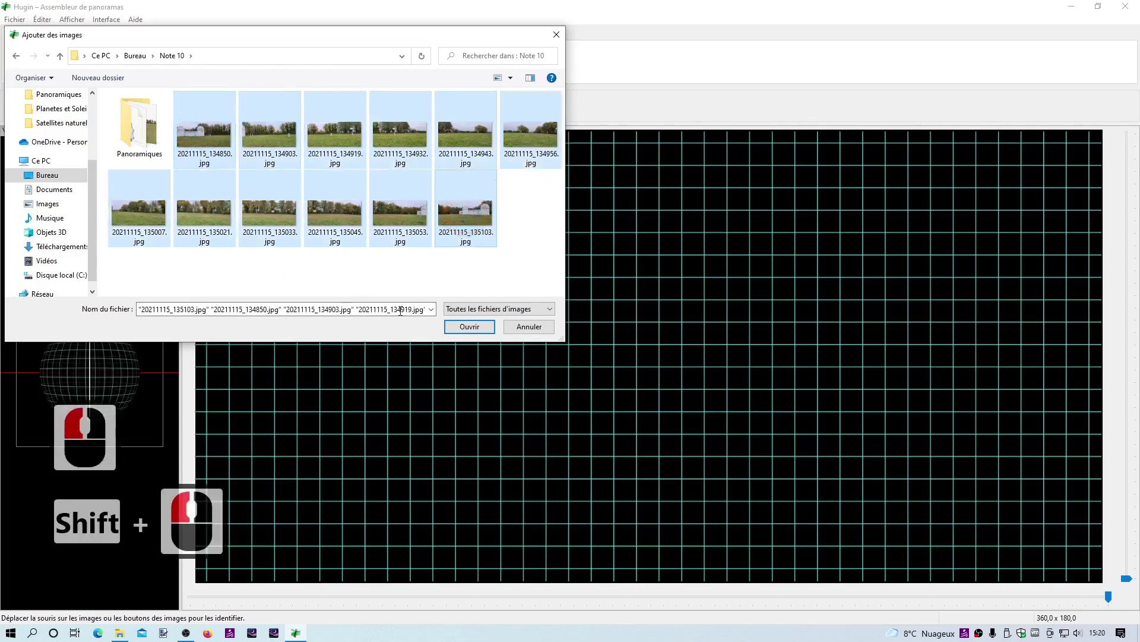
pyautogui.click(469, 326)
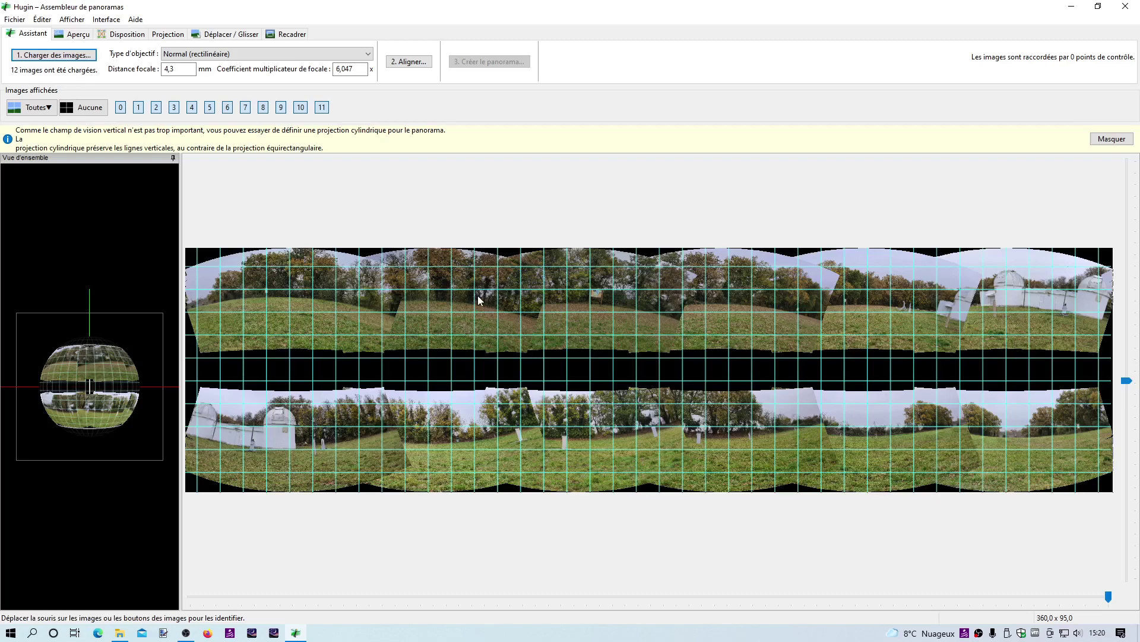
# Review the lens types, keep Normal (rectilinéaire) and align the loaded images
pyautogui.click(368, 54)
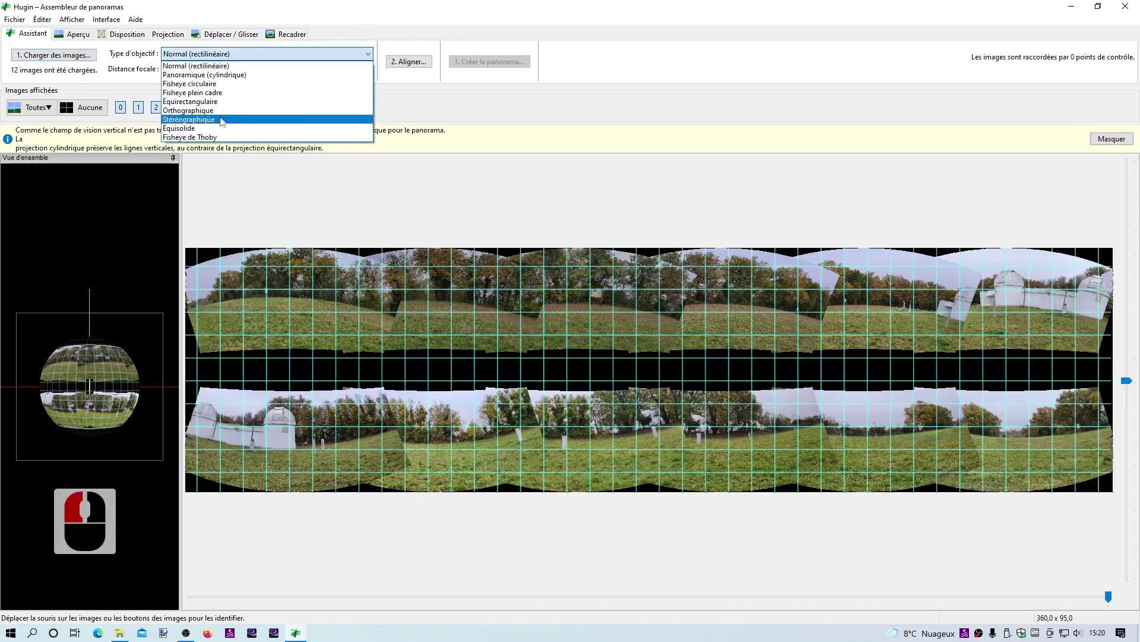
pyautogui.click(241, 57)
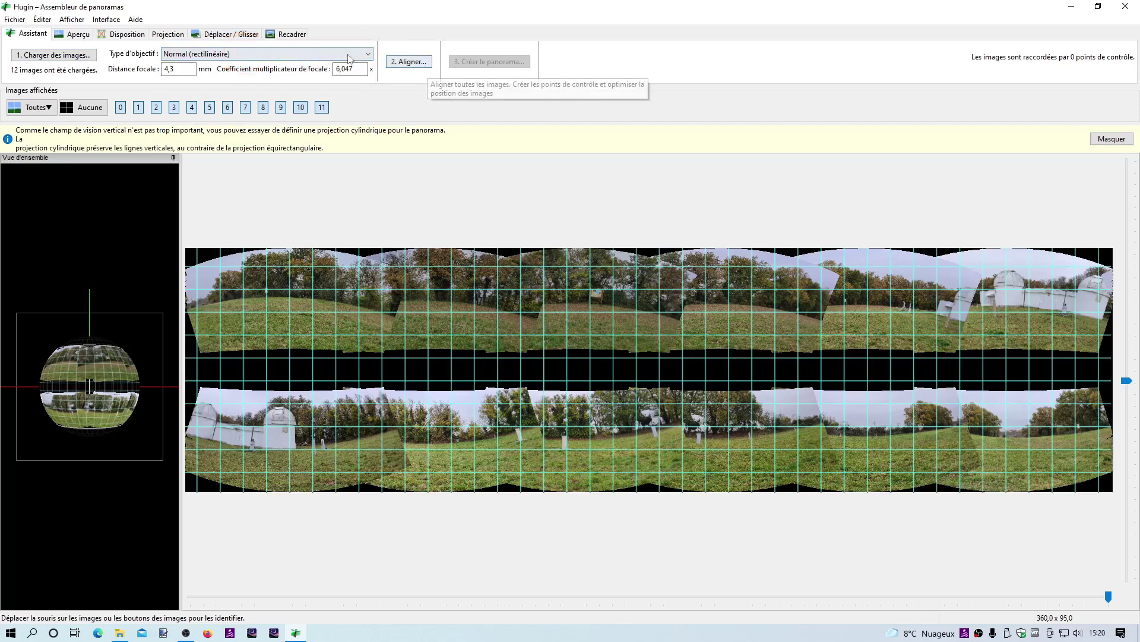
pyautogui.click(319, 58)
pyautogui.click(319, 57)
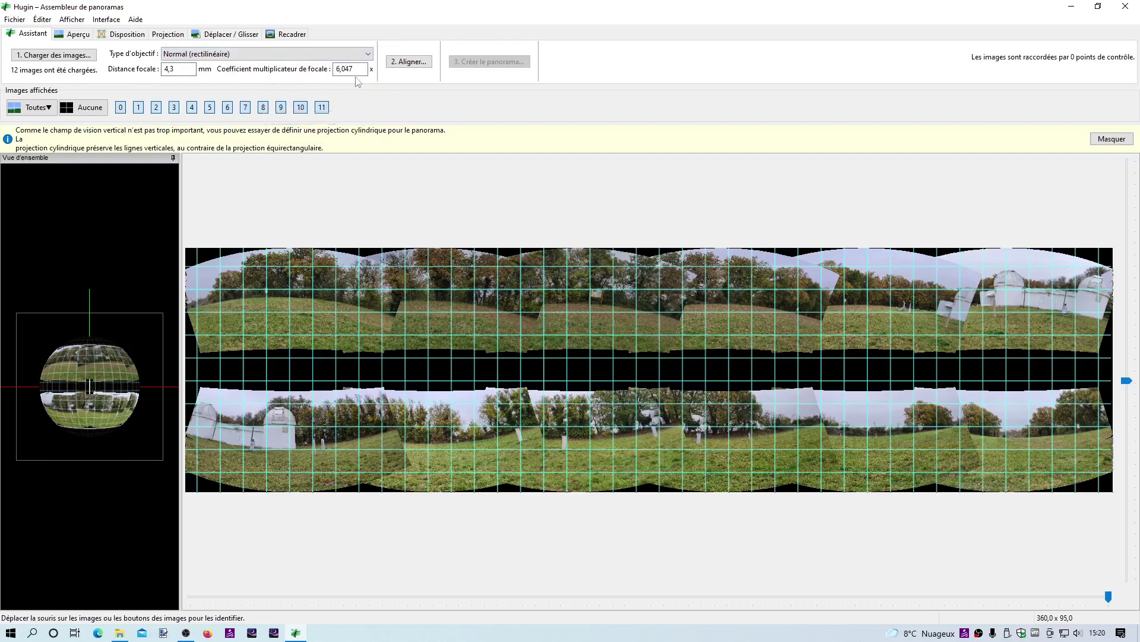
pyautogui.click(415, 63)
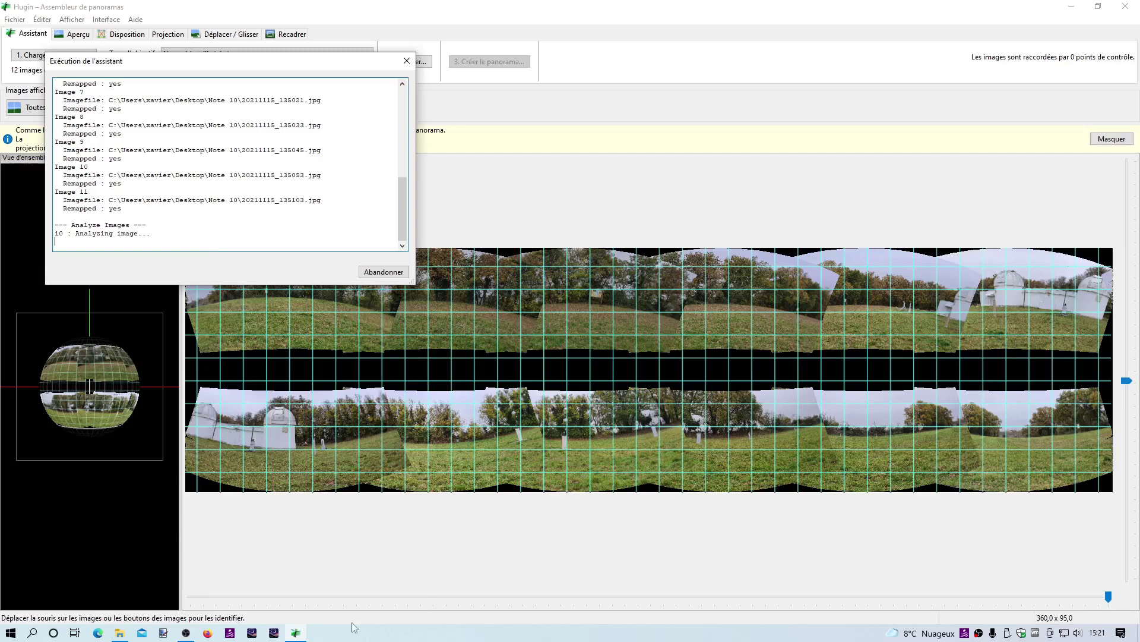
# In OBS, pause the recording during the alignment and lower the Capture Audio (Entrée) level to -2.5 dB
pyautogui.click(186, 632)
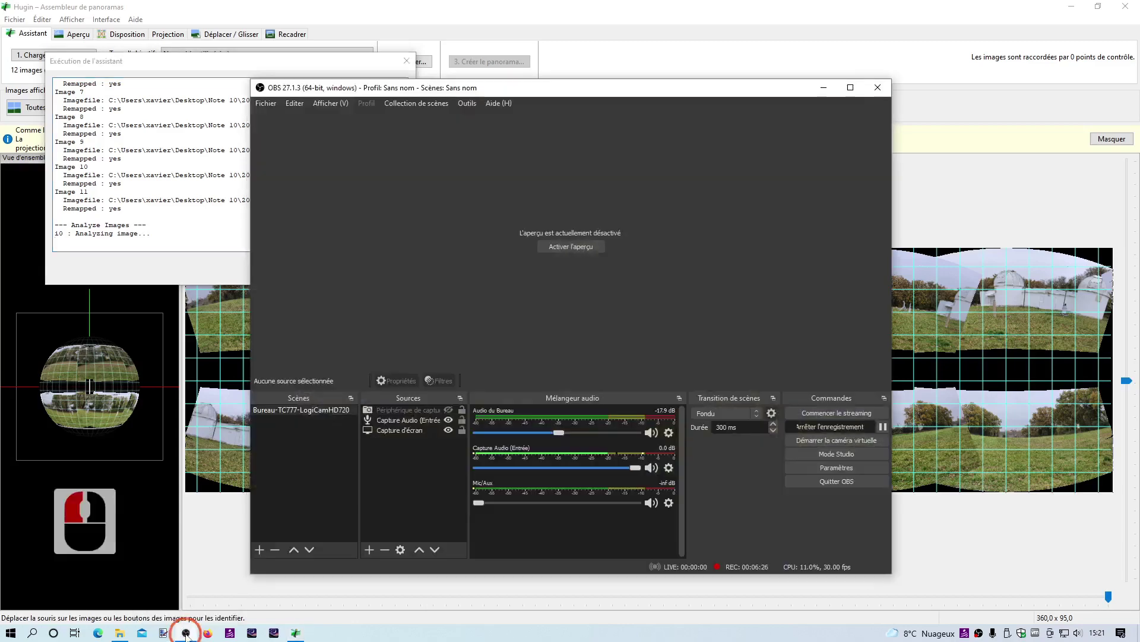
pyautogui.click(884, 430)
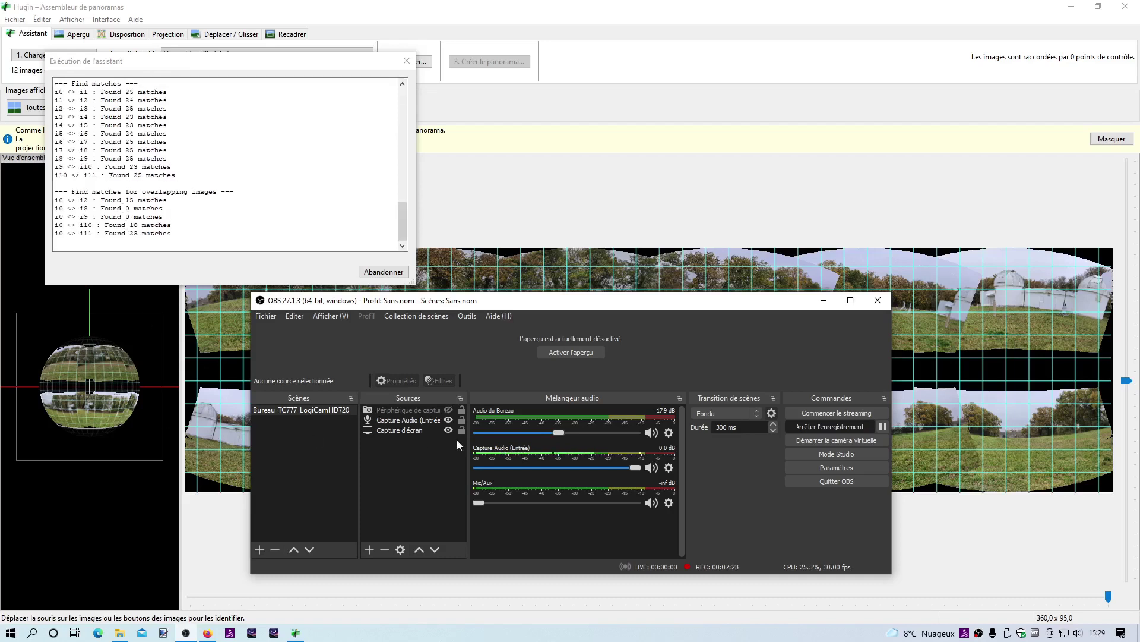
pyautogui.moveTo(633, 469); pyautogui.dragTo(619, 471)
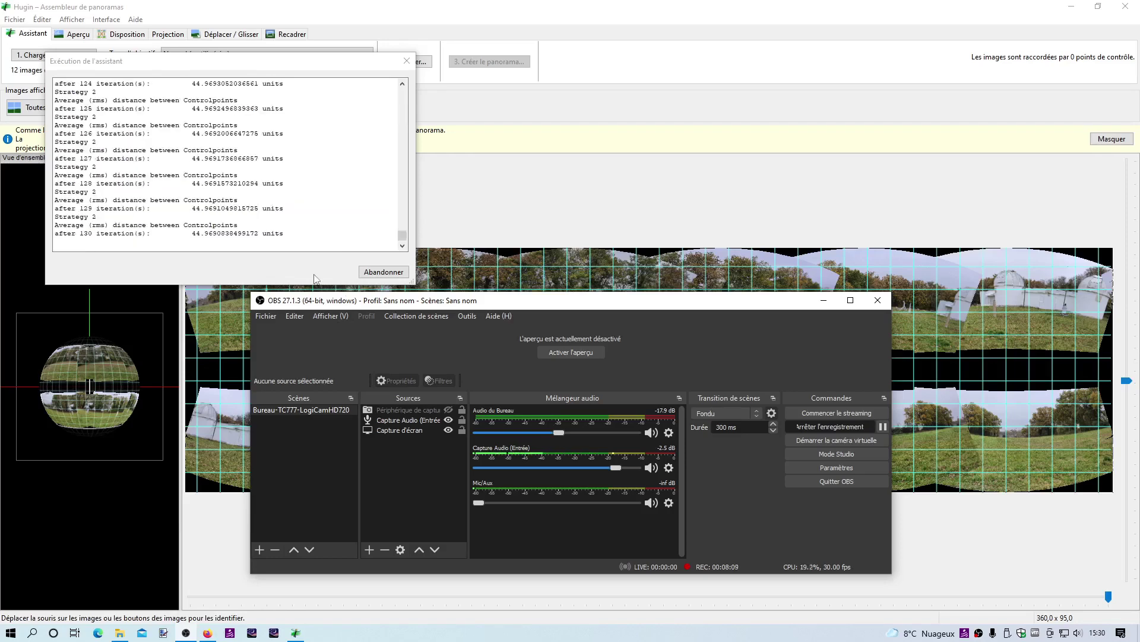
pyautogui.click(824, 300)
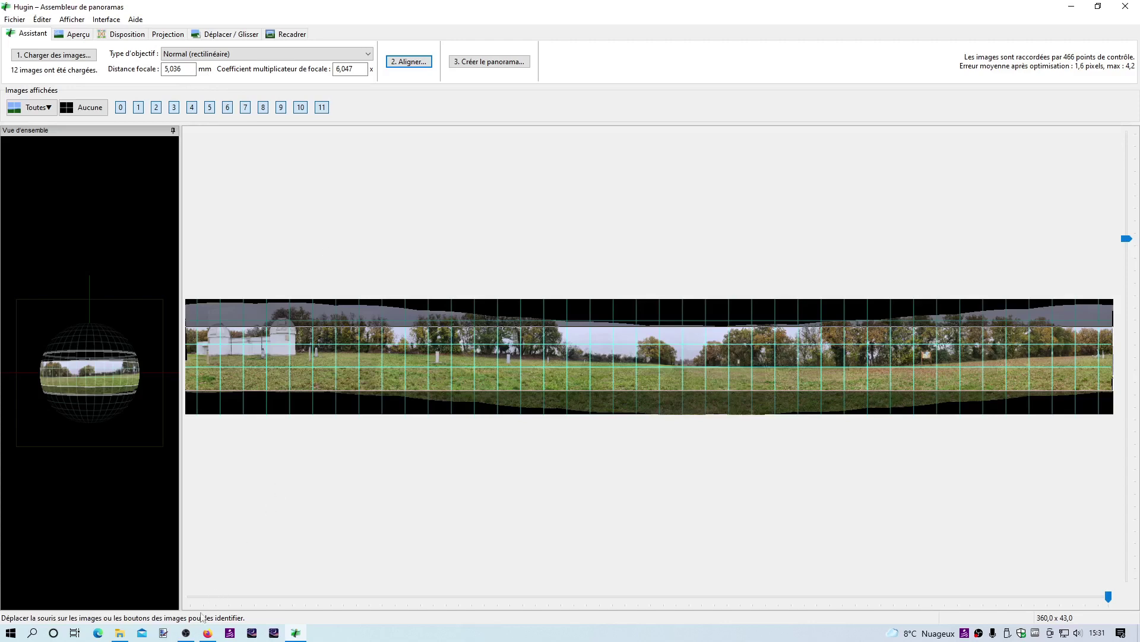
# Switch to Firefox, maximize it and read the PhotoPlanet360 article's introduction and panorama creation section for Stellarium landscapes
pyautogui.click(208, 632)
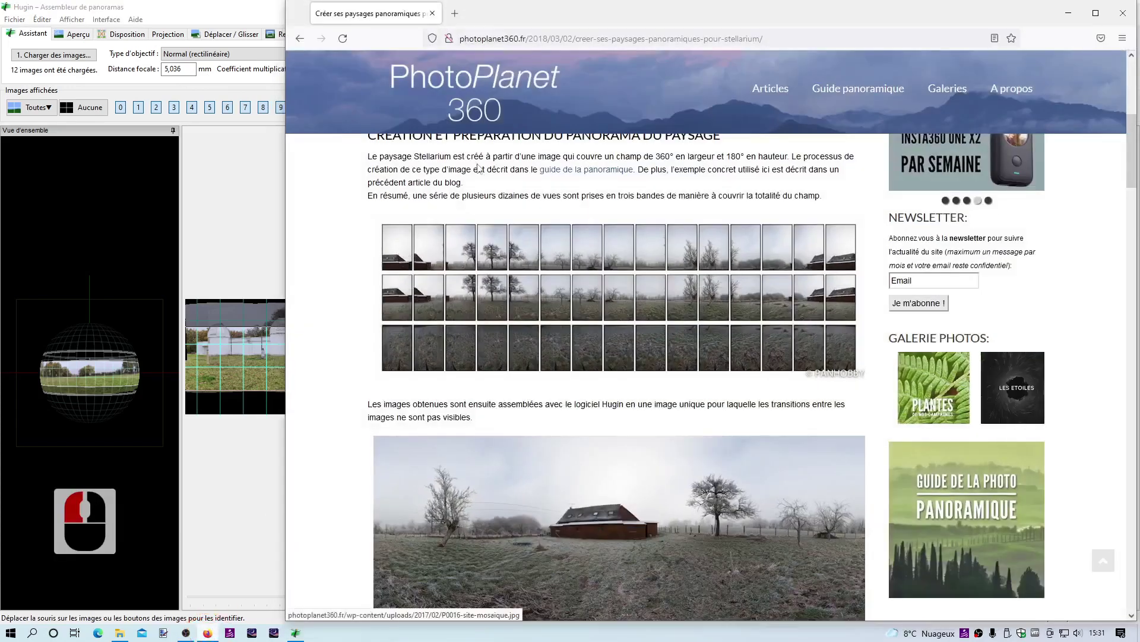
pyautogui.click(1096, 13)
pyautogui.click(921, 318)
pyautogui.scroll(3, 981, 349)
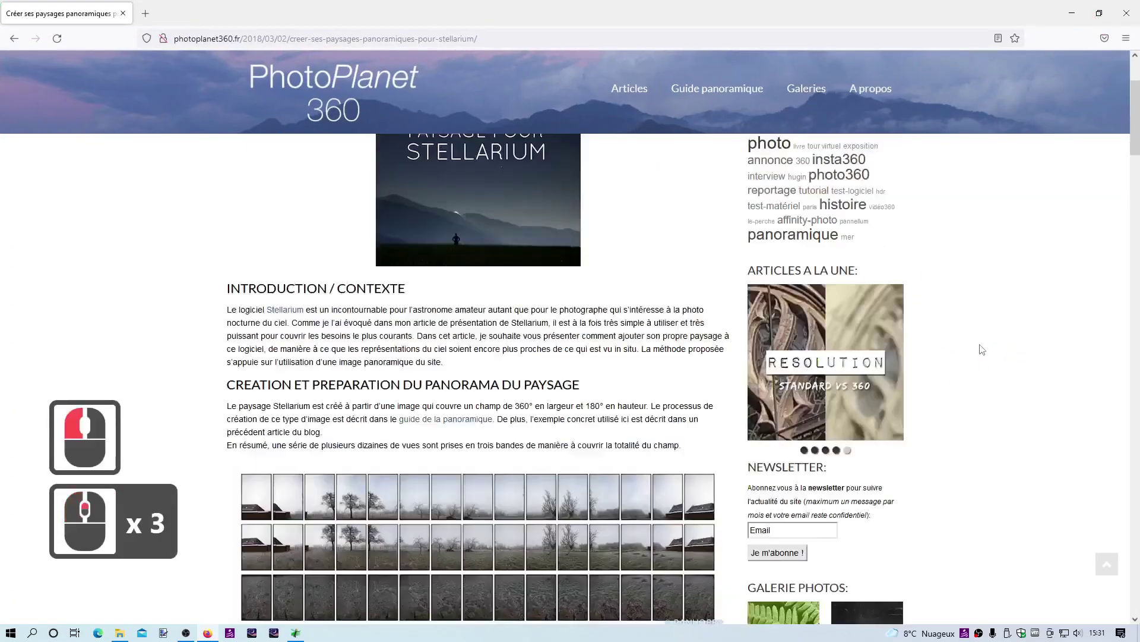
pyautogui.scroll(9, 981, 349)
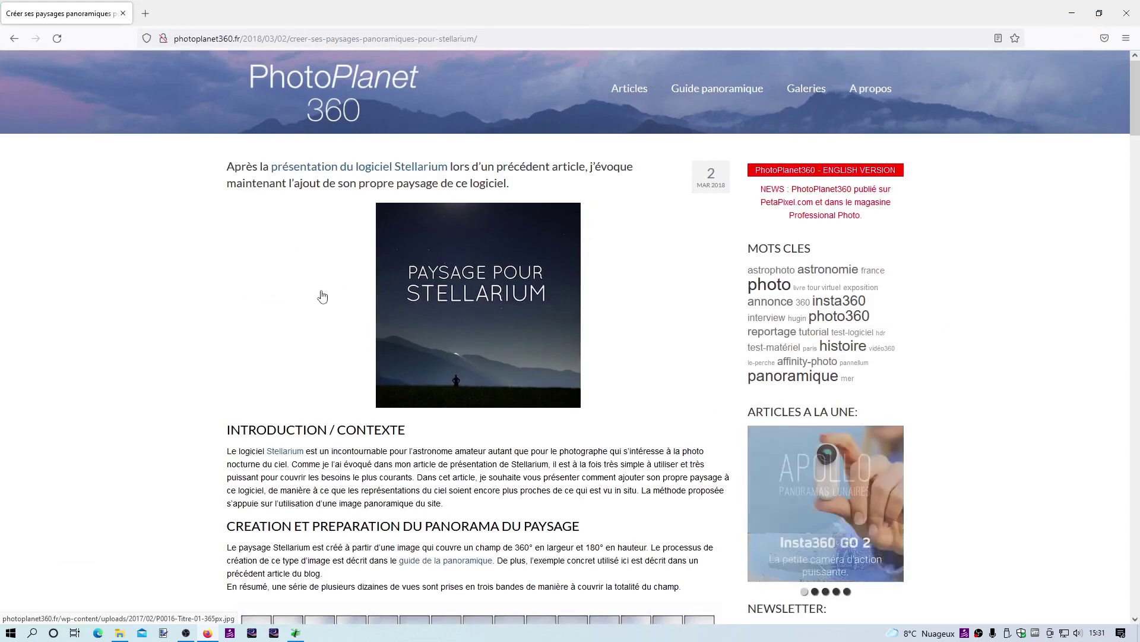
pyautogui.scroll(-1, 315, 297)
pyautogui.scroll(-2, 309, 297)
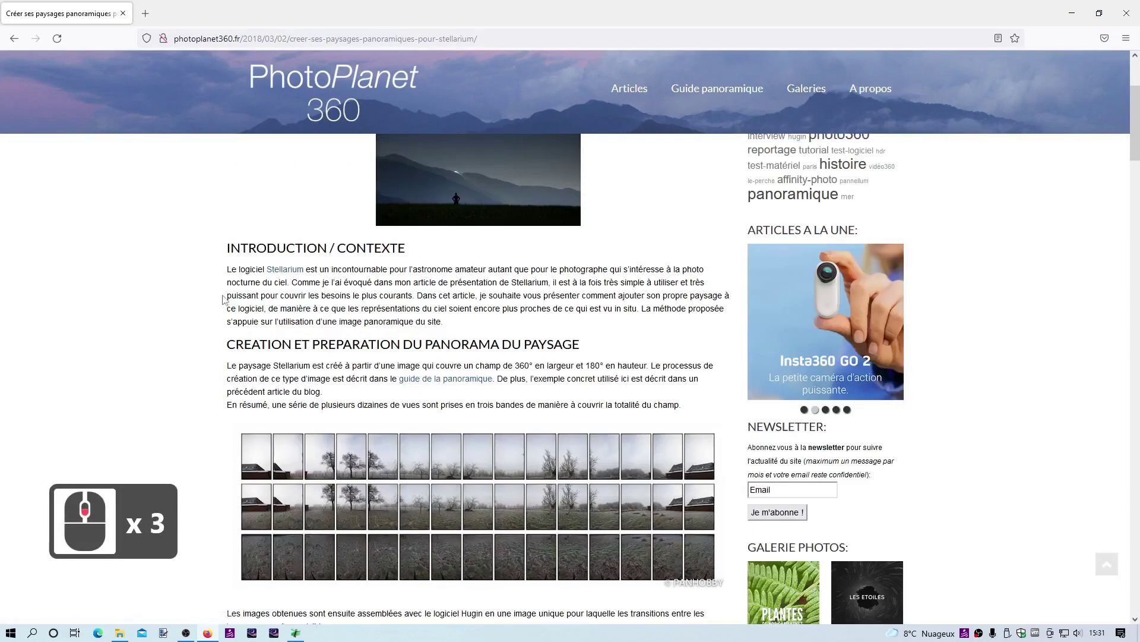
pyautogui.scroll(-1, 220, 297)
pyautogui.scroll(-1, 196, 283)
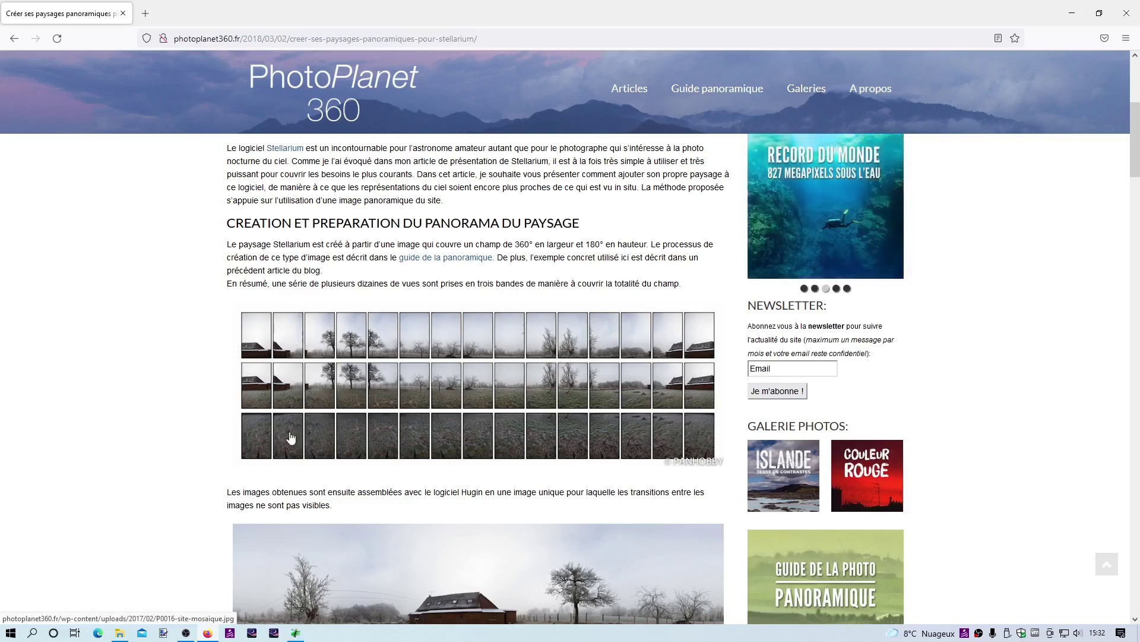
# Compare the article's three-row photo mosaic with the assembled panorama and examine the version with the sky removed
pyautogui.scroll(-4, 178, 403)
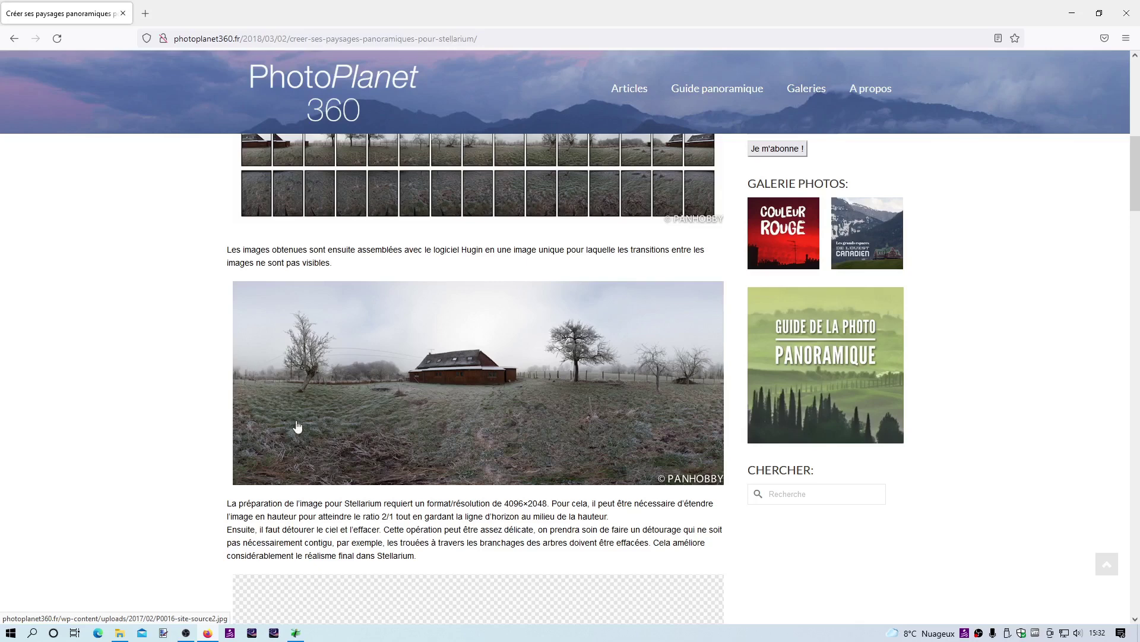
pyautogui.scroll(5, 298, 415)
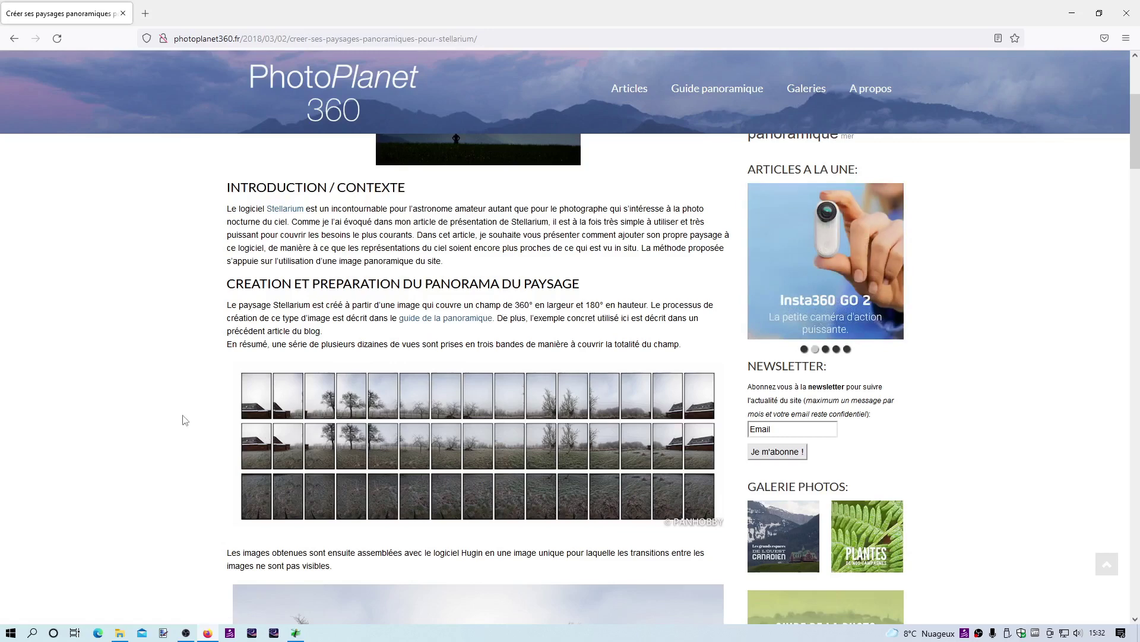
pyautogui.scroll(-5, 193, 429)
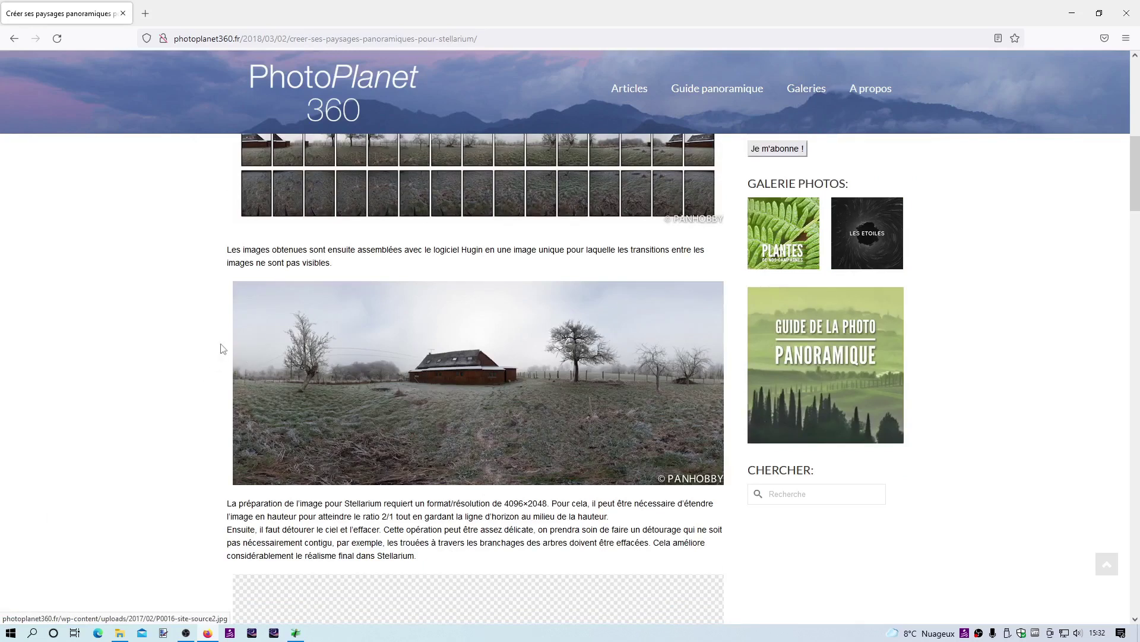
pyautogui.scroll(3, 220, 349)
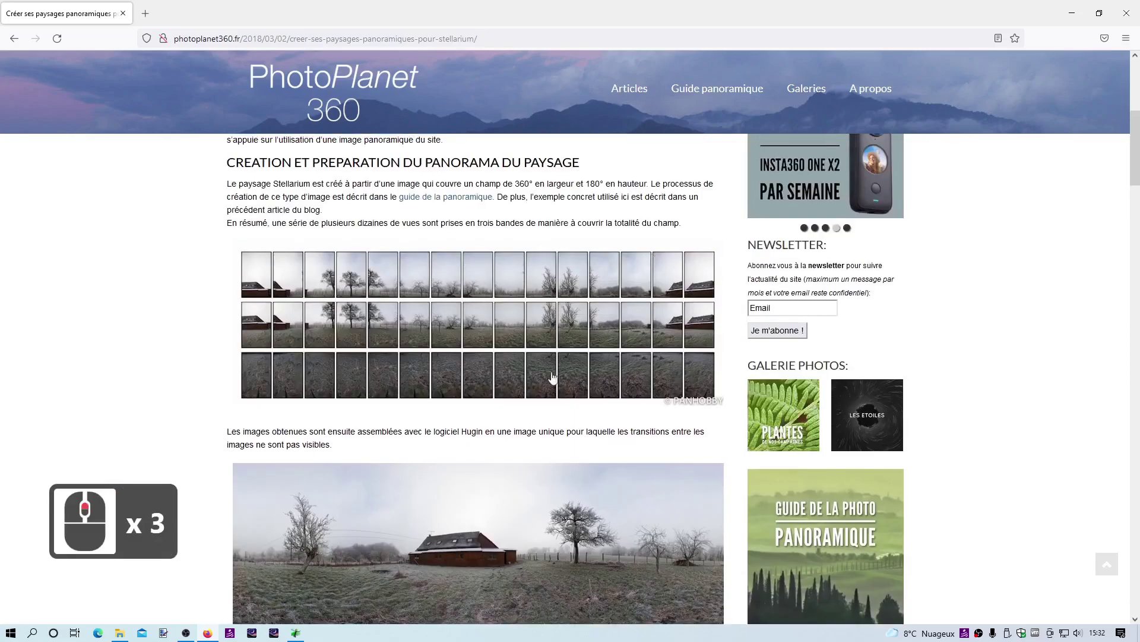
pyautogui.scroll(-3, 202, 386)
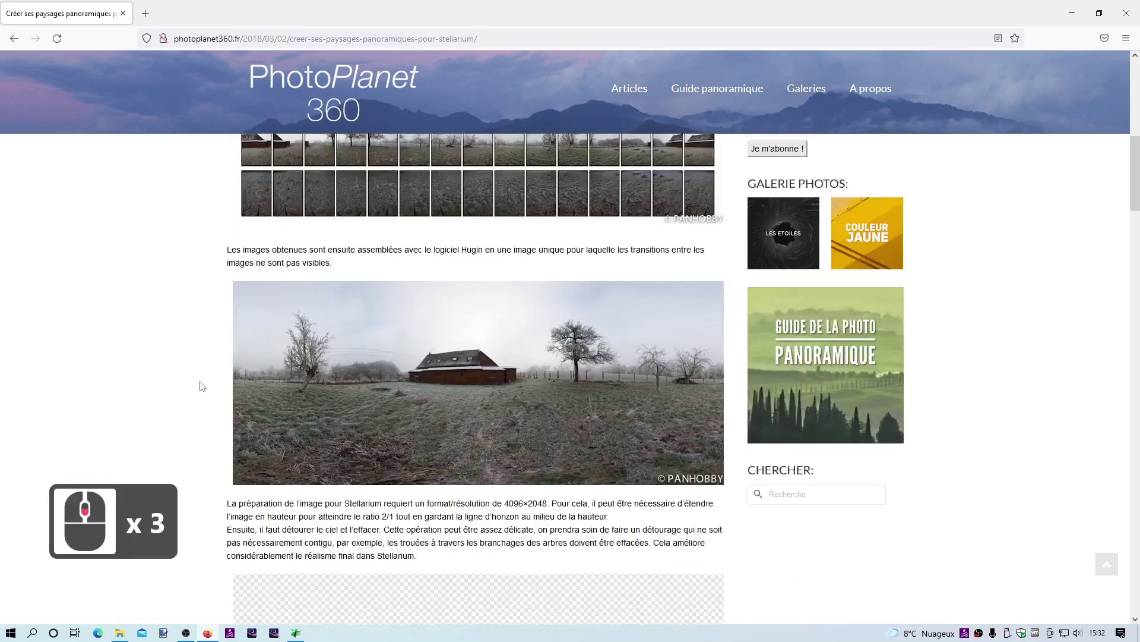
pyautogui.scroll(-10, 202, 386)
pyautogui.scroll(5, 202, 386)
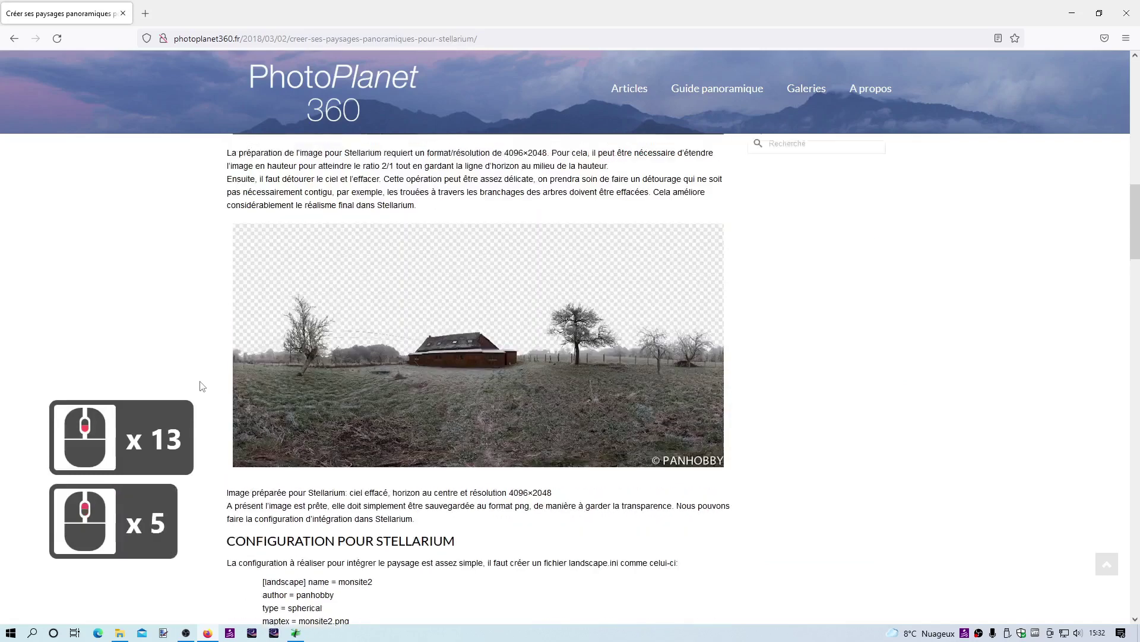
pyautogui.scroll(8, 201, 386)
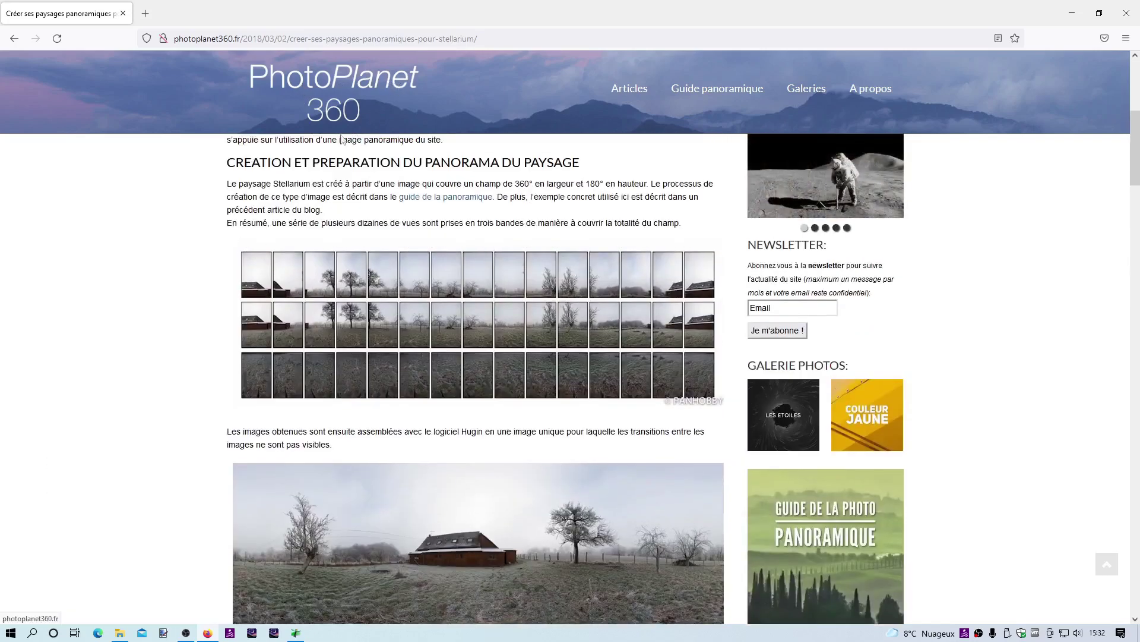
pyautogui.scroll(-2, 196, 422)
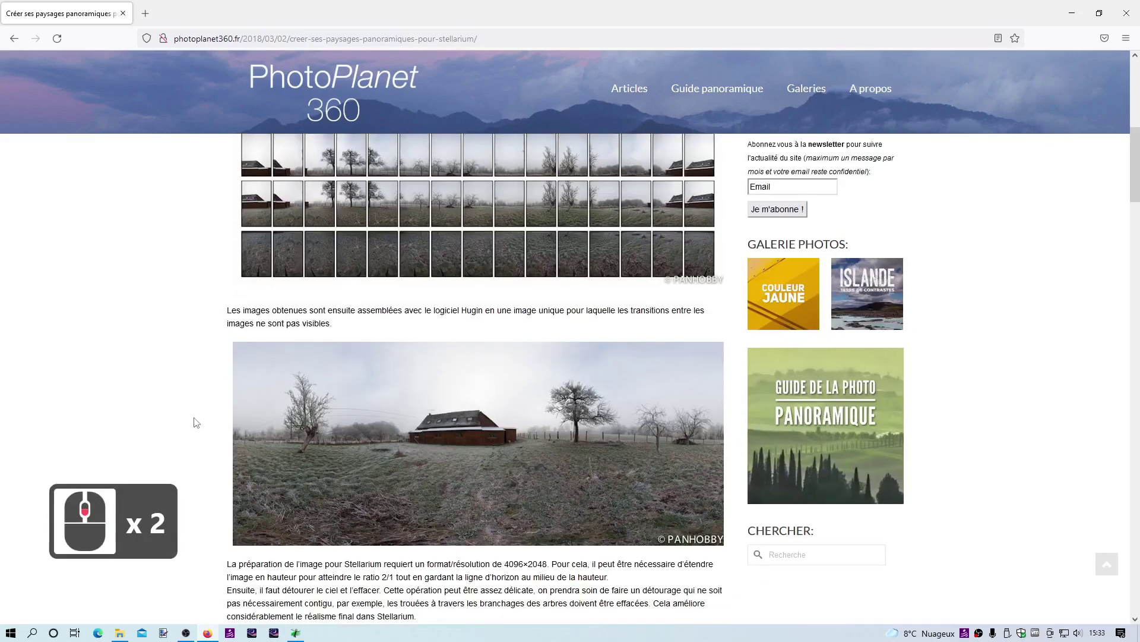
# Review the article's photo mosaic and assembled panorama once more and close the browser to return to Hugin
pyautogui.scroll(-3, 196, 422)
pyautogui.scroll(4, 196, 422)
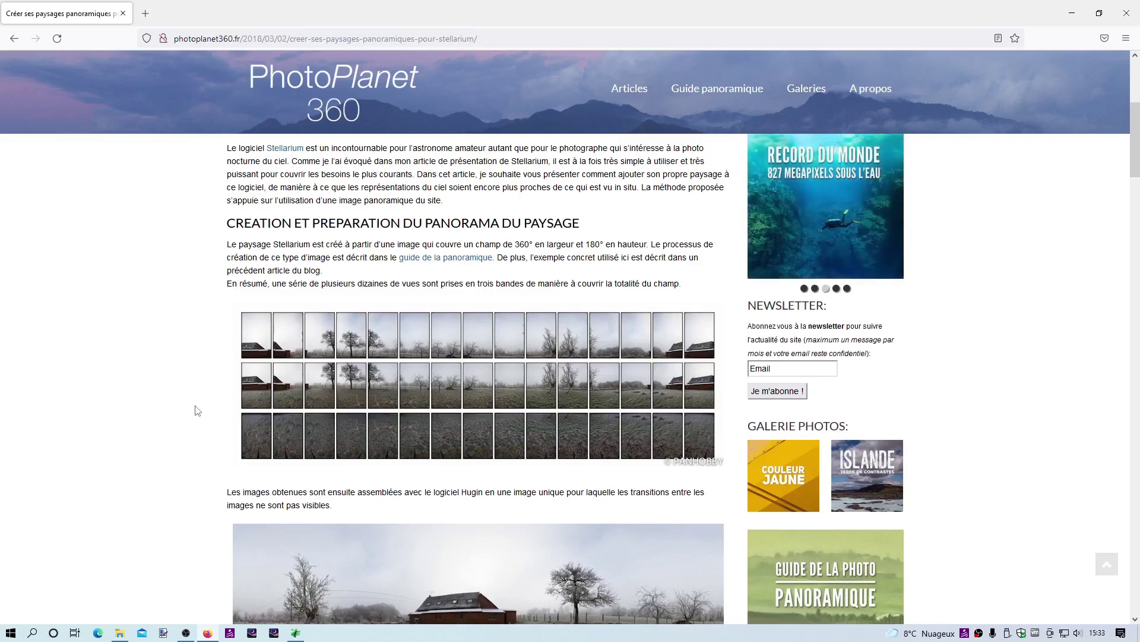
pyautogui.click(1130, 20)
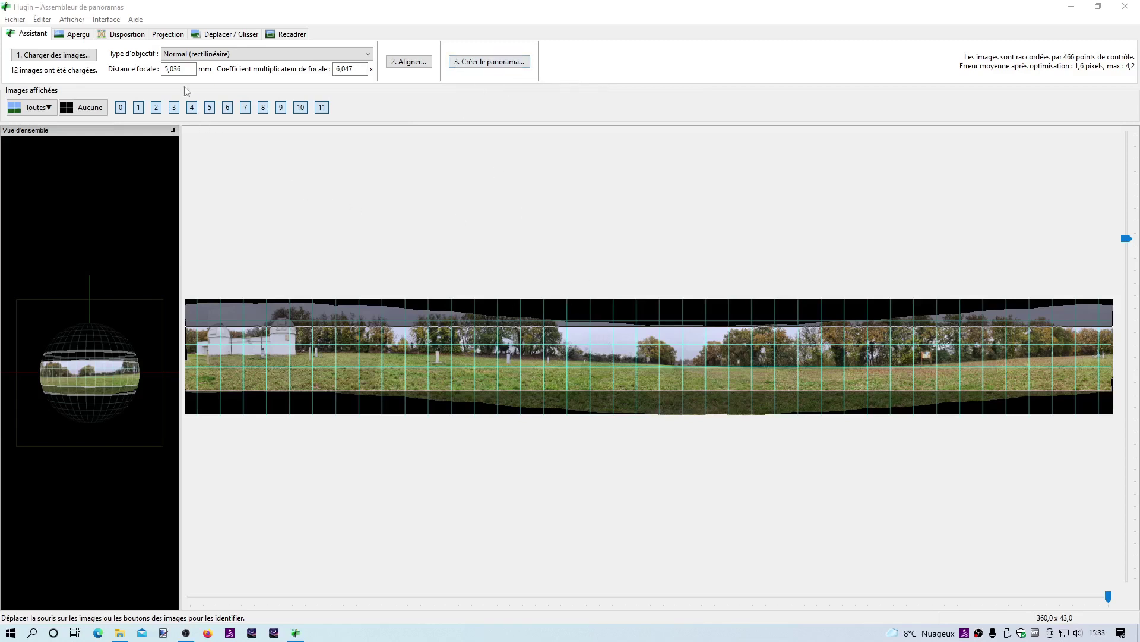
# Level the panorama's horizon in Déplacer / Glisser mode by shifting the images until the ground line runs straight
pyautogui.click(229, 37)
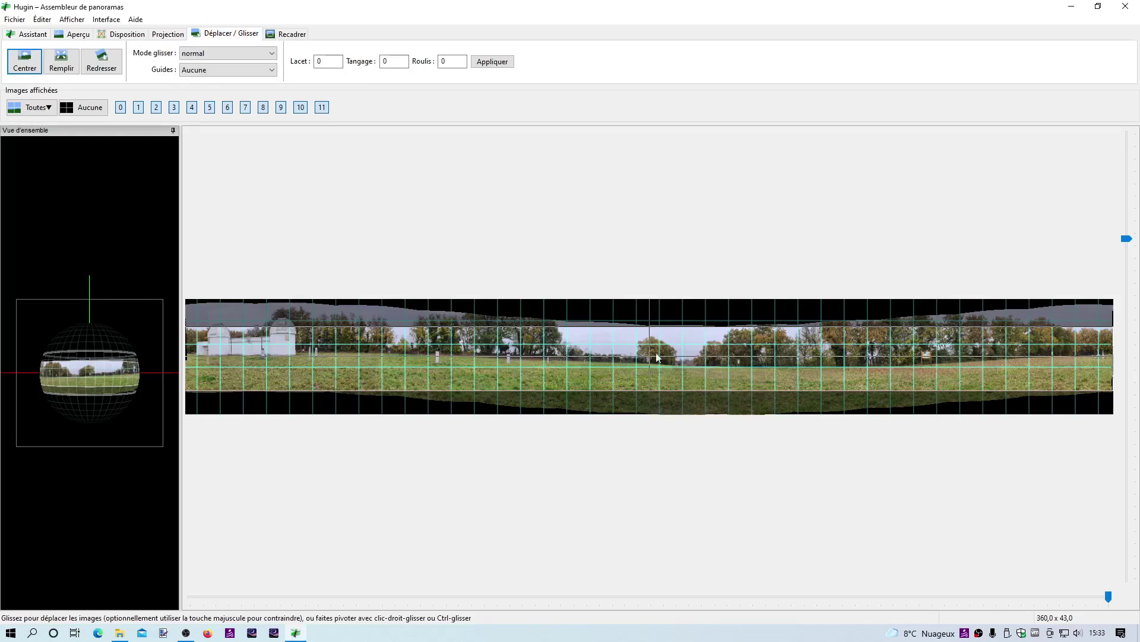
pyautogui.click(348, 359)
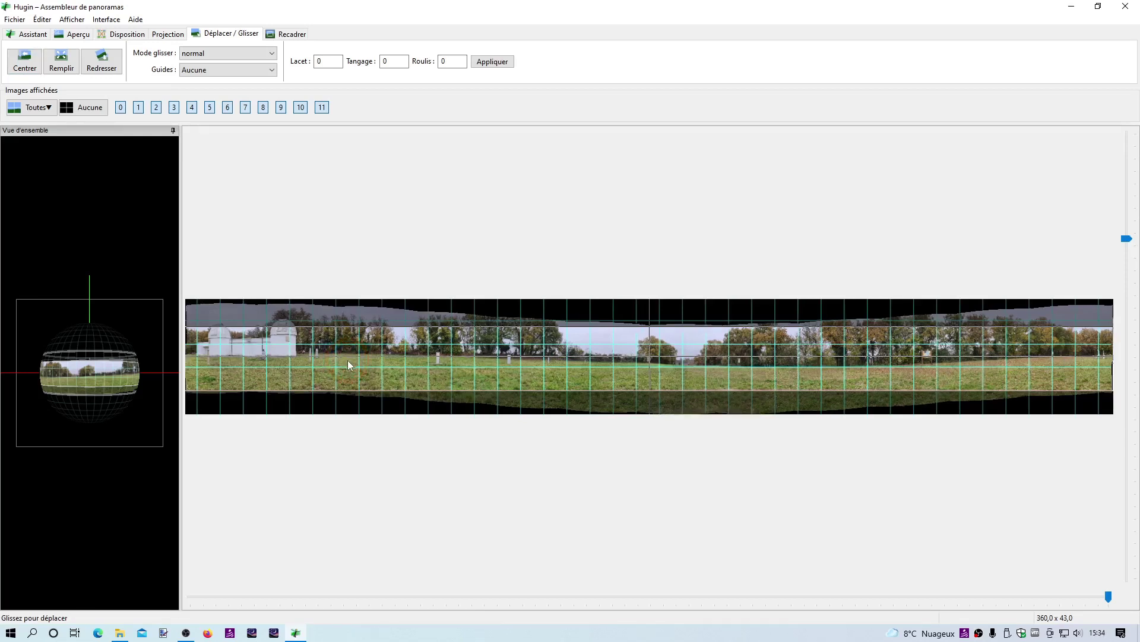
pyautogui.moveTo(348, 361); pyautogui.dragTo(348, 366)
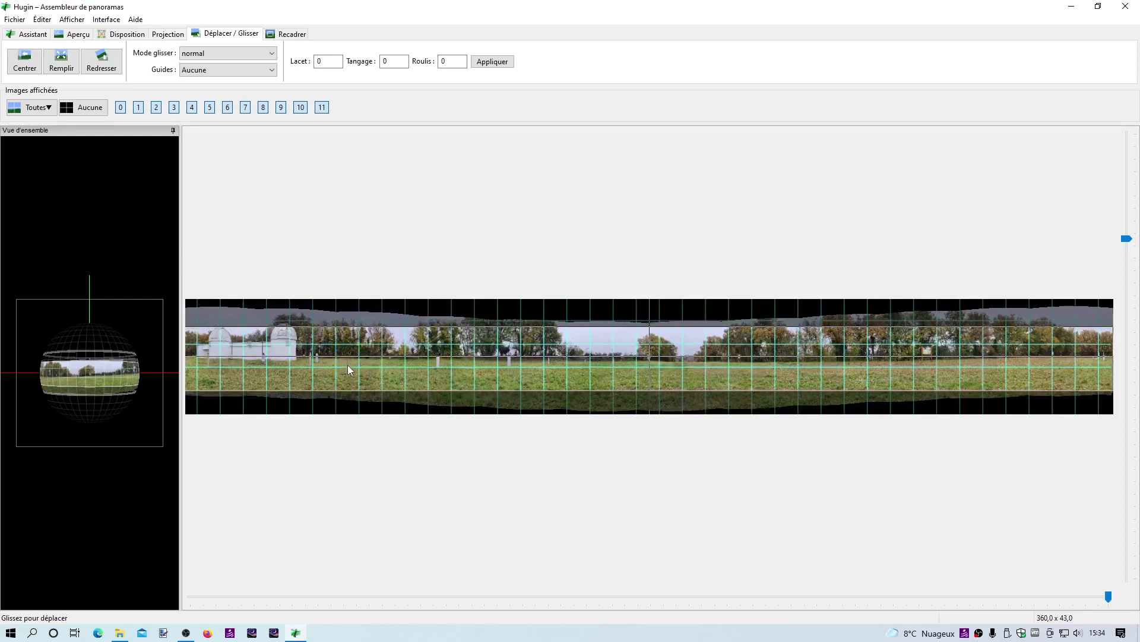
pyautogui.moveTo(347, 364); pyautogui.dragTo(199, 357)
pyautogui.moveTo(284, 363); pyautogui.dragTo(284, 362)
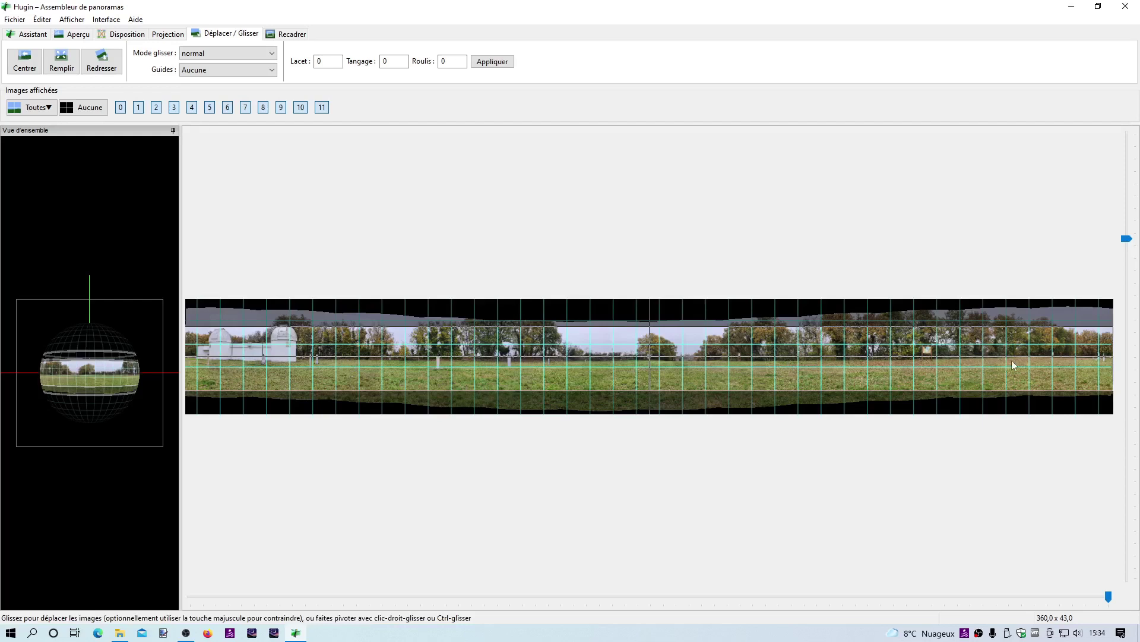
pyautogui.moveTo(1025, 361); pyautogui.dragTo(1024, 361)
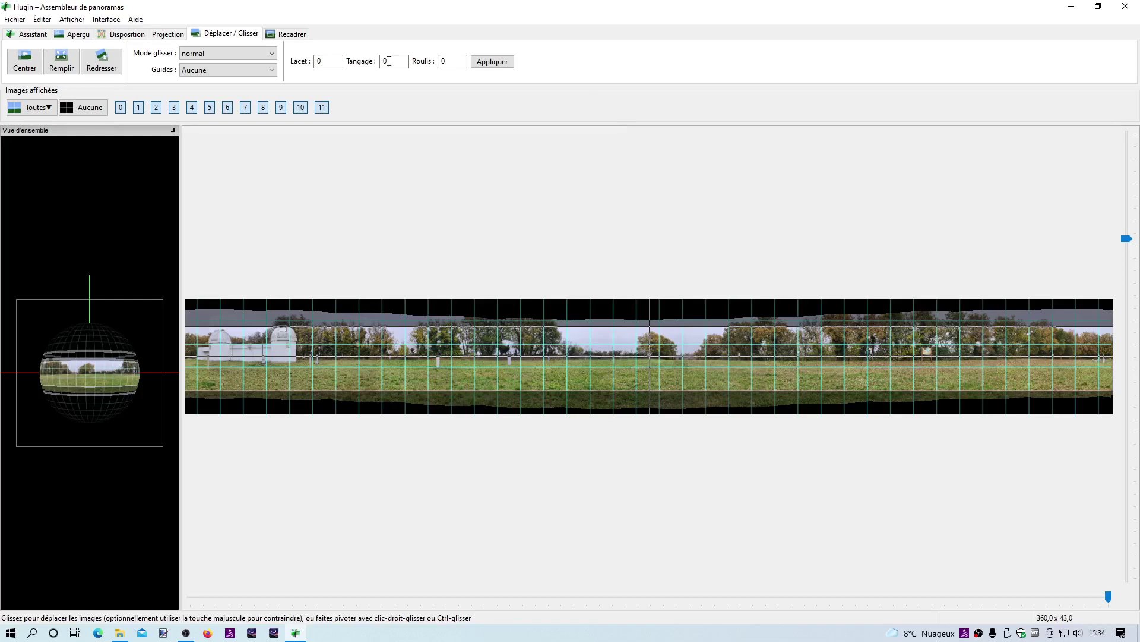
# Start creating the panorama from the Assistant with PNG as the LDR format and exposure-corrected low dynamic range output
pyautogui.click(27, 33)
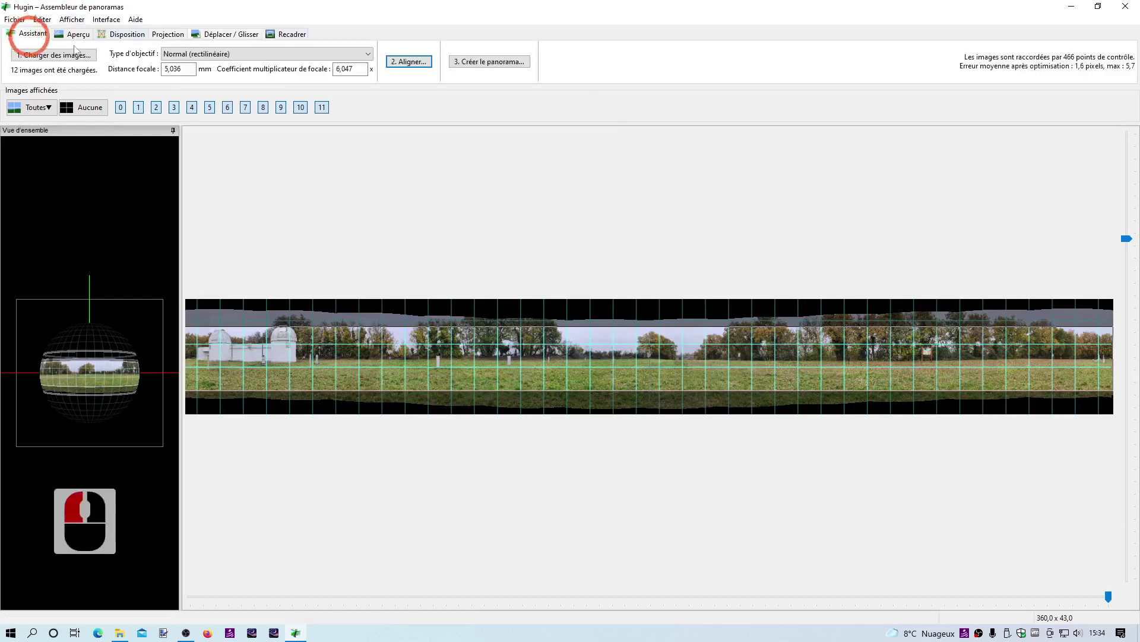
pyautogui.click(496, 66)
pyautogui.click(486, 62)
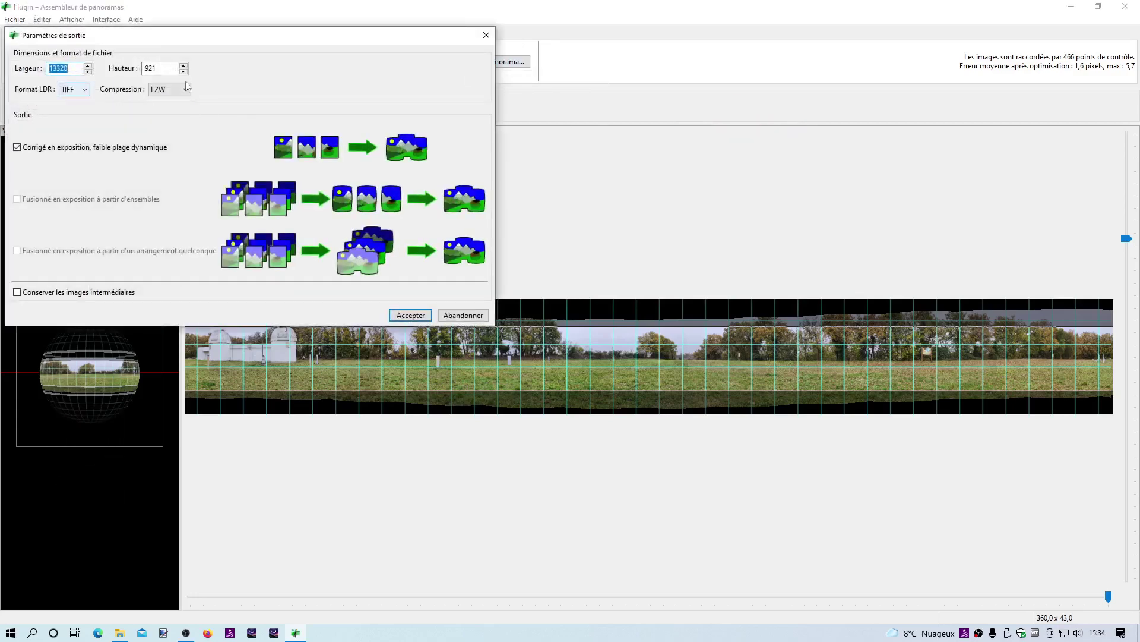
pyautogui.click(86, 91)
pyautogui.click(75, 123)
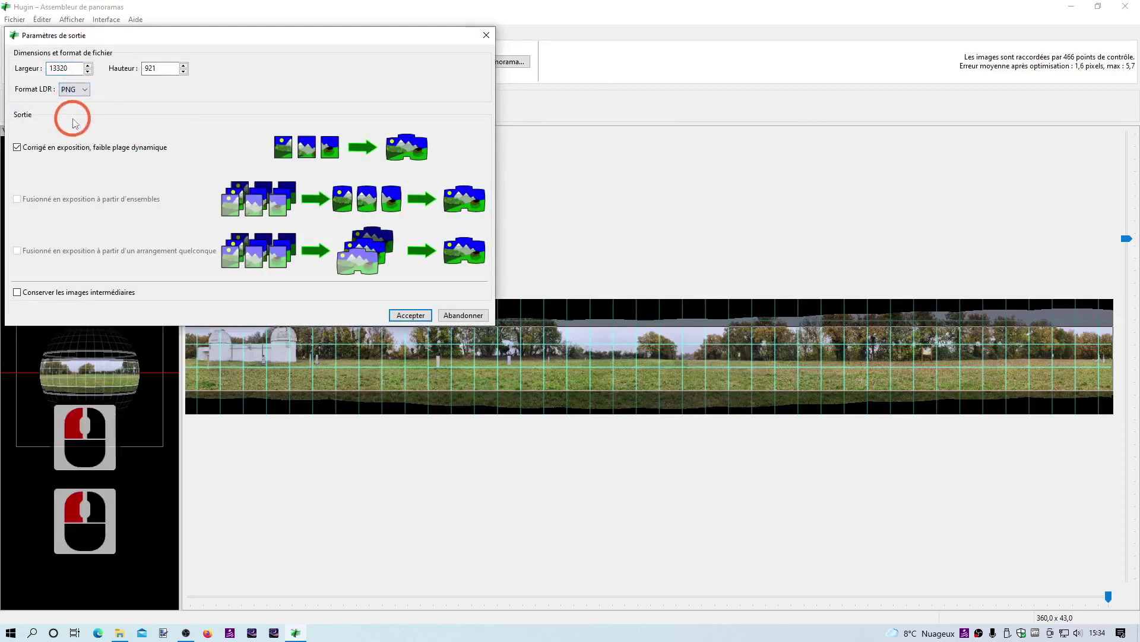
pyautogui.click(410, 315)
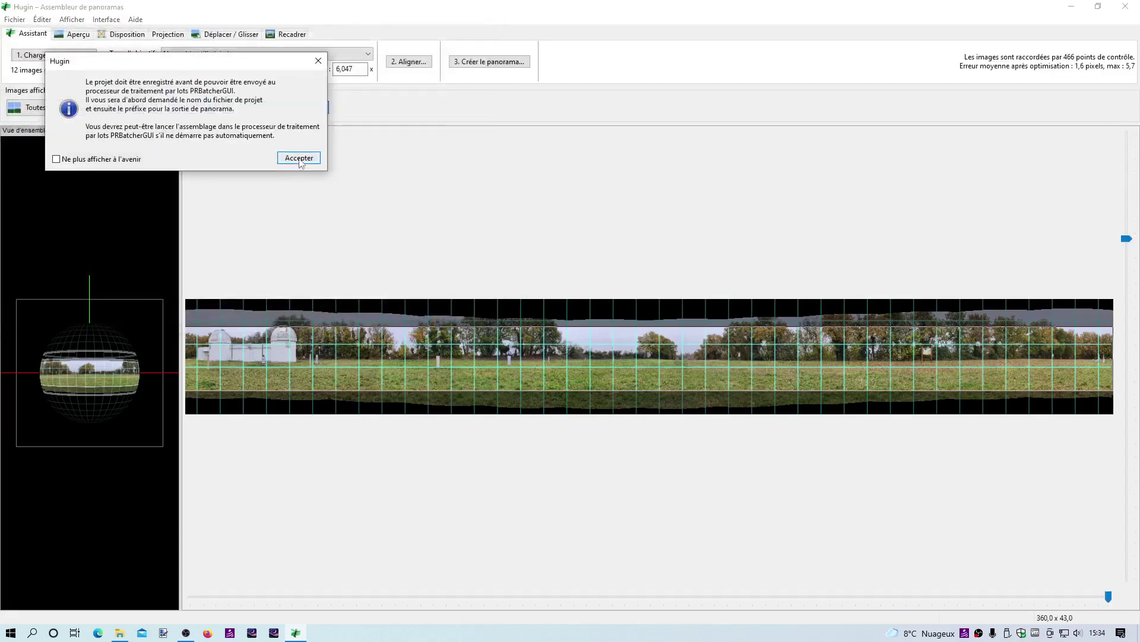
# Save the project under its proposed name in Note 10 and stitch the panorama to Bureau with the output prefix PanoObs
pyautogui.click(299, 158)
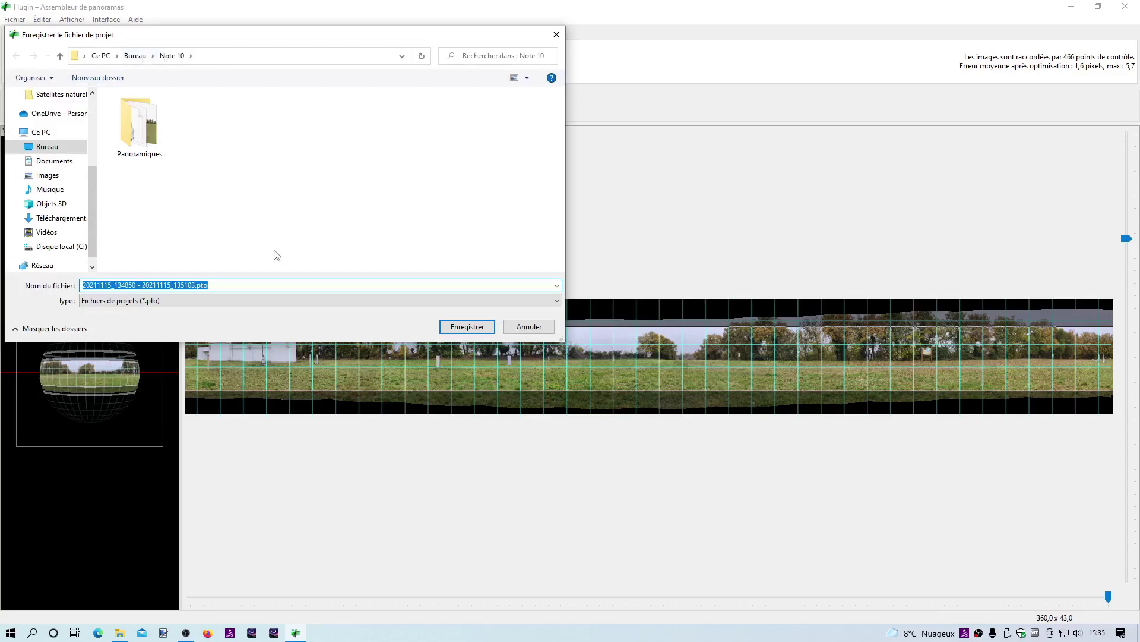
pyautogui.click(474, 327)
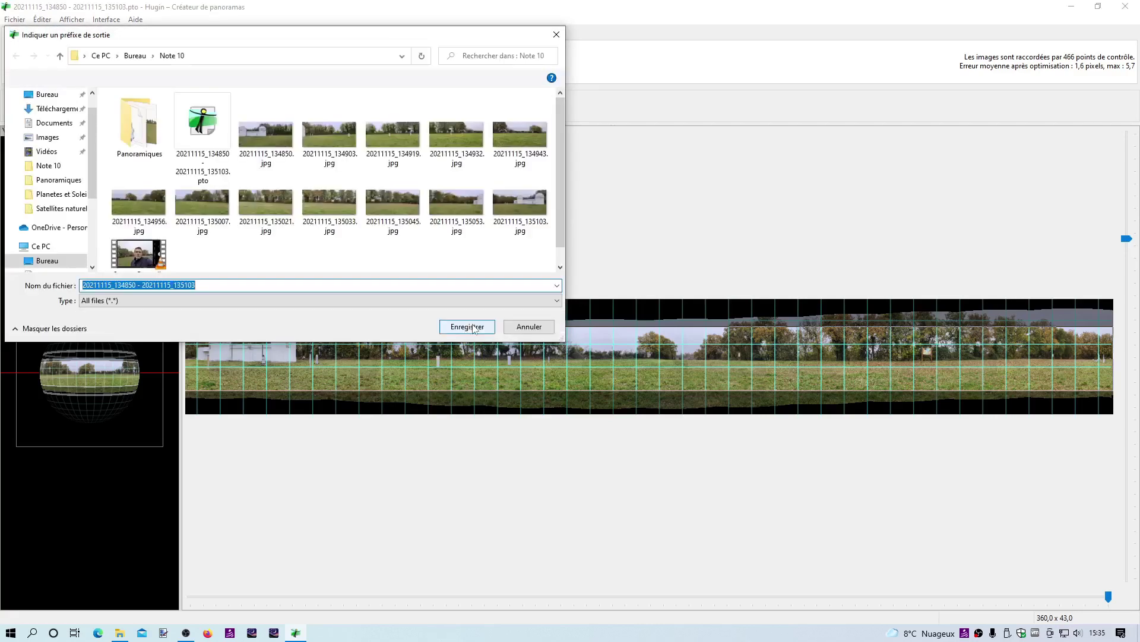
pyautogui.click(137, 56)
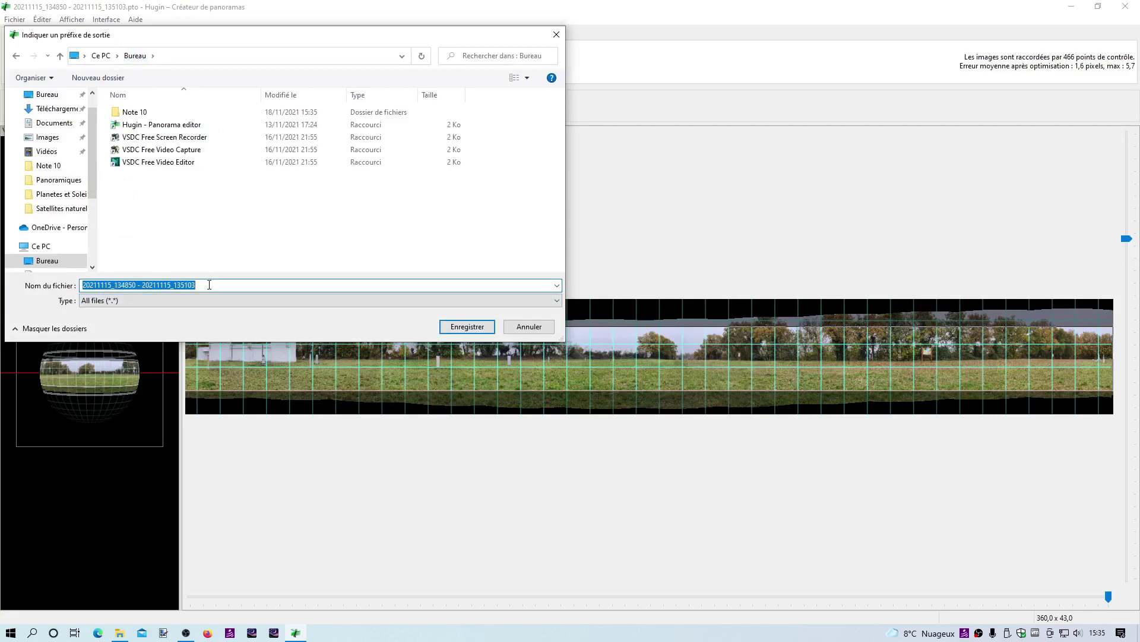
pyautogui.write('Pano')
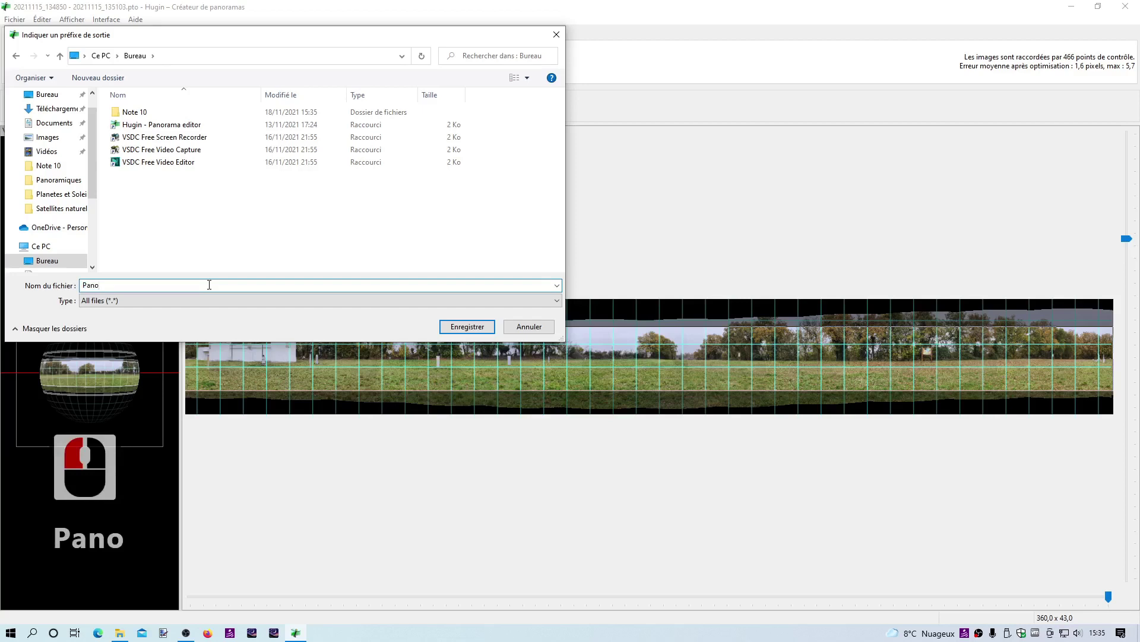
pyautogui.write('Obs')
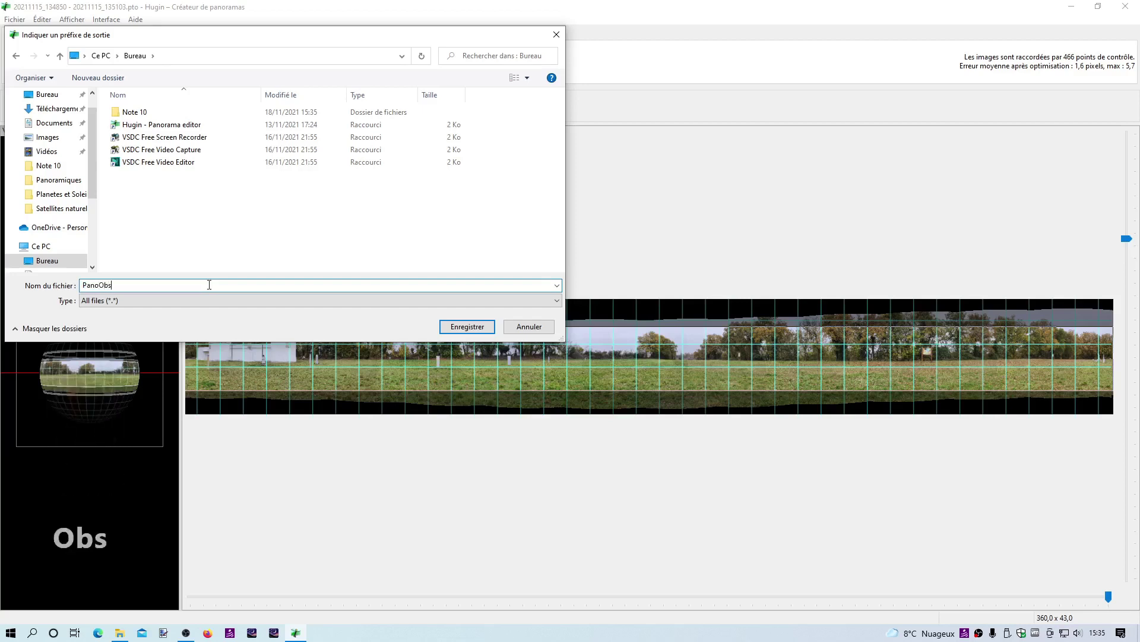
pyautogui.click(475, 329)
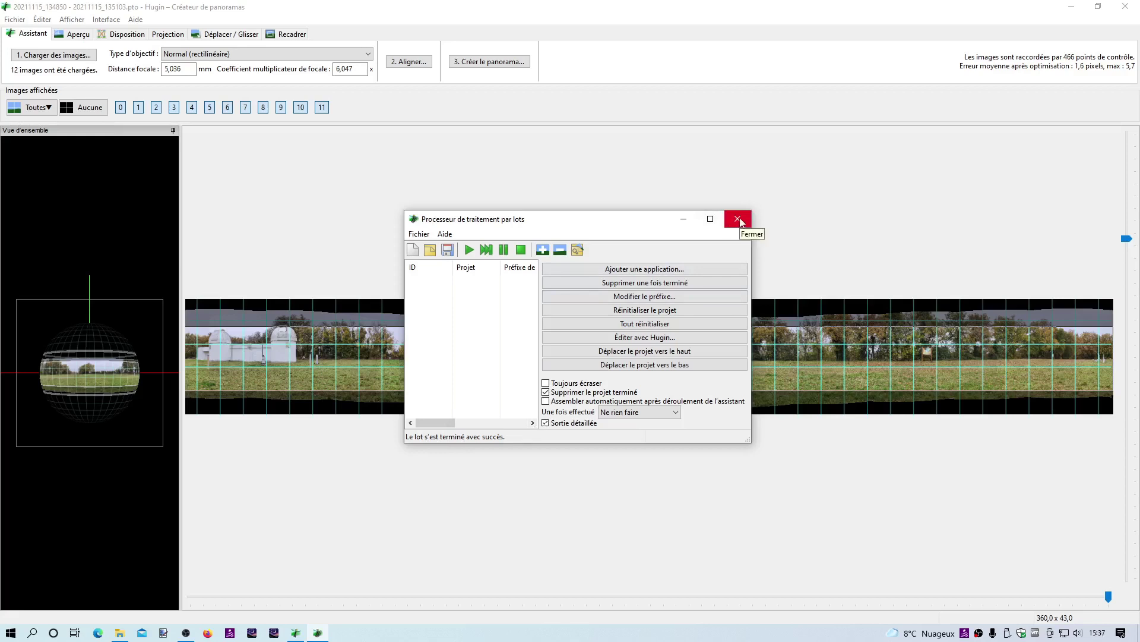
# Close the batch processor and Hugin, and check the recording status in OBS
pyautogui.click(738, 220)
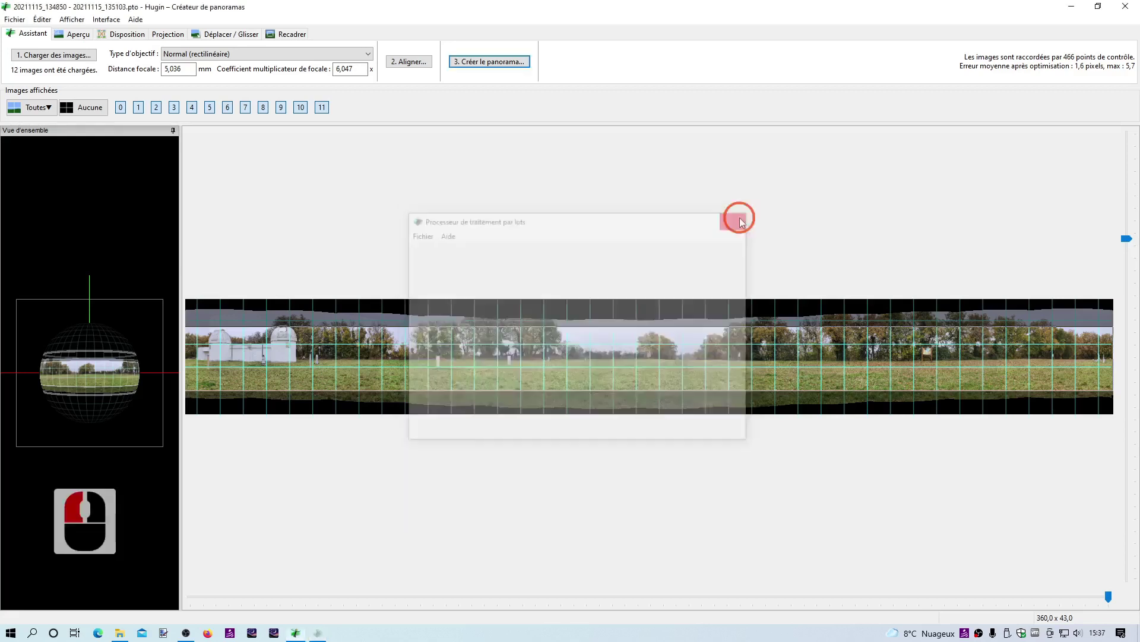
pyautogui.click(1126, 7)
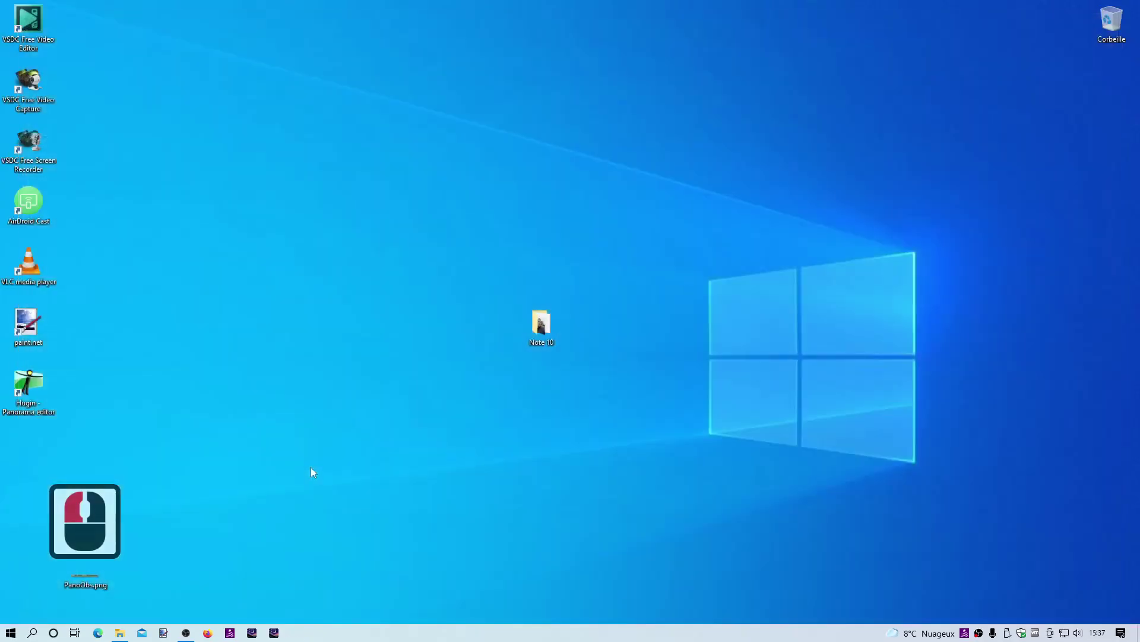
pyautogui.click(186, 633)
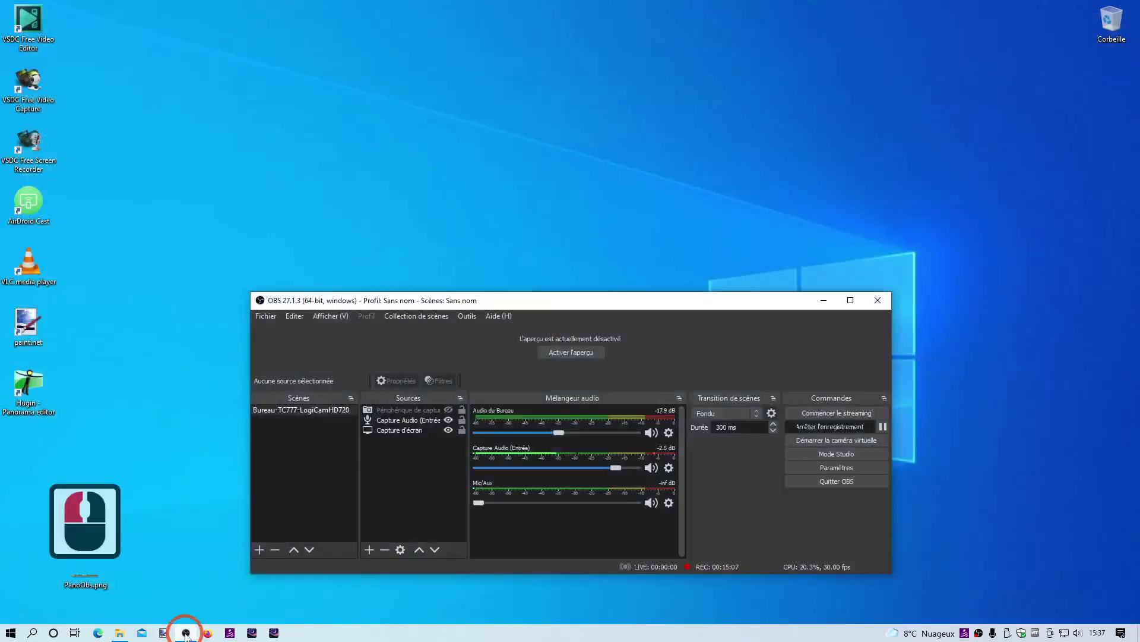
pyautogui.click(186, 633)
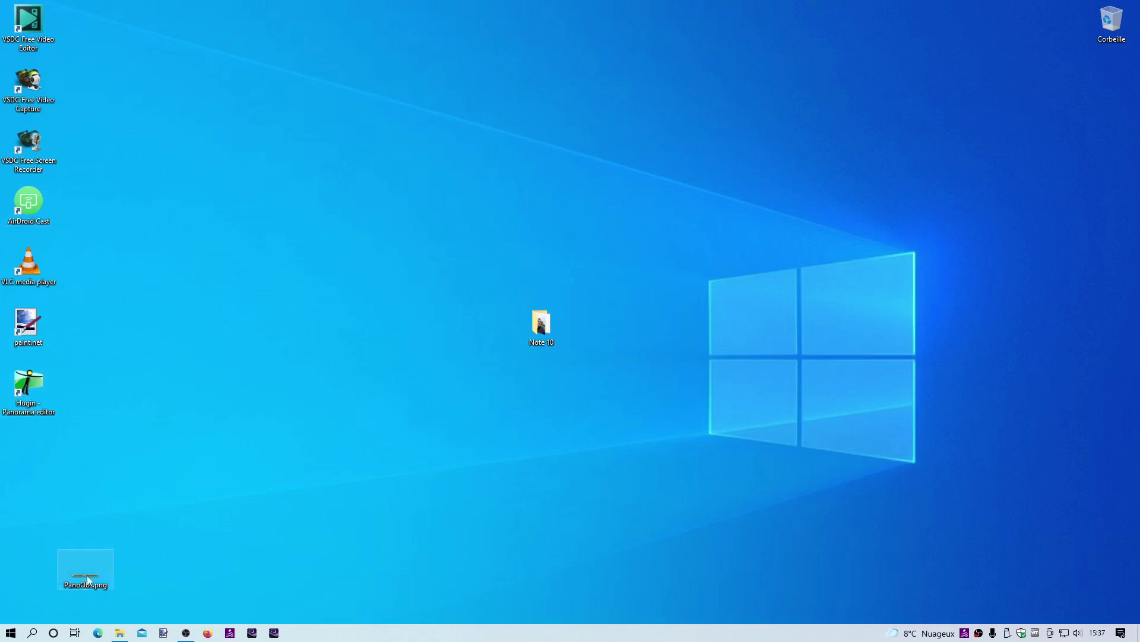
# Move PanoObs.png beneath the Hugin shortcut on the desktop and open it in Photos
pyautogui.moveTo(88, 579); pyautogui.dragTo(30, 450)
pyautogui.doubleClick(34, 456)
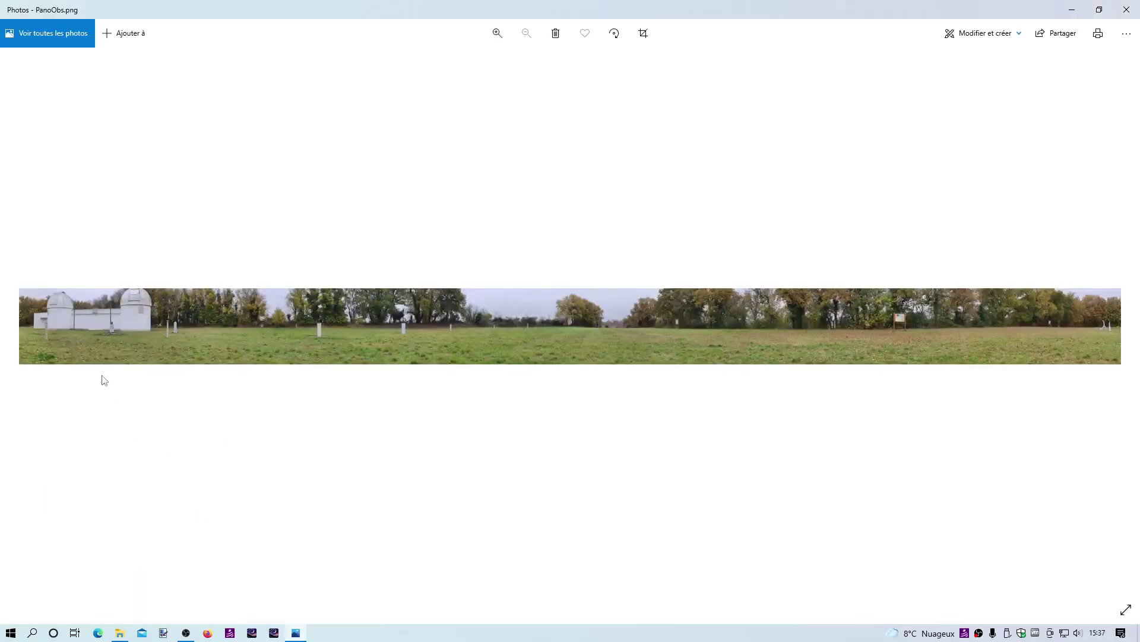
# Examine the observatory domes and neighbouring trees in the panorama at close range to judge the stitching and detail
pyautogui.scroll(20, 47, 332)
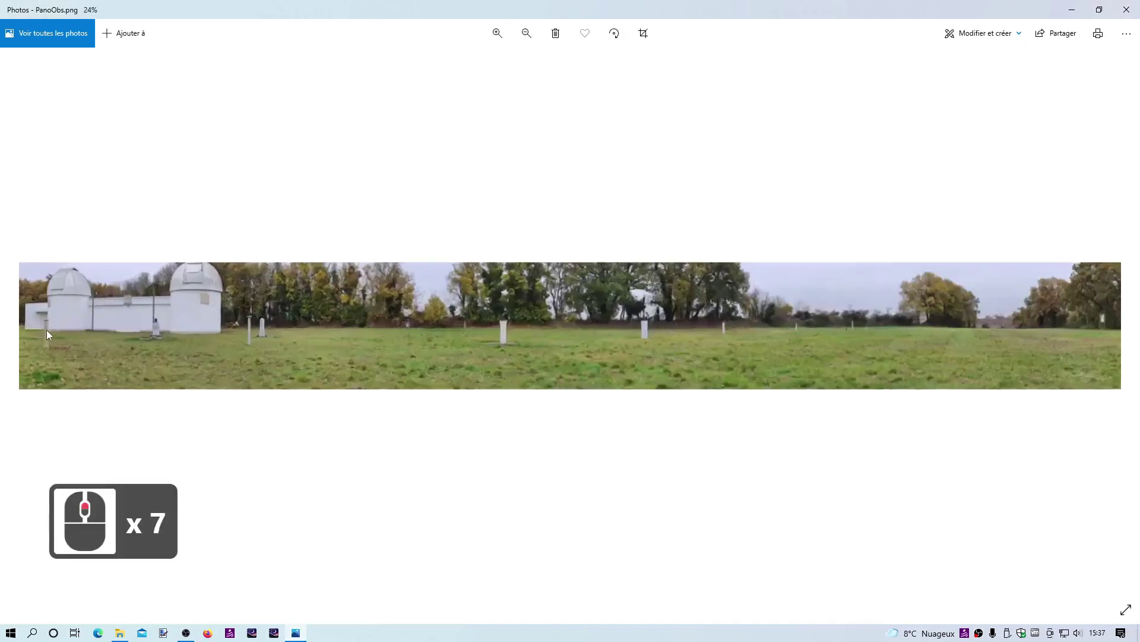
pyautogui.scroll(12, 48, 334)
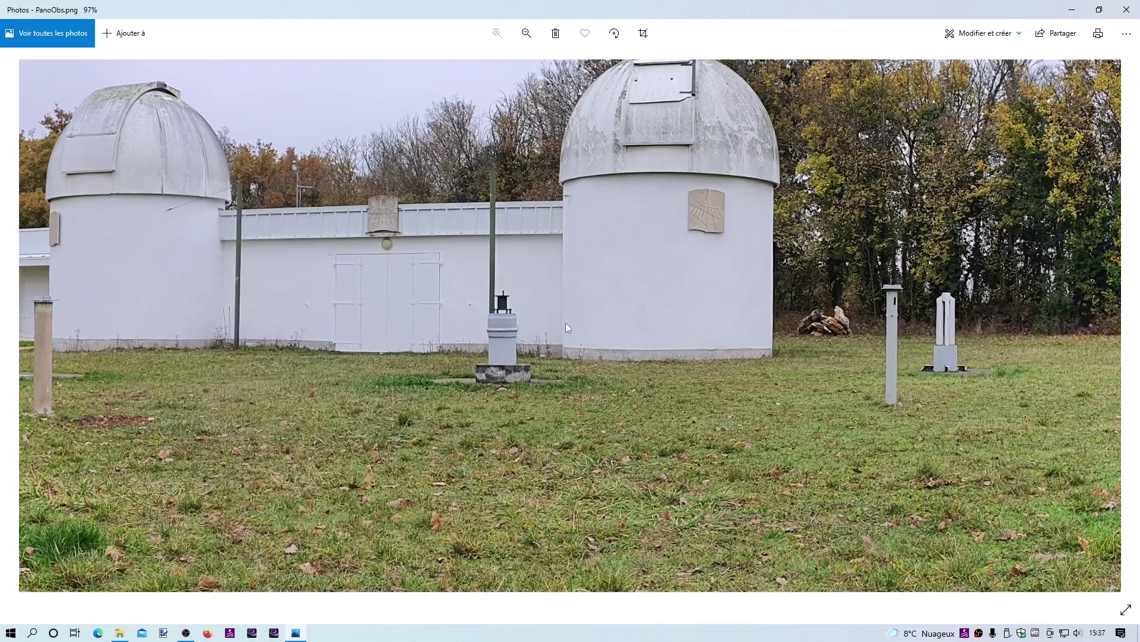
pyautogui.moveTo(230, 224); pyautogui.dragTo(536, 393)
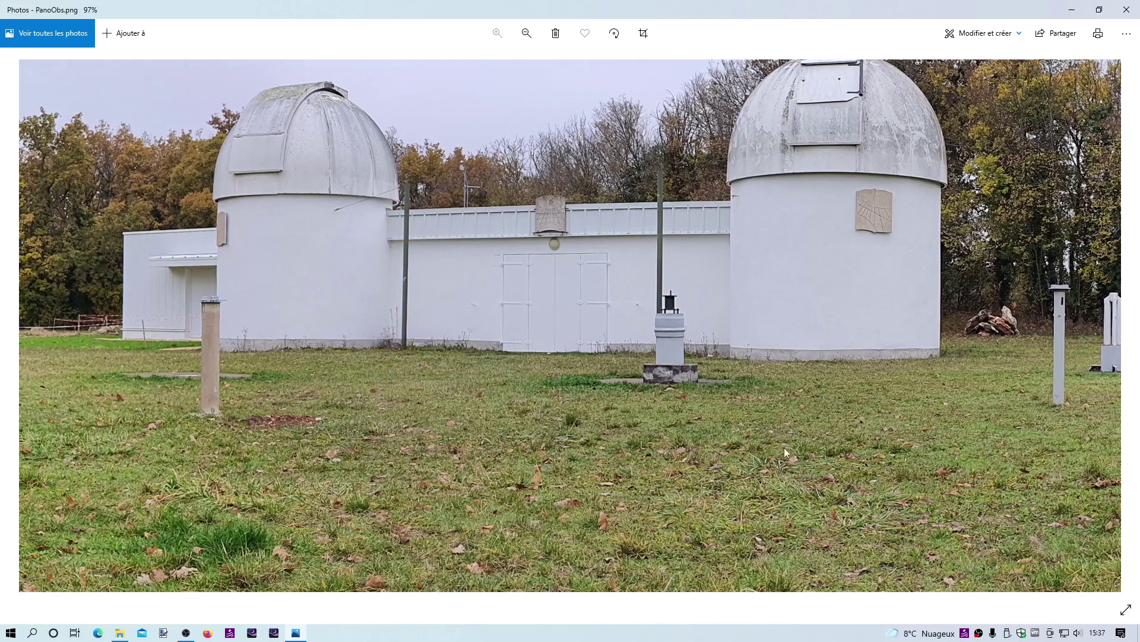
pyautogui.moveTo(838, 440); pyautogui.dragTo(295, 425)
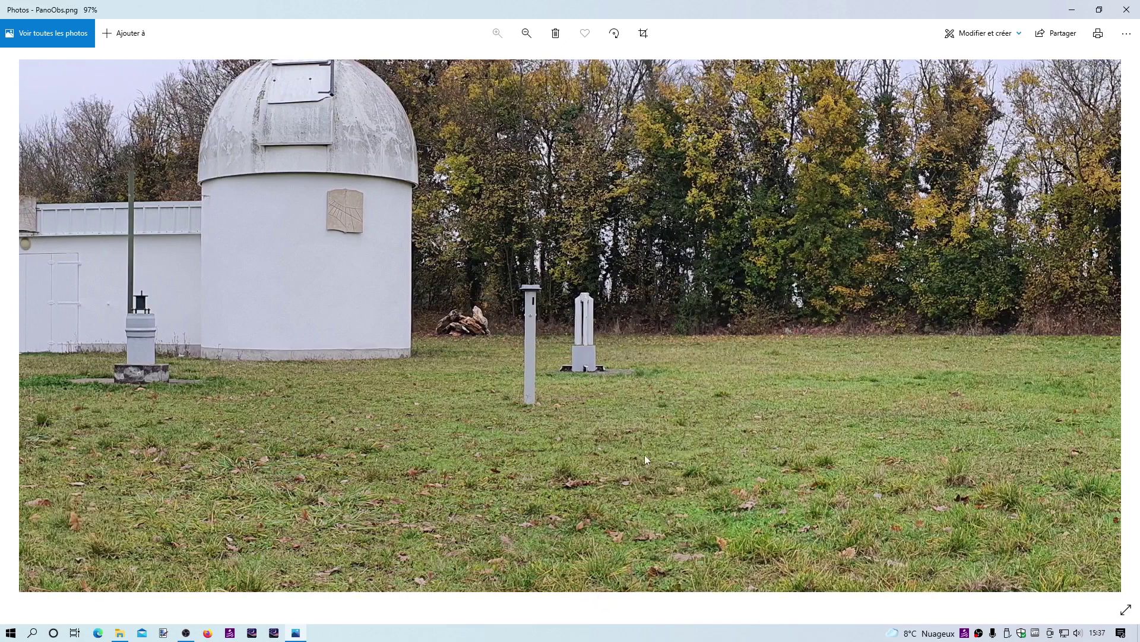
pyautogui.scroll(-18, 618, 297)
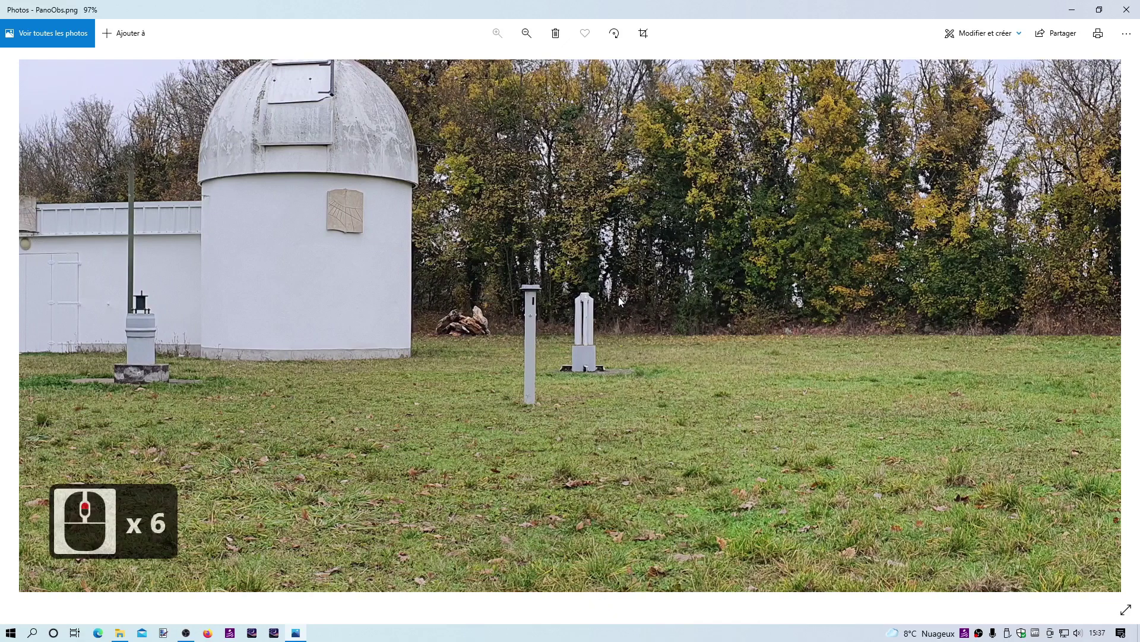
pyautogui.scroll(-7, 612, 297)
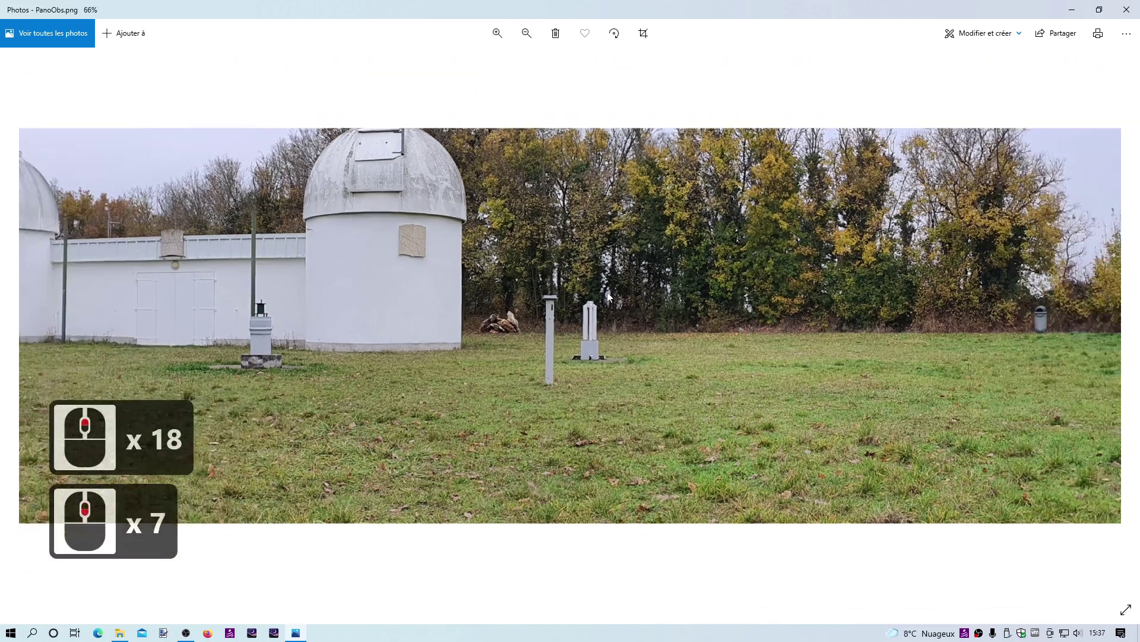
pyautogui.scroll(13, 607, 291)
pyautogui.scroll(5, 607, 291)
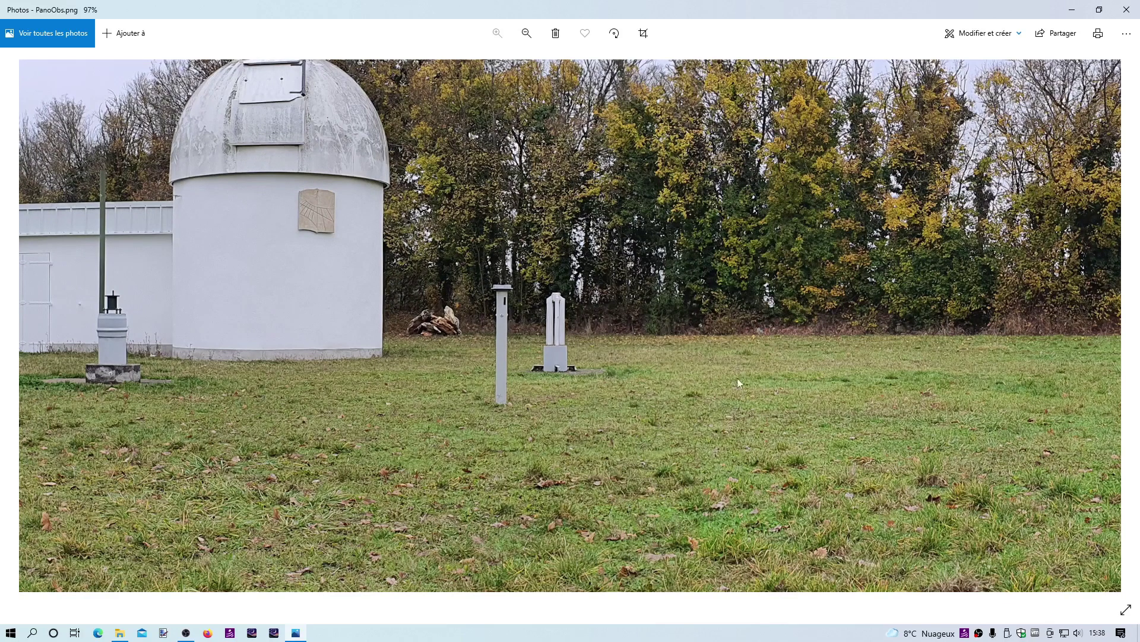
# Examine PanoObs.png at close range from the sundial dome along the tree line and water tower to the information board
pyautogui.moveTo(755, 369); pyautogui.dragTo(393, 362)
pyautogui.moveTo(848, 380); pyautogui.dragTo(493, 369)
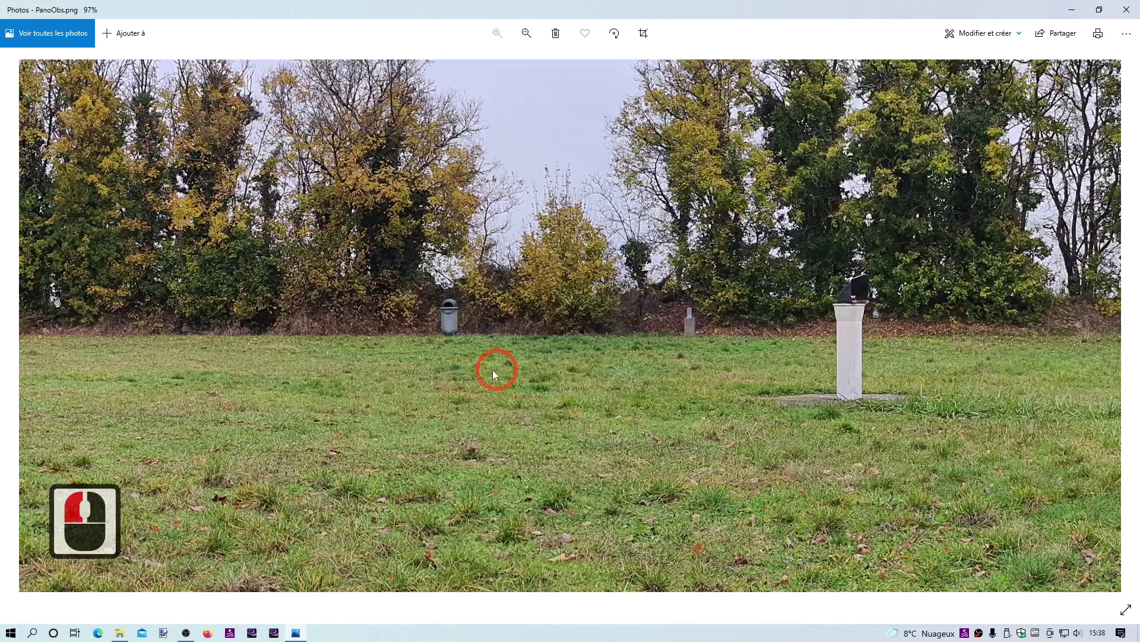
pyautogui.moveTo(818, 376); pyautogui.dragTo(375, 375)
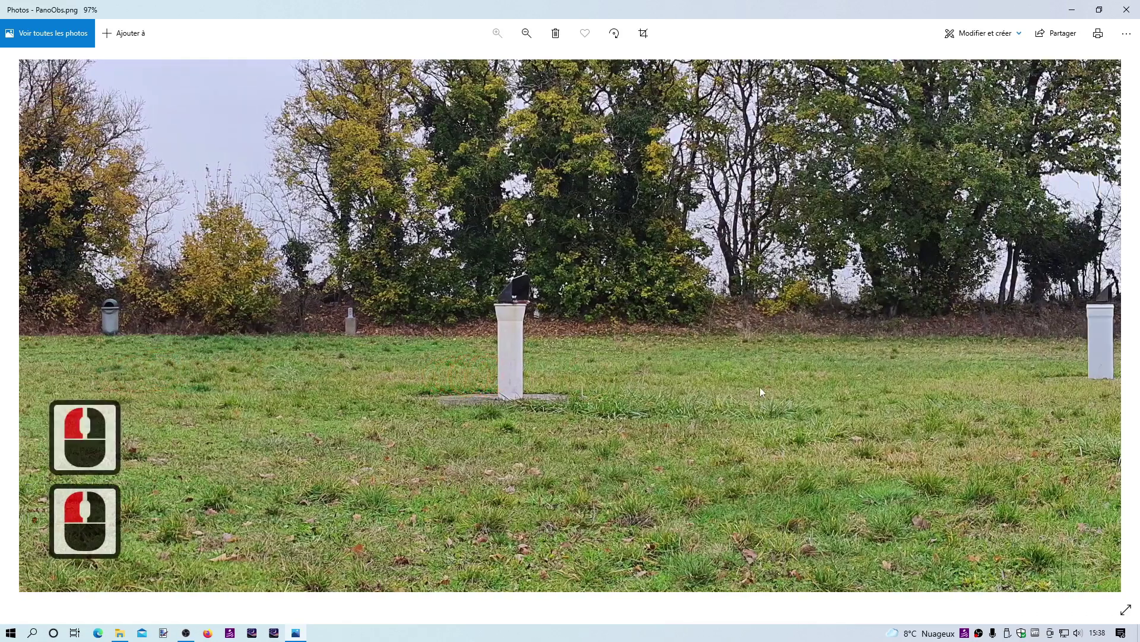
pyautogui.moveTo(761, 387); pyautogui.dragTo(535, 379)
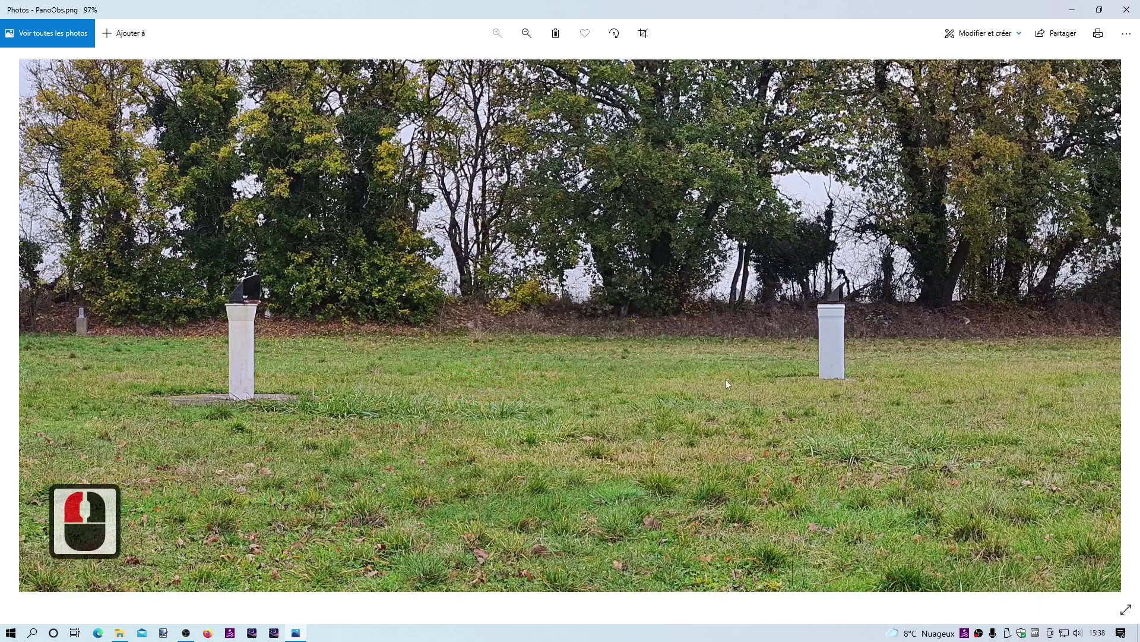
pyautogui.moveTo(725, 379); pyautogui.dragTo(316, 375)
pyautogui.moveTo(635, 374); pyautogui.dragTo(411, 359)
pyautogui.moveTo(650, 361); pyautogui.dragTo(346, 368)
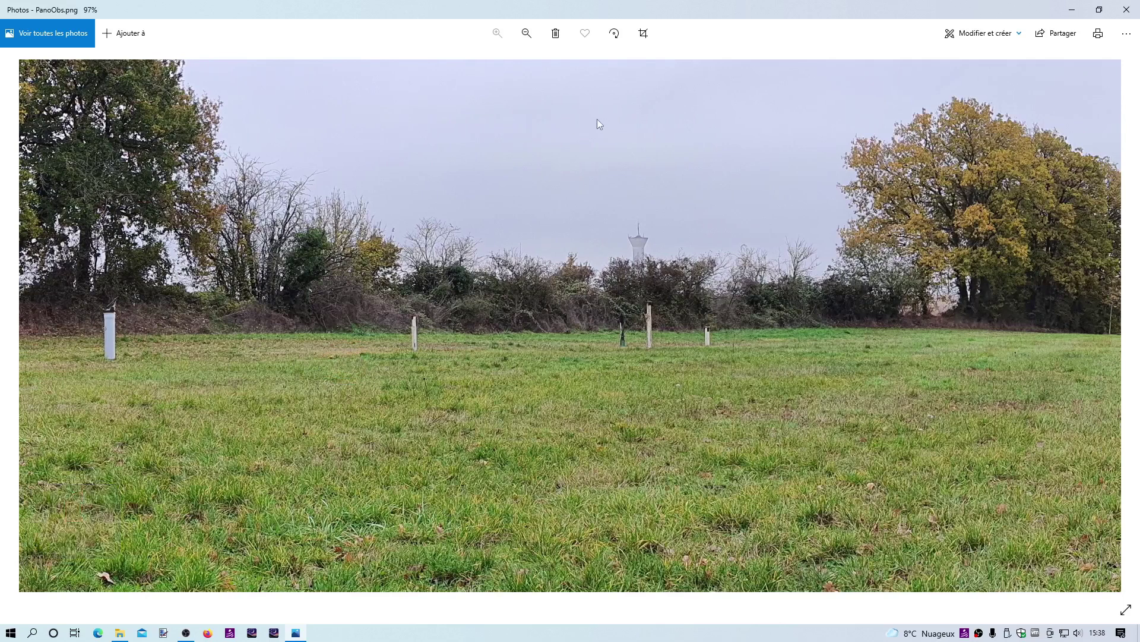
pyautogui.moveTo(565, 298); pyautogui.dragTo(555, 352)
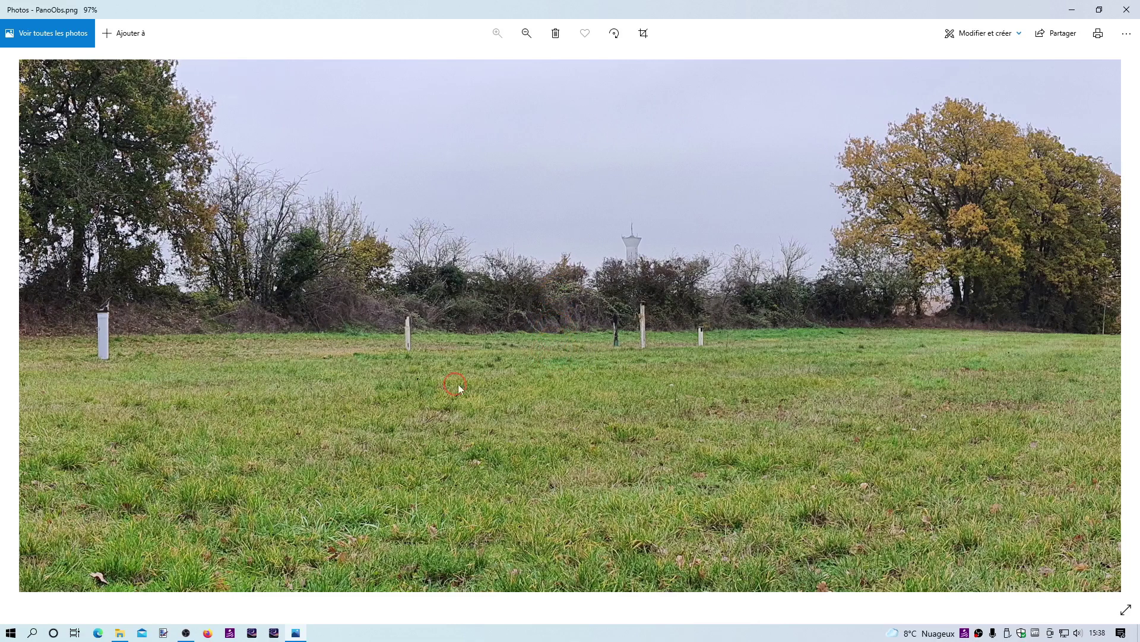
pyautogui.moveTo(459, 389); pyautogui.dragTo(713, 392)
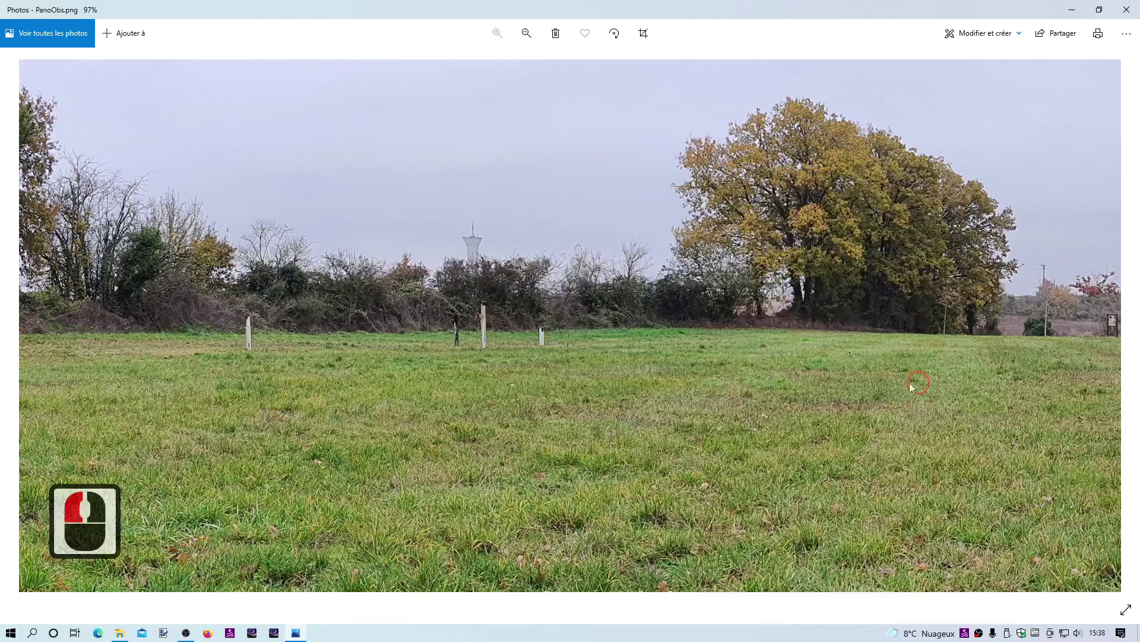
pyautogui.moveTo(912, 386); pyautogui.dragTo(565, 382)
pyautogui.moveTo(876, 398); pyautogui.dragTo(511, 376)
pyautogui.moveTo(894, 368); pyautogui.dragTo(521, 389)
pyautogui.moveTo(945, 383); pyautogui.dragTo(586, 376)
pyautogui.moveTo(850, 389); pyautogui.dragTo(523, 379)
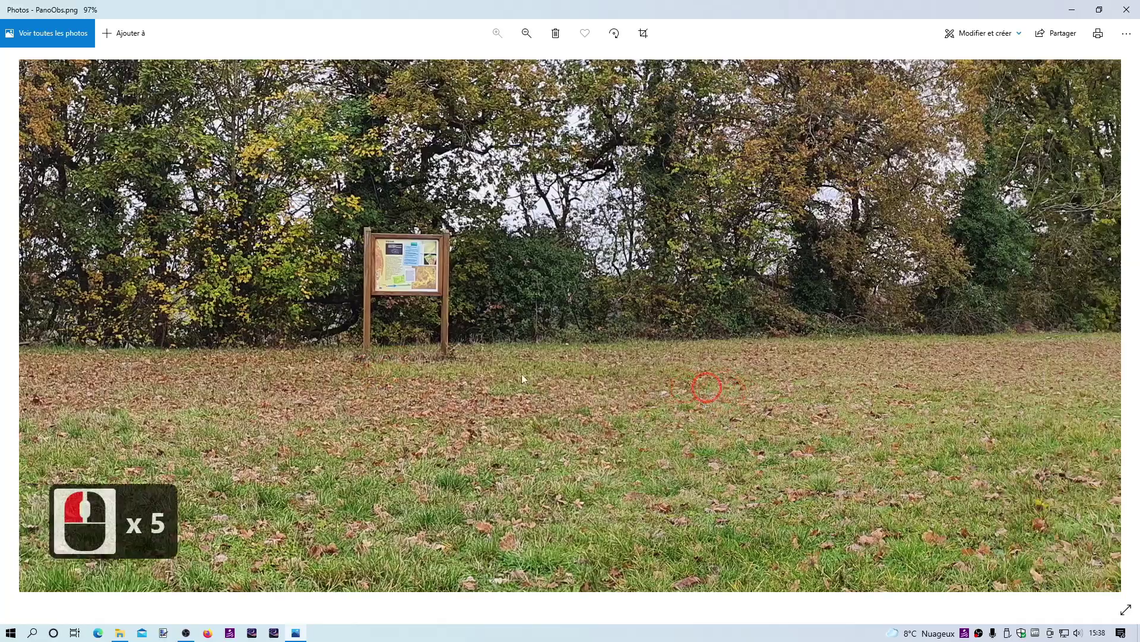
pyautogui.click(1057, 211)
# View PanoObs.png at reduced scale and scan back from the information board to the open field to judge its overall continuity
pyautogui.scroll(-10, 750, 245)
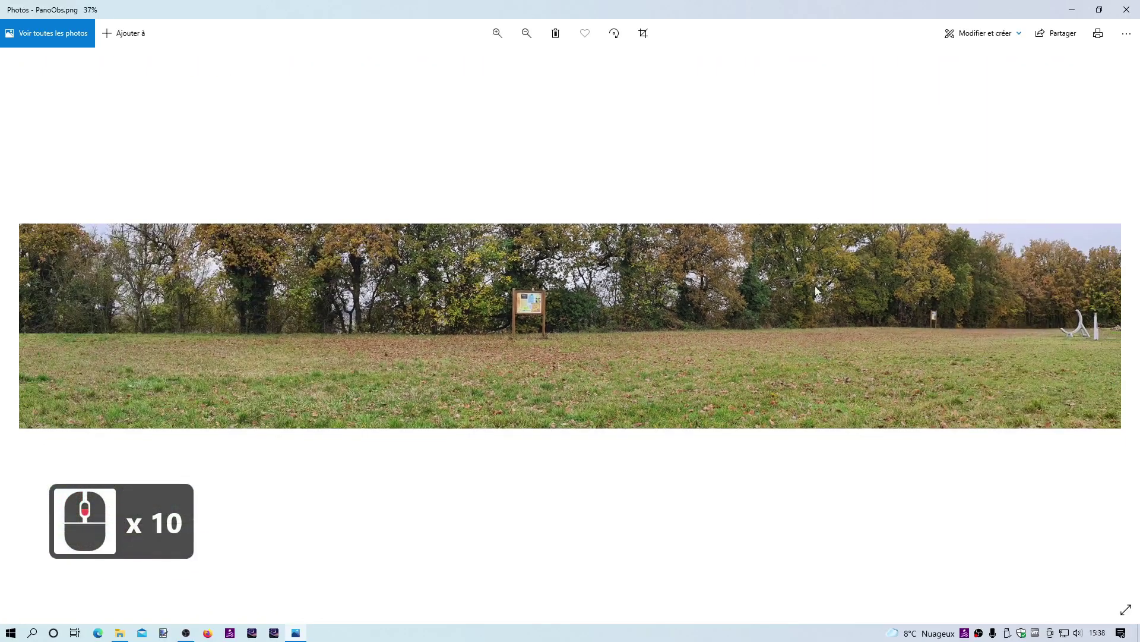
pyautogui.moveTo(326, 349); pyautogui.dragTo(370, 357)
pyautogui.moveTo(889, 338); pyautogui.dragTo(513, 340)
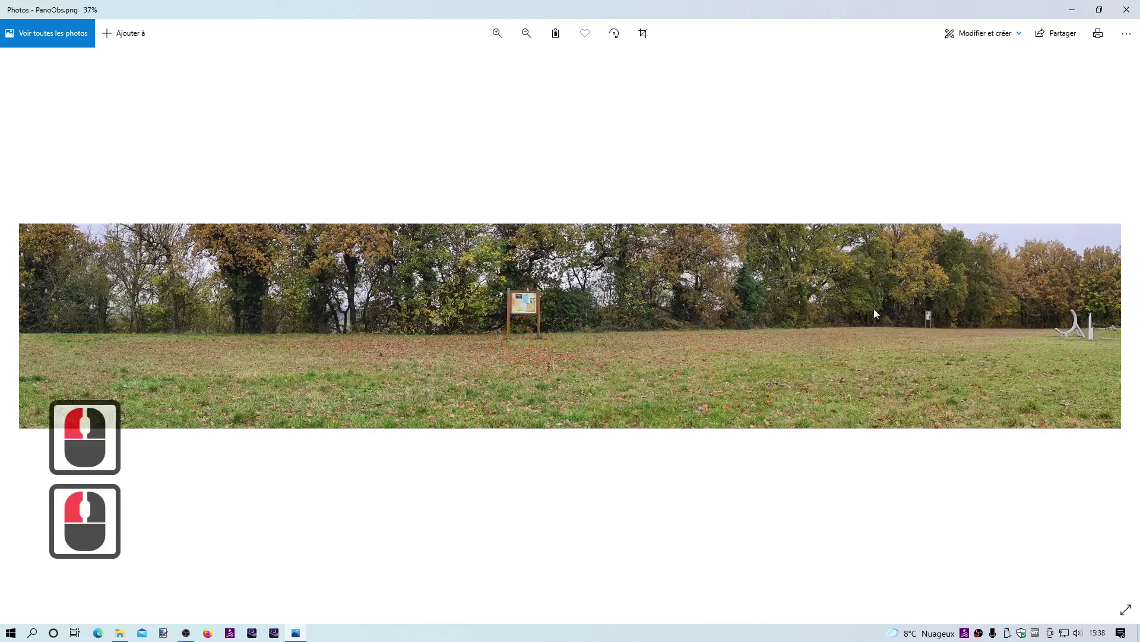
pyautogui.click(835, 343)
pyautogui.moveTo(835, 342); pyautogui.dragTo(932, 339)
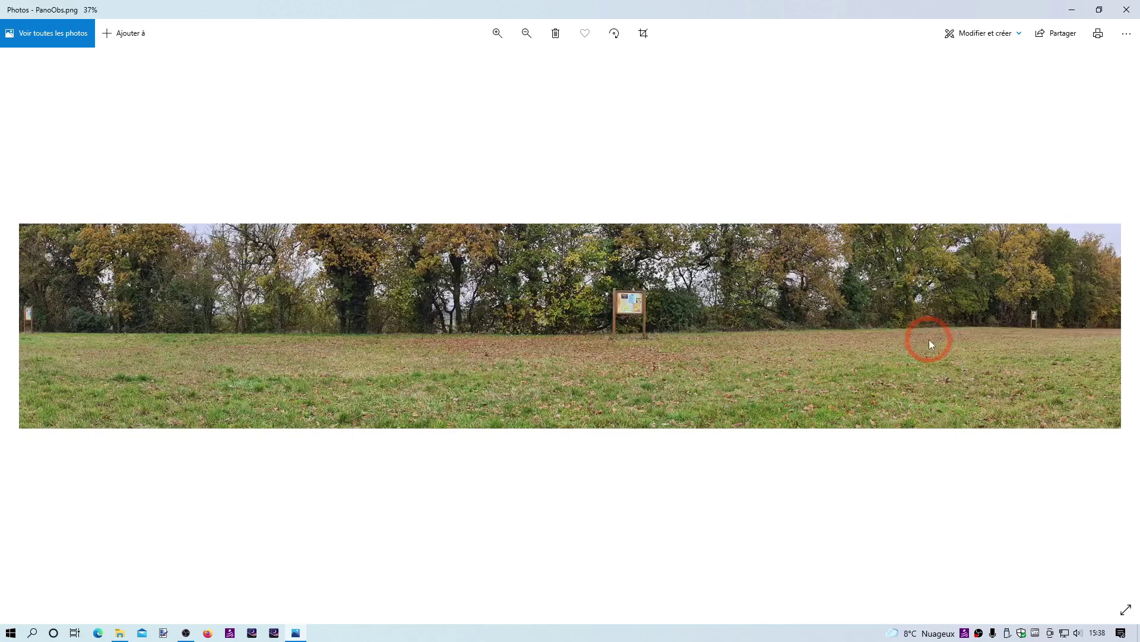
pyautogui.moveTo(402, 331); pyautogui.dragTo(684, 342)
pyautogui.click(221, 332)
pyautogui.moveTo(221, 331); pyautogui.dragTo(580, 343)
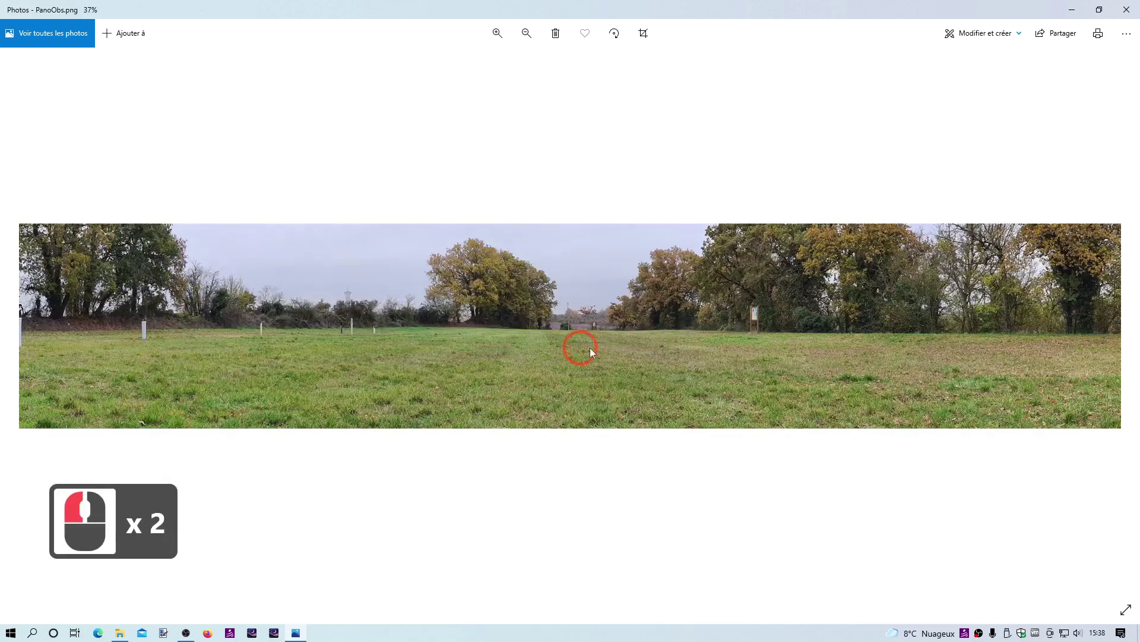
pyautogui.moveTo(242, 349); pyautogui.dragTo(445, 347)
pyautogui.click(655, 281)
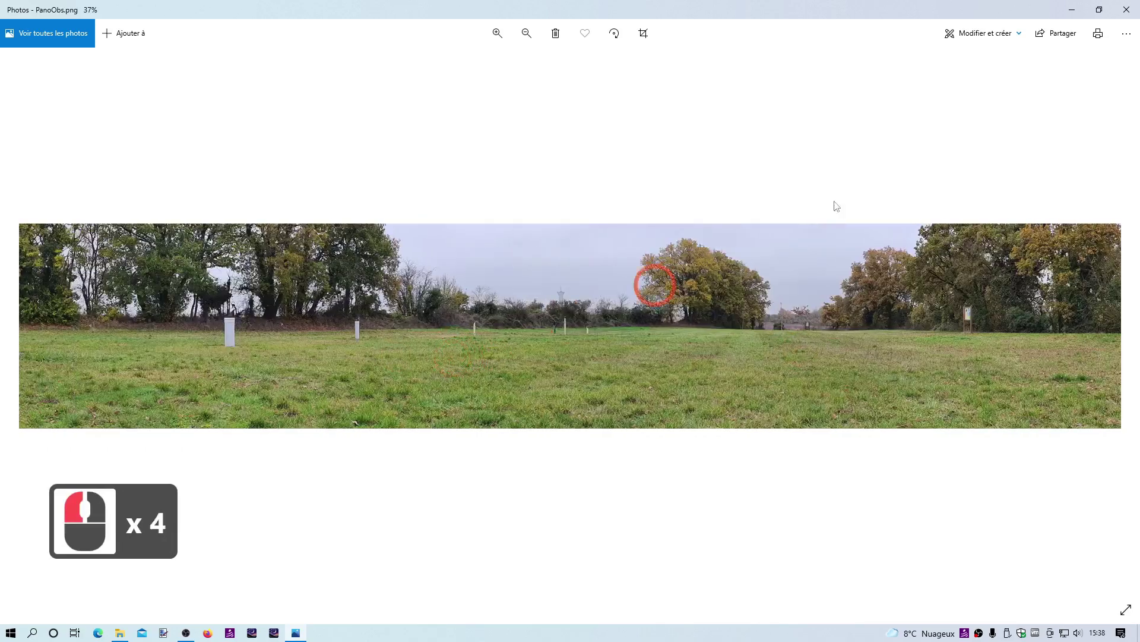
# Close the stitched panorama and open 20211115_135203.jpg from the Panoramiques folder inside Note 10
pyautogui.click(1127, 13)
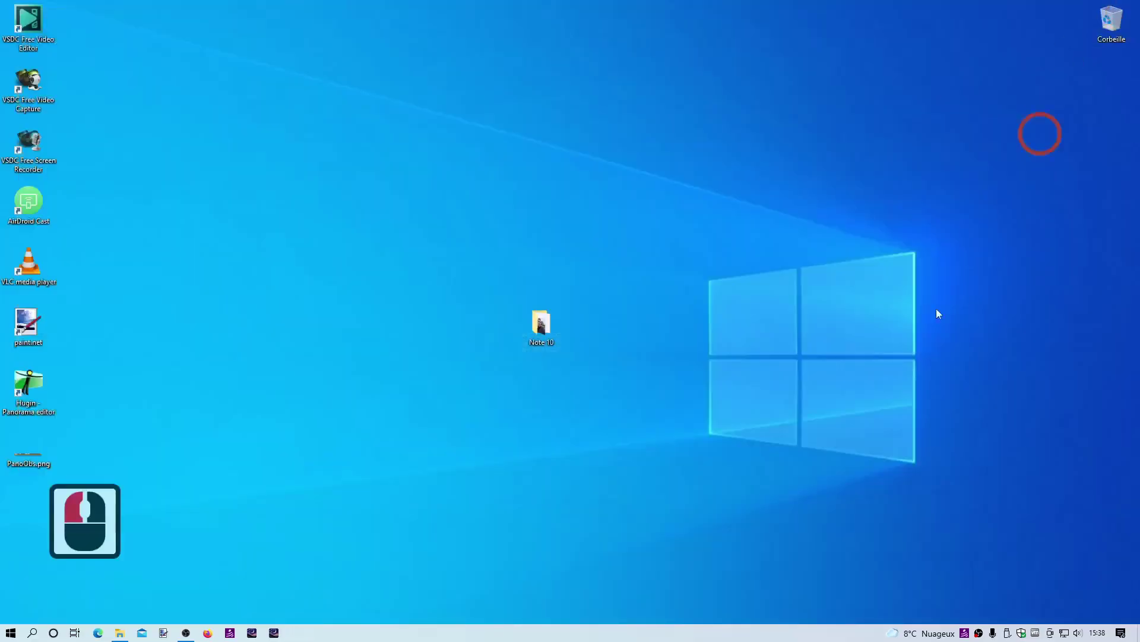
pyautogui.click(543, 325)
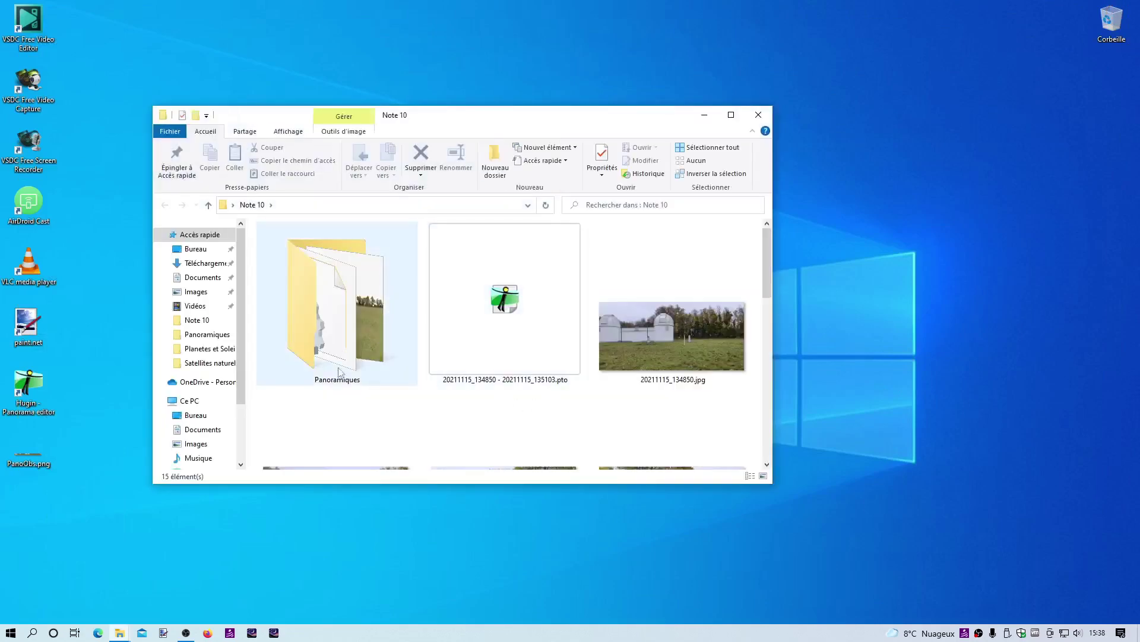
pyautogui.doubleClick(348, 315)
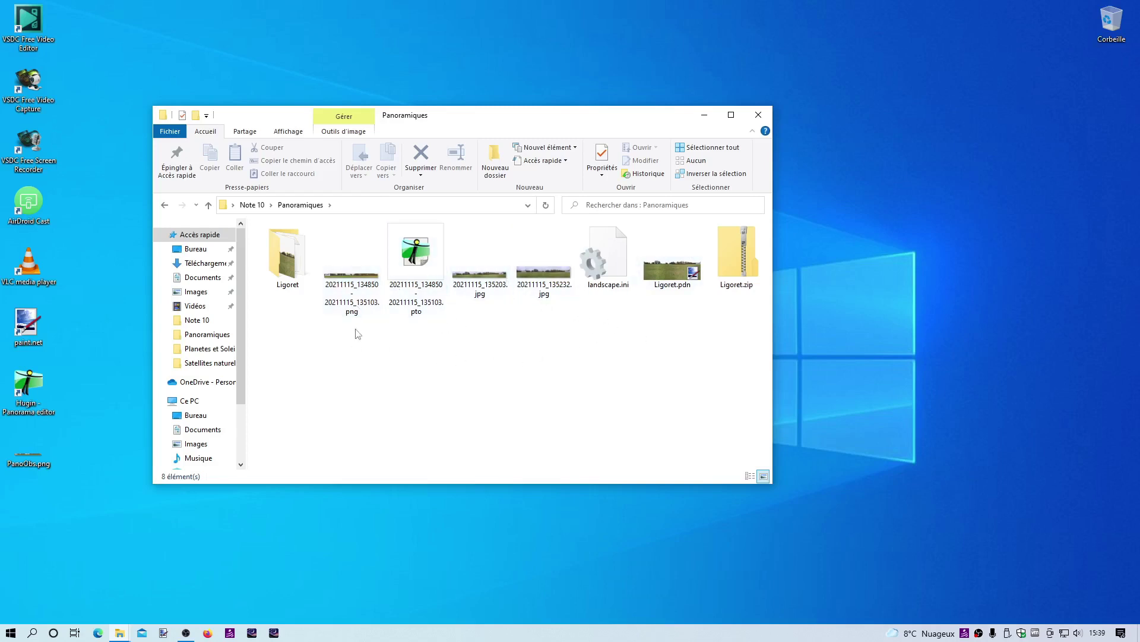
pyautogui.click(473, 277)
pyautogui.doubleClick(474, 277)
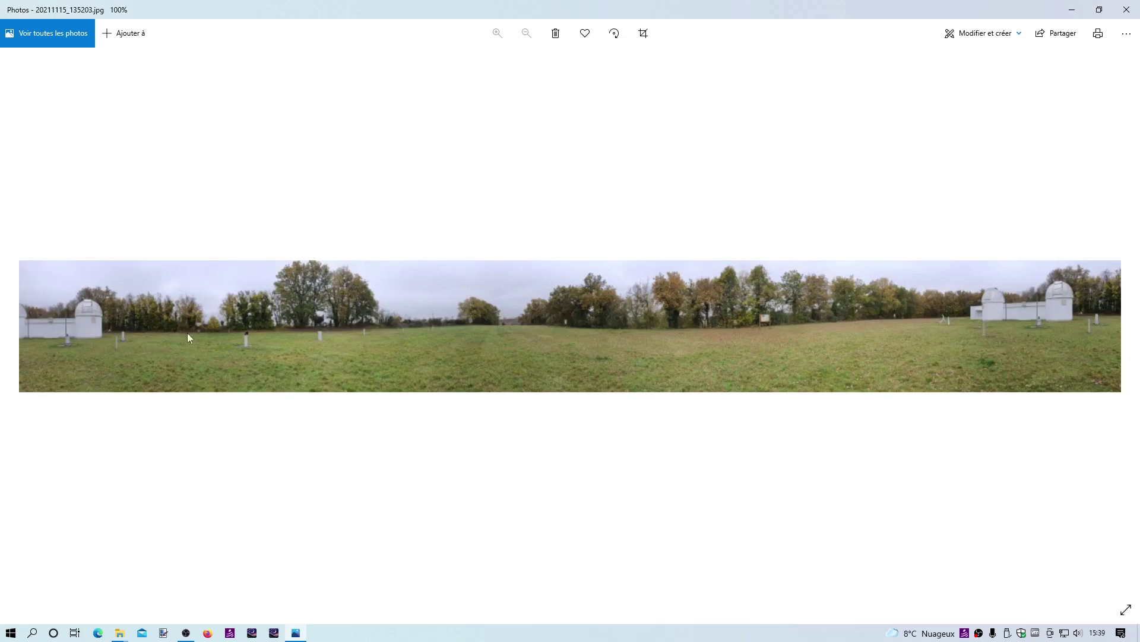
# Examine the trees beside the sundial dome in 20211115_135203.jpg at high magnification to judge sharpness and stitching artefacts
pyautogui.scroll(20, 169, 328)
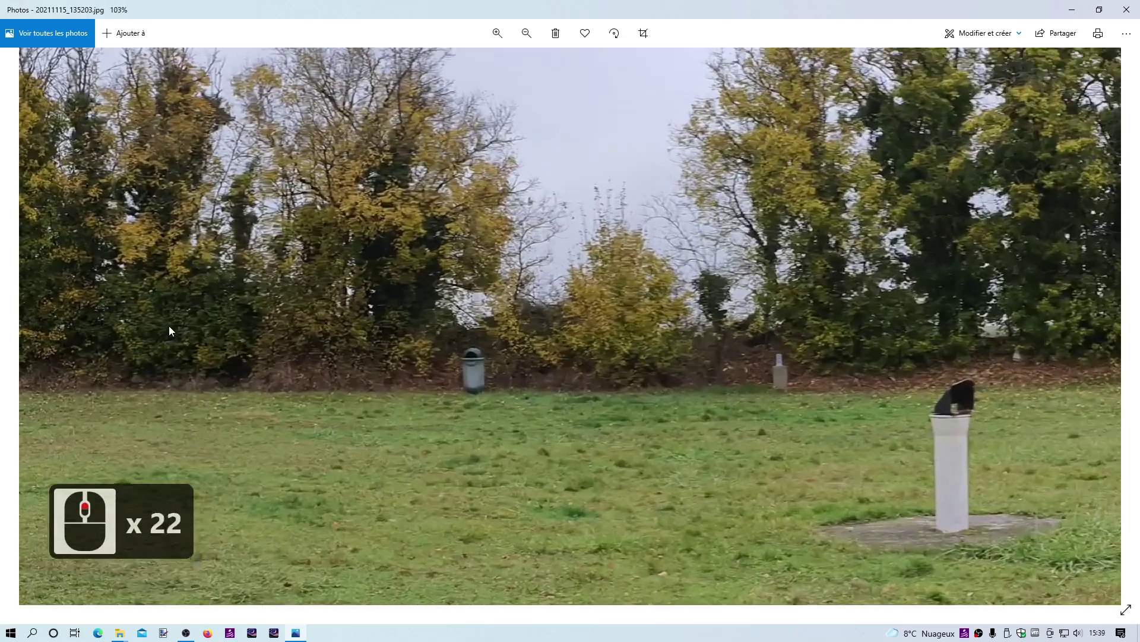
pyautogui.scroll(2, 171, 326)
pyautogui.moveTo(237, 326); pyautogui.dragTo(787, 381)
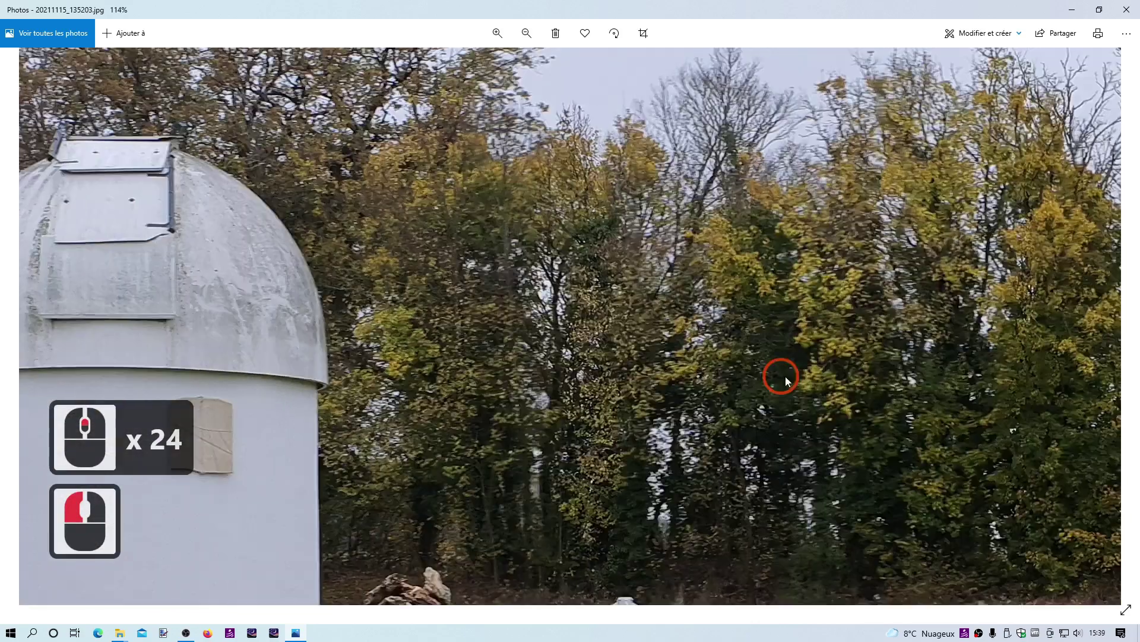
pyautogui.moveTo(522, 310); pyautogui.dragTo(539, 313)
pyautogui.moveTo(555, 428); pyautogui.dragTo(450, 360)
pyautogui.scroll(-5, 481, 271)
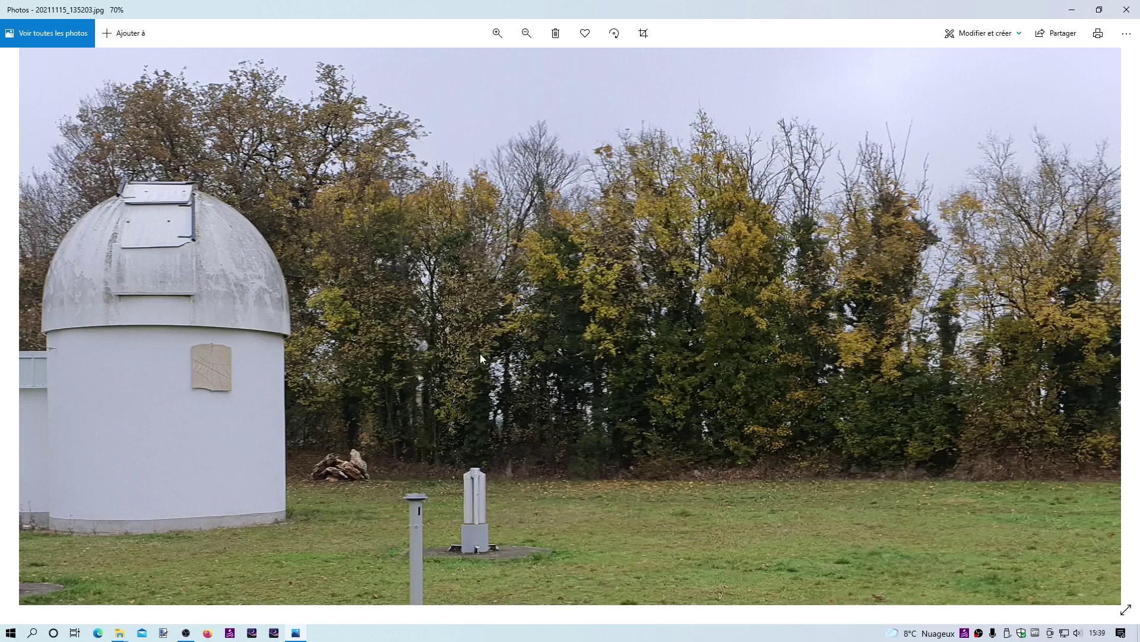
pyautogui.scroll(6, 480, 354)
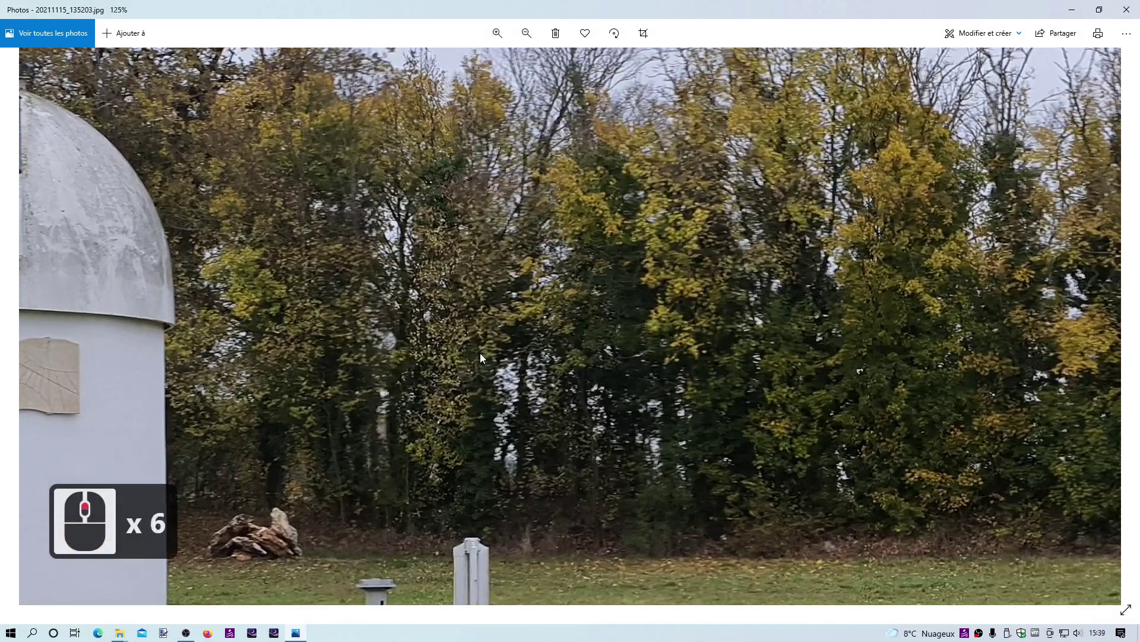
pyautogui.scroll(1, 480, 356)
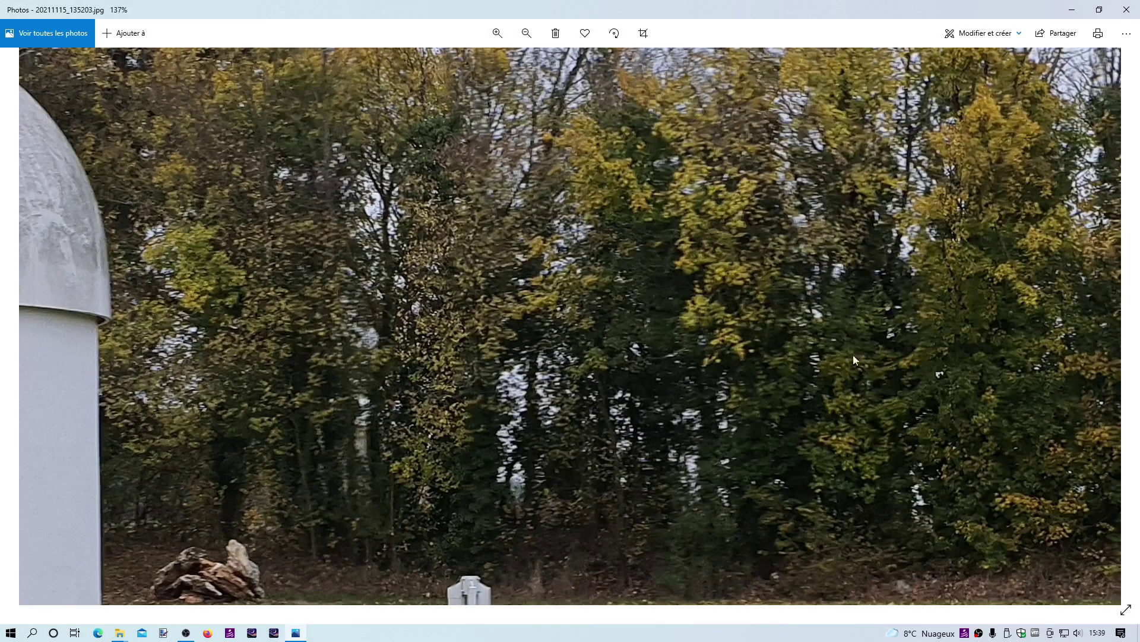
pyautogui.moveTo(732, 354); pyautogui.dragTo(589, 367)
pyautogui.moveTo(718, 372); pyautogui.dragTo(628, 354)
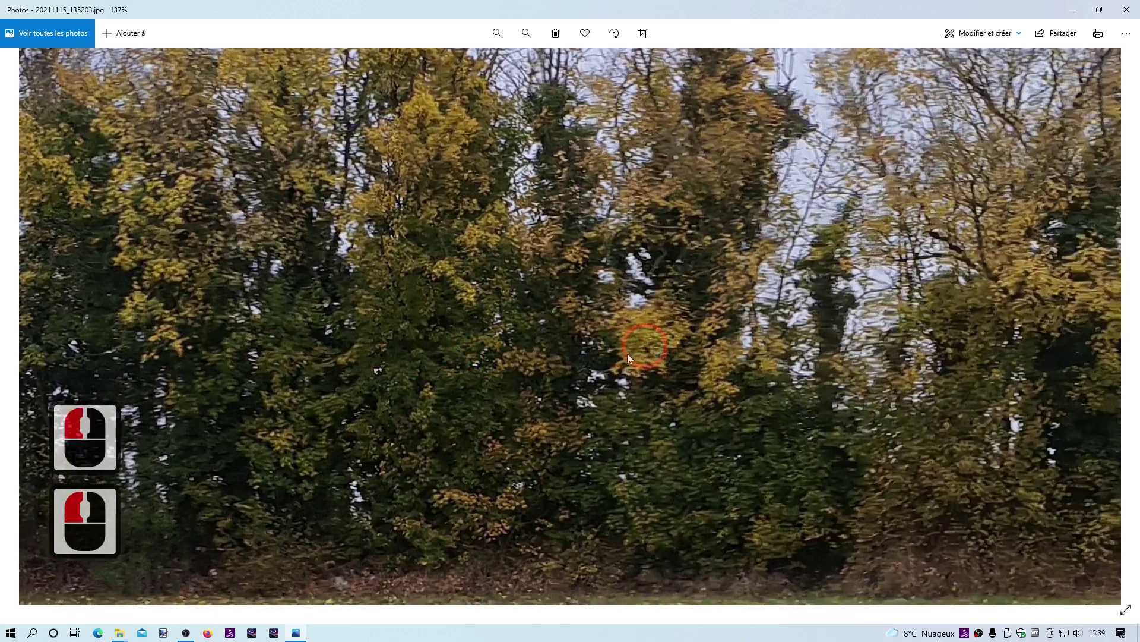
pyautogui.moveTo(807, 386); pyautogui.dragTo(729, 372)
# Survey 20211115_135203.jpg from the tree line to the open field and water tower at wider and closer scales
pyautogui.scroll(-11, 728, 372)
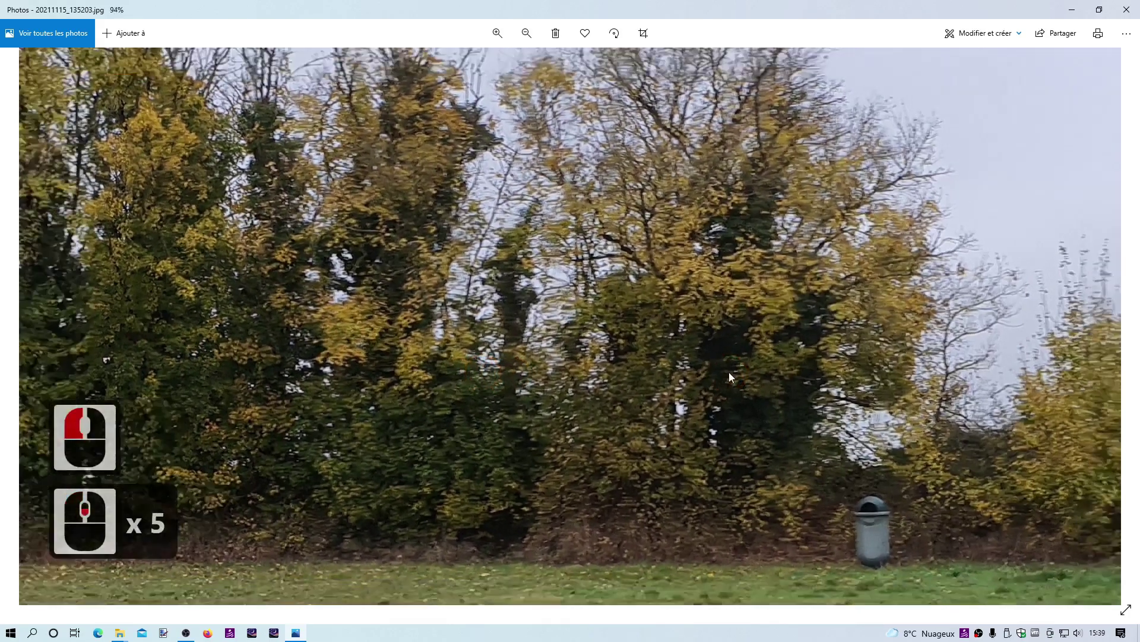
pyautogui.scroll(-6, 729, 372)
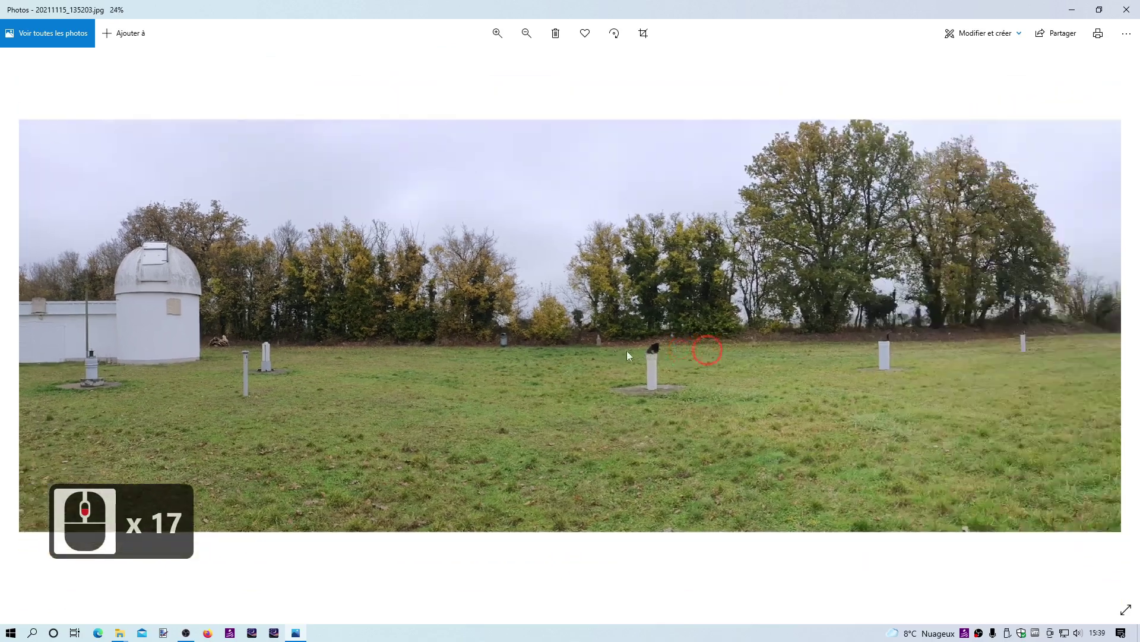
pyautogui.moveTo(735, 350); pyautogui.dragTo(515, 382)
pyautogui.moveTo(881, 344); pyautogui.dragTo(687, 339)
pyautogui.click(797, 320)
pyautogui.scroll(-4, 451, 312)
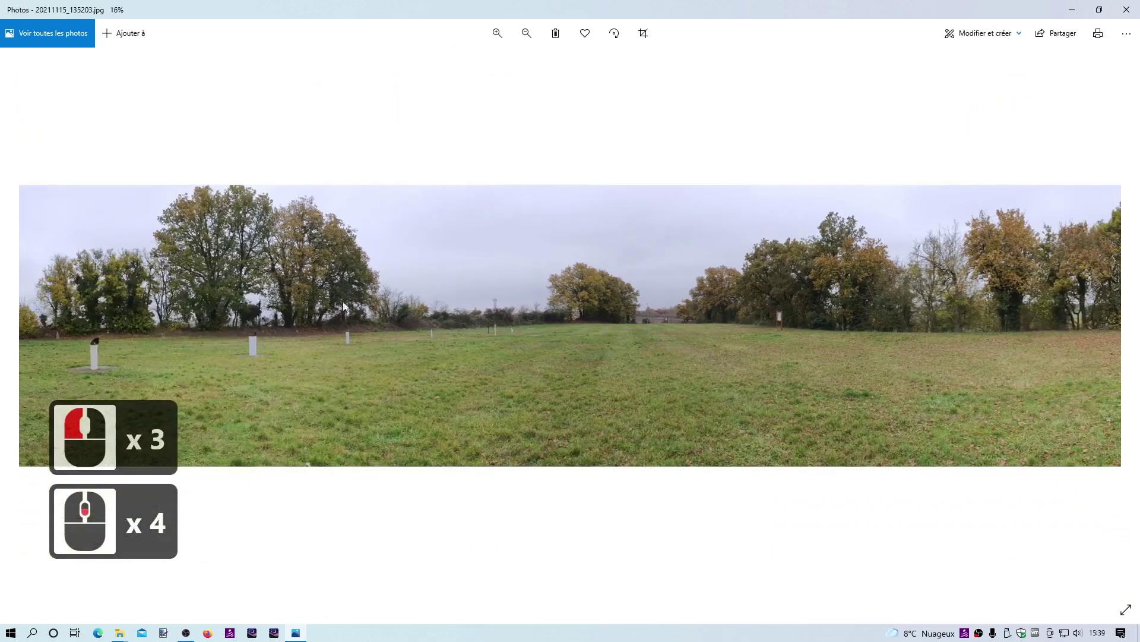
pyautogui.scroll(6, 468, 337)
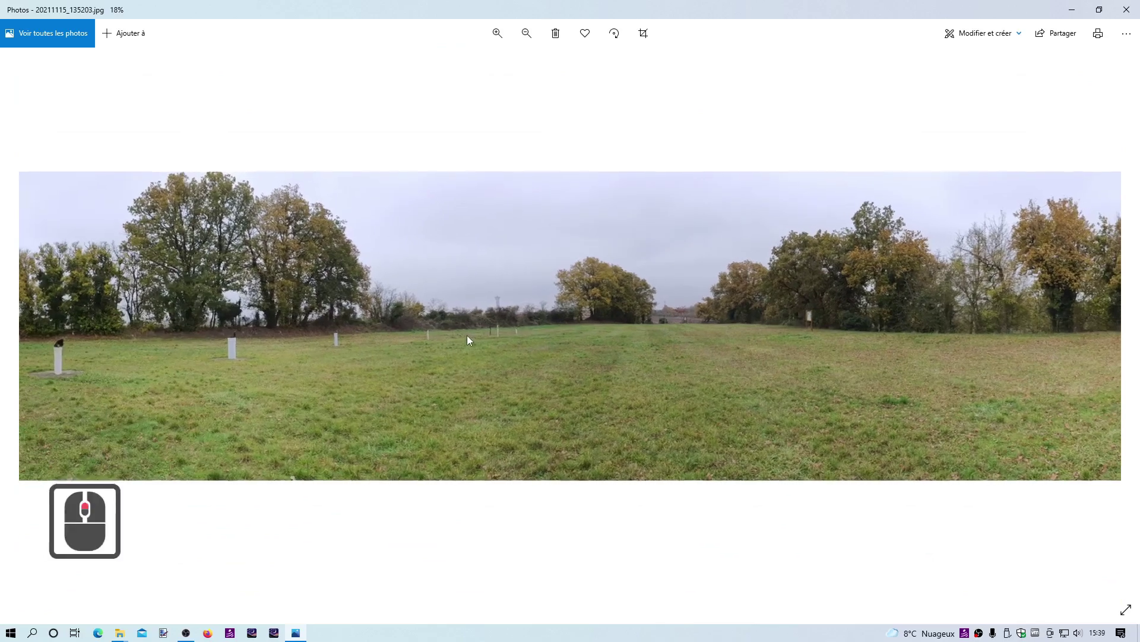
pyautogui.scroll(4, 467, 335)
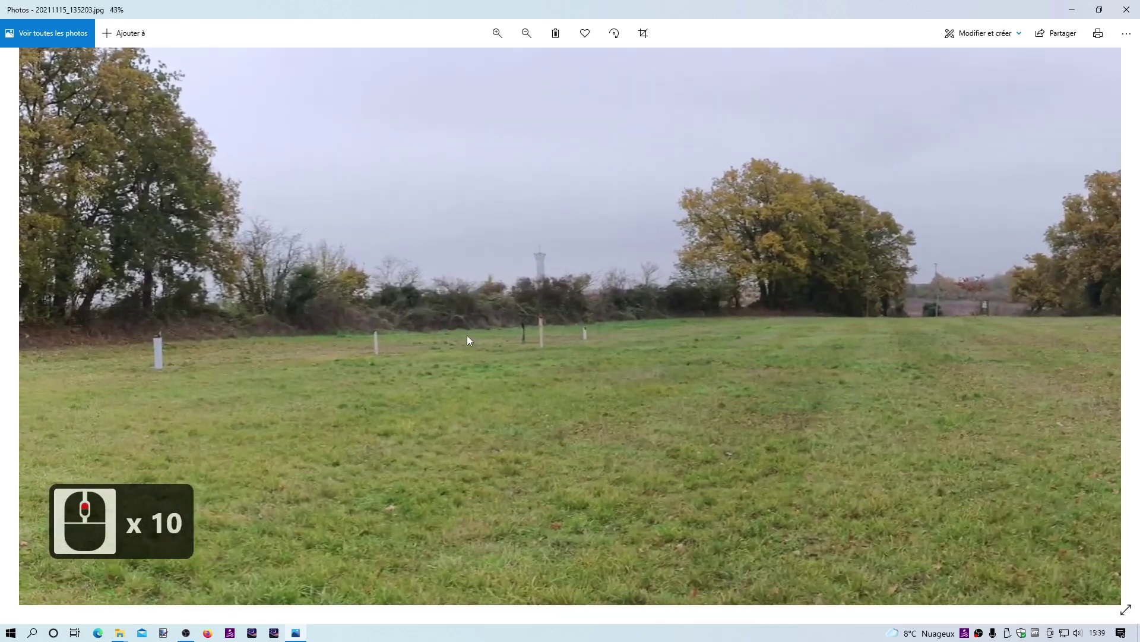
pyautogui.scroll(2, 466, 335)
# Inspect the white pillars, sundial dome and full observatory building in 20211115_135203.jpg at medium scale for image quality
pyautogui.moveTo(364, 372); pyautogui.dragTo(726, 364)
pyautogui.moveTo(344, 326); pyautogui.dragTo(776, 347)
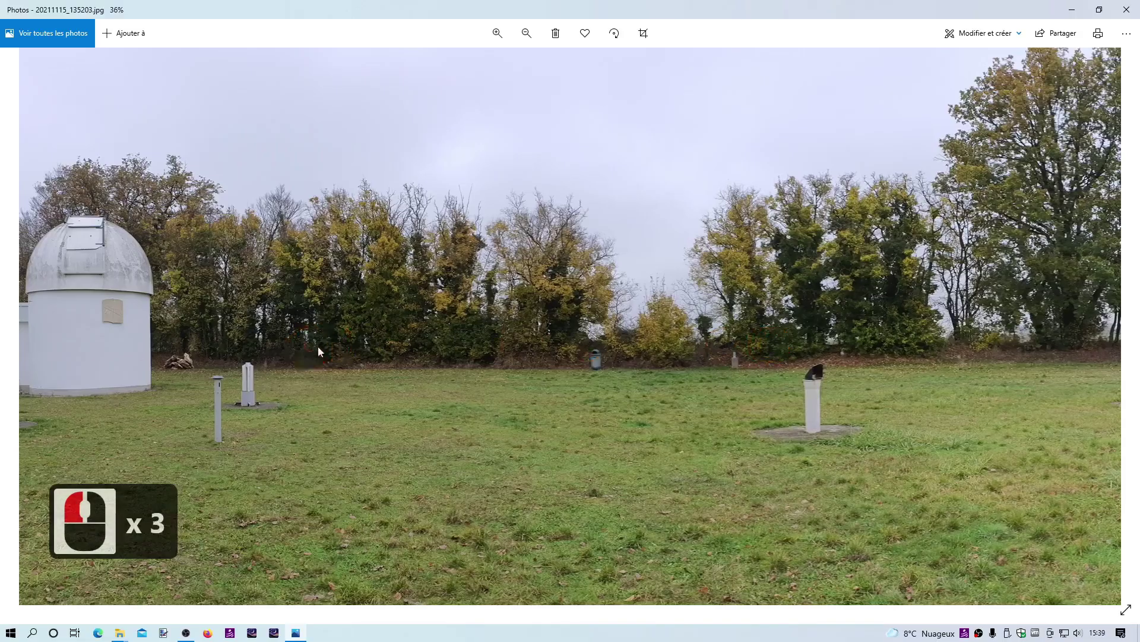
pyautogui.moveTo(318, 347); pyautogui.dragTo(569, 349)
pyautogui.moveTo(376, 349); pyautogui.dragTo(694, 373)
pyautogui.moveTo(429, 369); pyautogui.dragTo(512, 371)
pyautogui.moveTo(780, 371); pyautogui.dragTo(287, 321)
pyautogui.moveTo(639, 336); pyautogui.dragTo(475, 337)
pyautogui.moveTo(937, 332); pyautogui.dragTo(872, 337)
pyautogui.moveTo(950, 310); pyautogui.dragTo(811, 307)
pyautogui.moveTo(918, 302); pyautogui.dragTo(493, 313)
pyautogui.moveTo(642, 321); pyautogui.dragTo(521, 340)
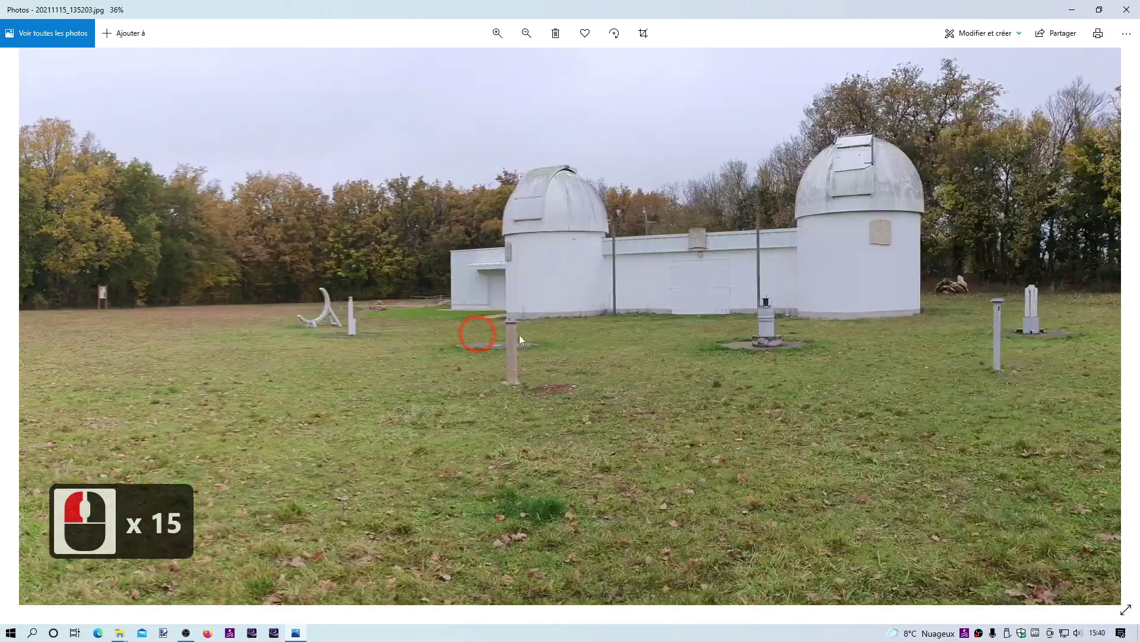
pyautogui.moveTo(872, 369); pyautogui.dragTo(498, 361)
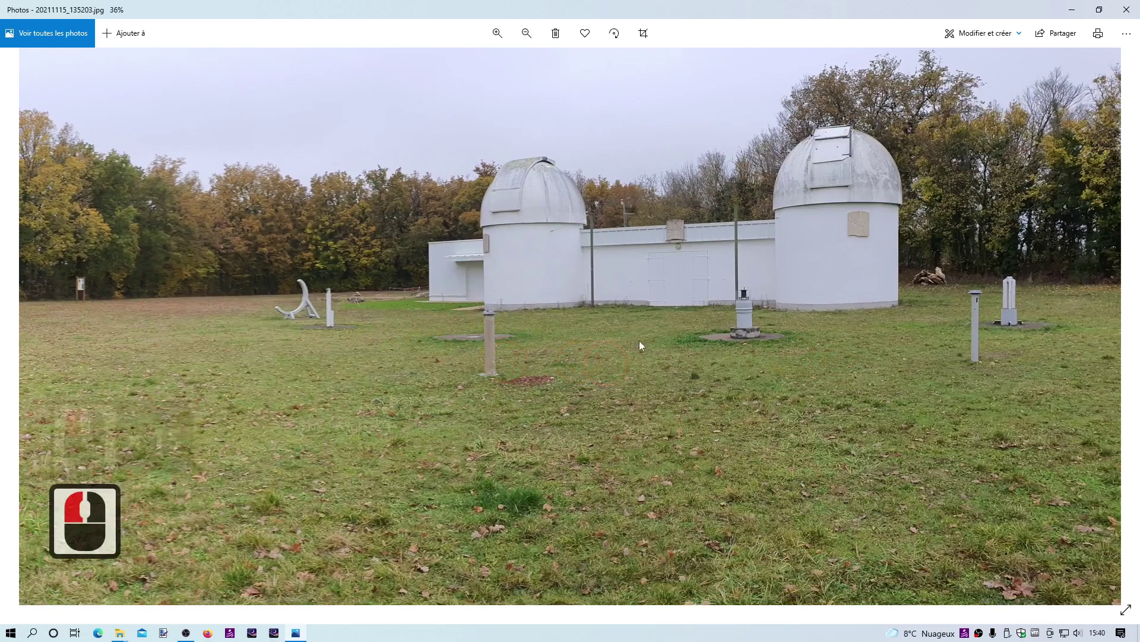
pyautogui.moveTo(639, 341); pyautogui.dragTo(636, 383)
pyautogui.click(757, 265)
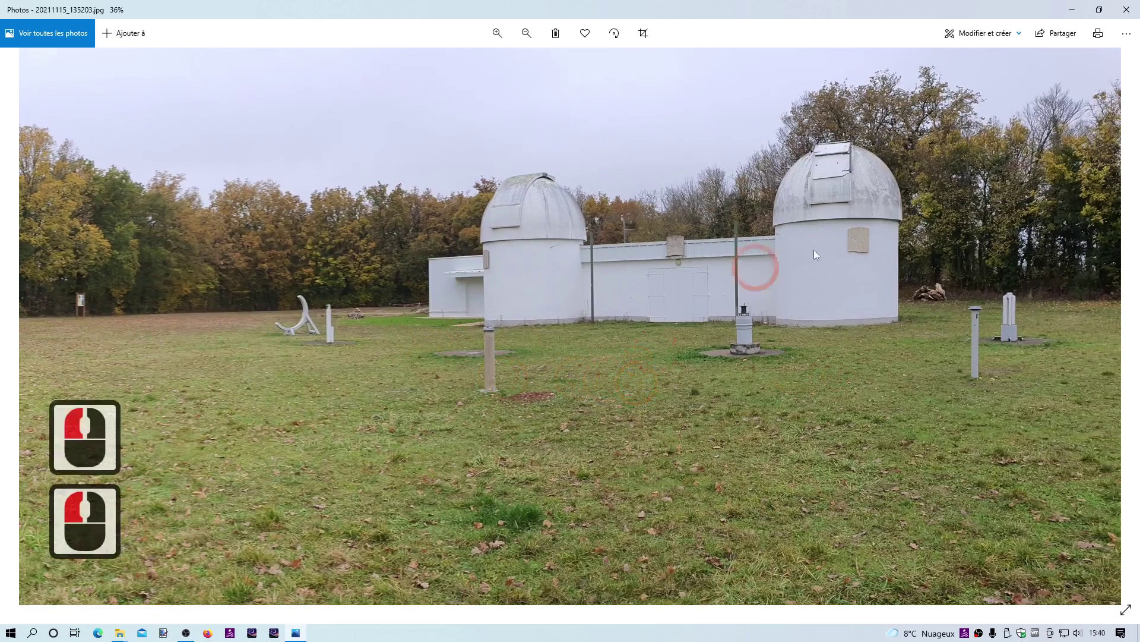
# Close 20211115_135203.jpg, open 20211115_135232.jpg from the Panoramiques folder and magnify the observatory domes
pyautogui.click(1126, 11)
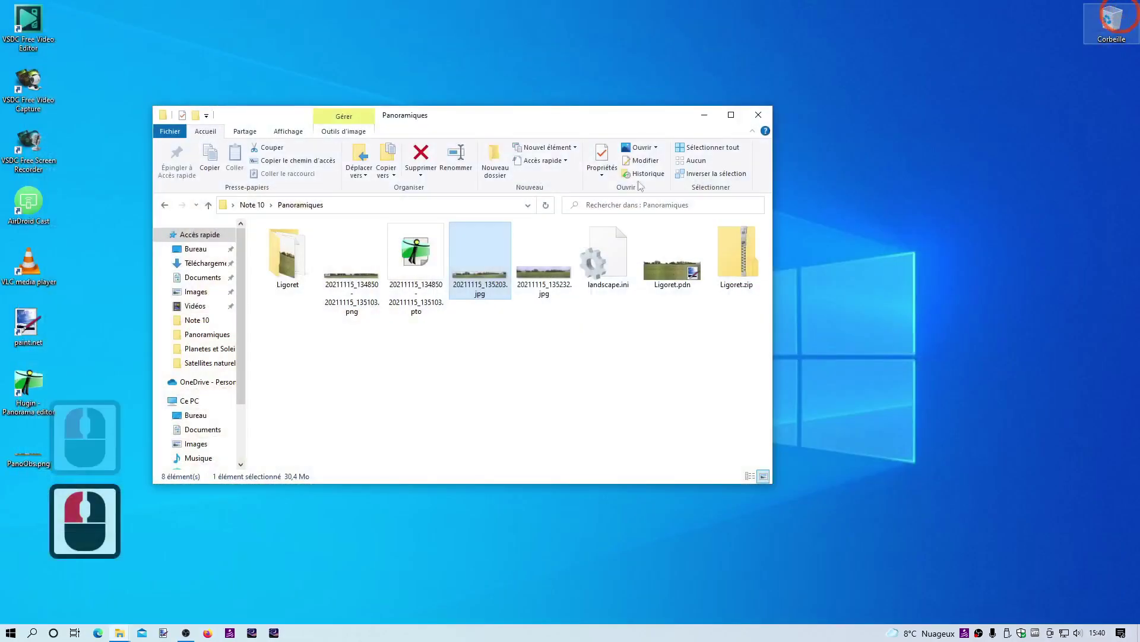
pyautogui.doubleClick(543, 272)
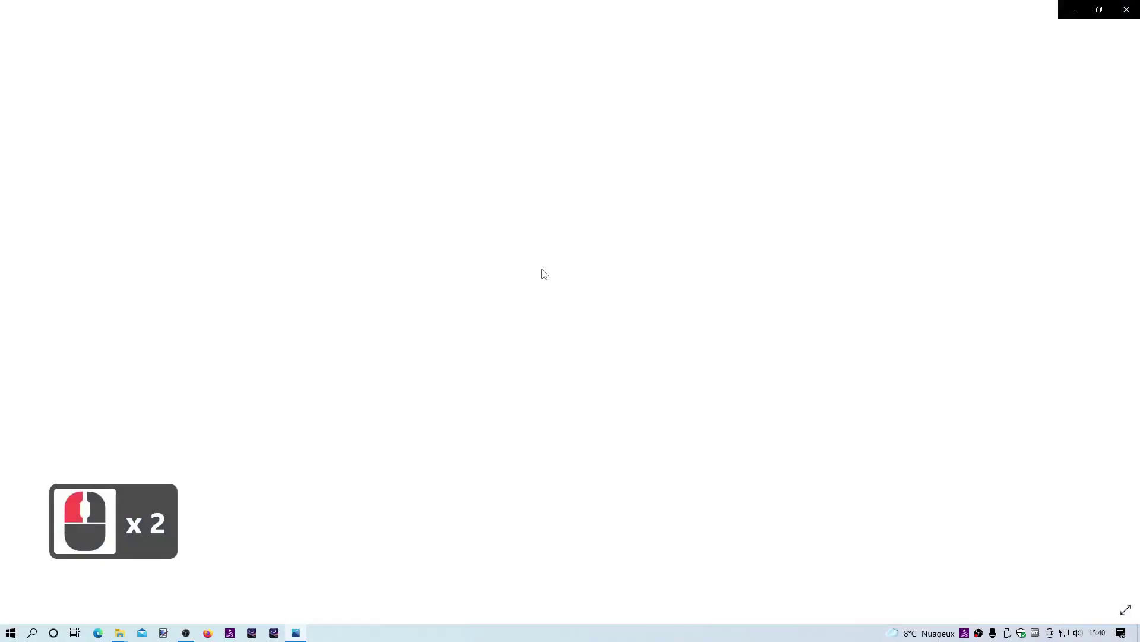
pyautogui.scroll(9, 239, 333)
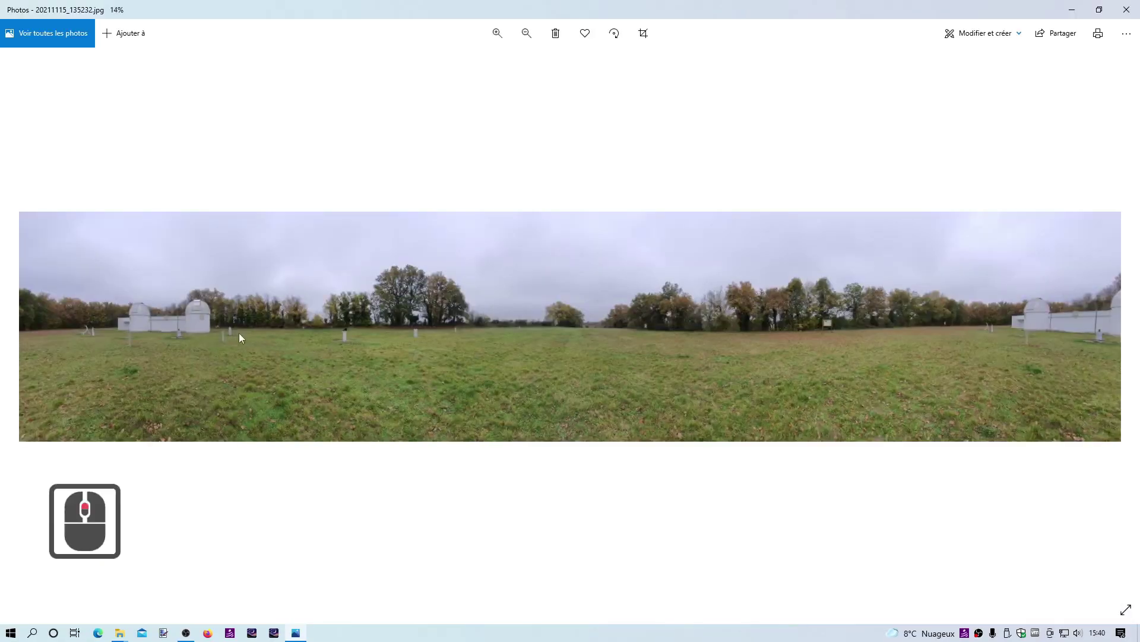
pyautogui.scroll(2, 238, 333)
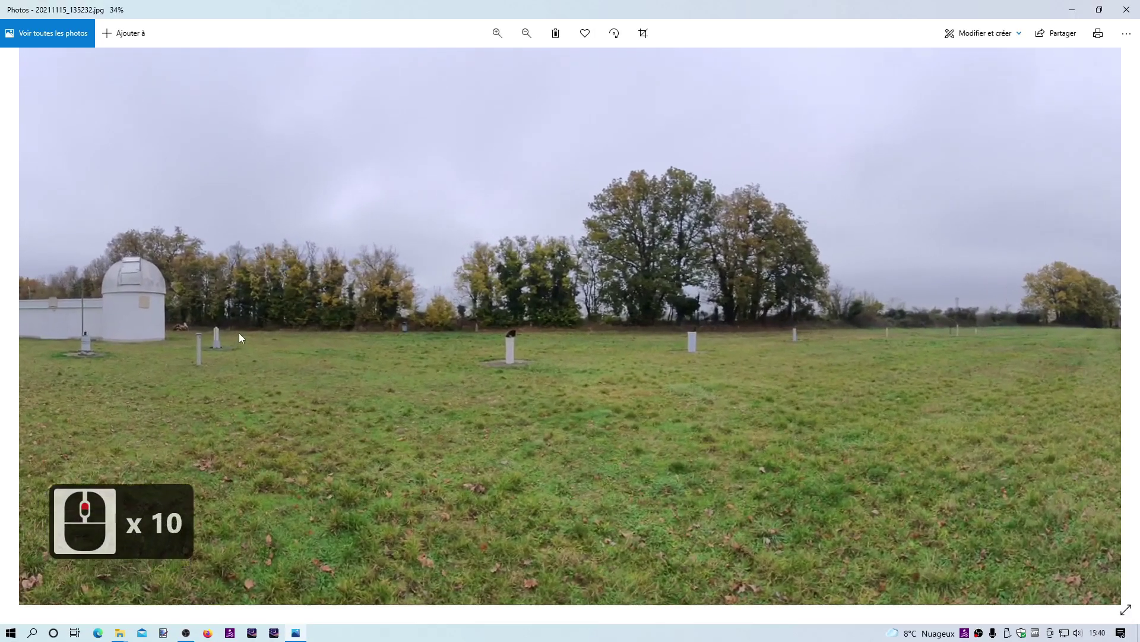
pyautogui.moveTo(318, 348); pyautogui.dragTo(689, 371)
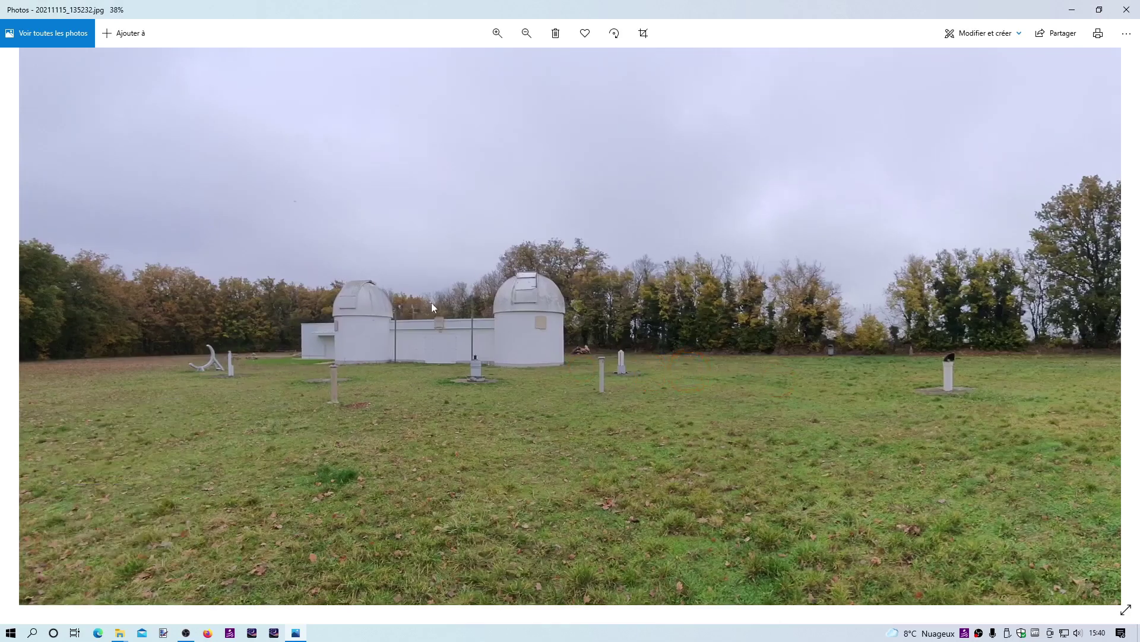
# Survey 20211115_135232.jpg from the observatory across the open field to the tree line and information board, and close the photo
pyautogui.moveTo(568, 390); pyautogui.dragTo(237, 371)
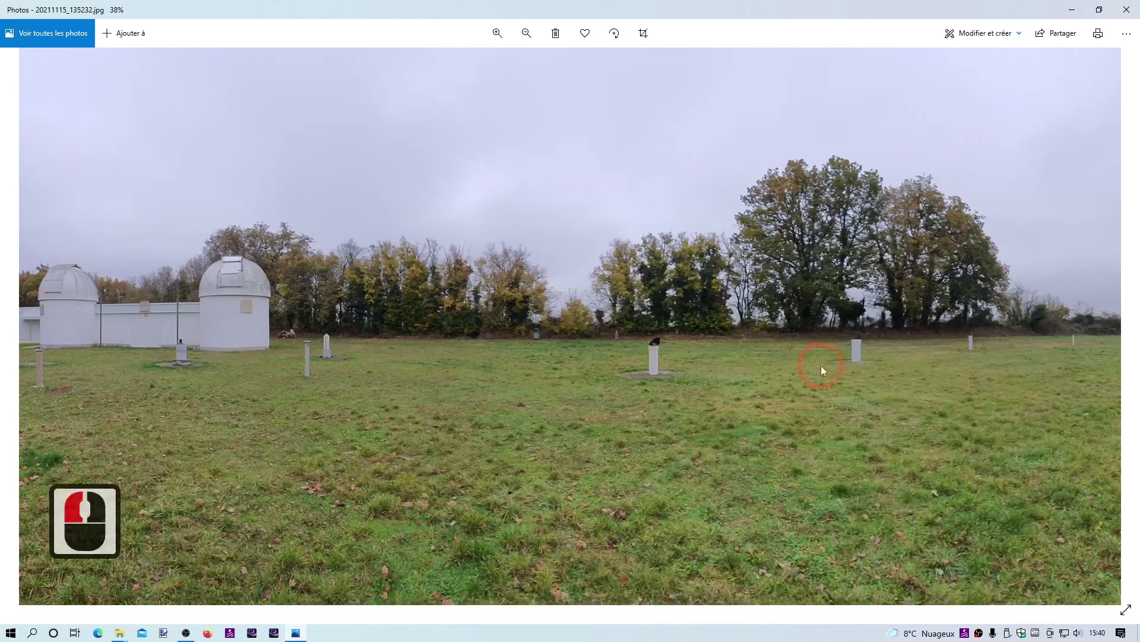
pyautogui.moveTo(821, 368); pyautogui.dragTo(381, 356)
pyautogui.moveTo(918, 352); pyautogui.dragTo(568, 350)
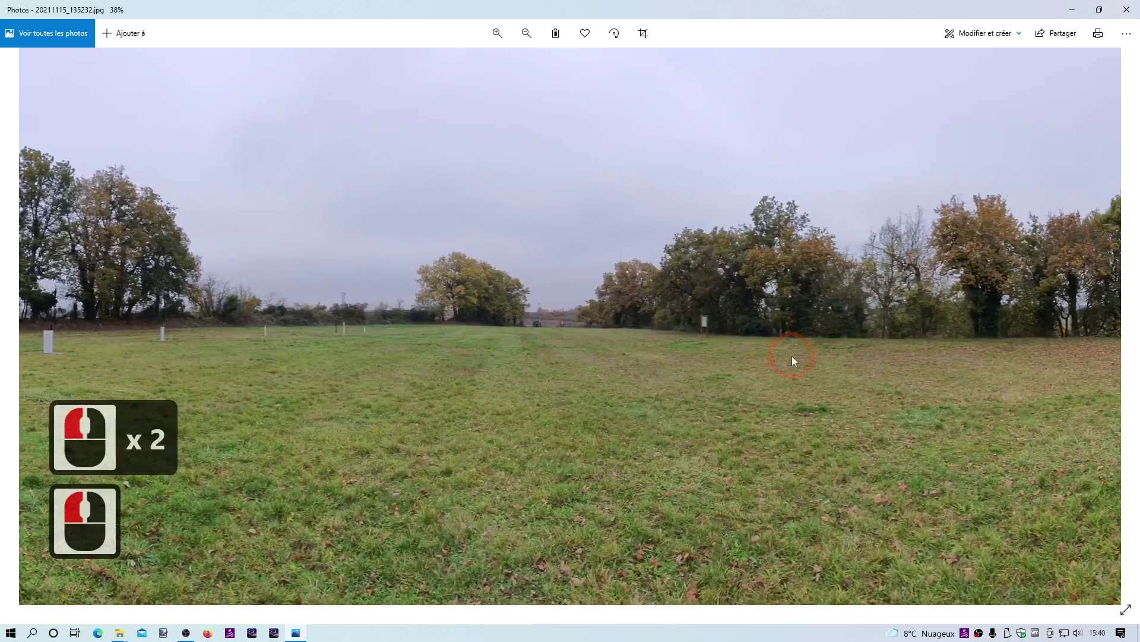
pyautogui.moveTo(792, 359); pyautogui.dragTo(402, 357)
pyautogui.moveTo(825, 357); pyautogui.dragTo(515, 352)
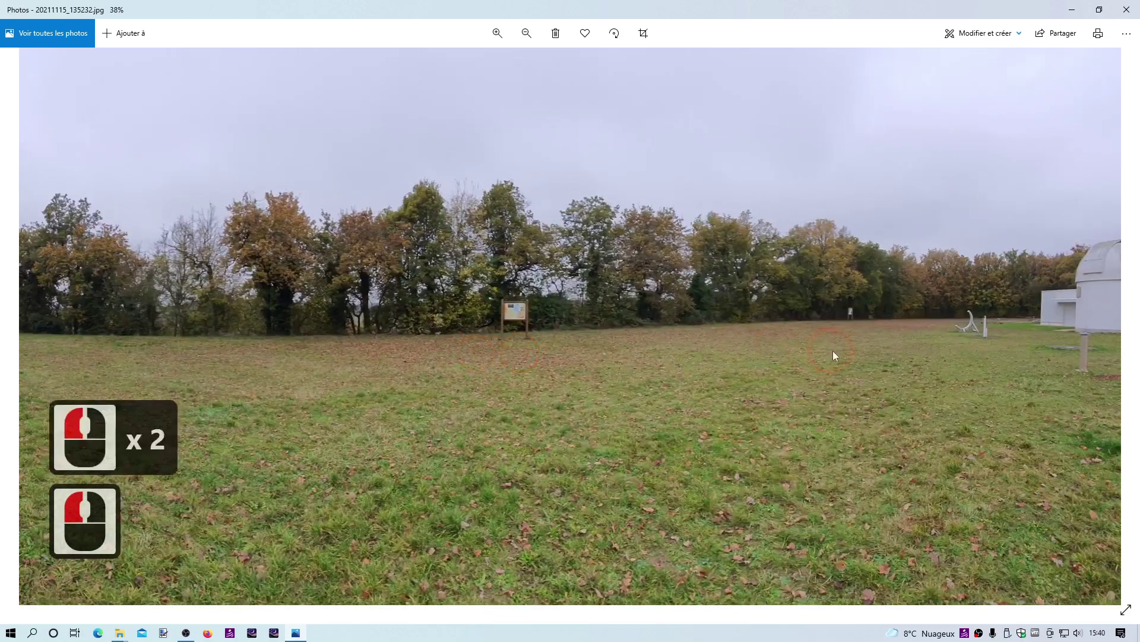
pyautogui.moveTo(832, 351); pyautogui.dragTo(630, 340)
pyautogui.moveTo(727, 350); pyautogui.dragTo(781, 316)
pyautogui.click(879, 325)
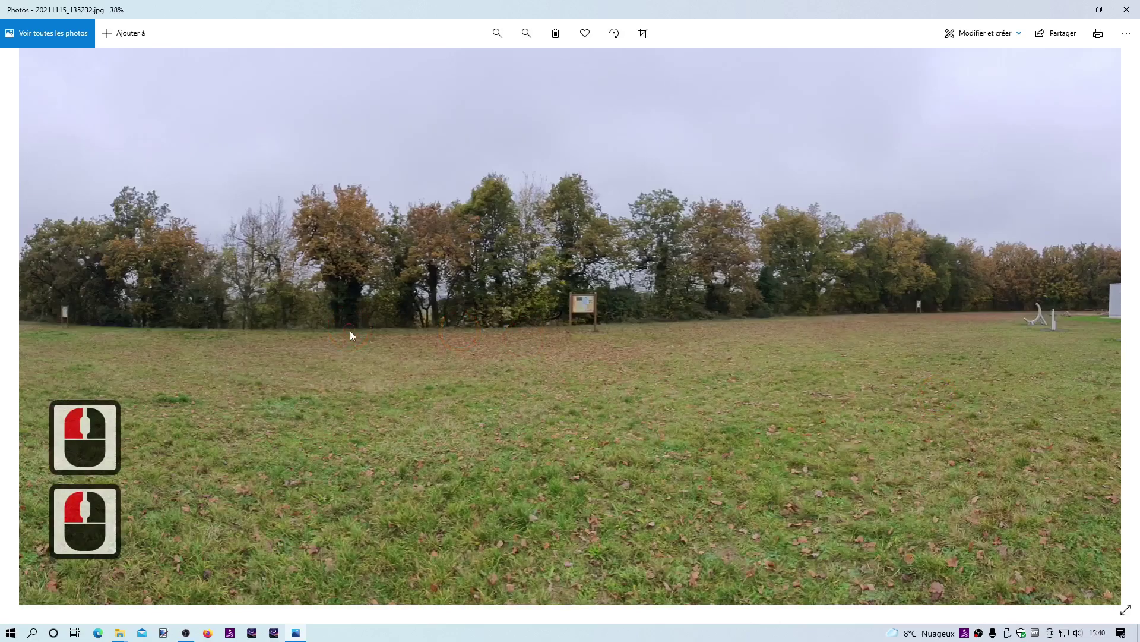
pyautogui.moveTo(351, 330); pyautogui.dragTo(594, 366)
pyautogui.click(1046, 102)
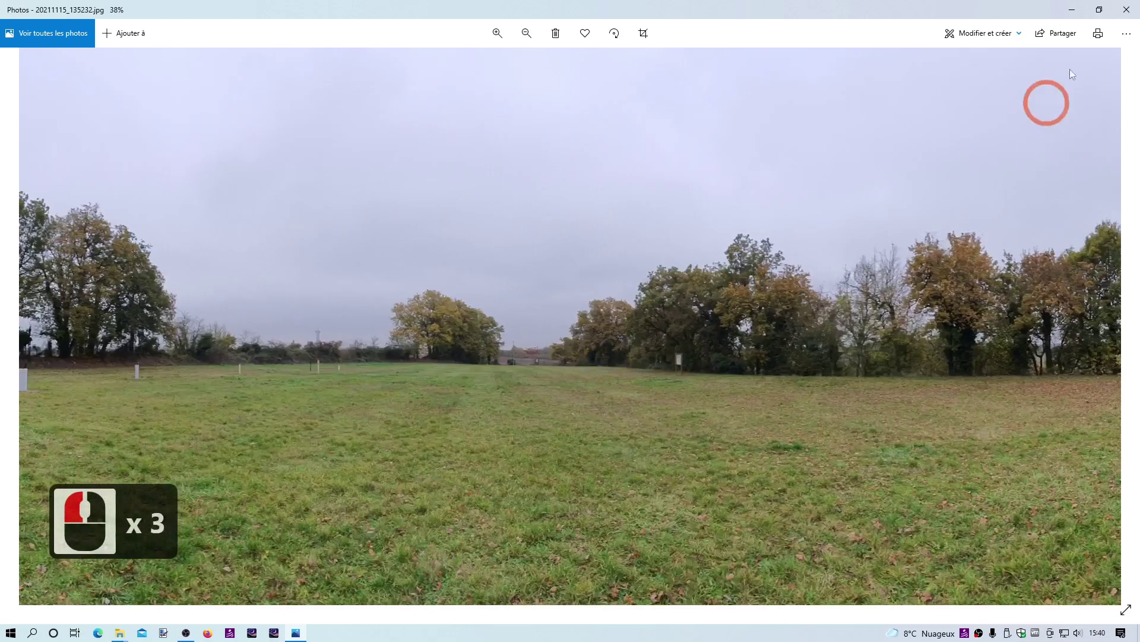
pyautogui.click(1126, 12)
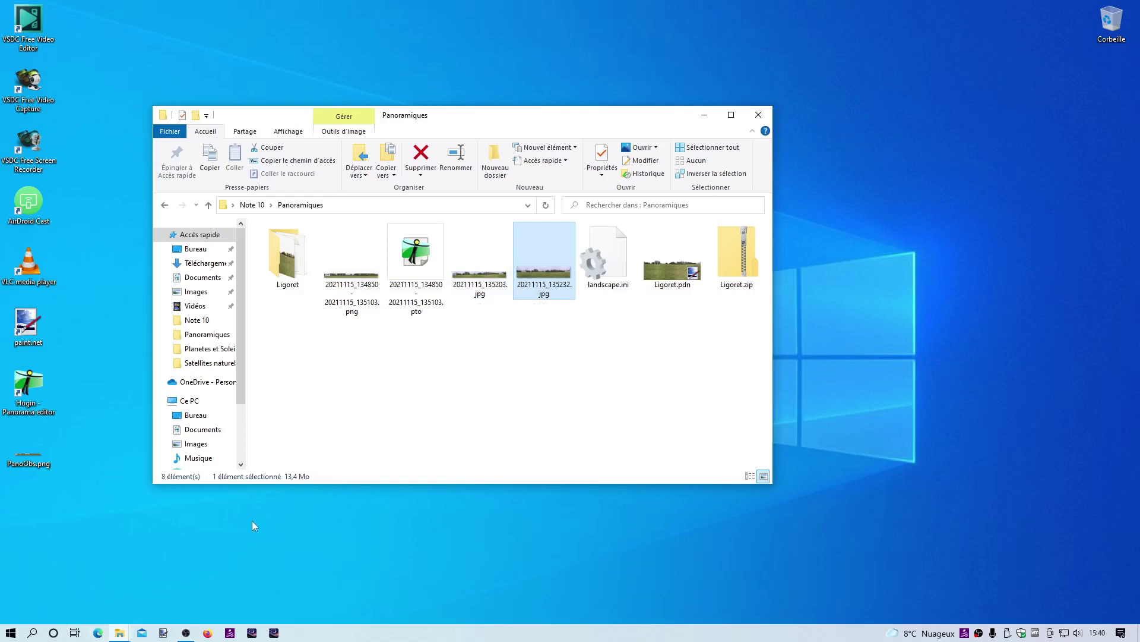
# Switch to Firefox and open the getpaint.net website
pyautogui.click(208, 633)
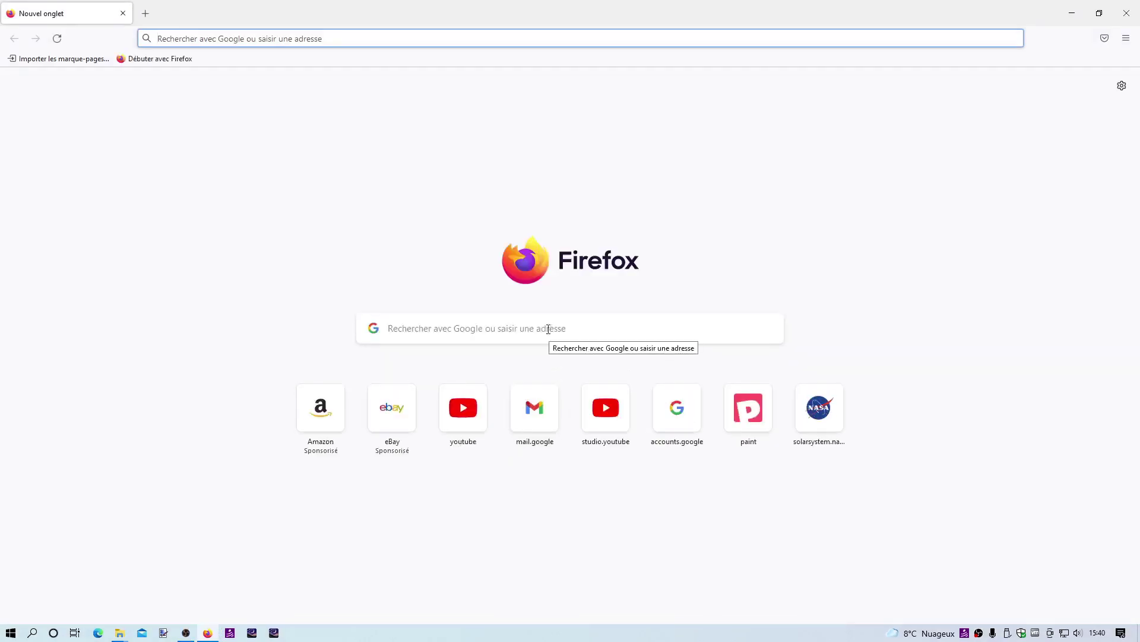
pyautogui.click(527, 333)
pyautogui.write('paint')
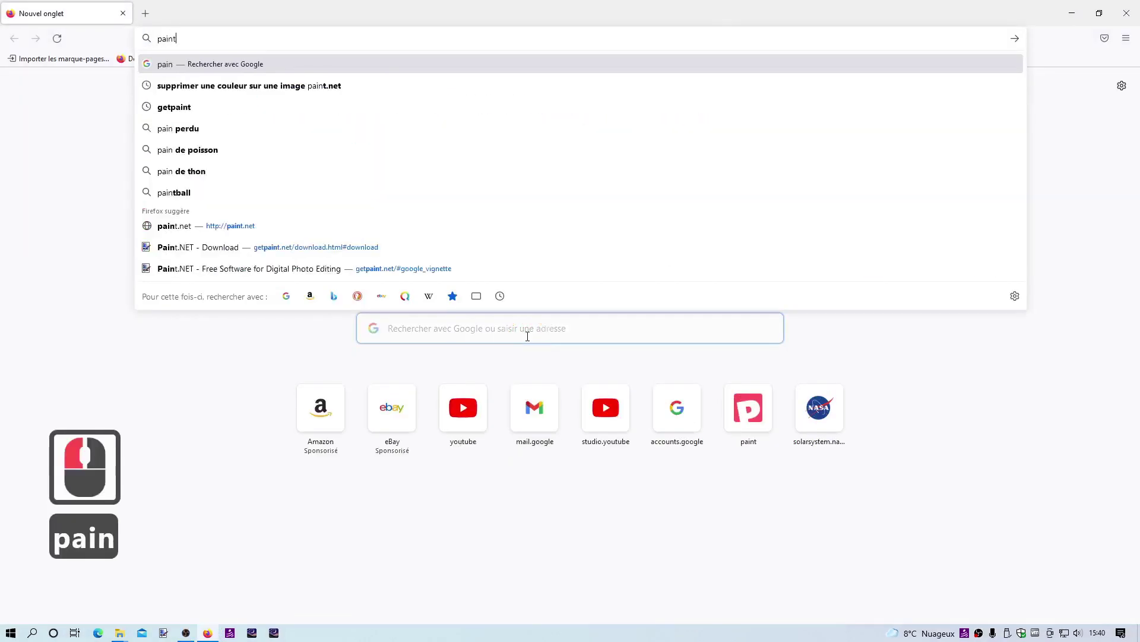
pyautogui.write('.net')
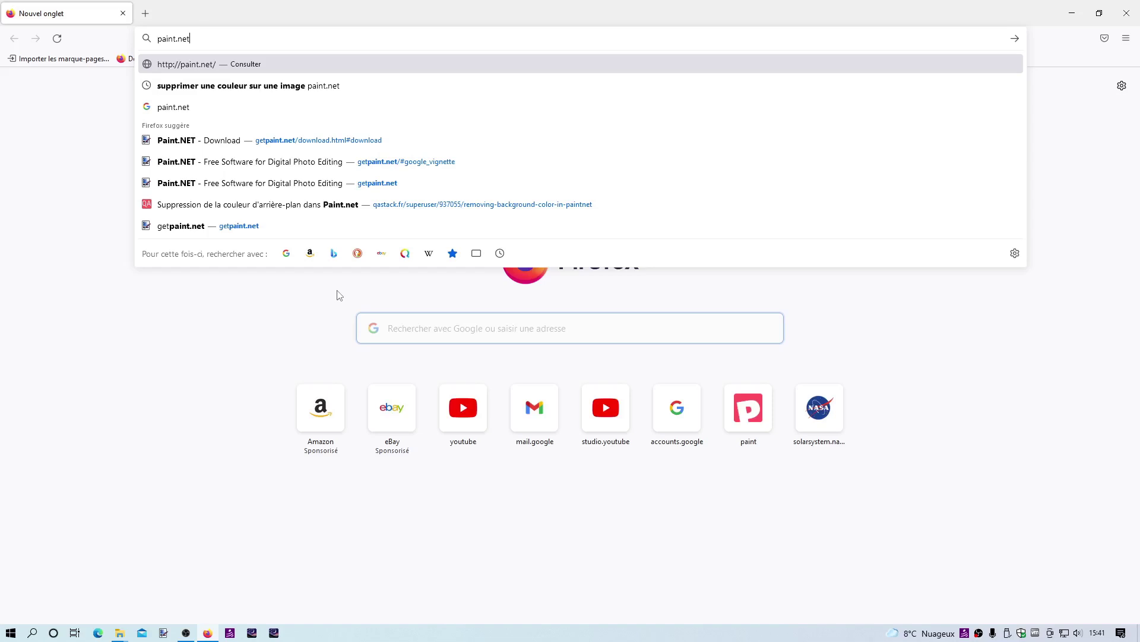
pyautogui.click(159, 39)
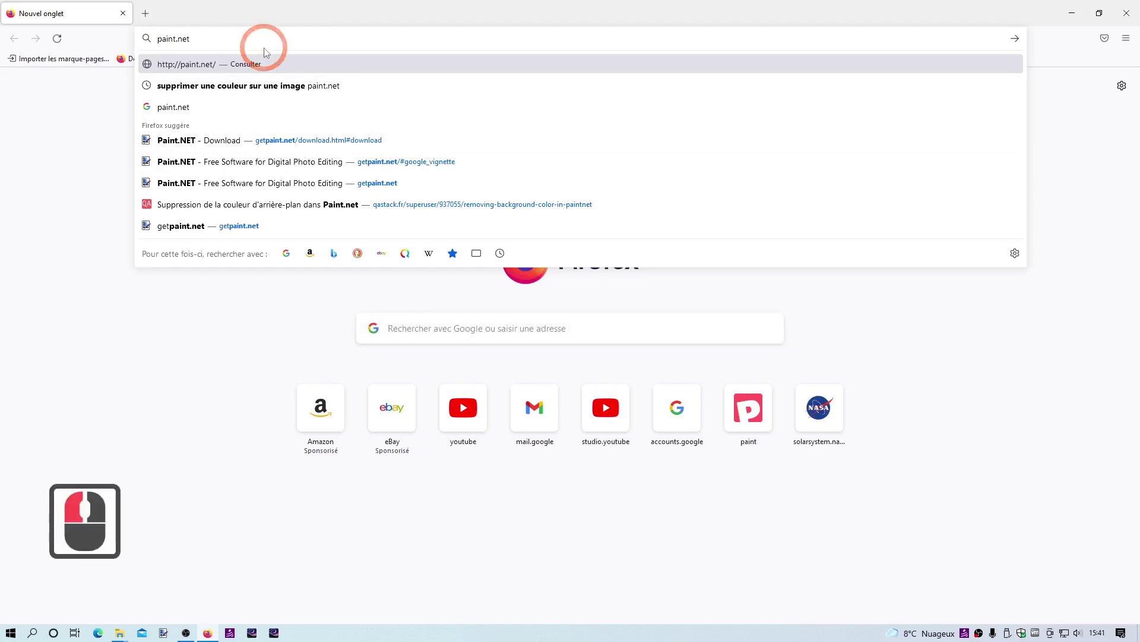
pyautogui.write('get')
pyautogui.press('Return')
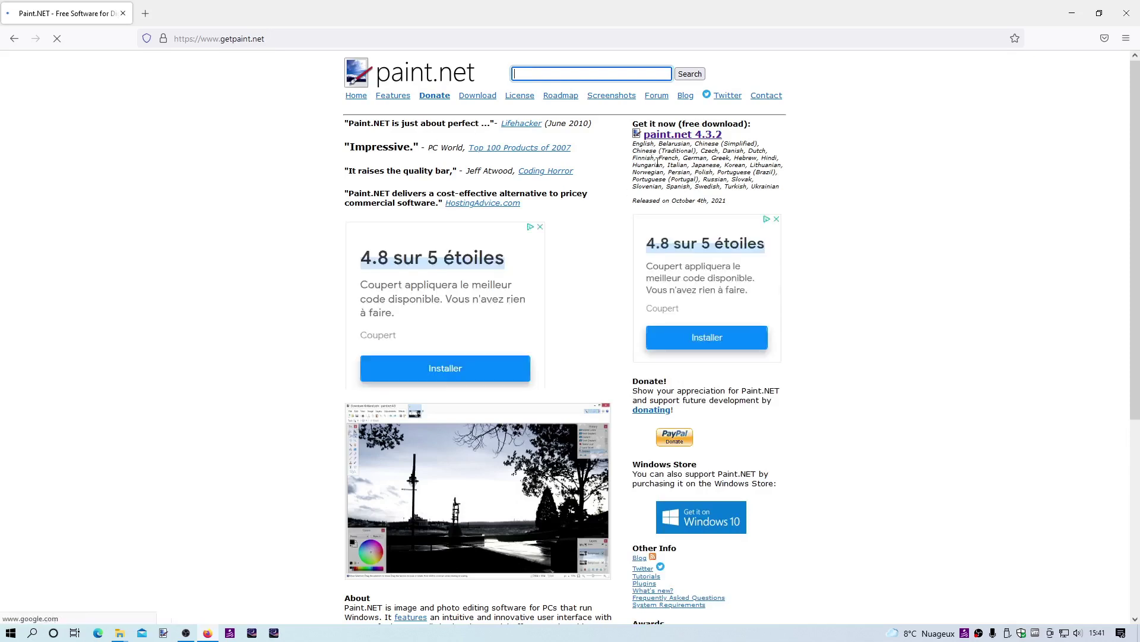
# Open the paint.net 4.3.2 download page and view the table of paid and free download options
pyautogui.click(686, 139)
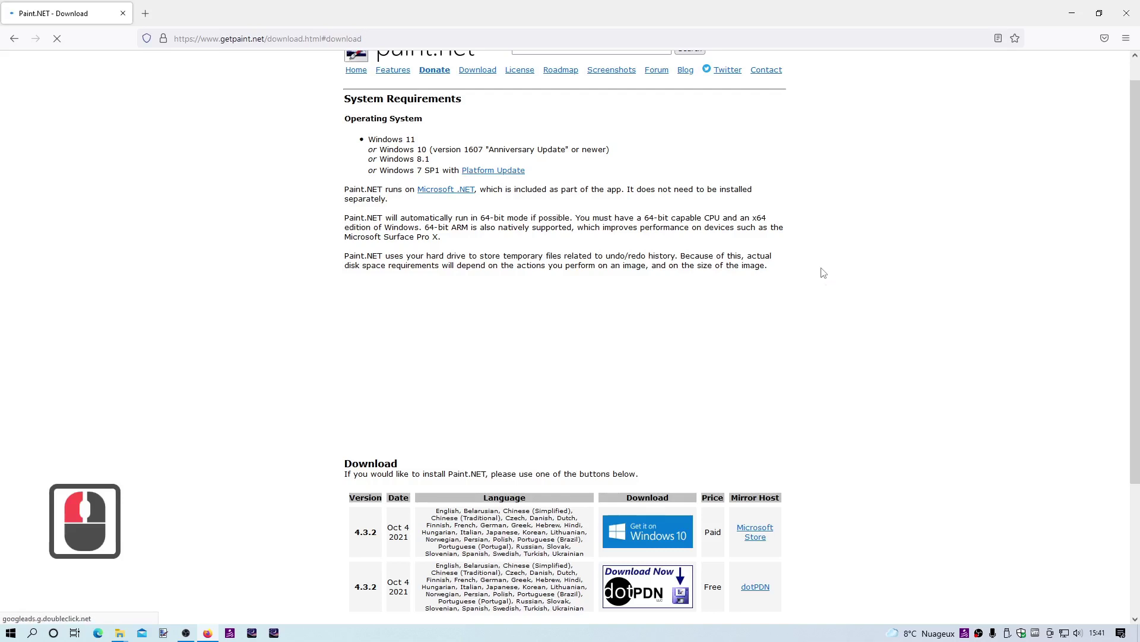
pyautogui.scroll(-4, 812, 262)
pyautogui.scroll(-4, 838, 365)
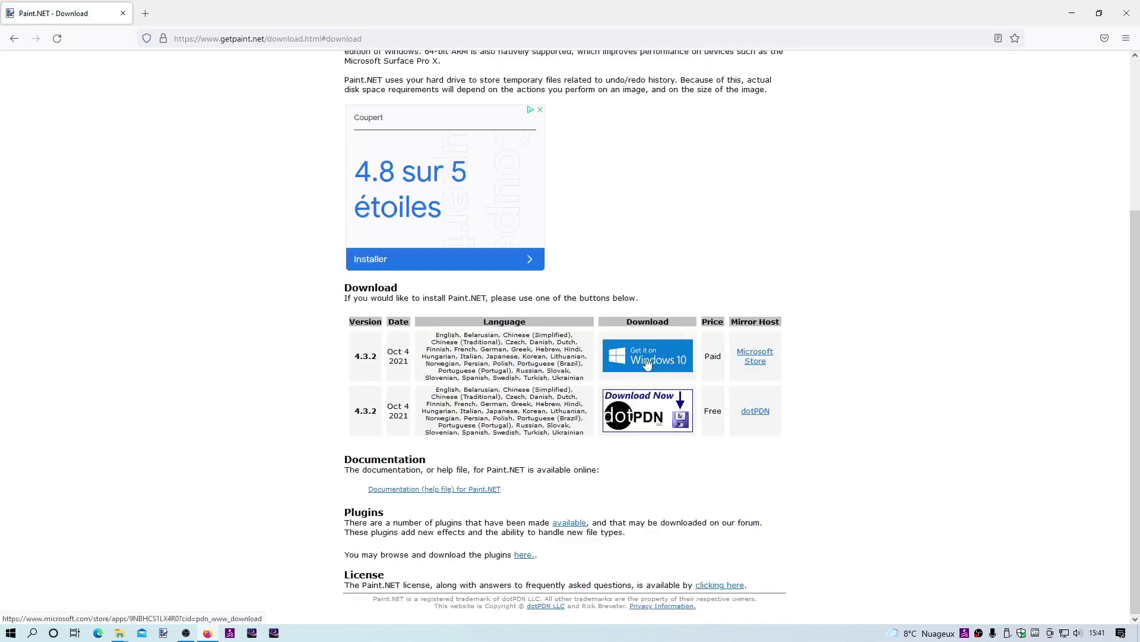
# Open Microsoft Store, search for paint.net and view the app's page
pyautogui.click(7, 629)
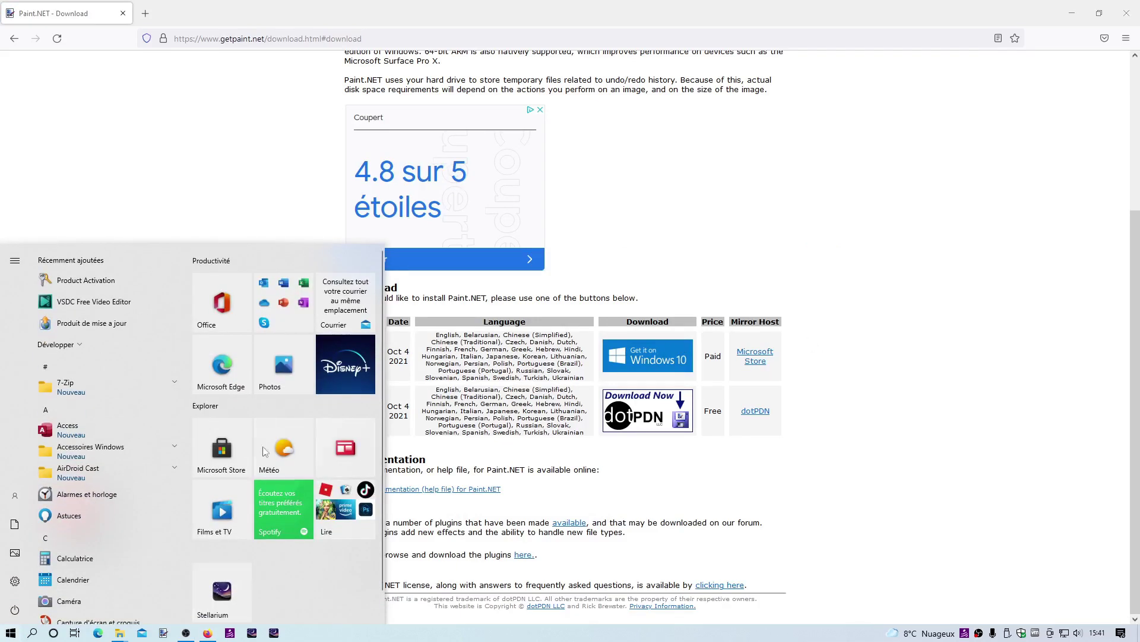
pyautogui.click(216, 457)
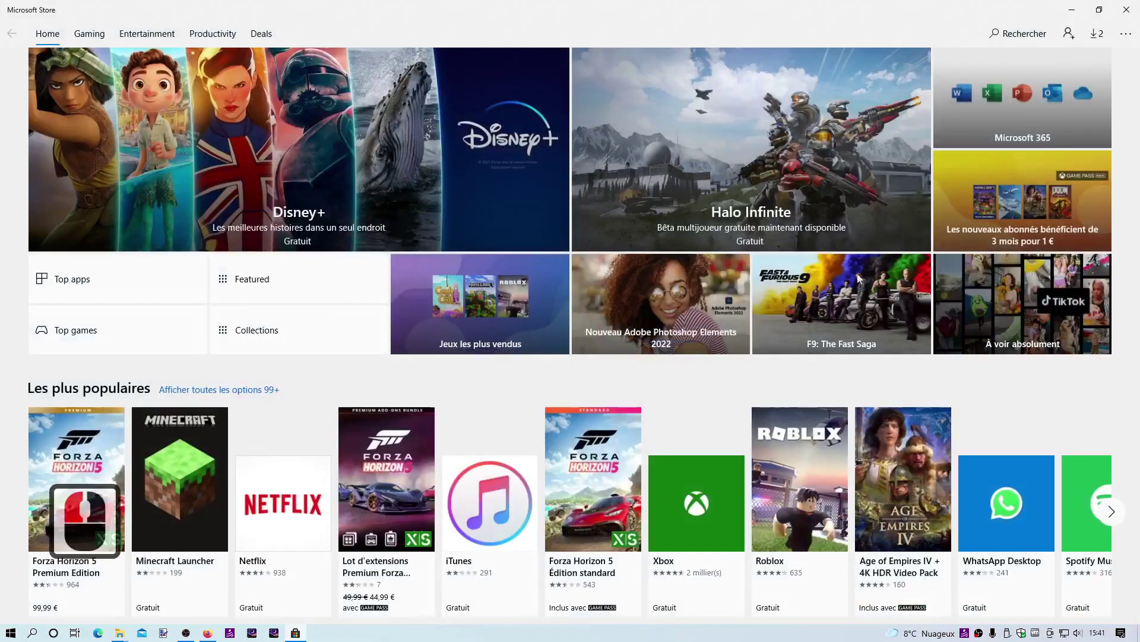
pyautogui.click(1018, 33)
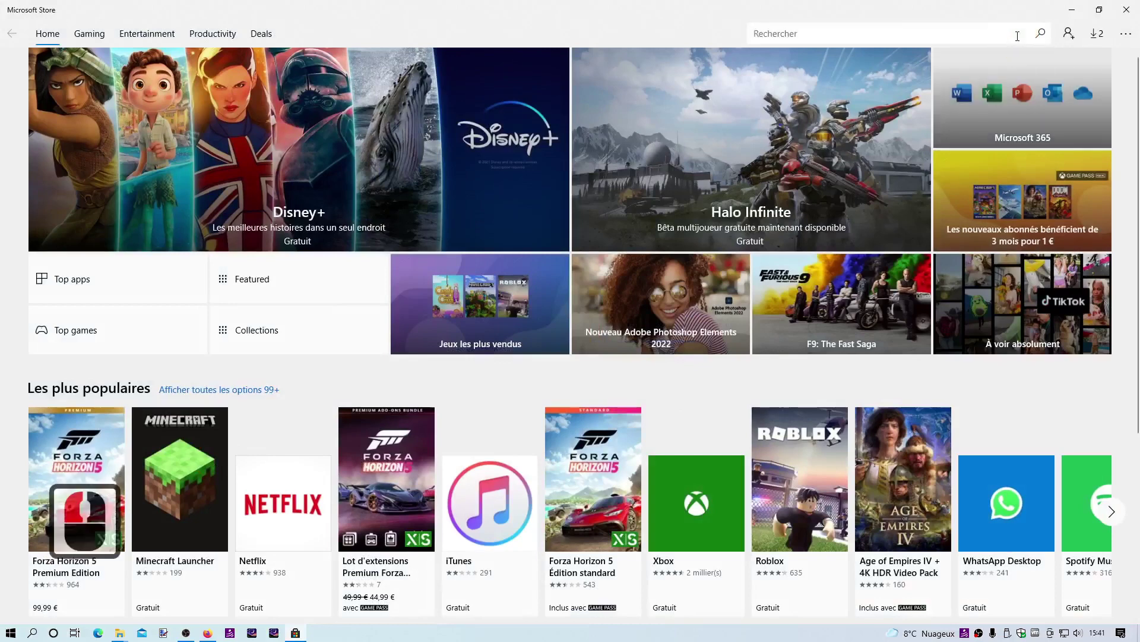
pyautogui.write('paint.net')
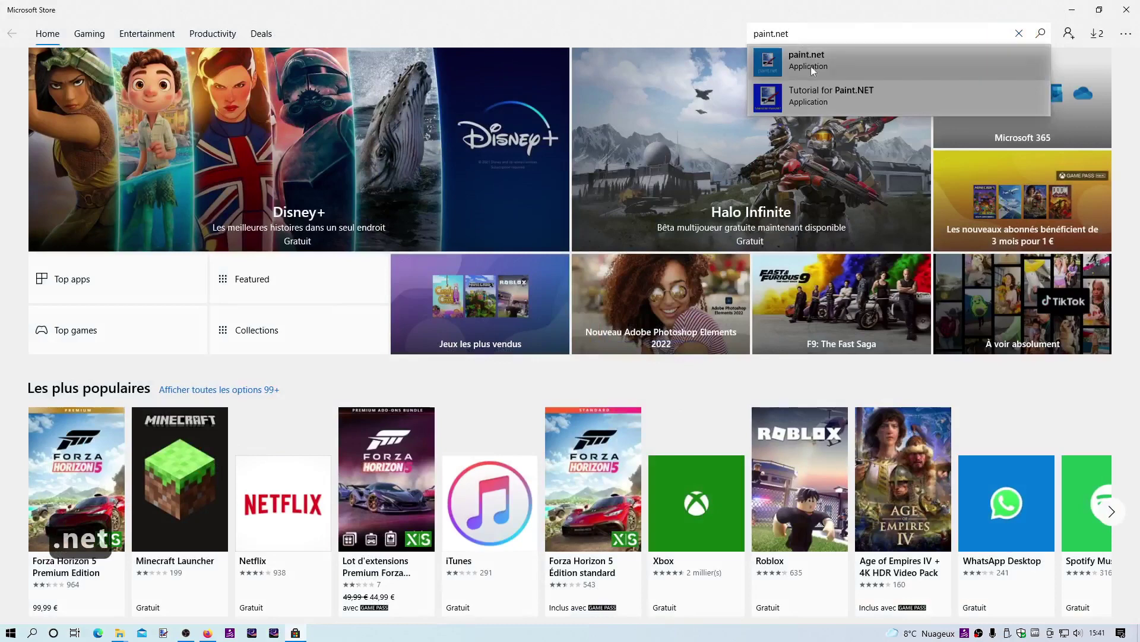
pyautogui.click(812, 57)
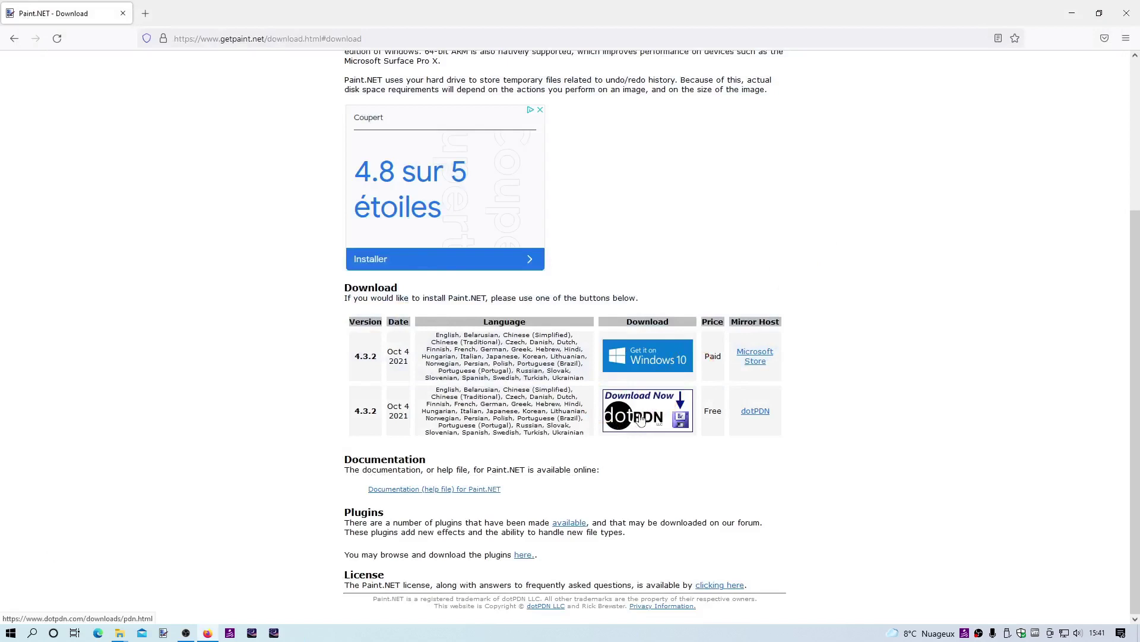
# Request the free paint.net 4.3.2 download from the dotPDN mirror, cancel saving the file and close Firefox
pyautogui.click(647, 421)
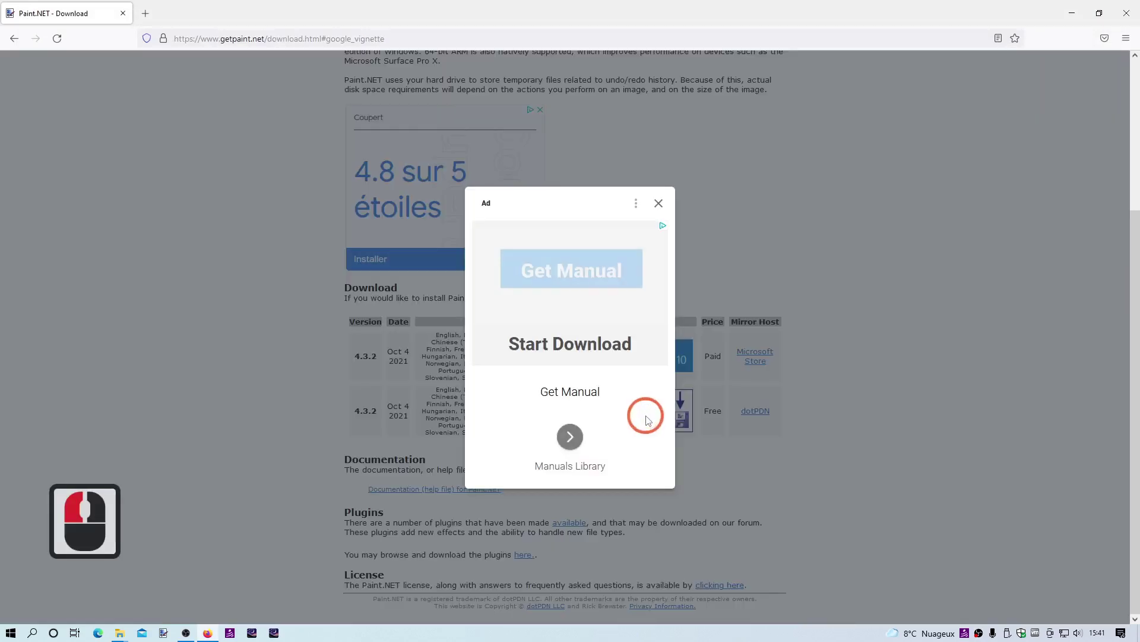
pyautogui.click(659, 206)
pyautogui.click(901, 378)
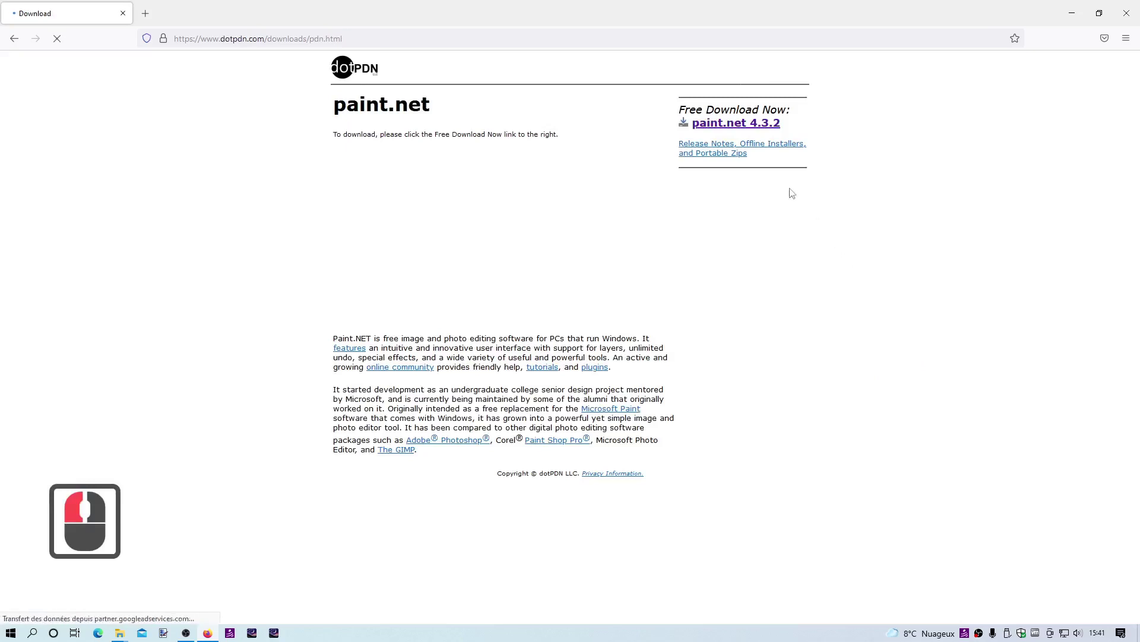
pyautogui.click(723, 126)
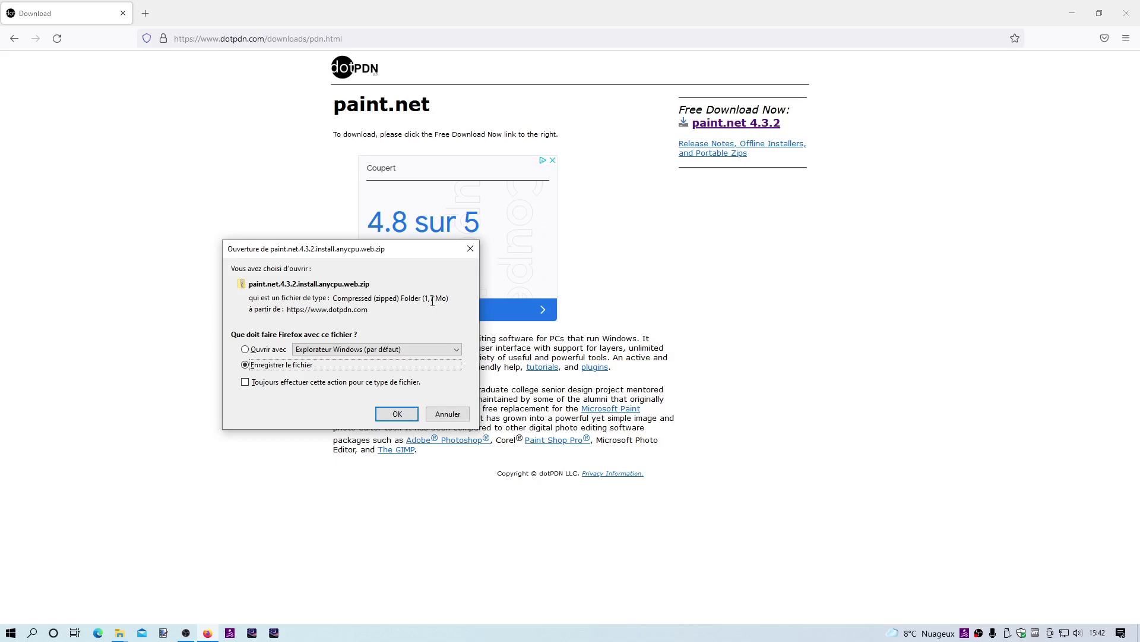
pyautogui.click(447, 414)
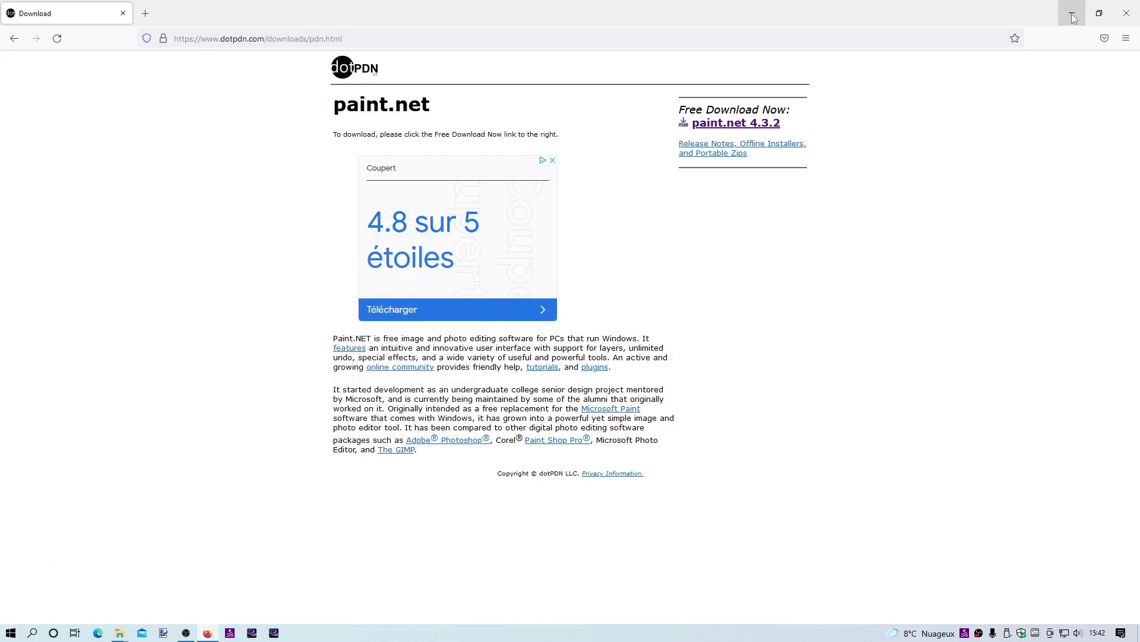
pyautogui.click(1127, 20)
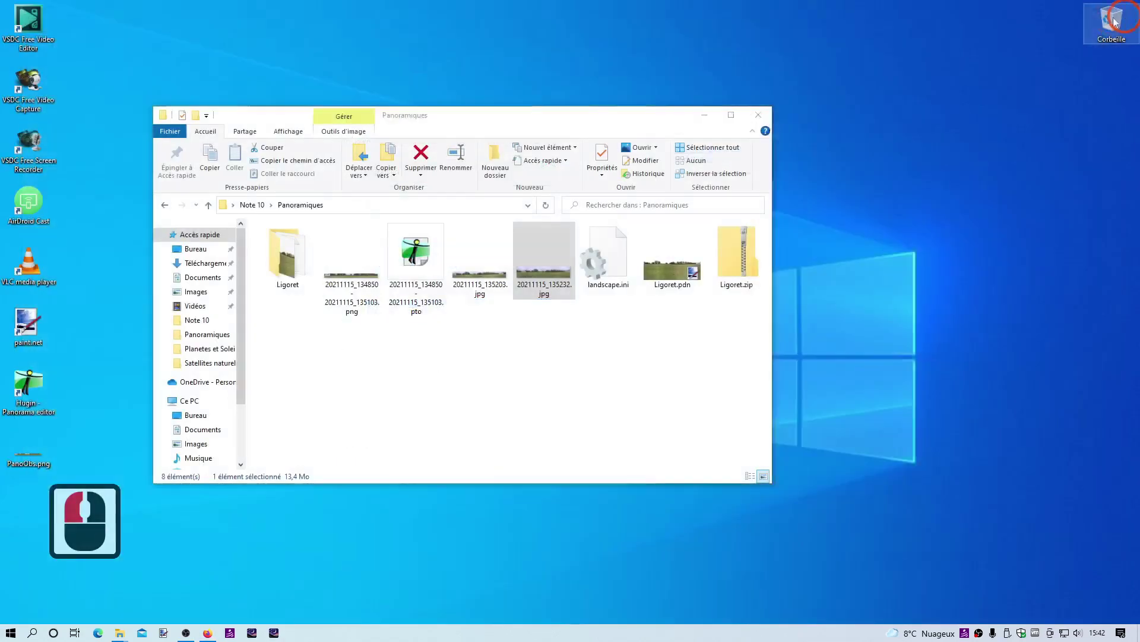
pyautogui.rightClick(481, 273)
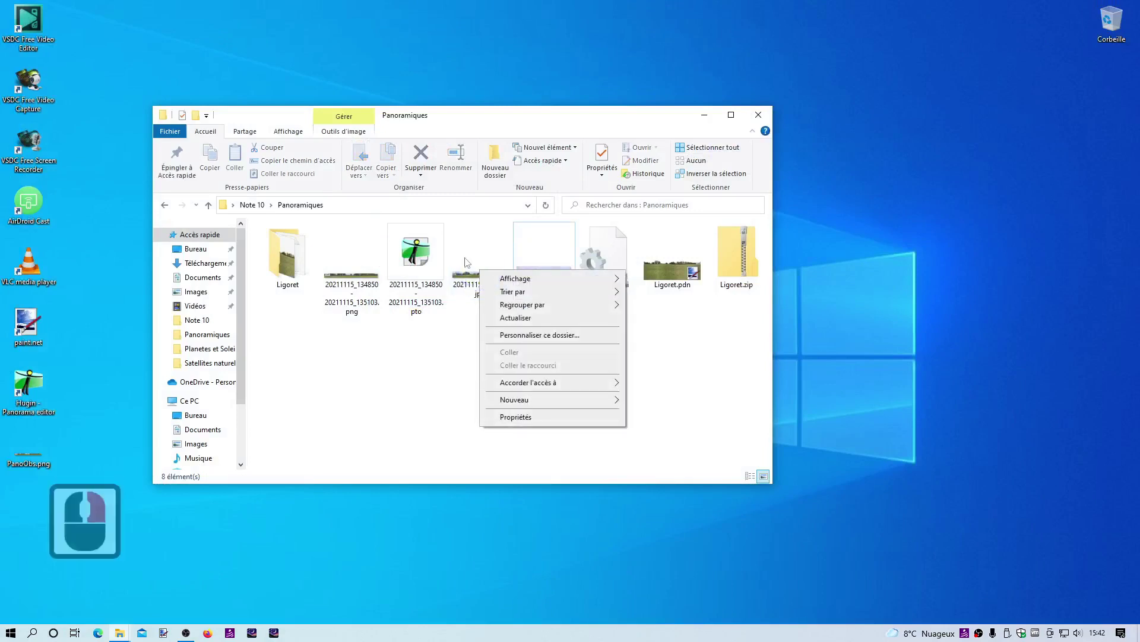
pyautogui.moveTo(534, 404)
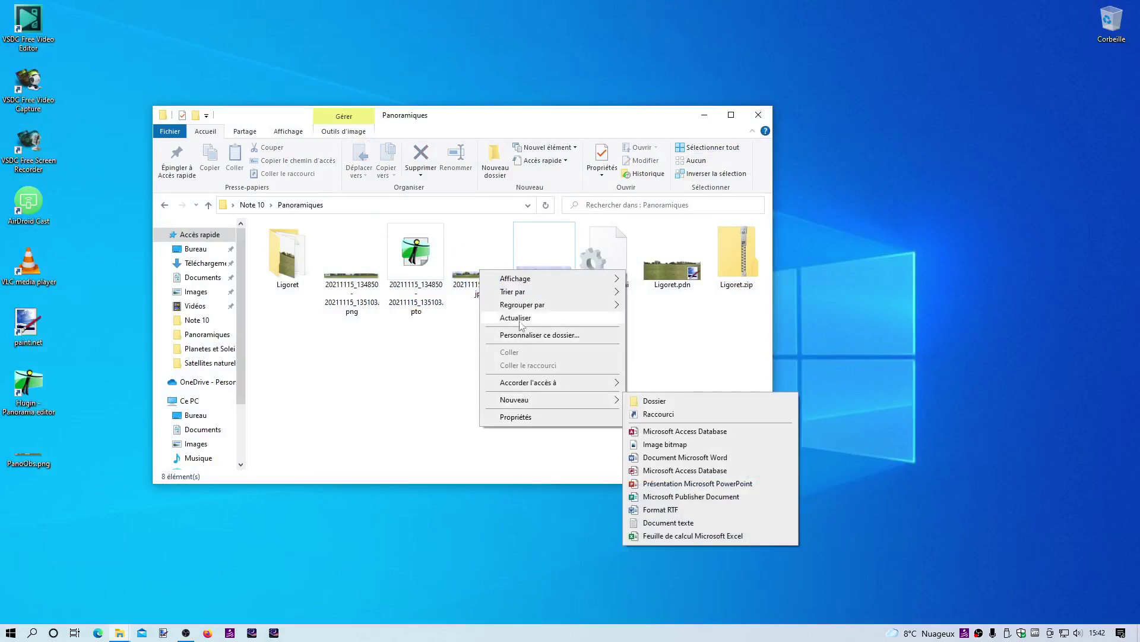
pyautogui.click(454, 355)
pyautogui.rightClick(486, 255)
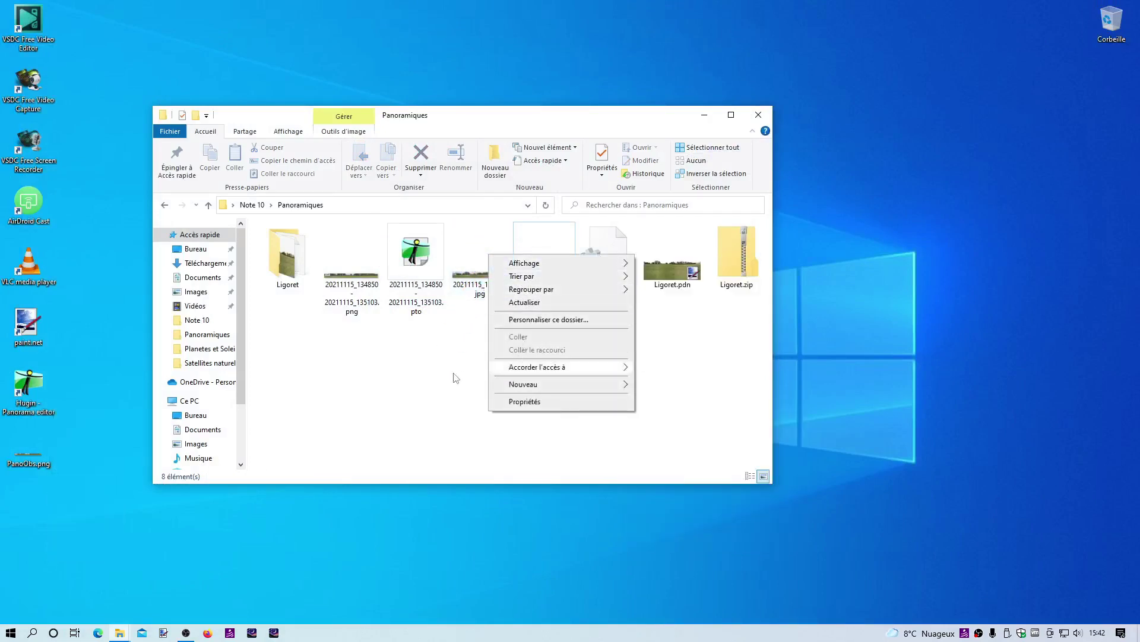
pyautogui.click(455, 362)
pyautogui.click(481, 262)
pyautogui.rightClick(481, 261)
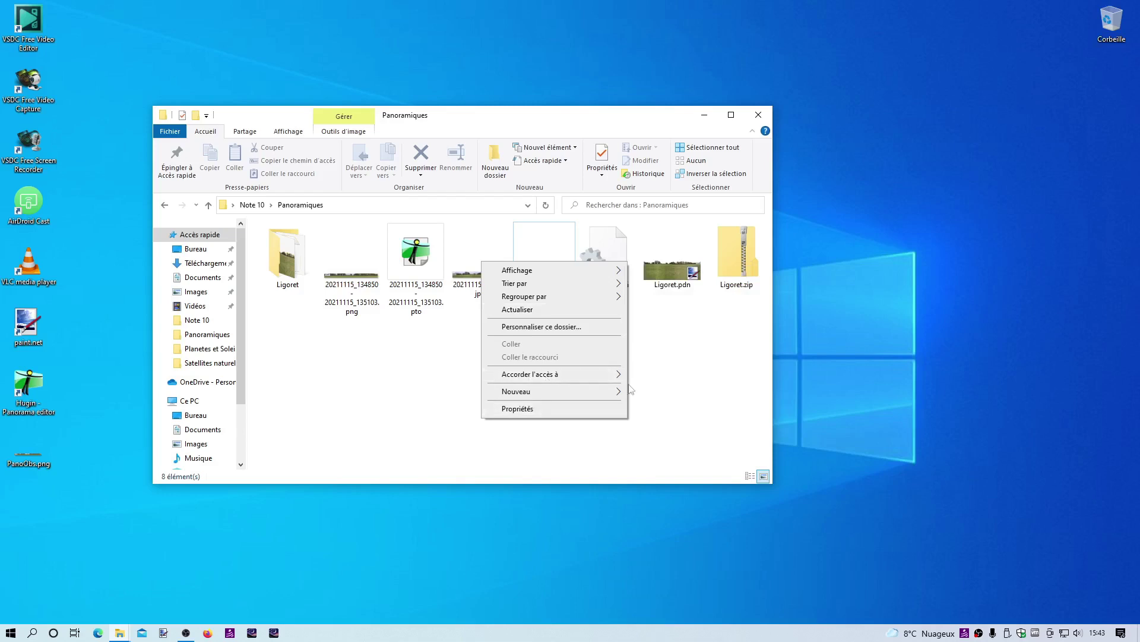
pyautogui.click(426, 414)
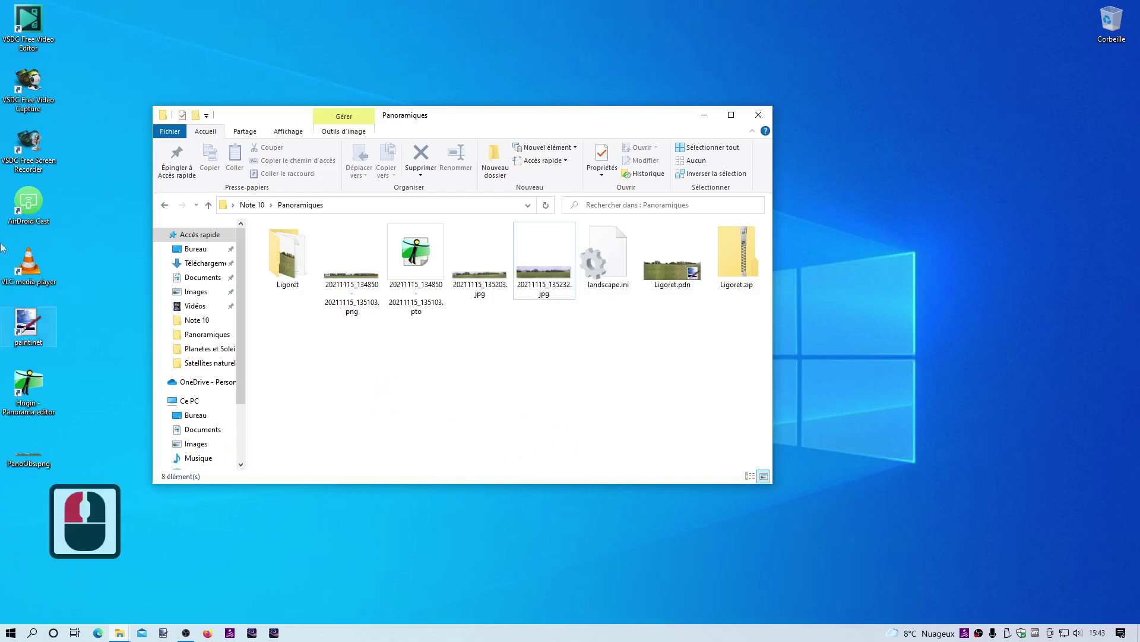
# Launch paint.net and close its blank untitled image
pyautogui.doubleClick(27, 317)
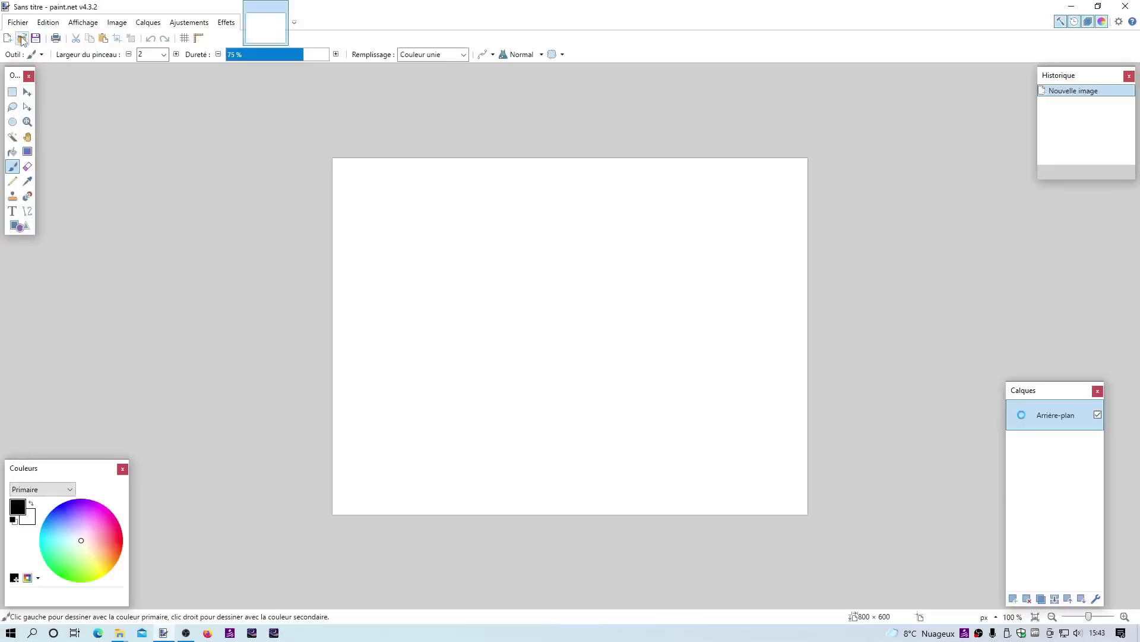
pyautogui.click(282, 8)
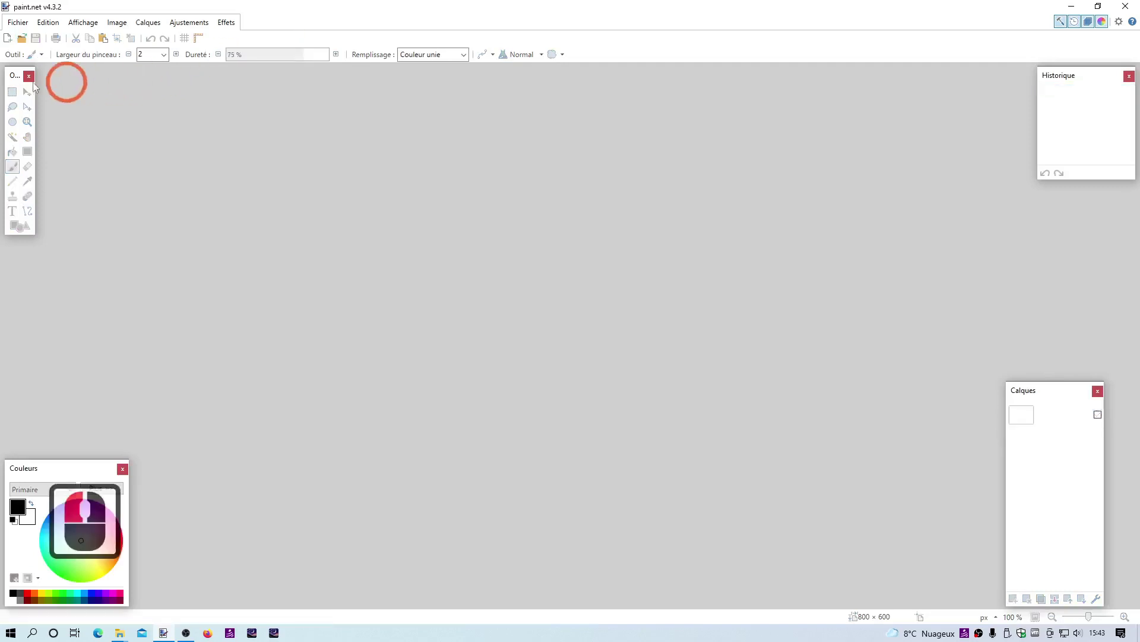
# Open the panorama 20211115_135203.jpg from the Panoramiques folder
pyautogui.click(22, 38)
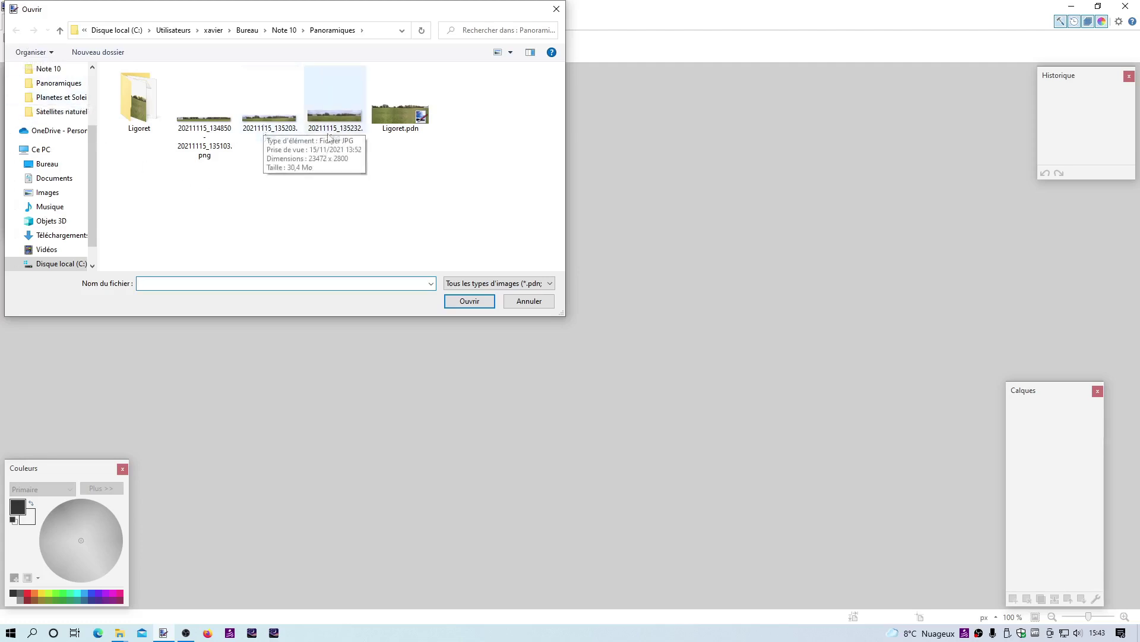
pyautogui.click(261, 122)
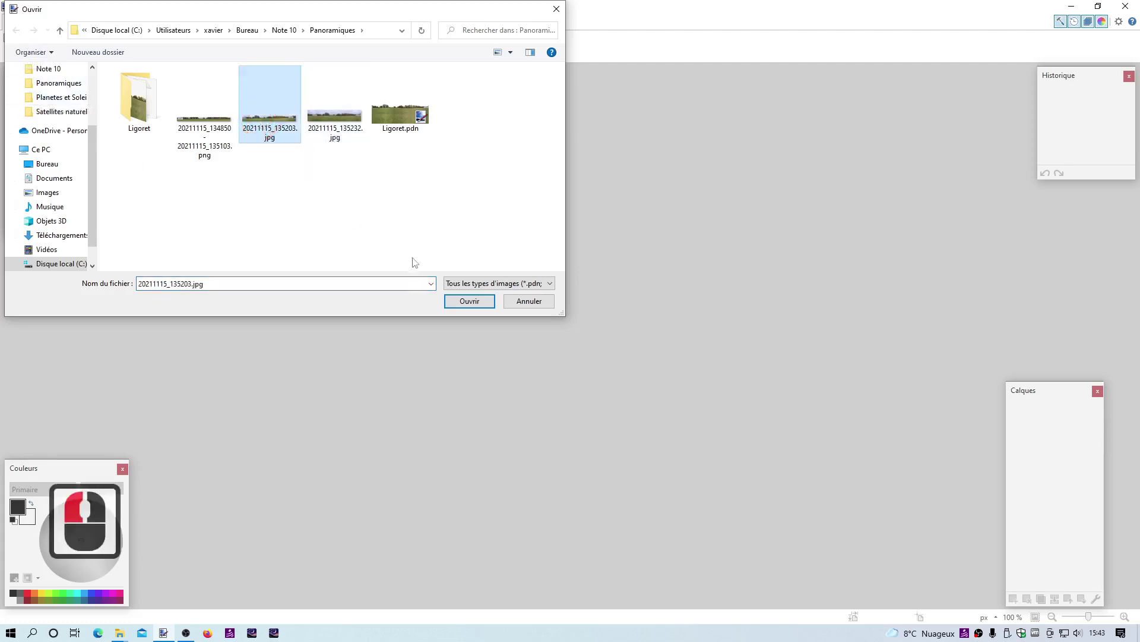
pyautogui.click(469, 301)
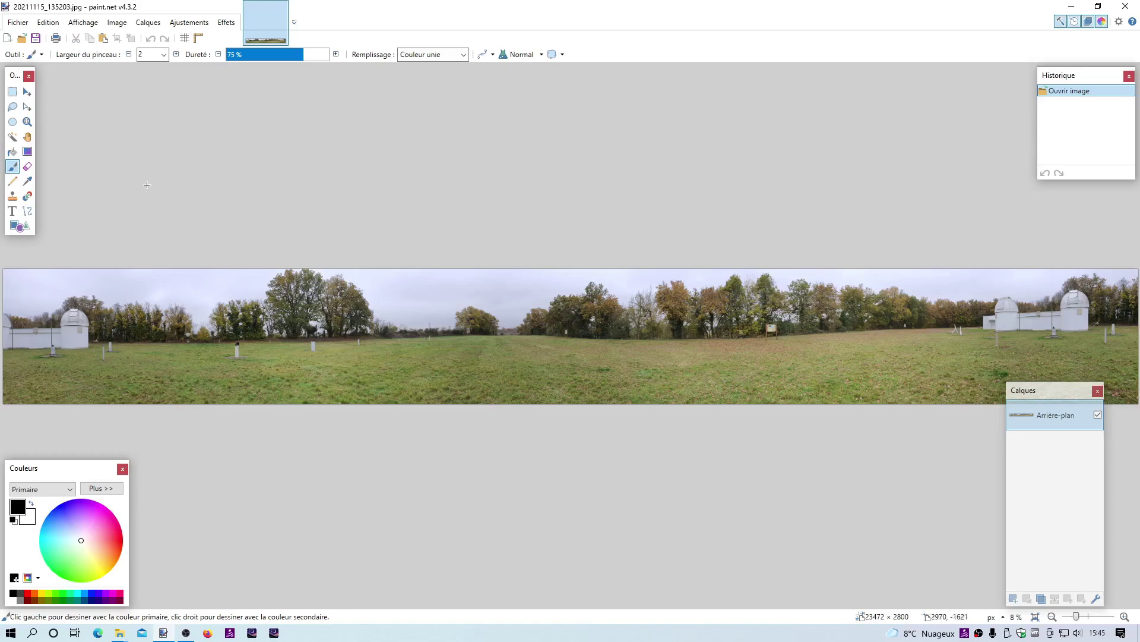
# Try selecting the sky near the panorama's left end with the Magic Wand, reducing its tolerance to 6% and finally 0%
pyautogui.click(12, 138)
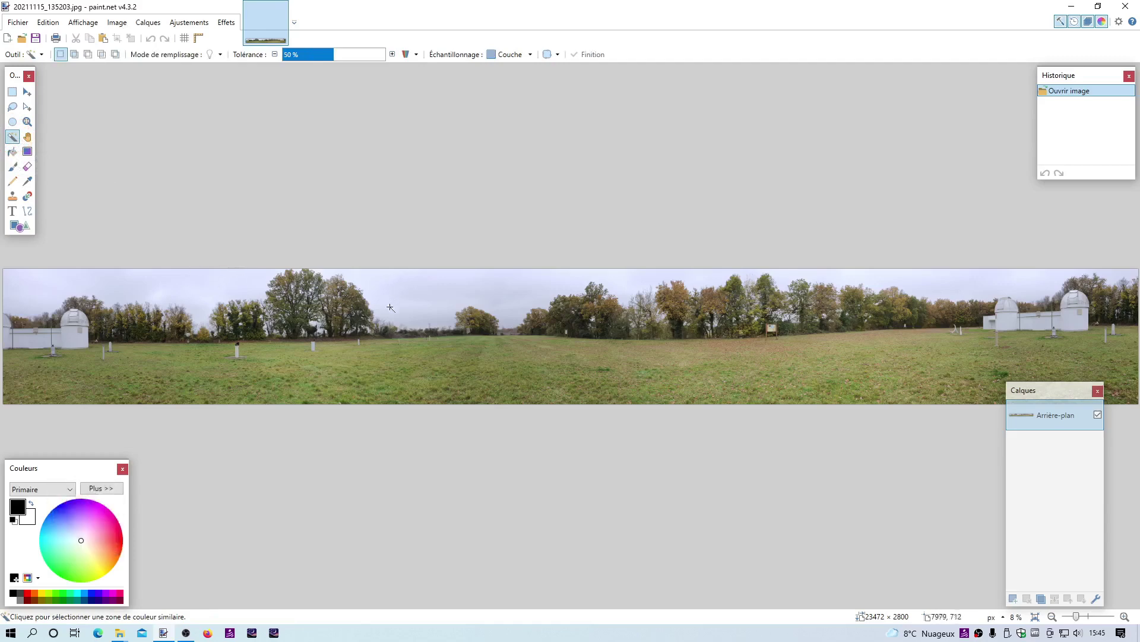
pyautogui.click(209, 279)
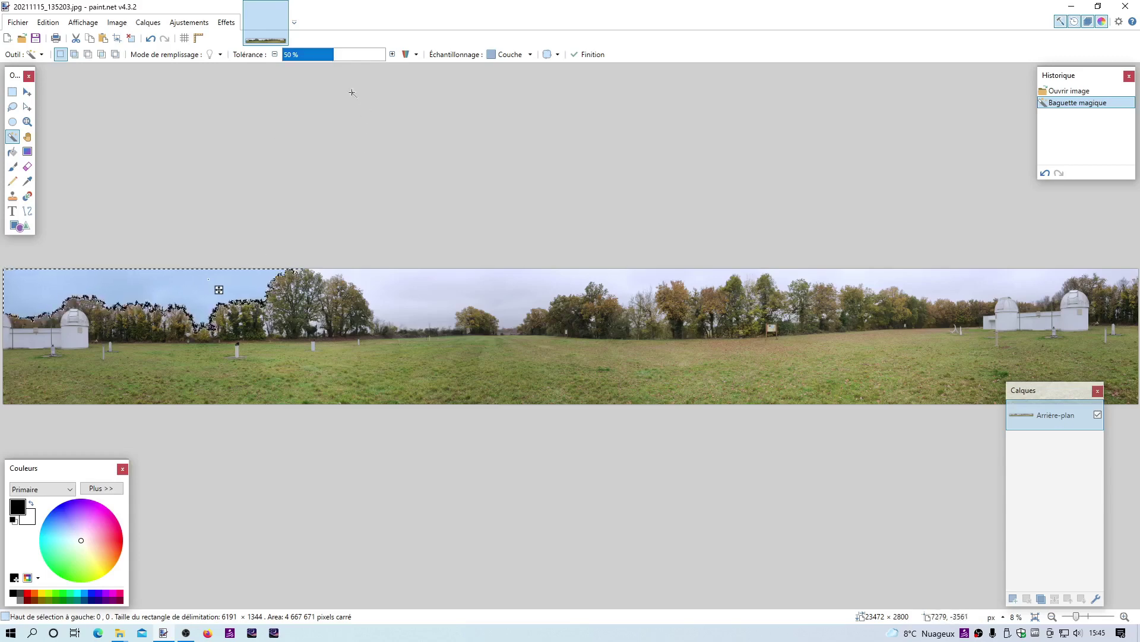
pyautogui.moveTo(331, 56); pyautogui.dragTo(290, 57)
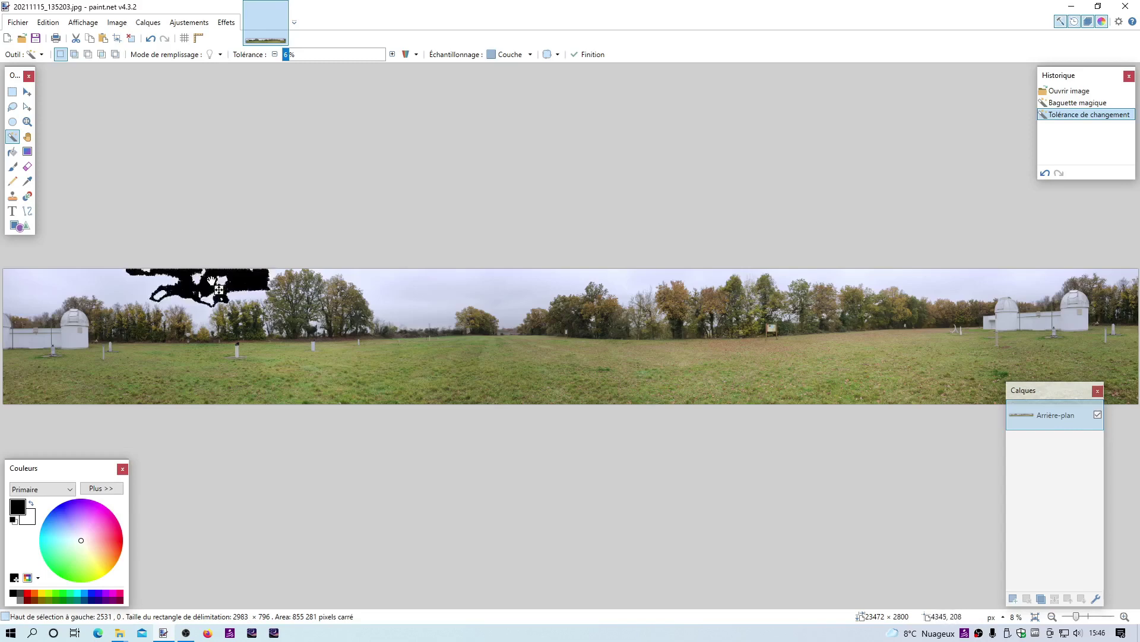
pyautogui.click(279, 54)
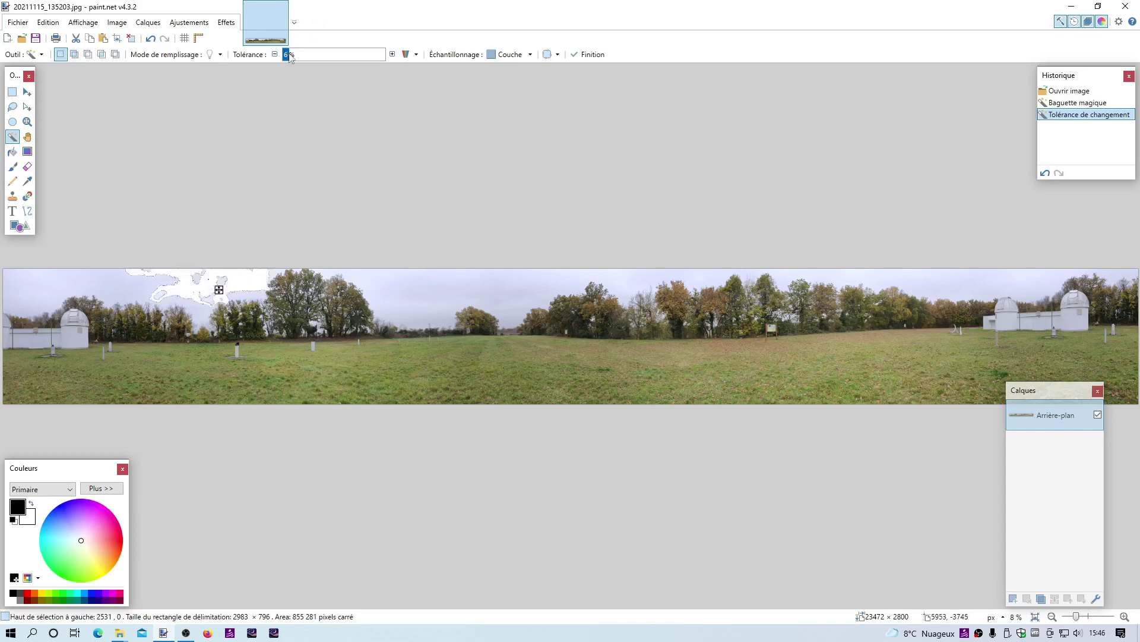
pyautogui.click(284, 60)
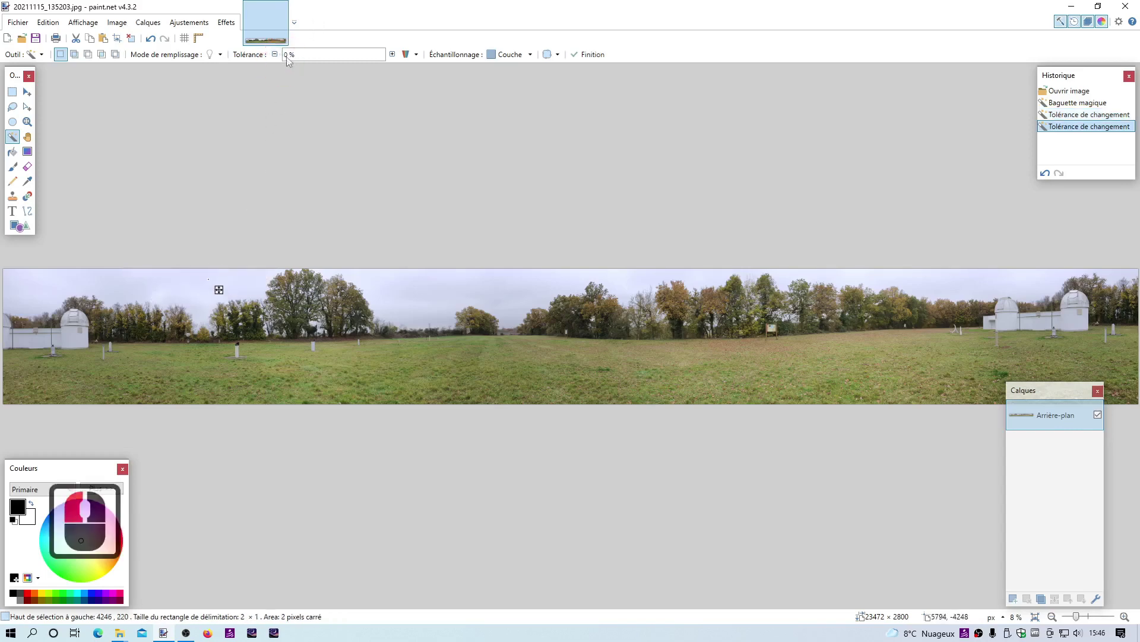
# Raise the Magic Wand tolerance in 1% increments to 5% and discard the resulting sky selection
pyautogui.click(393, 55)
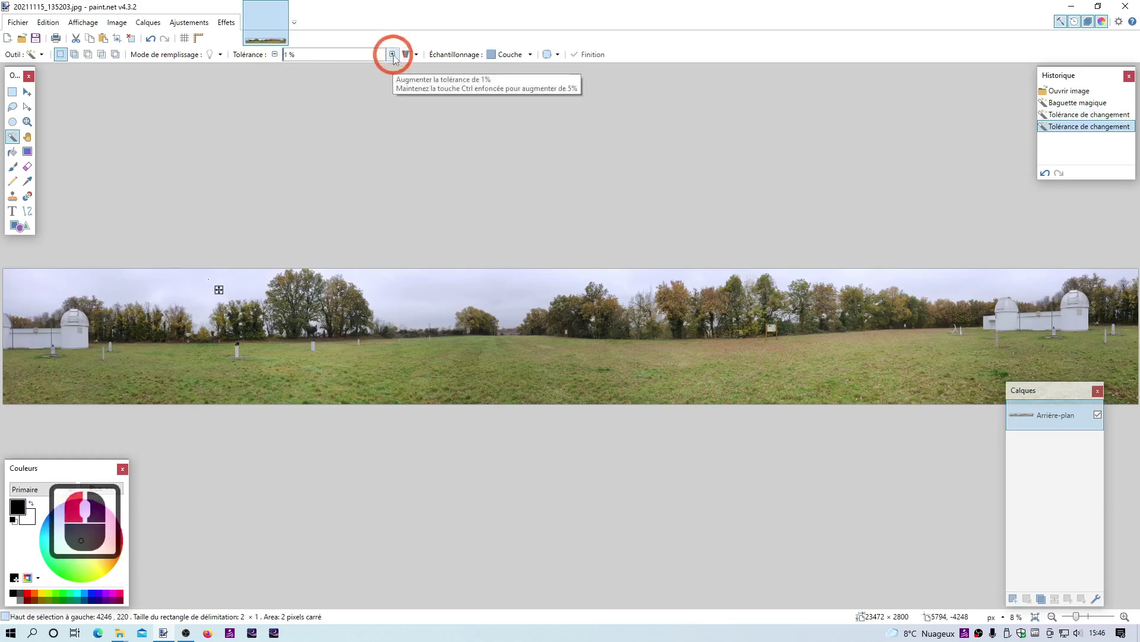
pyautogui.click(392, 55)
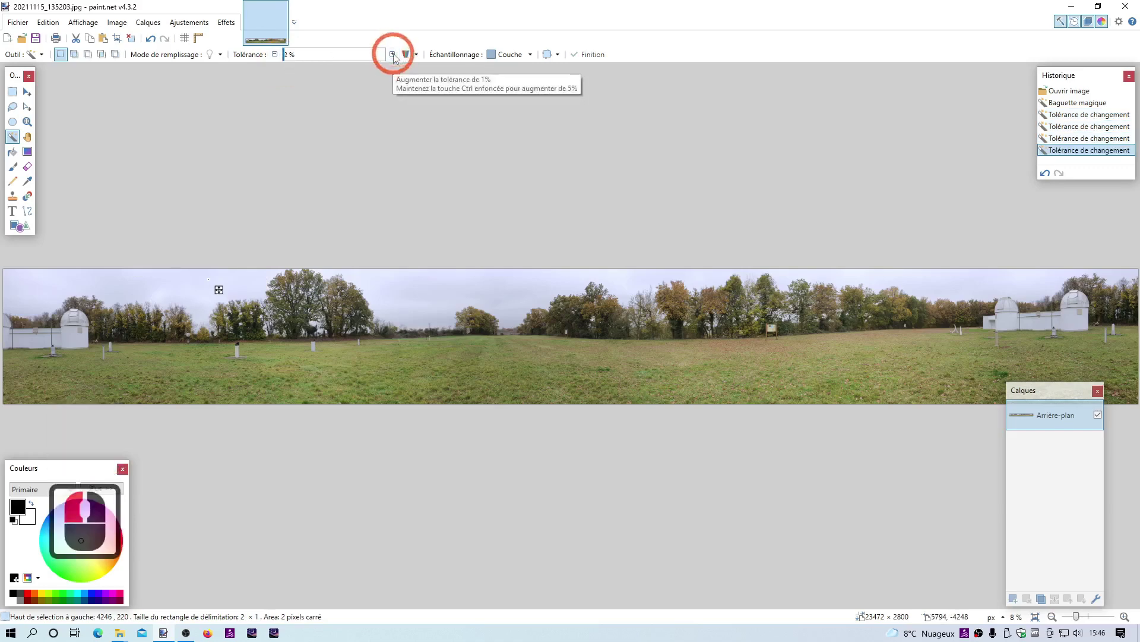
pyautogui.click(393, 55)
pyautogui.click(392, 55)
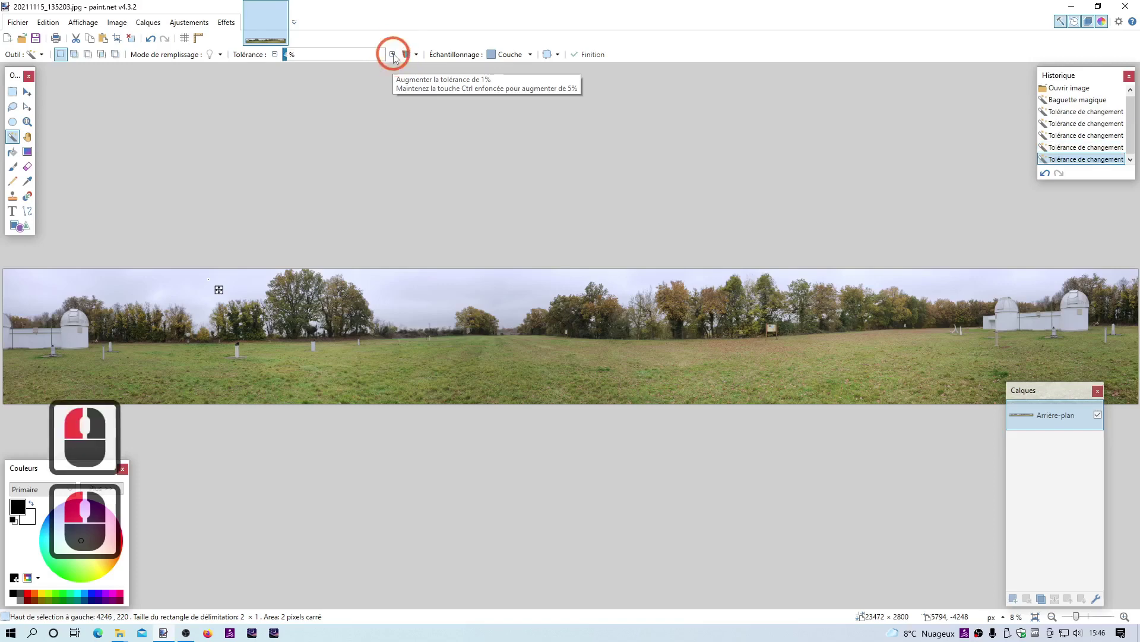
pyautogui.click(392, 55)
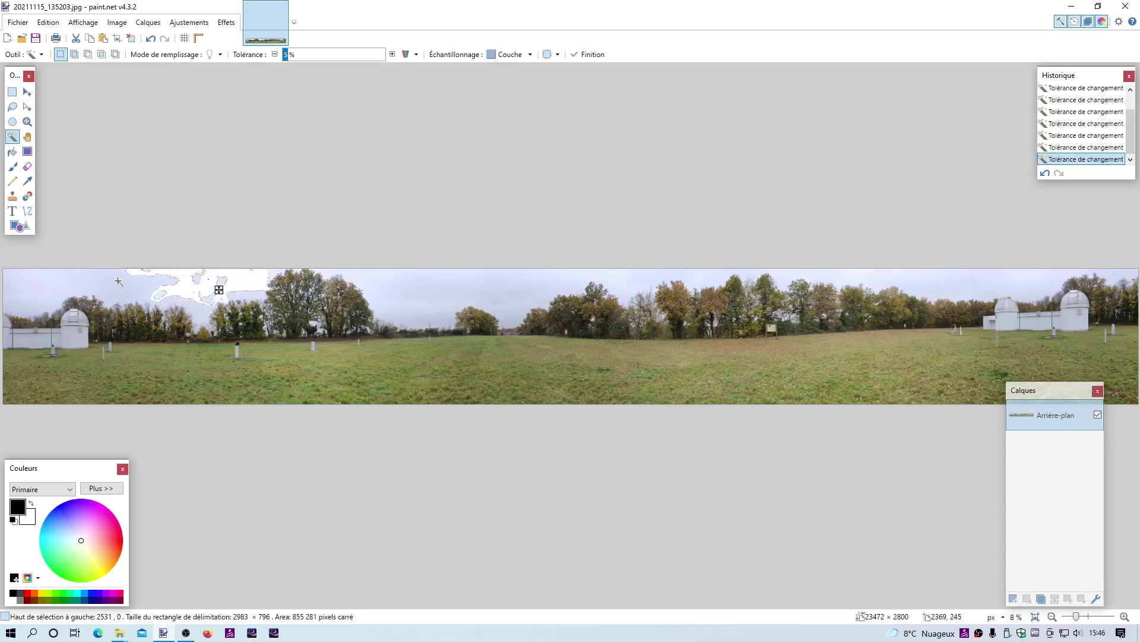
pyautogui.click(118, 282)
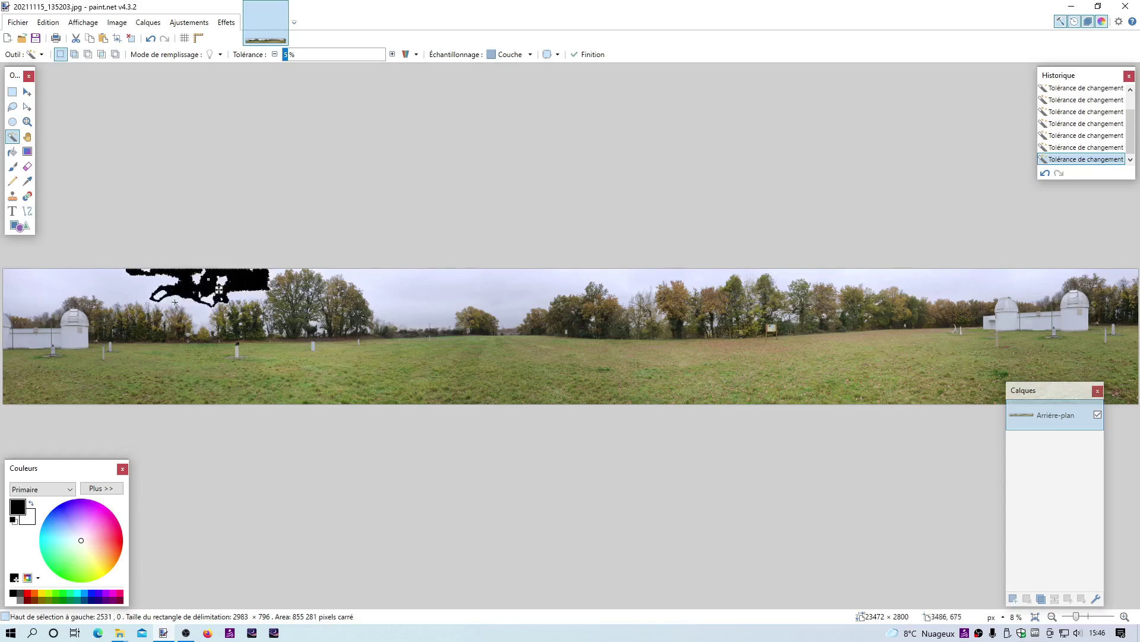
pyautogui.press('Escape')
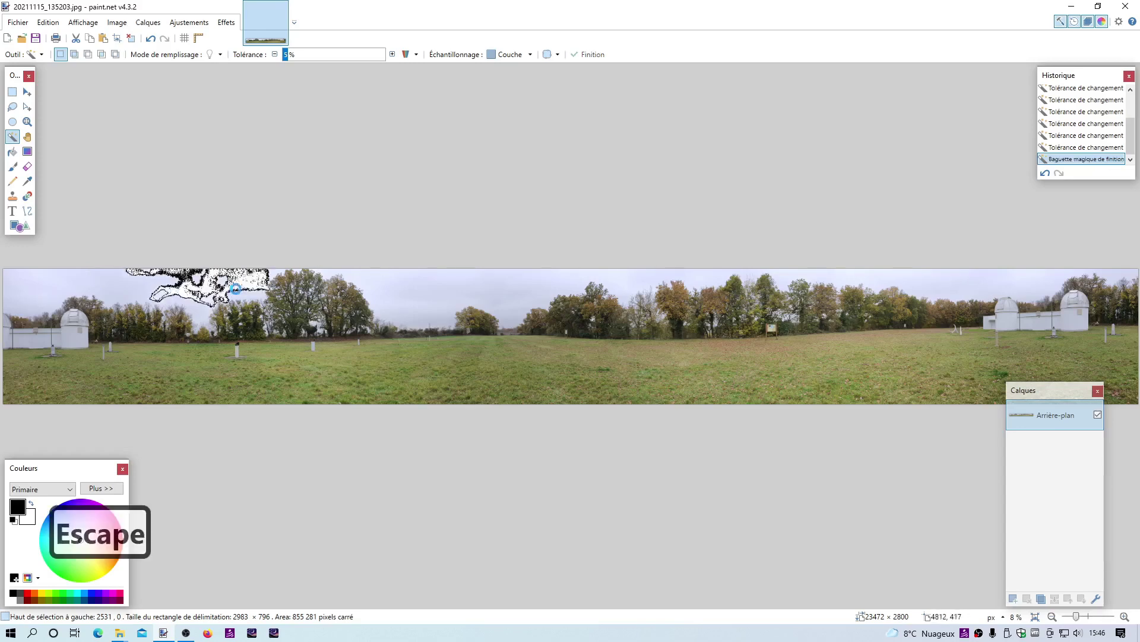
pyautogui.press('Escape')
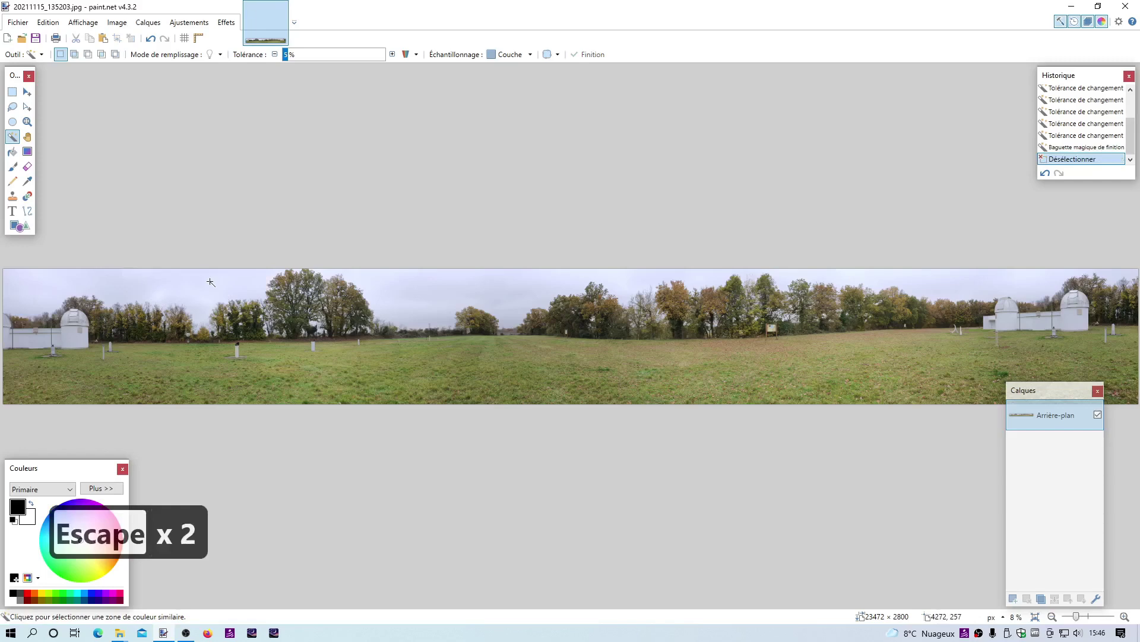
# Try selecting similar sky colours across the whole image with the Magic Wand, raising the tolerance in 1% increments to 10%
pyautogui.press('shift')
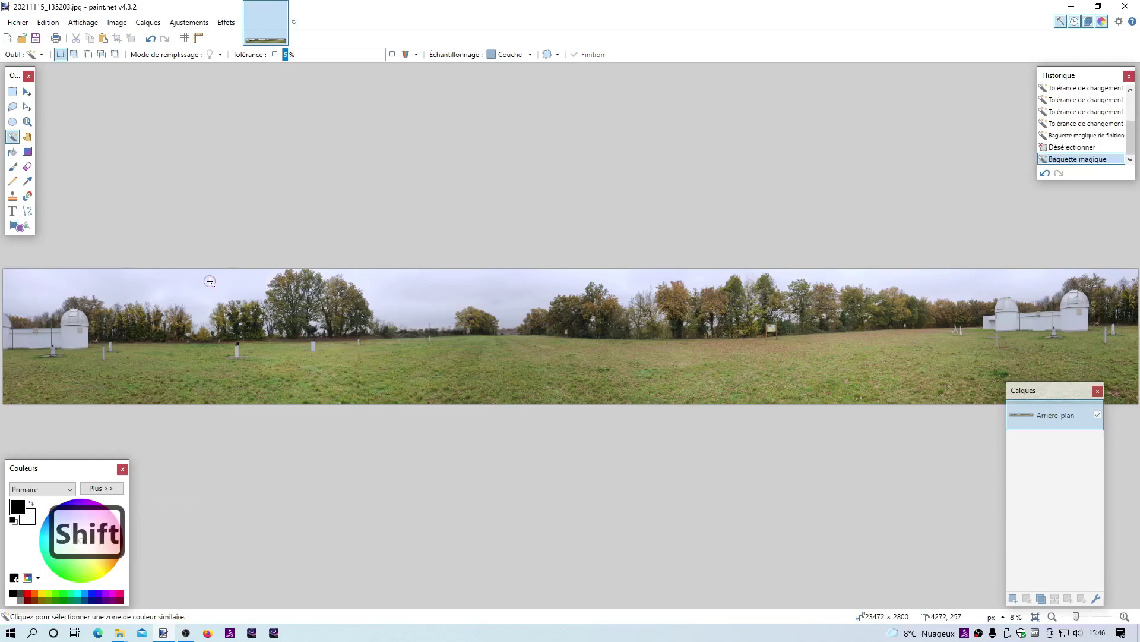
pyautogui.keyDown('shift'); pyautogui.click(211, 282); pyautogui.keyUp('shift')
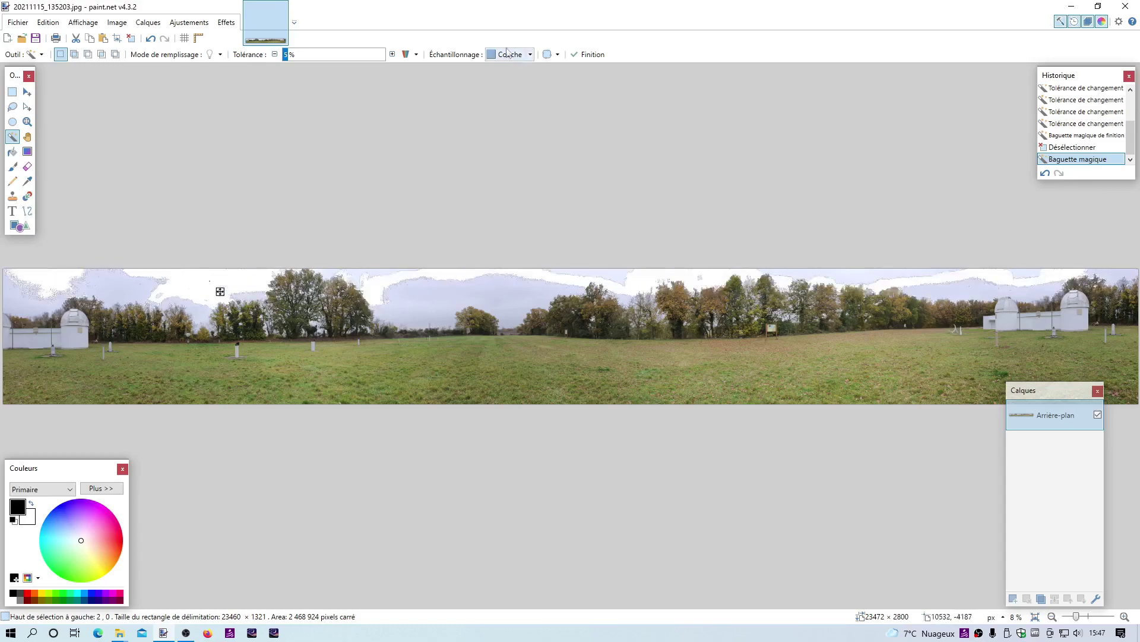
pyautogui.click(393, 55)
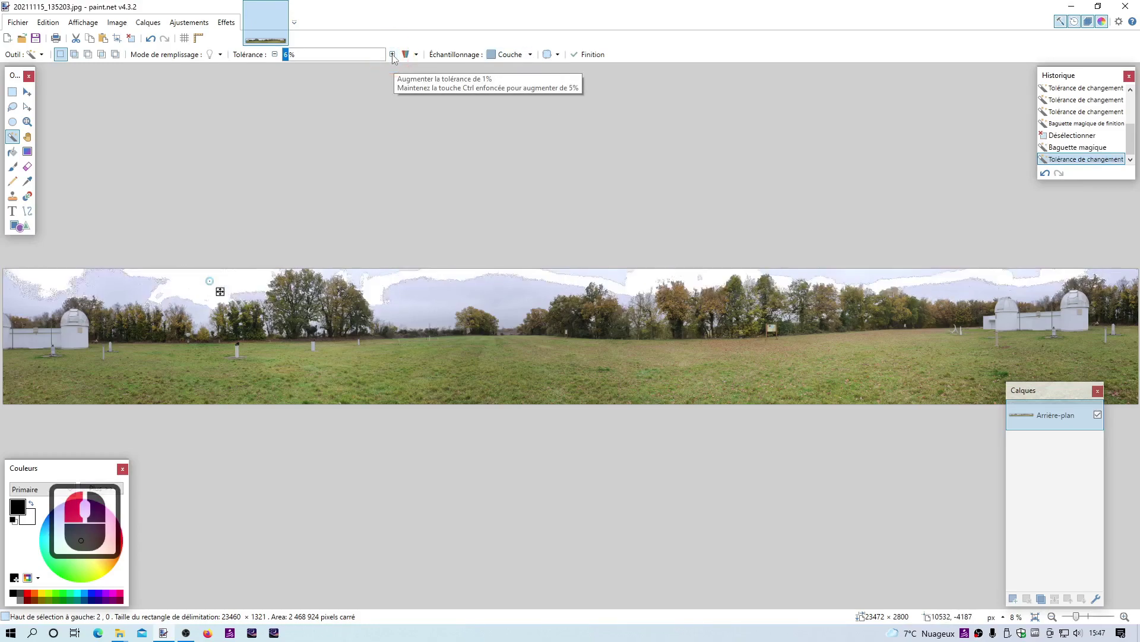
pyautogui.click(392, 55)
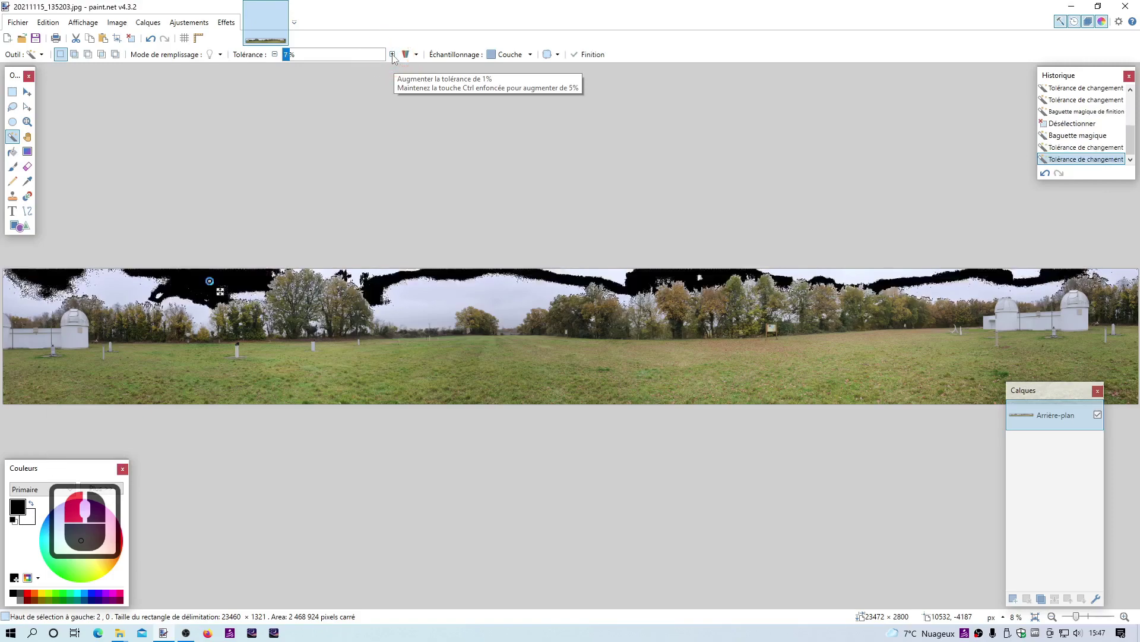
pyautogui.click(392, 55)
pyautogui.click(392, 55)
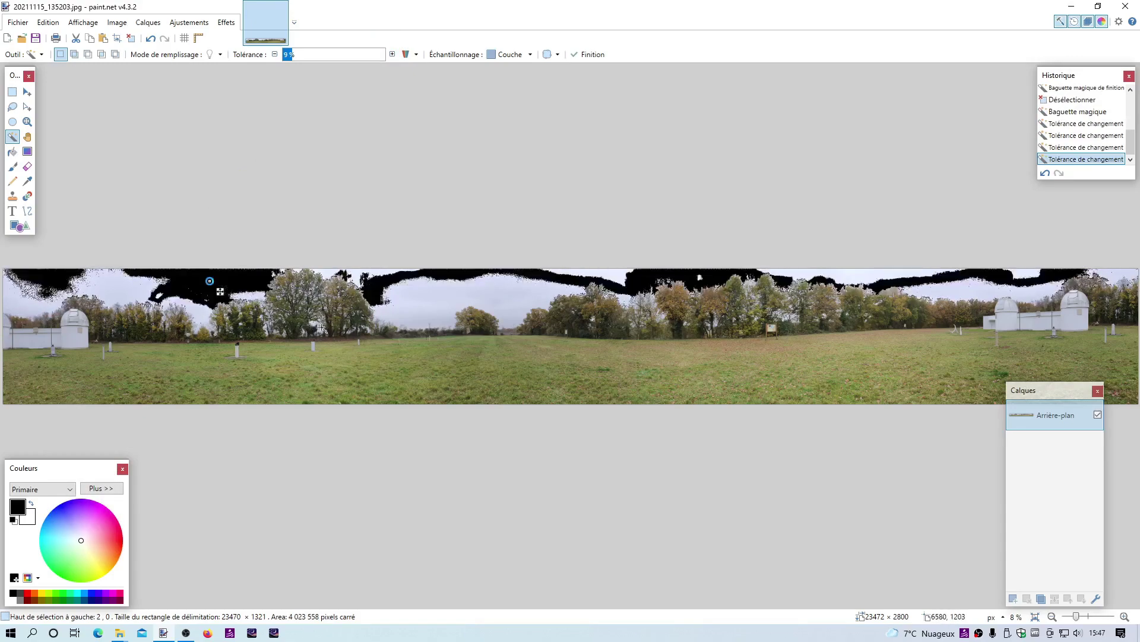
pyautogui.click(392, 55)
pyautogui.click(392, 54)
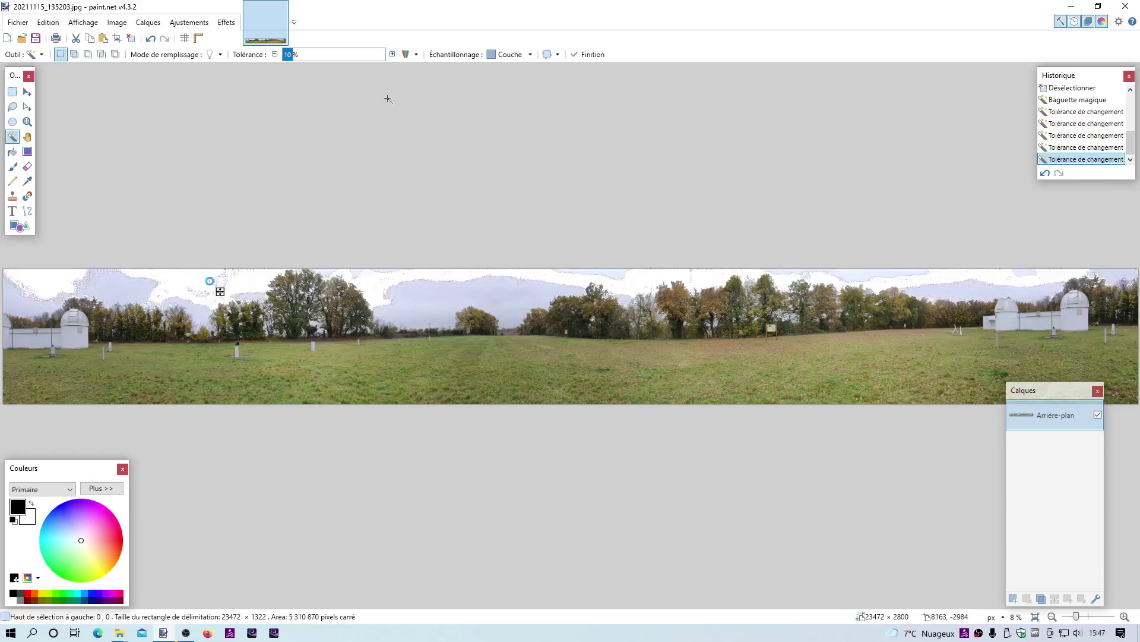
# Extend the image-wide sky selection by raising the tolerance in 1% increments to 16%, and finally to 25%
pyautogui.click(392, 54)
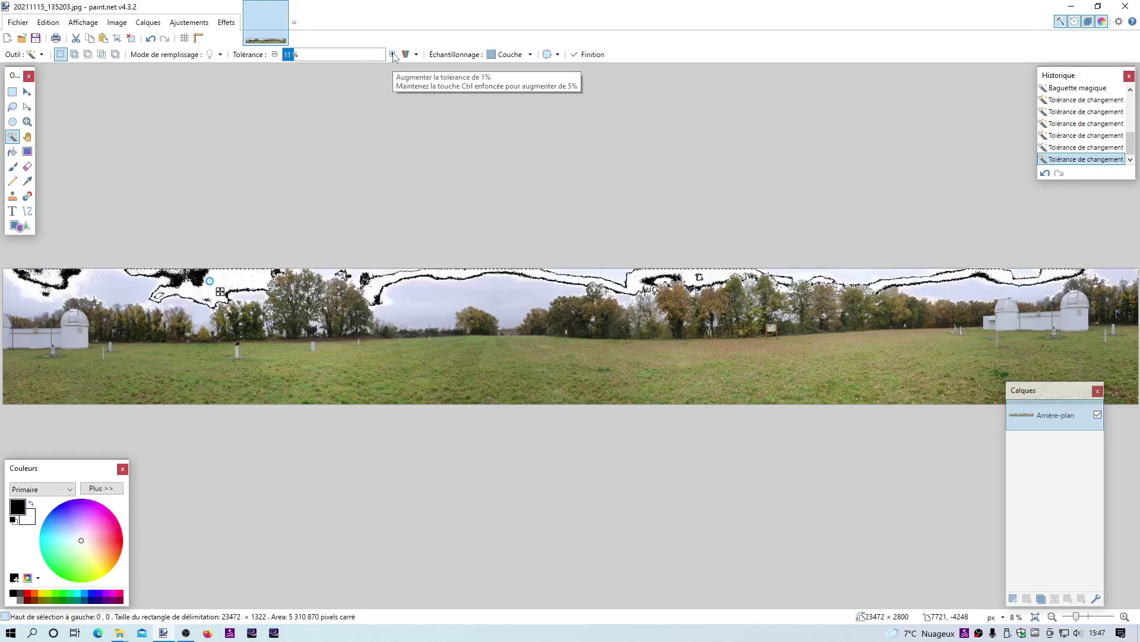
pyautogui.click(392, 54)
pyautogui.click(392, 54)
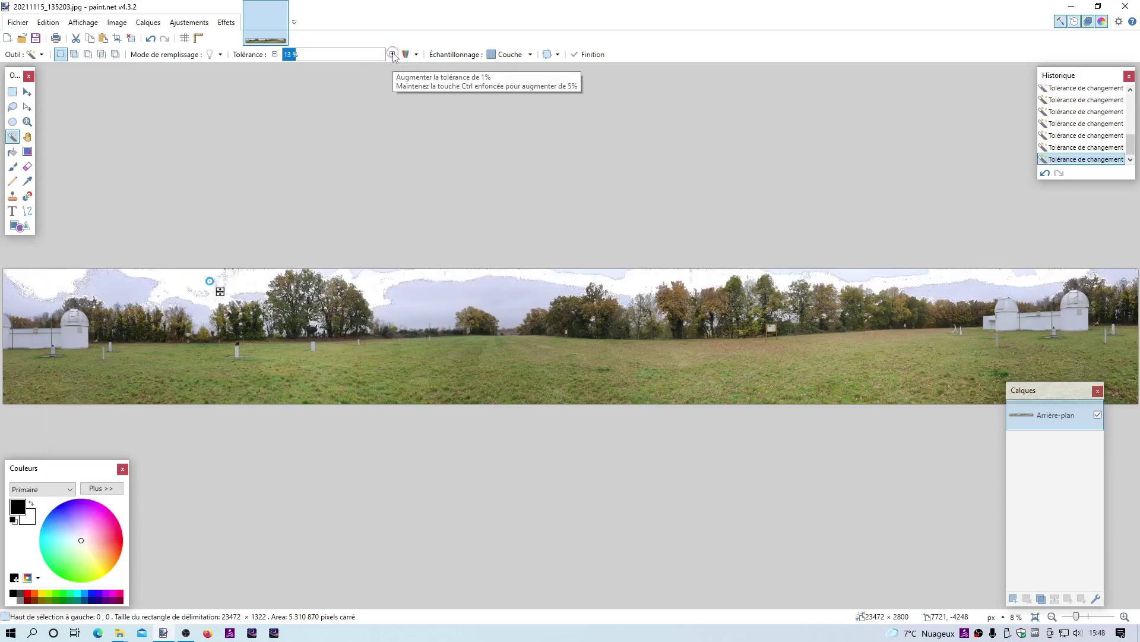
pyautogui.click(392, 54)
pyautogui.click(392, 54)
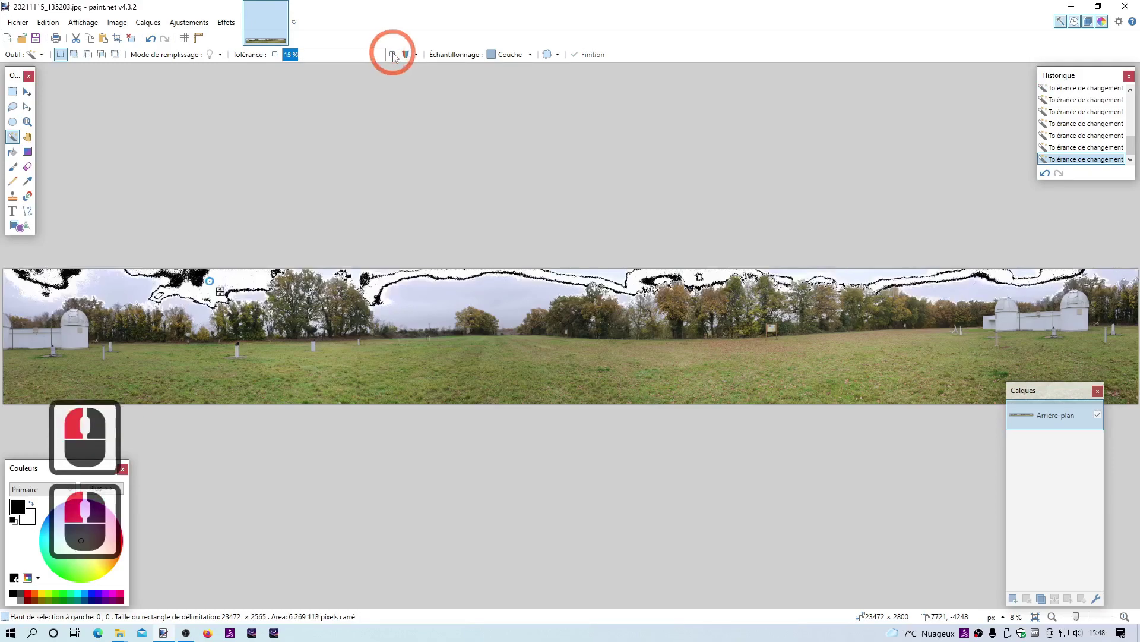
pyautogui.click(392, 54)
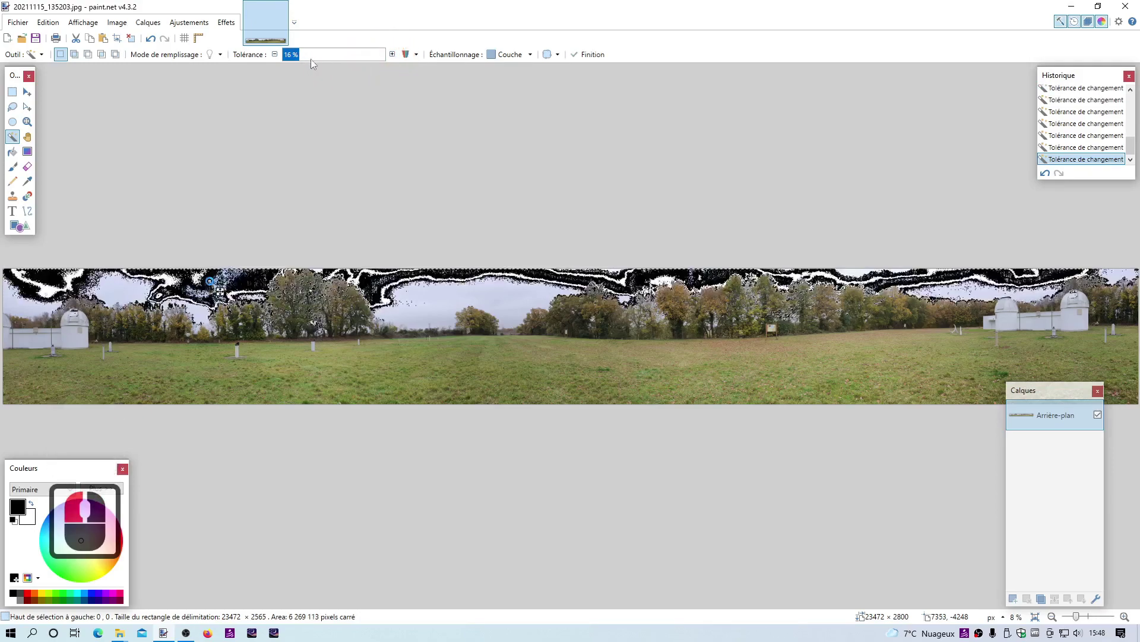
pyautogui.click(308, 59)
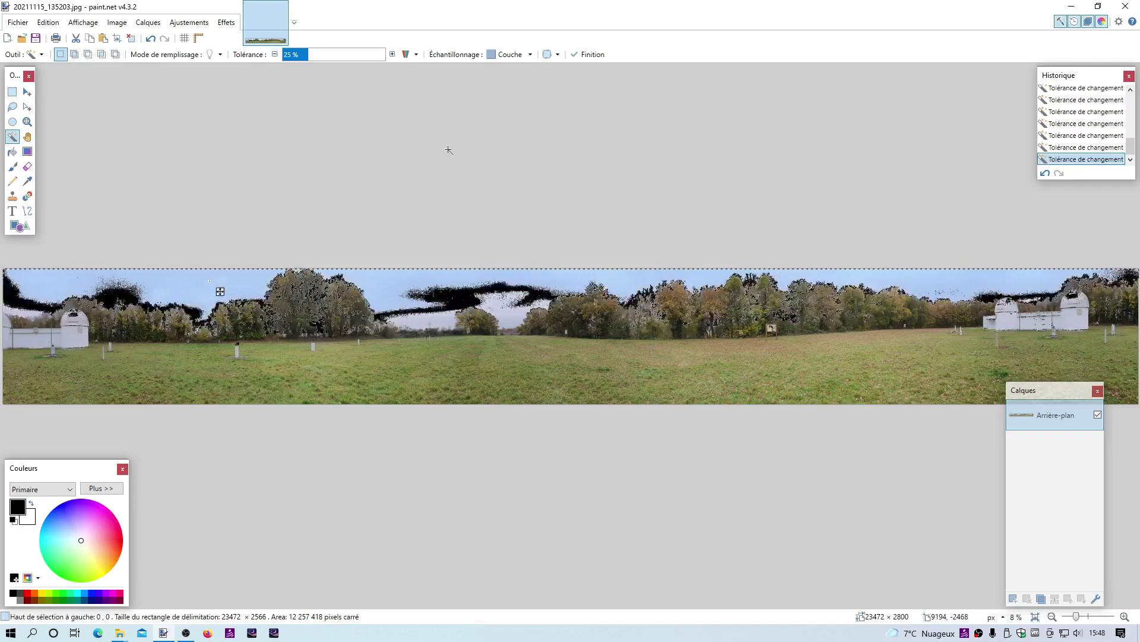
# Discard the image-wide Magic Wand sky selection and finish the tool's pending operation
pyautogui.press('Escape')
pyautogui.press('Escape')
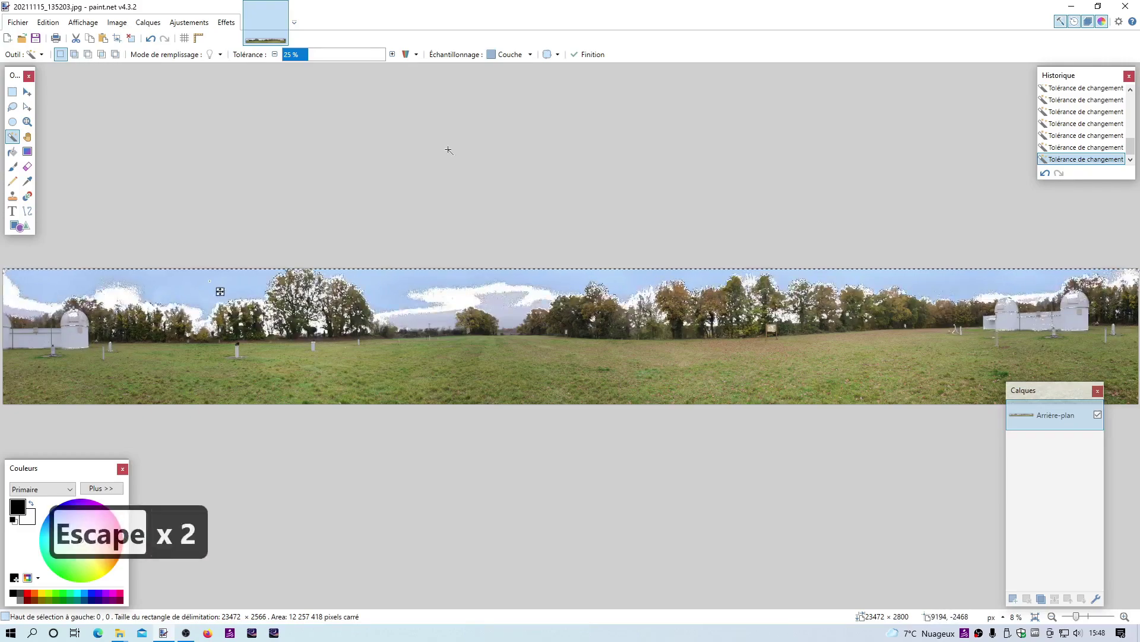
pyautogui.press('Escape')
pyautogui.press('Escape')
pyautogui.press('Escape')
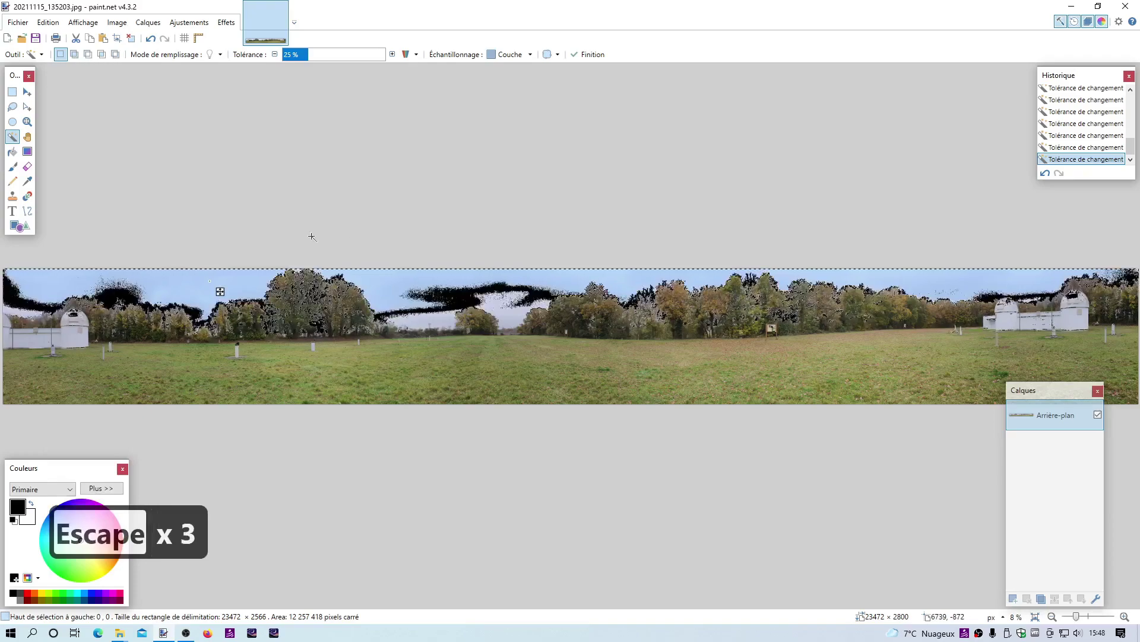
pyautogui.press('Escape')
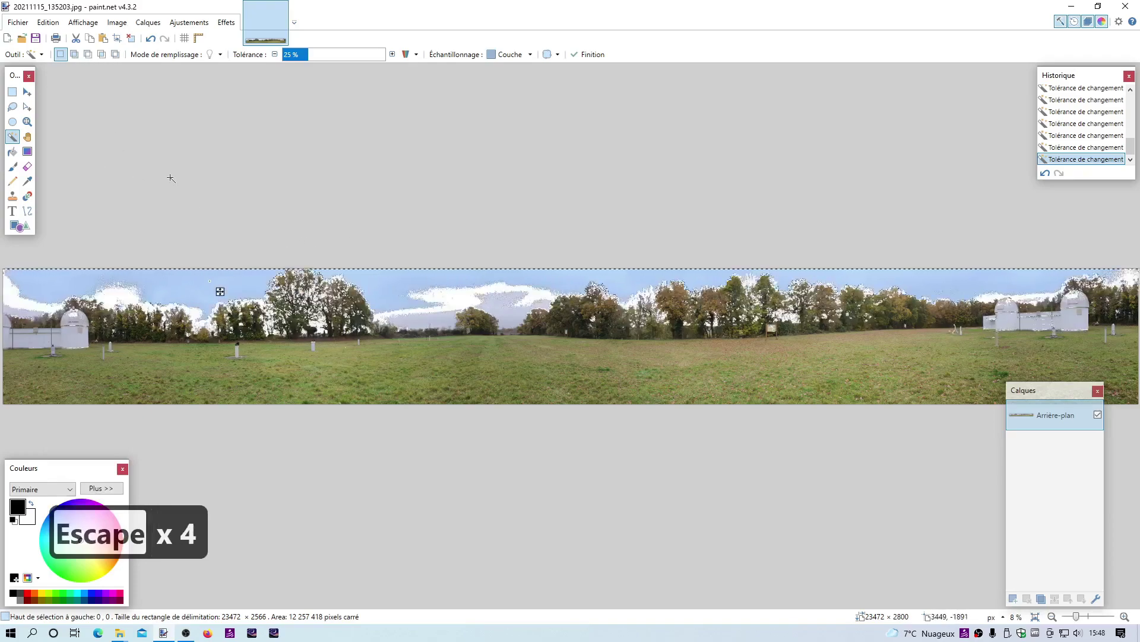
pyautogui.press('Escape')
pyautogui.press('Escape')
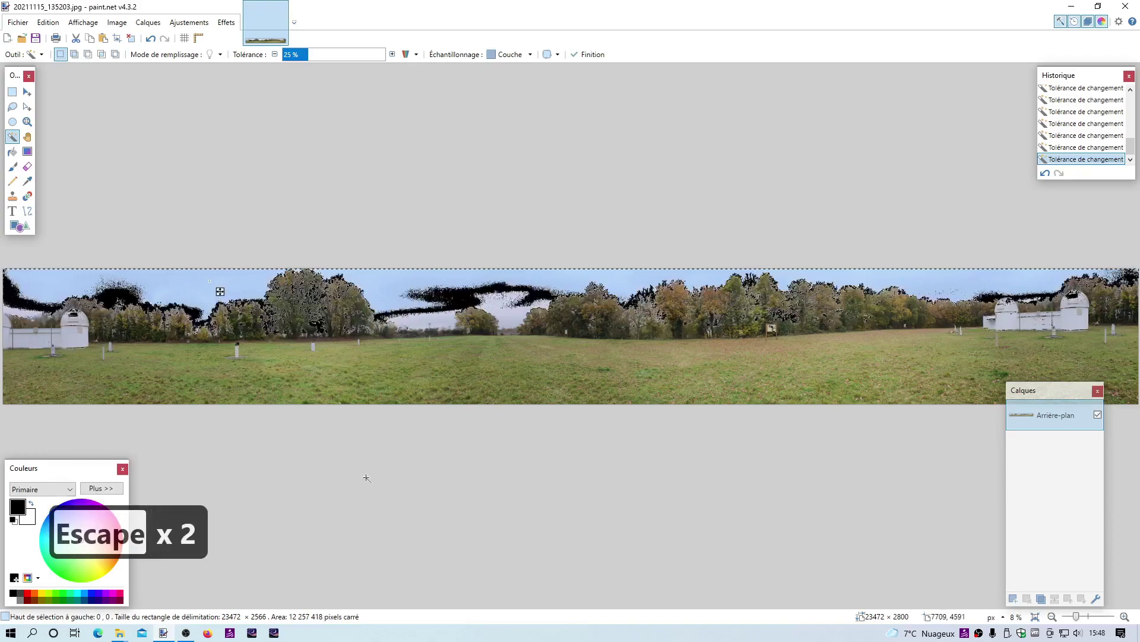
pyautogui.click(357, 443)
pyautogui.click(474, 496)
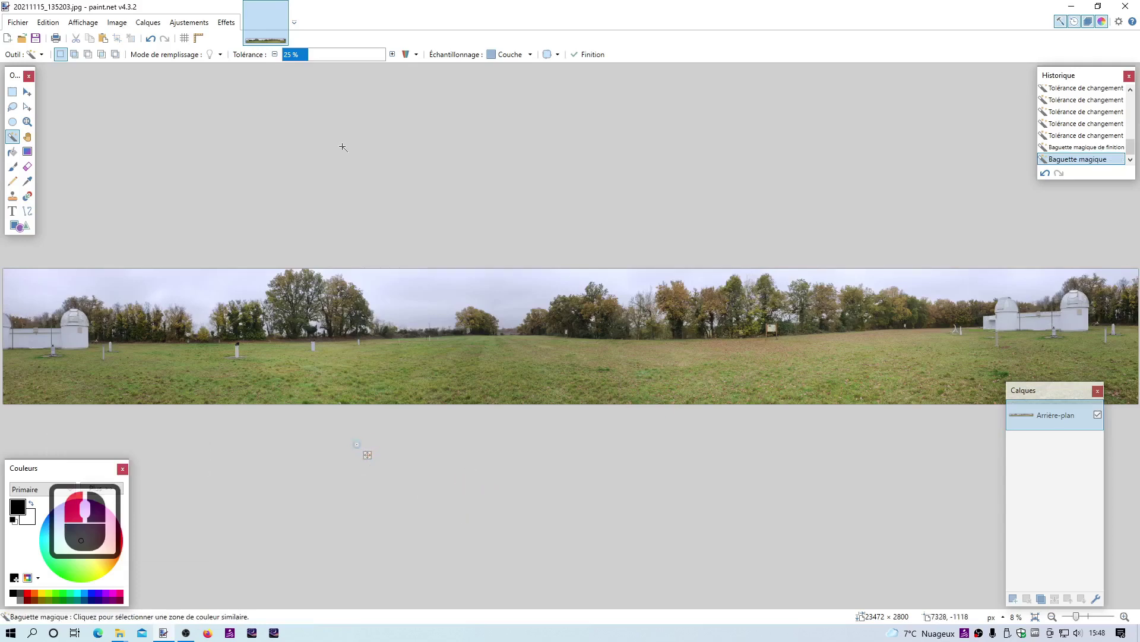
pyautogui.press('Escape')
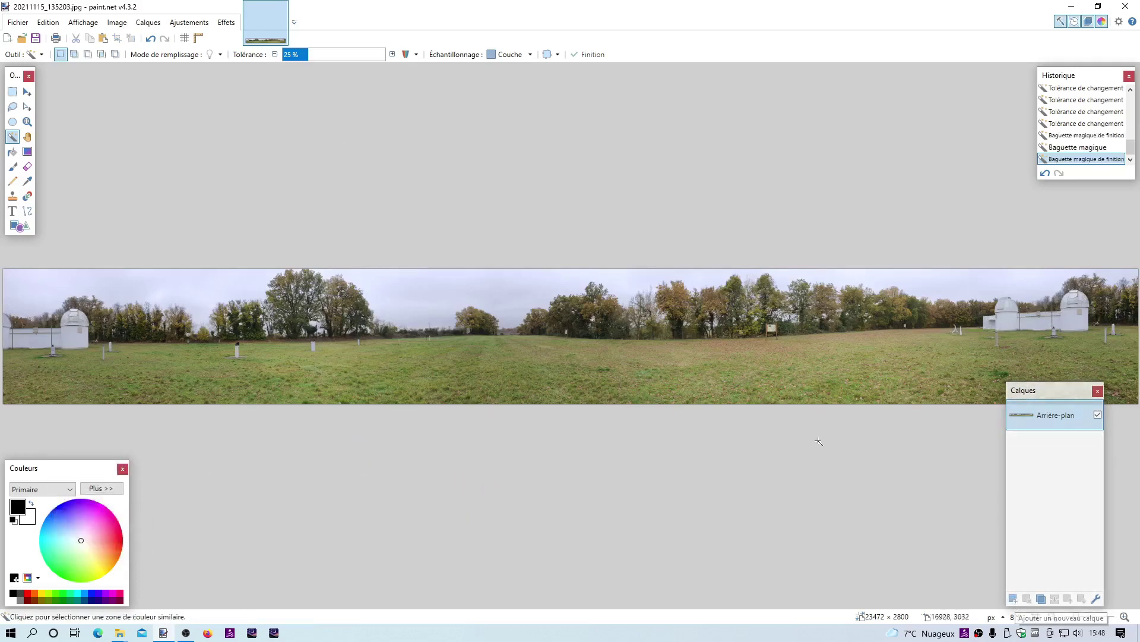
# Lasso the sky and trees above the ground, following the observatory buildings, domes and sign across the full panorama width, and cut the area
pyautogui.moveTo(1048, 392); pyautogui.dragTo(1050, 419)
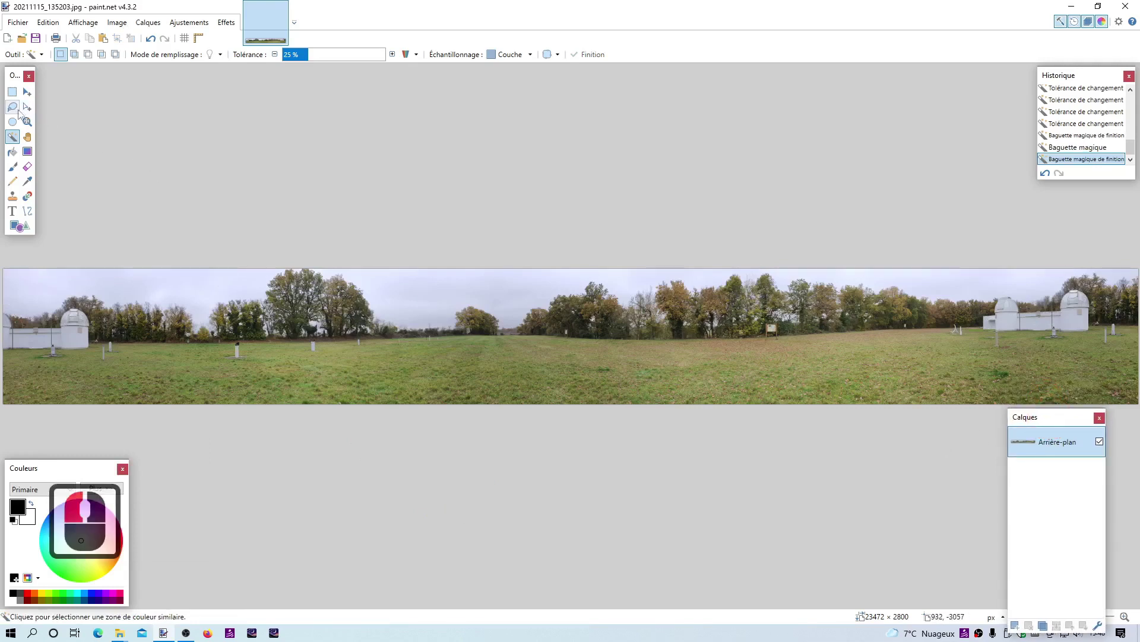
pyautogui.click(13, 109)
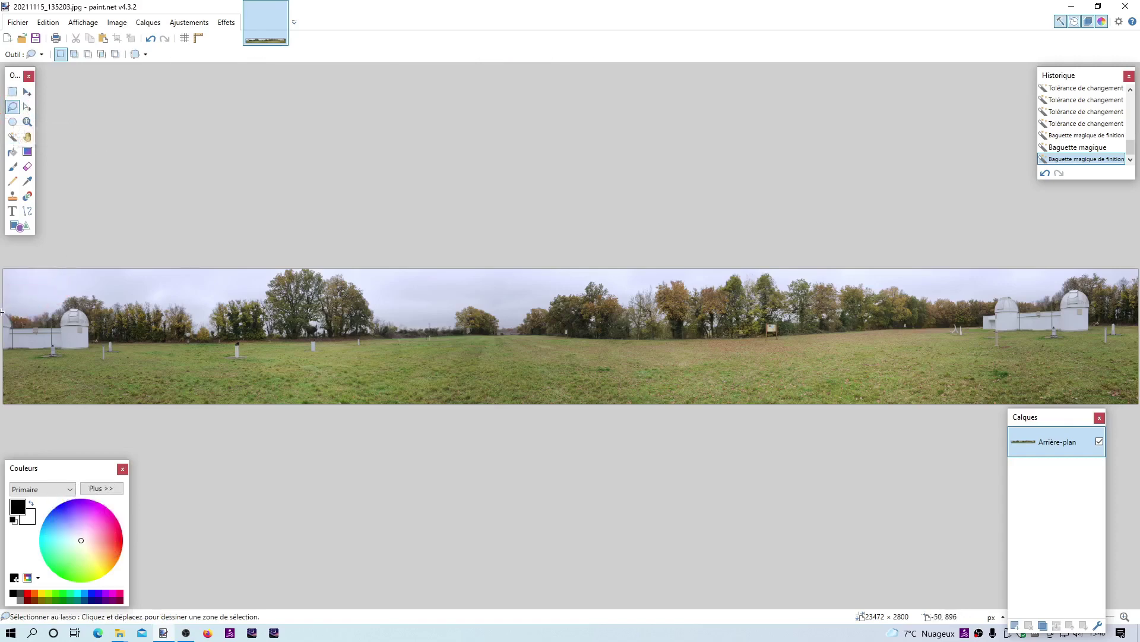
pyautogui.moveTo(2, 312)
pyautogui.mouseDown()
pyautogui.moveTo(14, 293)
pyautogui.moveTo(4, 313)
pyautogui.moveTo(13, 321)
pyautogui.mouseUp()
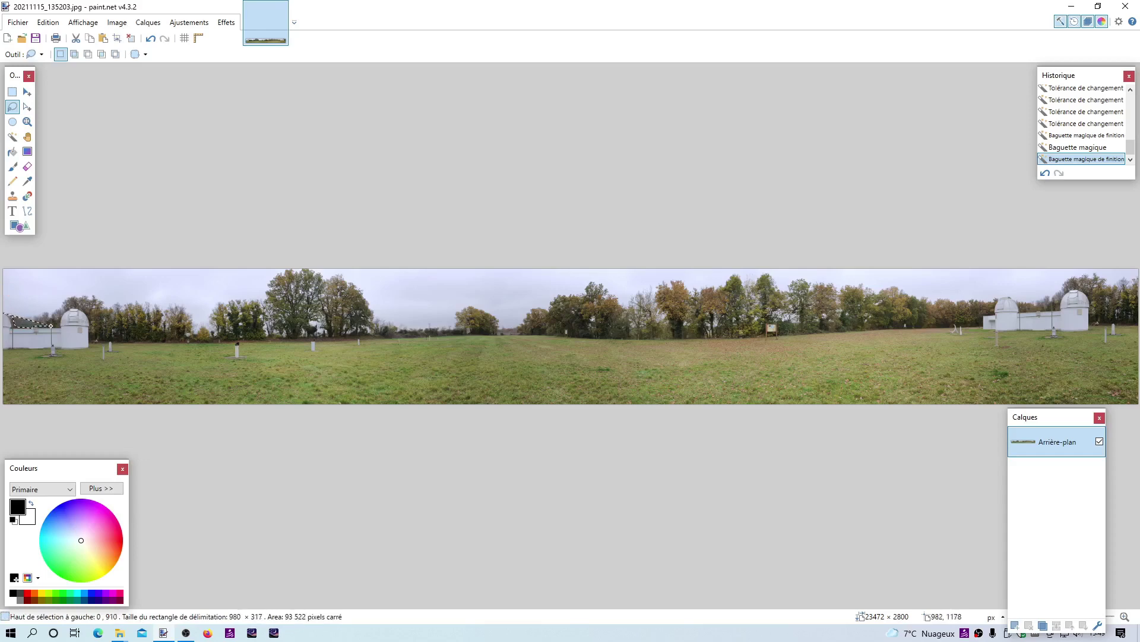
pyautogui.moveTo(51, 326); pyautogui.dragTo(56, 326)
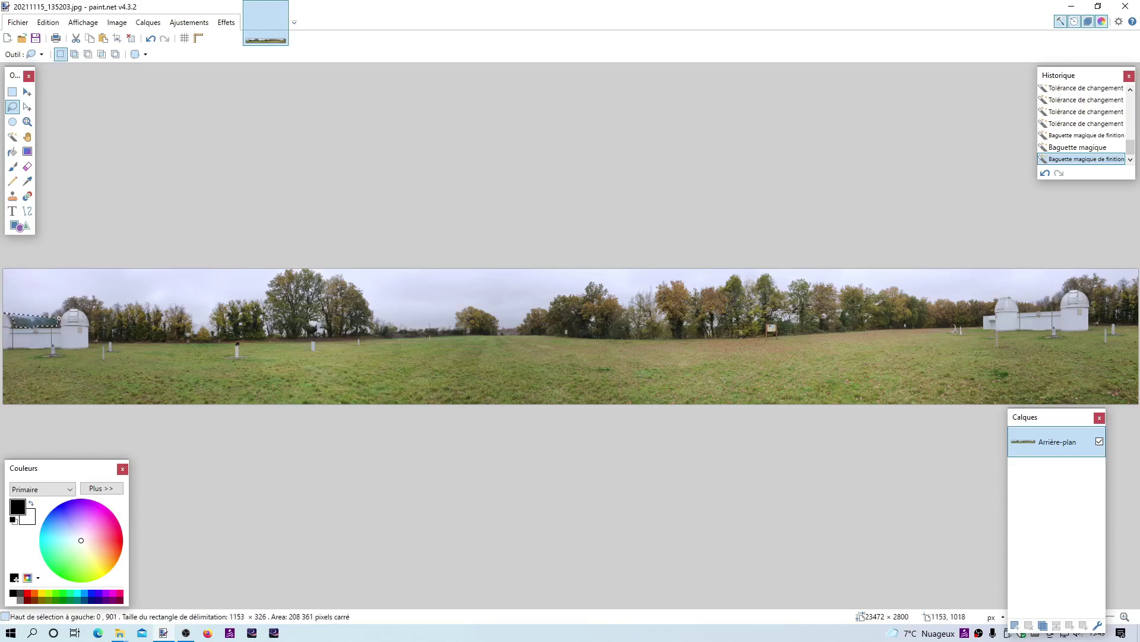
pyautogui.moveTo(62, 313)
pyautogui.mouseDown()
pyautogui.moveTo(87, 309)
pyautogui.moveTo(92, 336)
pyautogui.mouseUp()
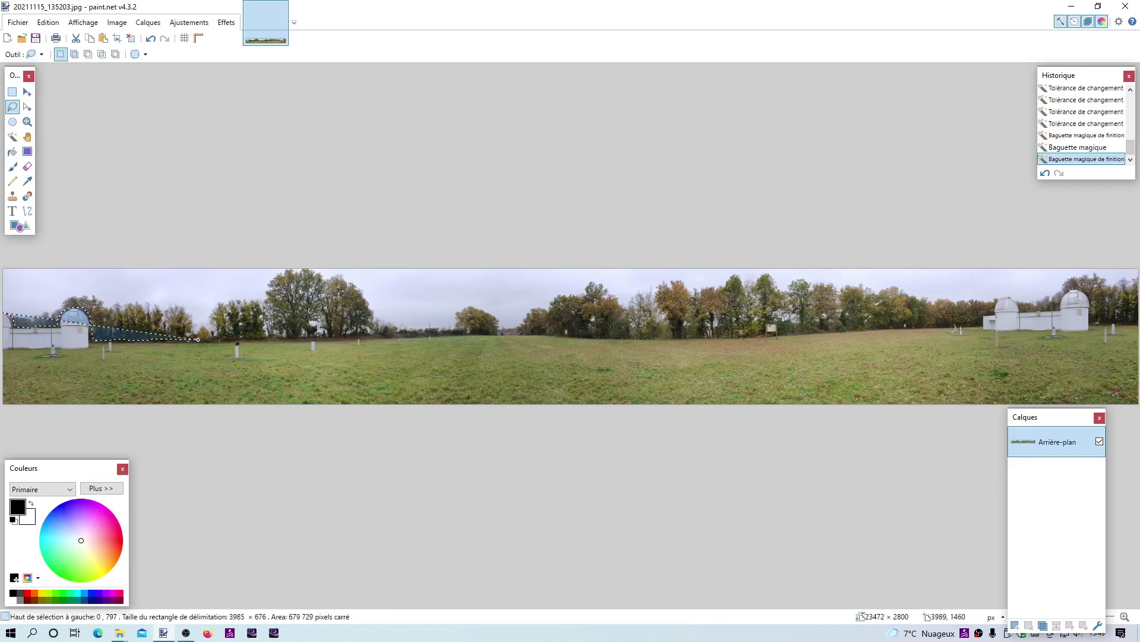
pyautogui.moveTo(232, 340); pyautogui.dragTo(267, 338)
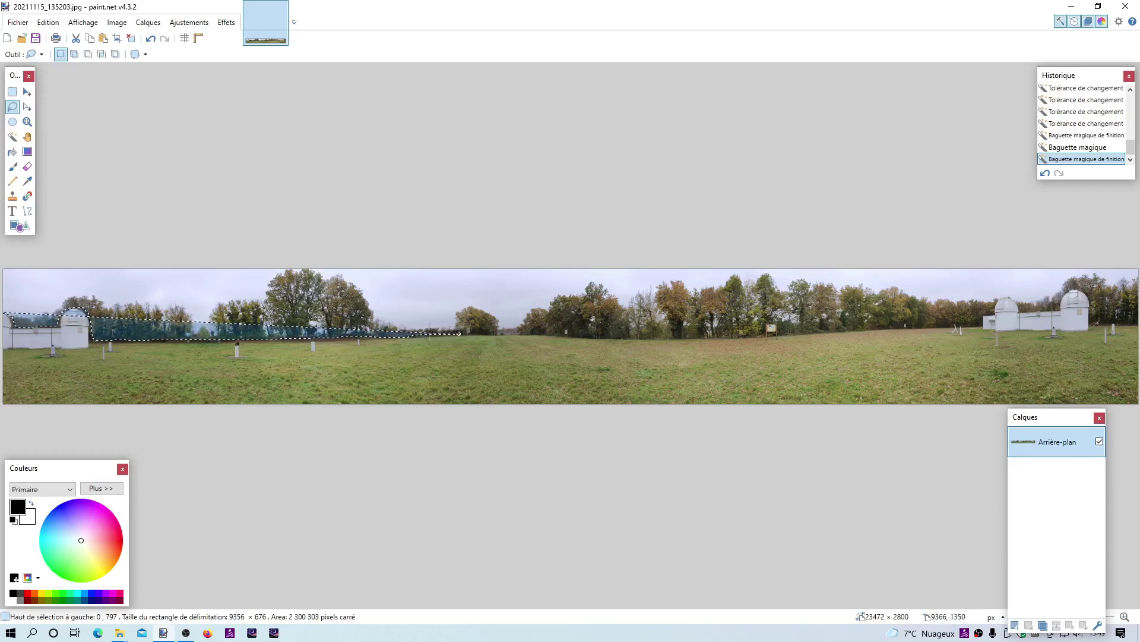
pyautogui.moveTo(477, 333); pyautogui.dragTo(492, 333)
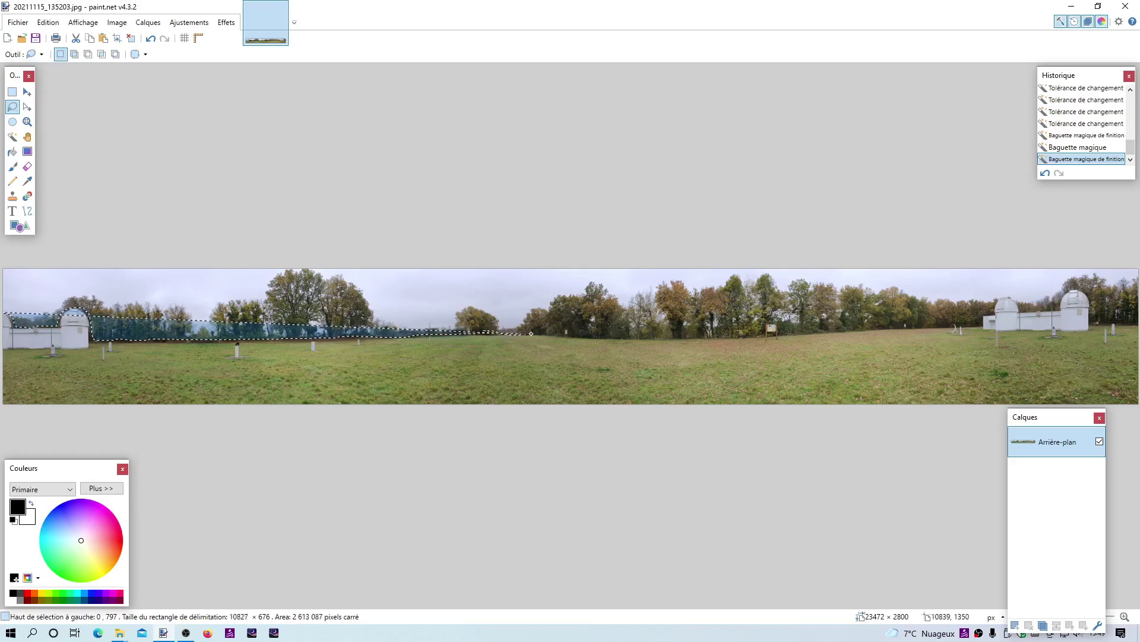
pyautogui.moveTo(548, 333)
pyautogui.mouseDown()
pyautogui.moveTo(720, 338)
pyautogui.moveTo(763, 334)
pyautogui.moveTo(769, 319)
pyautogui.moveTo(790, 332)
pyautogui.moveTo(956, 326)
pyautogui.moveTo(1009, 294)
pyautogui.moveTo(1029, 308)
pyautogui.mouseUp()
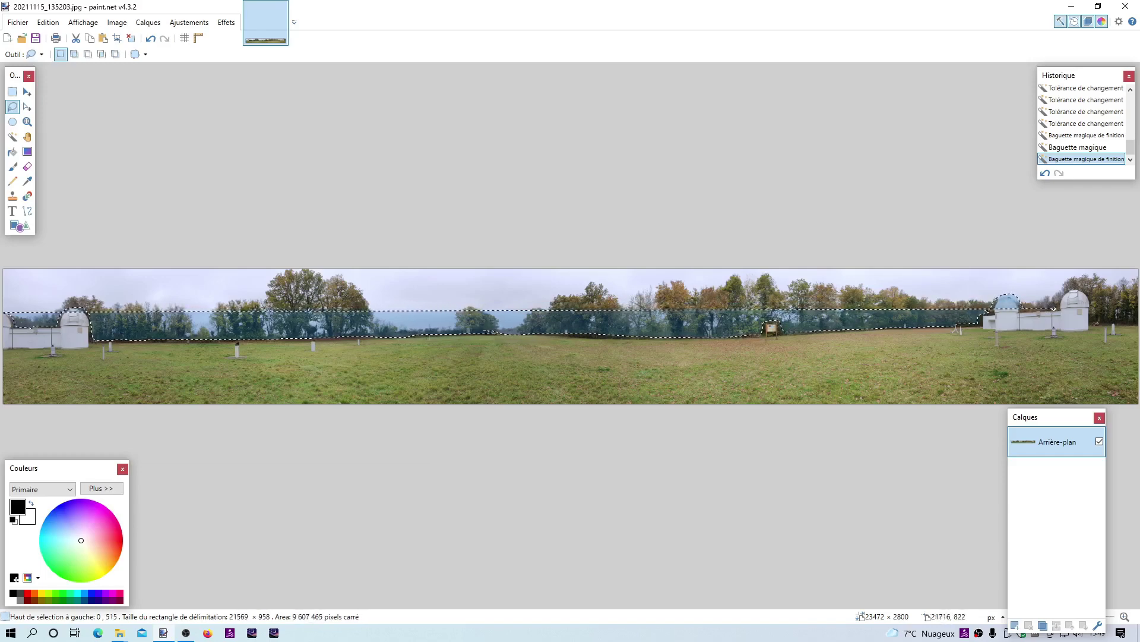
pyautogui.moveTo(1055, 308); pyautogui.dragTo(1055, 304)
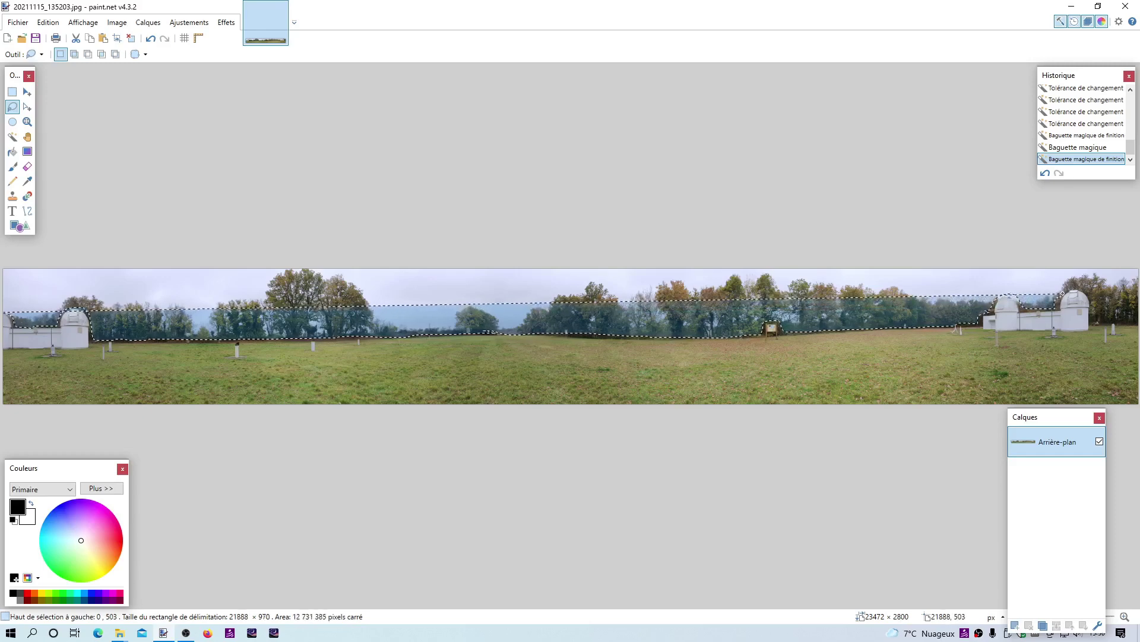
pyautogui.moveTo(1063, 293)
pyautogui.mouseDown()
pyautogui.moveTo(1085, 290)
pyautogui.moveTo(1106, 321)
pyautogui.moveTo(1138, 321)
pyautogui.moveTo(1139, 256)
pyautogui.moveTo(3, 249)
pyautogui.mouseUp()
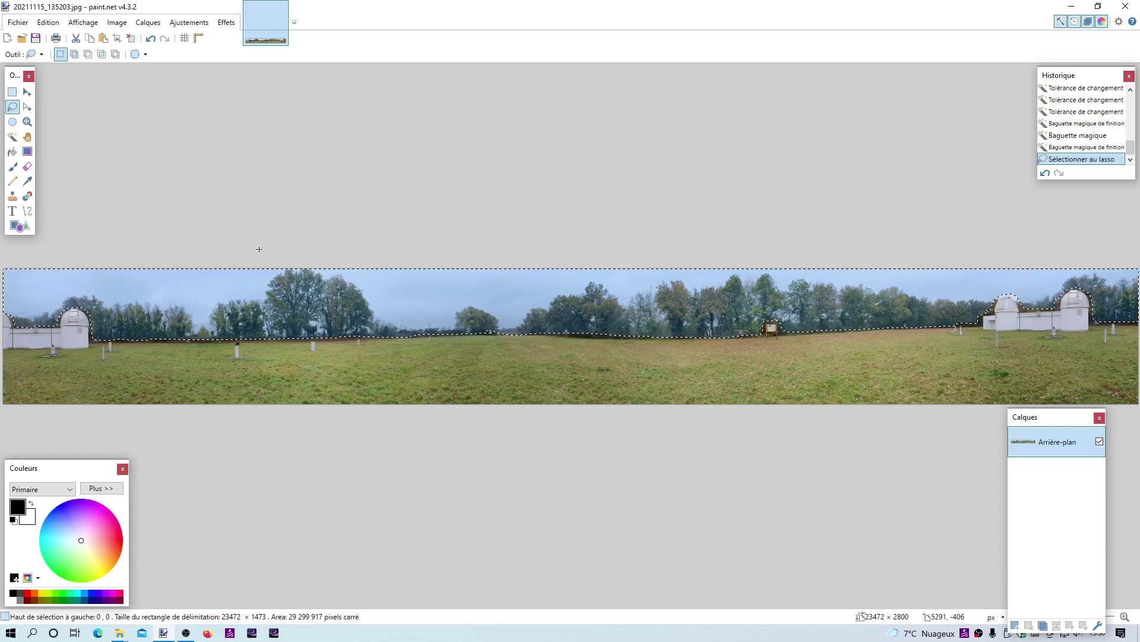
pyautogui.hotkey('ctrl', 'x')
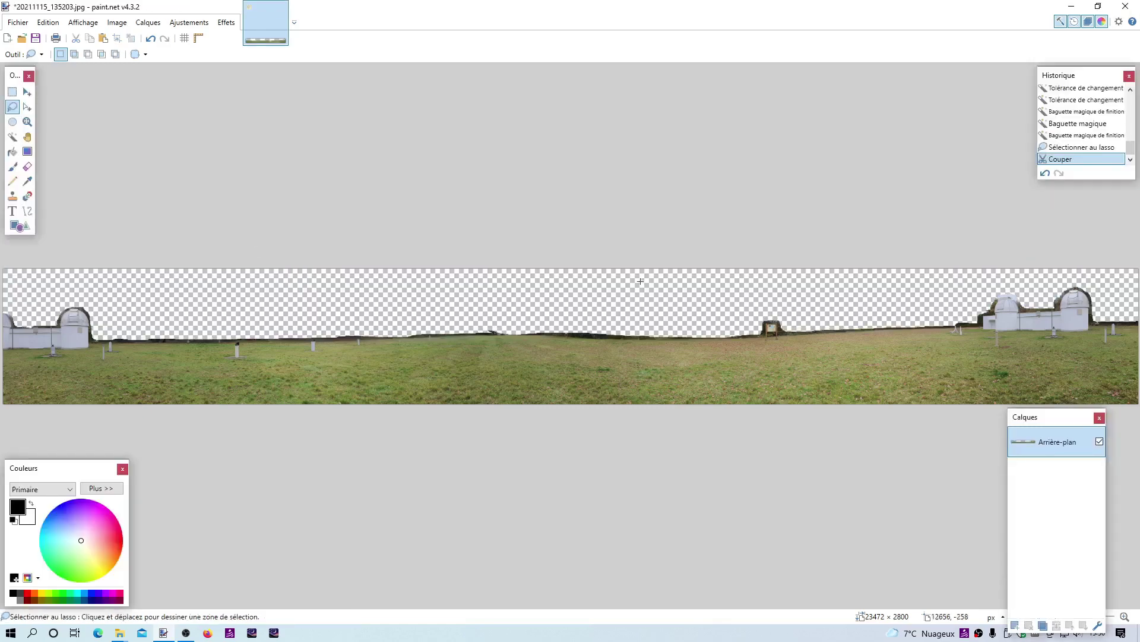
# Add a new layer above the background, paste the cut sky-and-tree strip into it, and deselect
pyautogui.click(1015, 626)
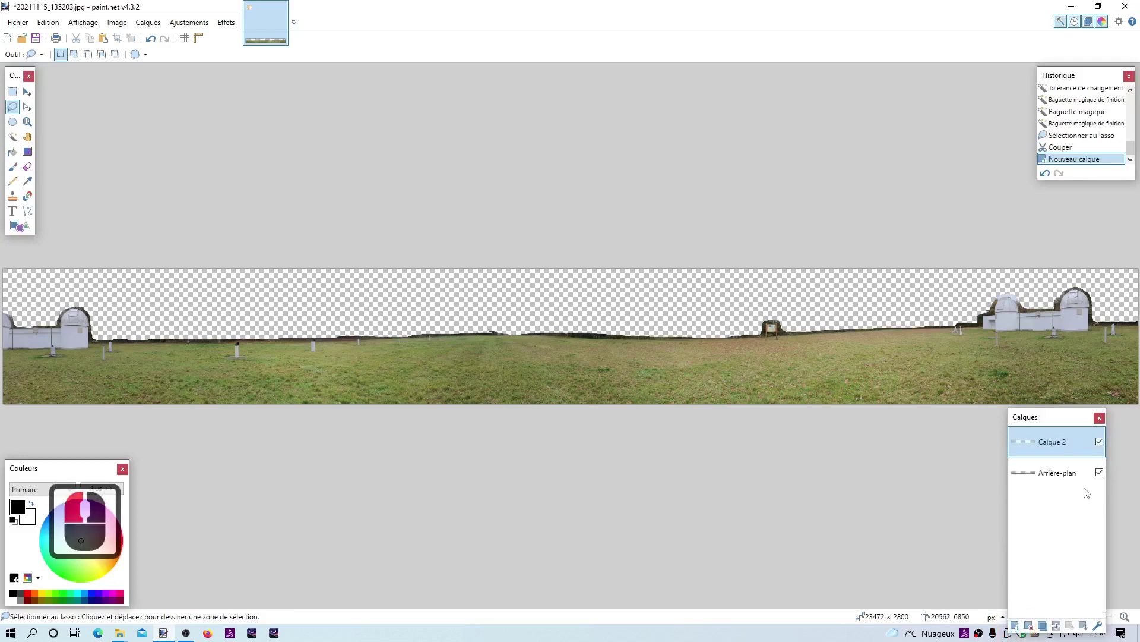
pyautogui.doubleClick(1055, 443)
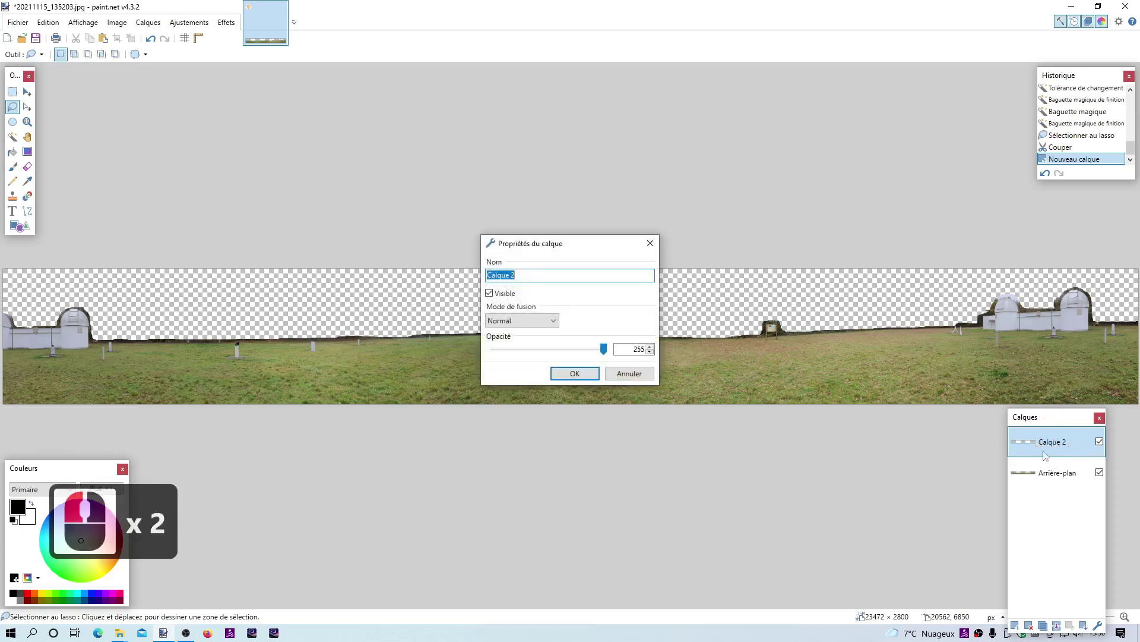
pyautogui.click(632, 376)
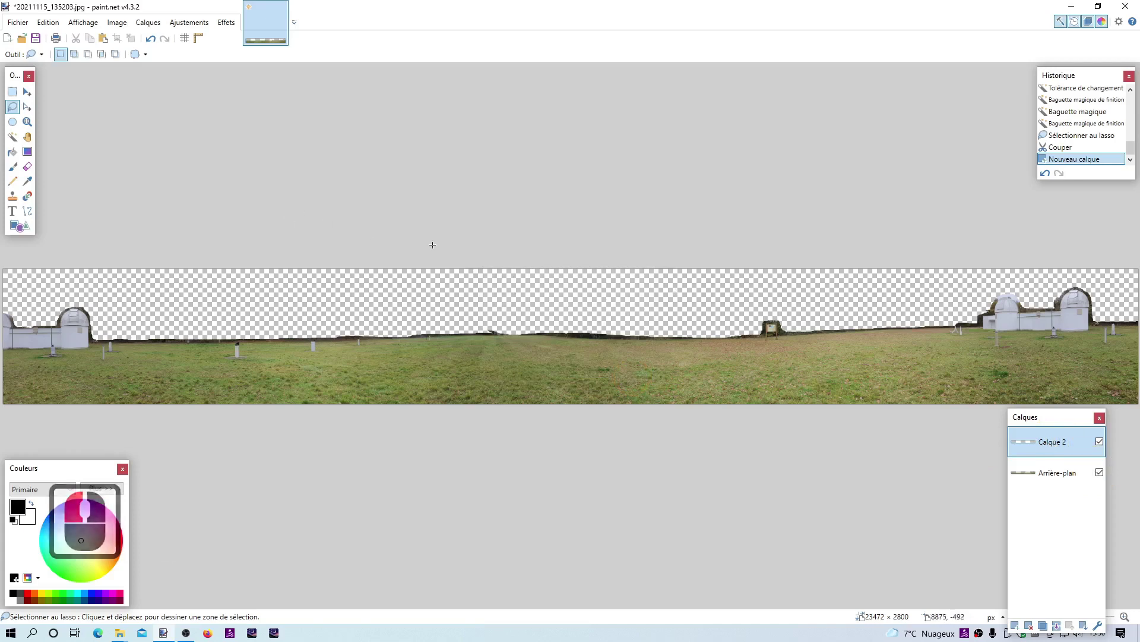
pyautogui.click(303, 247)
pyautogui.hotkey('ctrl', 'v')
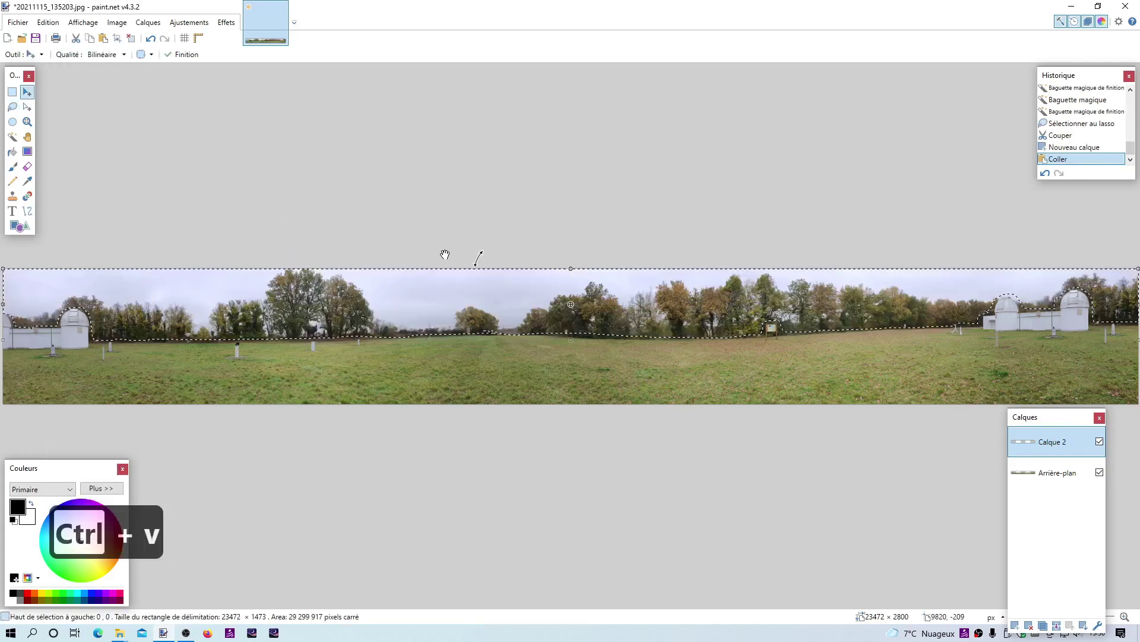
pyautogui.press('Escape')
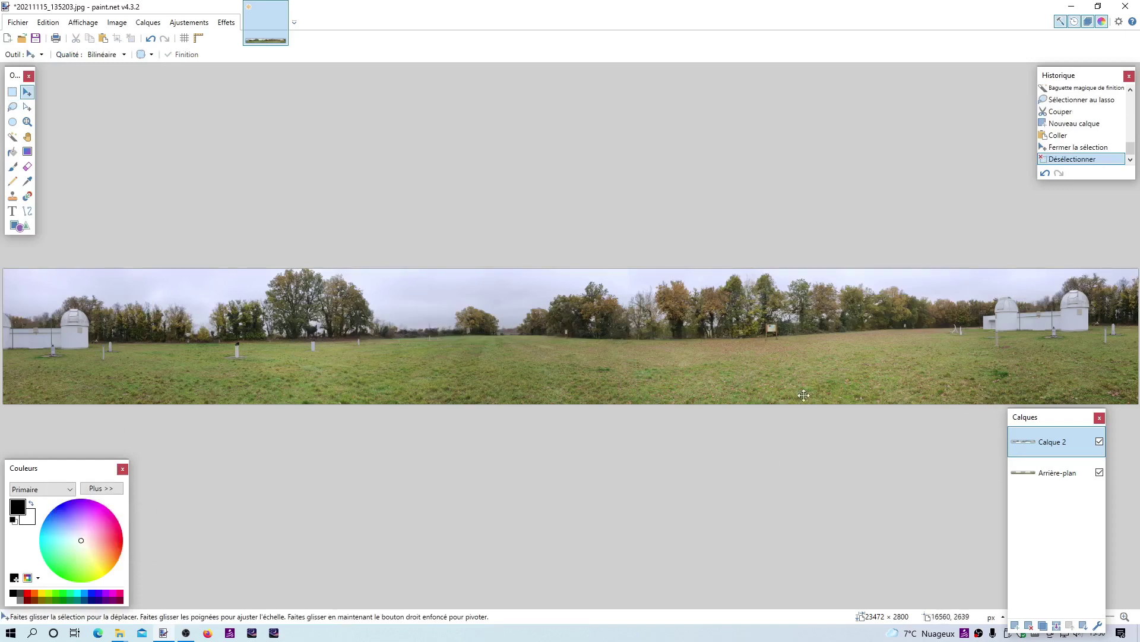
# Toggle the visibility of both layers to check each separately, leaving Calque 2 shown and Arrière-plan hidden
pyautogui.click(1100, 472)
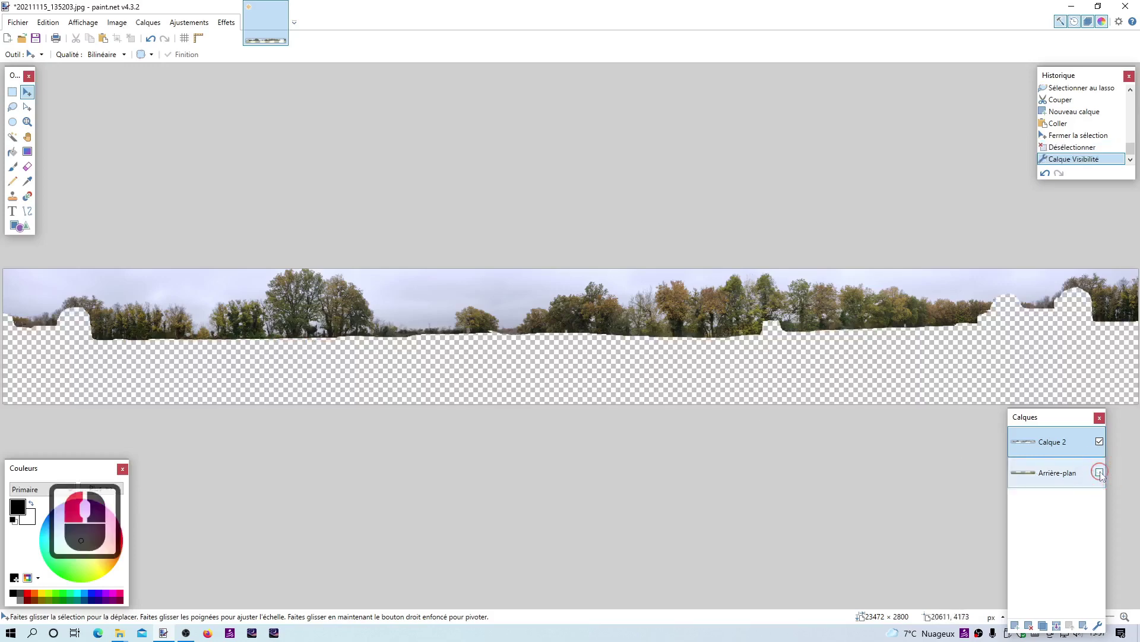
pyautogui.click(1099, 472)
pyautogui.click(1099, 441)
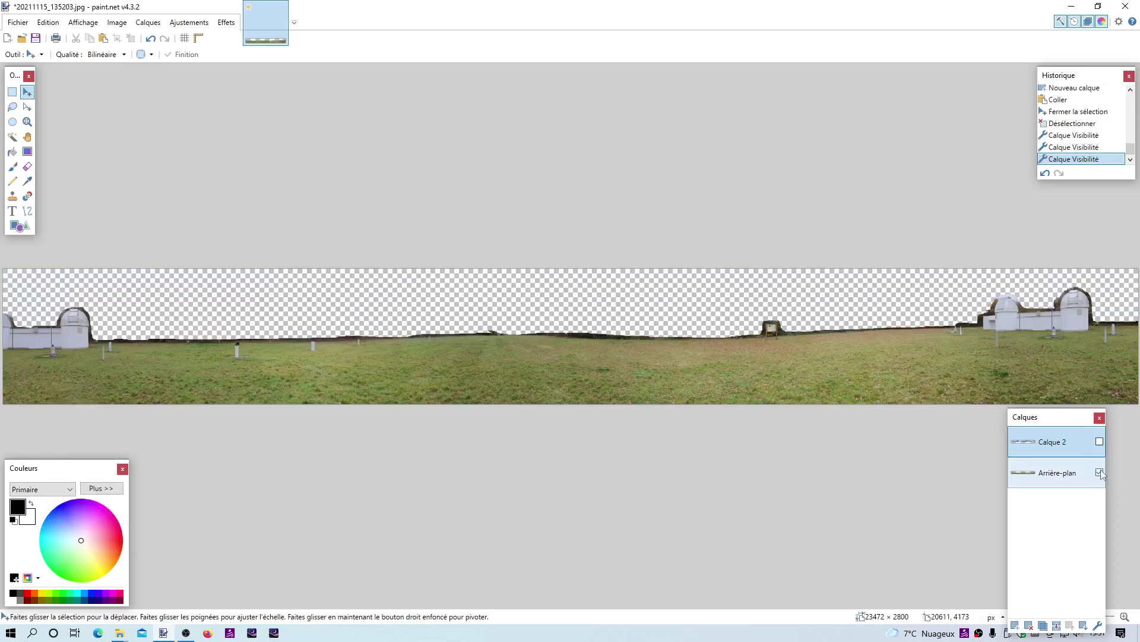
pyautogui.click(1099, 472)
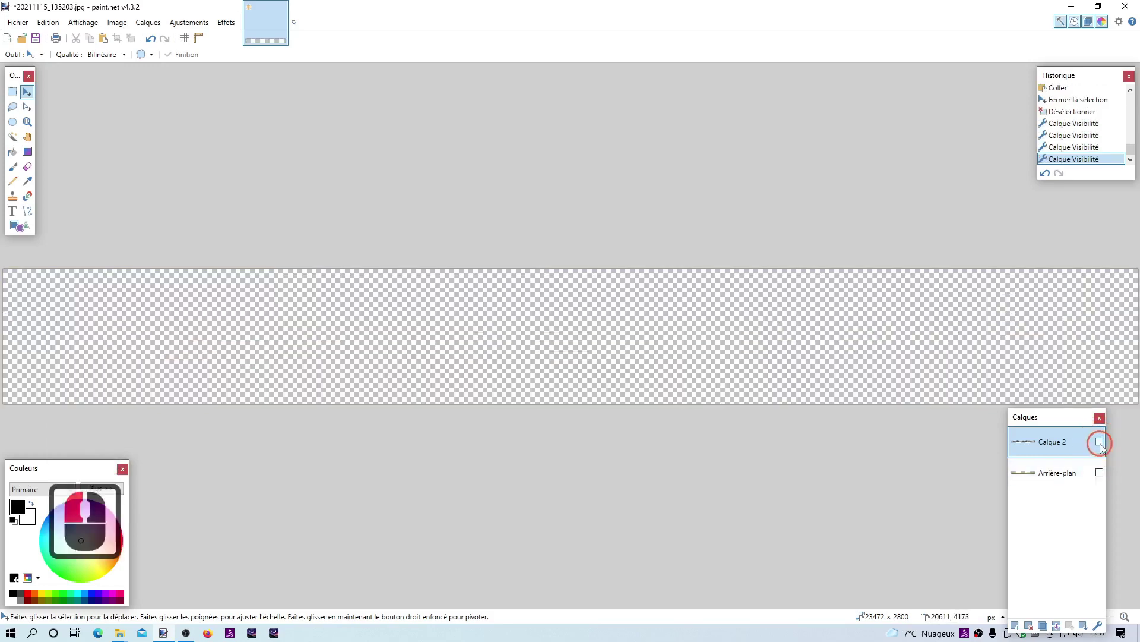
pyautogui.click(1099, 442)
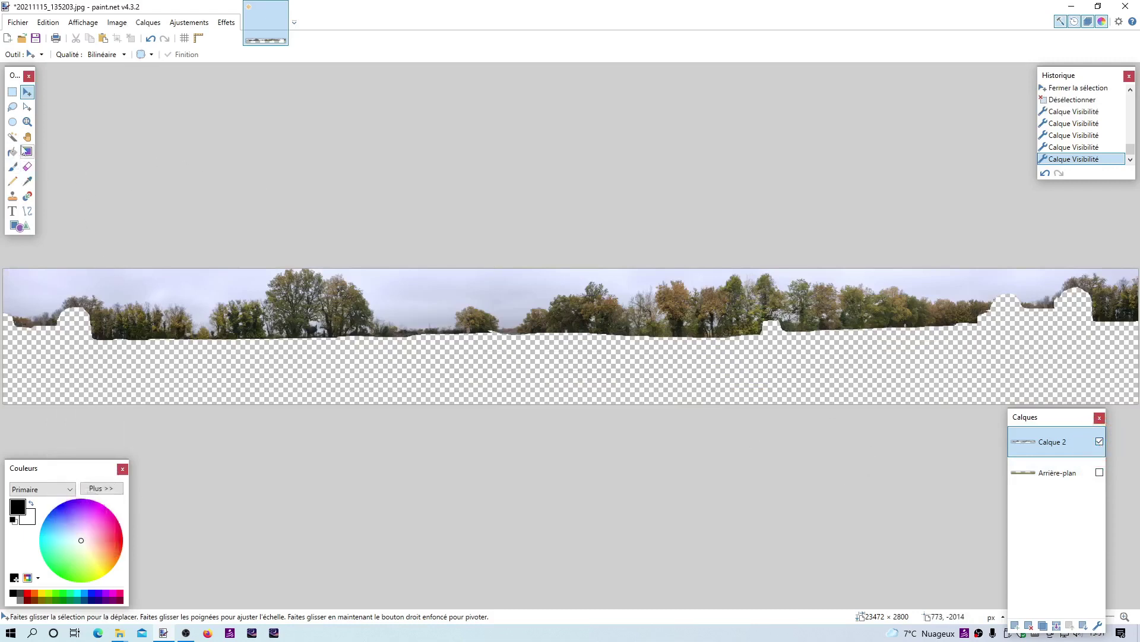
# Select the sky across the whole of Calque 2 with the Magic Wand, raise the tolerance in stages to 55%, and delete it
pyautogui.click(14, 138)
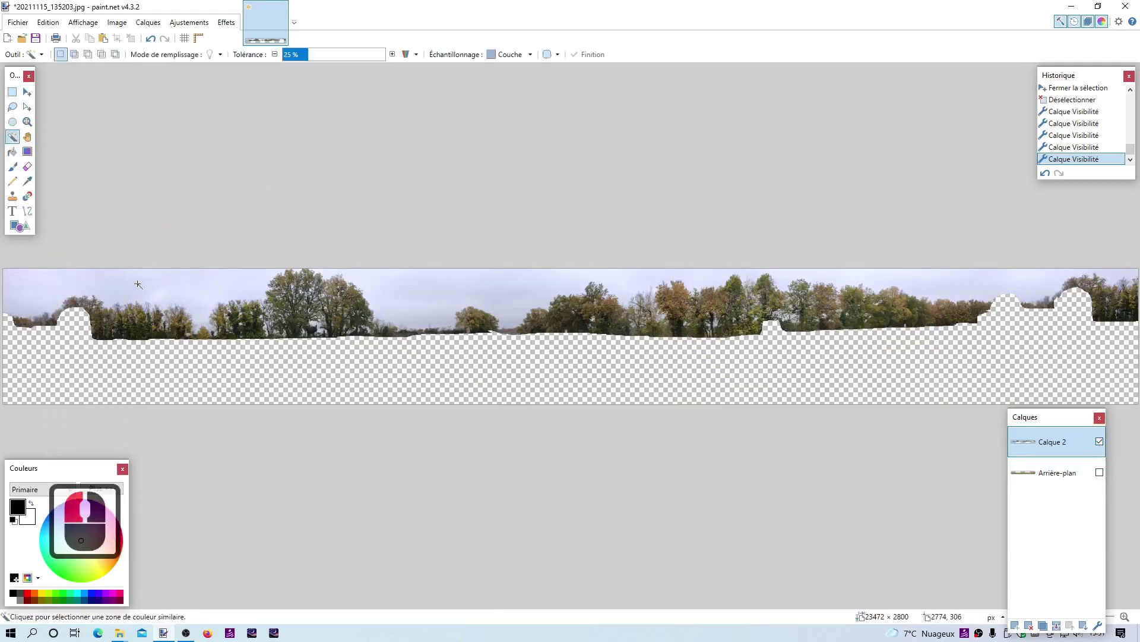
pyautogui.keyDown('shift'); pyautogui.click(204, 284); pyautogui.keyUp('shift')
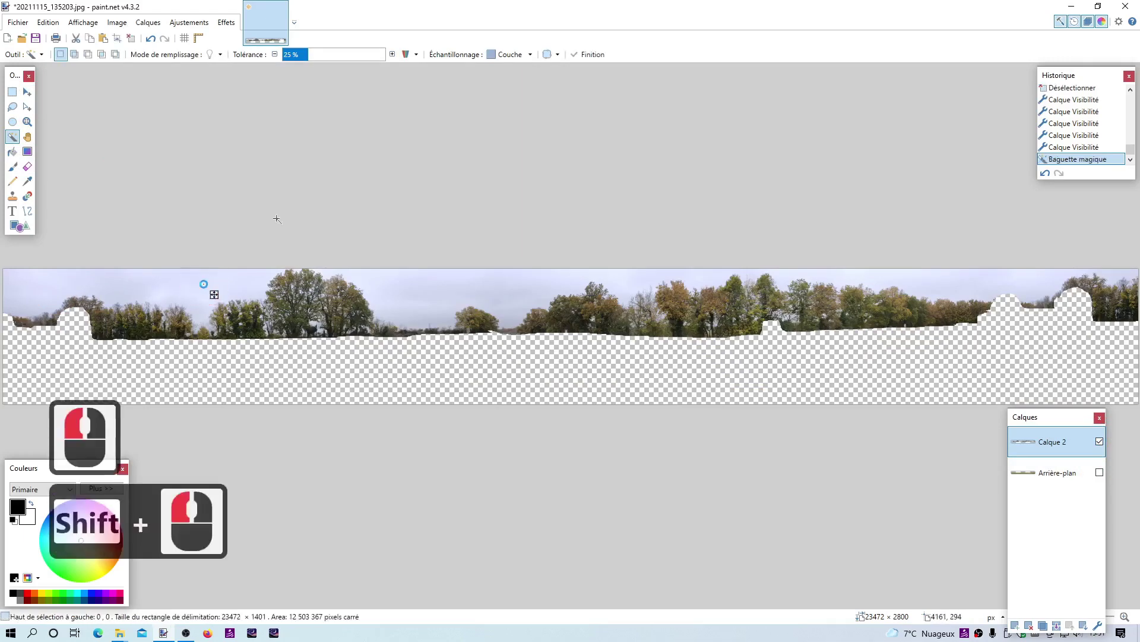
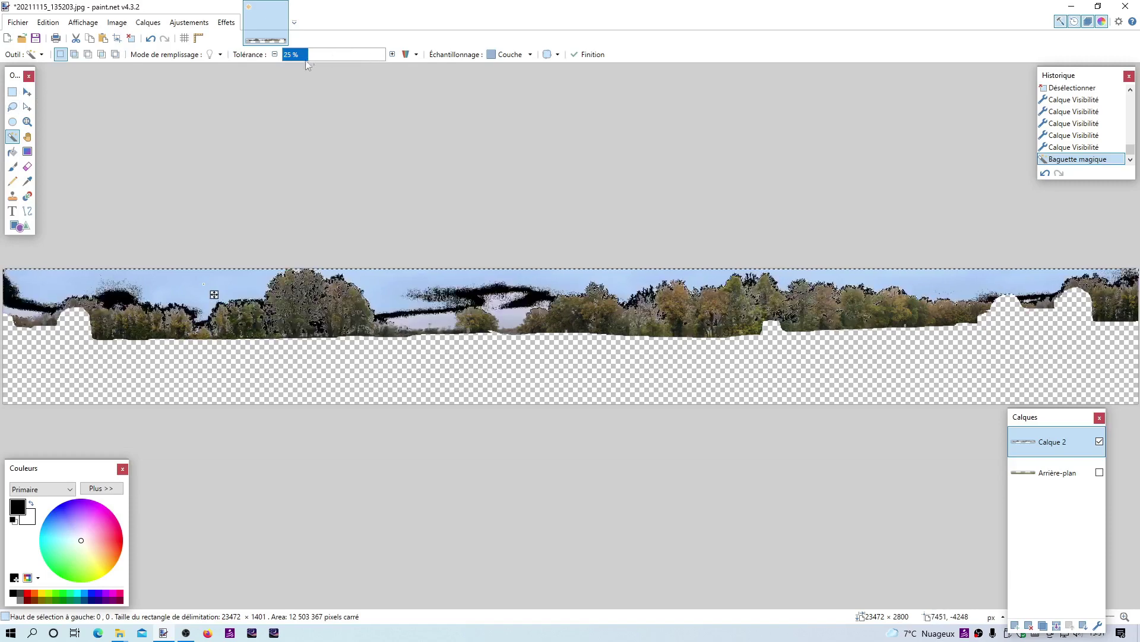
pyautogui.click(312, 57)
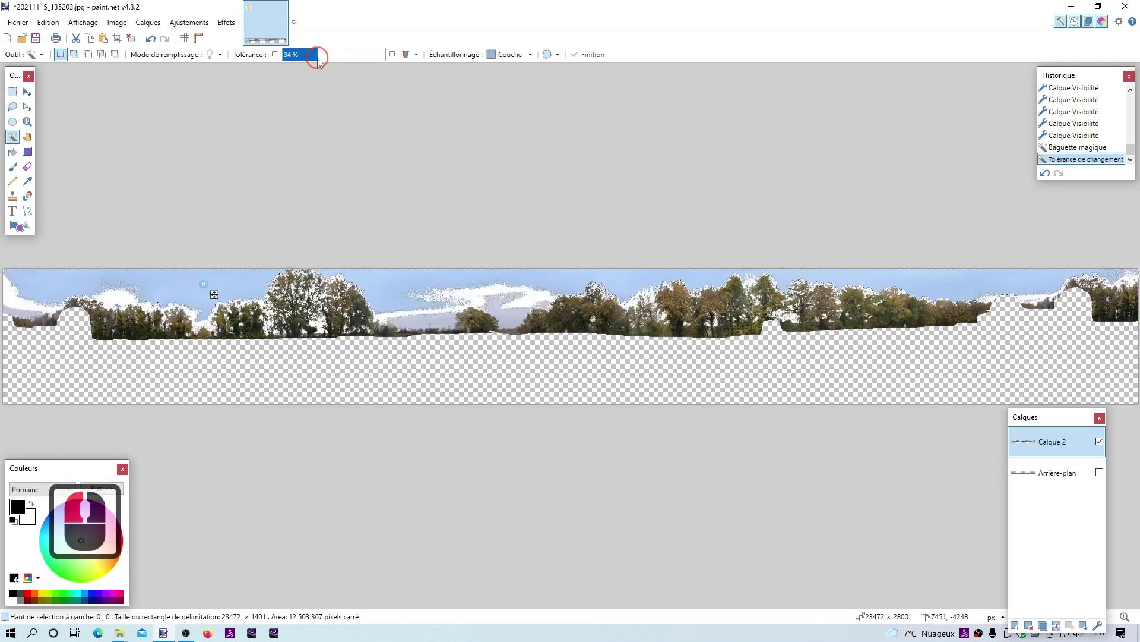
pyautogui.click(323, 58)
pyautogui.click(322, 58)
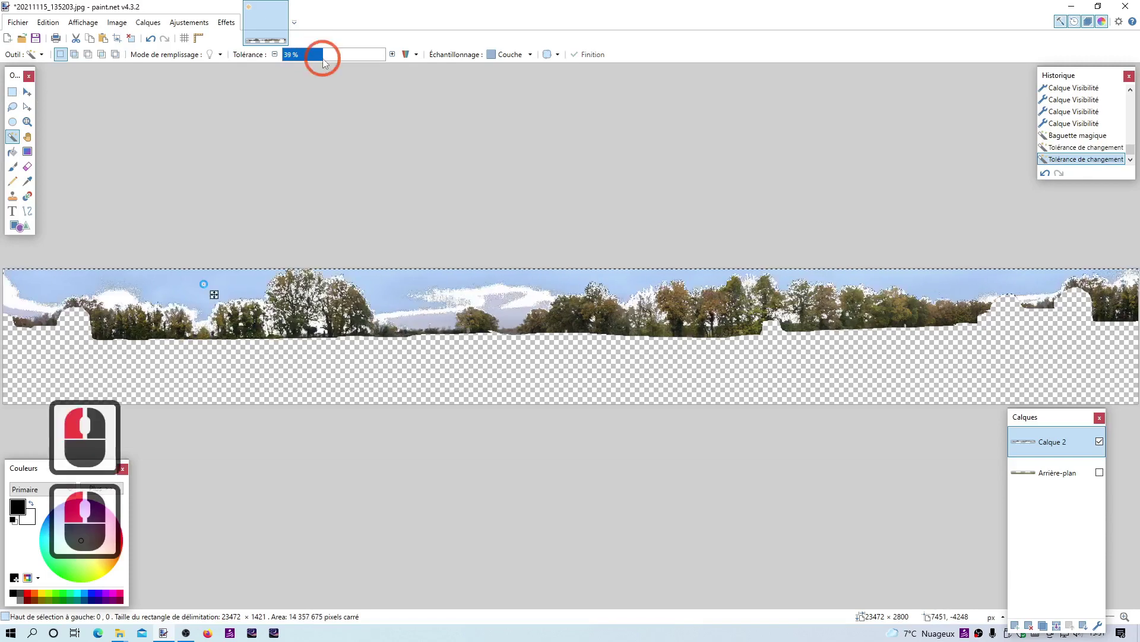
pyautogui.moveTo(323, 59); pyautogui.dragTo(331, 59)
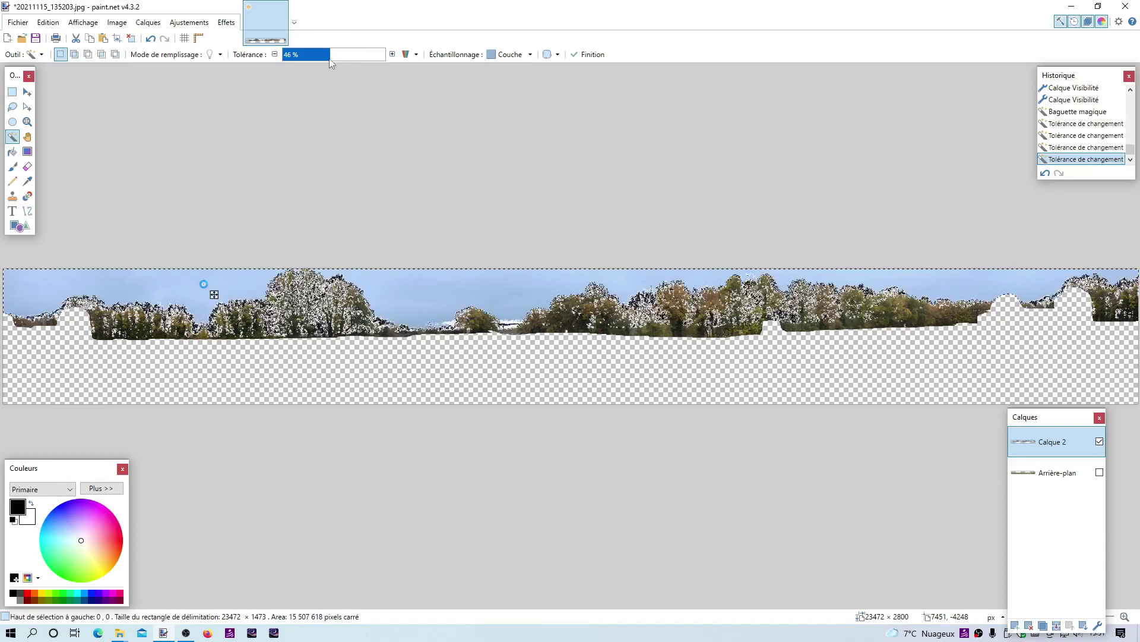
pyautogui.moveTo(334, 58); pyautogui.dragTo(339, 59)
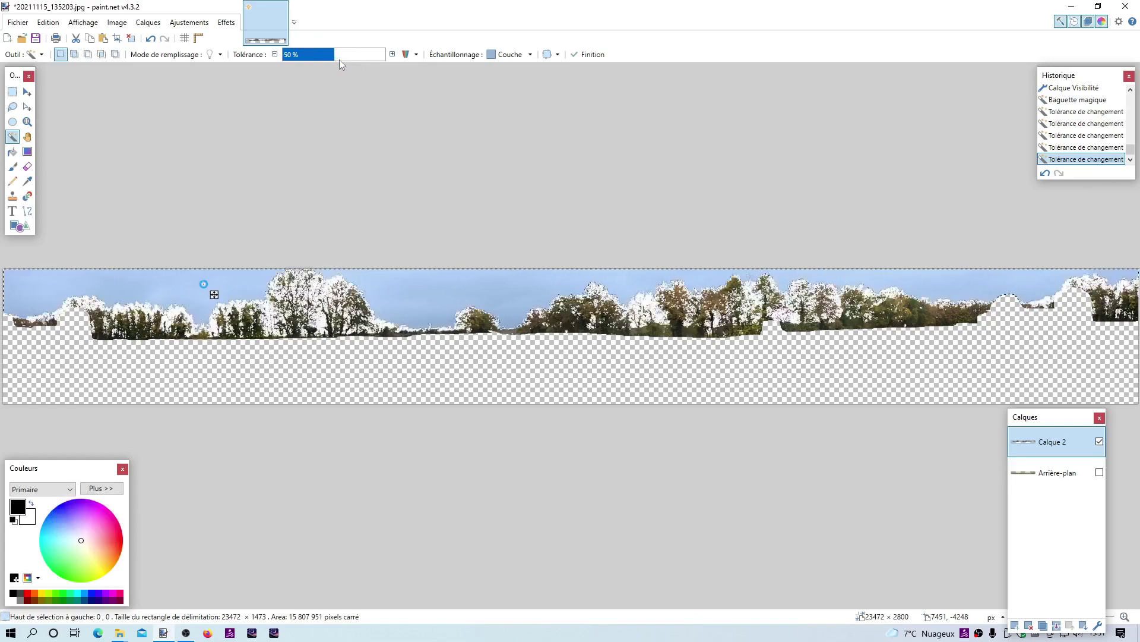
pyautogui.click(340, 59)
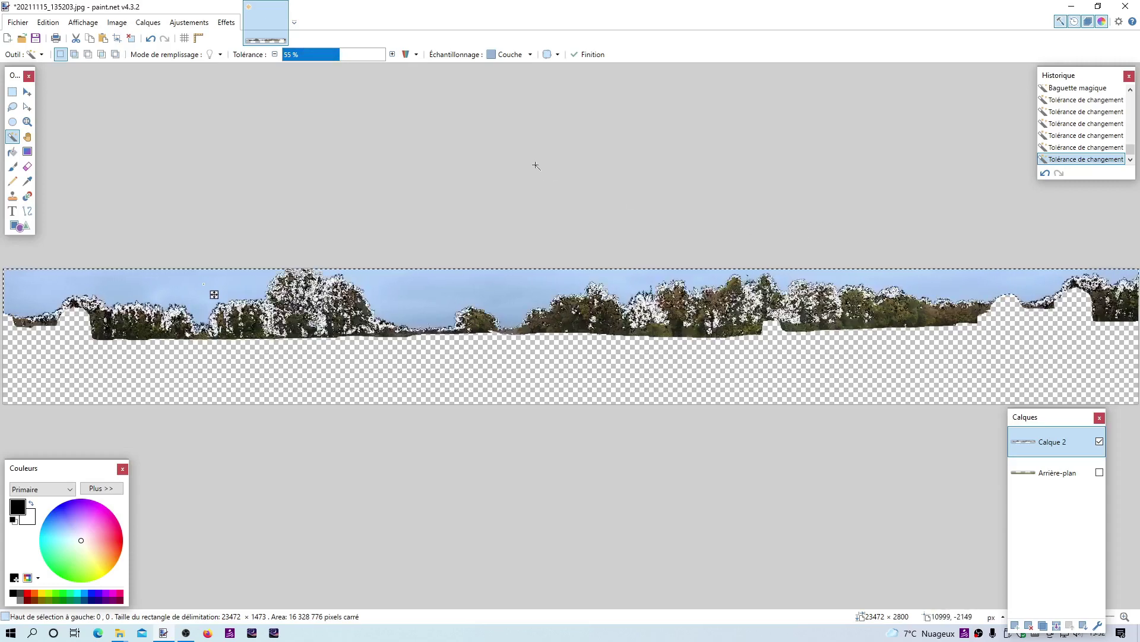
pyautogui.press('Delete')
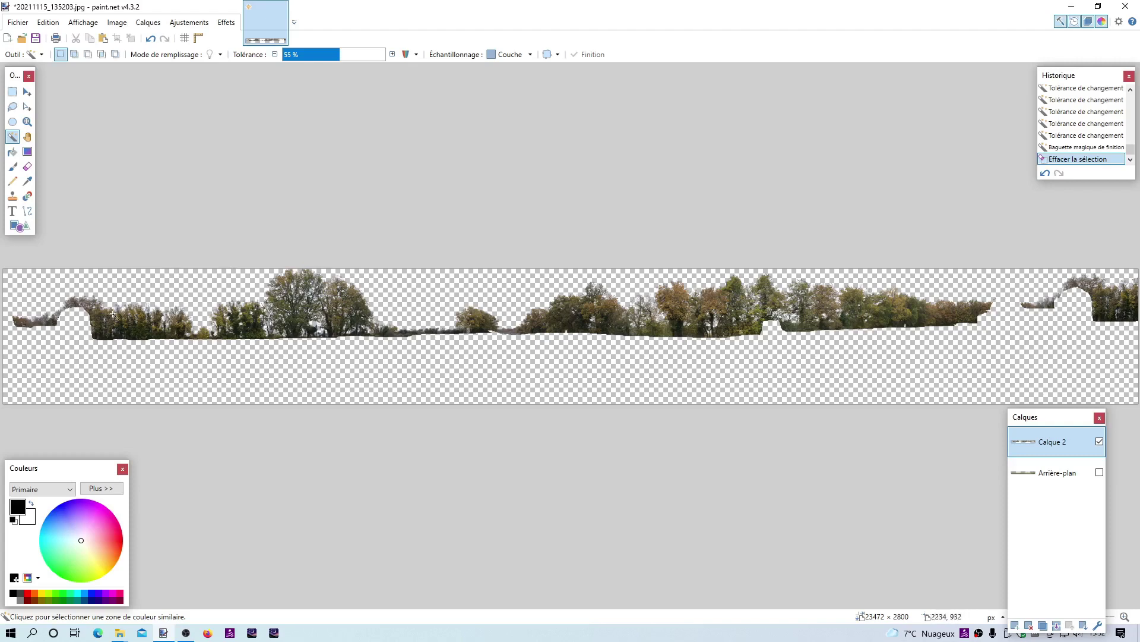
# Add a new layer, fill it with solid black, and place it directly below Calque 2
pyautogui.click(1015, 625)
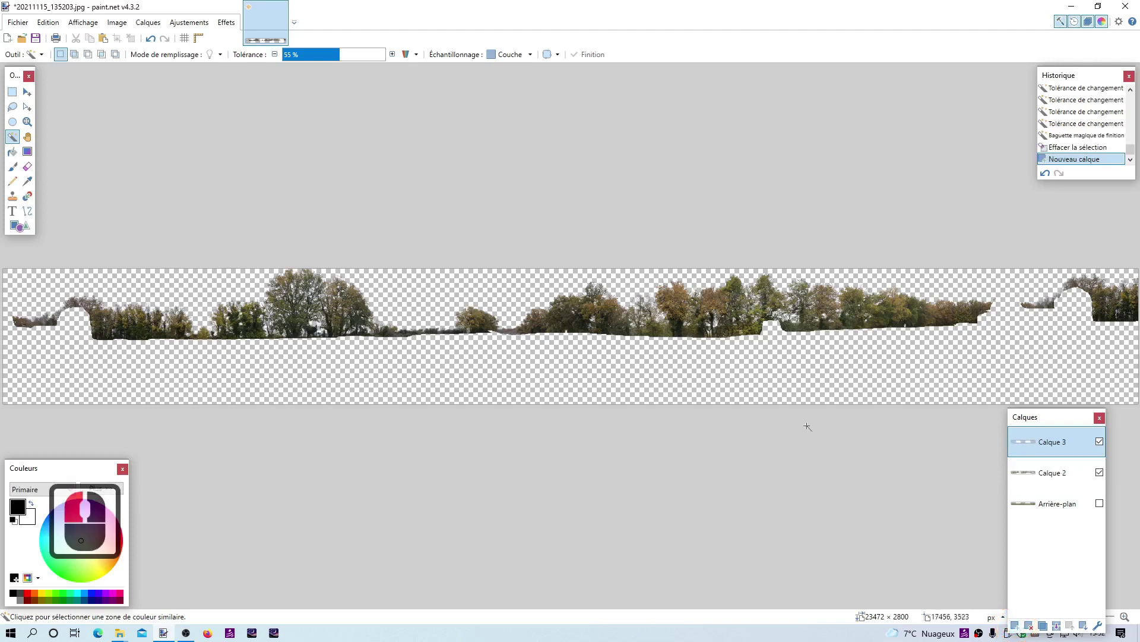
pyautogui.click(1031, 445)
pyautogui.click(13, 152)
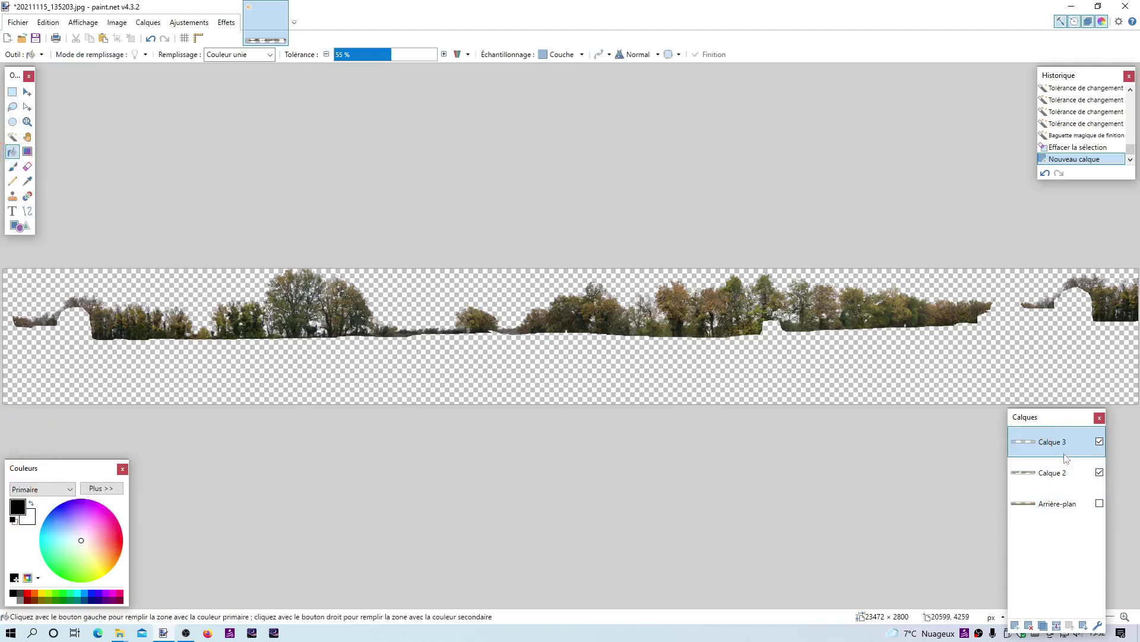
pyautogui.click(495, 371)
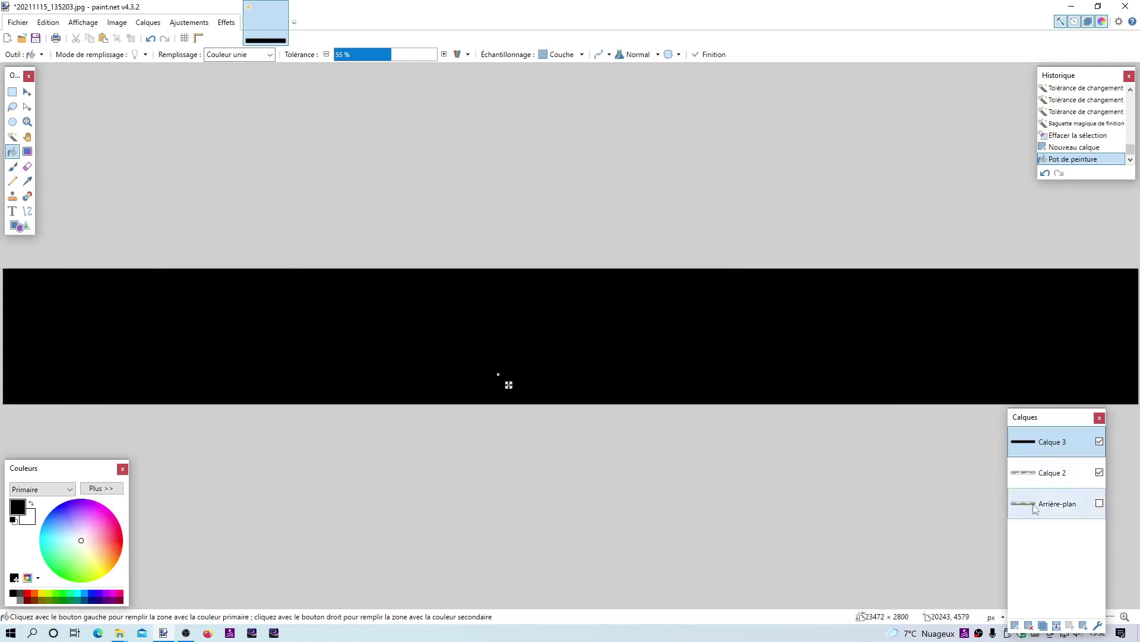
pyautogui.moveTo(1047, 442); pyautogui.dragTo(1047, 480)
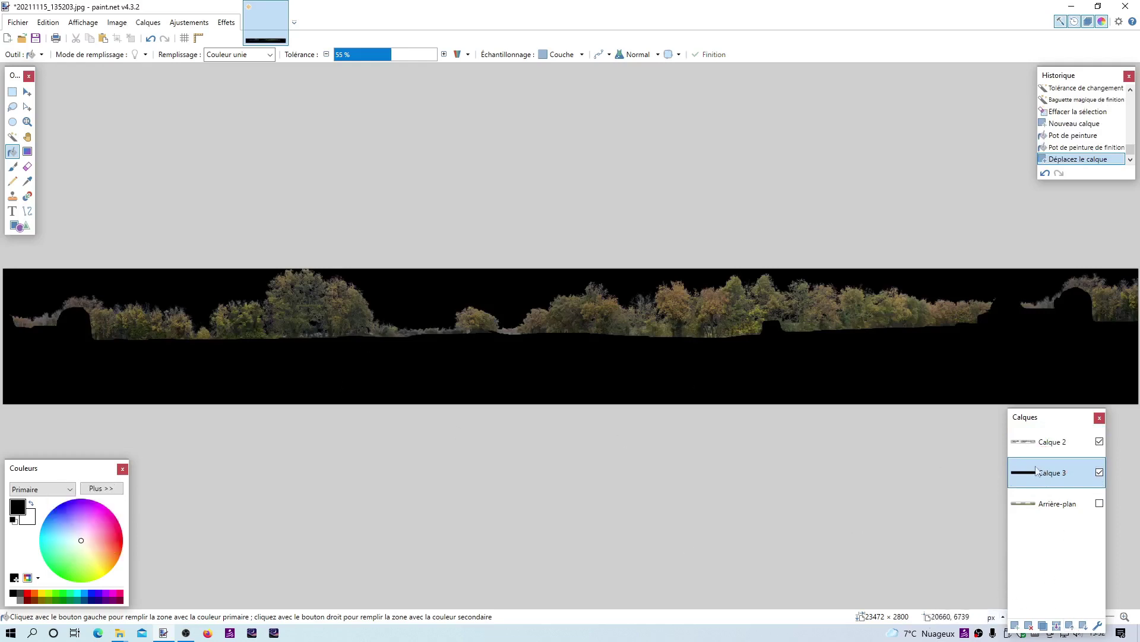
# Examine the cut-out tree edges against the black layer at 100% zoom for leftover sky
pyautogui.moveTo(1067, 421); pyautogui.dragTo(1080, 395)
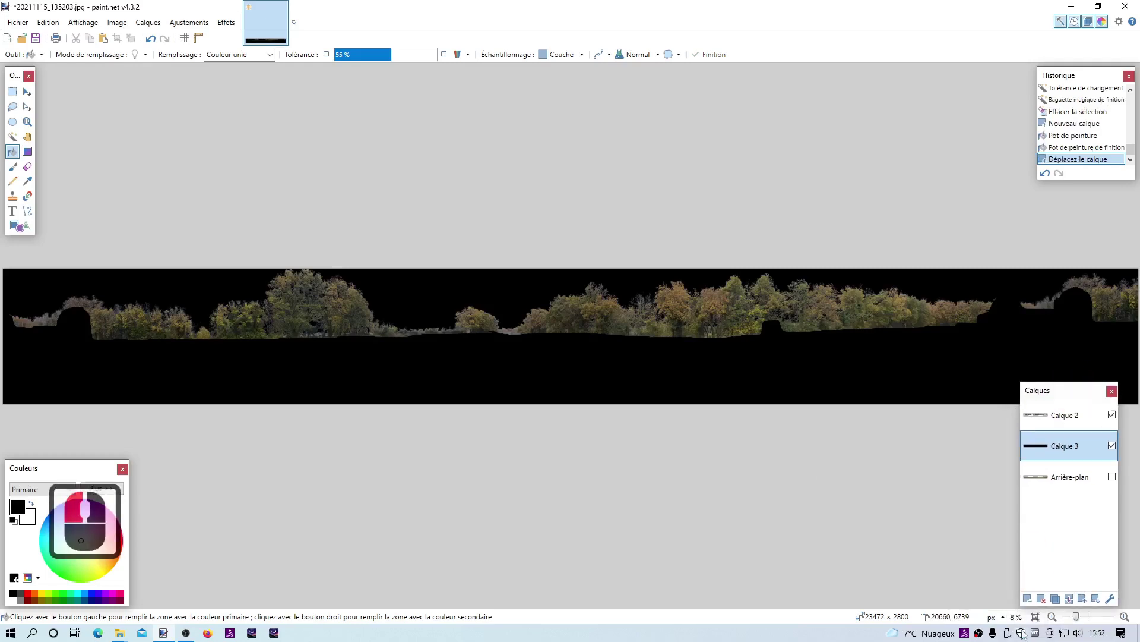
pyautogui.click(1124, 616)
pyautogui.click(1125, 617)
pyautogui.click(1124, 617)
pyautogui.click(1124, 616)
pyautogui.click(1124, 616)
pyautogui.click(1125, 617)
pyautogui.click(1124, 617)
pyautogui.click(1125, 617)
pyautogui.click(1124, 616)
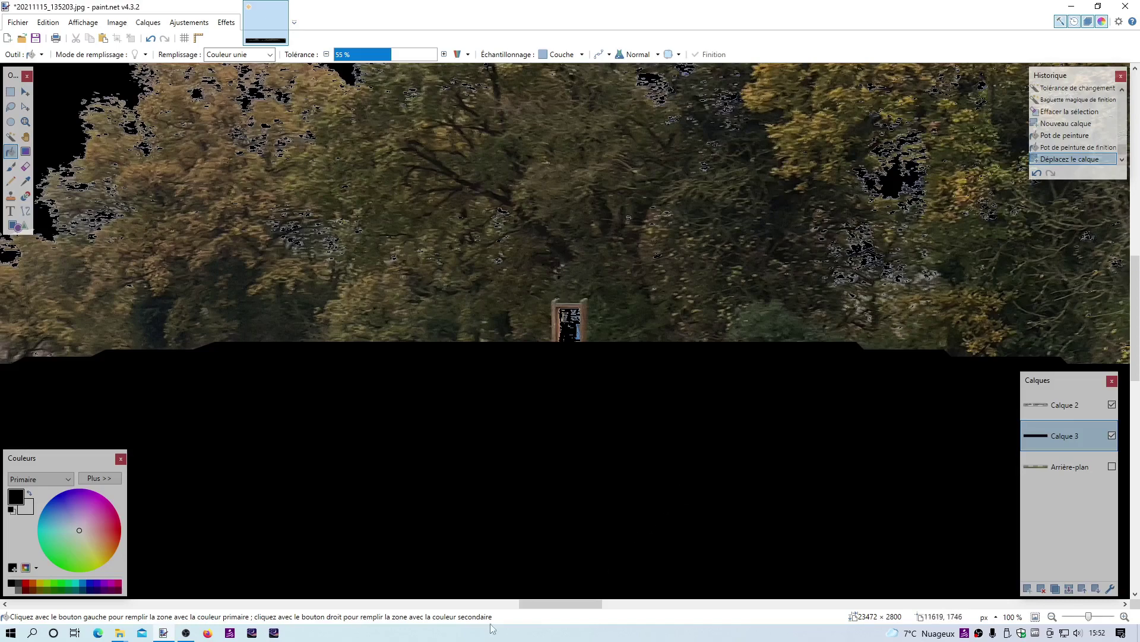
# Examine the bare branches along the cut-out treeline at 400% zoom for leftover sky pixels
pyautogui.moveTo(536, 604); pyautogui.dragTo(382, 606)
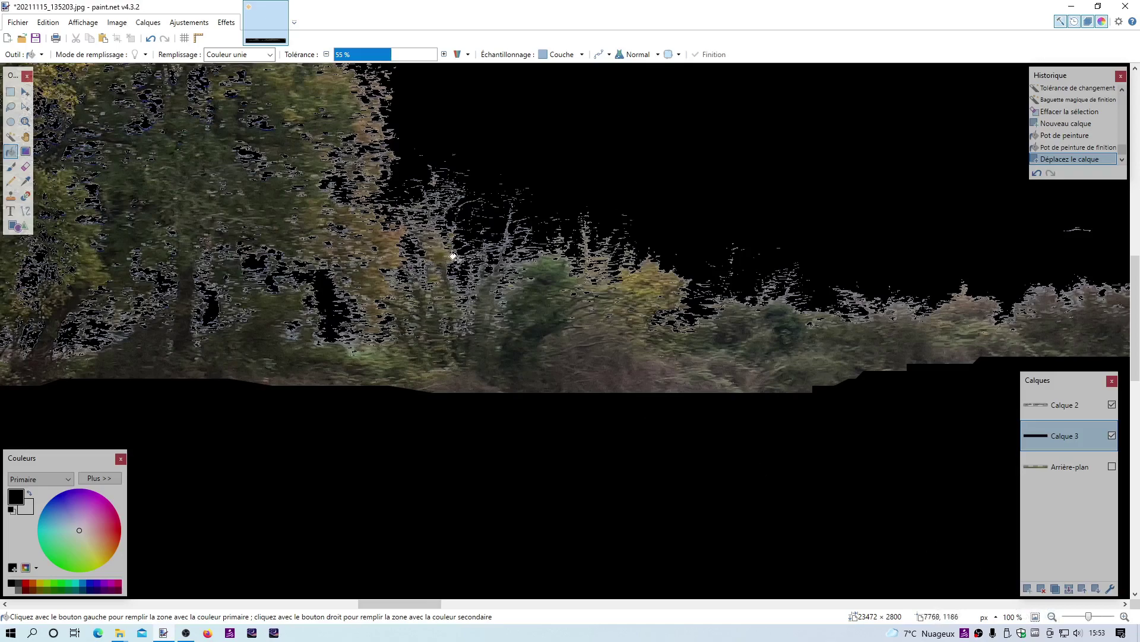
pyautogui.click(1124, 617)
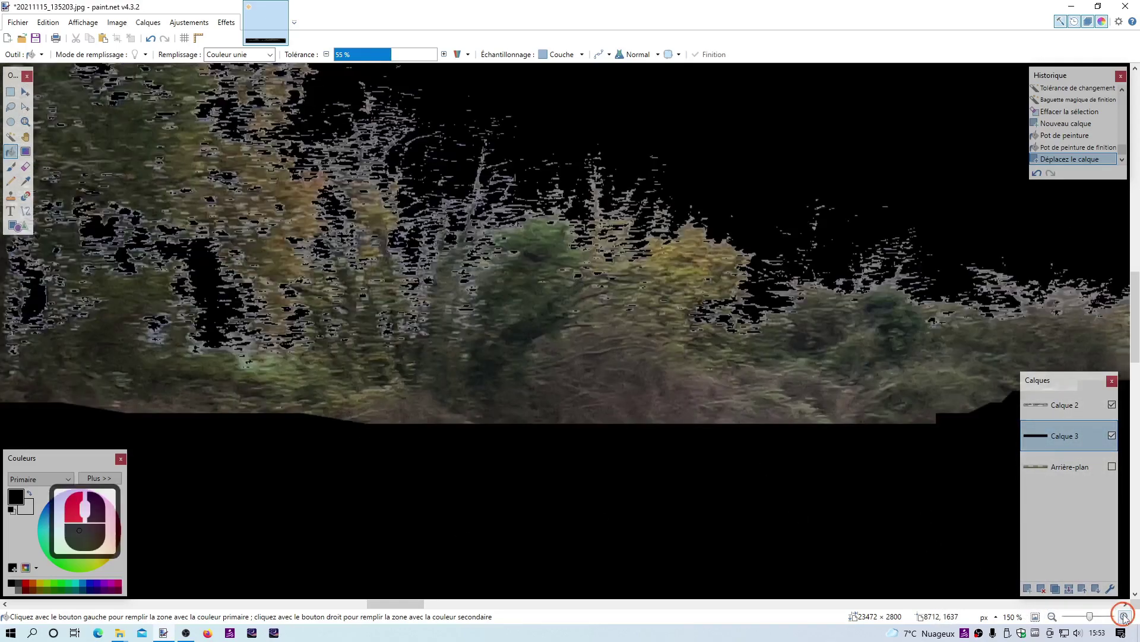
pyautogui.click(1124, 617)
pyautogui.click(1124, 617)
pyautogui.click(1125, 617)
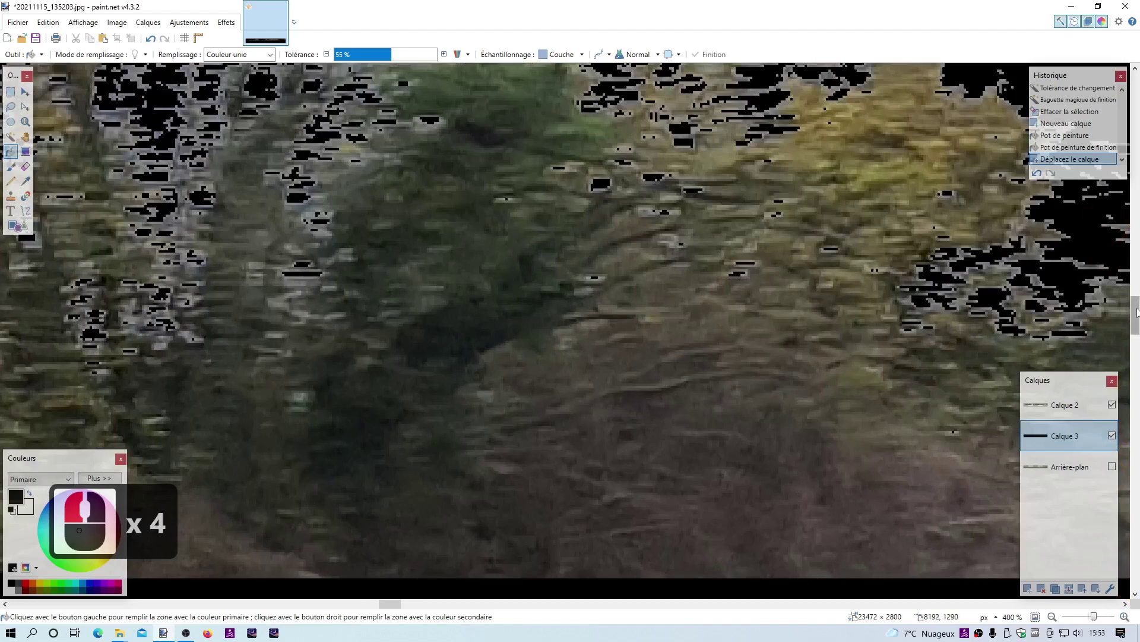
pyautogui.scroll(5, 1122, 270)
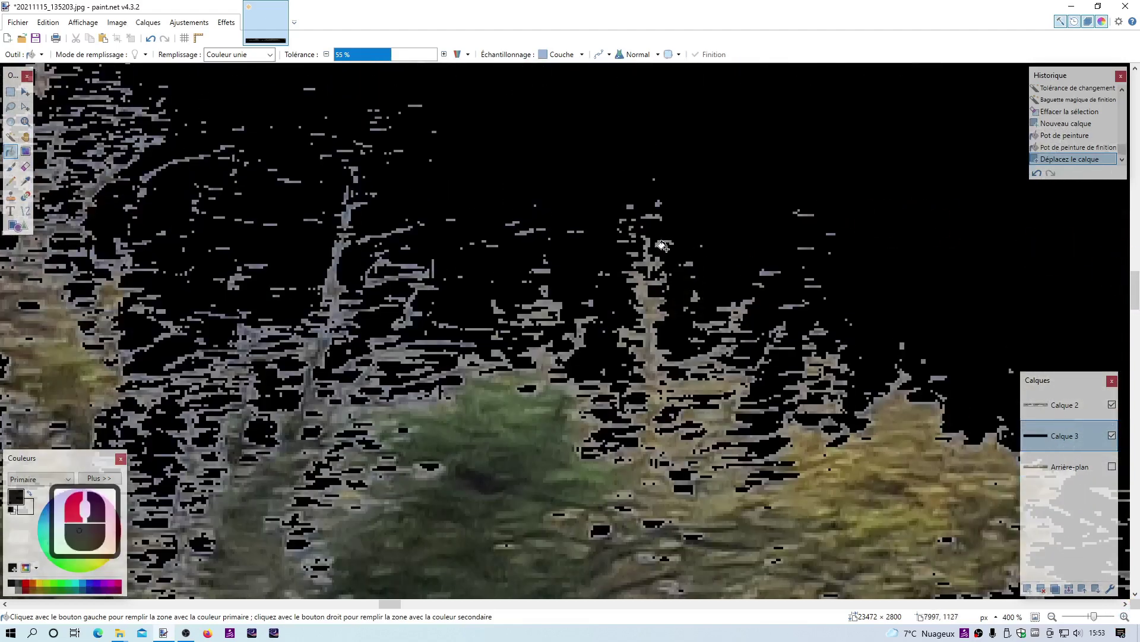
# Try the Magic Wand on the black layer, clear that selection, and make Calque 2 the active layer
pyautogui.click(11, 138)
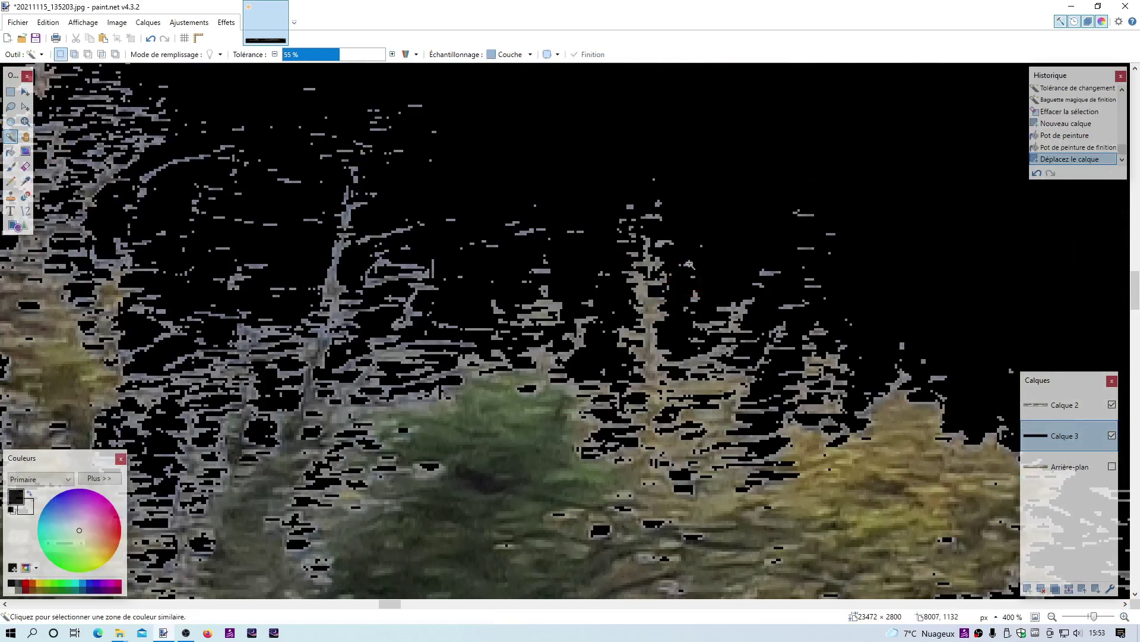
pyautogui.click(689, 264)
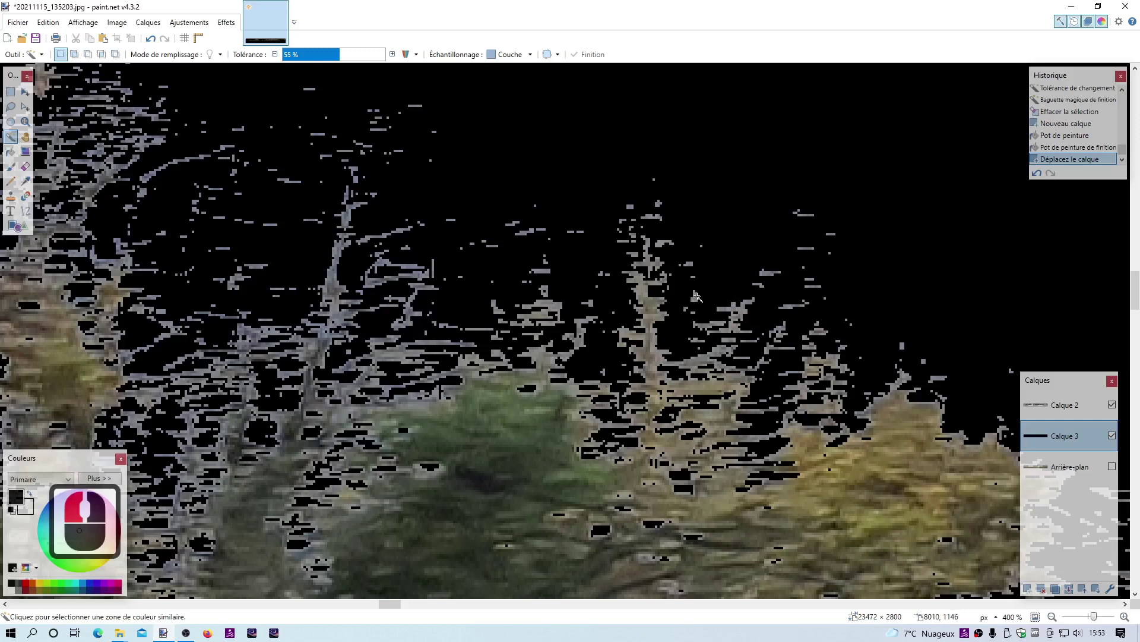
pyautogui.keyDown('shift'); pyautogui.click(695, 295); pyautogui.keyUp('shift')
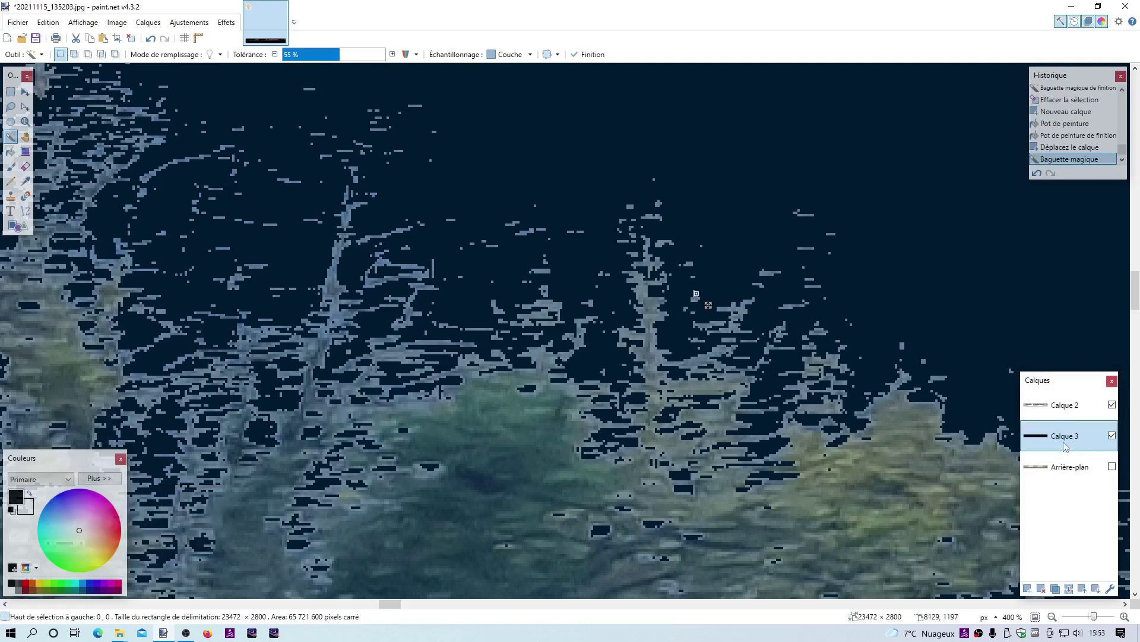
pyautogui.press('Escape')
pyautogui.click(1060, 406)
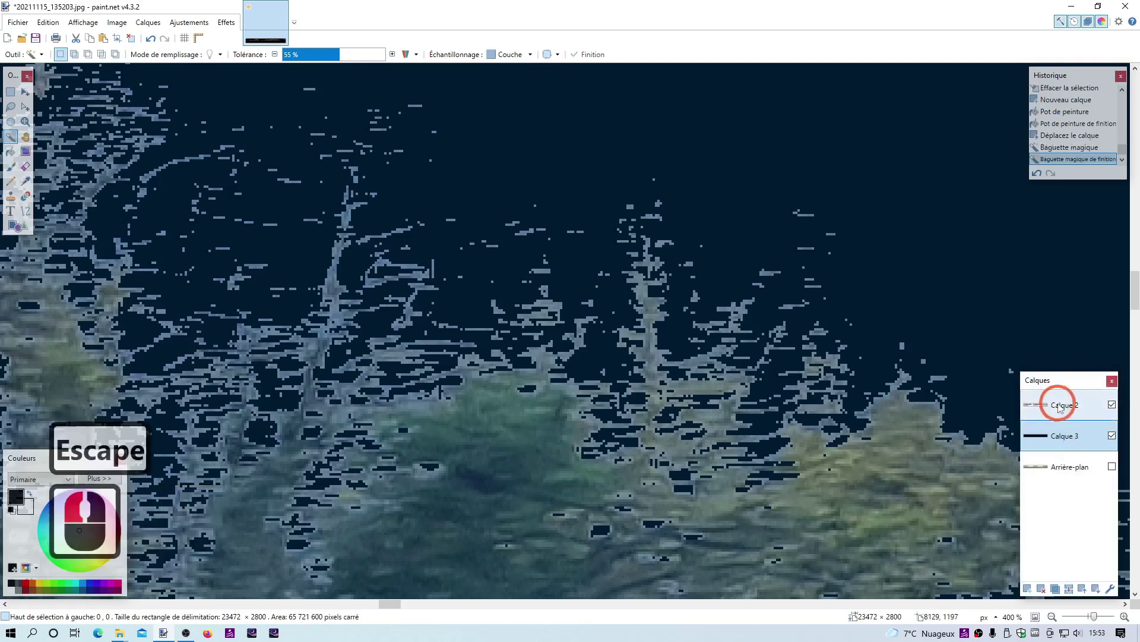
pyautogui.press('Escape')
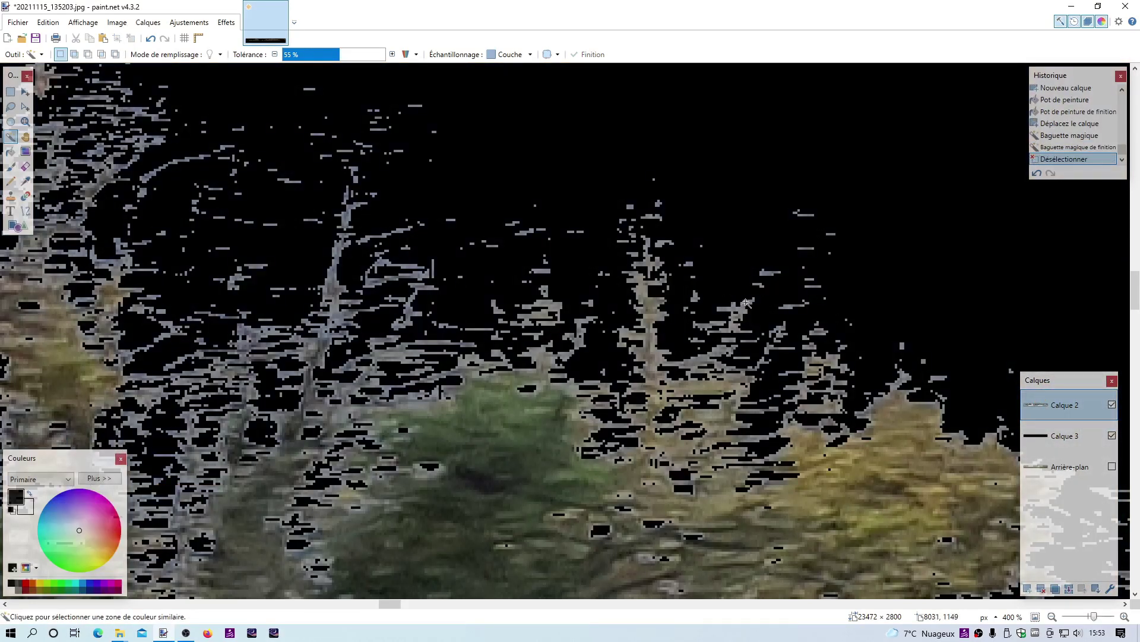
# Select the greyish sky remnants throughout Calque 2 with the Magic Wand and check the selection's extent at 100% zoom
pyautogui.press('shift')
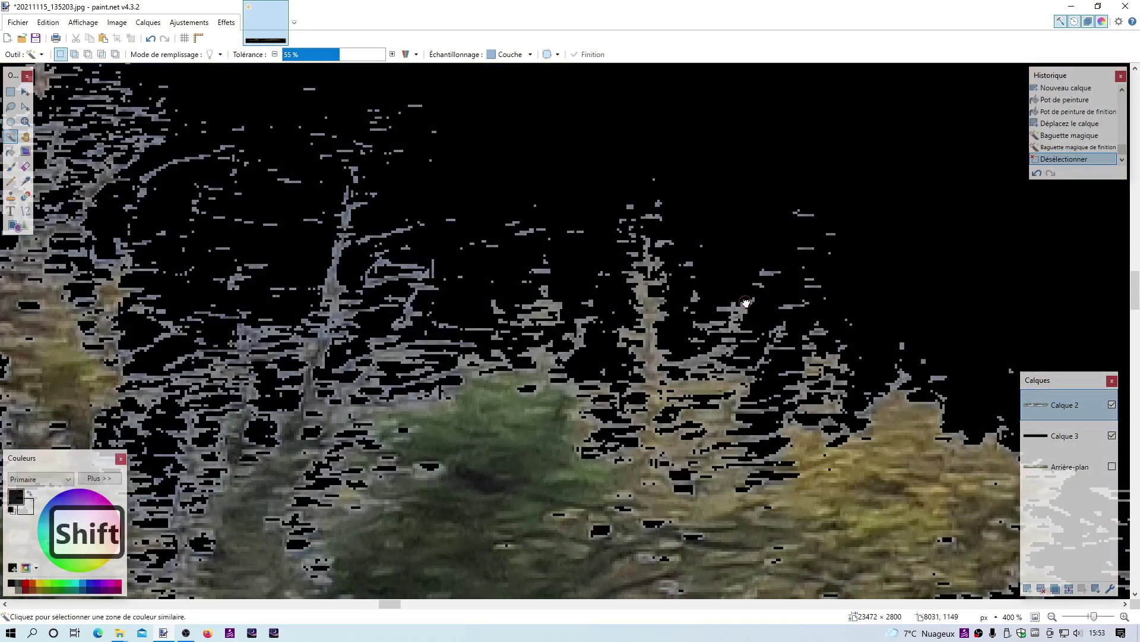
pyautogui.keyDown('shift'); pyautogui.click(747, 303); pyautogui.keyUp('shift')
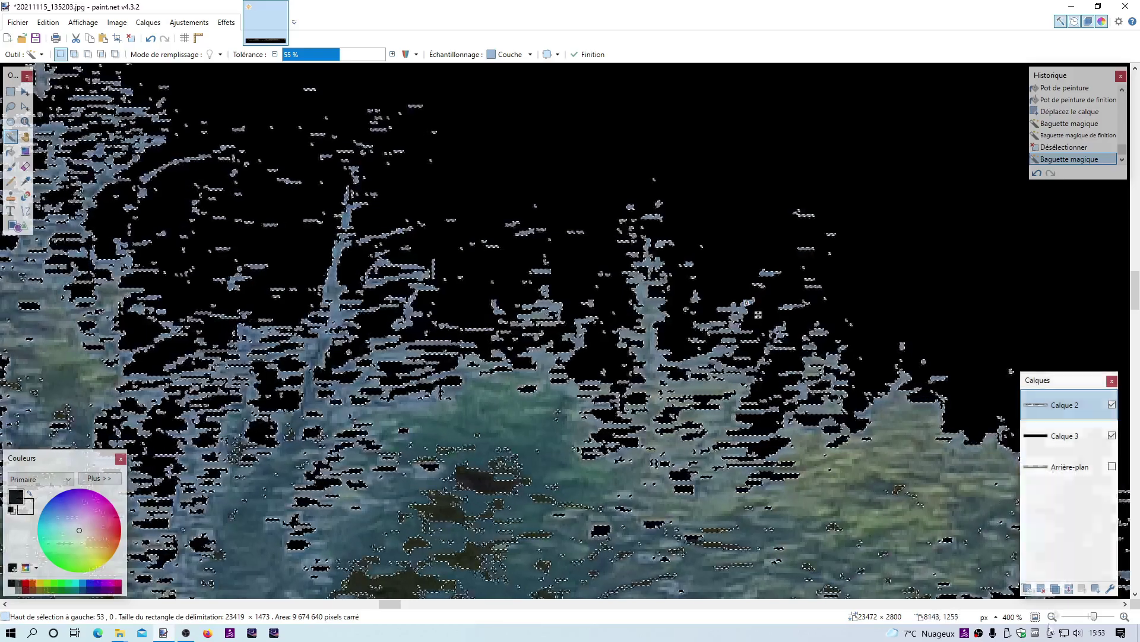
pyautogui.scroll(-7, 602, 186)
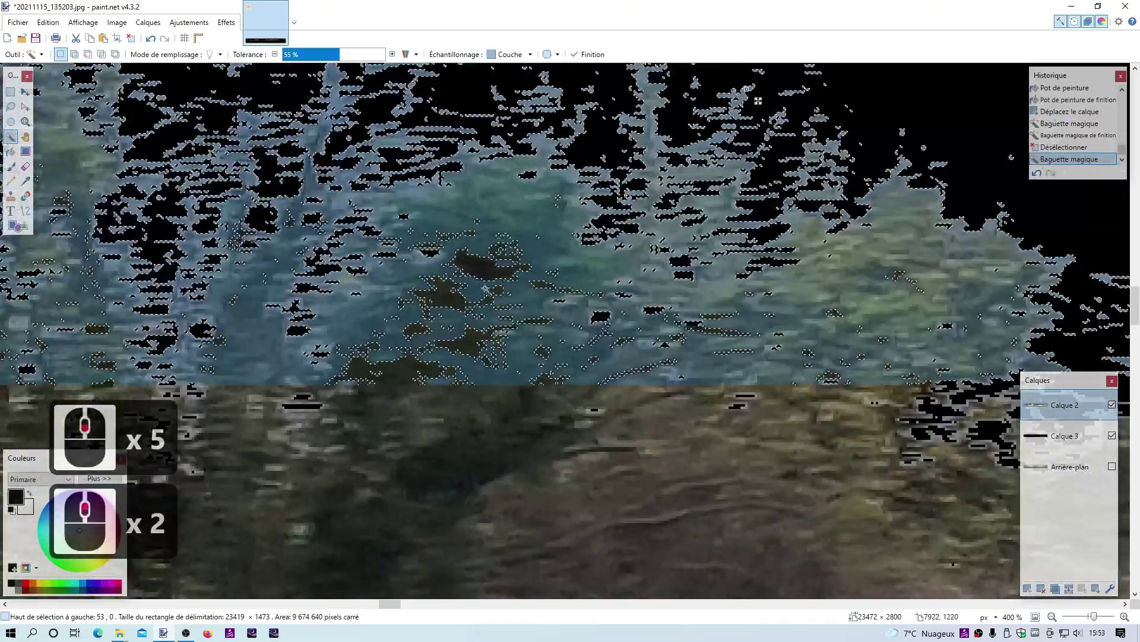
pyautogui.scroll(2, 487, 201)
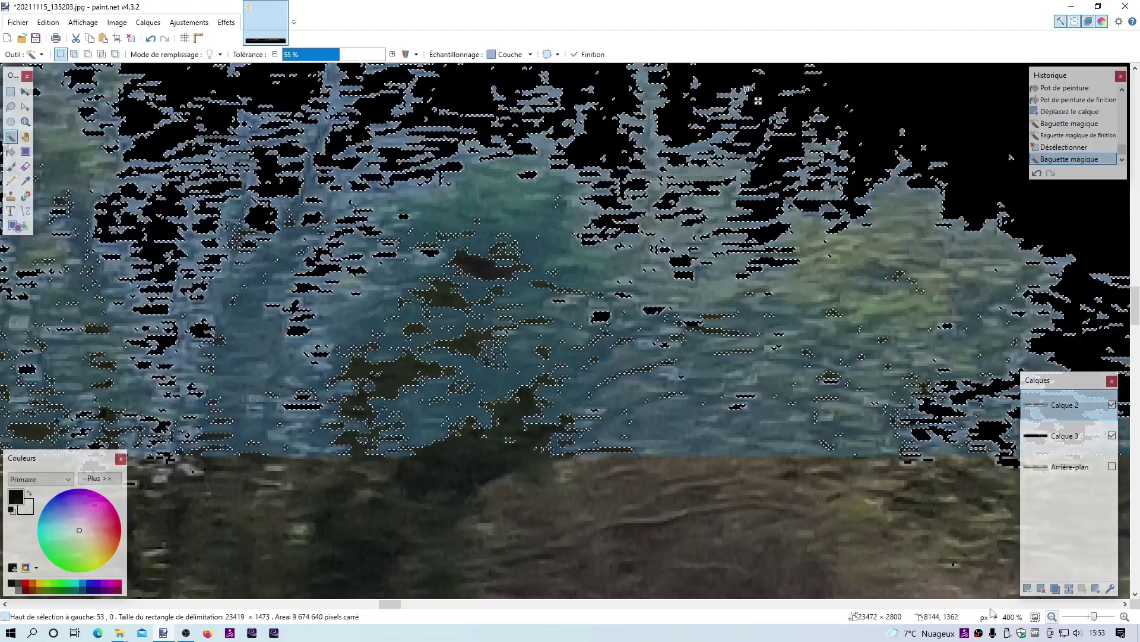
pyautogui.click(1053, 618)
pyautogui.click(1053, 618)
pyautogui.click(1053, 618)
pyautogui.click(1053, 618)
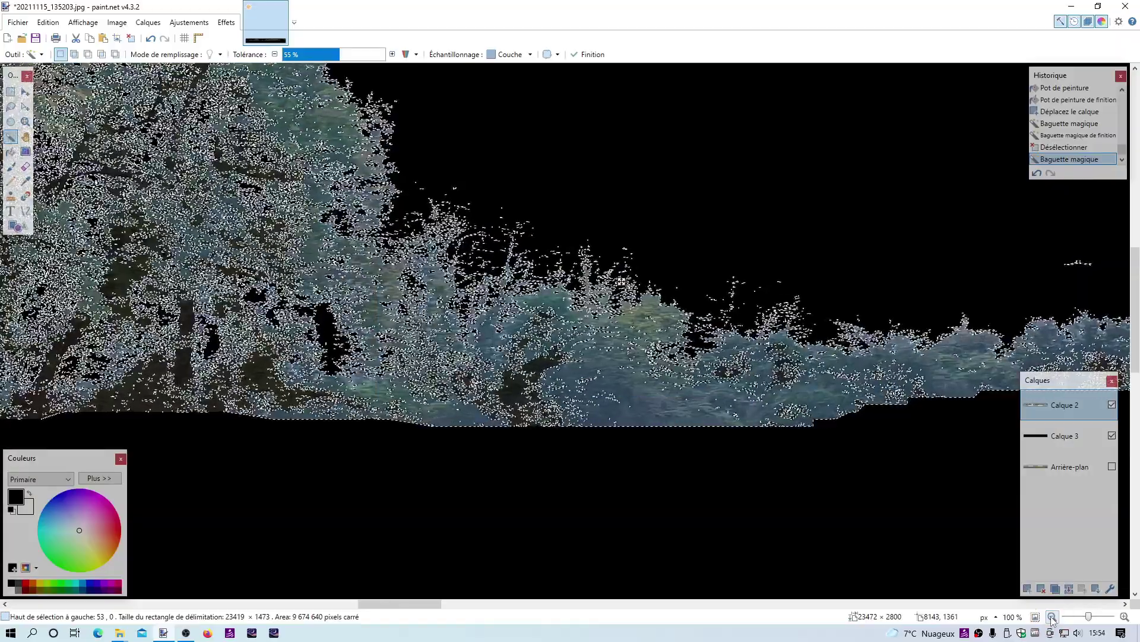
pyautogui.click(186, 633)
pyautogui.click(186, 633)
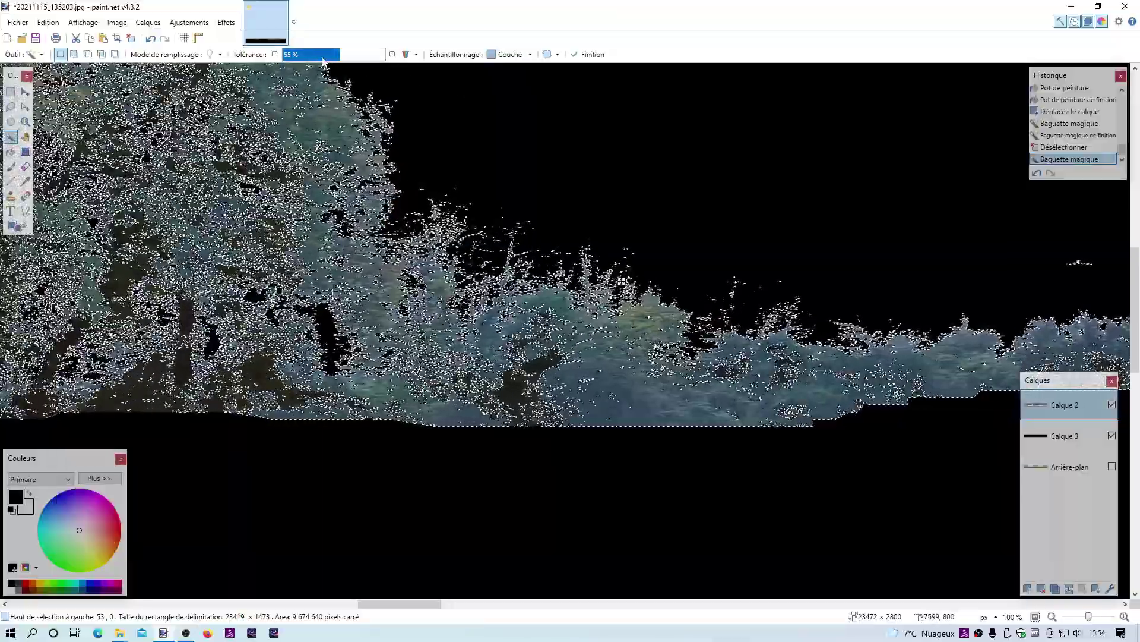
# Lower the Magic Wand tolerance in stages to 25% and delete the selected sky remnants from Calque 2
pyautogui.click(322, 54)
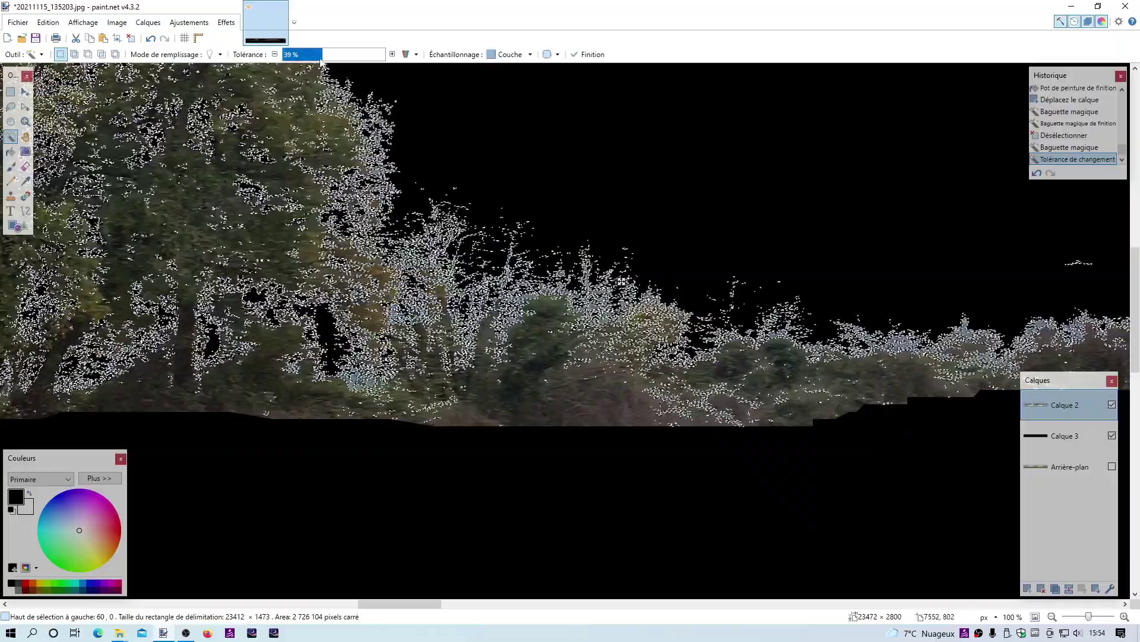
pyautogui.click(319, 54)
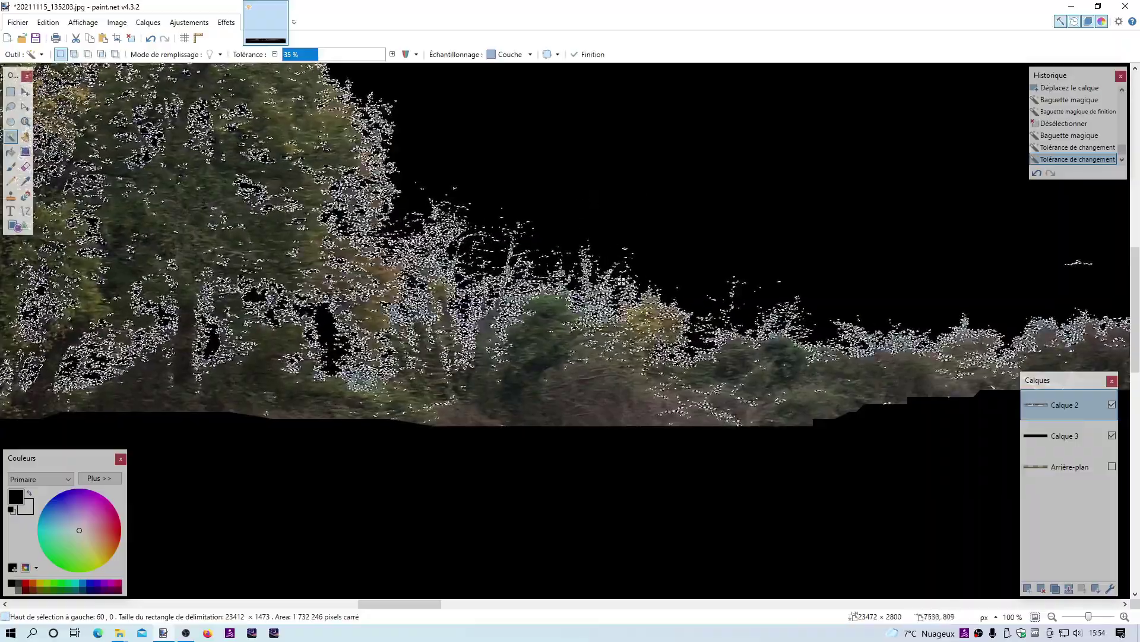
pyautogui.click(313, 56)
pyautogui.click(528, 141)
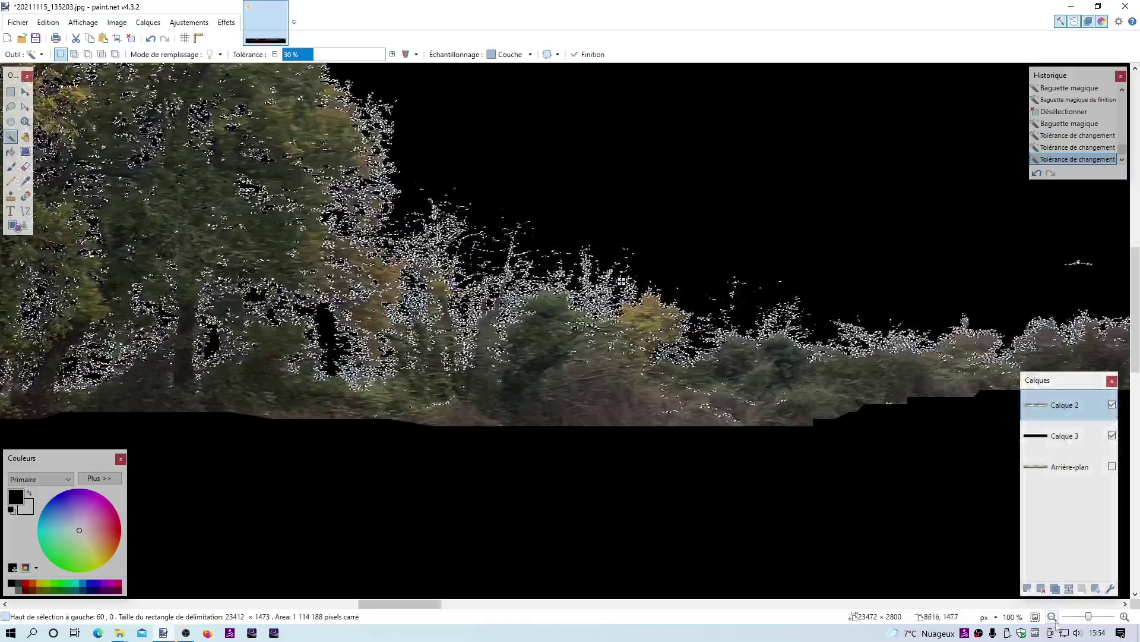
pyautogui.click(1053, 618)
pyautogui.click(1053, 619)
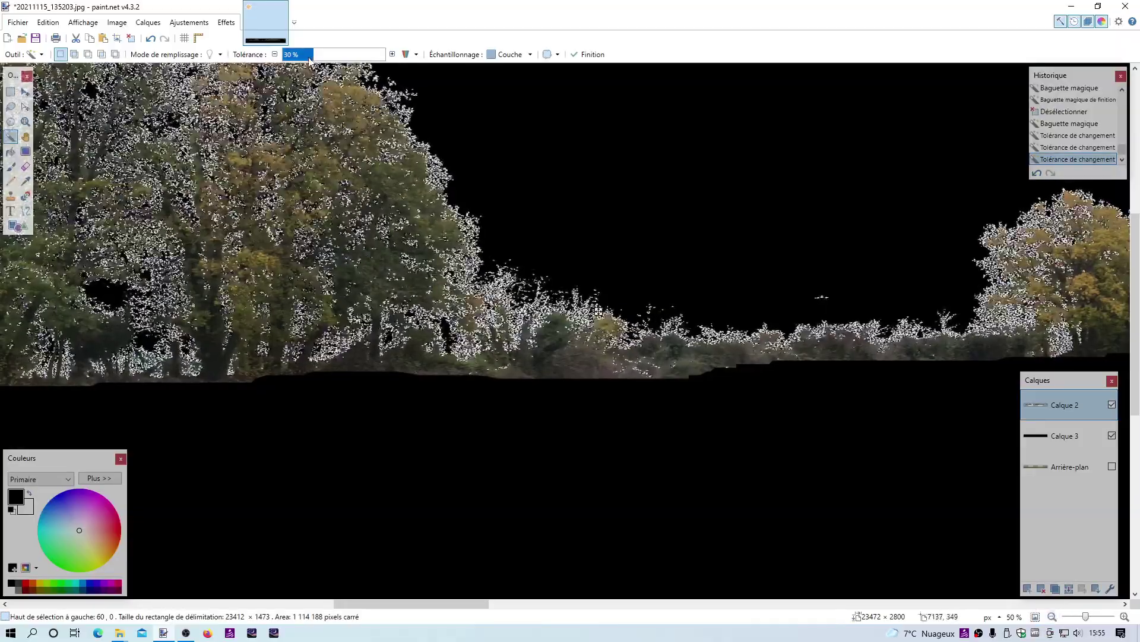
pyautogui.click(308, 54)
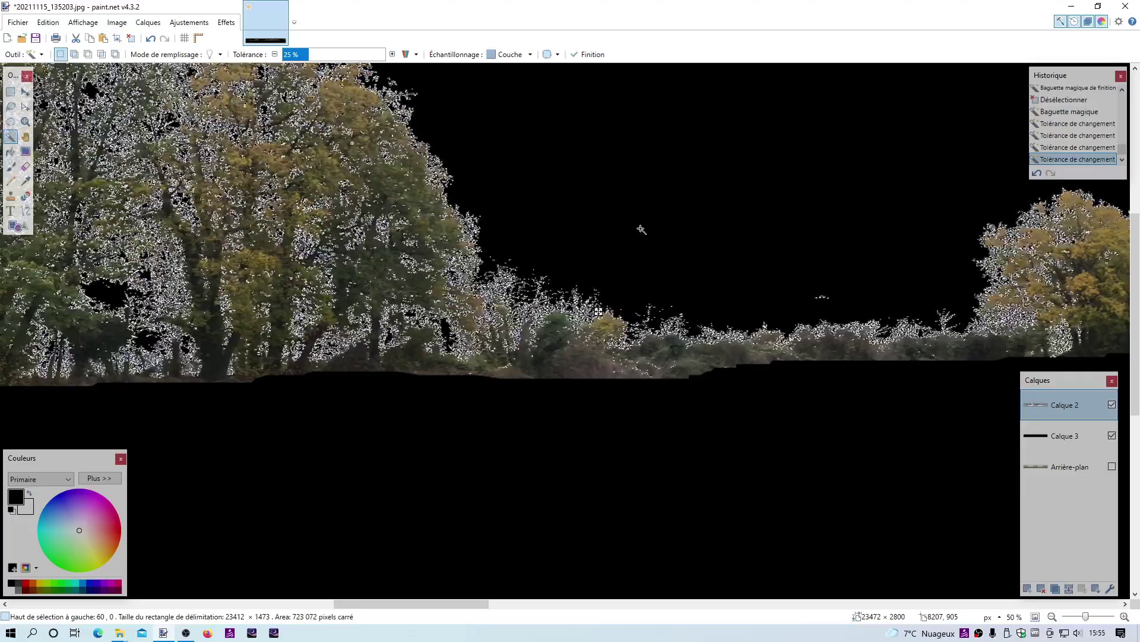
pyautogui.press('Delete')
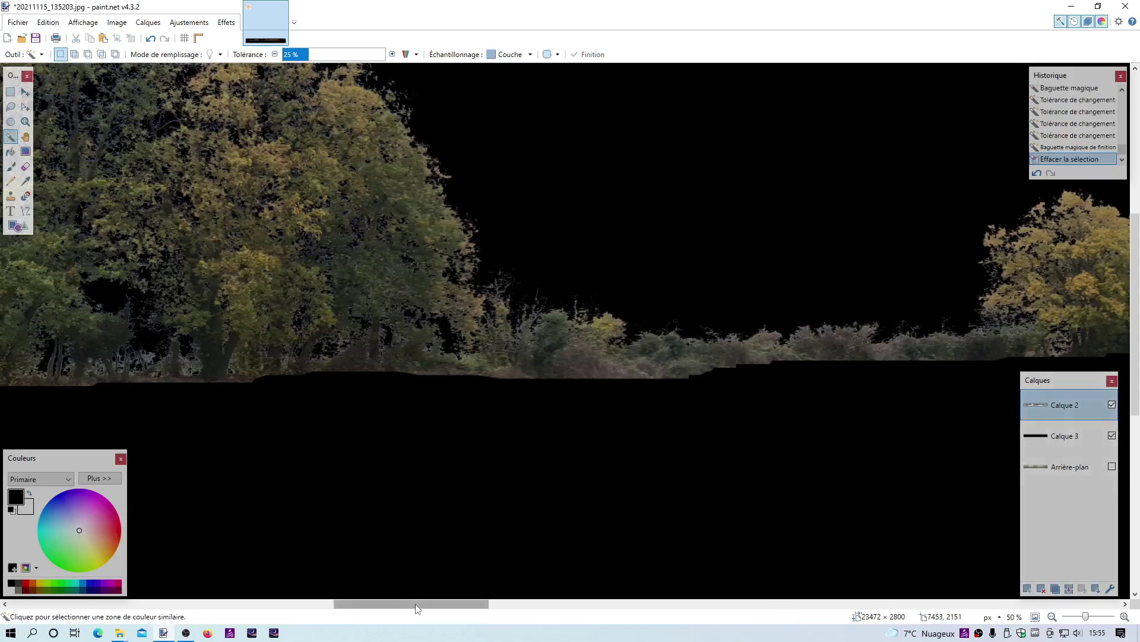
# Check the cleaned treeline, place the black Calque 3 beneath Arrière-plan, and make Arrière-plan visible
pyautogui.moveTo(417, 607); pyautogui.dragTo(252, 606)
pyautogui.moveTo(276, 606); pyautogui.dragTo(604, 630)
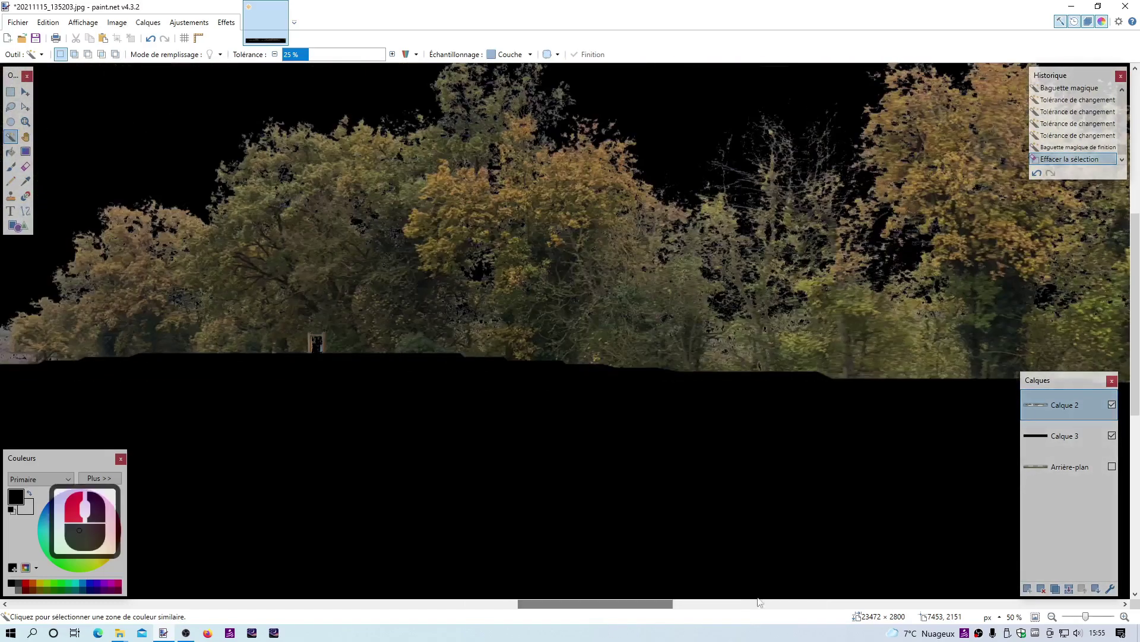
pyautogui.moveTo(1066, 435); pyautogui.dragTo(1065, 475)
pyautogui.click(1112, 435)
pyautogui.click(1112, 435)
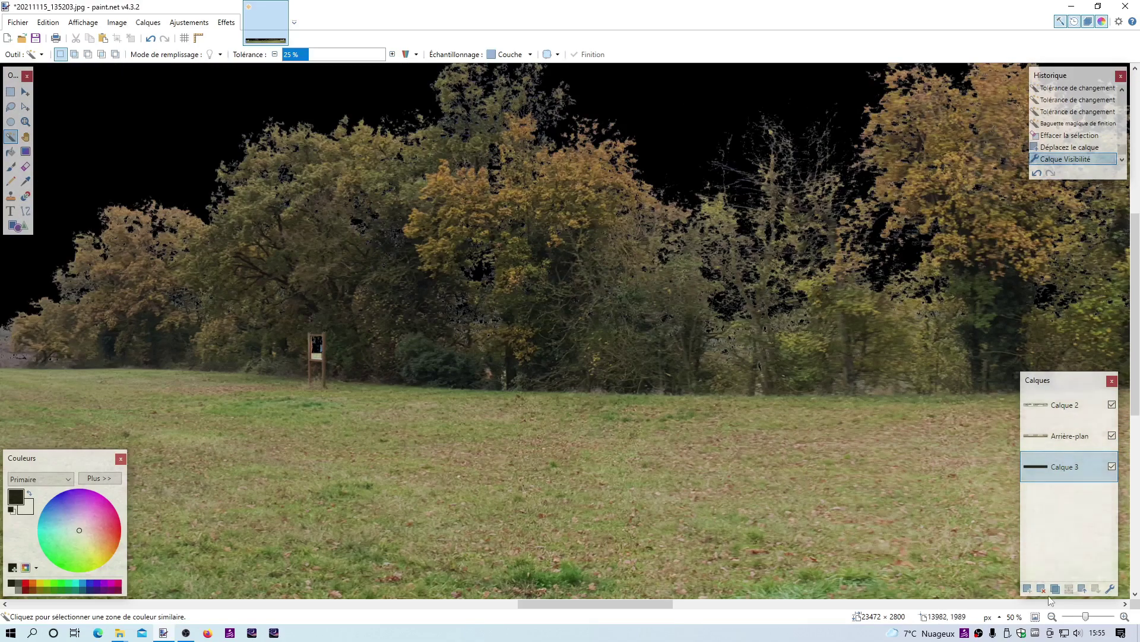
# Check the whole panorama against the black layer at 7% zoom and hide Calque 3
pyautogui.click(1052, 617)
pyautogui.click(1052, 616)
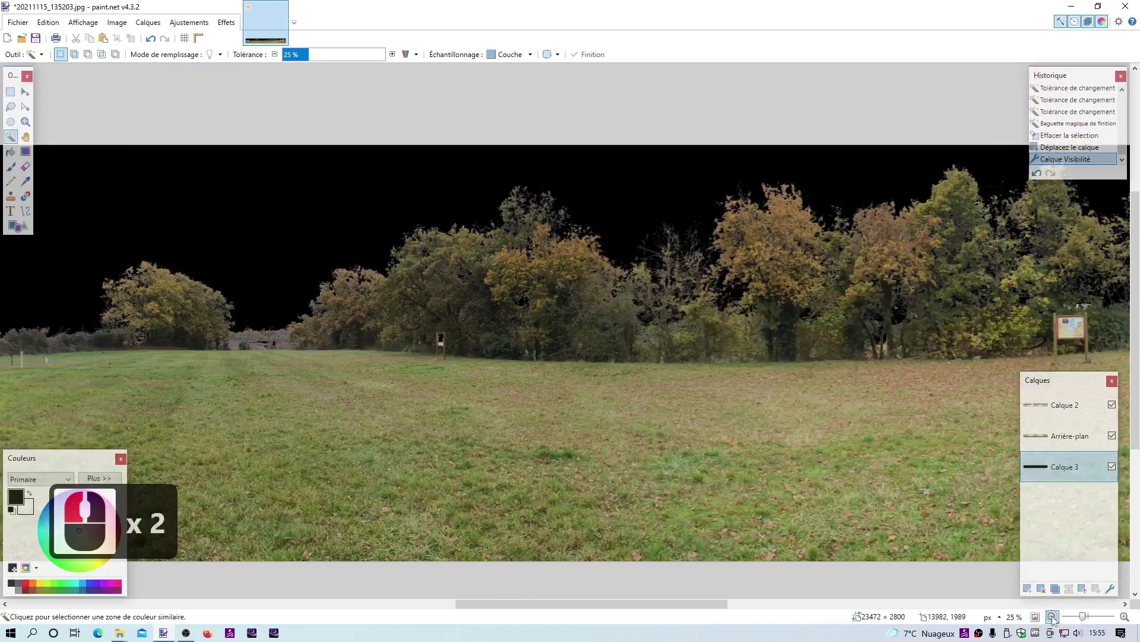
pyautogui.click(1052, 616)
pyautogui.click(1052, 616)
pyautogui.click(1052, 616)
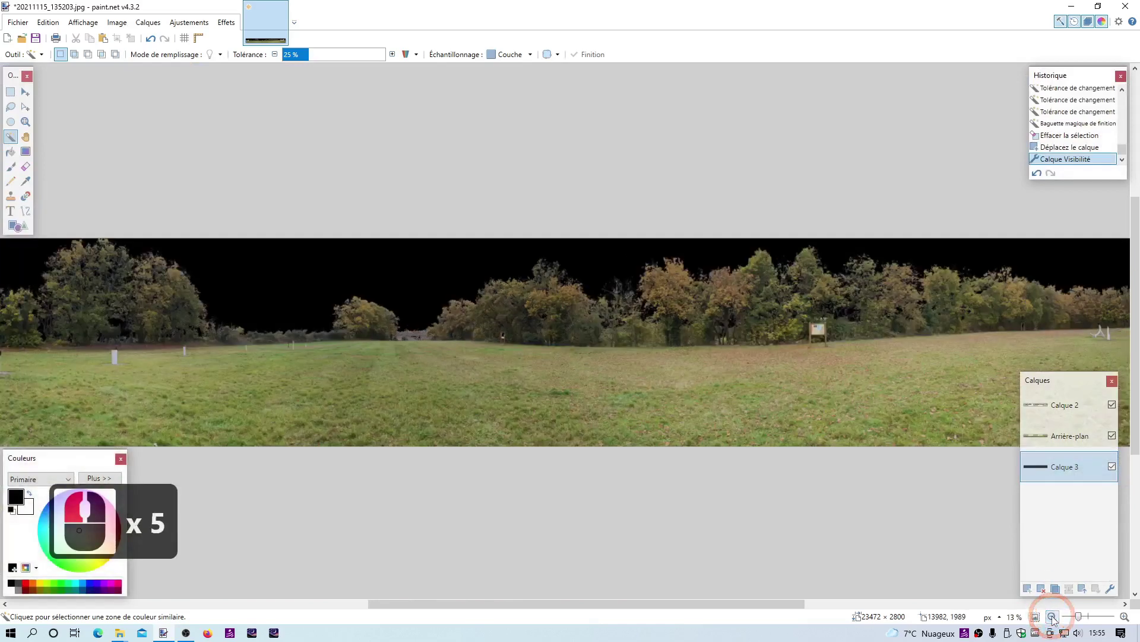
pyautogui.click(1052, 617)
pyautogui.click(1052, 617)
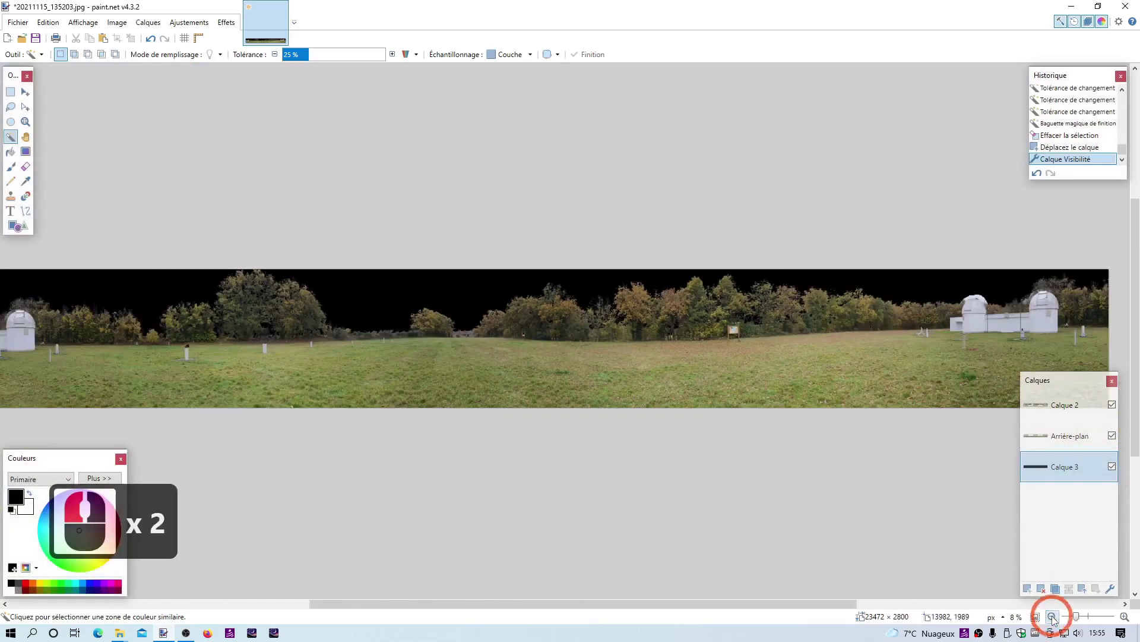
pyautogui.click(1052, 617)
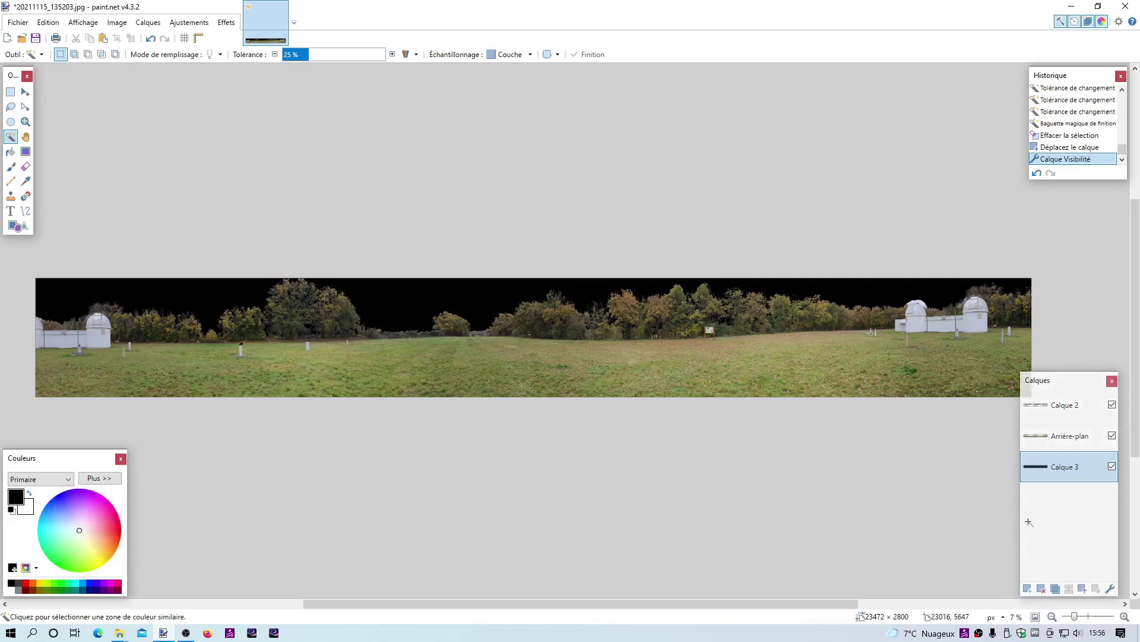
pyautogui.click(1112, 467)
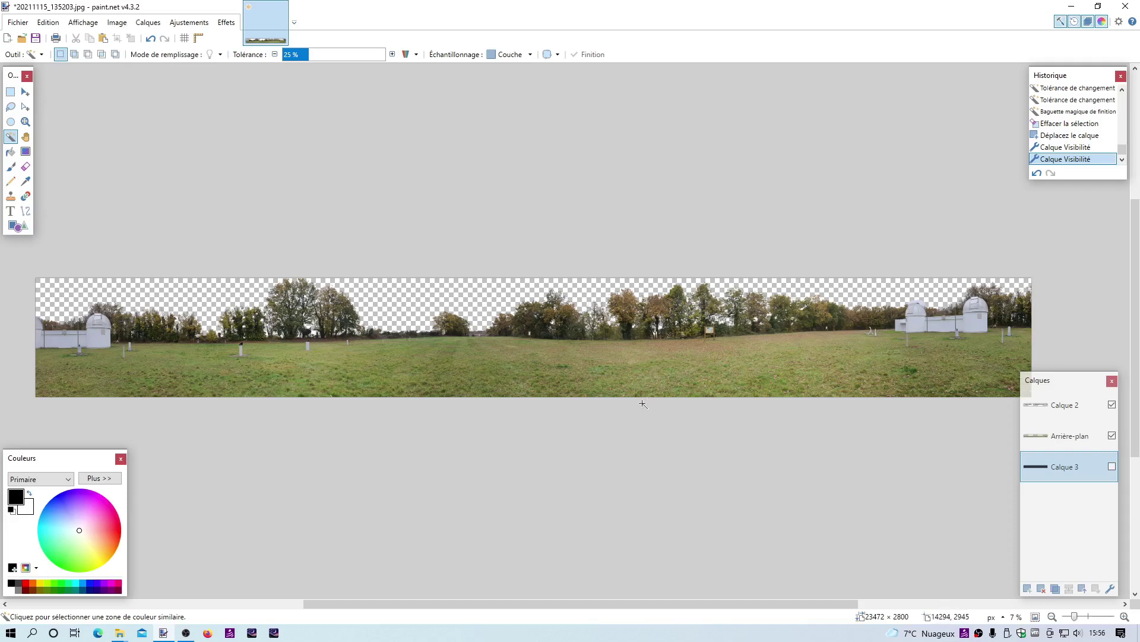
pyautogui.click(178, 371)
pyautogui.hotkey('ctrl', 'a')
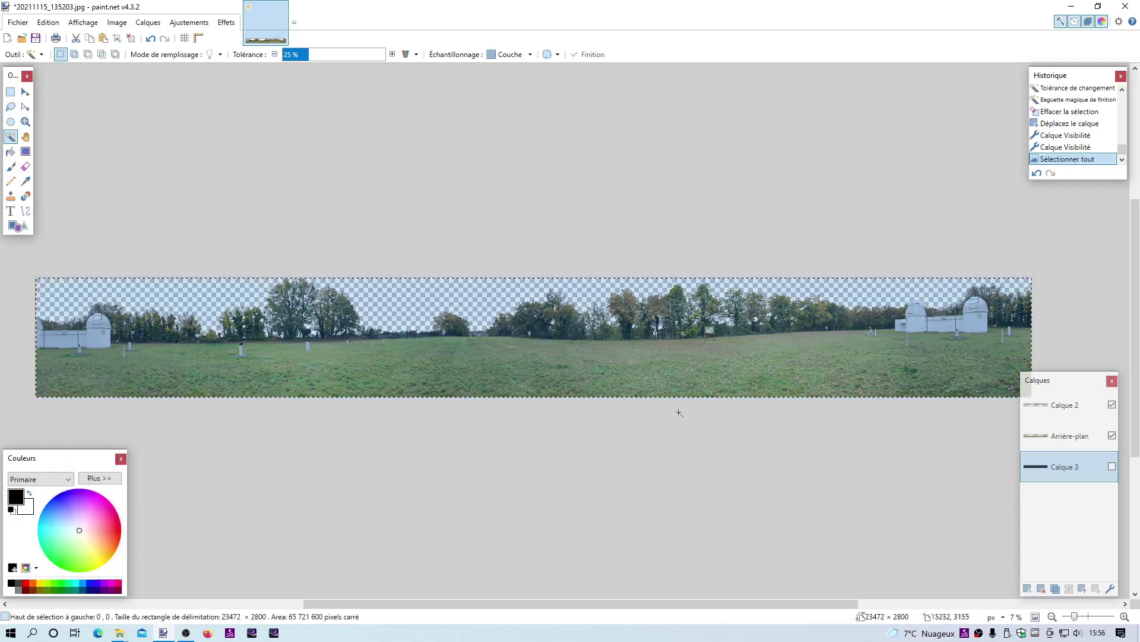
pyautogui.click(887, 446)
pyautogui.click(1046, 472)
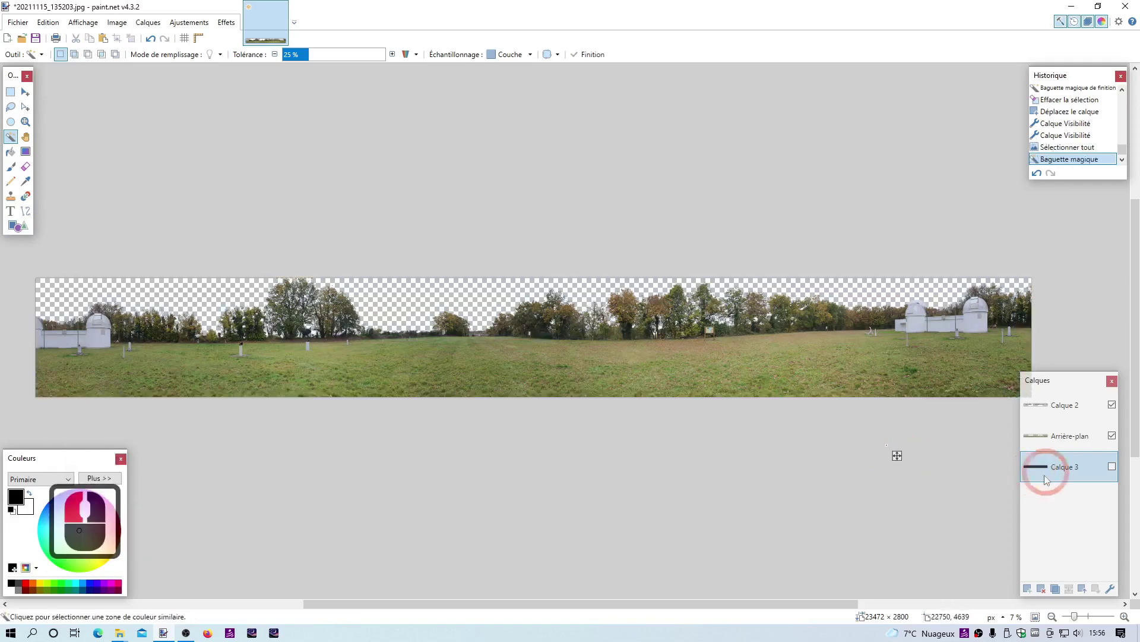
# Merge Calque 2 down into Arrière-plan and cut the entire merged image to the clipboard
pyautogui.click(1066, 409)
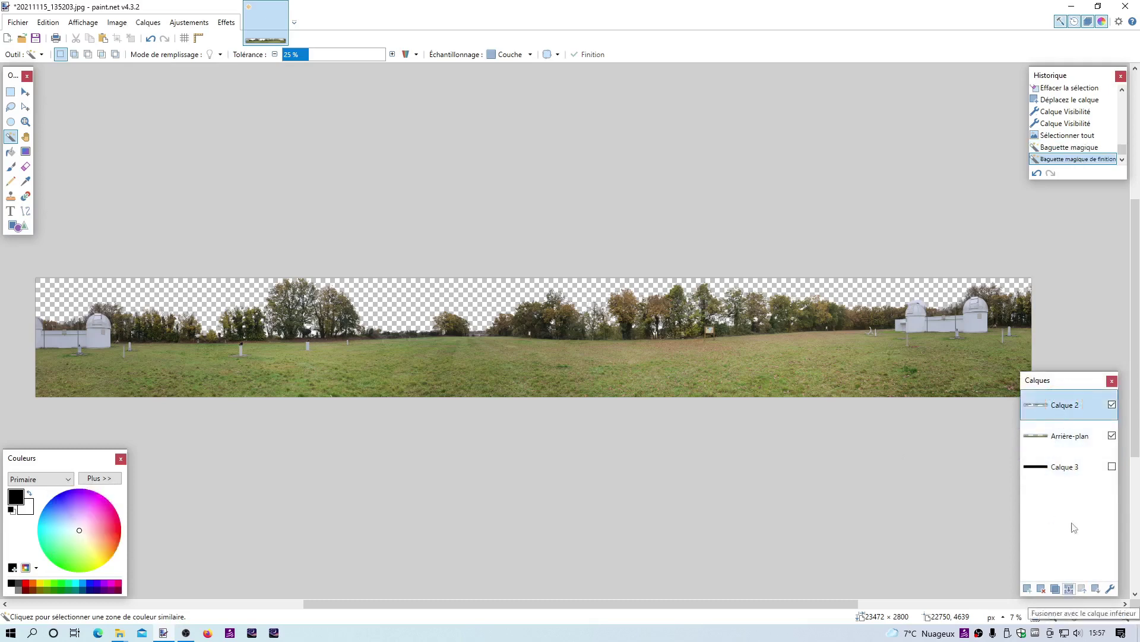
pyautogui.click(1069, 590)
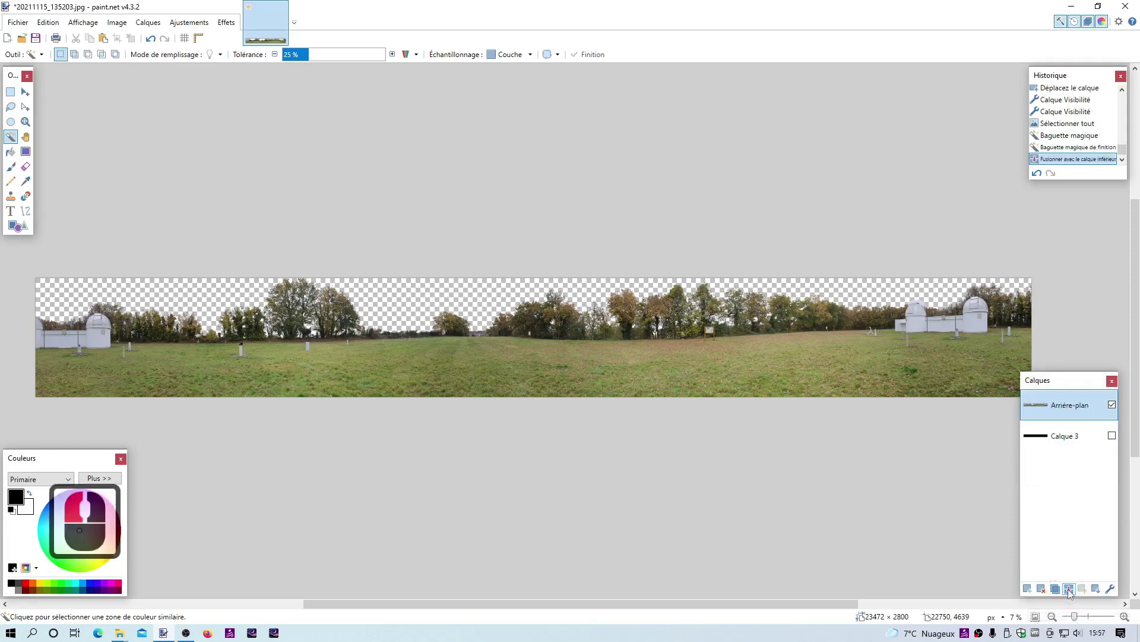
pyautogui.click(1066, 413)
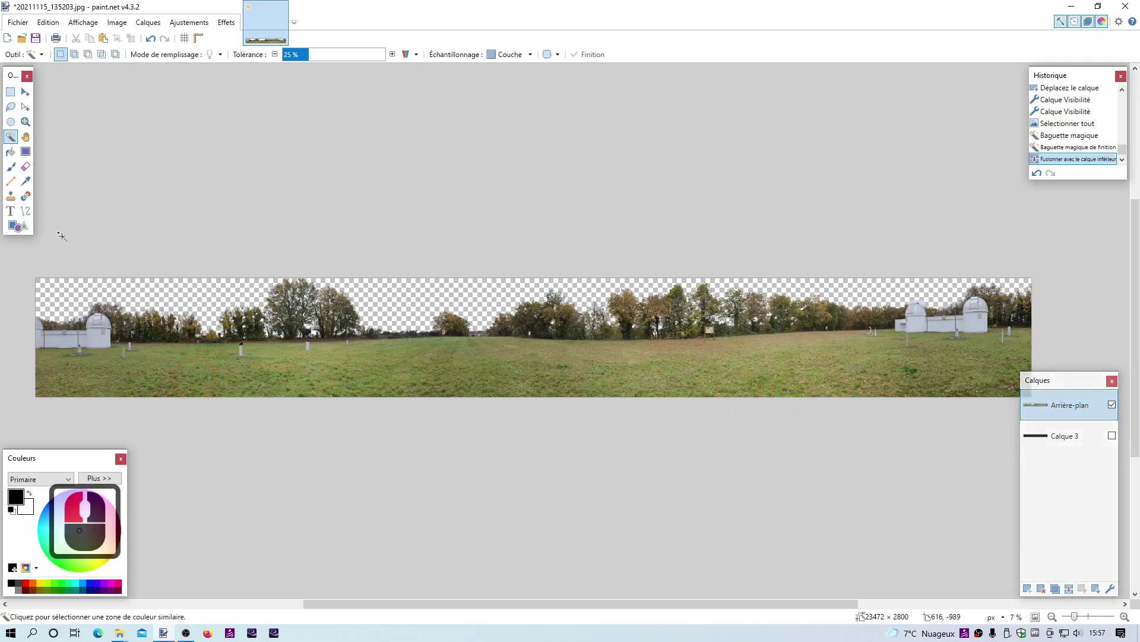
pyautogui.hotkey('ctrl', 'a')
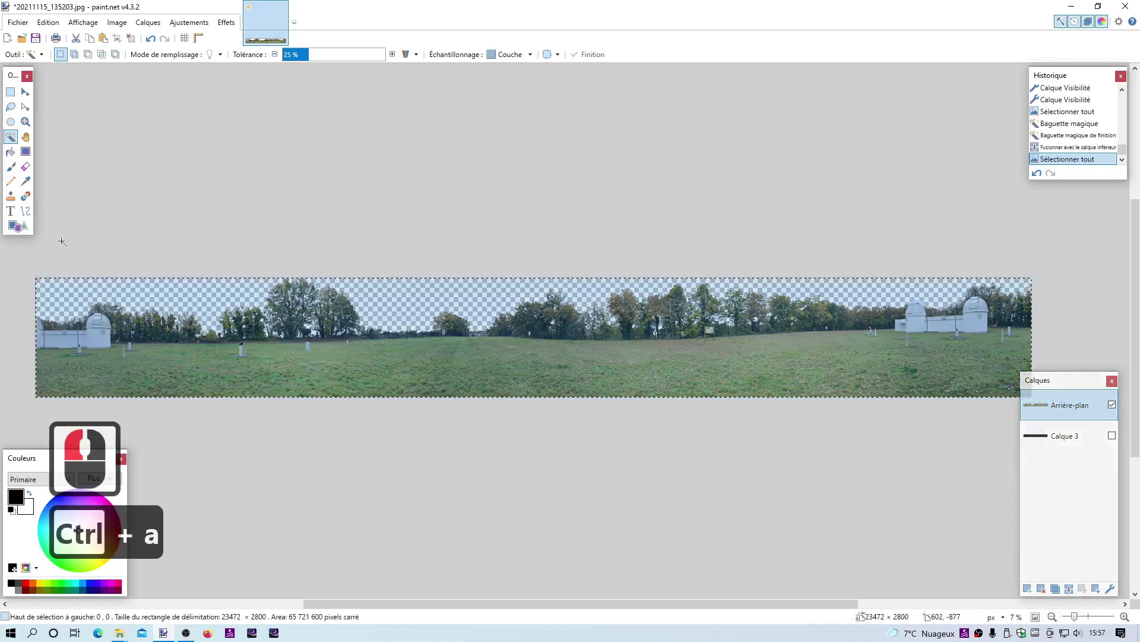
pyautogui.hotkey('ctrl', 'x')
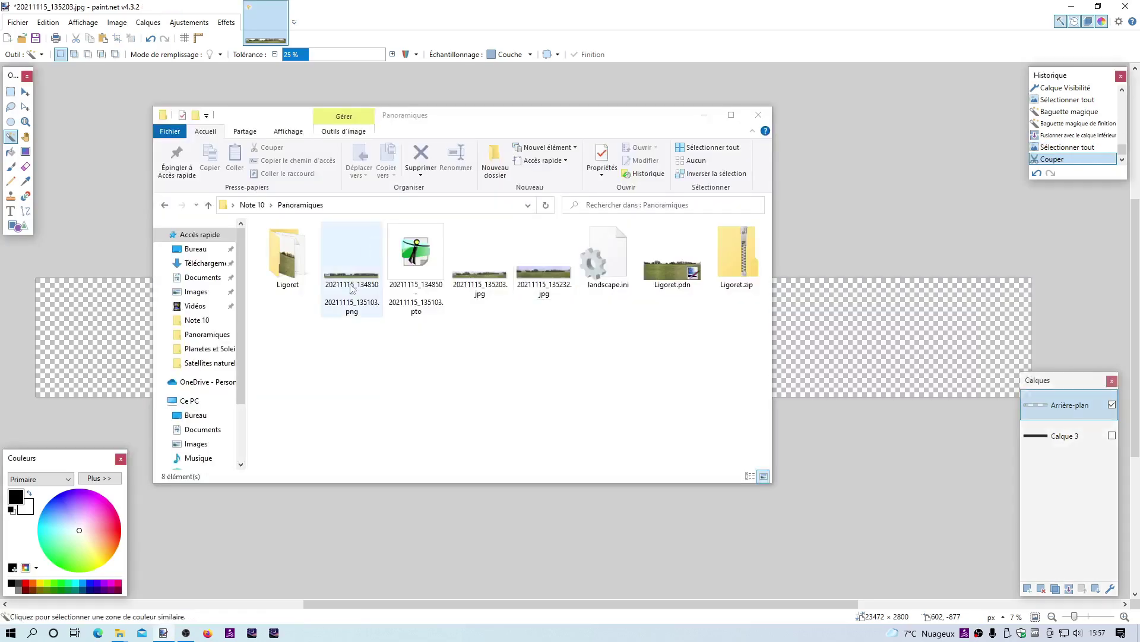
# Paste the cut panorama back into Arrière-plan and stretch its left edge about 1588 px beyond the canvas
pyautogui.click(704, 115)
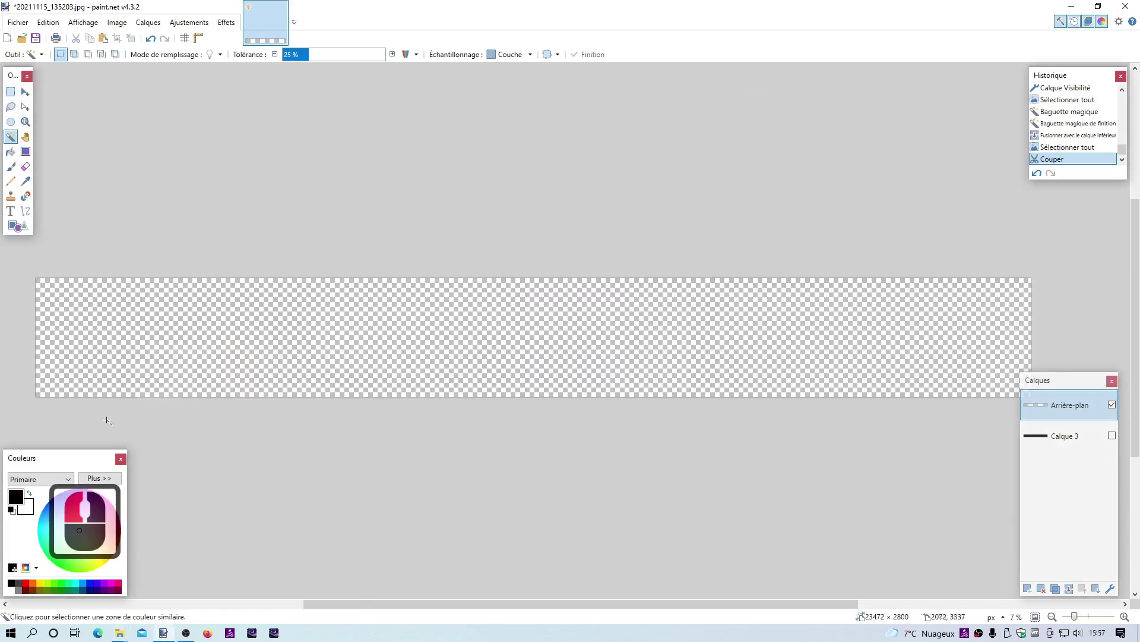
pyautogui.hotkey('ctrl', 'v')
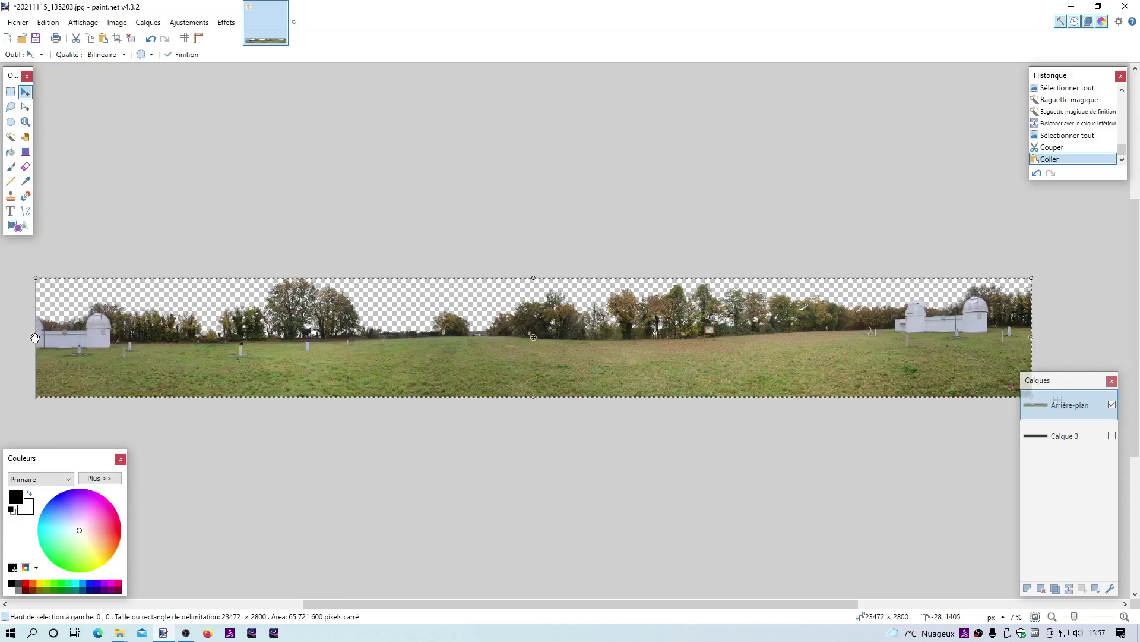
pyautogui.moveTo(434, 603); pyautogui.dragTo(279, 610)
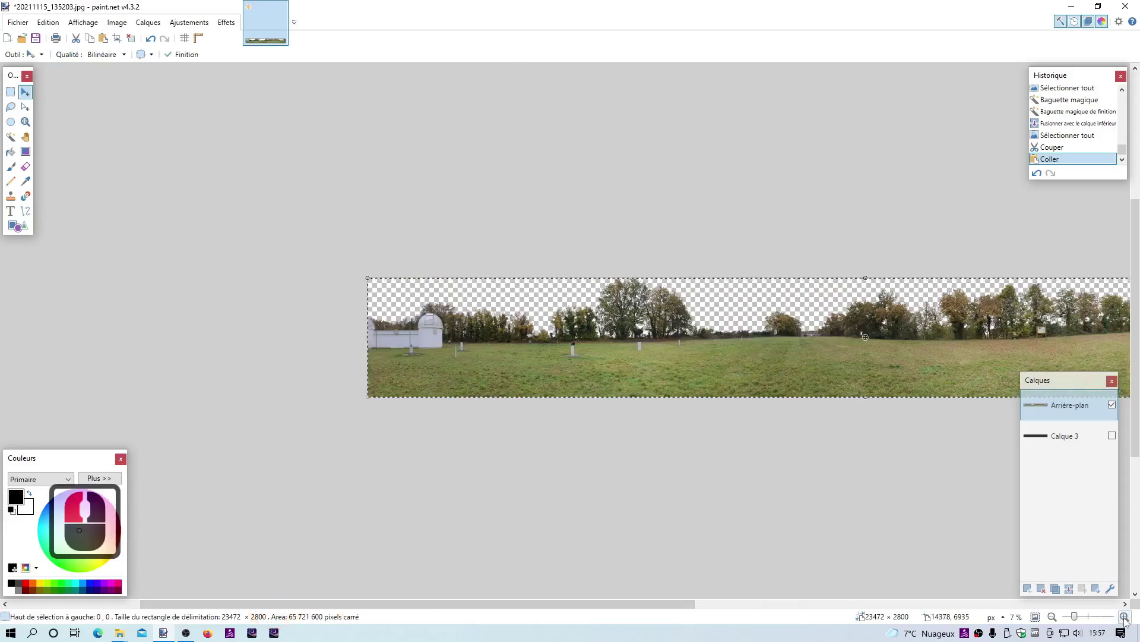
pyautogui.click(1125, 617)
pyautogui.click(1125, 617)
pyautogui.click(1125, 616)
pyautogui.click(1125, 616)
pyautogui.click(1125, 616)
pyautogui.click(1125, 617)
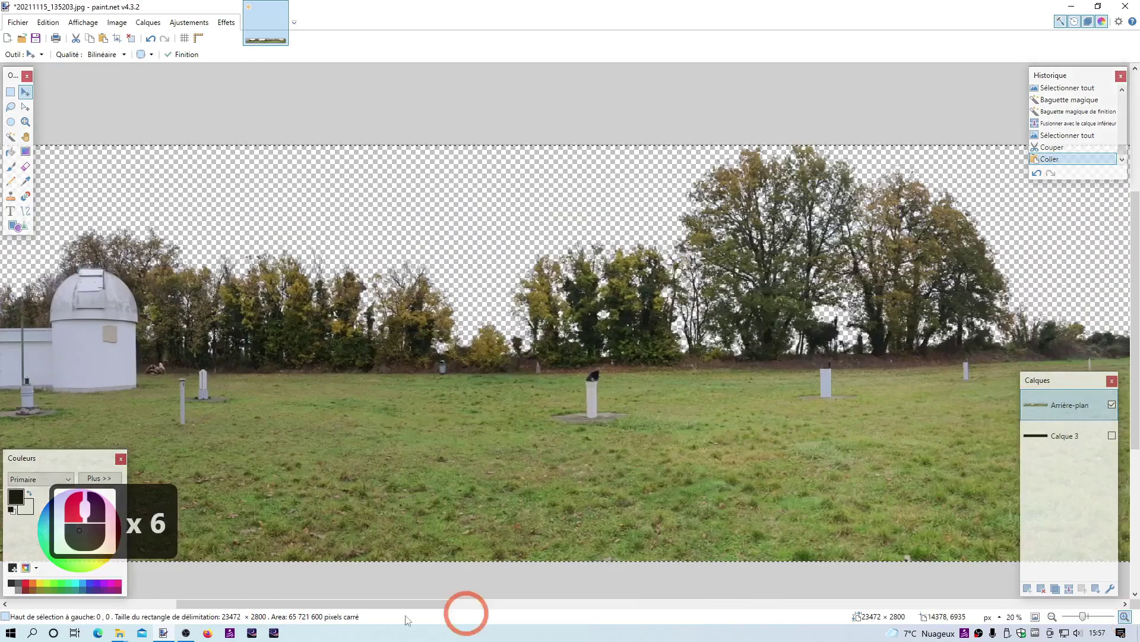
pyautogui.moveTo(332, 604); pyautogui.dragTo(212, 605)
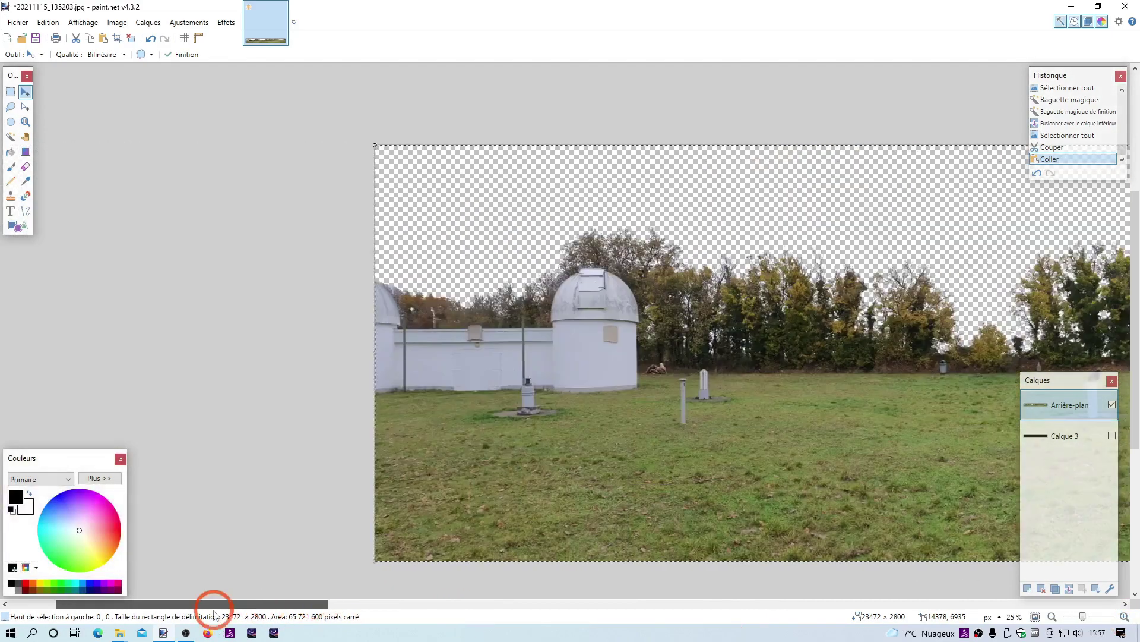
pyautogui.click(484, 368)
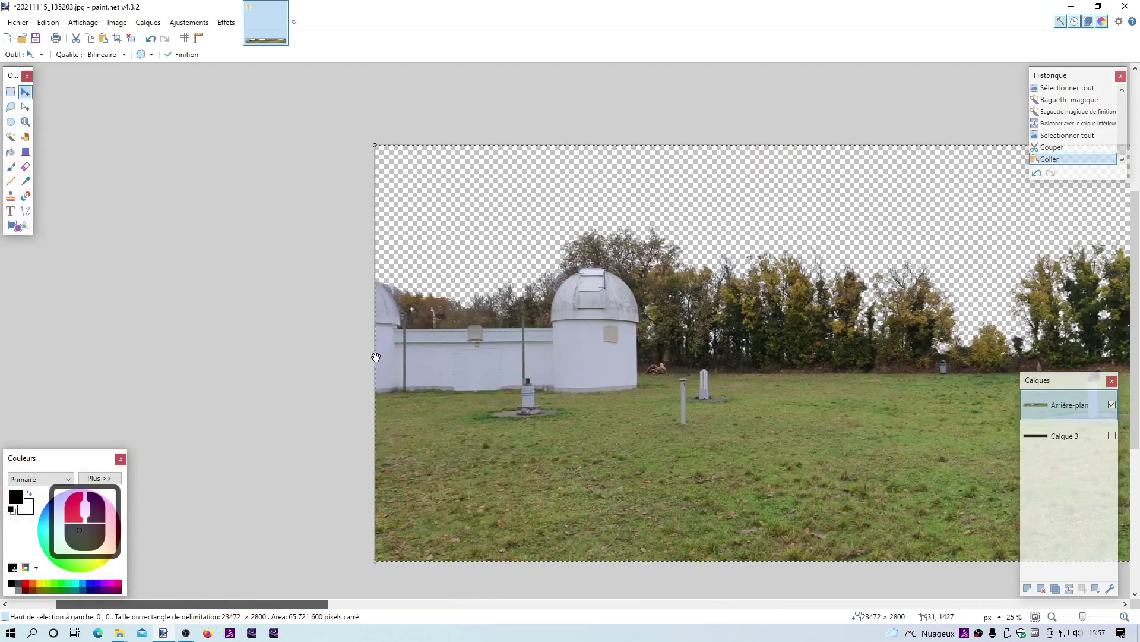
pyautogui.moveTo(373, 355); pyautogui.dragTo(163, 349)
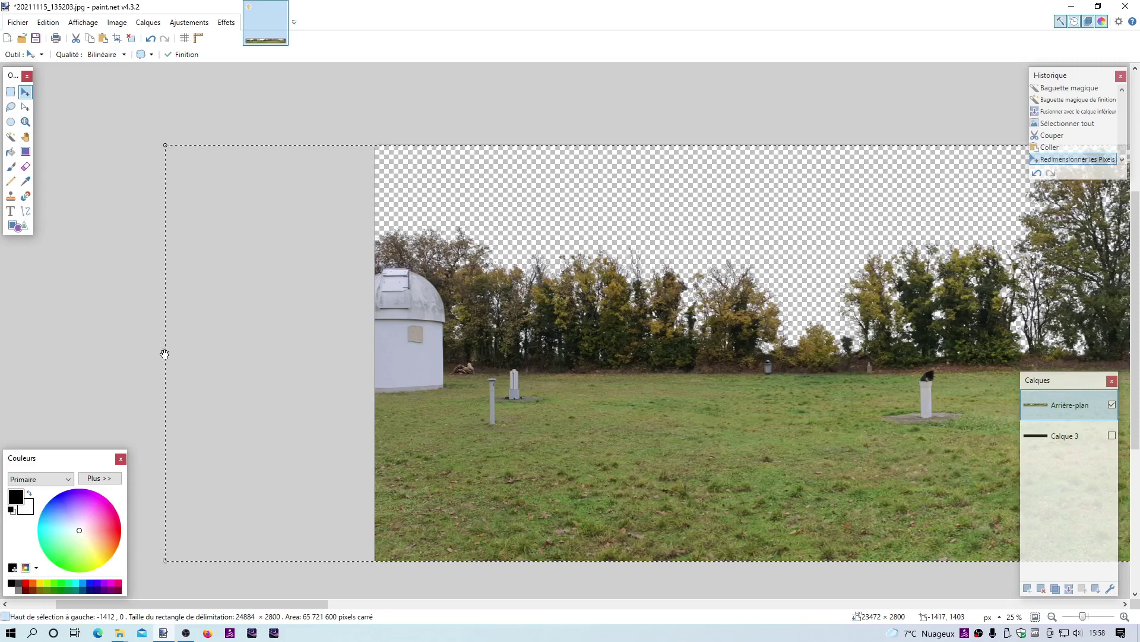
pyautogui.moveTo(163, 354); pyautogui.dragTo(138, 354)
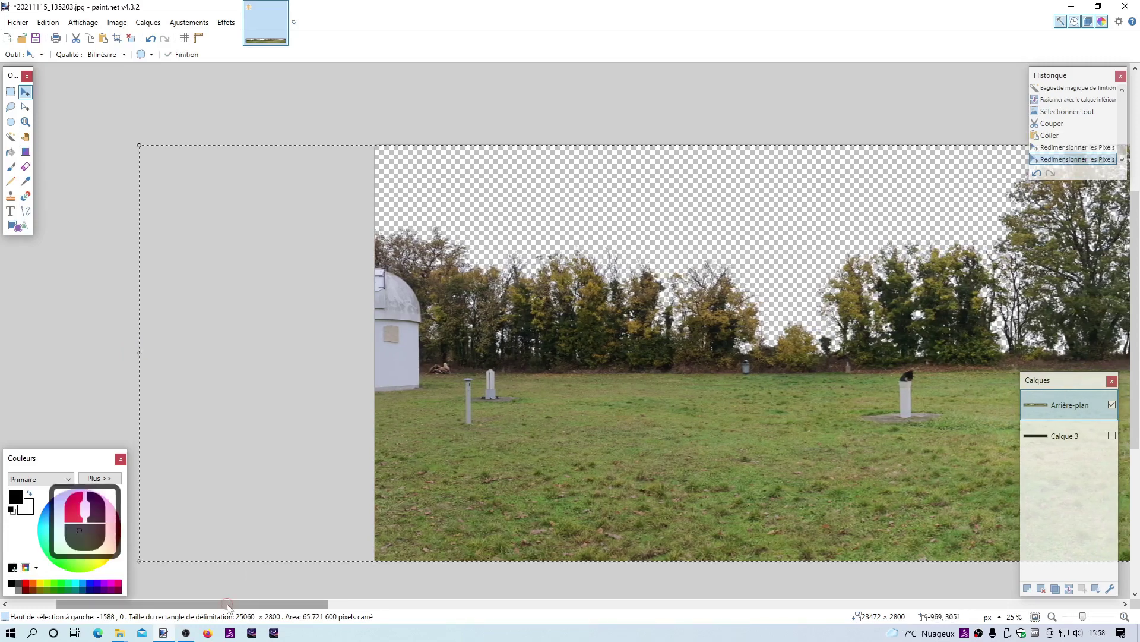
# Stretch the pasted panorama's right edge beyond the canvas, to a bounding width of about 26552 px
pyautogui.moveTo(227, 606); pyautogui.dragTo(1006, 605)
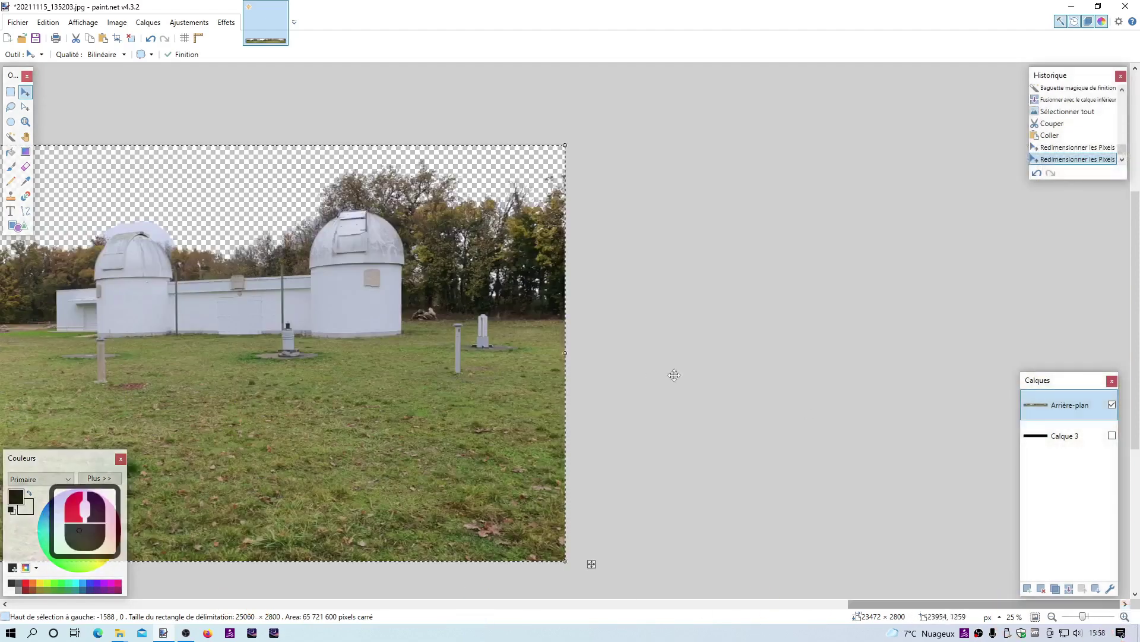
pyautogui.moveTo(578, 353); pyautogui.dragTo(785, 355)
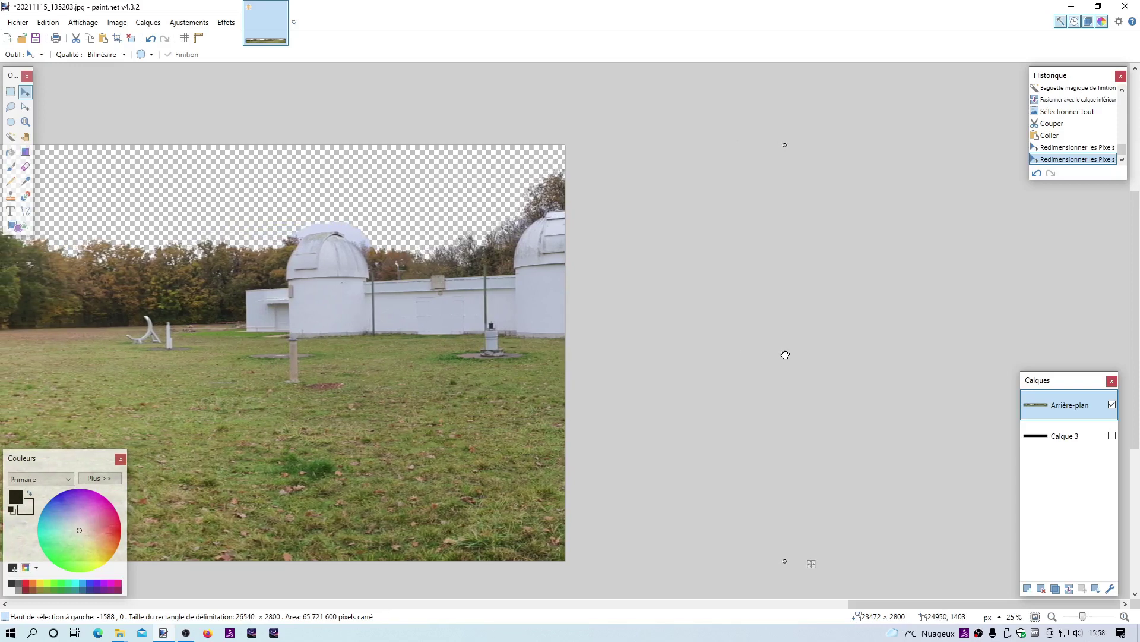
pyautogui.moveTo(787, 355); pyautogui.dragTo(788, 354)
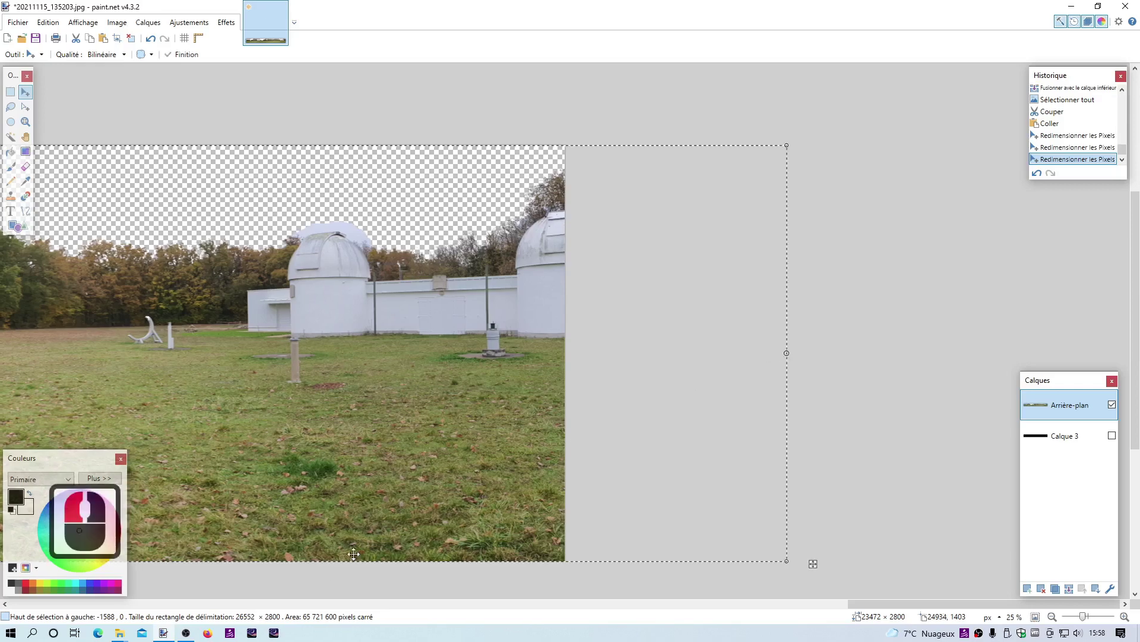
# Extend the panorama's left edge to about 1692 px beyond the canvas, then apply the resize and deselect
pyautogui.moveTo(883, 607); pyautogui.dragTo(12, 602)
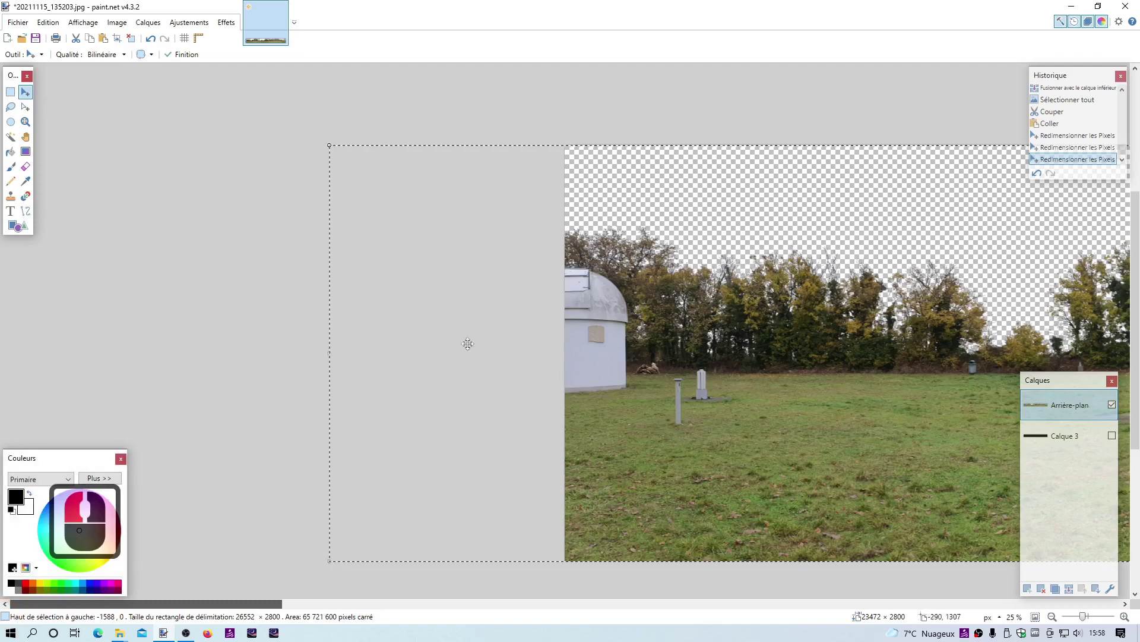
pyautogui.moveTo(331, 355); pyautogui.dragTo(315, 352)
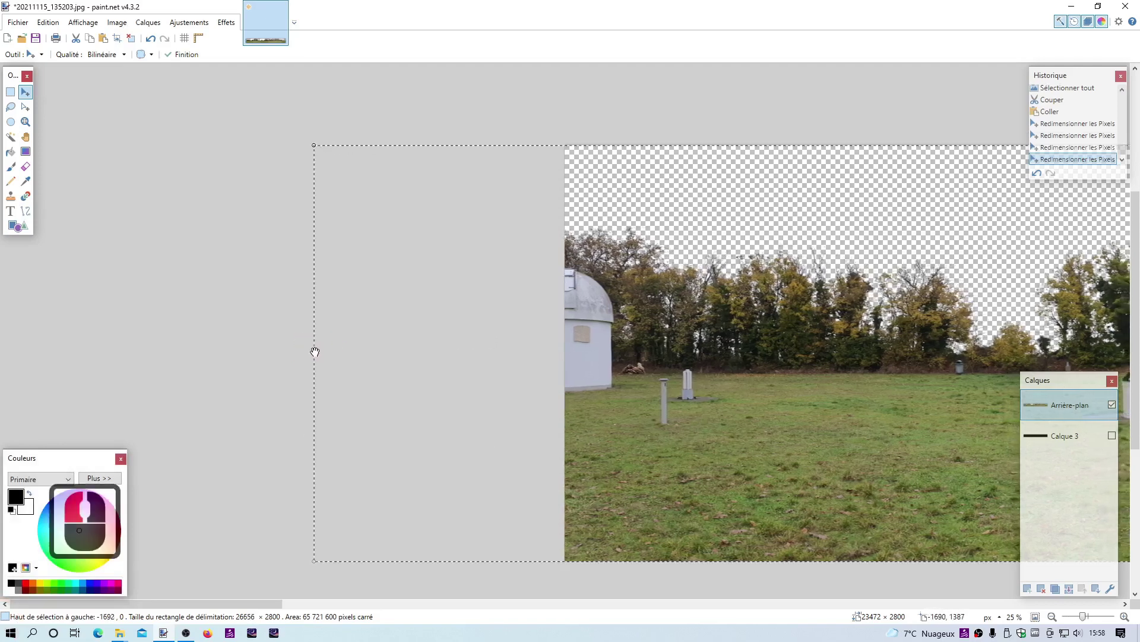
pyautogui.moveTo(176, 603); pyautogui.dragTo(968, 603)
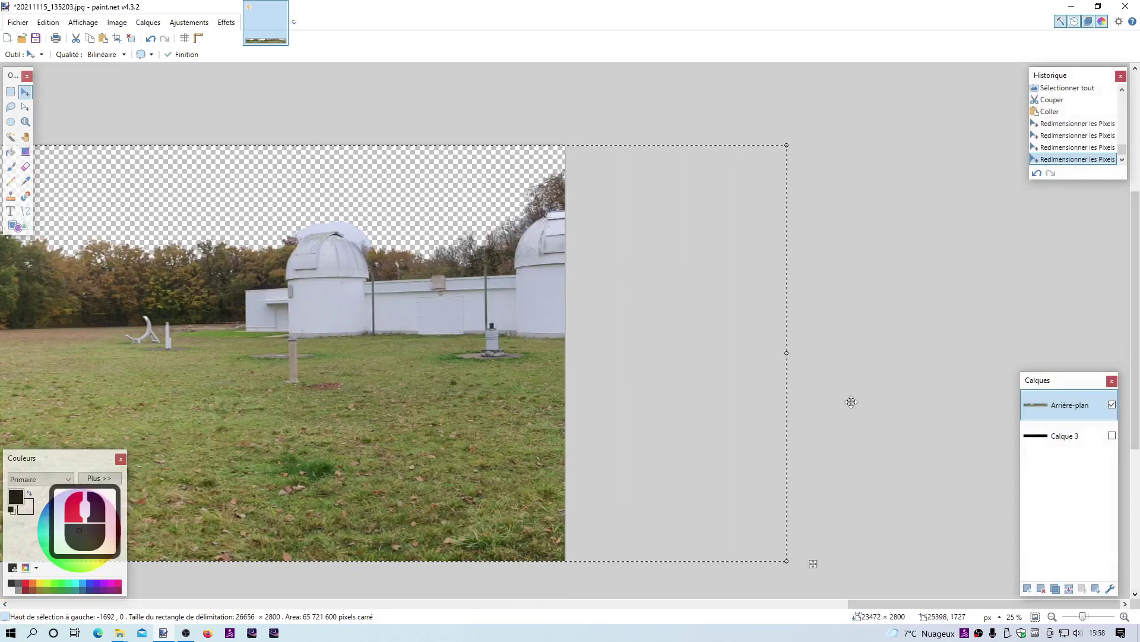
pyautogui.press('Return')
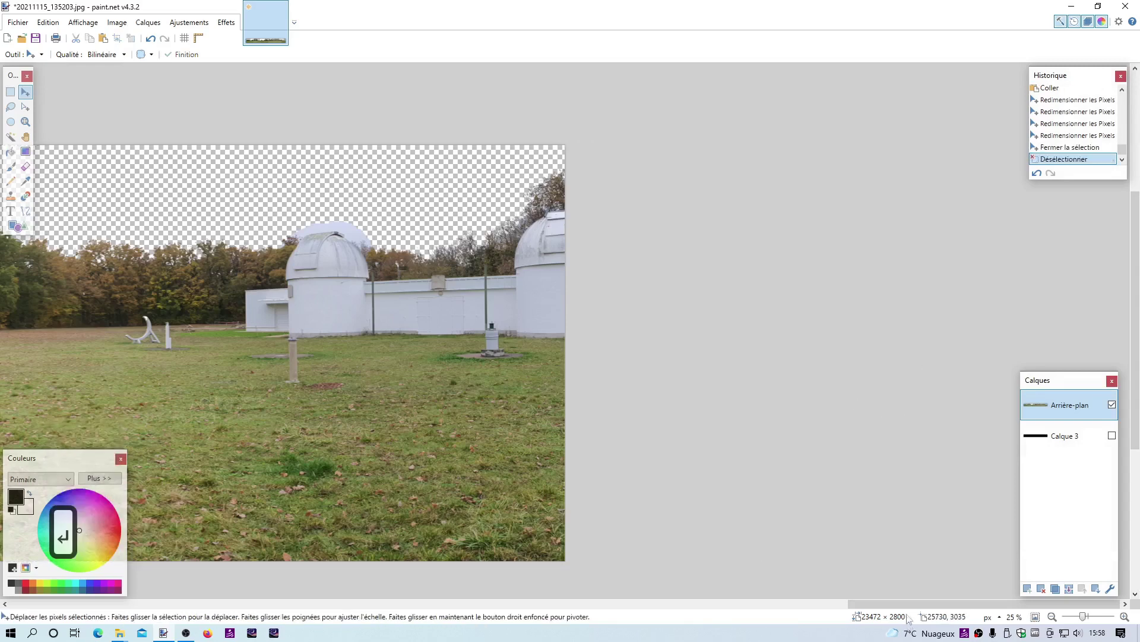
# Select the leftover sky patch above the complete observatory dome near the panorama's right end with the Magic Wand and delete it
pyautogui.moveTo(907, 605); pyautogui.dragTo(872, 606)
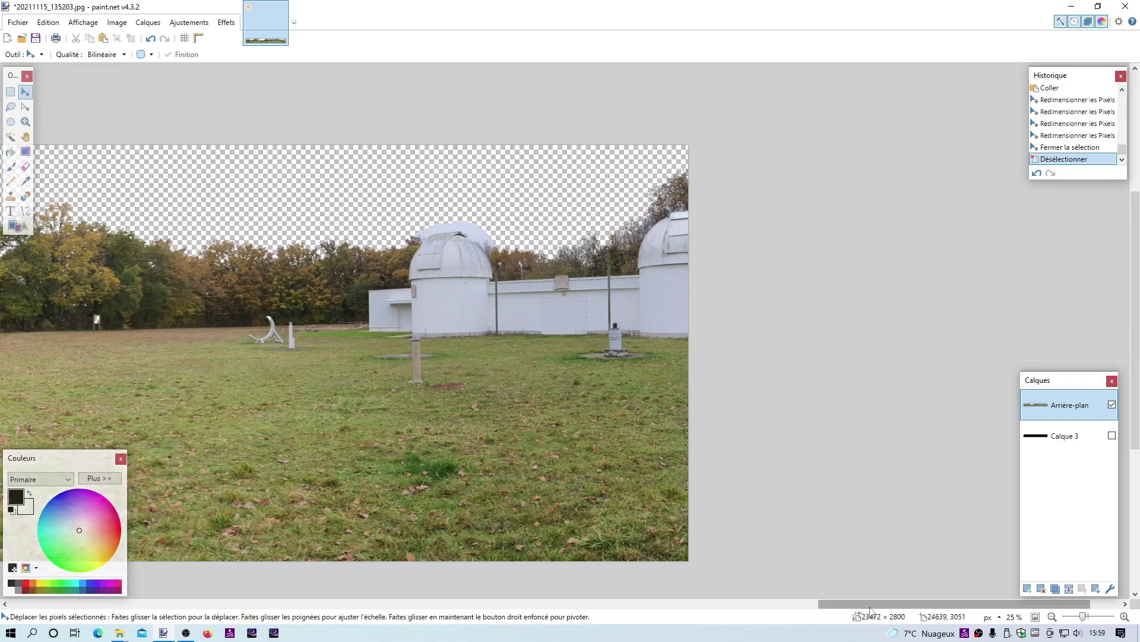
pyautogui.moveTo(866, 609); pyautogui.dragTo(820, 610)
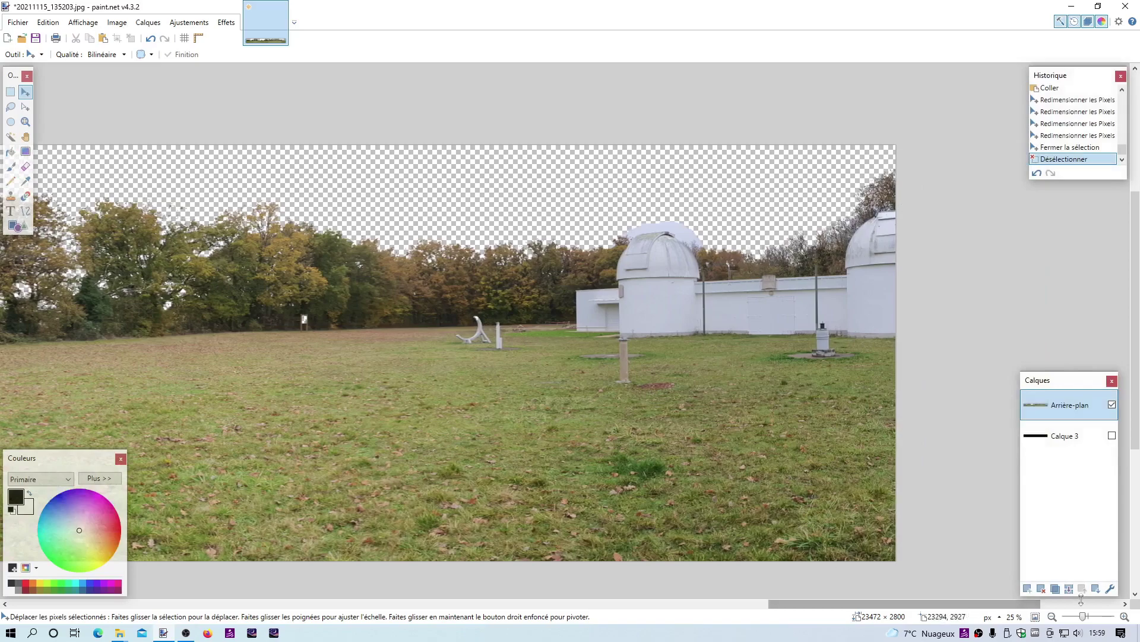
pyautogui.tripleClick(1125, 617)
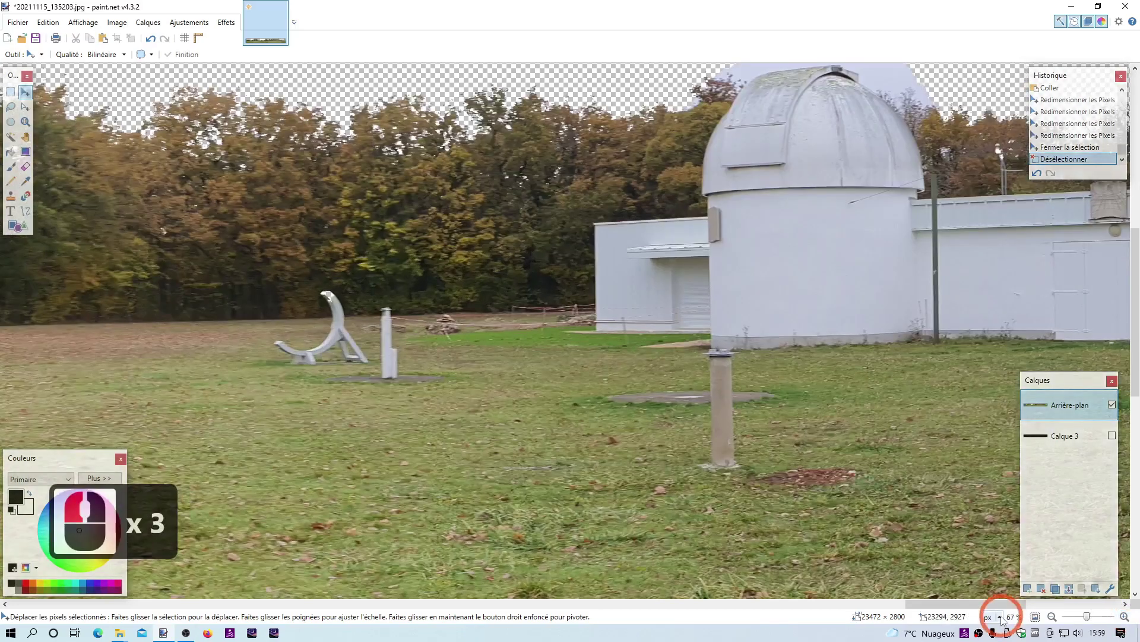
pyautogui.moveTo(1023, 607); pyautogui.dragTo(1132, 273)
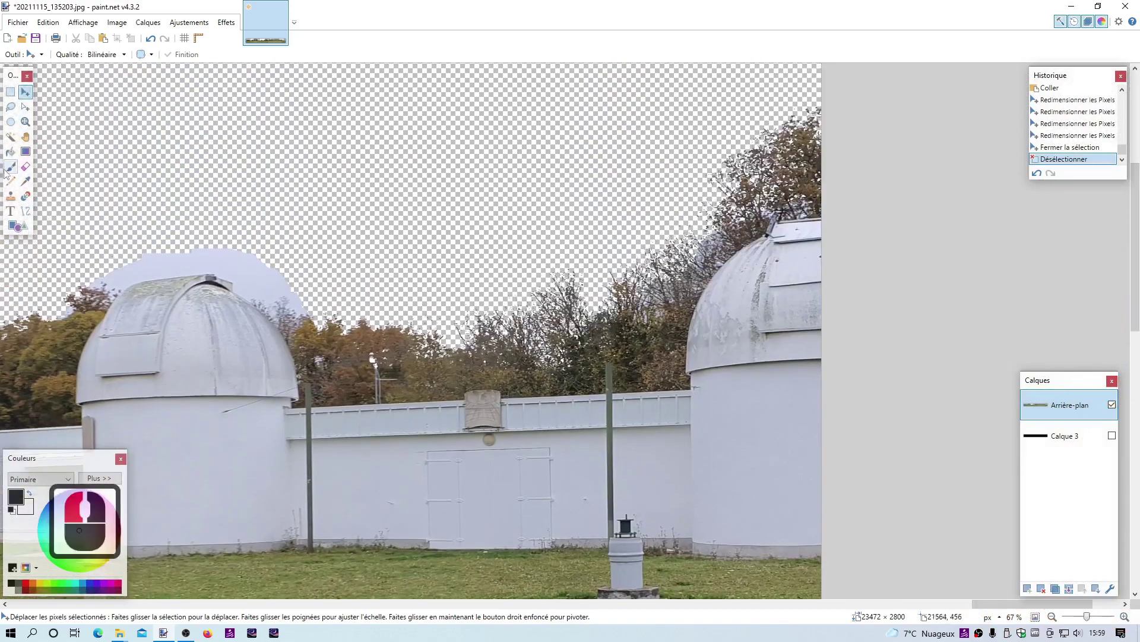
pyautogui.click(11, 137)
pyautogui.click(212, 255)
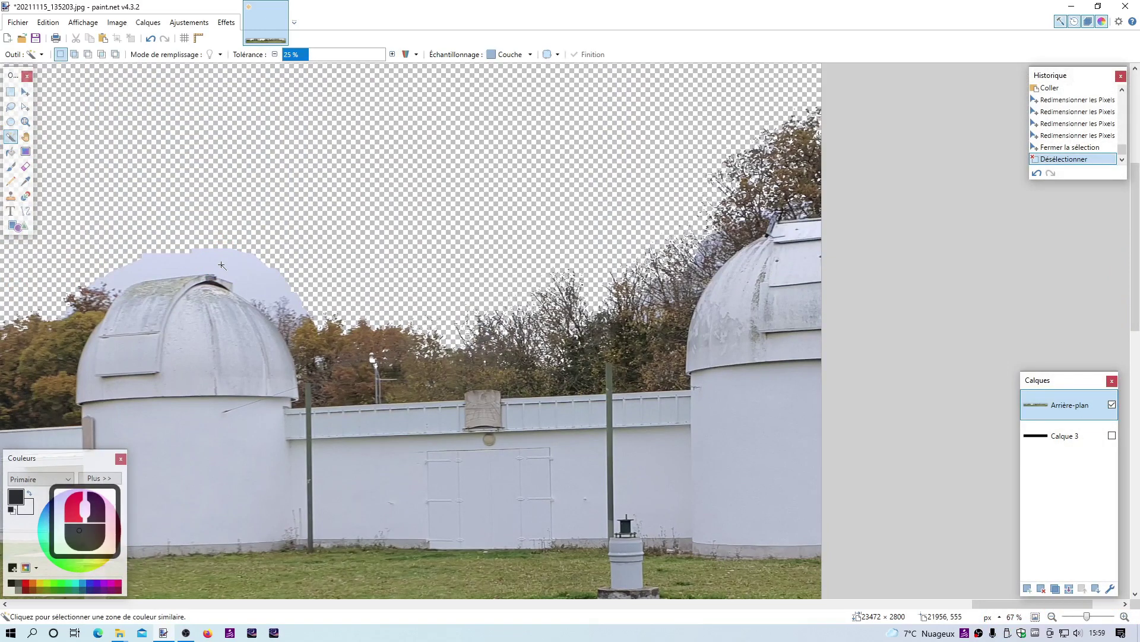
pyautogui.click(235, 268)
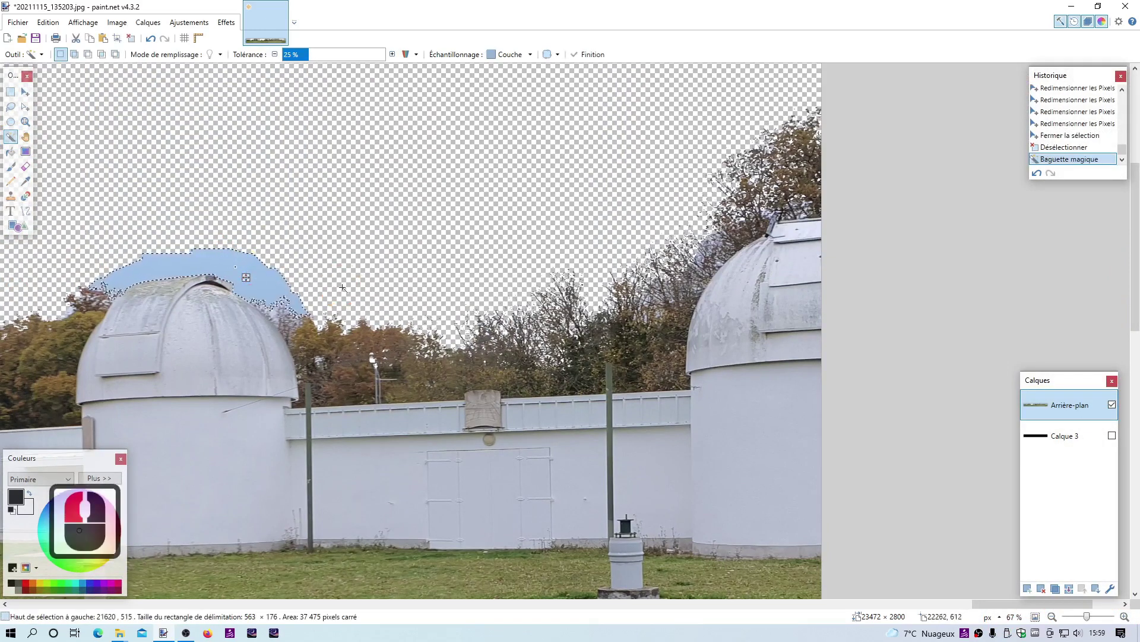
pyautogui.press('Delete')
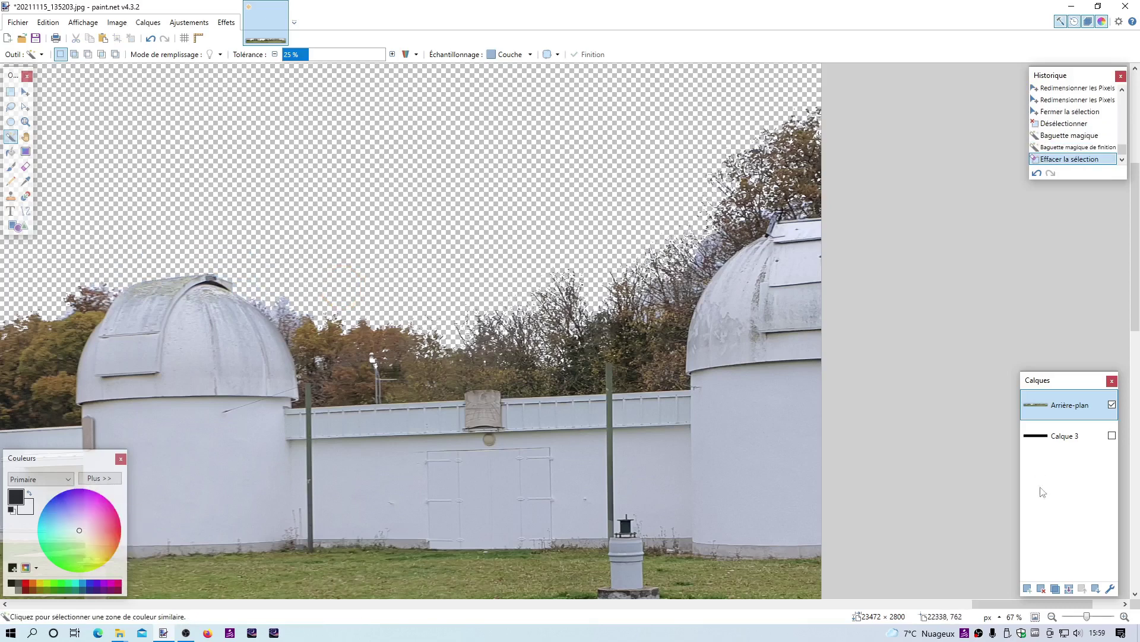
# Select the sky remnant in the tree branches right of the dome, adjust the Magic Wand tolerance to 41%, and delete it
pyautogui.click(1124, 617)
pyautogui.click(1124, 616)
pyautogui.click(1124, 617)
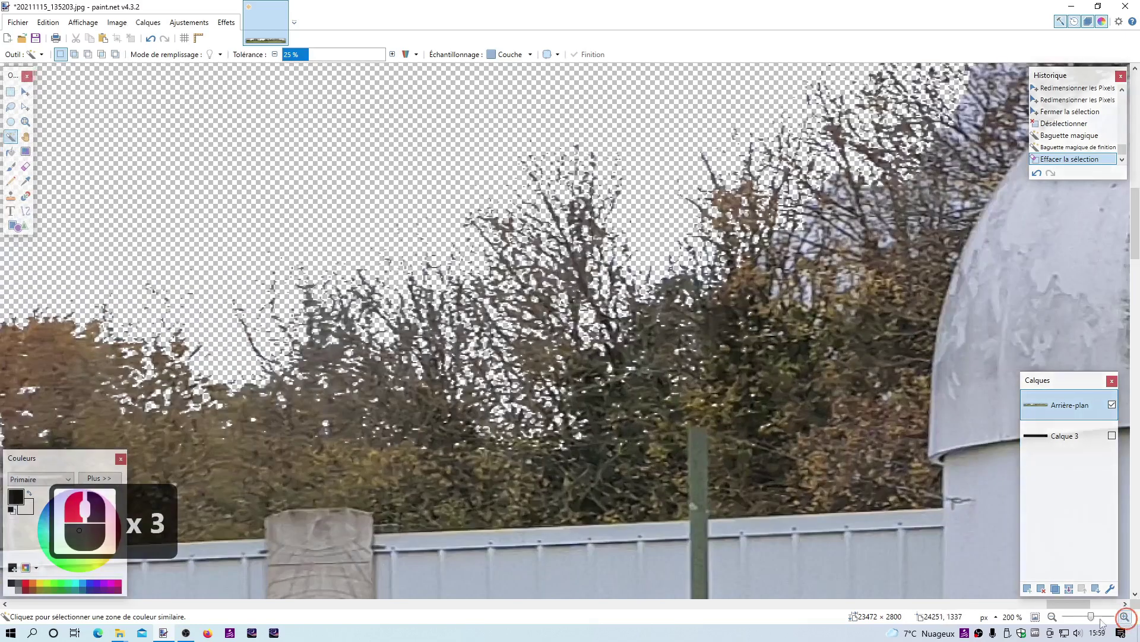
pyautogui.click(1030, 605)
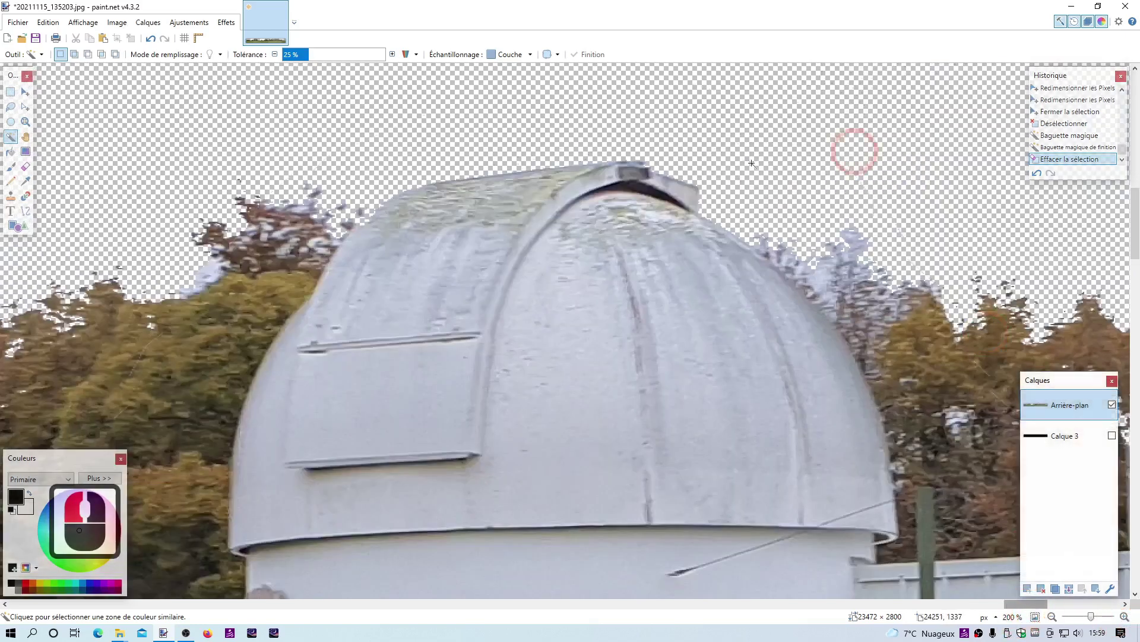
pyautogui.click(820, 273)
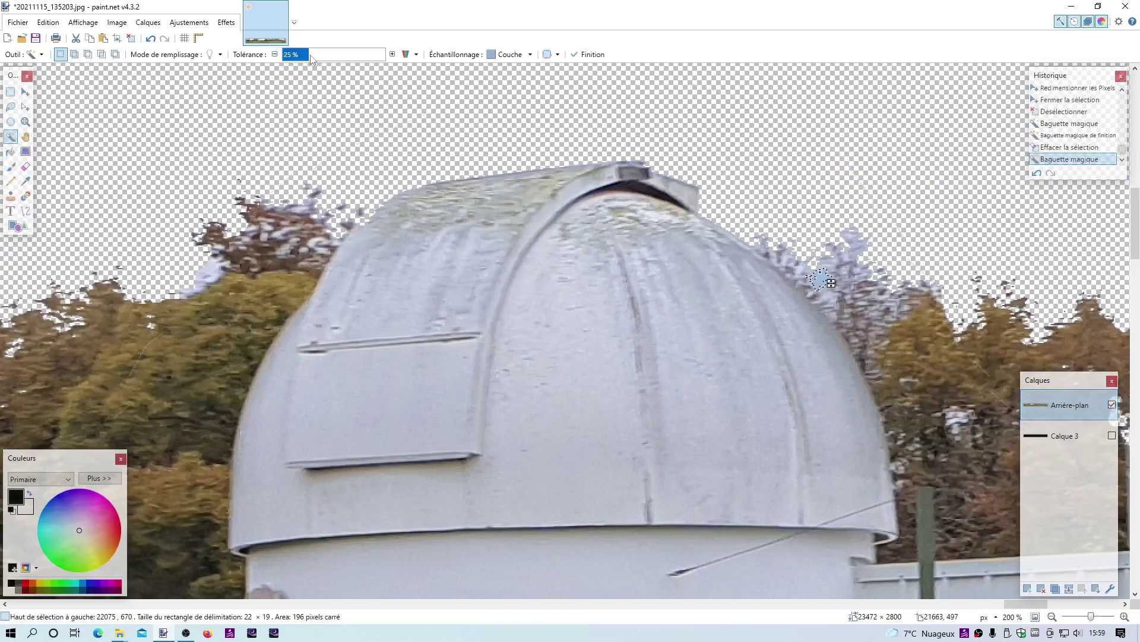
pyautogui.click(313, 58)
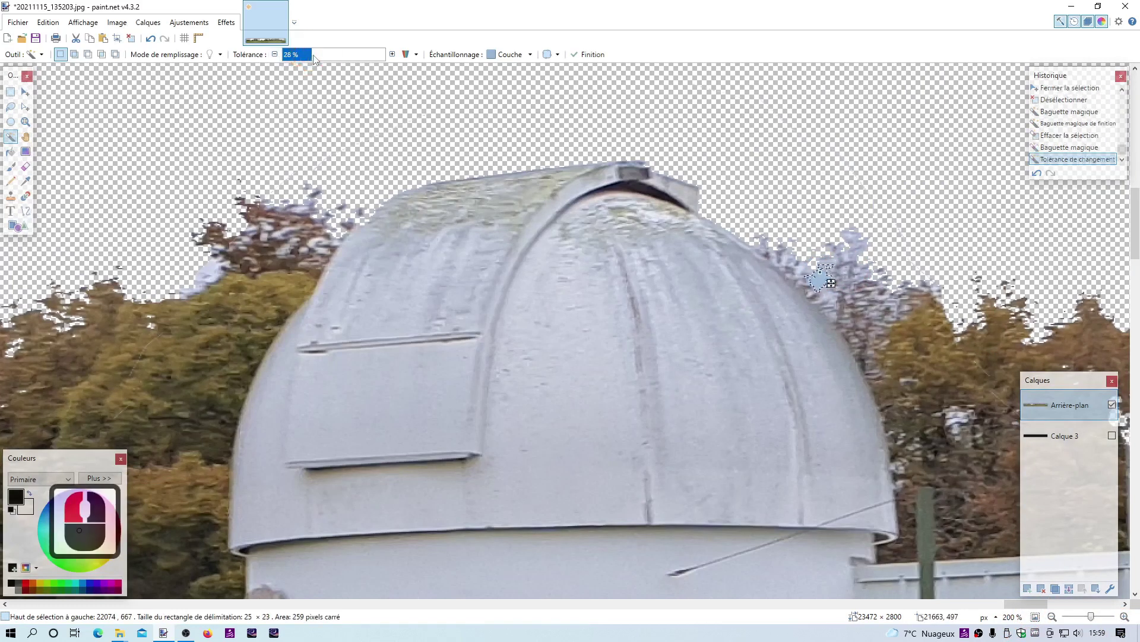
pyautogui.click(319, 59)
pyautogui.click(320, 59)
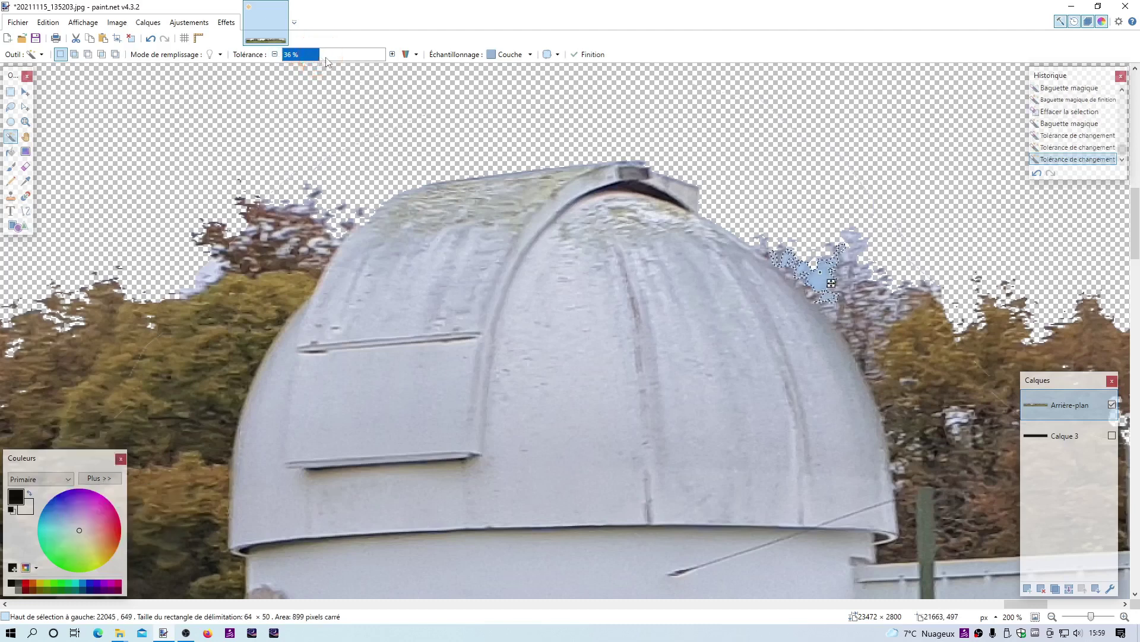
pyautogui.click(326, 57)
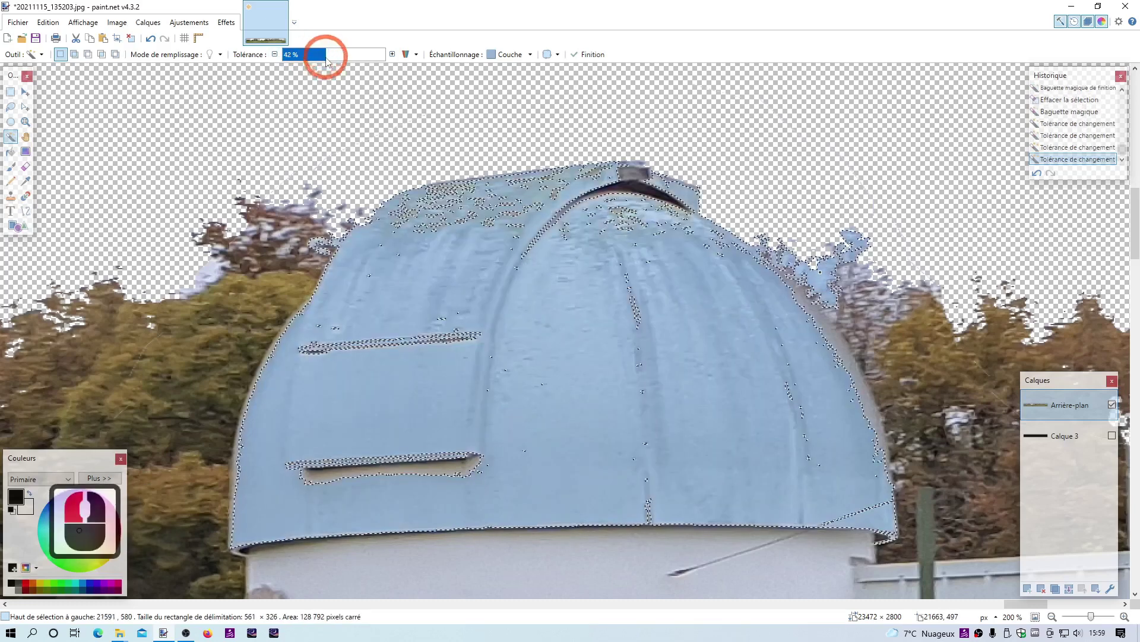
pyautogui.click(275, 54)
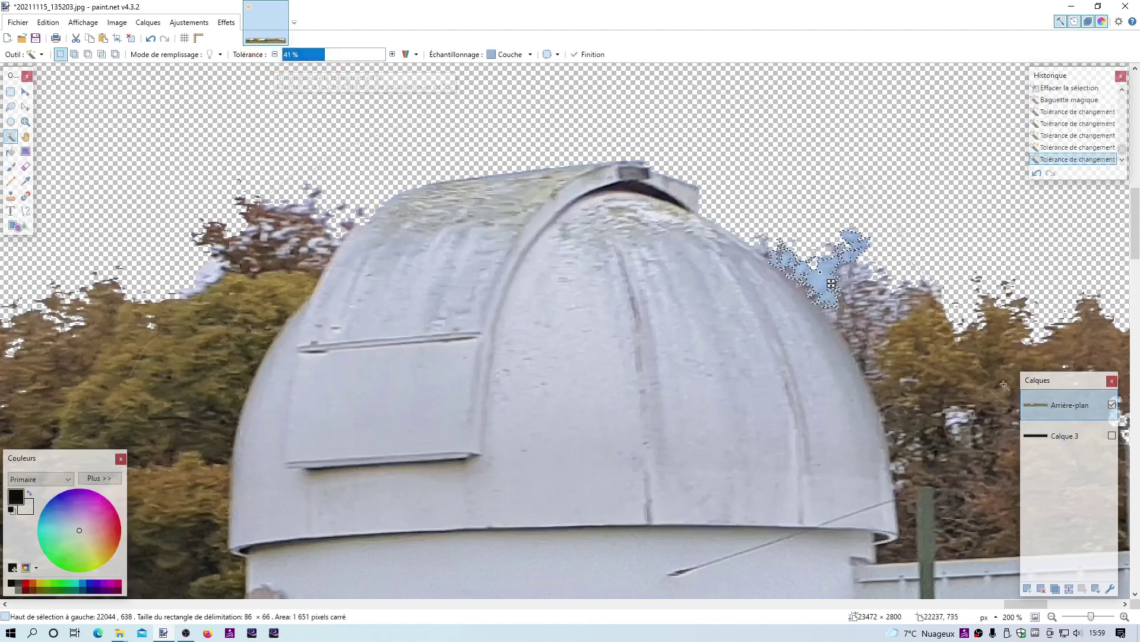
pyautogui.doubleClick(1052, 616)
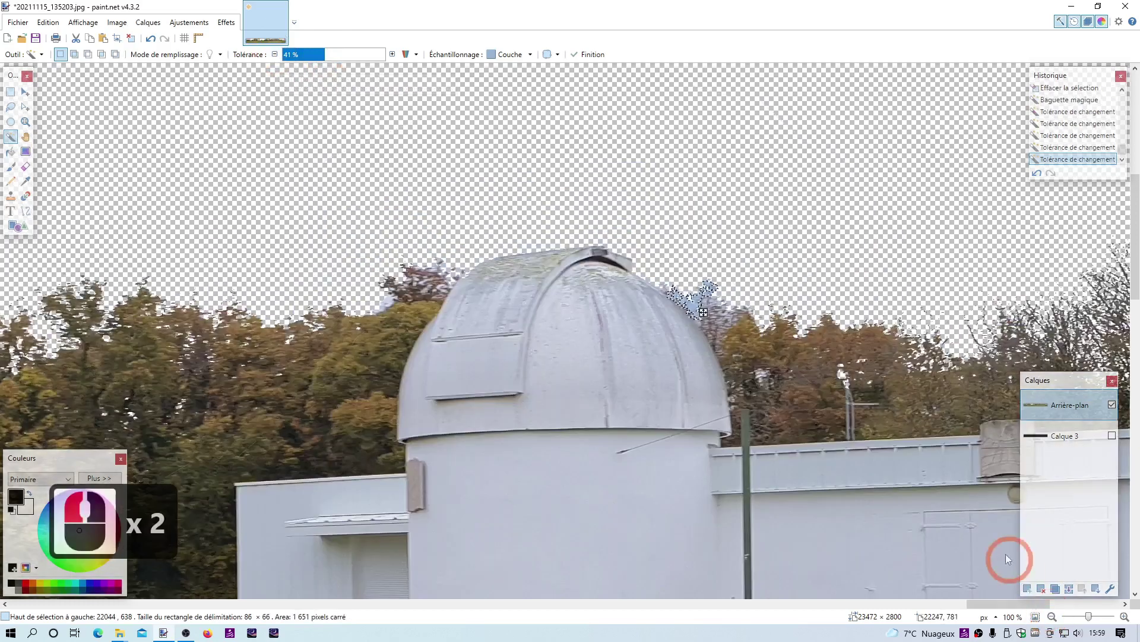
pyautogui.doubleClick(1125, 616)
pyautogui.moveTo(1135, 255); pyautogui.dragTo(1137, 213)
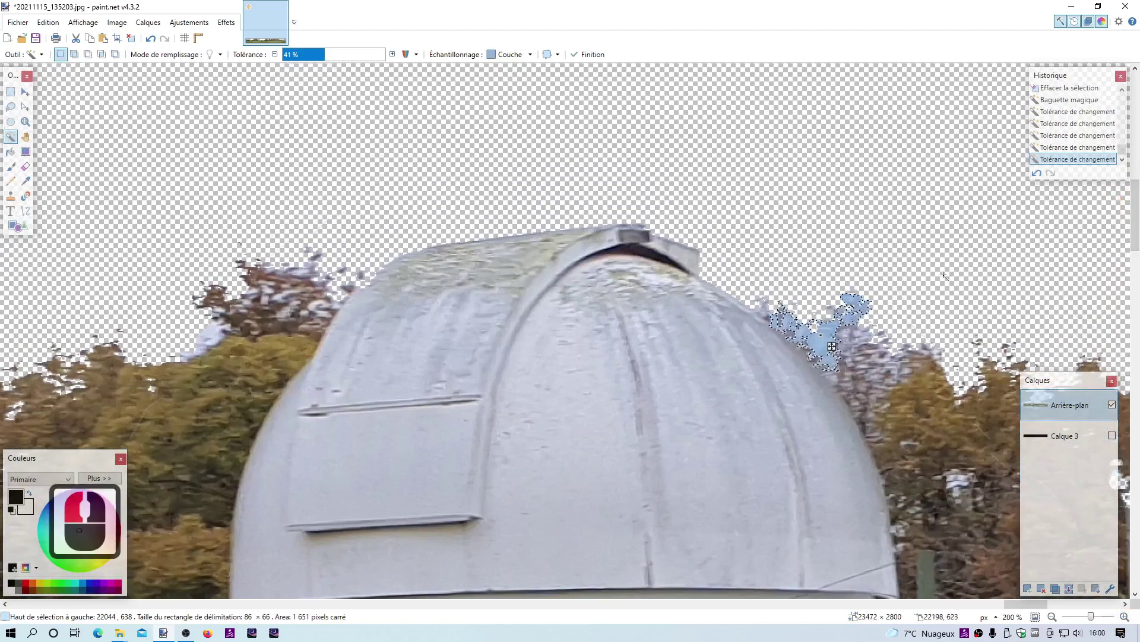
pyautogui.press('Delete')
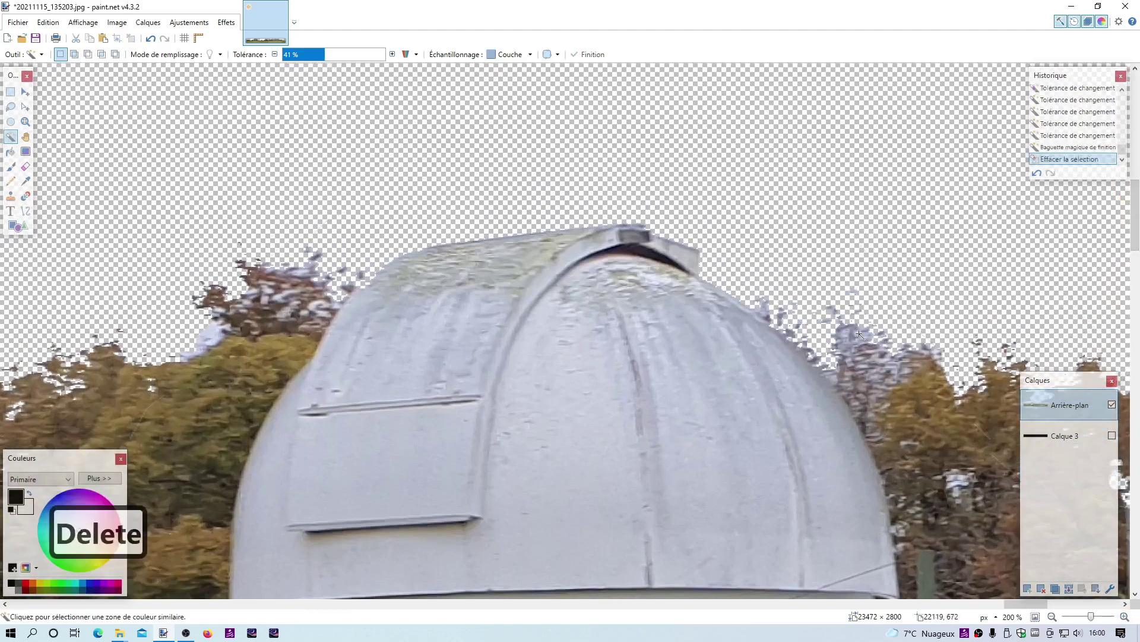
# Delete the small sky remnants among the tree branches right of the complete dome with the Magic Wand at 41% tolerance
pyautogui.click(908, 339)
pyautogui.press('Delete')
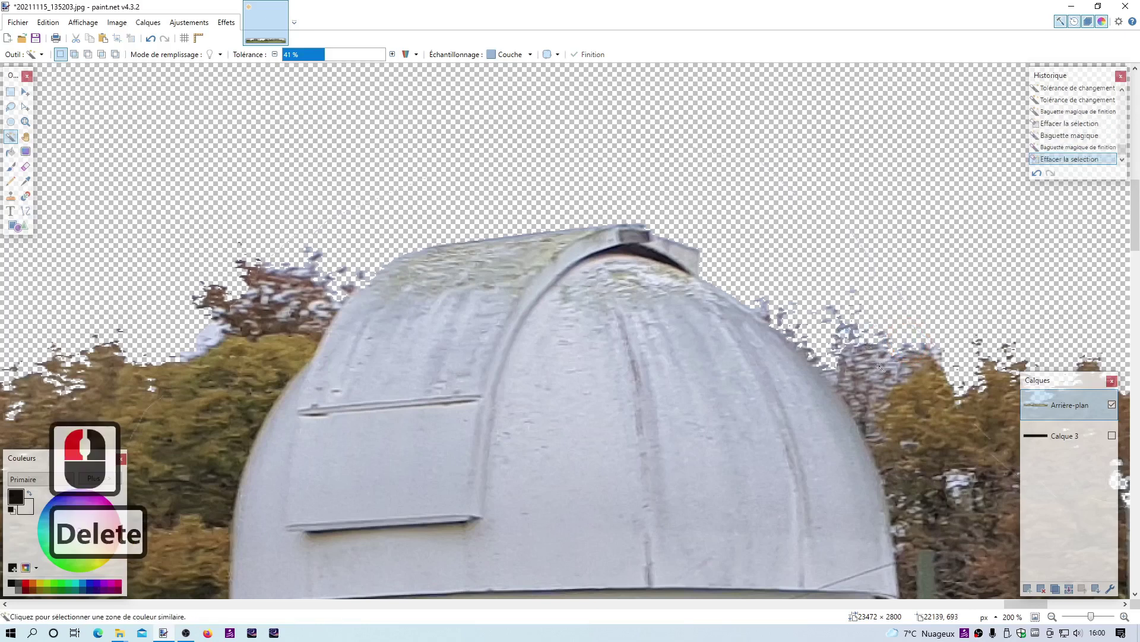
pyautogui.click(937, 360)
pyautogui.press('Delete')
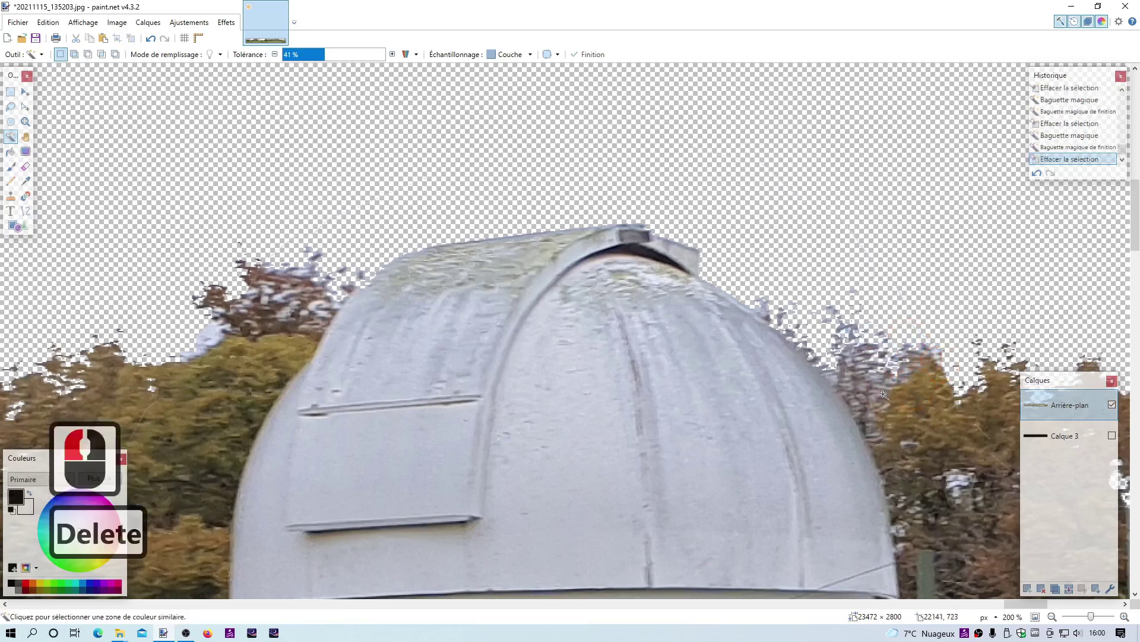
pyautogui.click(947, 376)
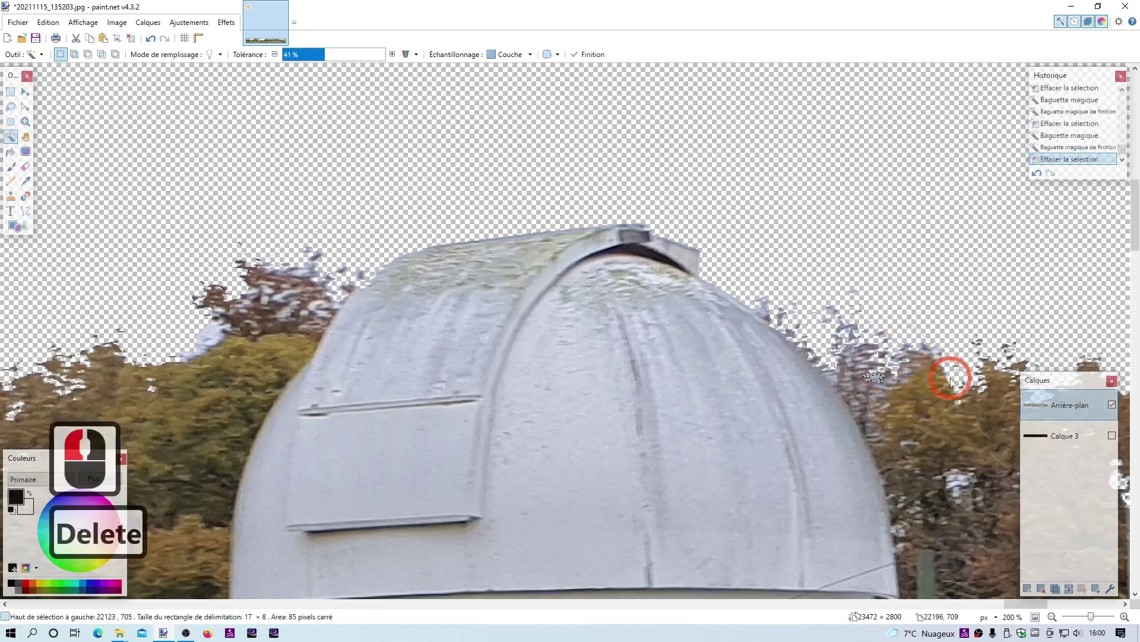
pyautogui.click(968, 357)
pyautogui.press('Delete')
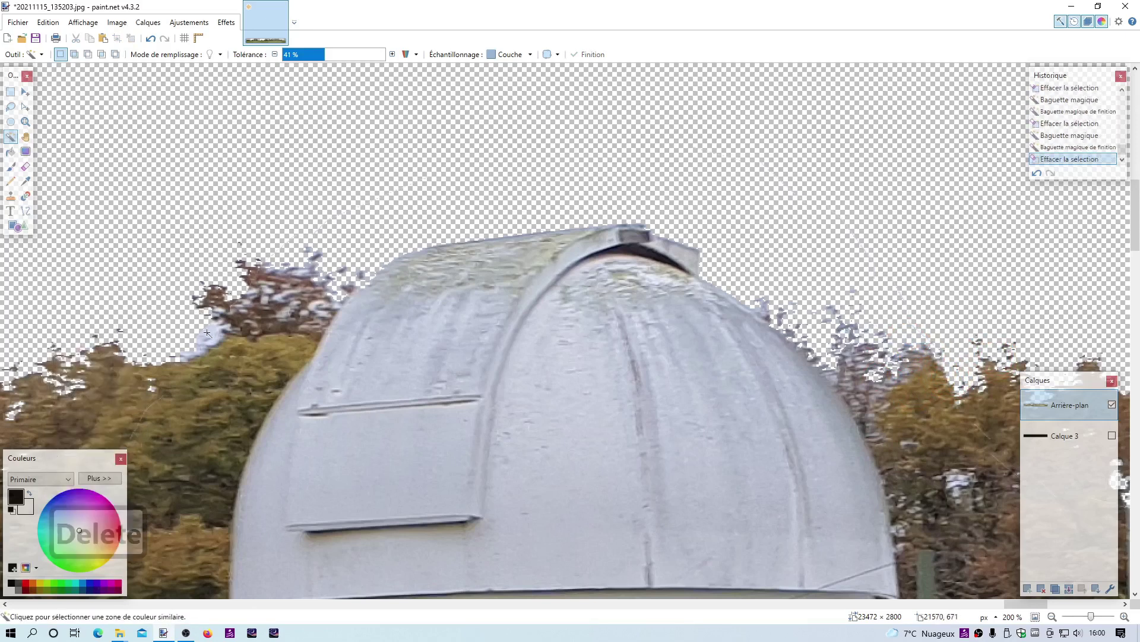
# Delete the bluish sky patches in and around the reddish tree left of the complete dome with the Magic Wand
pyautogui.click(415, 321)
pyautogui.press('Delete')
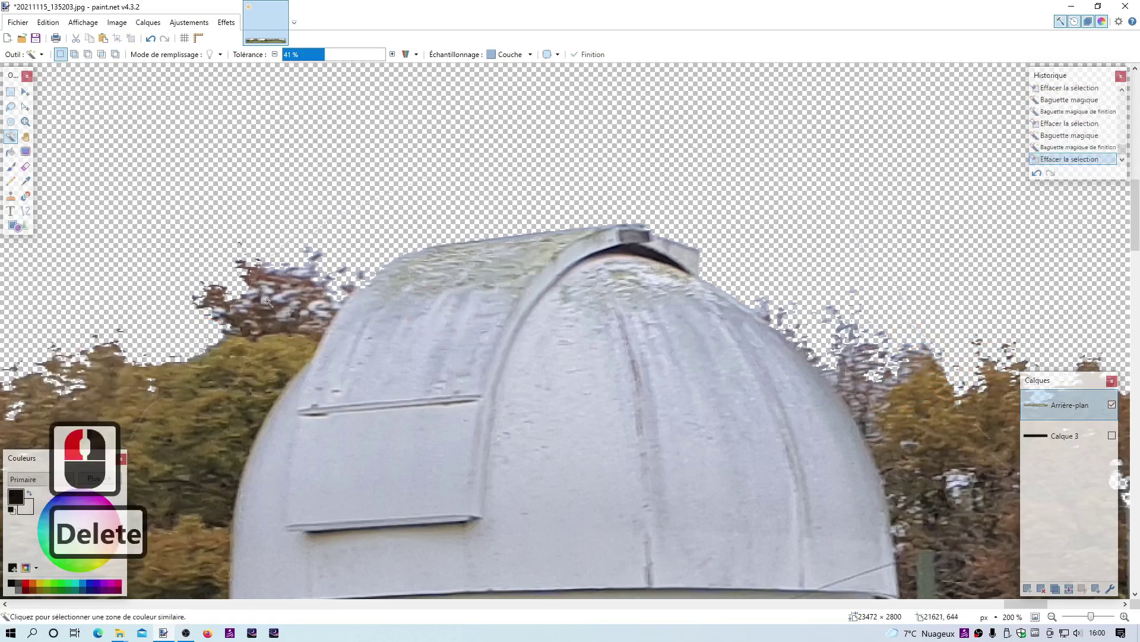
pyautogui.click(333, 303)
pyautogui.press('Delete')
pyautogui.click(403, 285)
pyautogui.press('Delete')
pyautogui.click(362, 306)
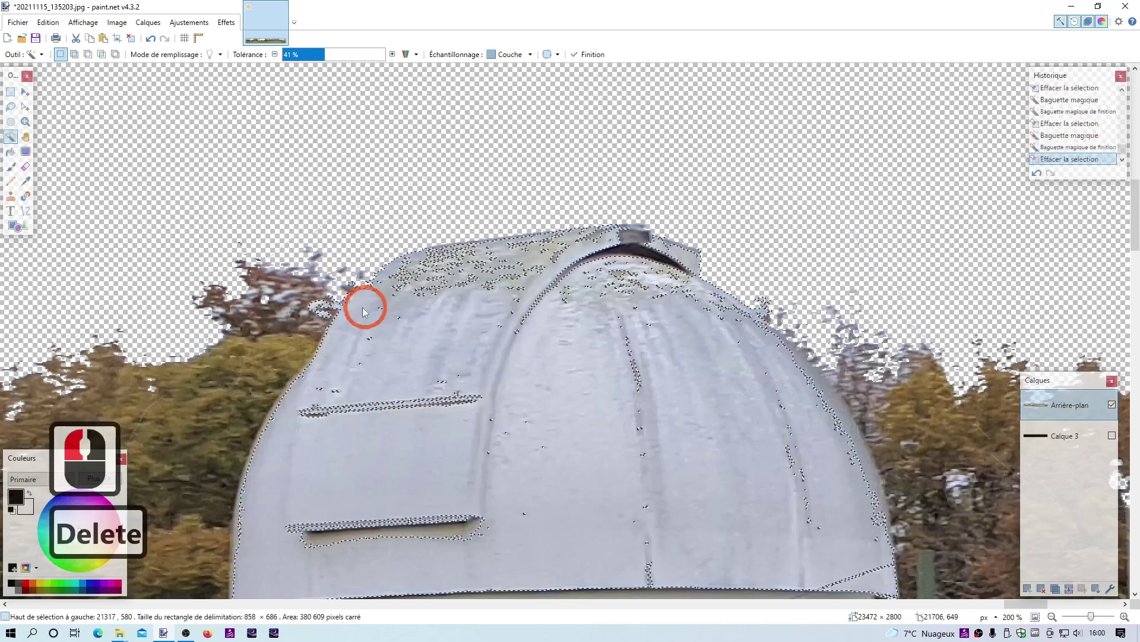
pyautogui.press('Delete')
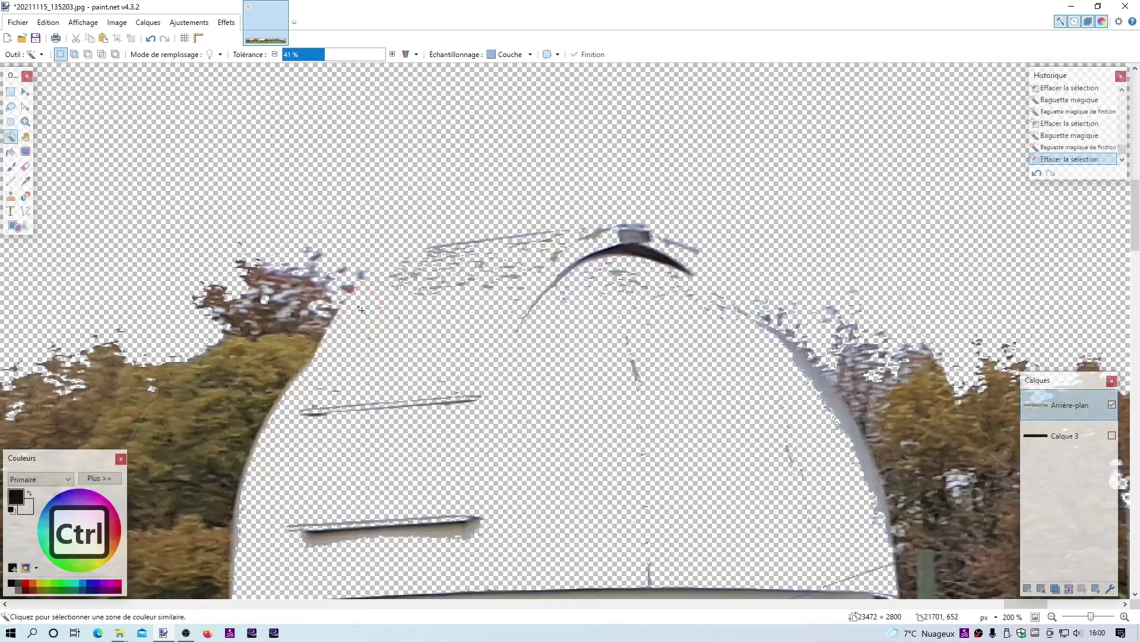
pyautogui.hotkey('ctrl', 'z')
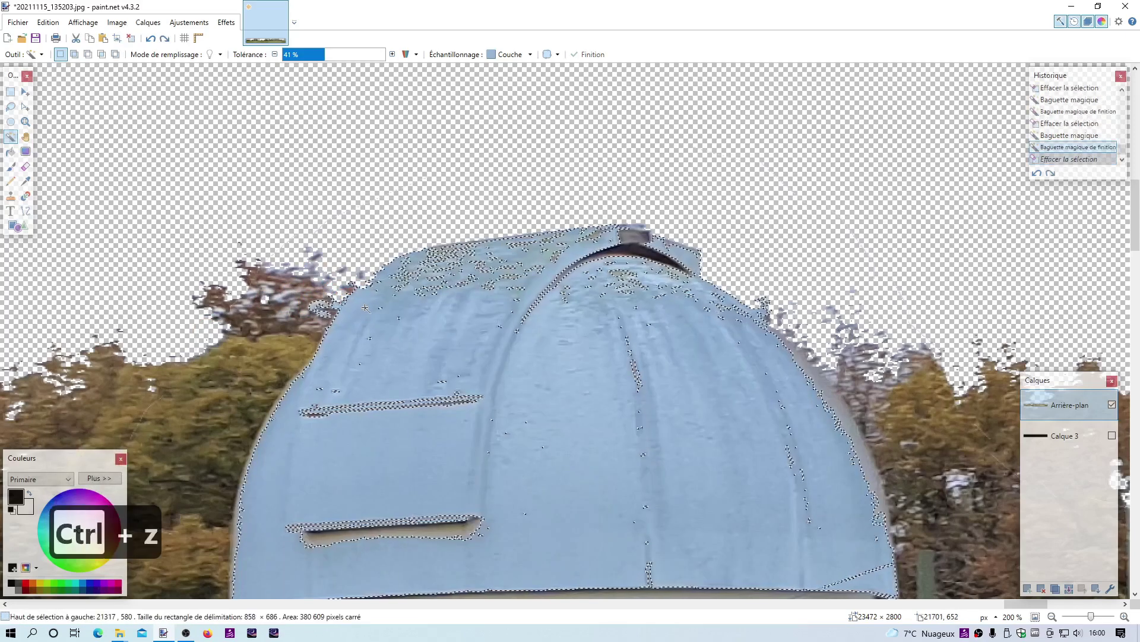
# Lower the Magic Wand tolerance to 4%
pyautogui.click(275, 54)
pyautogui.click(274, 55)
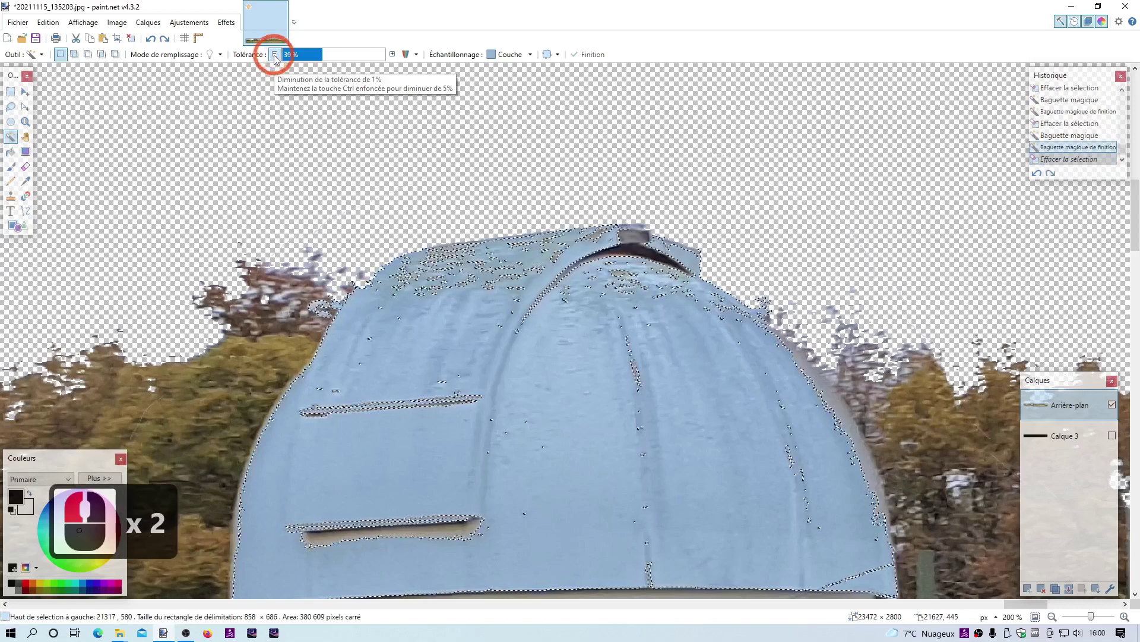
pyautogui.click(275, 55)
pyautogui.click(274, 54)
pyautogui.click(275, 55)
pyautogui.click(275, 55)
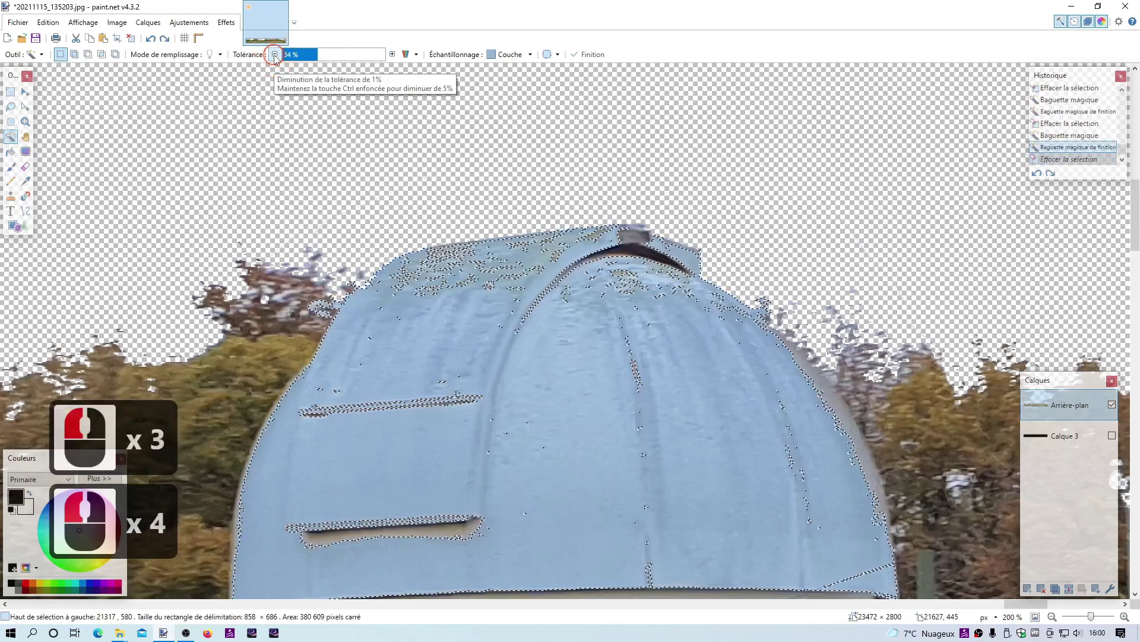
pyautogui.click(274, 55)
pyautogui.click(274, 55)
pyautogui.click(274, 54)
pyautogui.click(274, 55)
pyautogui.click(274, 55)
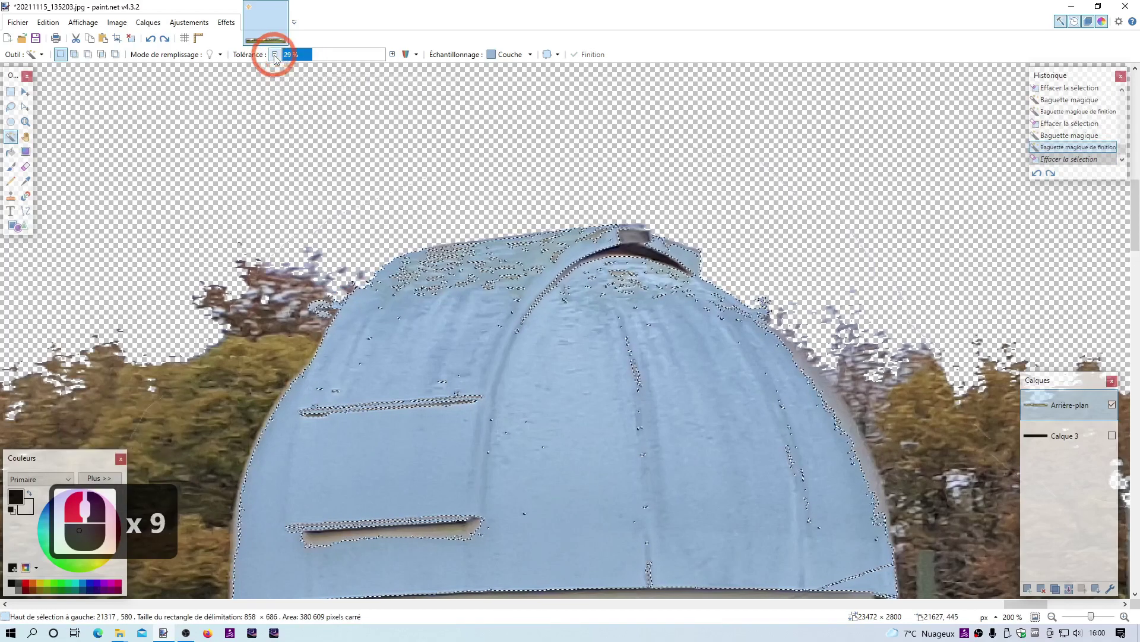
pyautogui.click(274, 54)
pyautogui.click(274, 55)
pyautogui.click(275, 54)
pyautogui.click(275, 54)
pyautogui.click(275, 55)
pyautogui.click(275, 55)
pyautogui.click(274, 54)
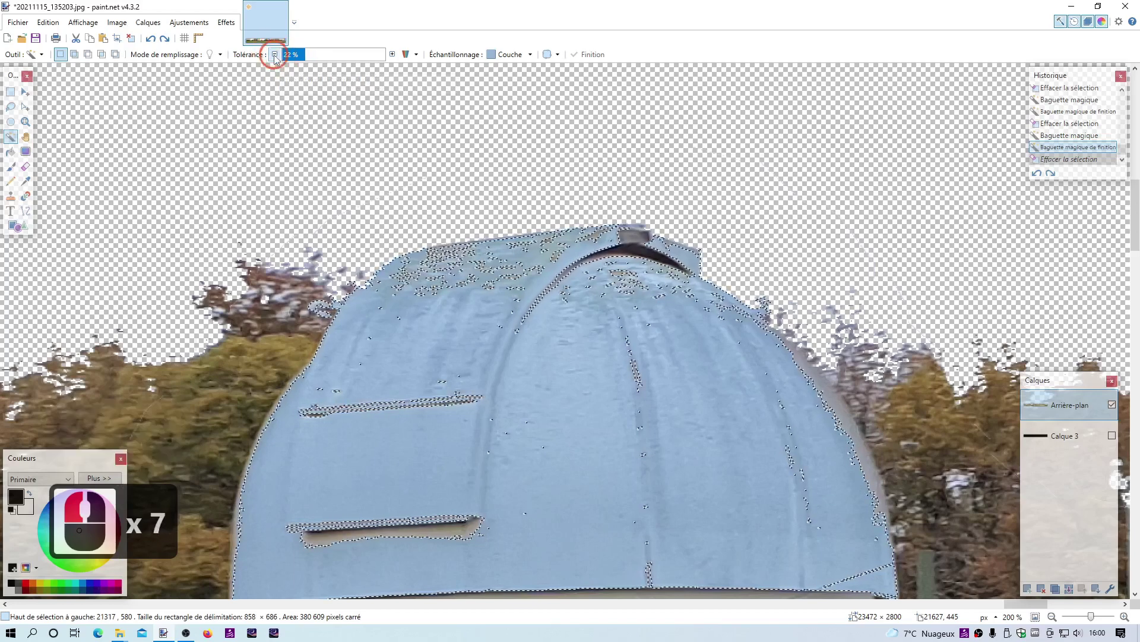
pyautogui.click(274, 55)
pyautogui.click(274, 55)
pyautogui.click(275, 55)
pyautogui.click(275, 55)
pyautogui.click(274, 55)
pyautogui.click(275, 55)
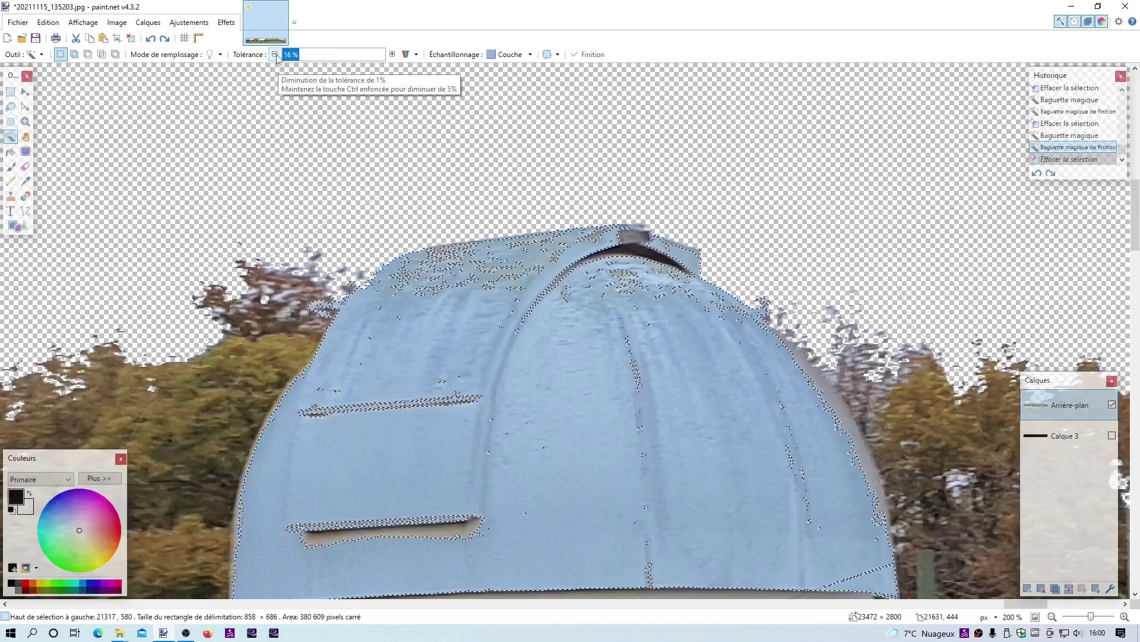
pyautogui.click(275, 55)
pyautogui.click(274, 55)
pyautogui.click(274, 54)
pyautogui.click(274, 55)
pyautogui.click(274, 54)
pyautogui.click(274, 55)
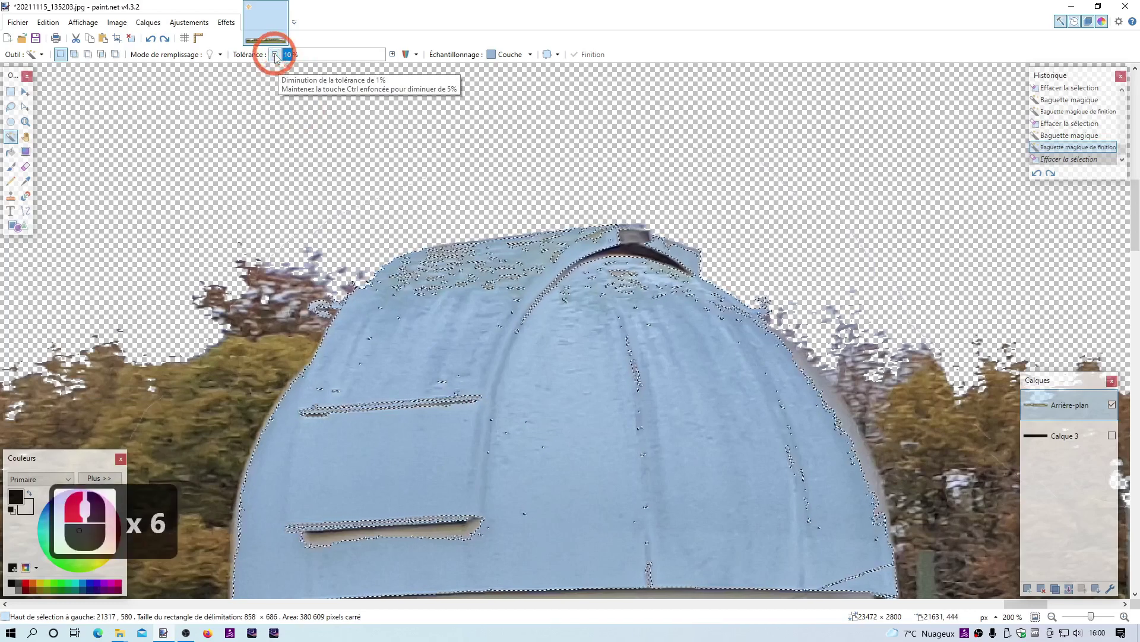
pyautogui.click(275, 55)
pyautogui.click(274, 55)
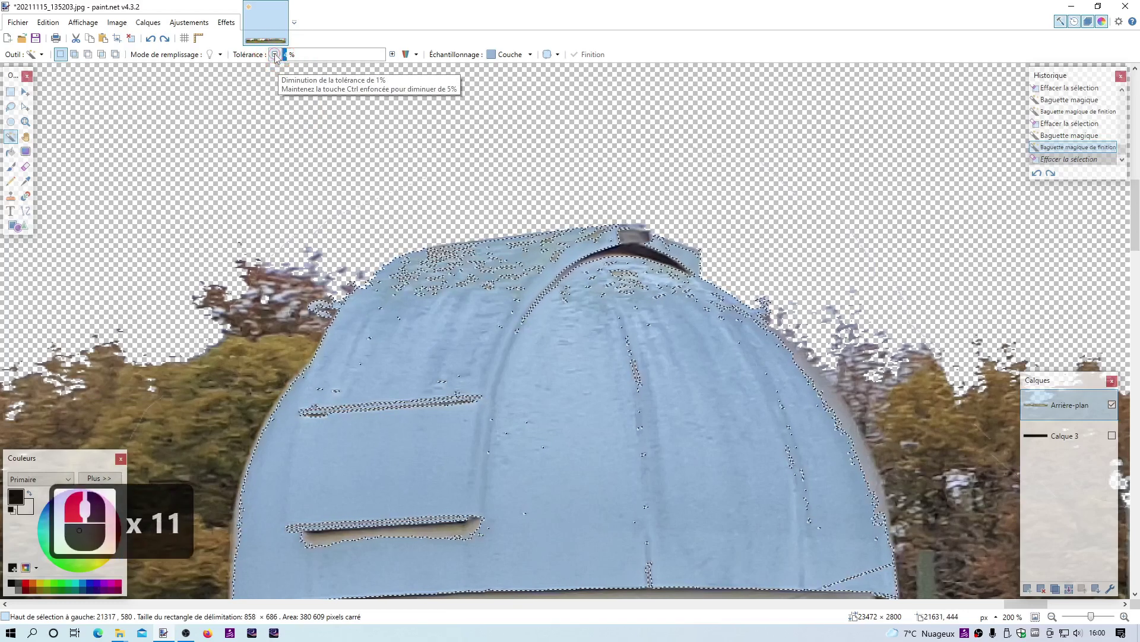
# Select the sky speck in the branches right of the complete dome, set the Magic Wand tolerance to 30%, and delete it
pyautogui.click(909, 373)
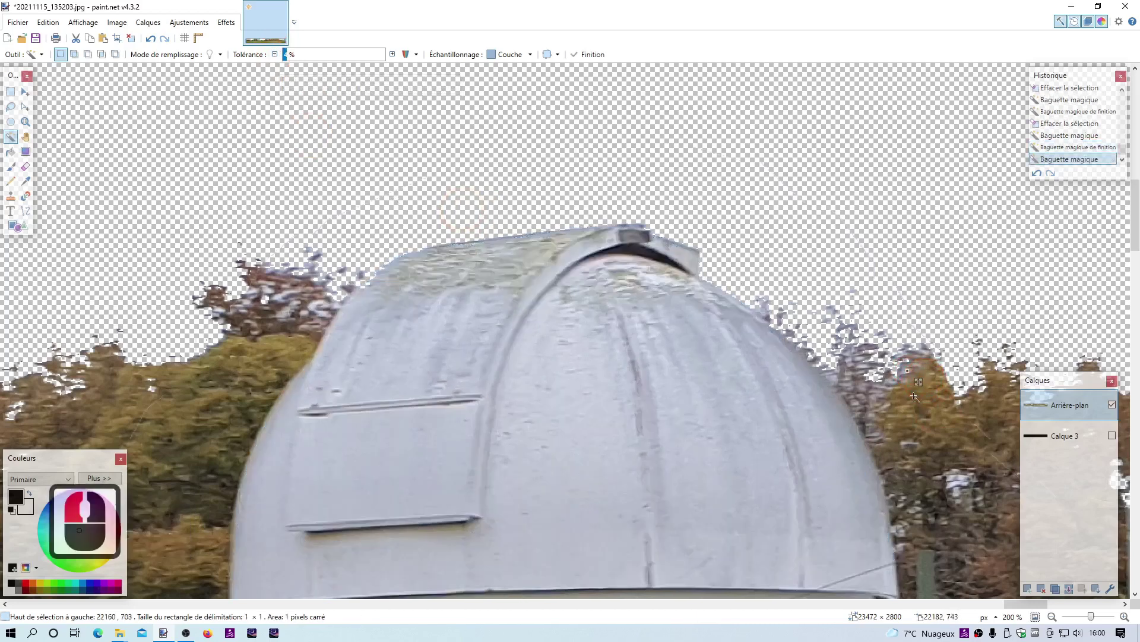
pyautogui.click(392, 54)
pyautogui.click(392, 54)
pyautogui.click(392, 54)
pyautogui.click(392, 54)
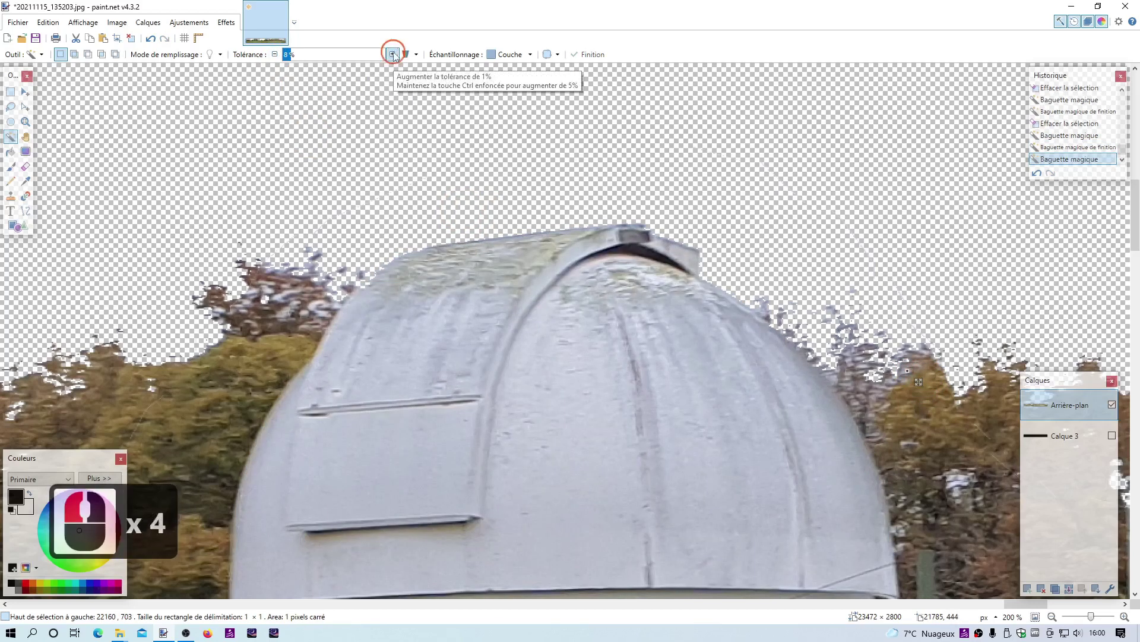
pyautogui.click(392, 54)
pyautogui.click(392, 54)
pyautogui.click(392, 54)
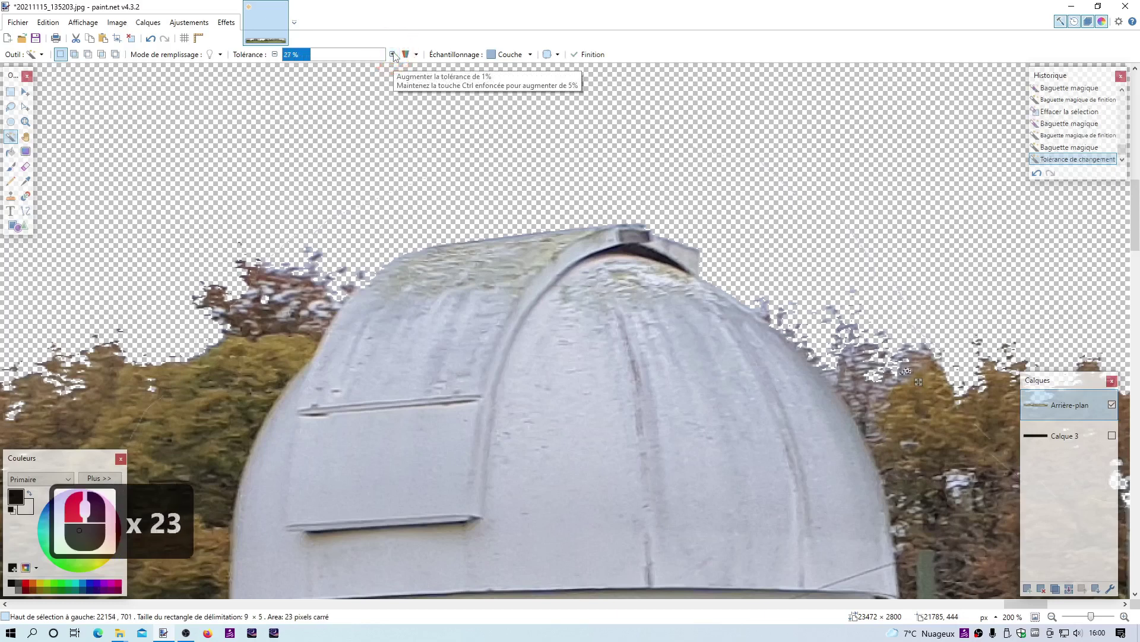
pyautogui.click(392, 54)
pyautogui.click(392, 54)
pyautogui.click(392, 54)
pyautogui.press('Delete')
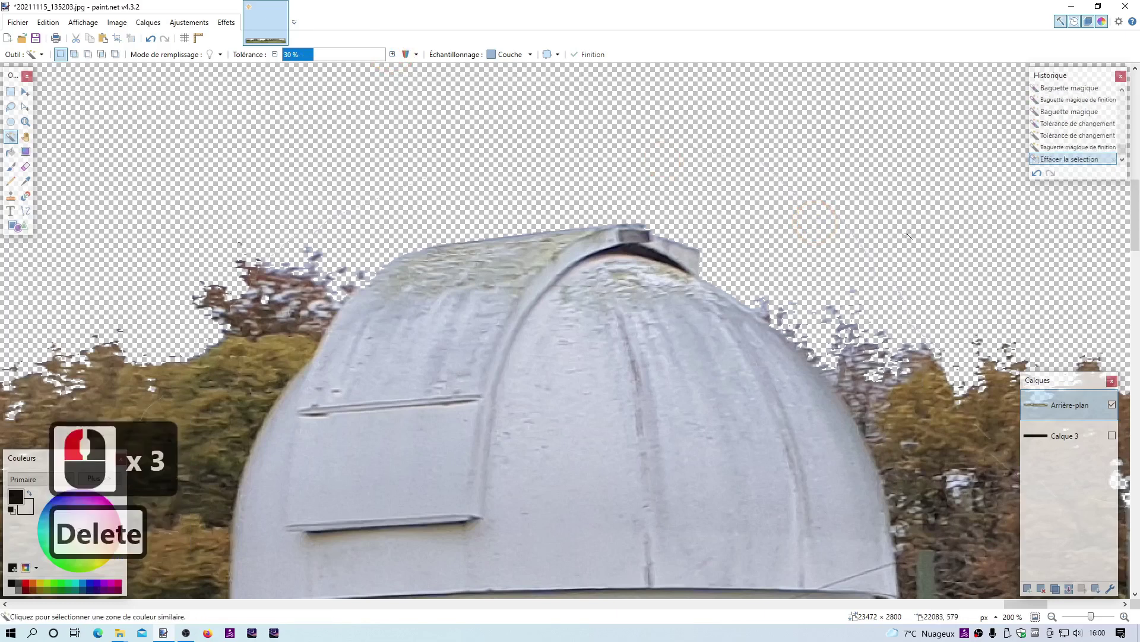
# Delete the remaining sky remnants between the complete dome's right edge and the yellow tree, keeping the 30% tolerance
pyautogui.click(925, 396)
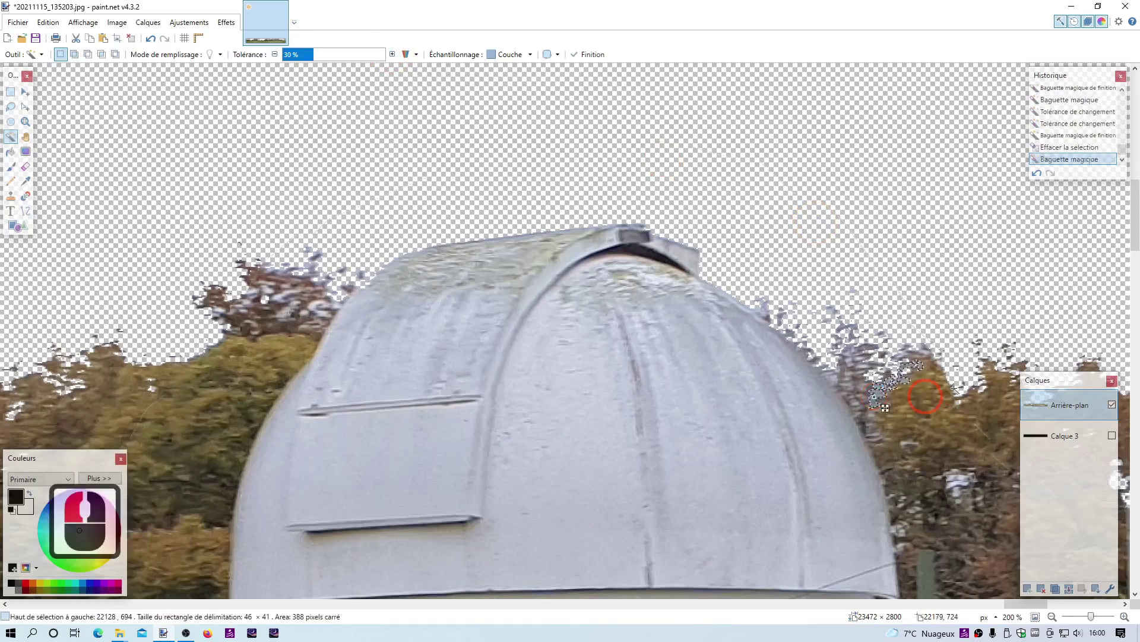
pyautogui.press('Delete')
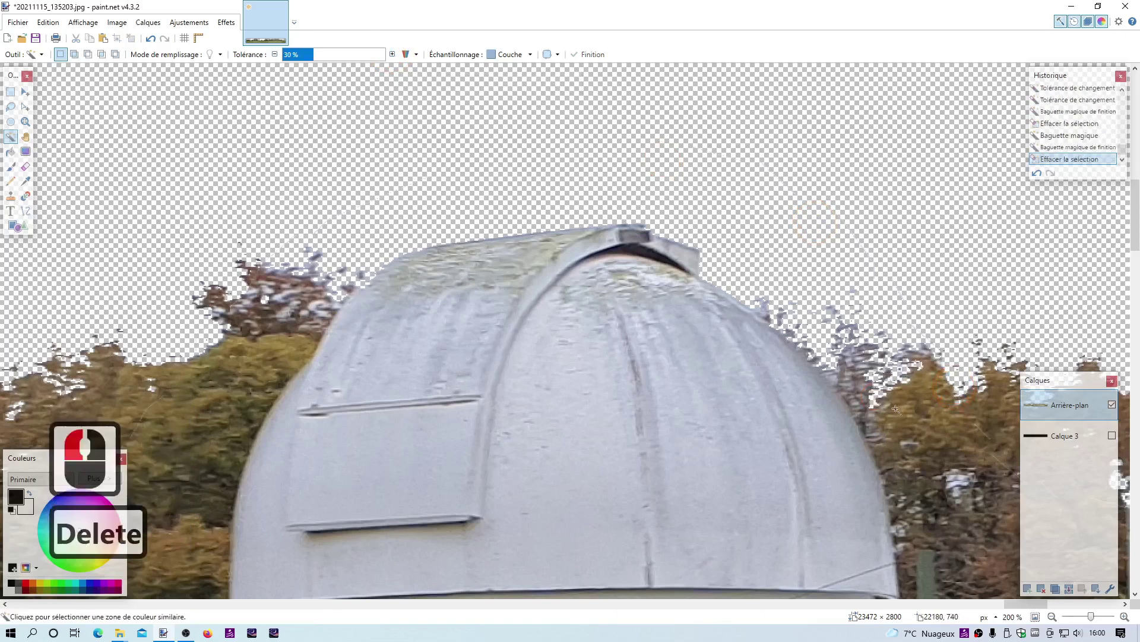
pyautogui.click(842, 385)
pyautogui.press('Delete')
pyautogui.click(836, 378)
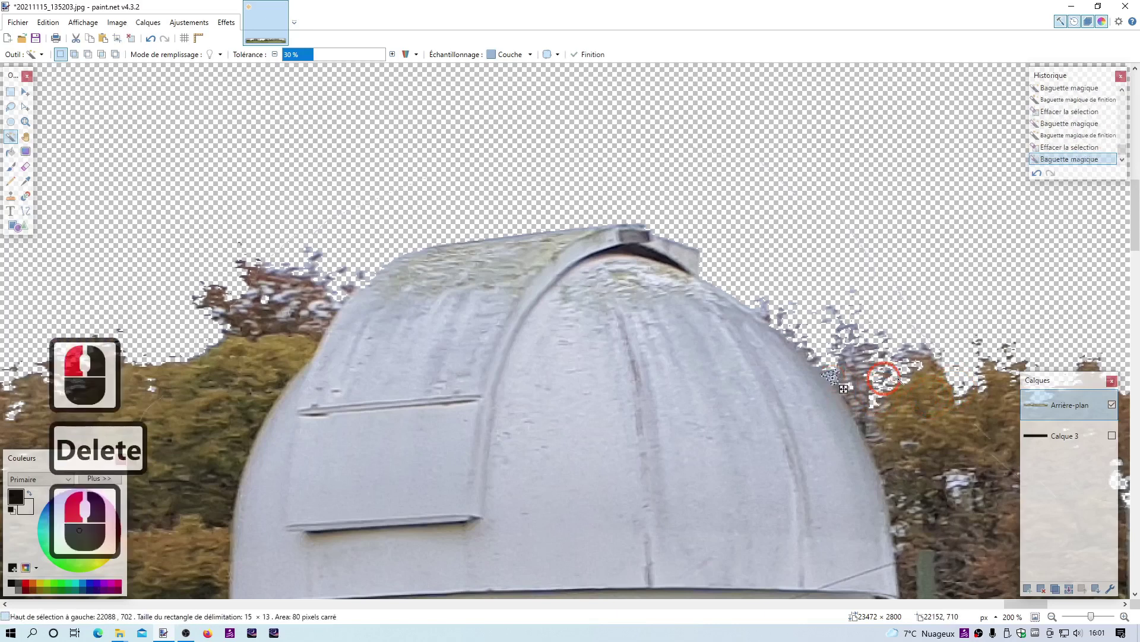
pyautogui.press('Delete')
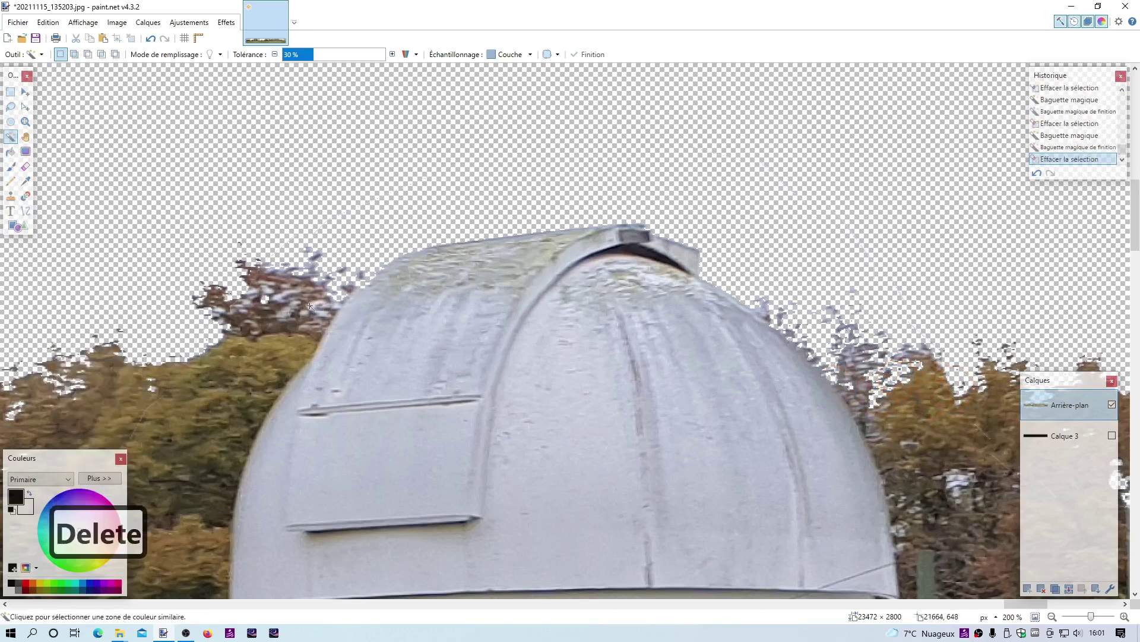
# Delete four more sky remnants inside the reddish tree left of the complete dome at 30% tolerance
pyautogui.click(291, 310)
pyautogui.press('Delete')
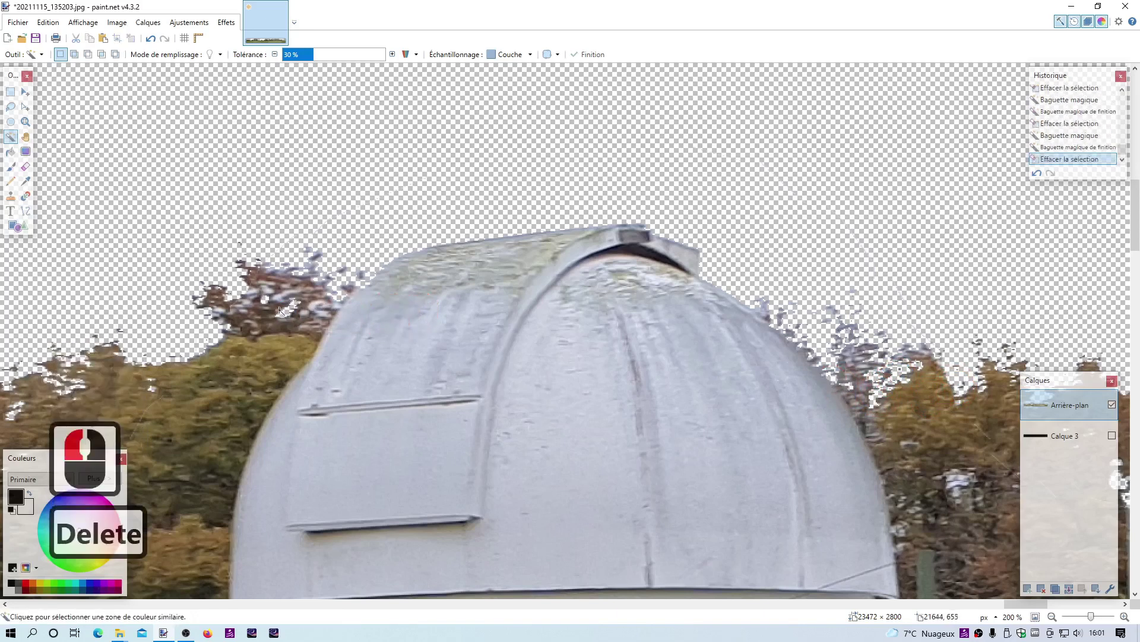
pyautogui.click(285, 299)
pyautogui.press('Delete')
pyautogui.click(269, 290)
pyautogui.press('Delete')
pyautogui.click(344, 299)
pyautogui.press('Delete')
# Delete sky gaps in the branches beside the cut-off dome at the panorama's right end with the Magic Wand
pyautogui.moveTo(1026, 604); pyautogui.dragTo(1106, 607)
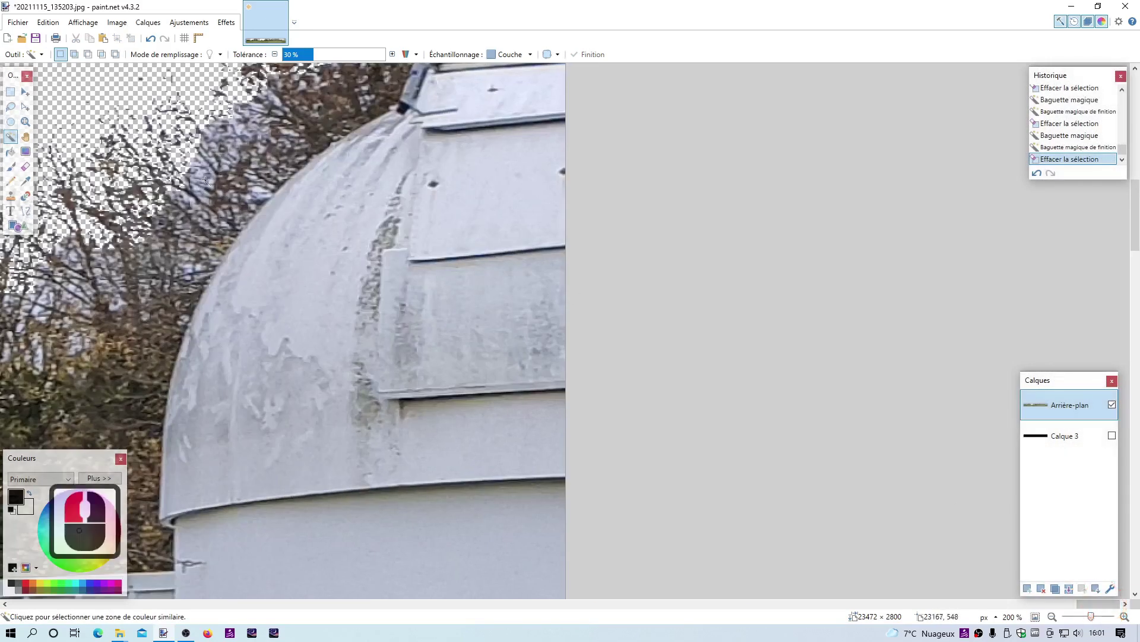
pyautogui.click(306, 191)
pyautogui.press('Delete')
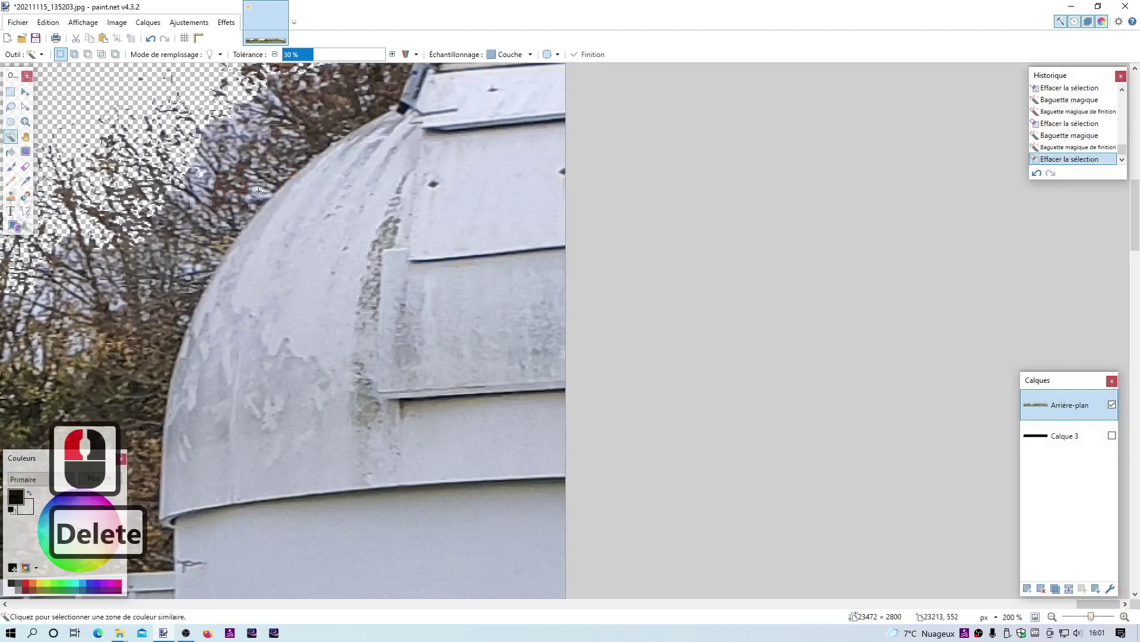
pyautogui.click(301, 151)
pyautogui.click(250, 189)
pyautogui.press('Delete')
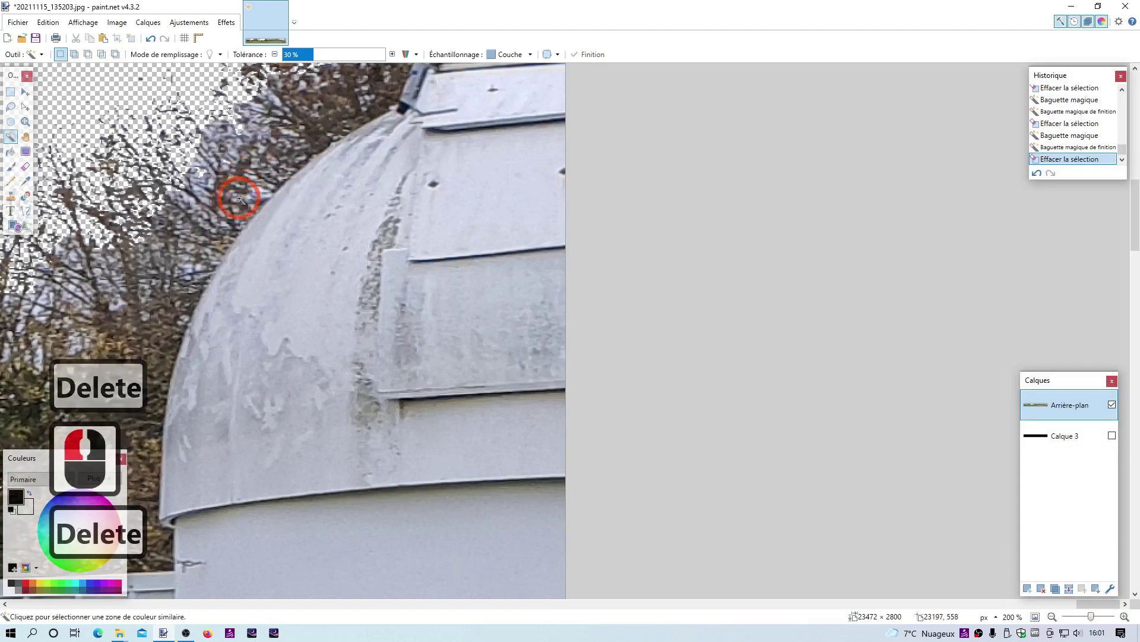
# Select pixels matching the branch sky color across the whole image with the Magic Wand, set the tolerance to 8%, and finish the selection
pyautogui.keyDown('shift'); pyautogui.click(206, 200); pyautogui.keyUp('shift')
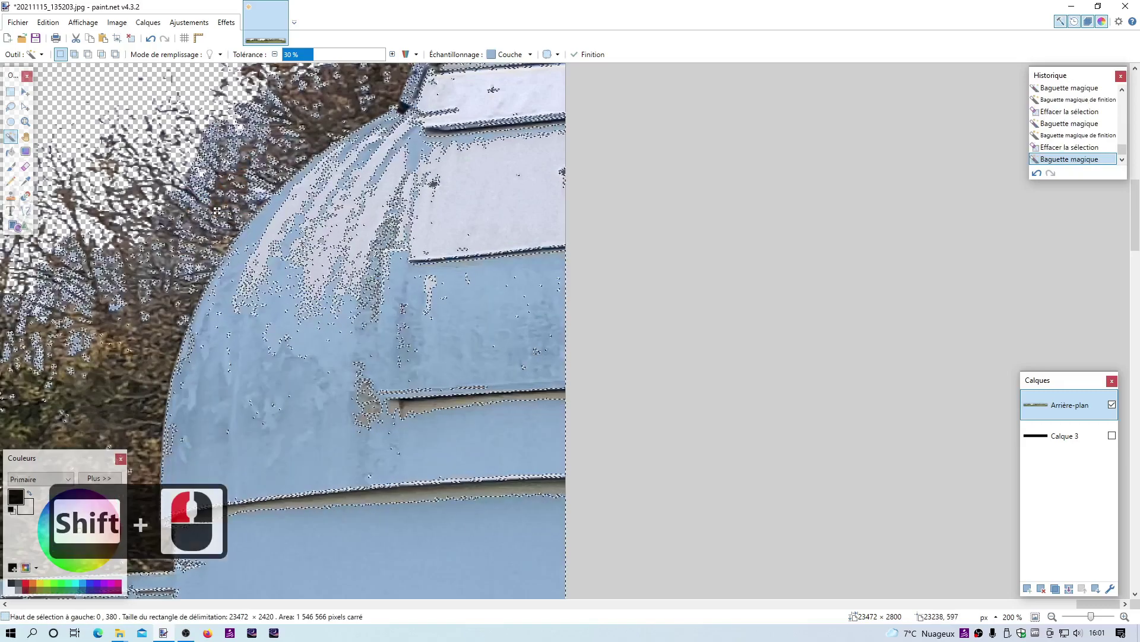
pyautogui.click(275, 55)
pyautogui.click(275, 54)
pyautogui.click(275, 55)
pyautogui.click(275, 55)
pyautogui.click(275, 54)
pyautogui.click(275, 55)
pyautogui.click(275, 54)
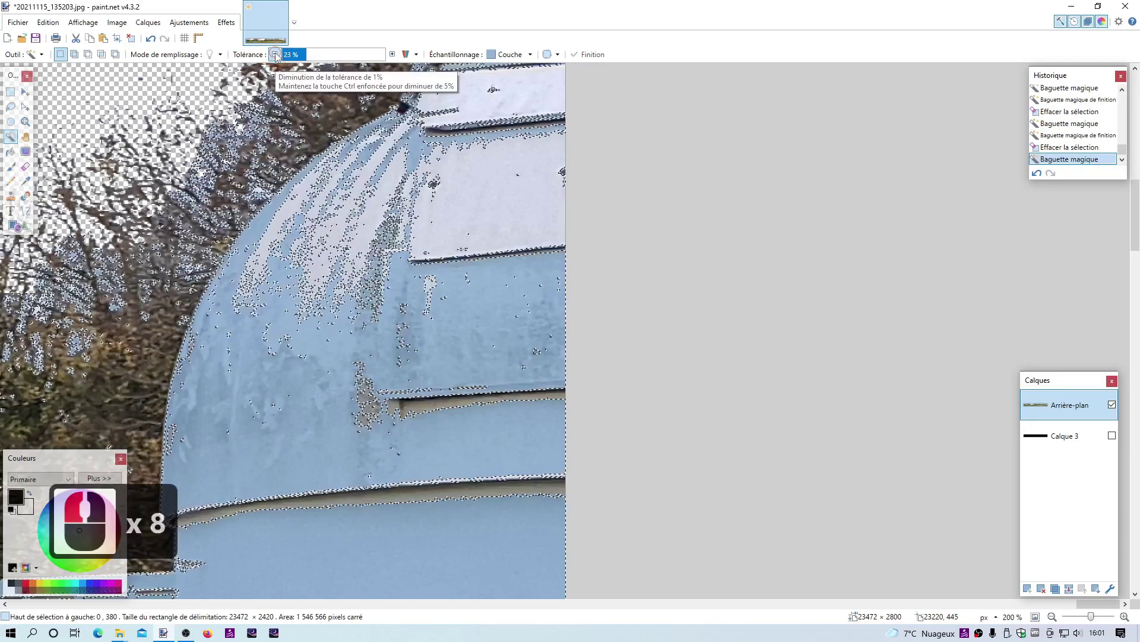
pyautogui.click(275, 54)
pyautogui.click(275, 55)
pyautogui.click(275, 55)
pyautogui.click(275, 55)
pyautogui.click(275, 55)
pyautogui.click(276, 55)
pyautogui.click(275, 55)
pyautogui.click(275, 55)
pyautogui.click(275, 55)
pyautogui.click(275, 55)
pyautogui.click(275, 55)
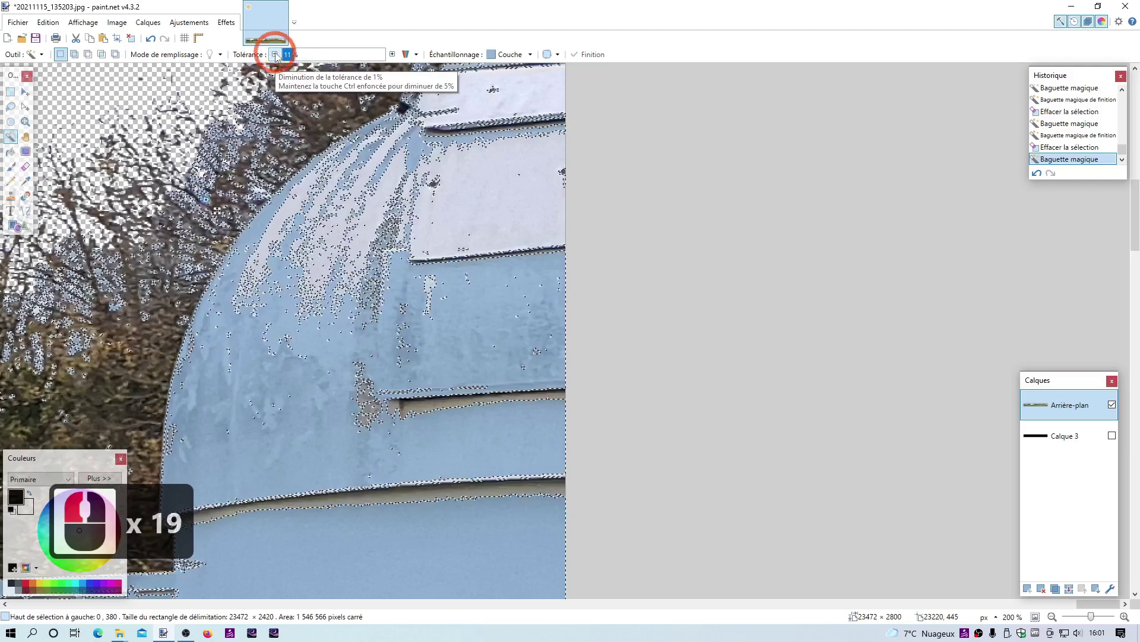
pyautogui.click(275, 55)
pyautogui.click(275, 55)
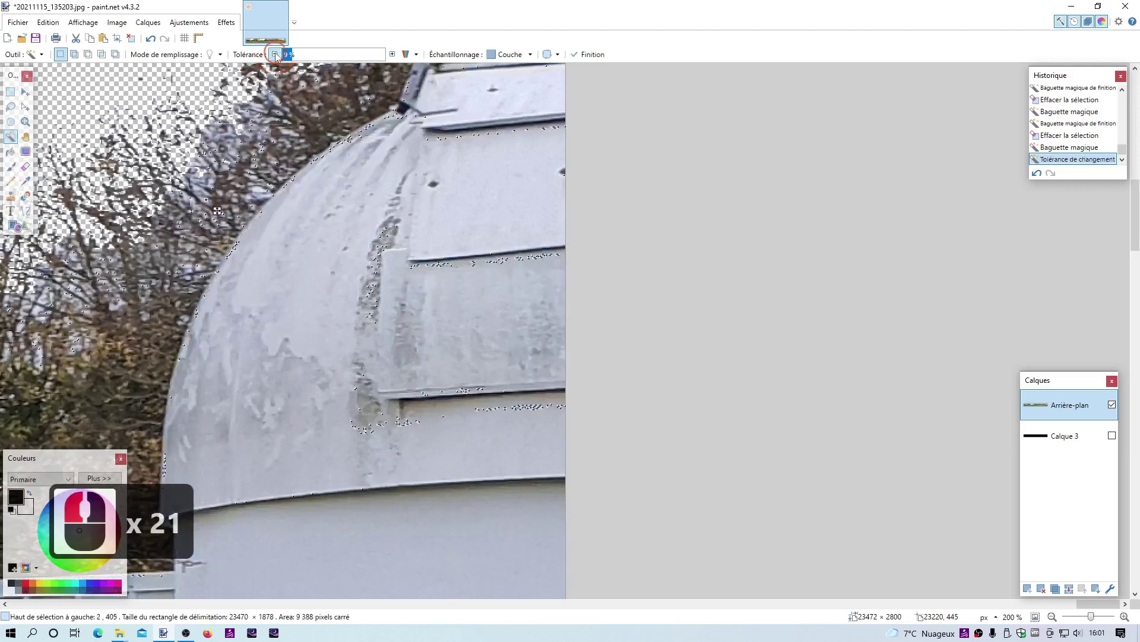
pyautogui.click(275, 55)
pyautogui.click(275, 55)
pyautogui.scroll(-2, 279, 55)
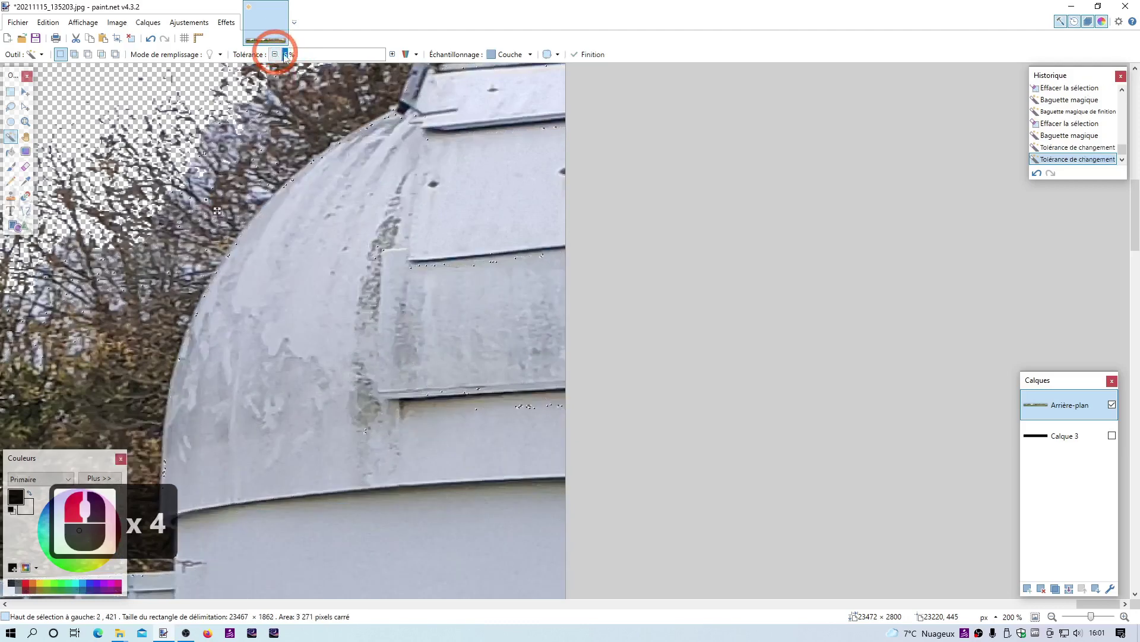
pyautogui.click(392, 55)
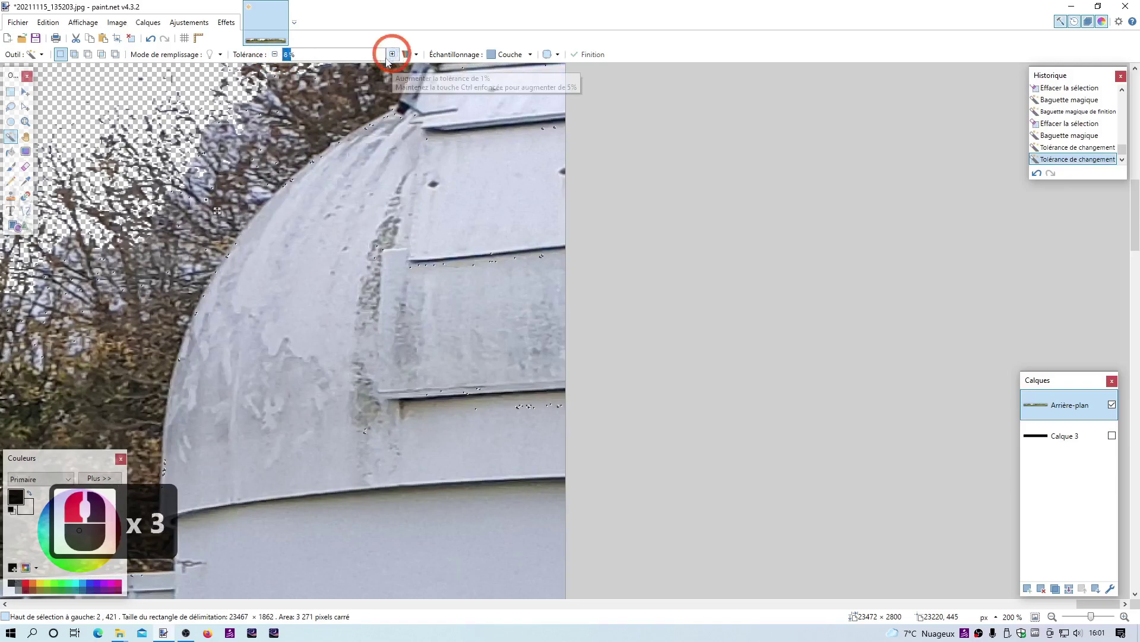
pyautogui.click(1052, 618)
pyautogui.click(1052, 618)
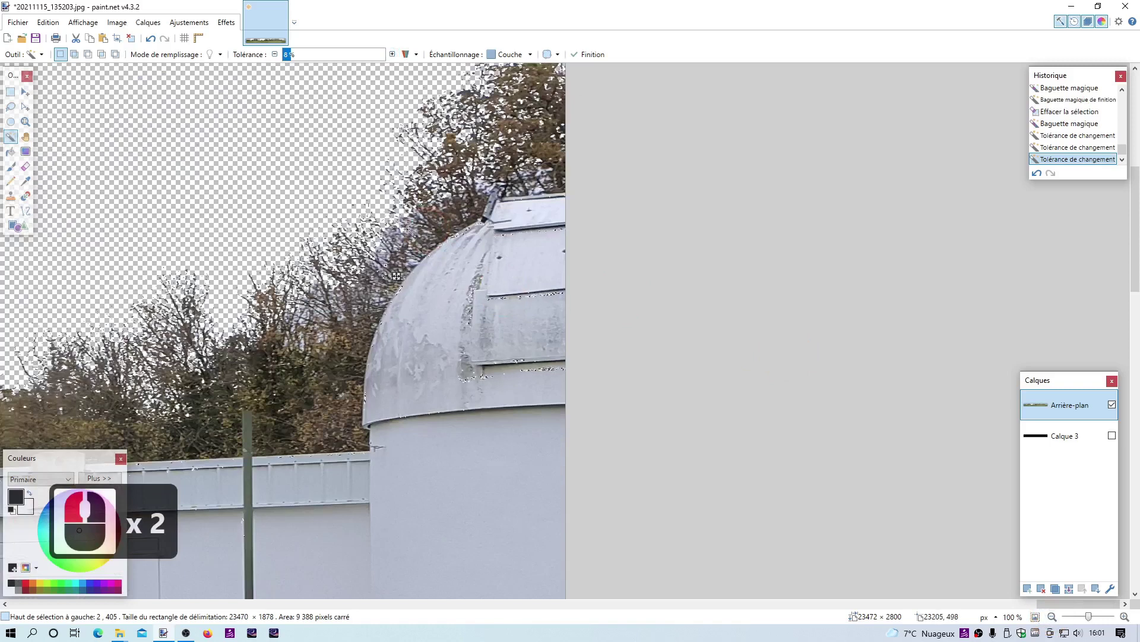
pyautogui.press('Escape')
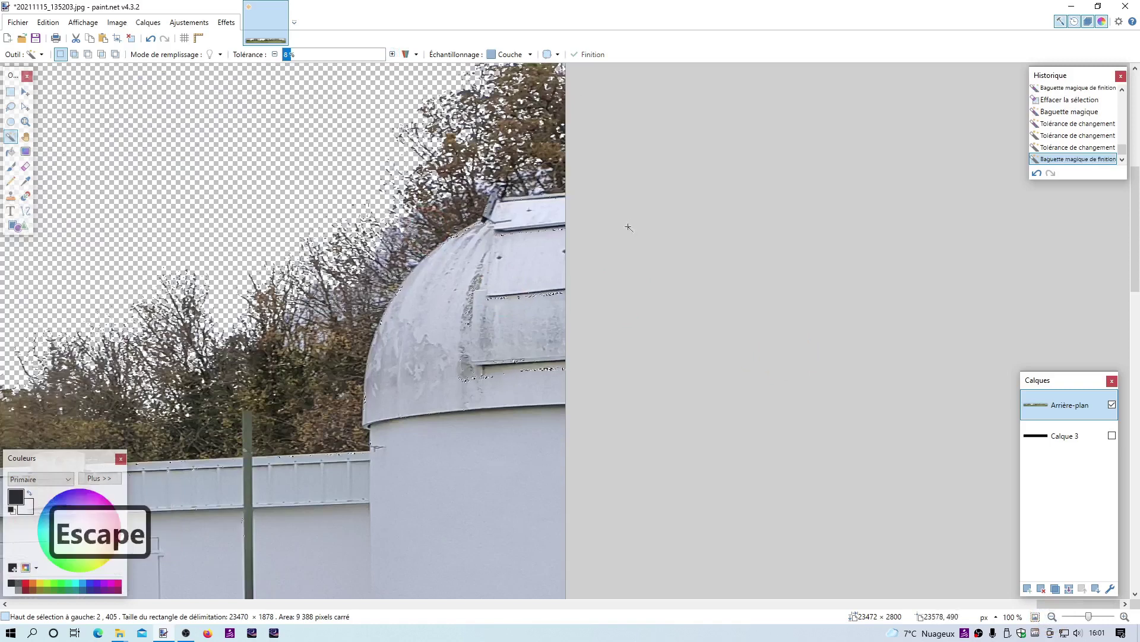
# Drop the existing selection, lasso the trees above and beside the cut-off dome at the panorama's right end, and cut them out
pyautogui.press('Escape')
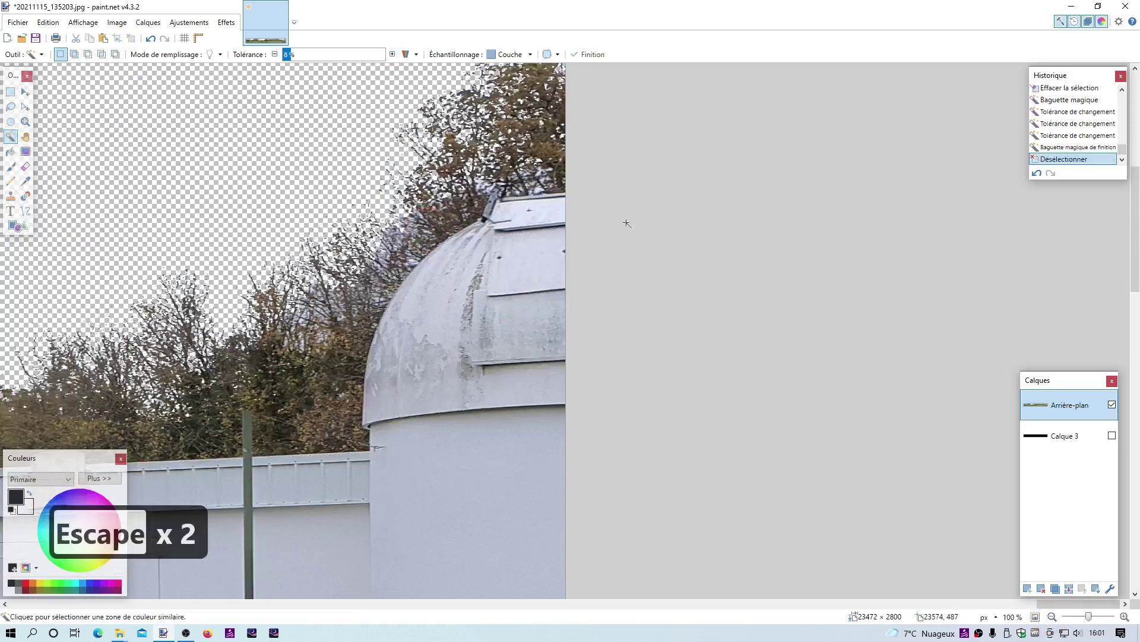
pyautogui.click(10, 107)
pyautogui.moveTo(255, 309)
pyautogui.mouseDown()
pyautogui.moveTo(266, 342)
pyautogui.moveTo(307, 388)
pyautogui.moveTo(338, 375)
pyautogui.mouseUp()
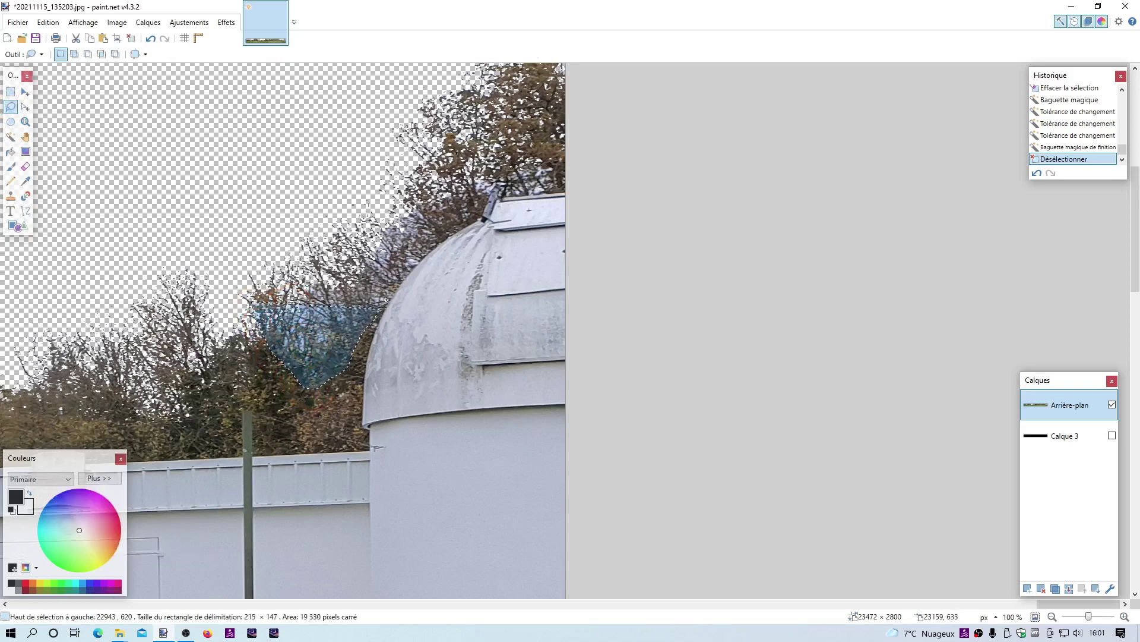
pyautogui.moveTo(414, 264)
pyautogui.mouseDown()
pyautogui.moveTo(475, 218)
pyautogui.moveTo(490, 184)
pyautogui.moveTo(566, 184)
pyautogui.moveTo(580, 132)
pyautogui.moveTo(572, 66)
pyautogui.moveTo(563, 104)
pyautogui.moveTo(316, 170)
pyautogui.moveTo(189, 251)
pyautogui.moveTo(157, 344)
pyautogui.moveTo(184, 377)
pyautogui.moveTo(254, 401)
pyautogui.mouseUp()
pyautogui.hotkey('ctrl', 'x')
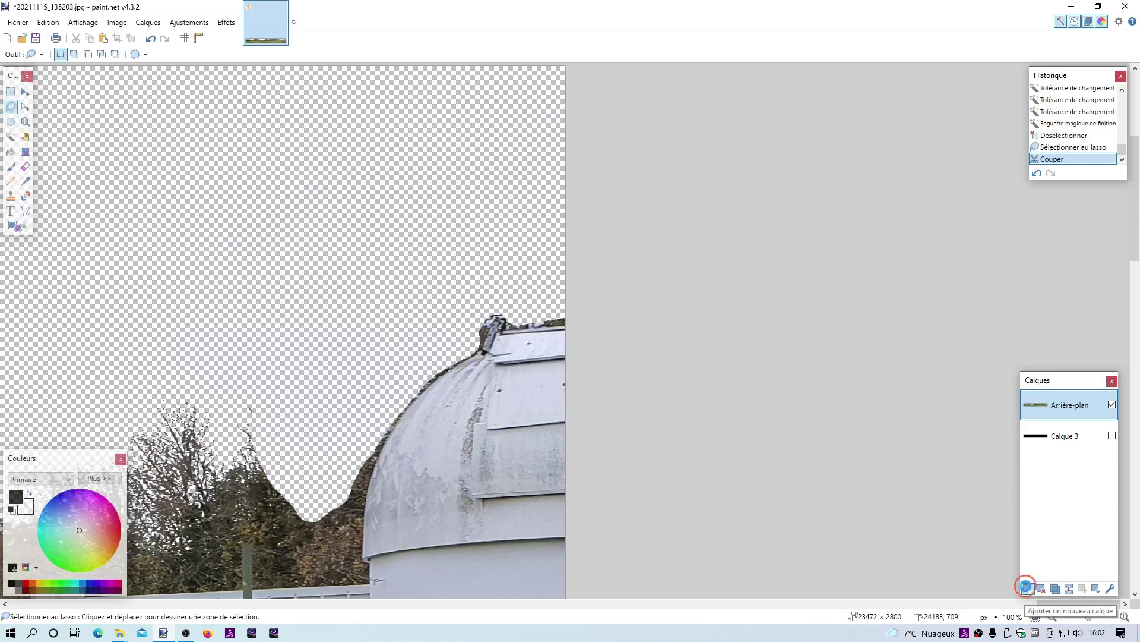
# Paste the cut trees in place on a new layer above Arrière-plan and deselect them
pyautogui.click(1027, 588)
pyautogui.moveTo(1050, 405)
pyautogui.mouseDown()
pyautogui.moveTo(1052, 442)
pyautogui.moveTo(1036, 412)
pyautogui.mouseUp()
pyautogui.hotkey('ctrl', 'v')
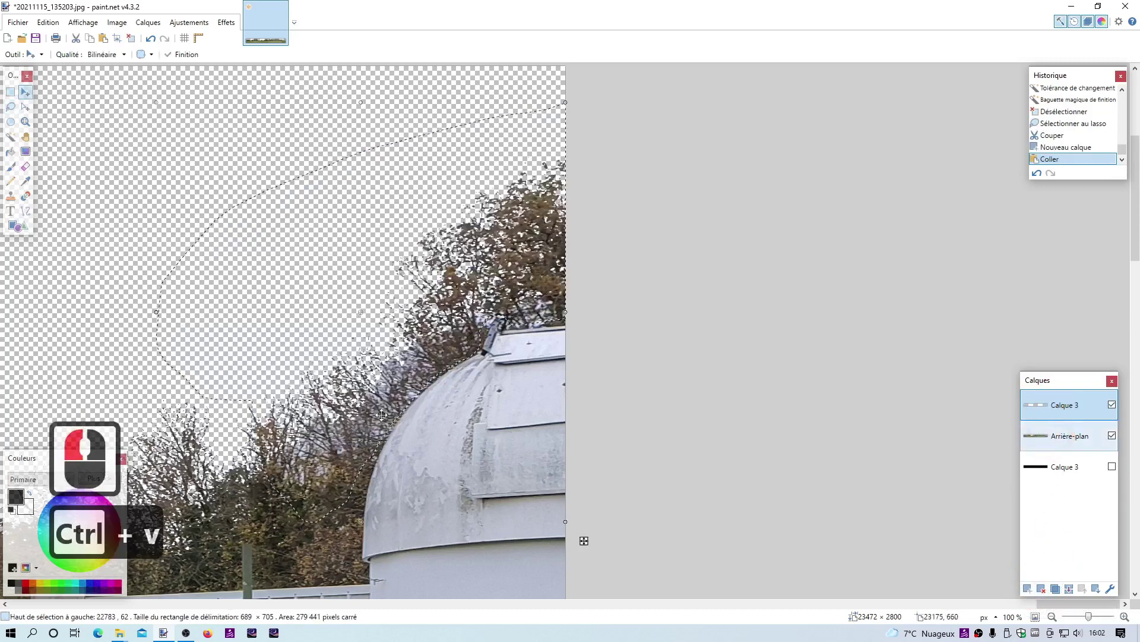
pyautogui.press('Escape')
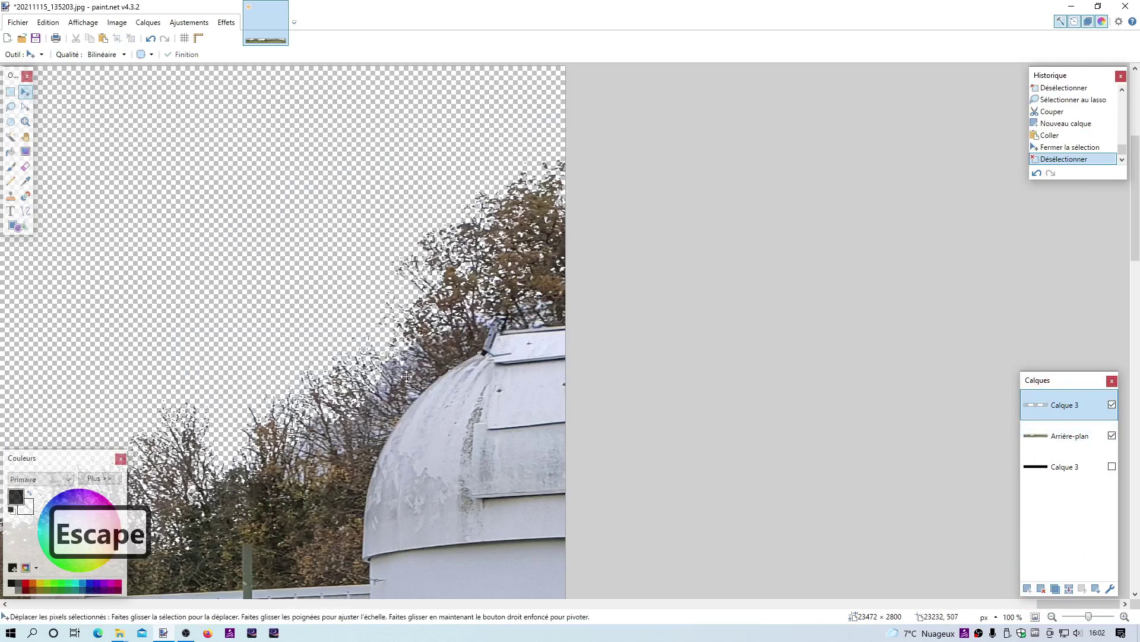
# Delete the sky-colored pixels throughout the pasted tree layer with a global Magic Wand selection at 47% tolerance
pyautogui.click(10, 136)
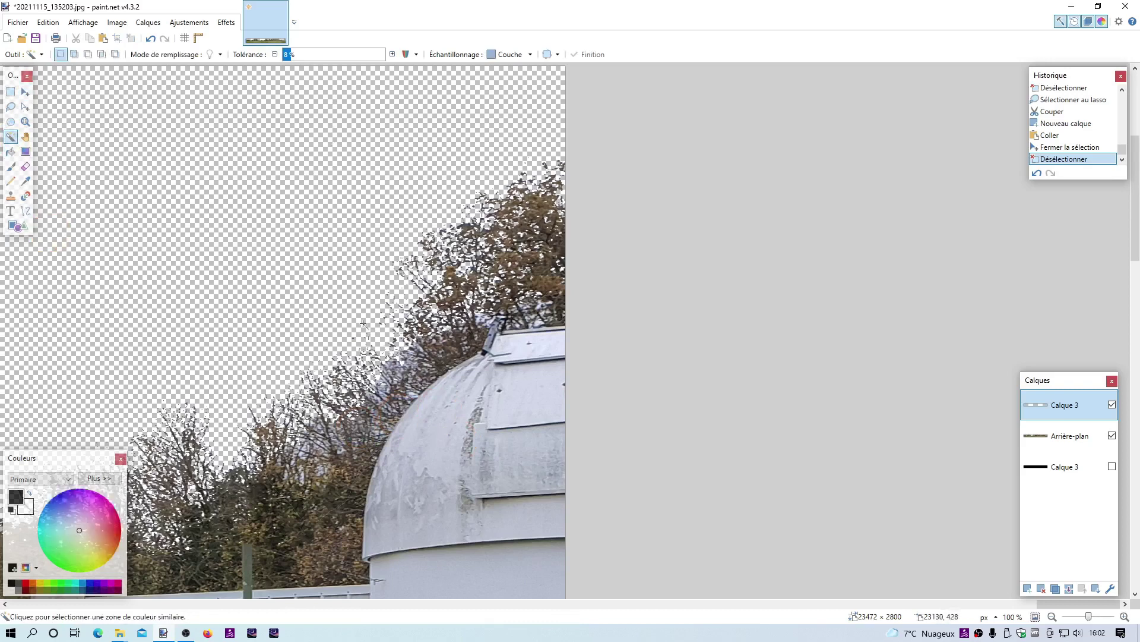
pyautogui.keyDown('shift'); pyautogui.click(497, 345); pyautogui.keyUp('shift')
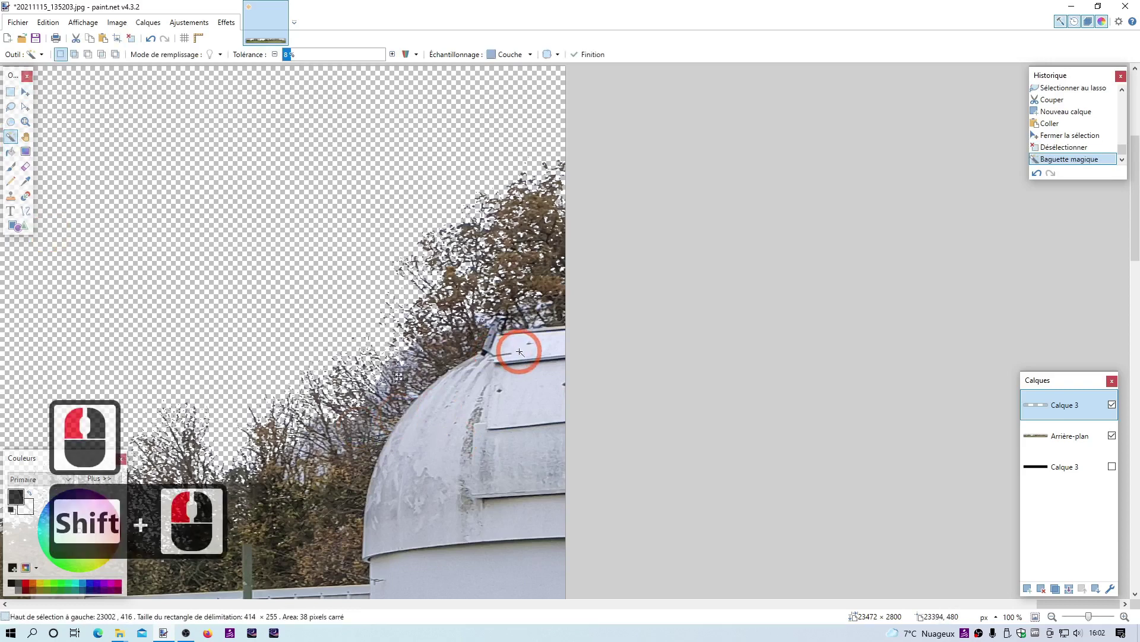
pyautogui.click(393, 54)
pyautogui.click(392, 54)
pyautogui.click(393, 54)
pyautogui.click(392, 54)
pyautogui.click(393, 54)
pyautogui.click(393, 54)
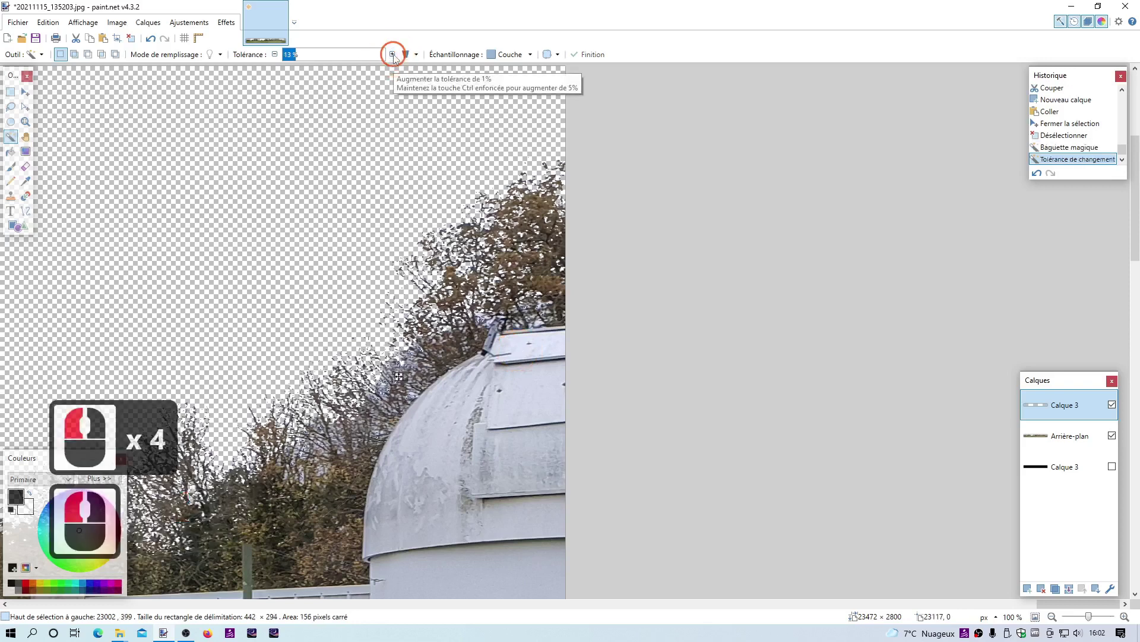
pyautogui.click(392, 54)
pyautogui.click(393, 54)
pyautogui.click(393, 54)
pyautogui.click(393, 54)
pyautogui.click(393, 54)
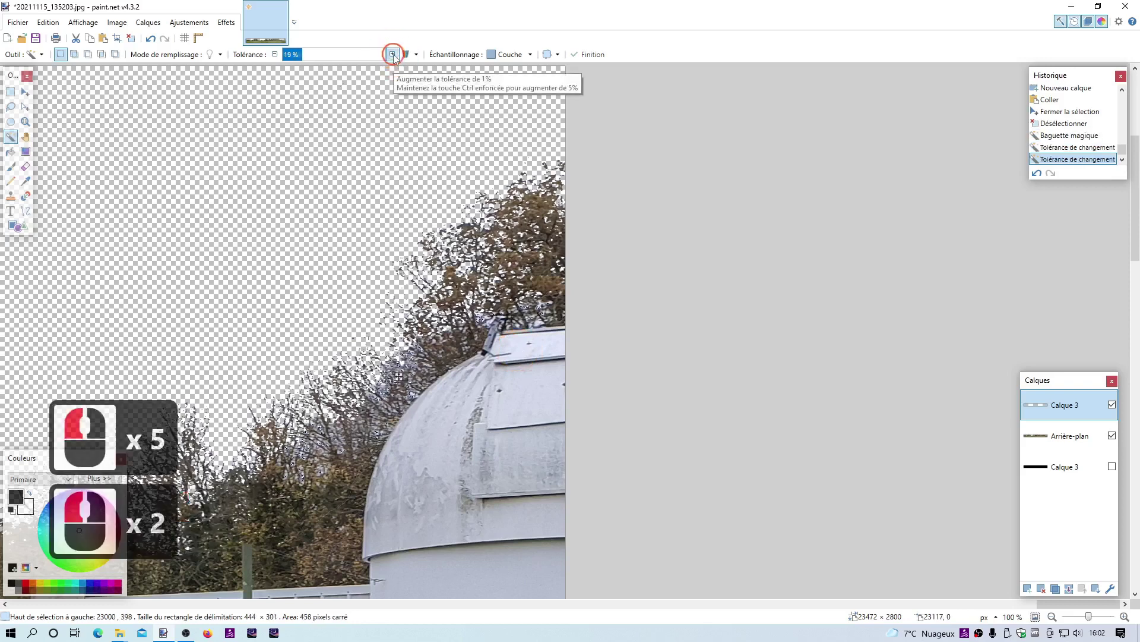
pyautogui.click(392, 54)
pyautogui.click(393, 54)
pyautogui.click(393, 54)
pyautogui.click(392, 54)
pyautogui.click(393, 54)
pyautogui.click(392, 54)
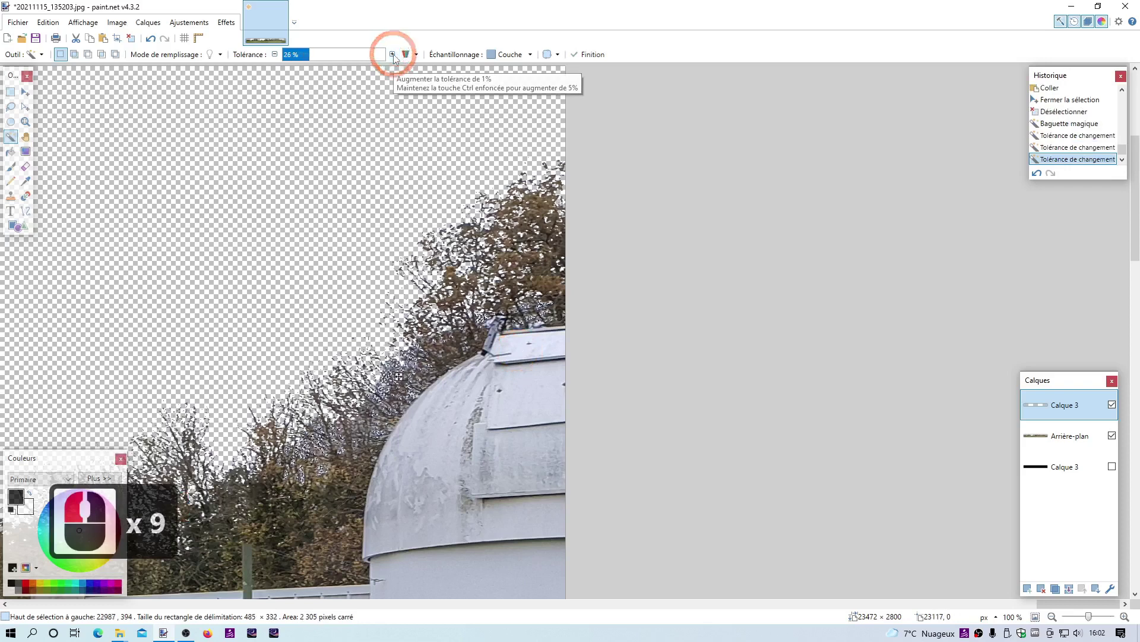
pyautogui.click(393, 54)
pyautogui.click(393, 54)
pyautogui.click(393, 54)
pyautogui.click(392, 54)
pyautogui.click(393, 54)
pyautogui.click(393, 54)
pyautogui.click(392, 54)
pyautogui.click(392, 54)
pyautogui.click(393, 54)
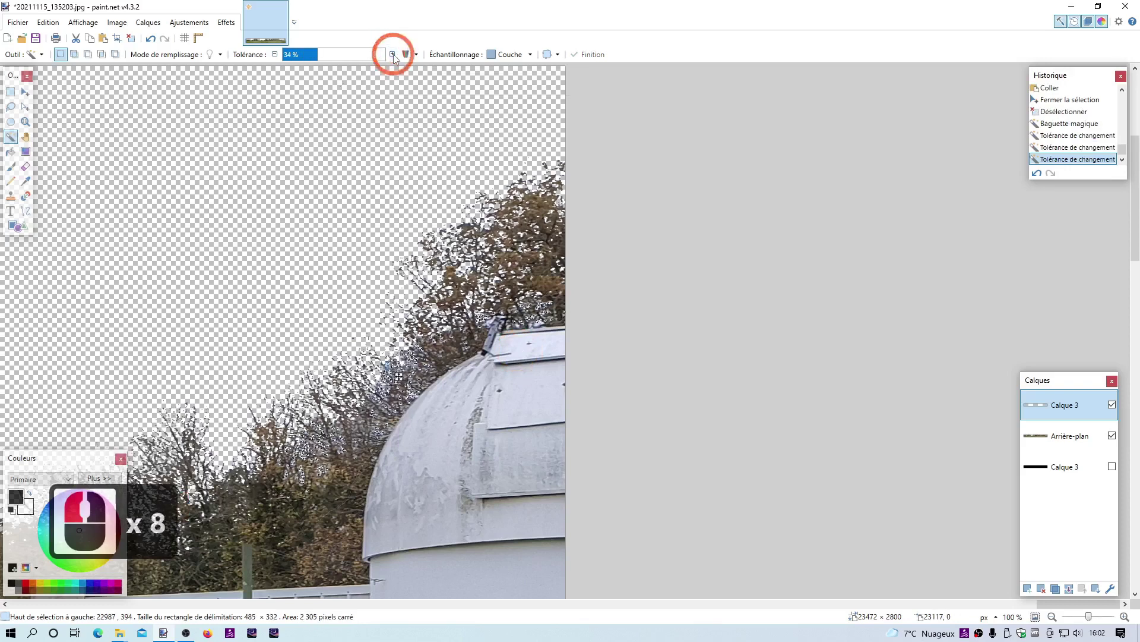
pyautogui.click(392, 54)
pyautogui.click(392, 54)
pyautogui.click(393, 54)
pyautogui.click(392, 54)
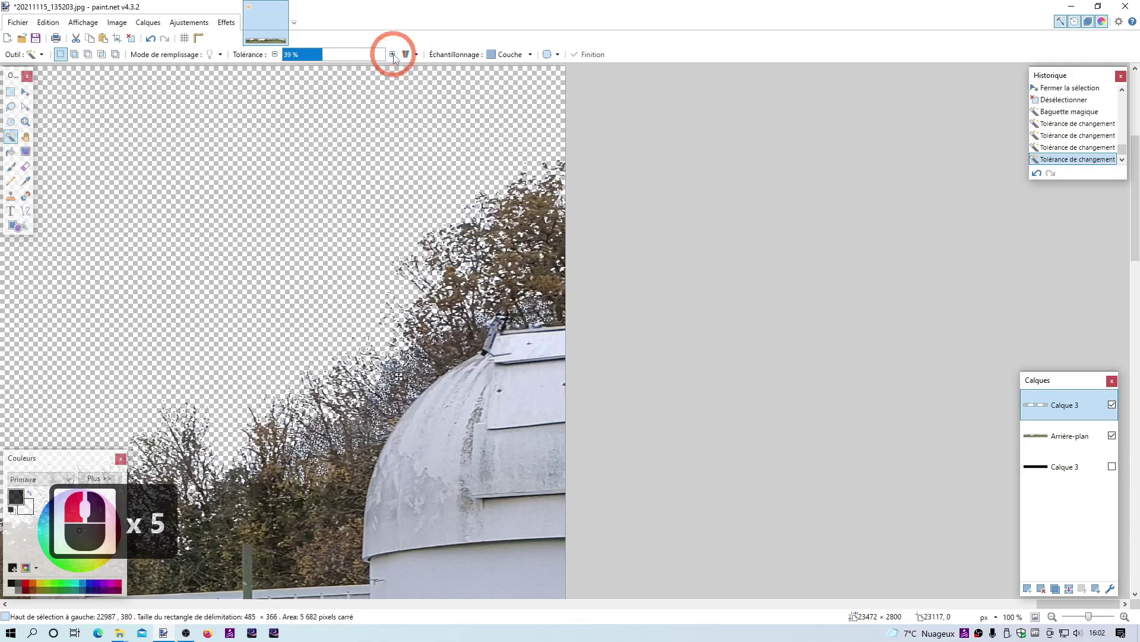
pyautogui.click(393, 54)
pyautogui.click(393, 54)
pyautogui.click(393, 54)
pyautogui.click(393, 54)
pyautogui.click(393, 54)
pyautogui.click(392, 54)
pyautogui.click(392, 54)
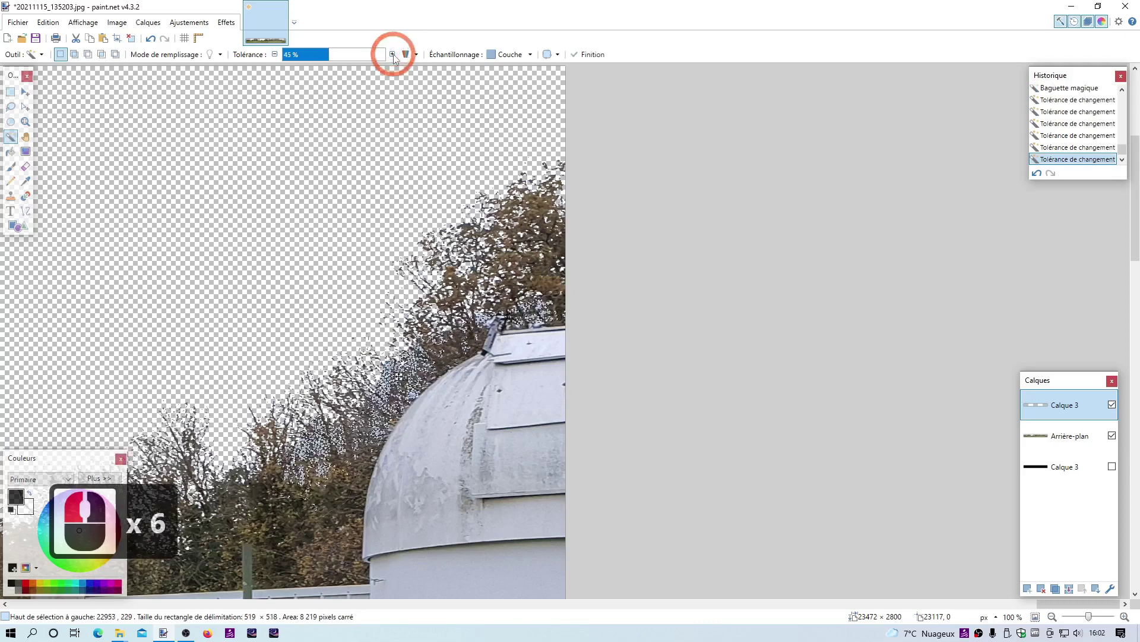
pyautogui.click(393, 54)
pyautogui.click(392, 54)
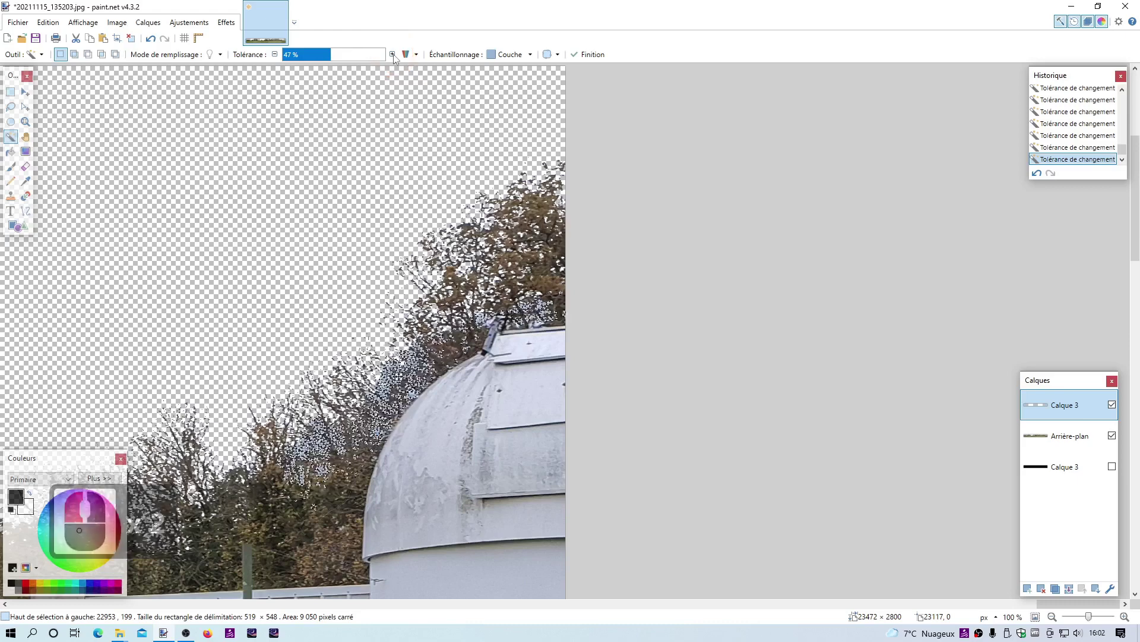
pyautogui.press('Delete')
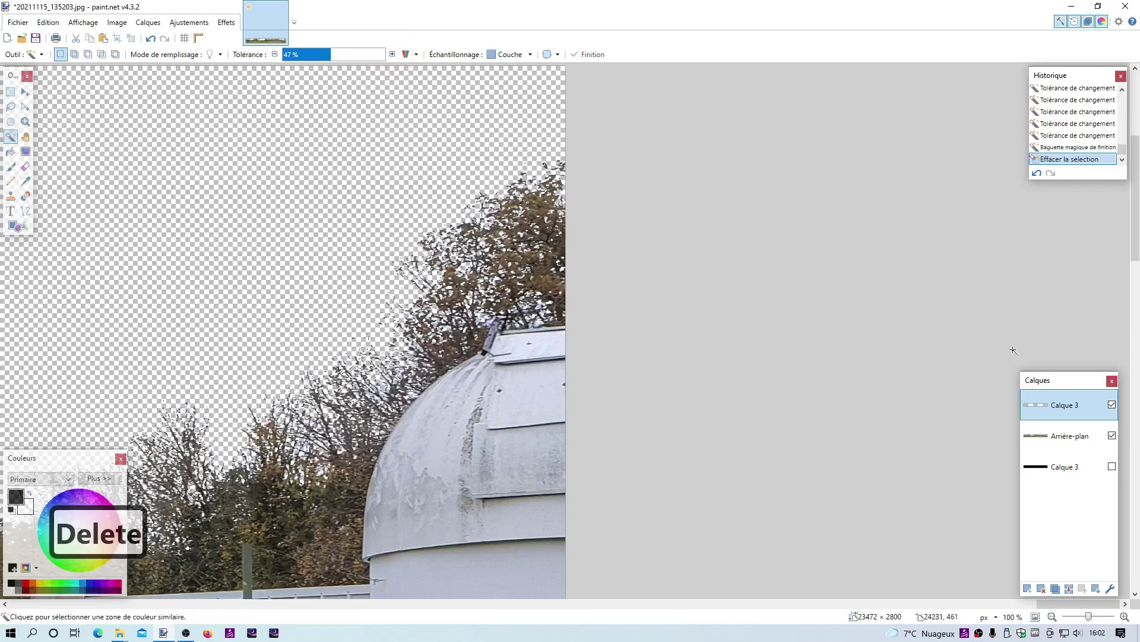
# Merge the cleaned tree layer down into the Arrière-plan layer
pyautogui.click(1034, 406)
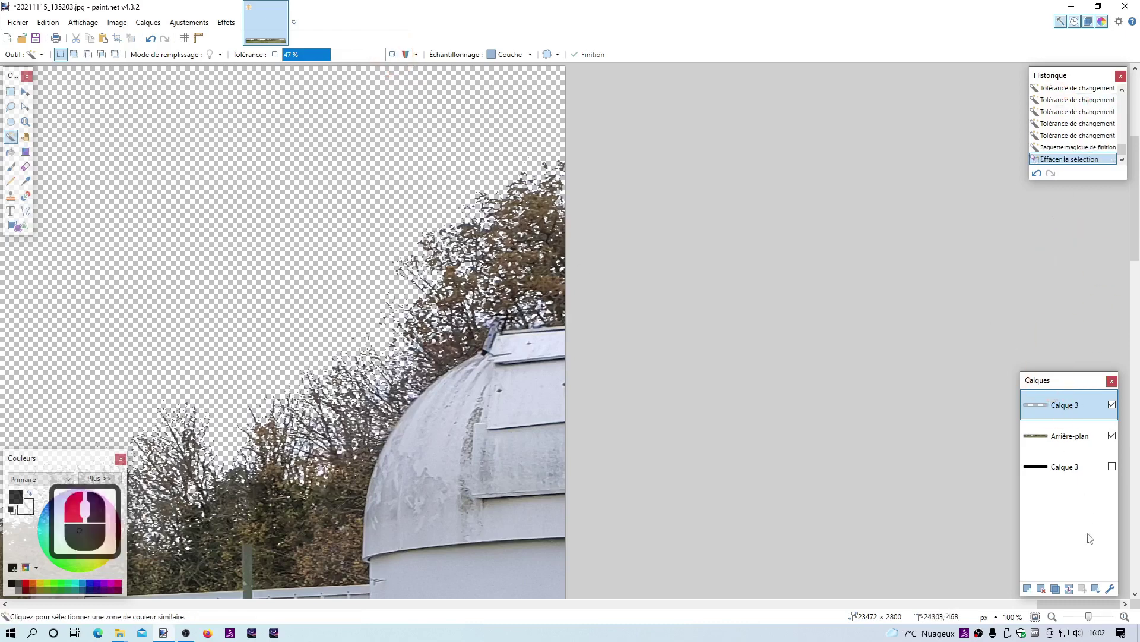
pyautogui.click(1069, 588)
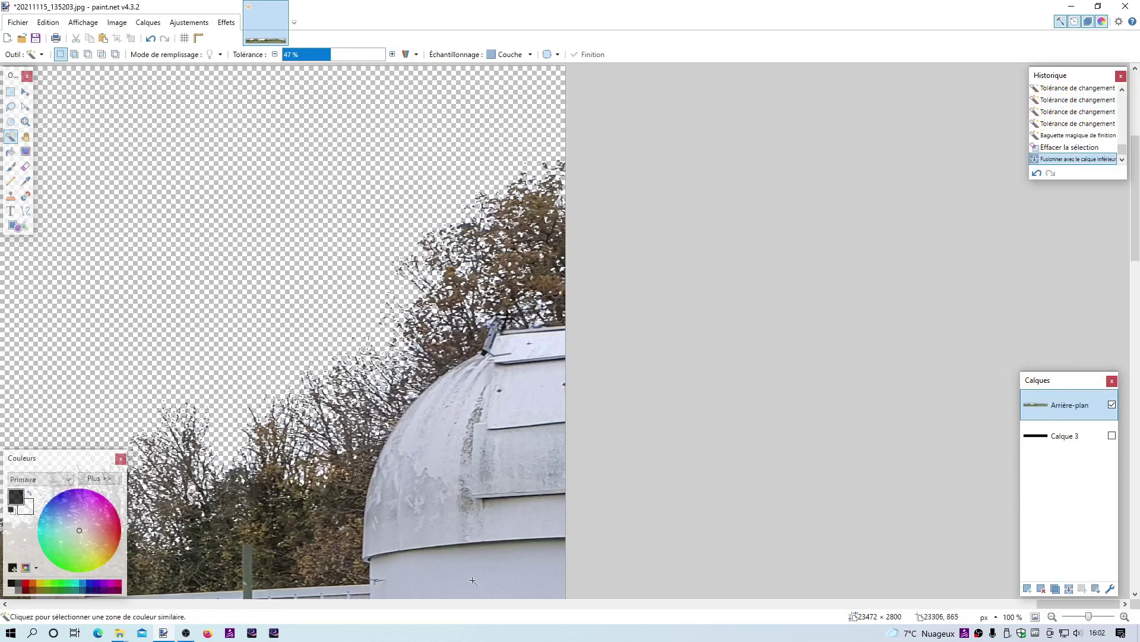
# Add a new layer above Arrière-plan and set the Line/Curve tool's brush width to 3
pyautogui.click(1052, 618)
pyautogui.click(1052, 617)
pyautogui.click(1052, 617)
pyautogui.click(1052, 617)
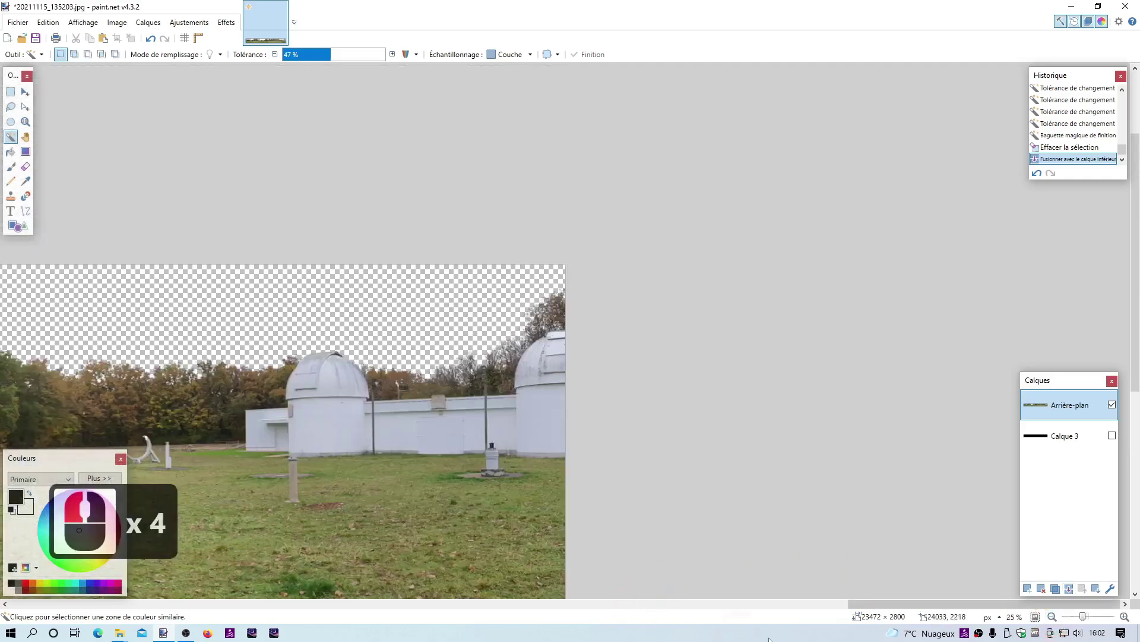
pyautogui.moveTo(853, 605); pyautogui.dragTo(741, 606)
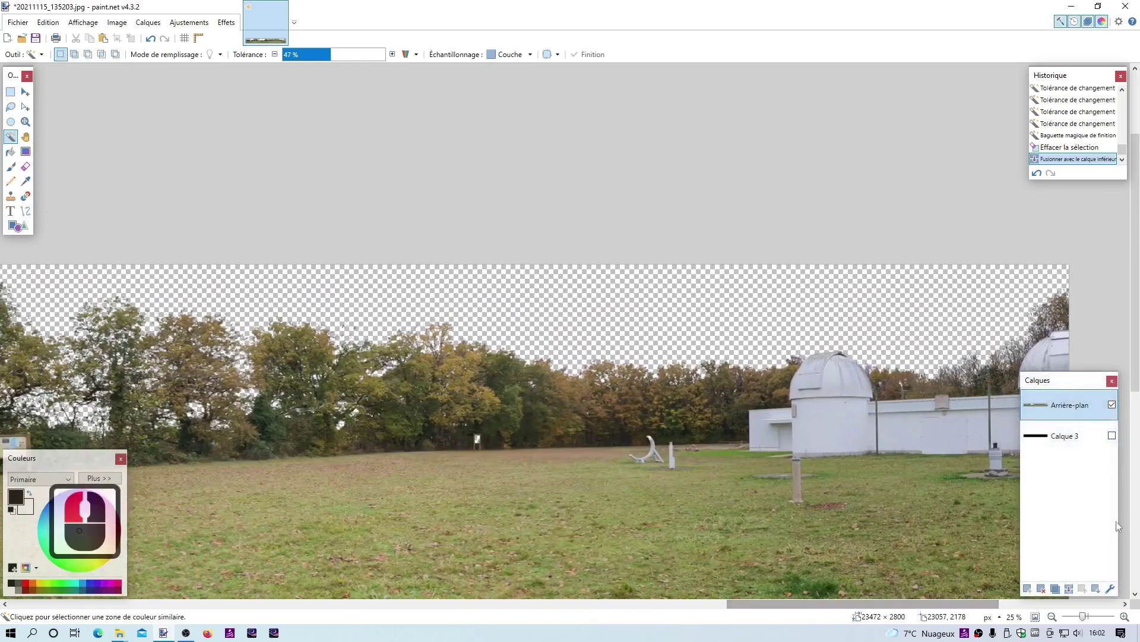
pyautogui.moveTo(1133, 365); pyautogui.dragTo(1135, 433)
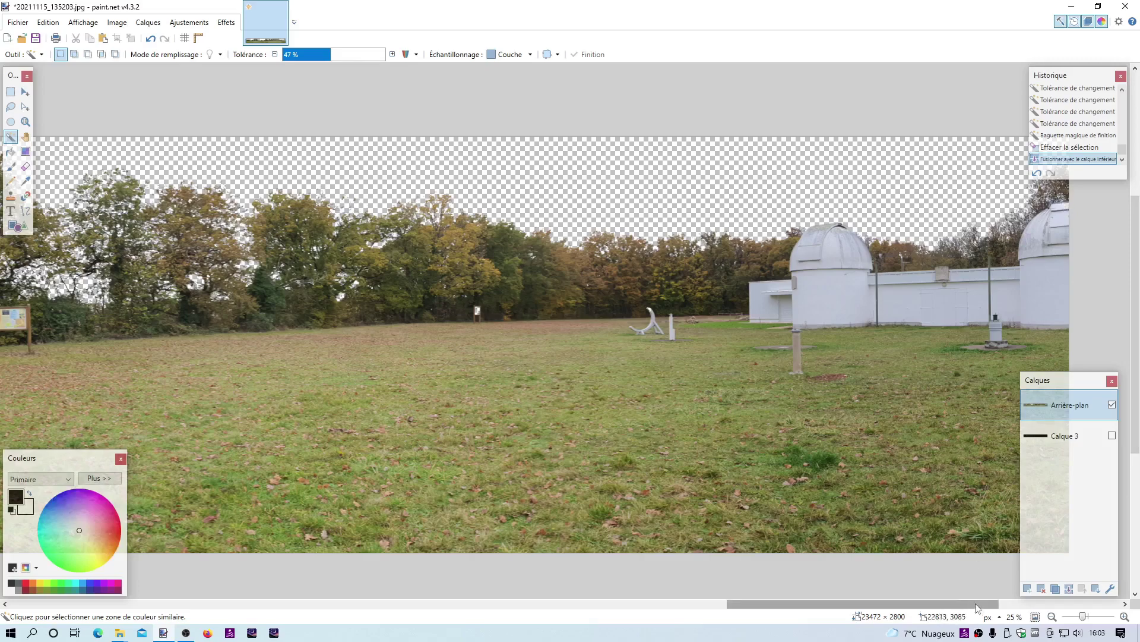
pyautogui.moveTo(976, 605); pyautogui.dragTo(295, 608)
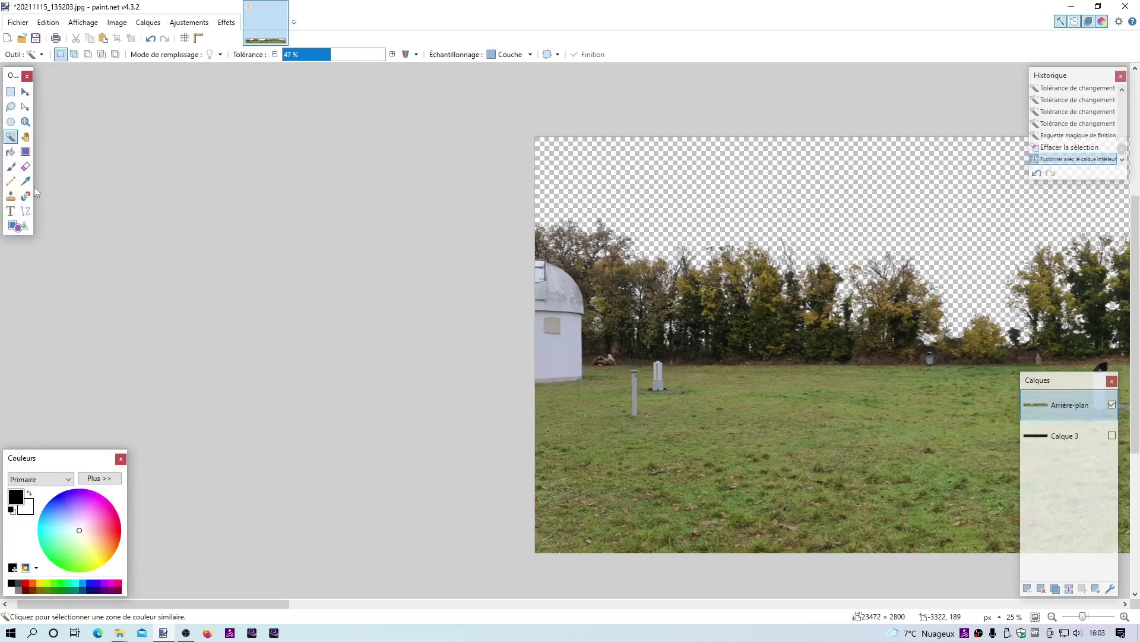
pyautogui.click(26, 212)
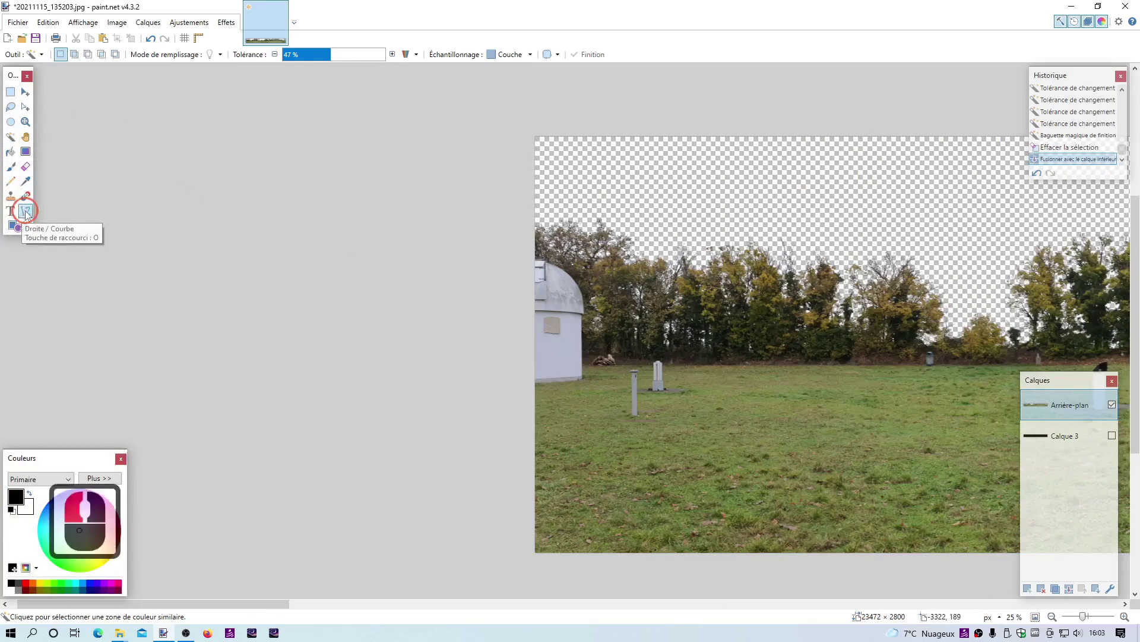
pyautogui.click(1029, 589)
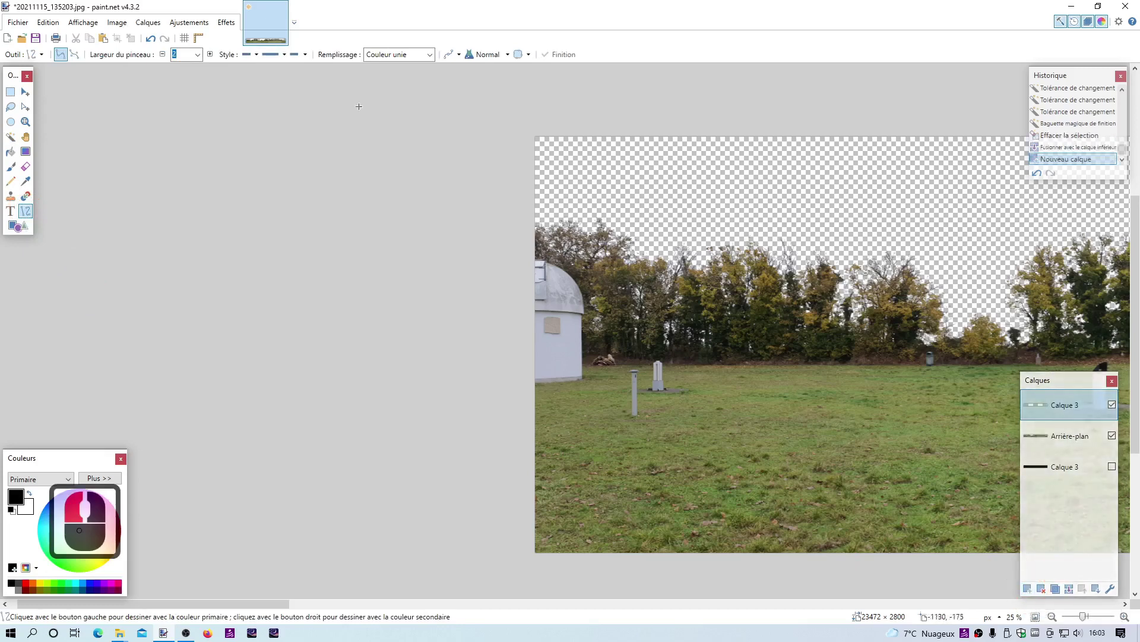
pyautogui.click(199, 55)
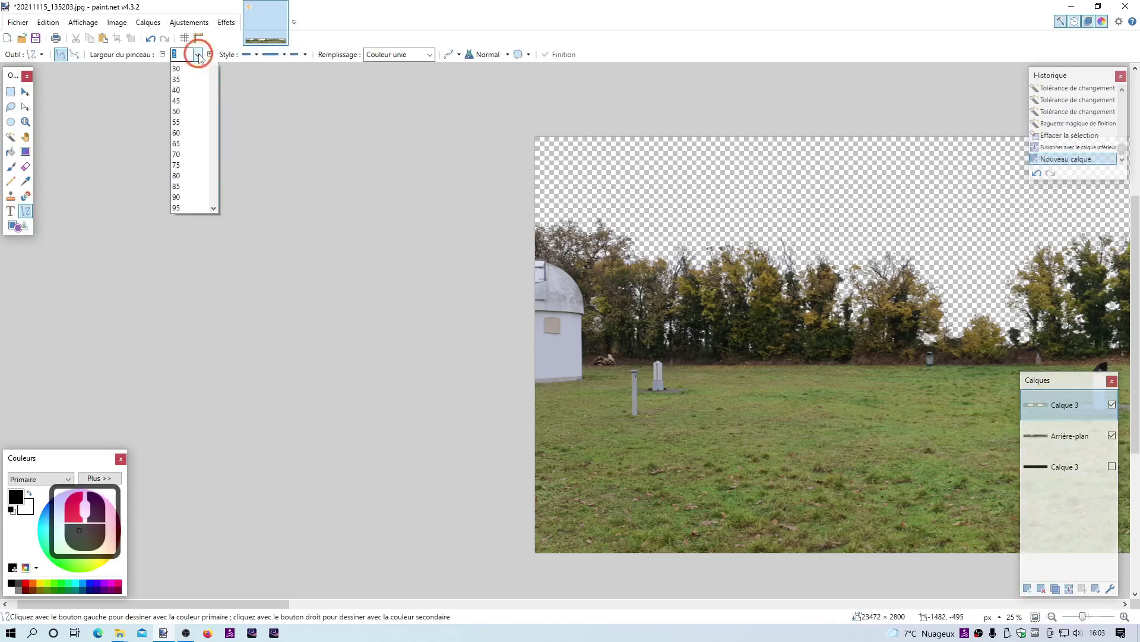
pyautogui.click(186, 81)
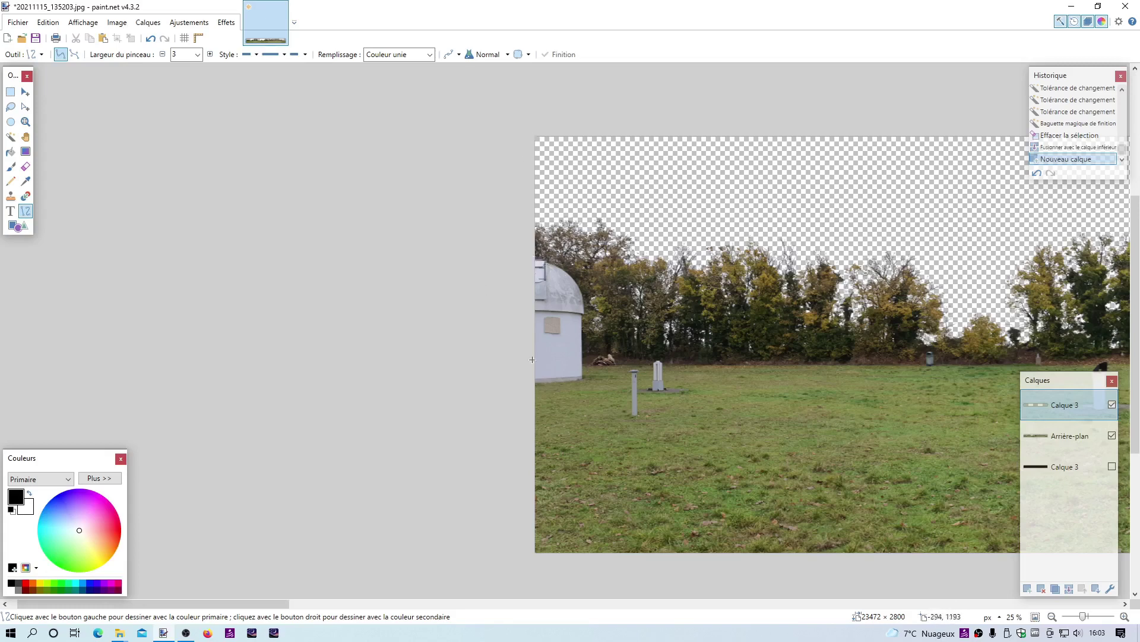
# Compare the cut dome edges at the panorama's right and left ends
pyautogui.moveTo(231, 605); pyautogui.dragTo(1058, 588)
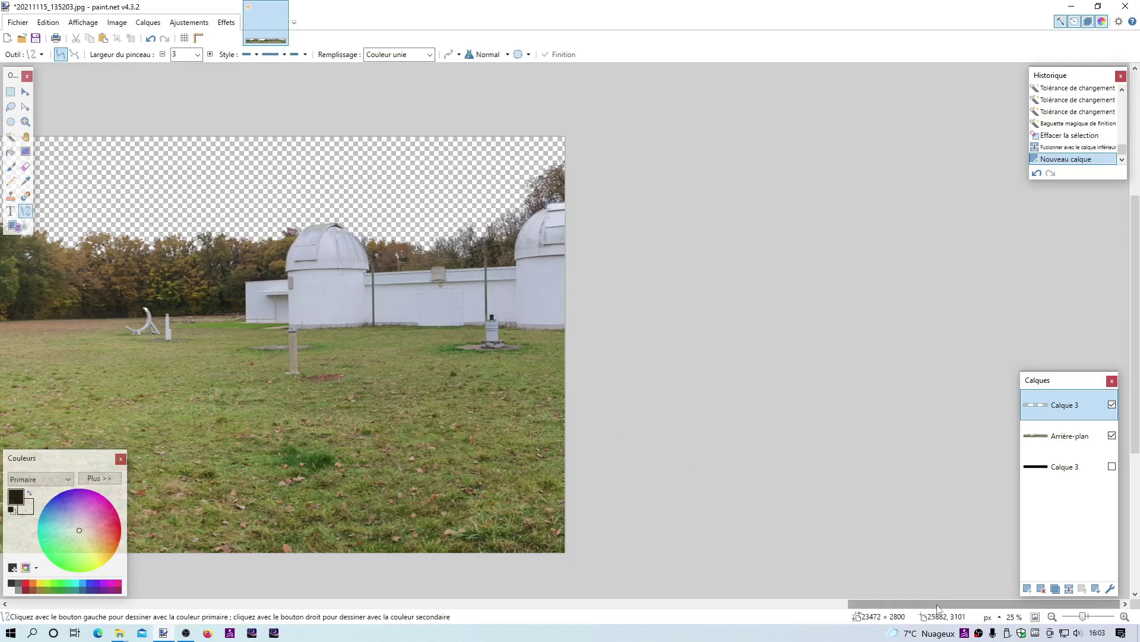
pyautogui.moveTo(939, 607); pyautogui.dragTo(93, 625)
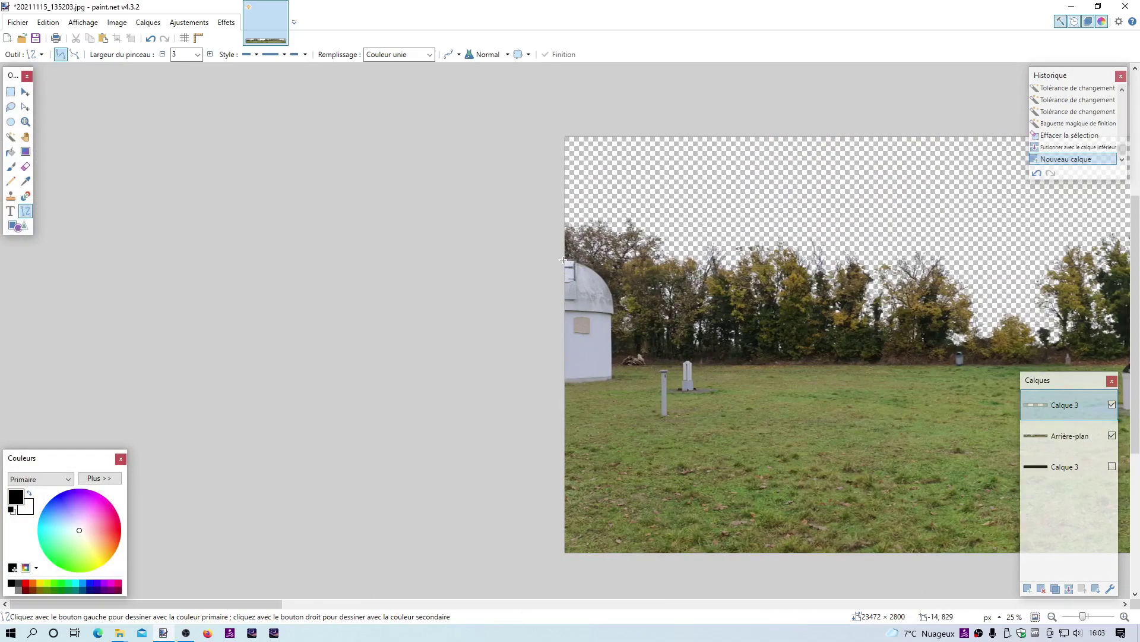
# Check the dome's height at the panorama's right end, and add 440 and 830 in the Calculator
pyautogui.moveTo(235, 603); pyautogui.dragTo(1078, 621)
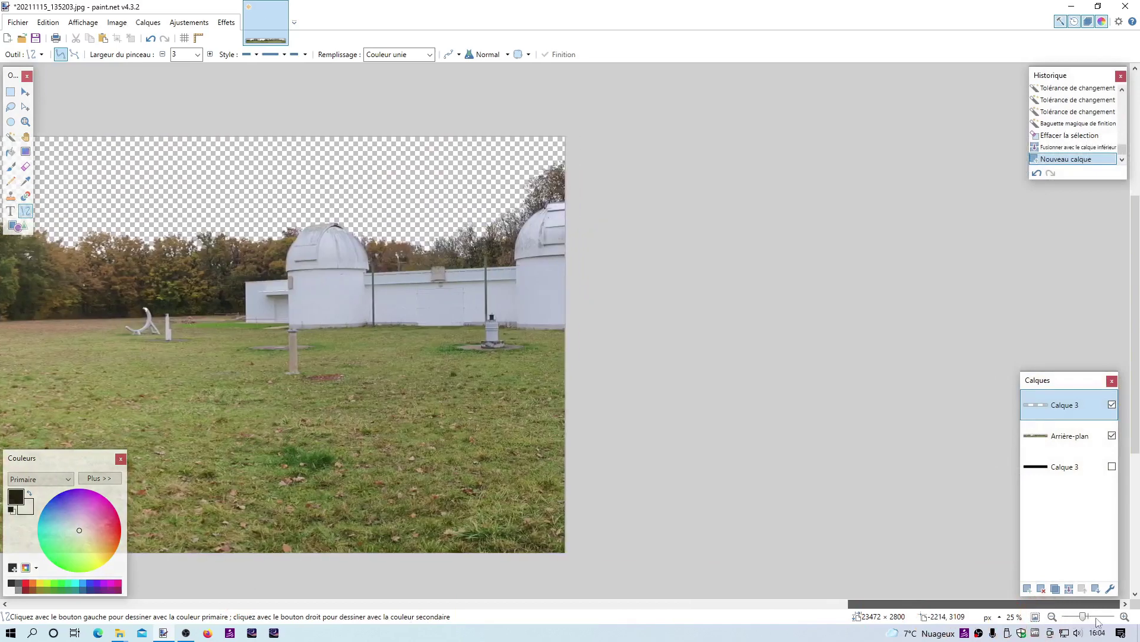
pyautogui.click(565, 202)
pyautogui.press('super+F12')
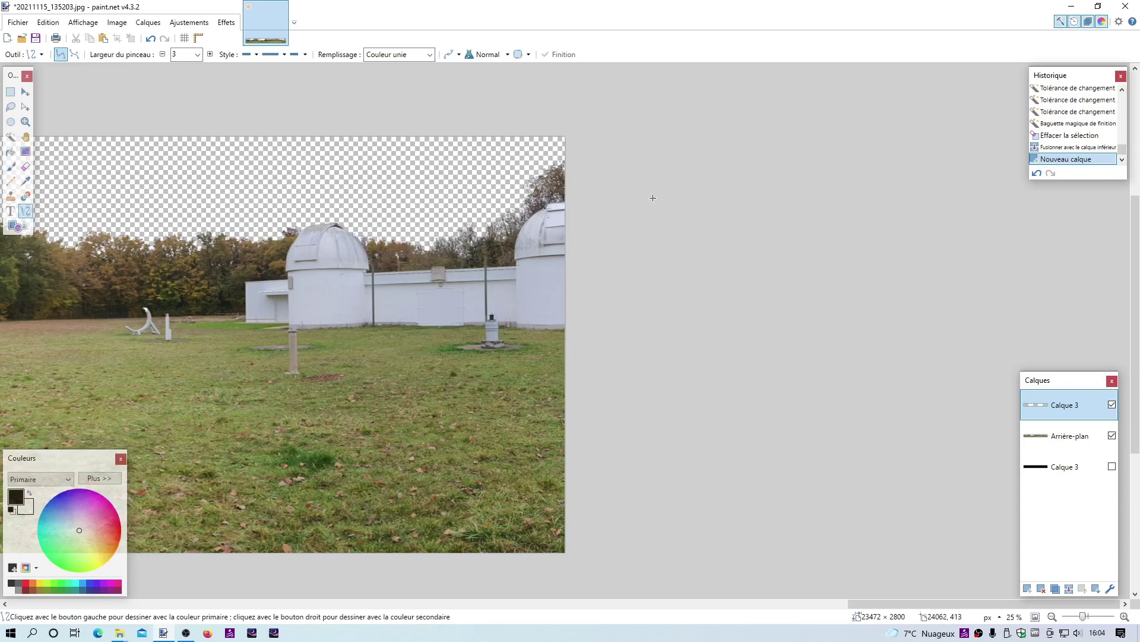
pyautogui.press('super+F12')
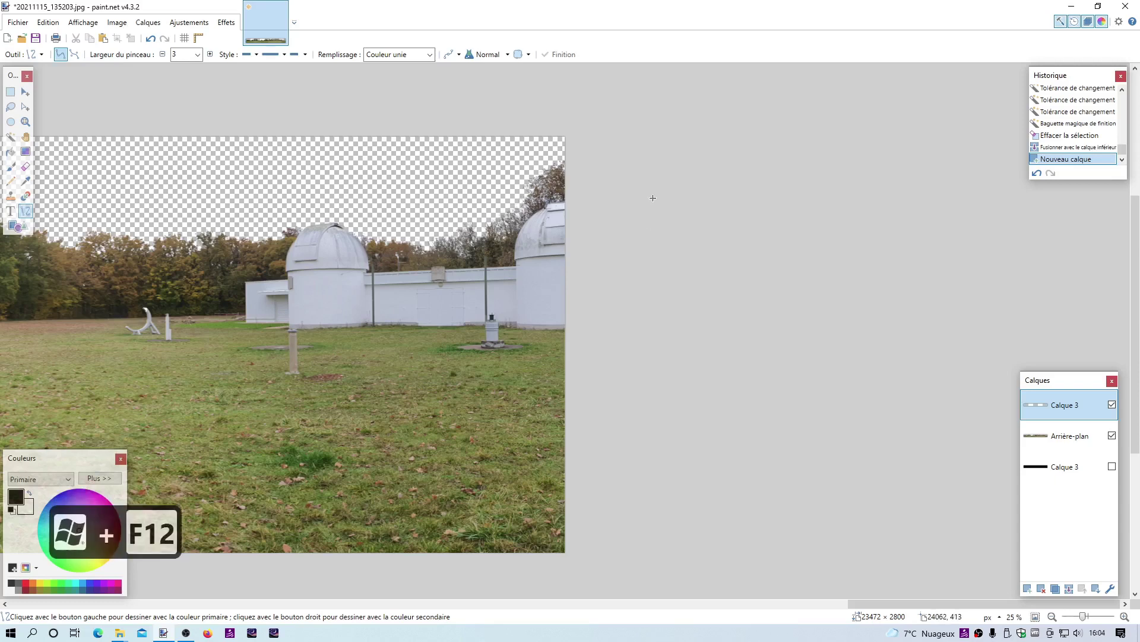
pyautogui.press('XF86Calculator')
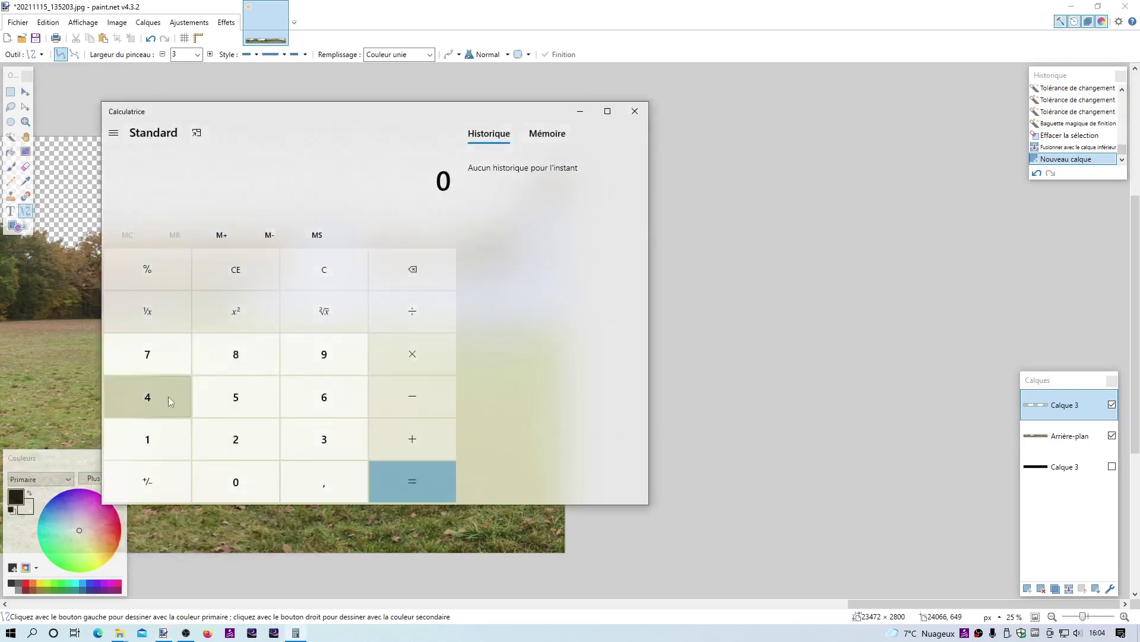
pyautogui.click(169, 396)
pyautogui.click(169, 396)
pyautogui.click(261, 476)
pyautogui.click(418, 440)
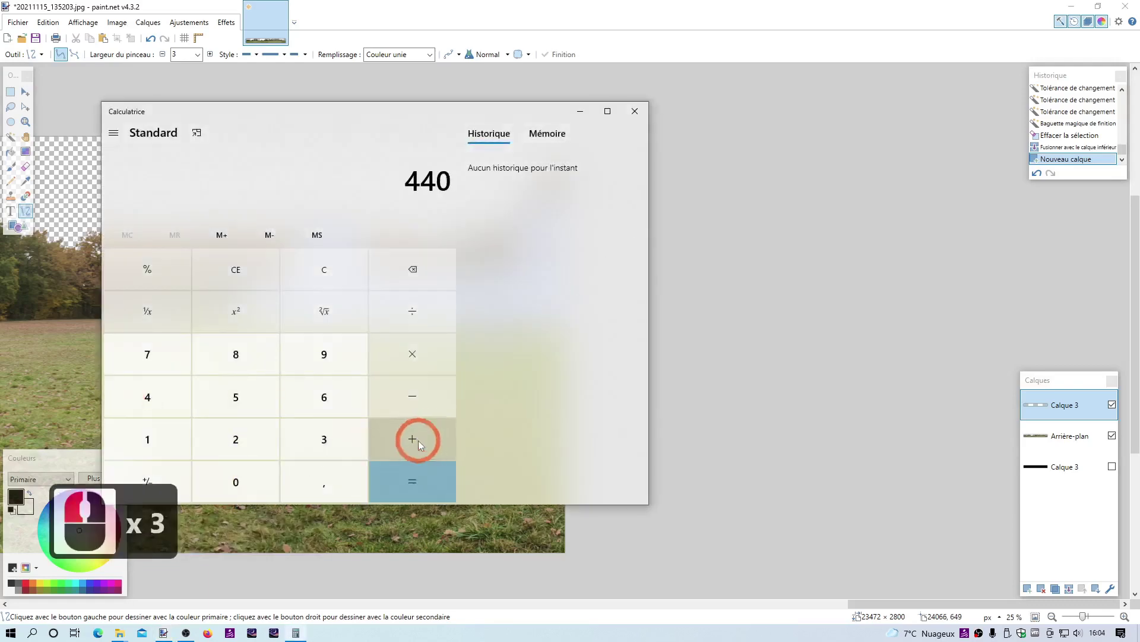
pyautogui.click(229, 358)
pyautogui.click(321, 440)
pyautogui.click(248, 480)
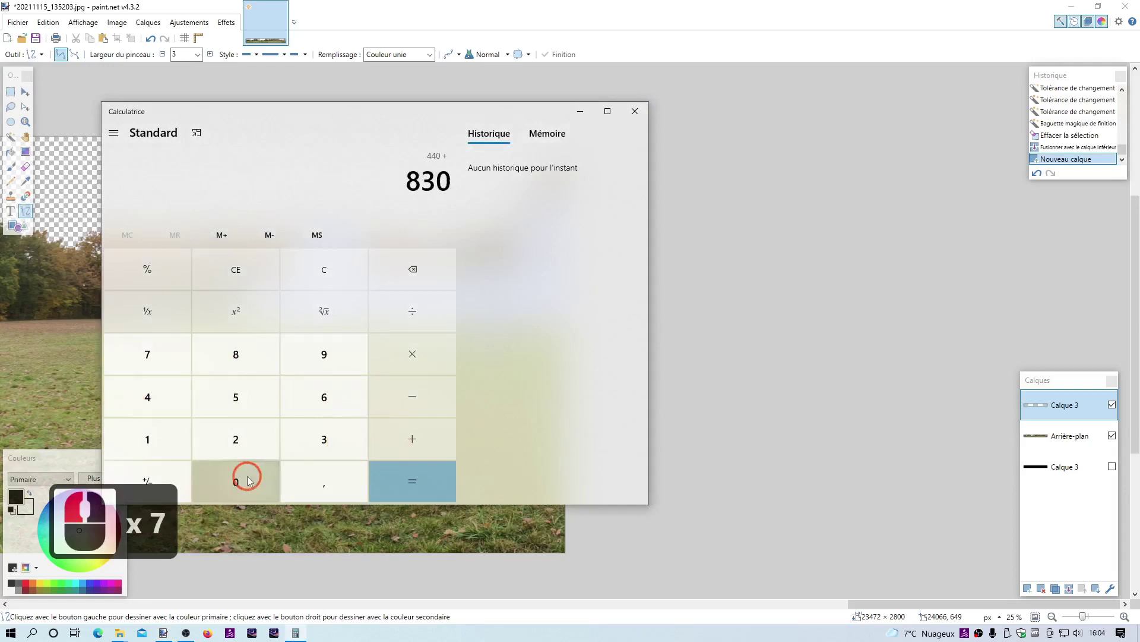
pyautogui.click(404, 483)
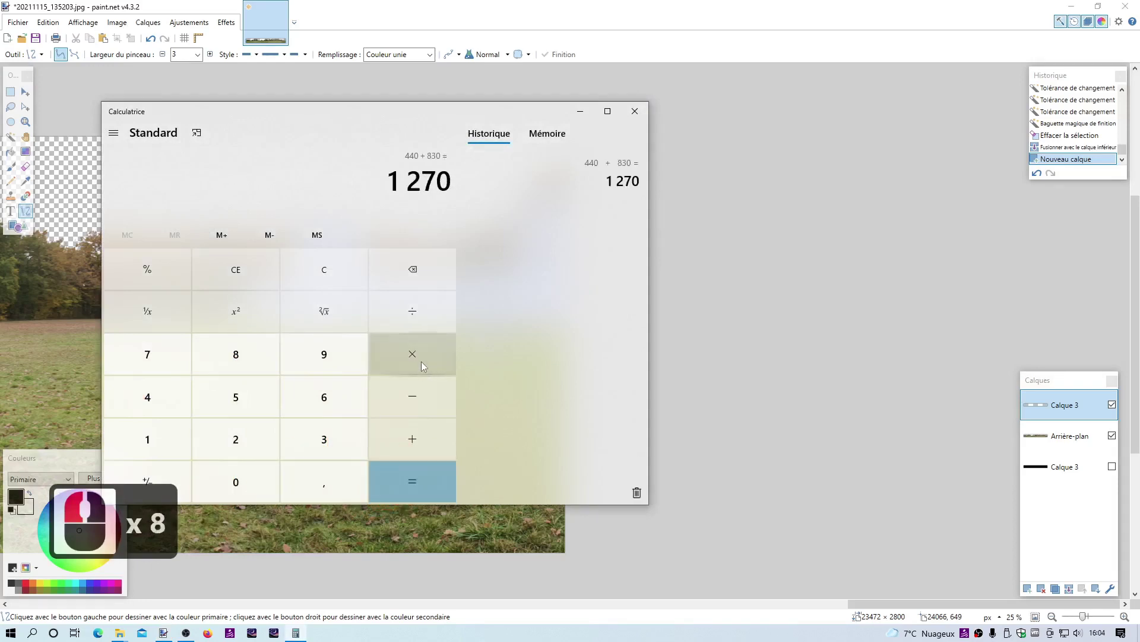
# Multiply the sum by 2, divide the product by 4, and close the Calculator
pyautogui.click(410, 356)
pyautogui.click(237, 434)
pyautogui.click(385, 488)
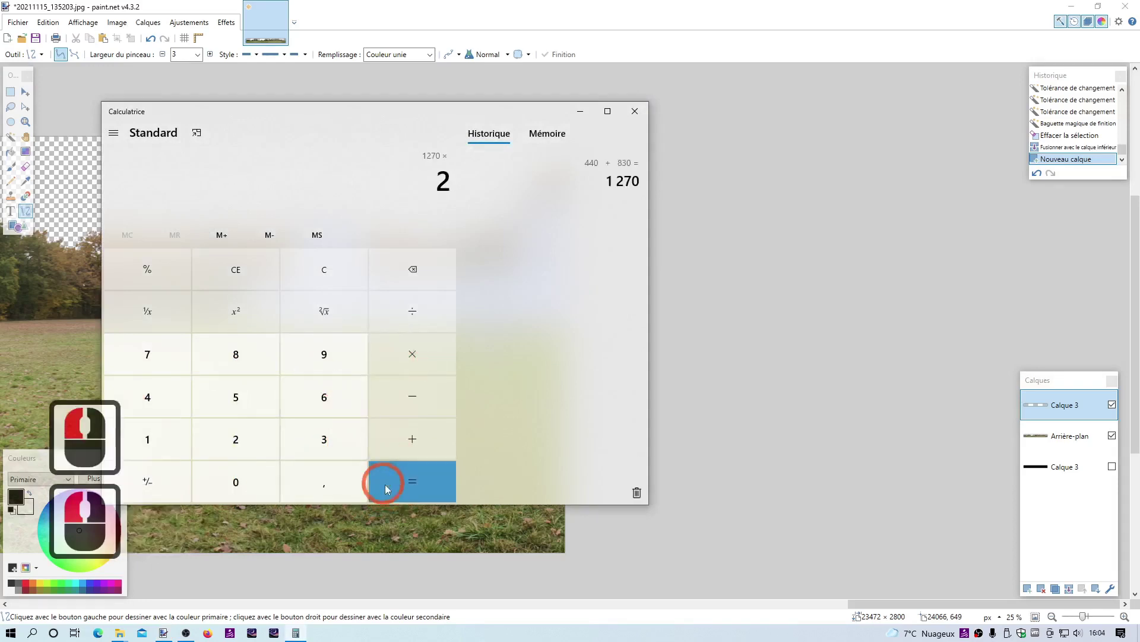
pyautogui.click(414, 486)
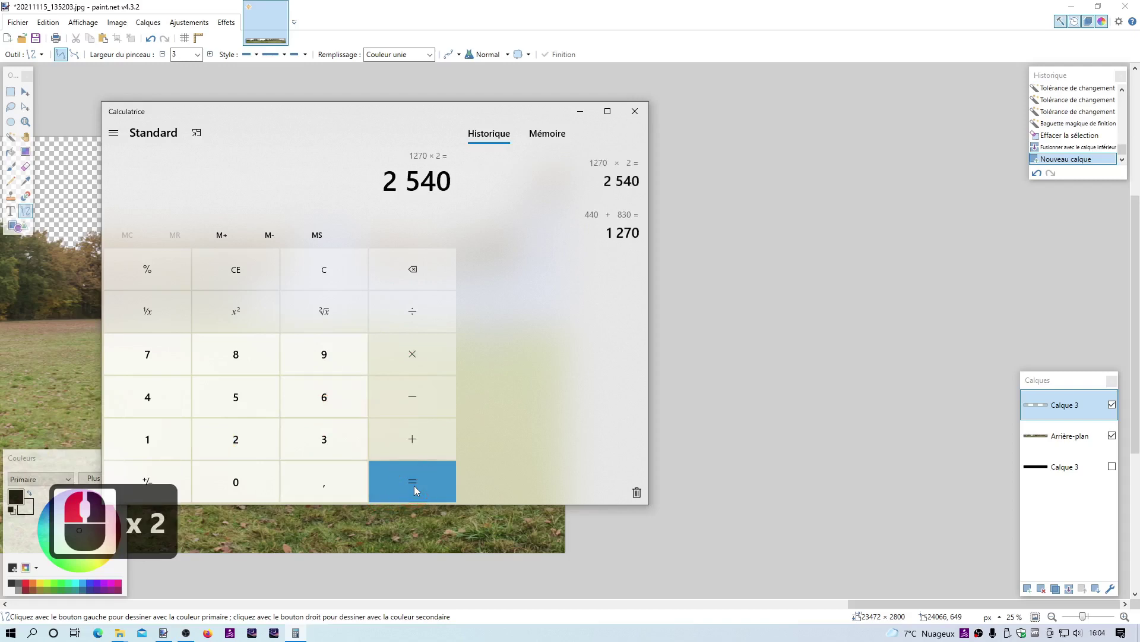
pyautogui.click(414, 322)
pyautogui.click(143, 395)
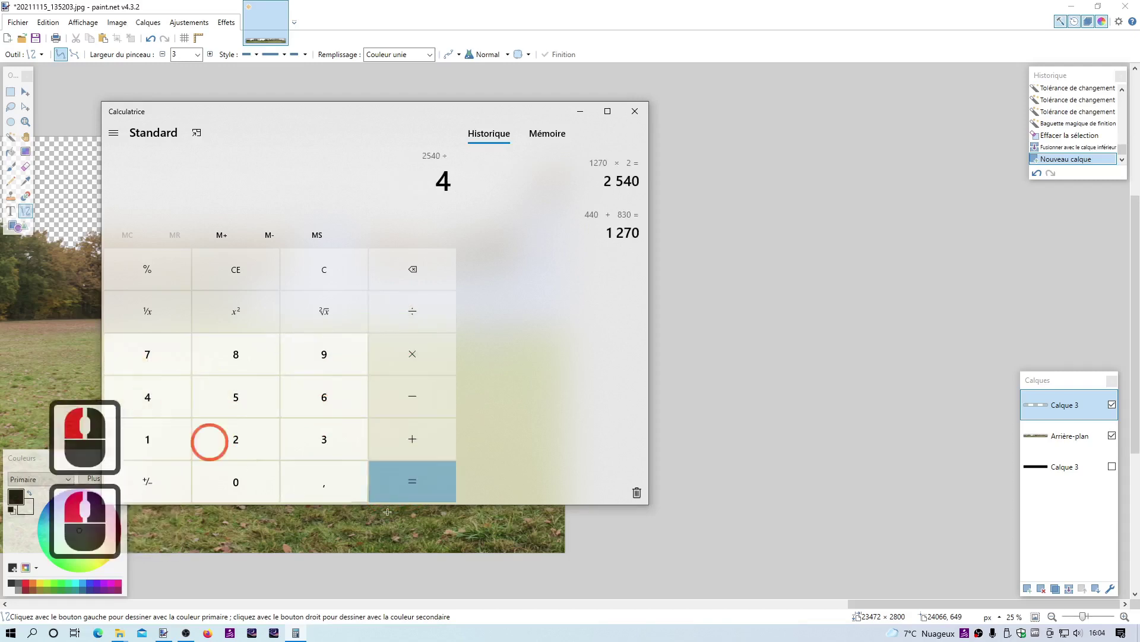
pyautogui.click(424, 485)
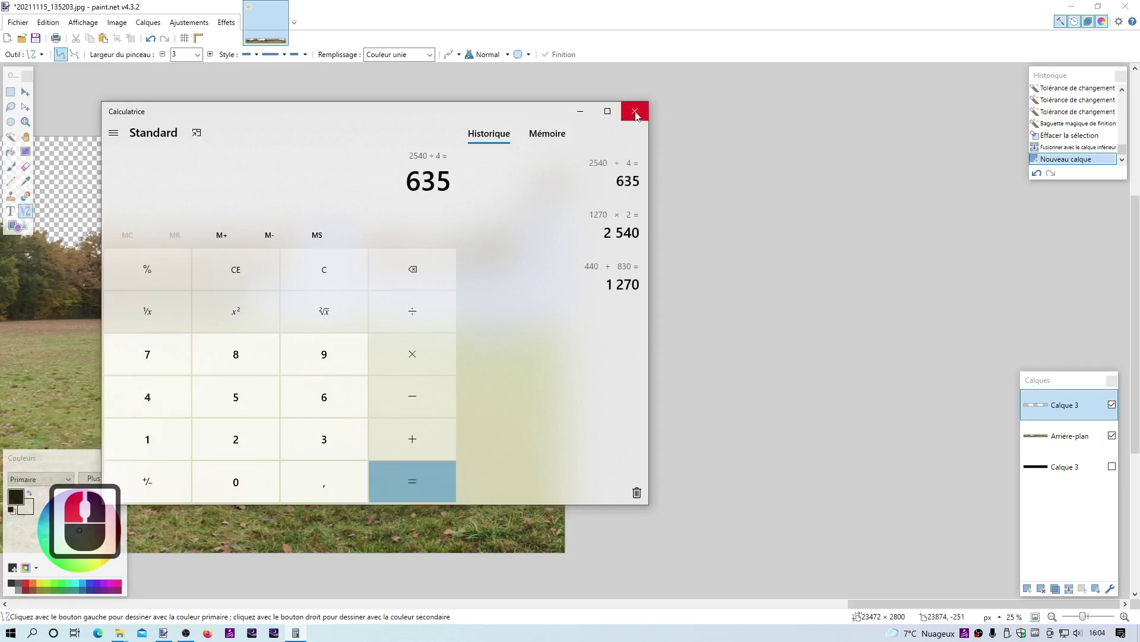
pyautogui.click(636, 112)
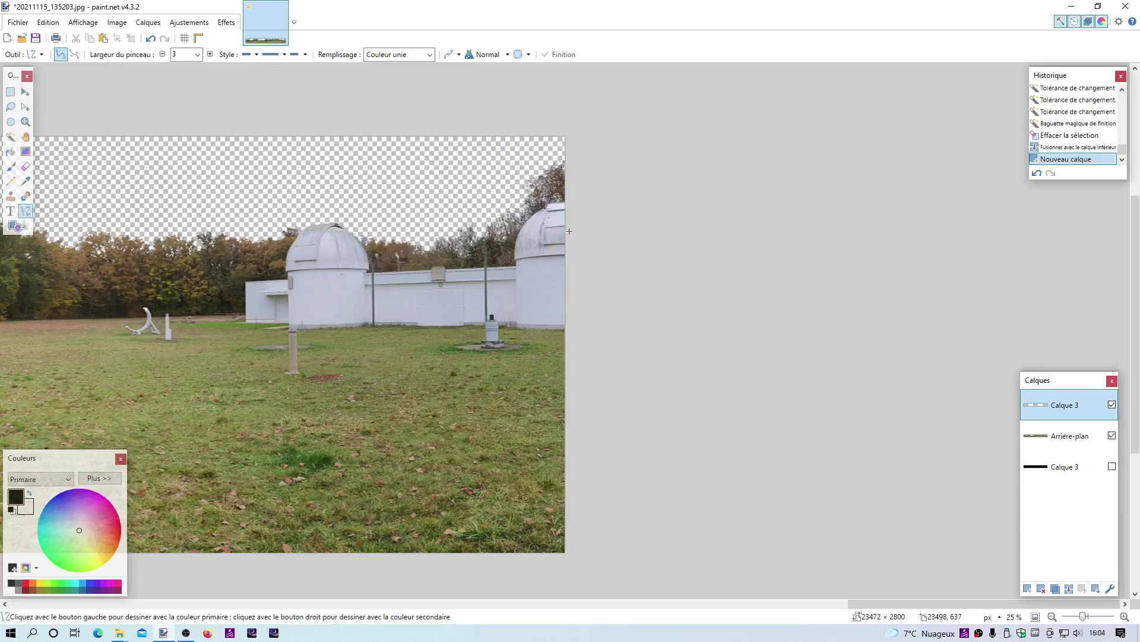
# Draw a horizontal guide line about 23500 px long across the whole panorama, about 637 px below the image's upper edge
pyautogui.moveTo(568, 231)
pyautogui.mouseDown()
pyautogui.moveTo(1, 229)
pyautogui.moveTo(2, 269)
pyautogui.moveTo(2, 231)
pyautogui.mouseUp()
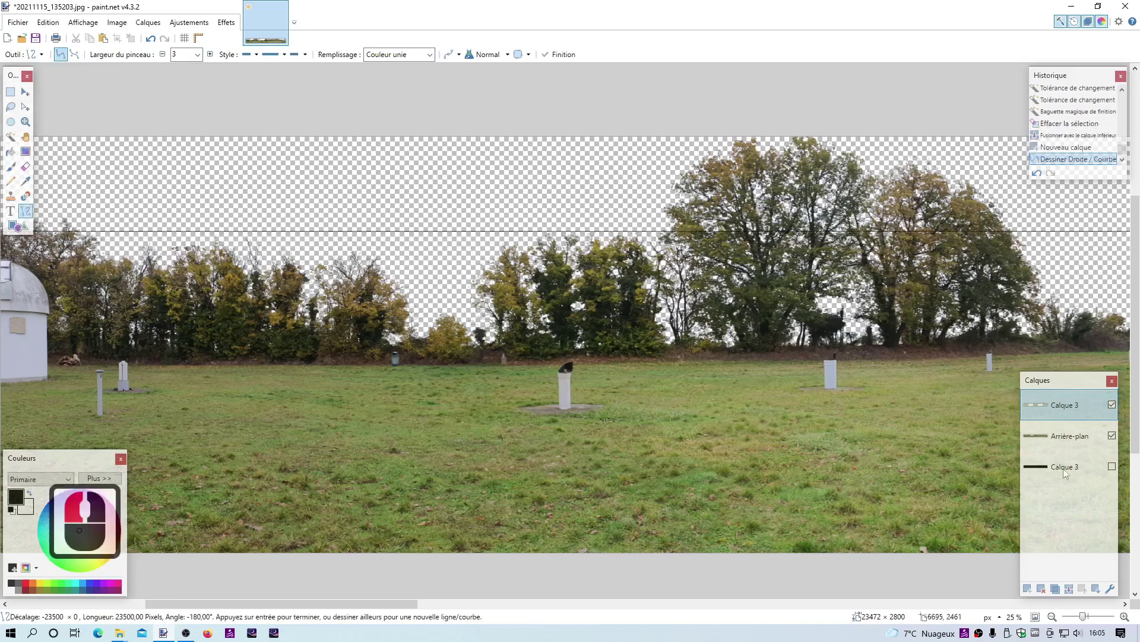
pyautogui.click(1066, 436)
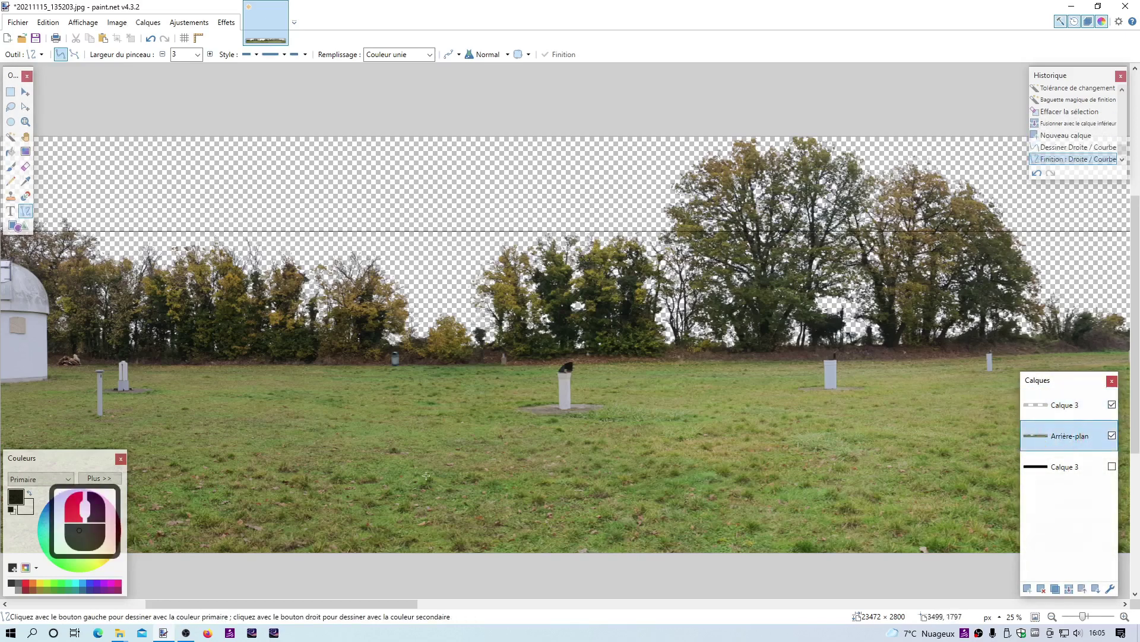
# Select the entire Arrière-plan layer at 8 % zoom, cut it and paste it back onto the same layer
pyautogui.moveTo(168, 604); pyautogui.dragTo(225, 636)
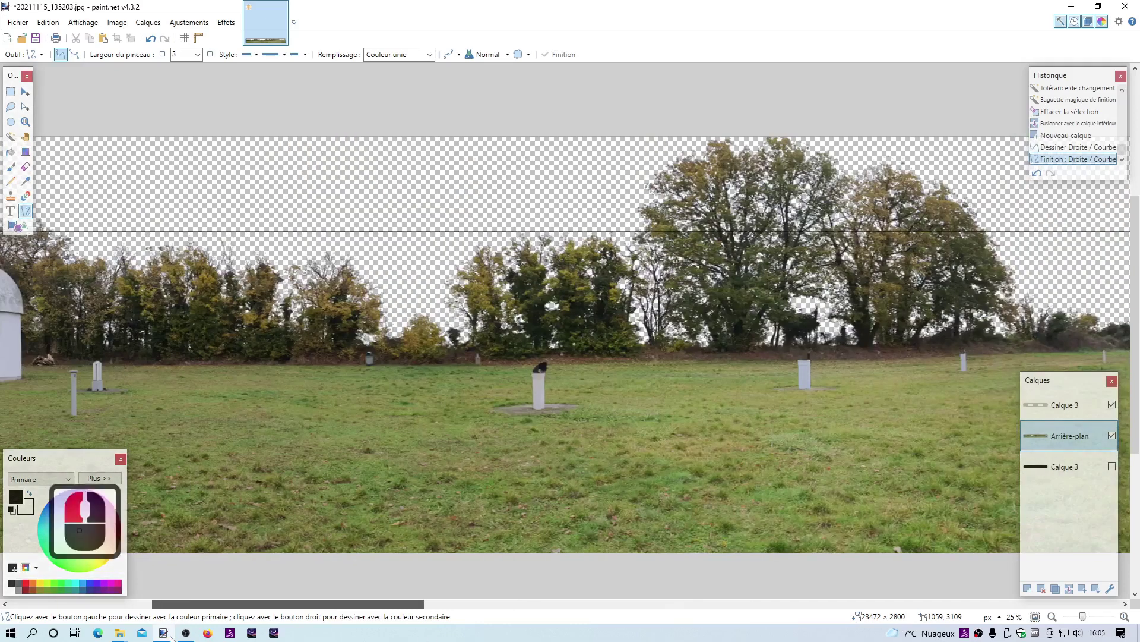
pyautogui.click(1011, 618)
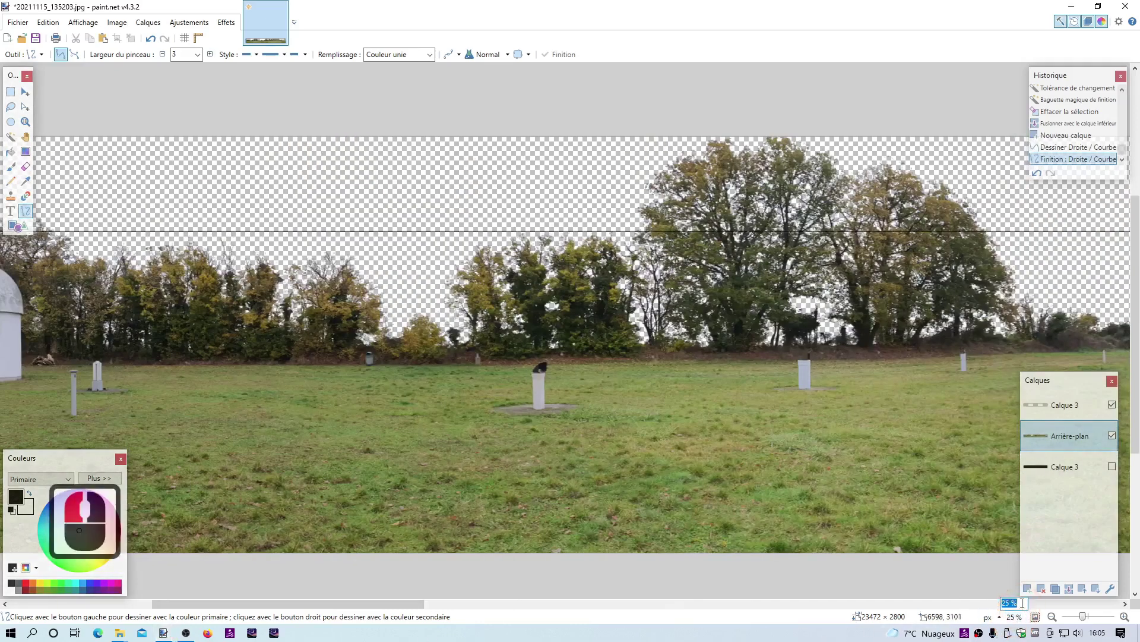
pyautogui.write('10')
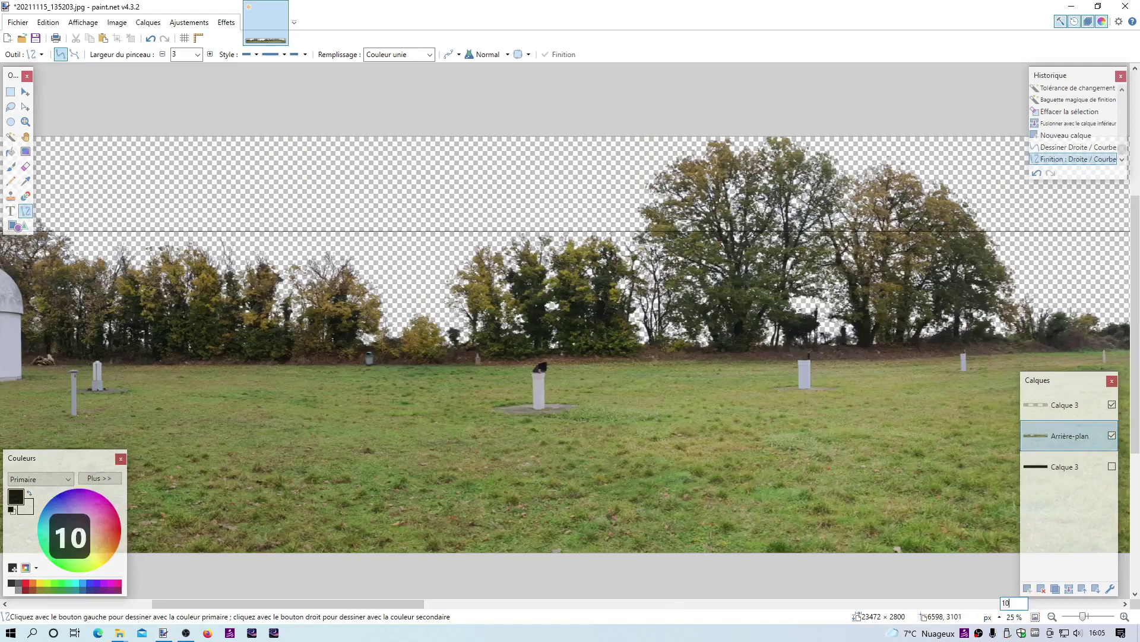
pyautogui.press('BackSpace')
pyautogui.press('BackSpace')
pyautogui.write('8')
pyautogui.press('Return')
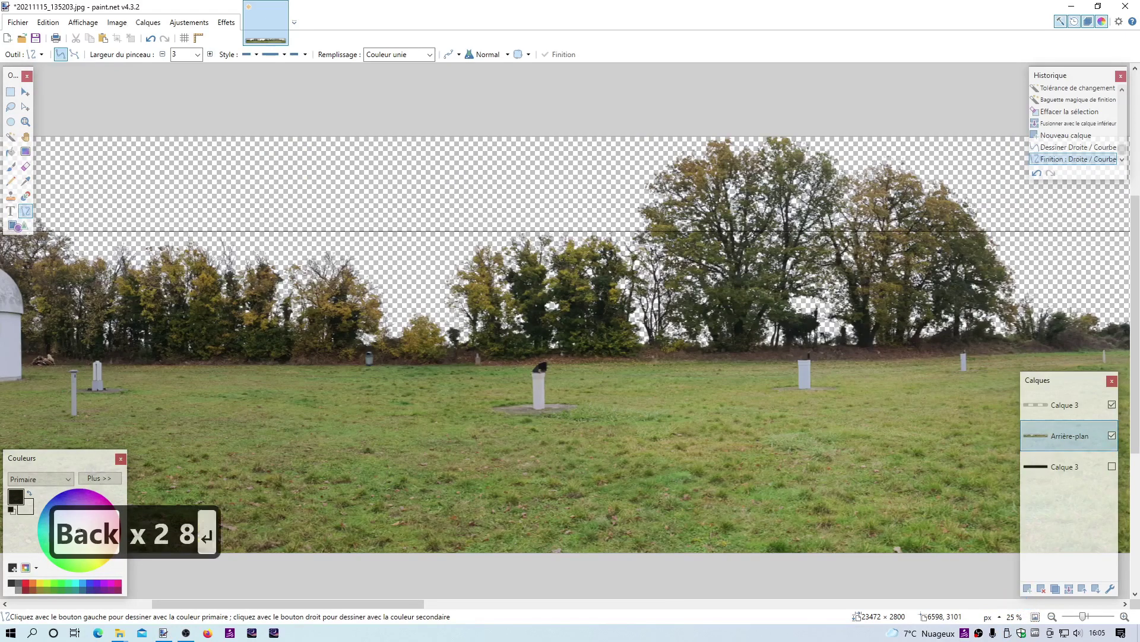
pyautogui.moveTo(457, 605); pyautogui.dragTo(638, 618)
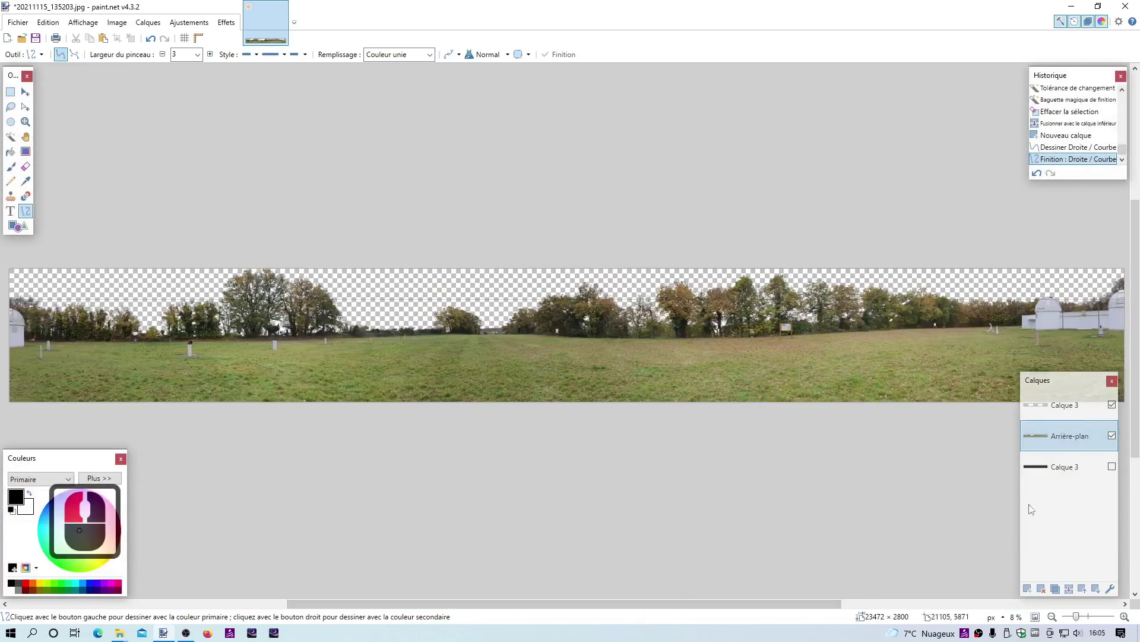
pyautogui.click(1057, 445)
pyautogui.hotkey('ctrl', 'a')
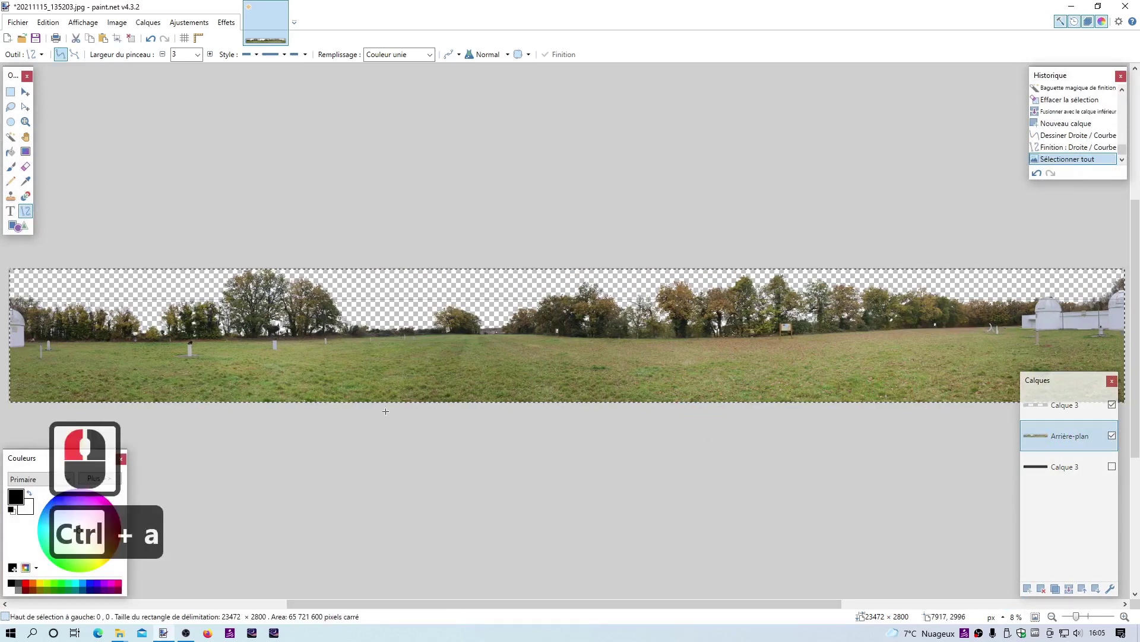
pyautogui.hotkey('ctrl', 'x')
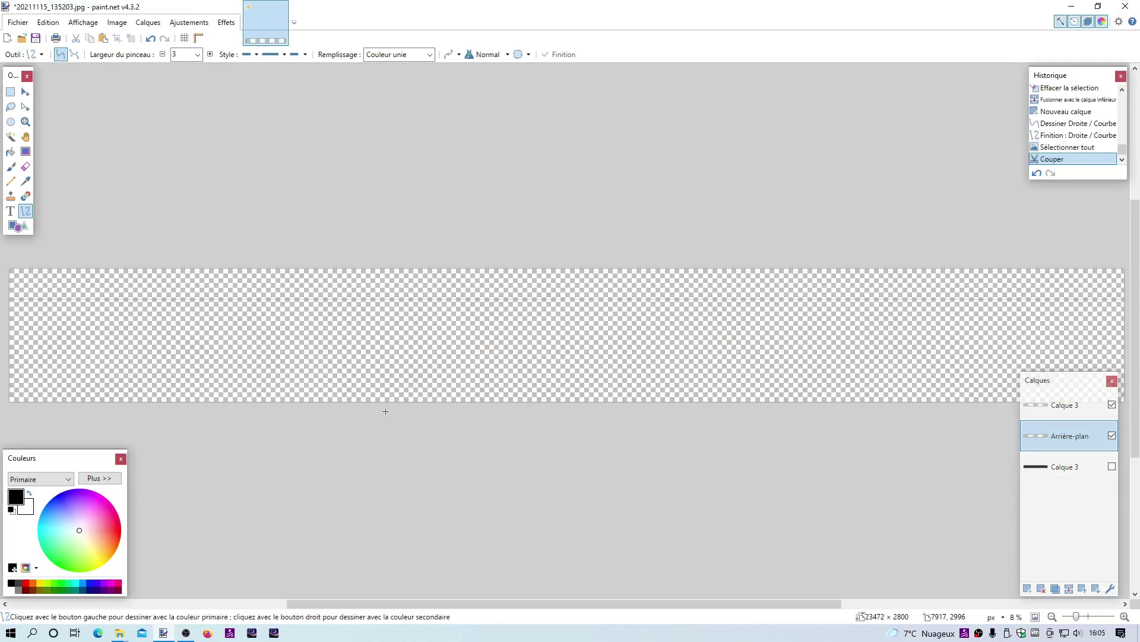
pyautogui.hotkey('ctrl', 'v')
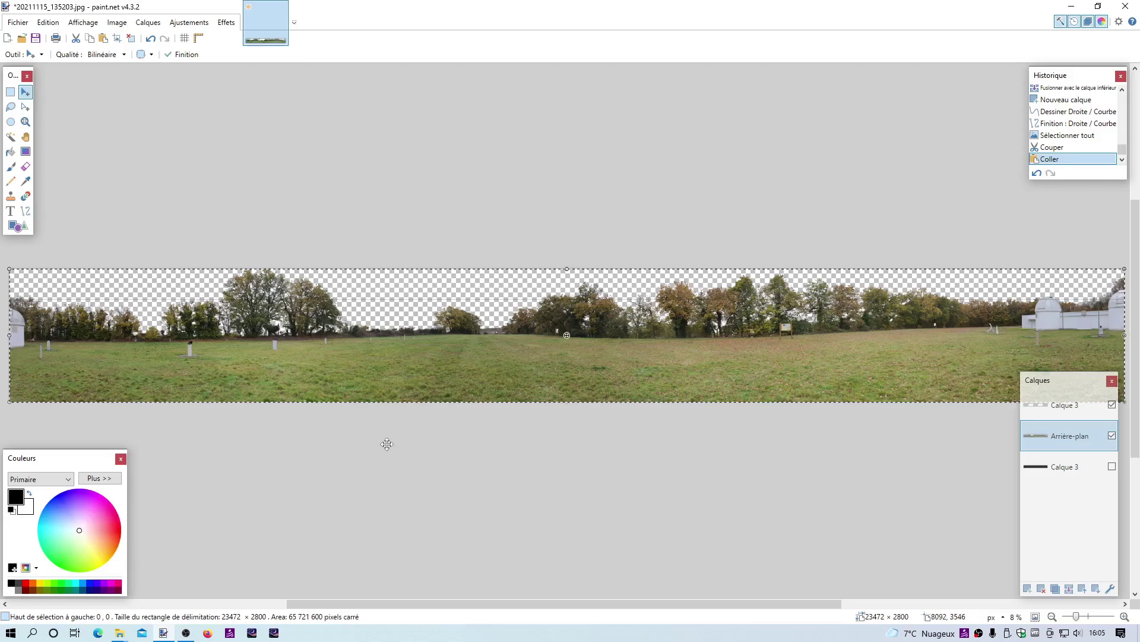
# Rotate the pasted panorama by about -0.95° so the dome on its left end rises to the guide line
pyautogui.moveTo(388, 607); pyautogui.dragTo(333, 606)
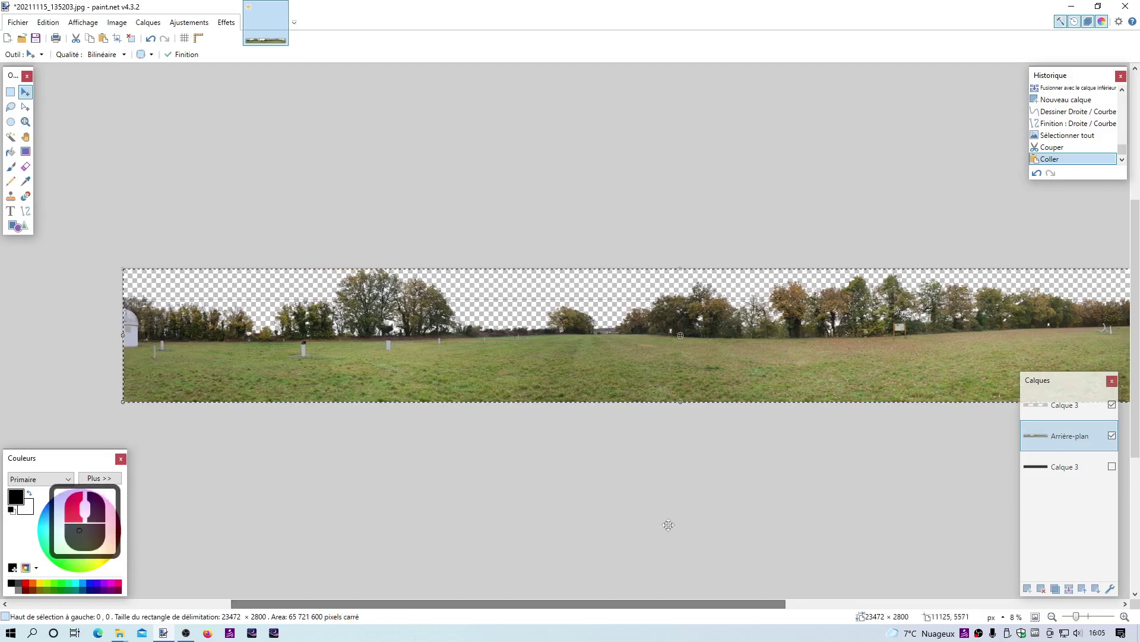
pyautogui.click(1125, 617)
pyautogui.click(1125, 616)
pyautogui.click(1124, 616)
pyautogui.click(1125, 616)
pyautogui.click(1124, 617)
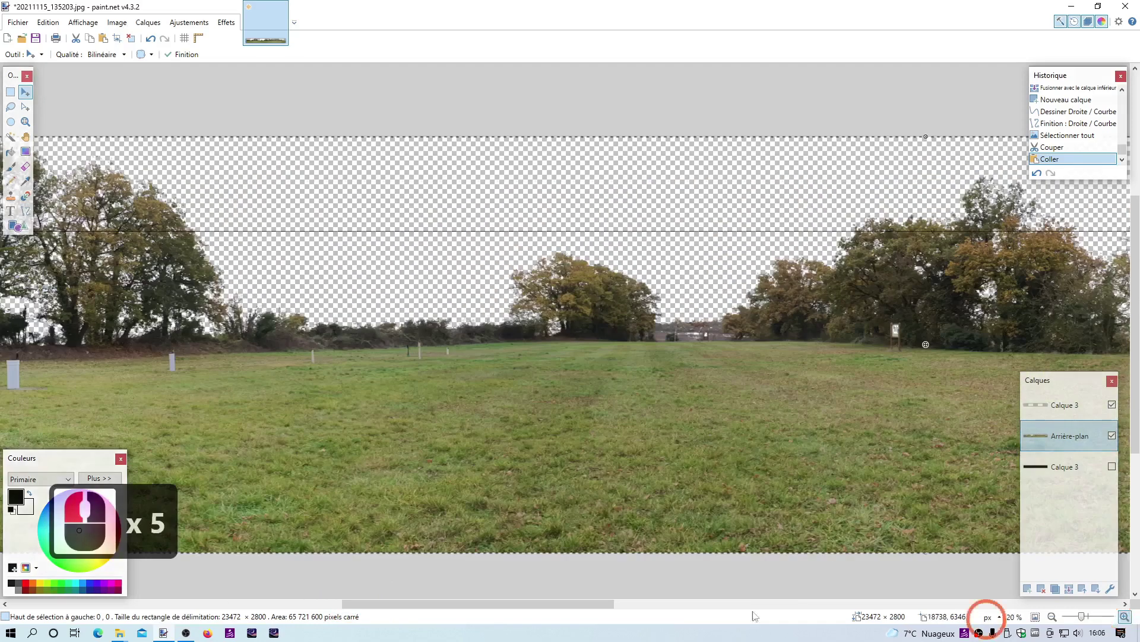
pyautogui.moveTo(511, 604); pyautogui.dragTo(368, 607)
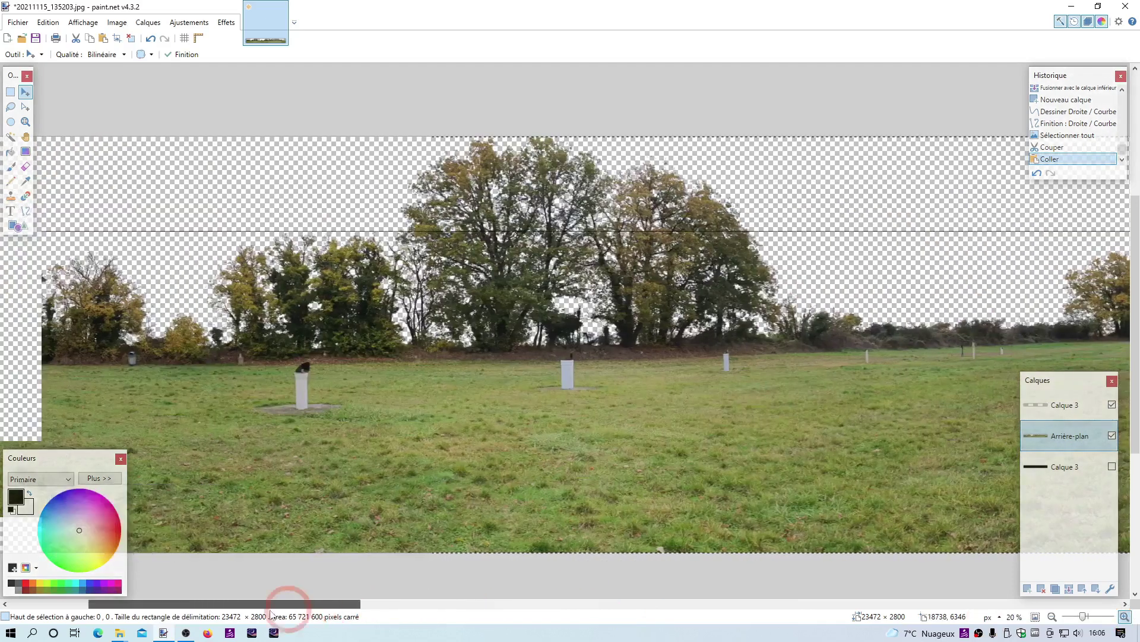
pyautogui.scroll(1, 413, 344)
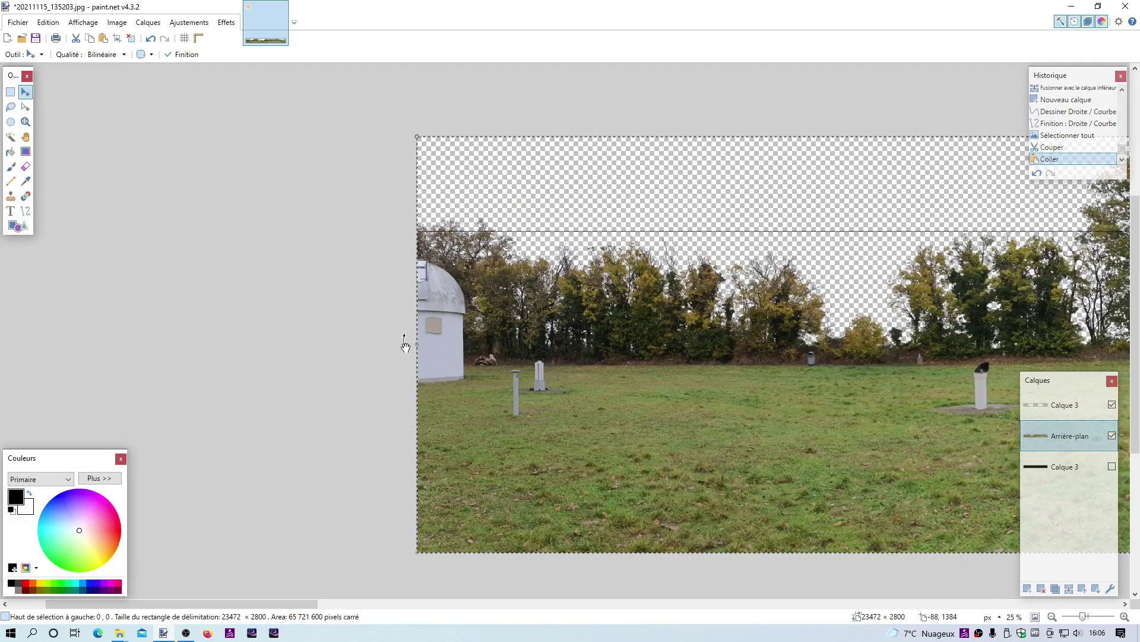
pyautogui.moveTo(406, 341); pyautogui.dragTo(400, 316)
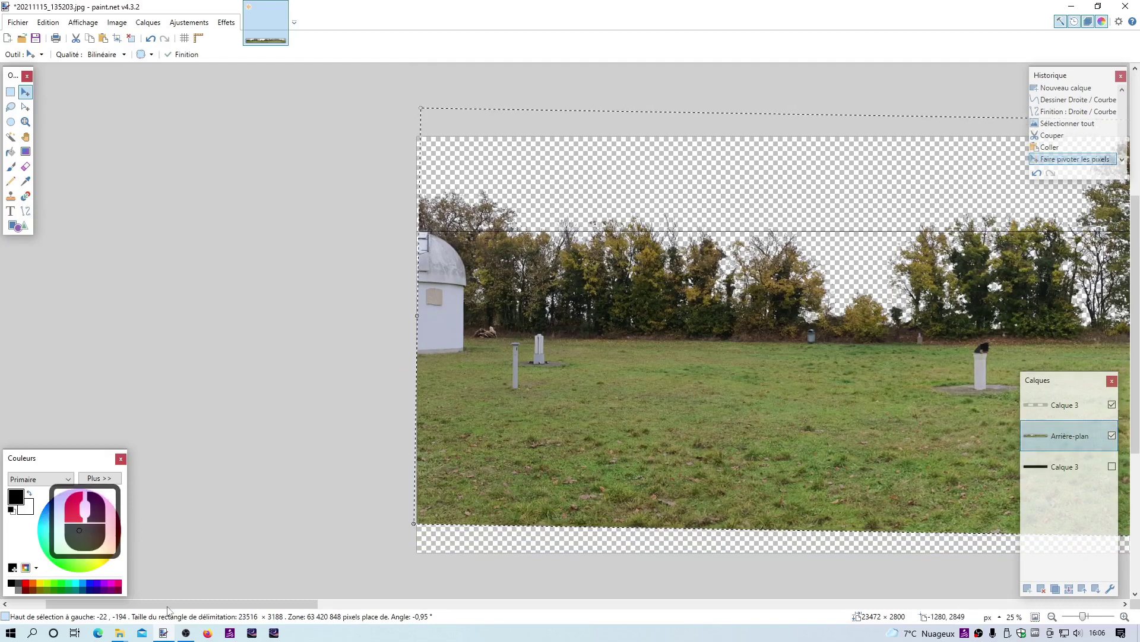
# Stretch both ends of the rotated panorama to cover the canvas edges, about 23552 px wide overall, and apply the transformation
pyautogui.moveTo(164, 603); pyautogui.dragTo(932, 619)
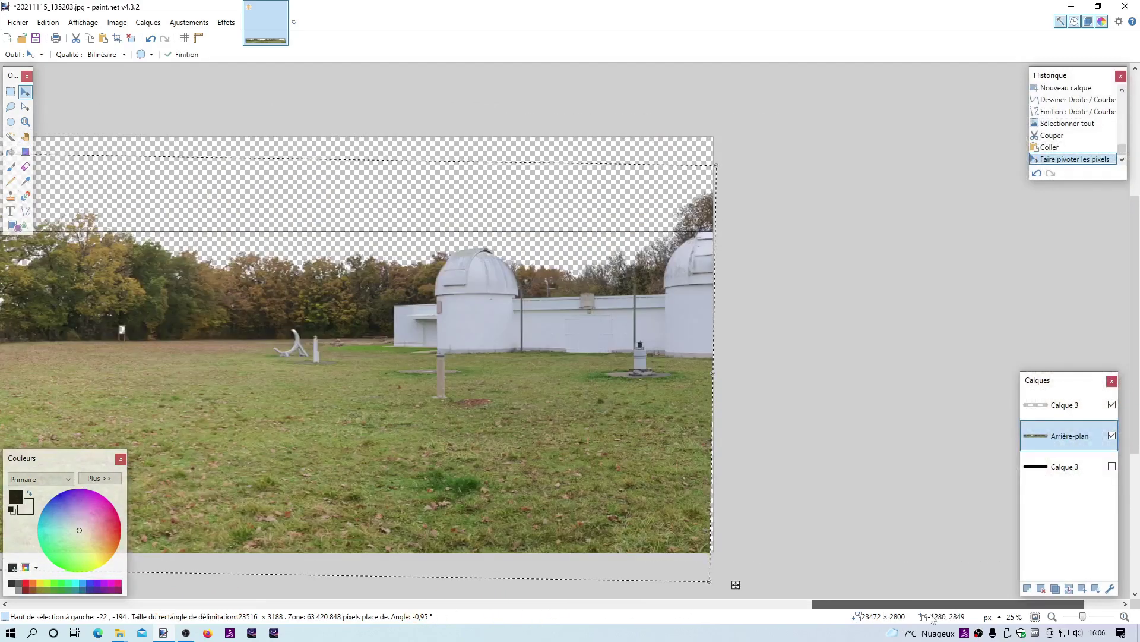
pyautogui.moveTo(931, 619); pyautogui.dragTo(180, 625)
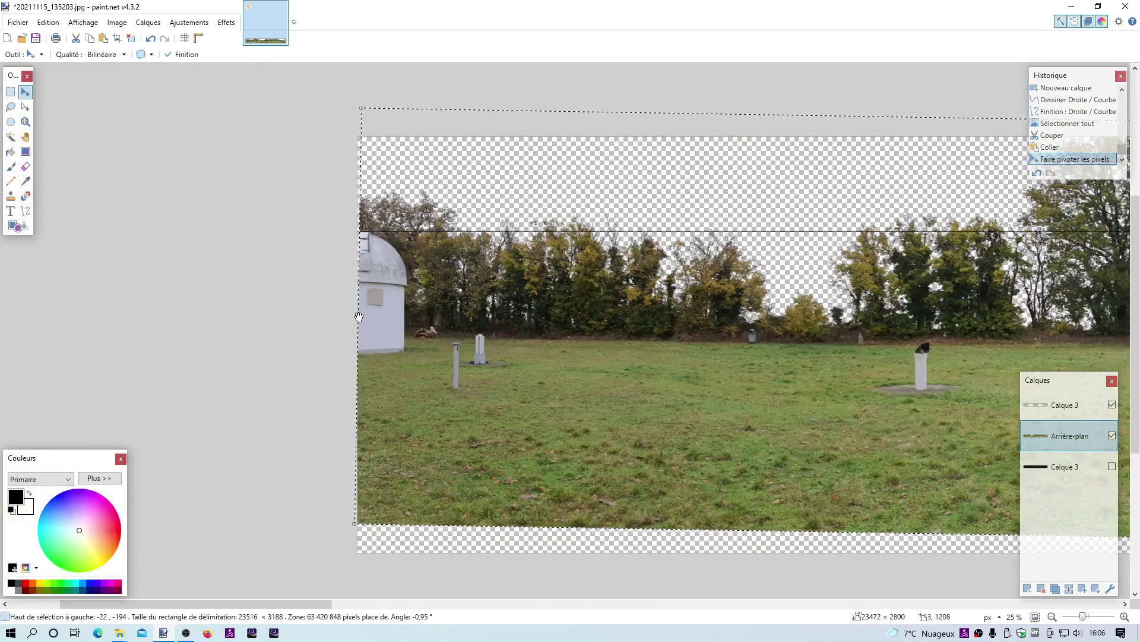
pyautogui.moveTo(358, 316); pyautogui.dragTo(356, 317)
pyautogui.click(204, 604)
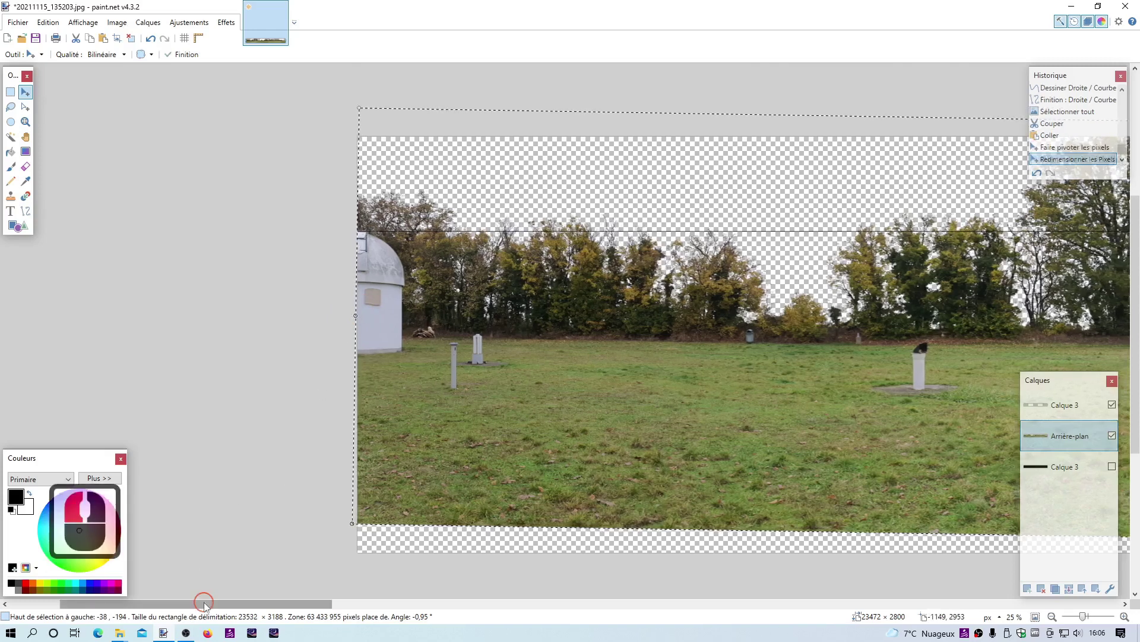
pyautogui.moveTo(204, 604); pyautogui.dragTo(1035, 625)
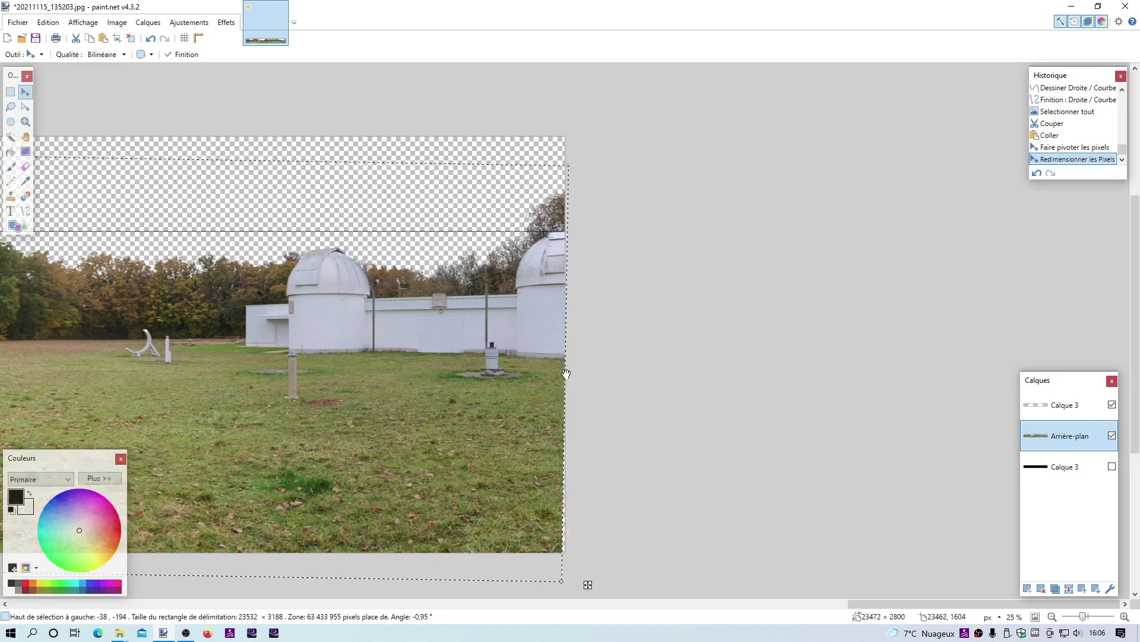
pyautogui.moveTo(566, 374); pyautogui.dragTo(569, 374)
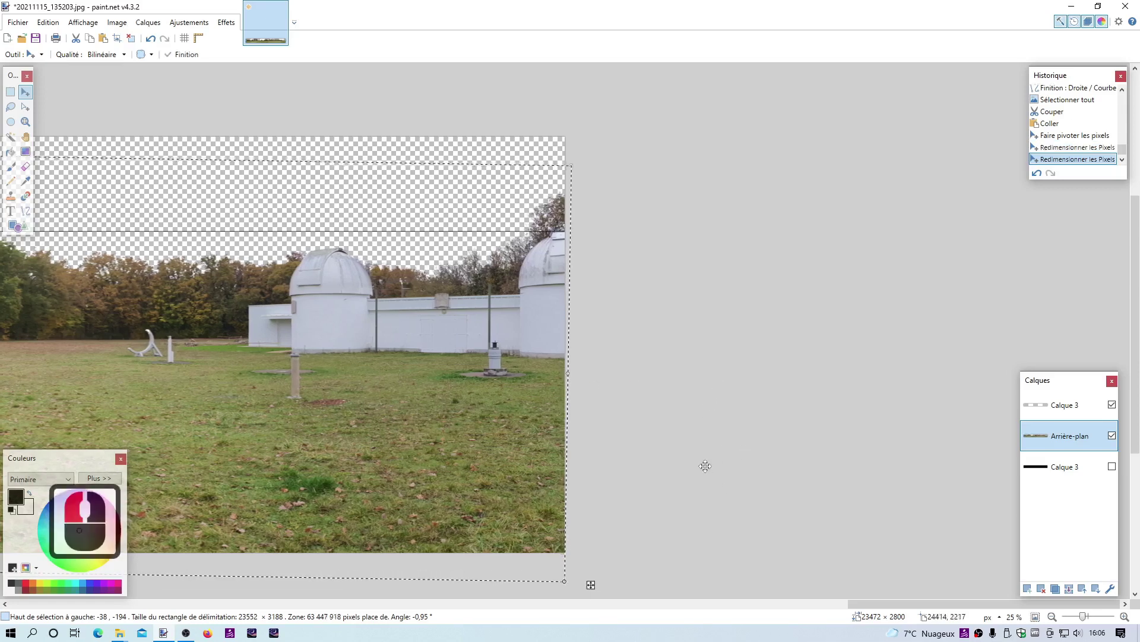
pyautogui.press('Return')
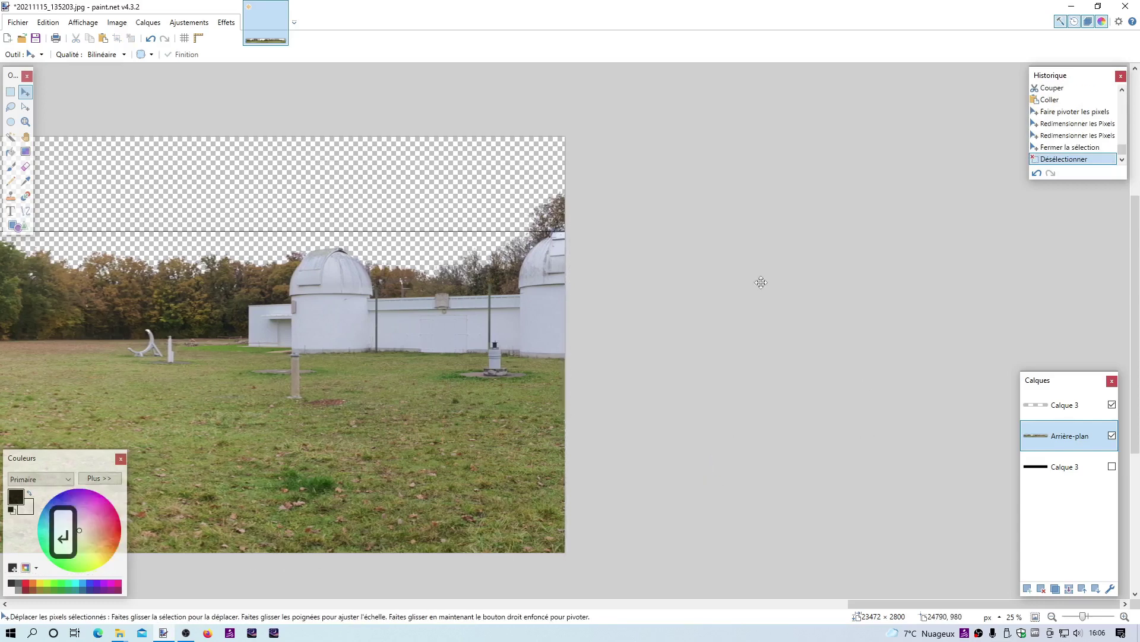
# Hide the uppermost Calque 3 layer holding the guide line and select that layer
pyautogui.click(1112, 405)
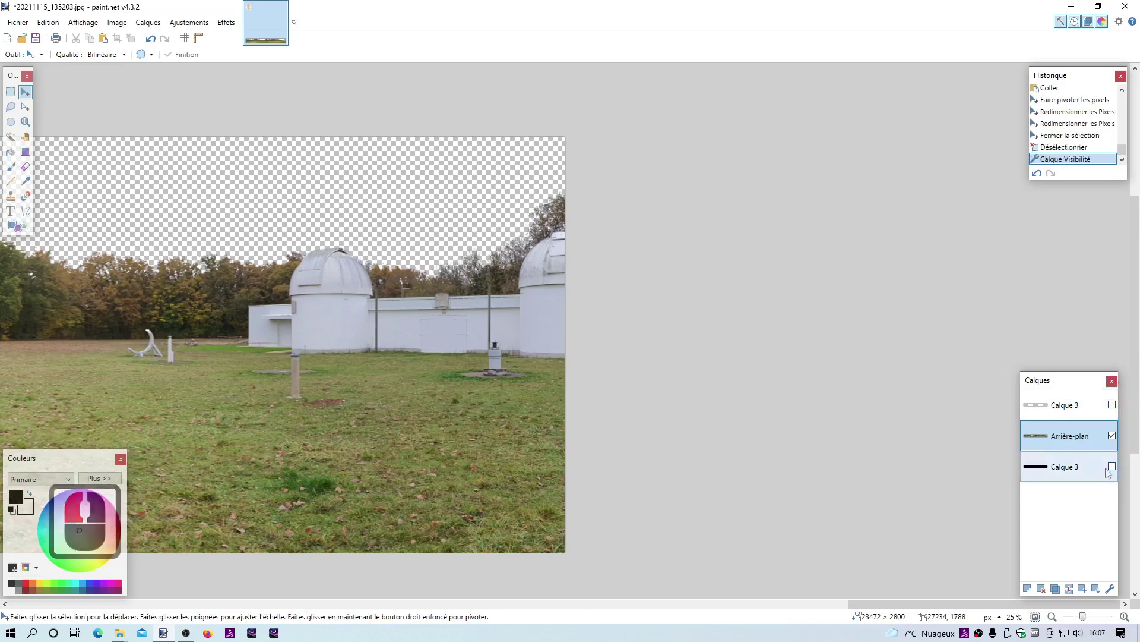
pyautogui.click(1064, 404)
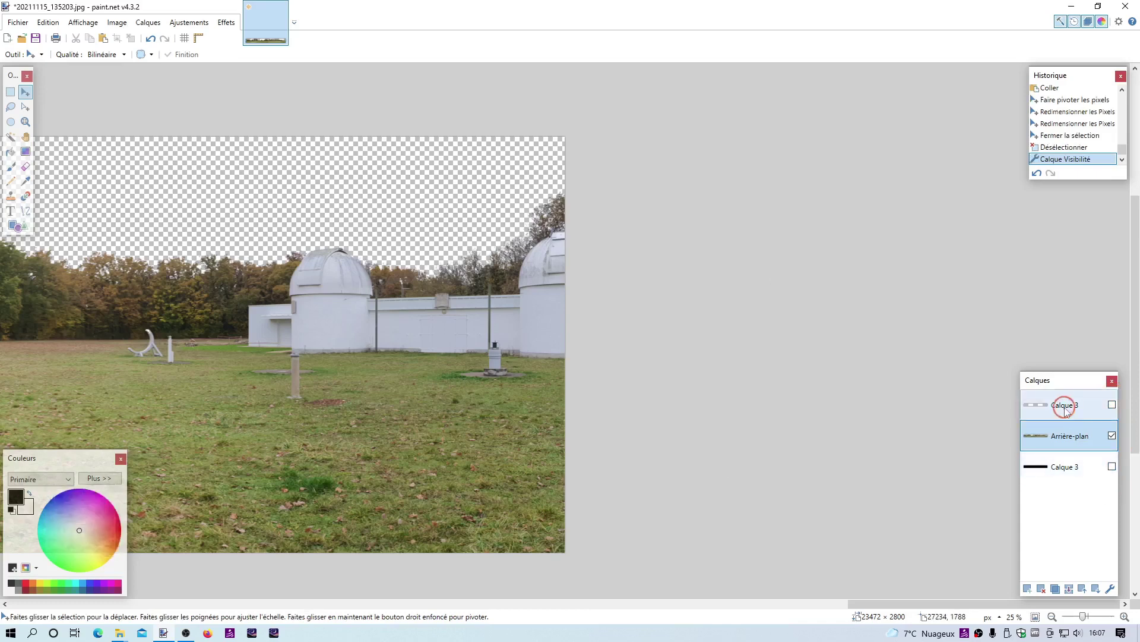
# Delete both Calque 3 layers so that only the Arrière-plan panorama layer is left
pyautogui.click(1042, 589)
pyautogui.click(1063, 437)
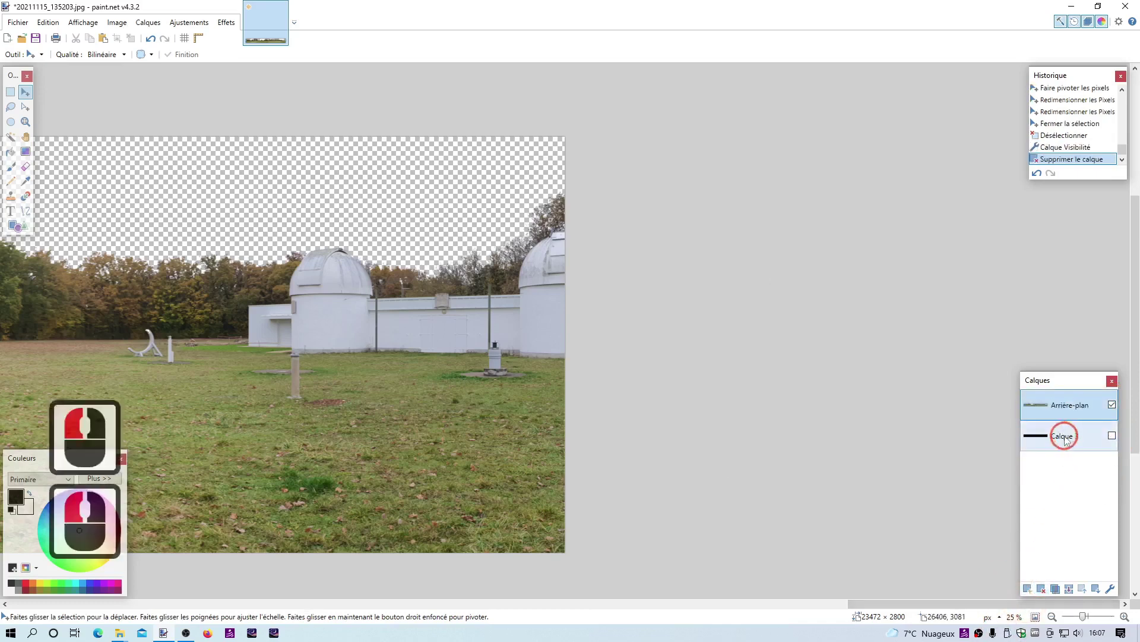
pyautogui.click(1042, 589)
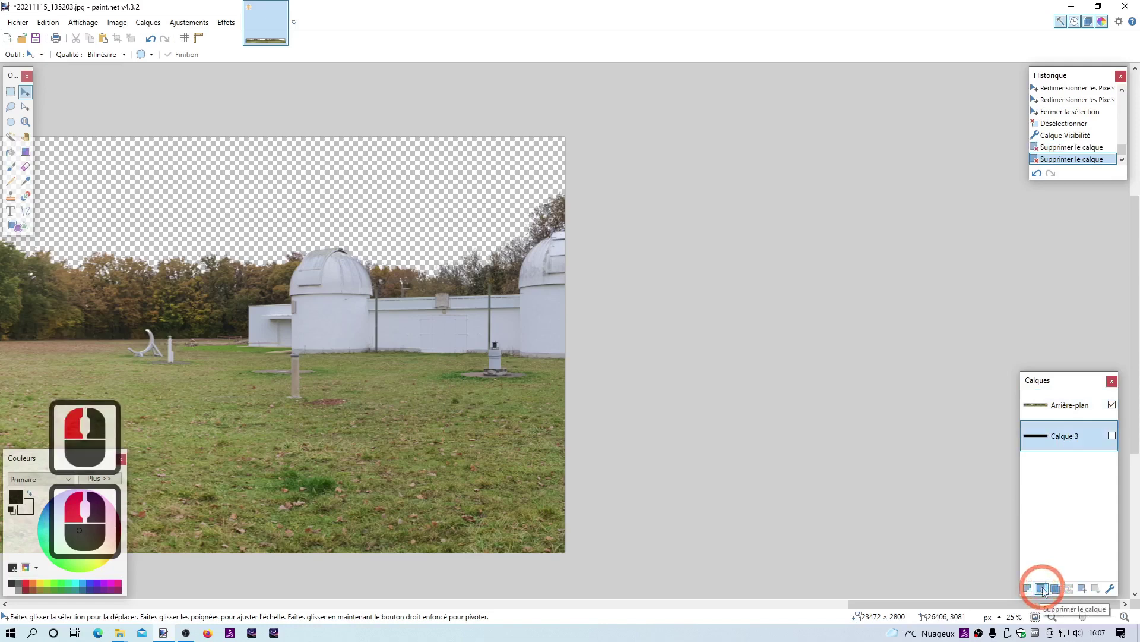
# Examine the entire levelled panorama at 5 % zoom, from one end to the other
pyautogui.click(1010, 618)
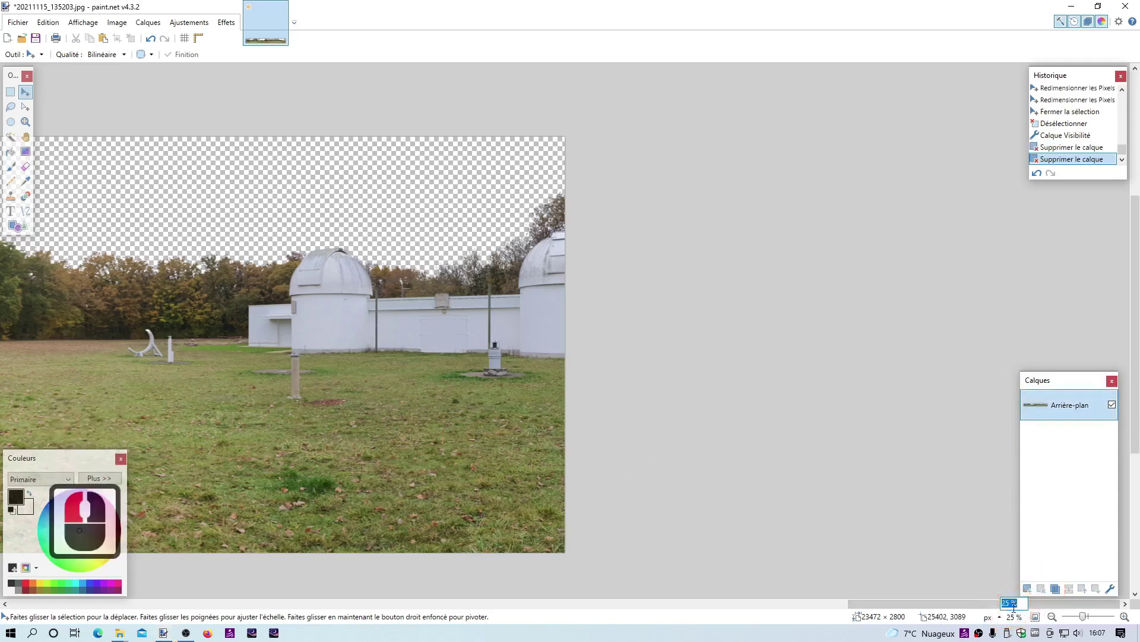
pyautogui.write('8')
pyautogui.press('Return')
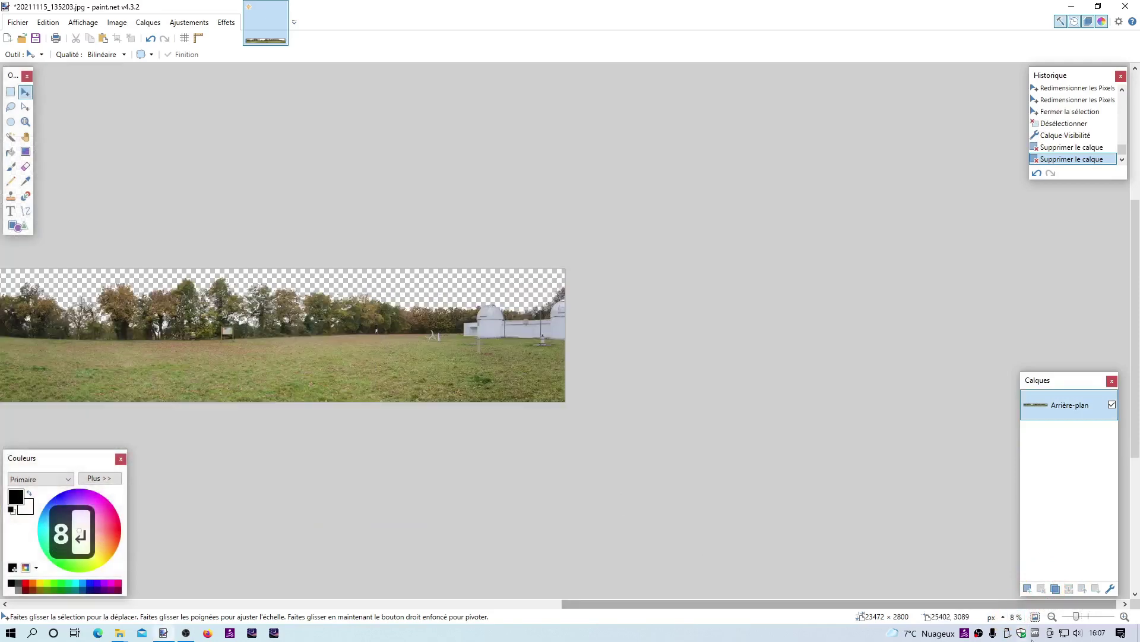
pyautogui.click(1052, 616)
pyautogui.click(1052, 616)
pyautogui.click(1052, 616)
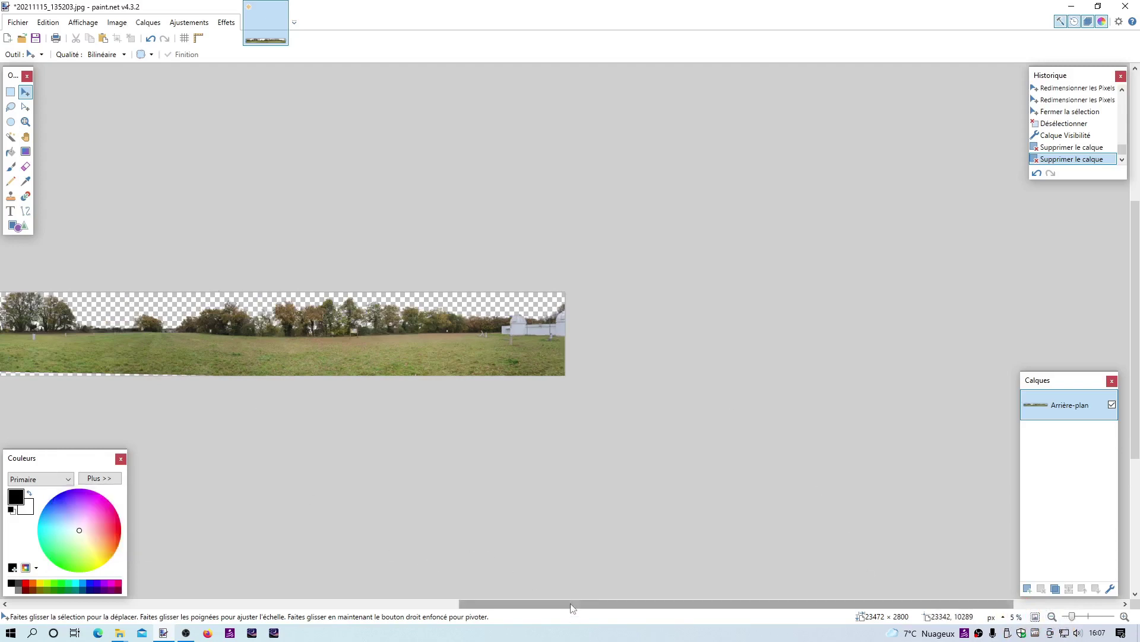
pyautogui.moveTo(570, 606); pyautogui.dragTo(404, 600)
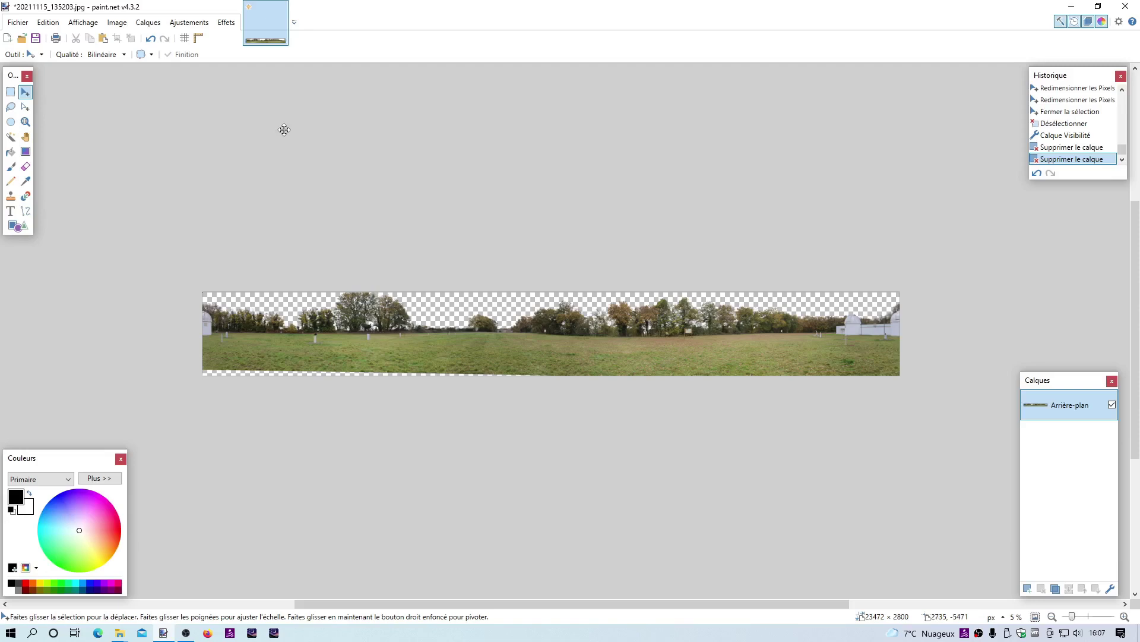
# Set up a new image with a width of 4096 pixels and a height of 2209 pixels
pyautogui.click(22, 27)
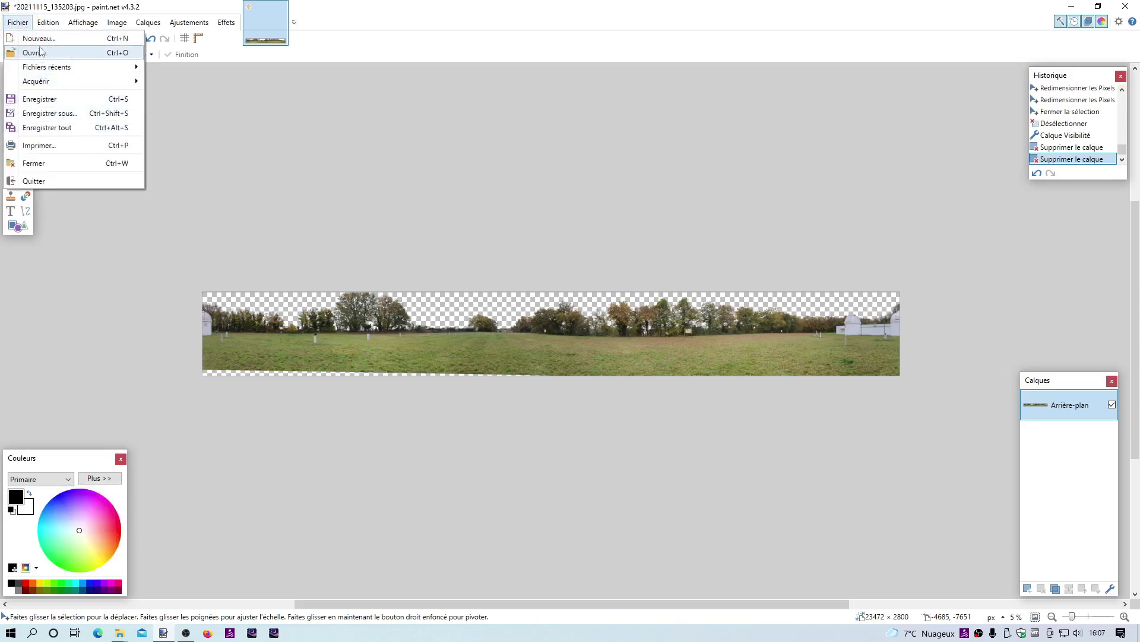
pyautogui.click(39, 40)
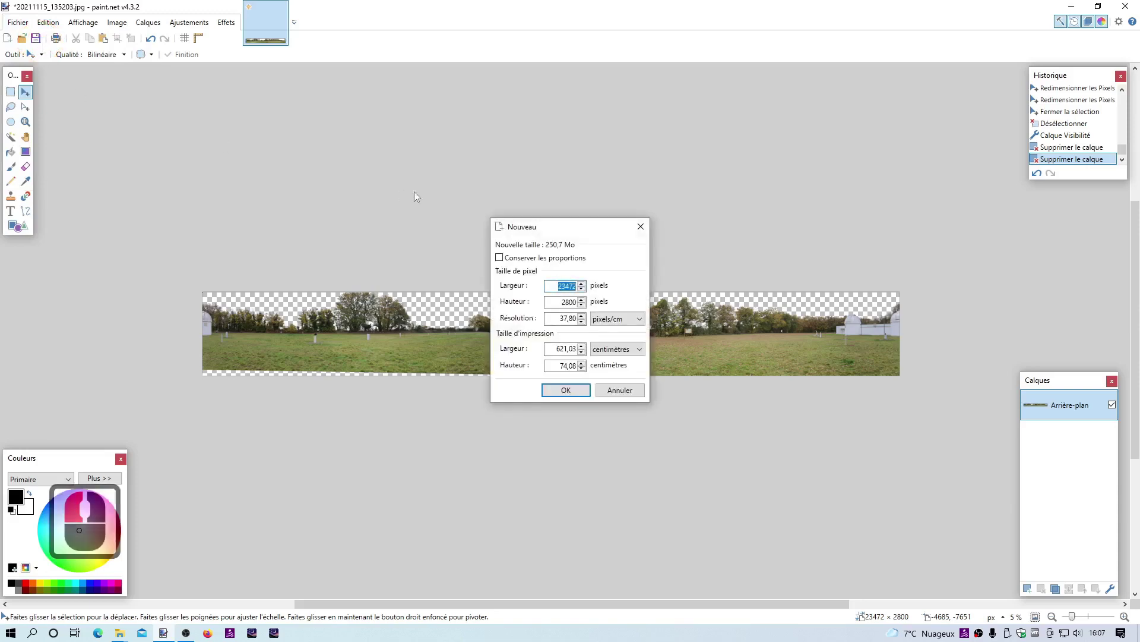
pyautogui.click(563, 286)
pyautogui.doubleClick(563, 286)
pyautogui.write('4')
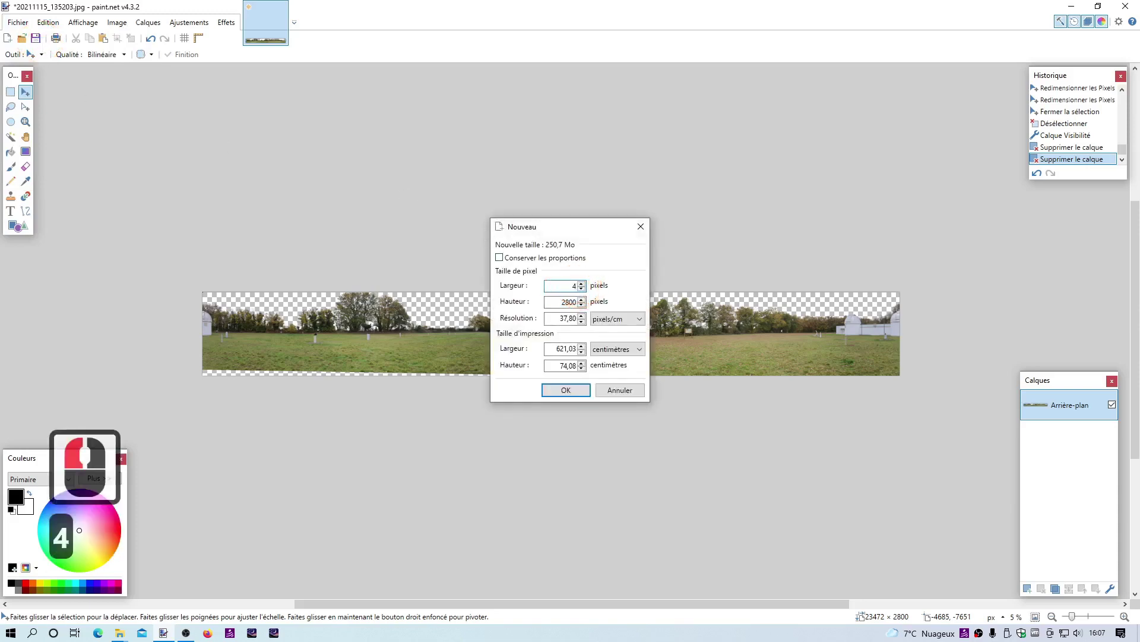
pyautogui.write('096')
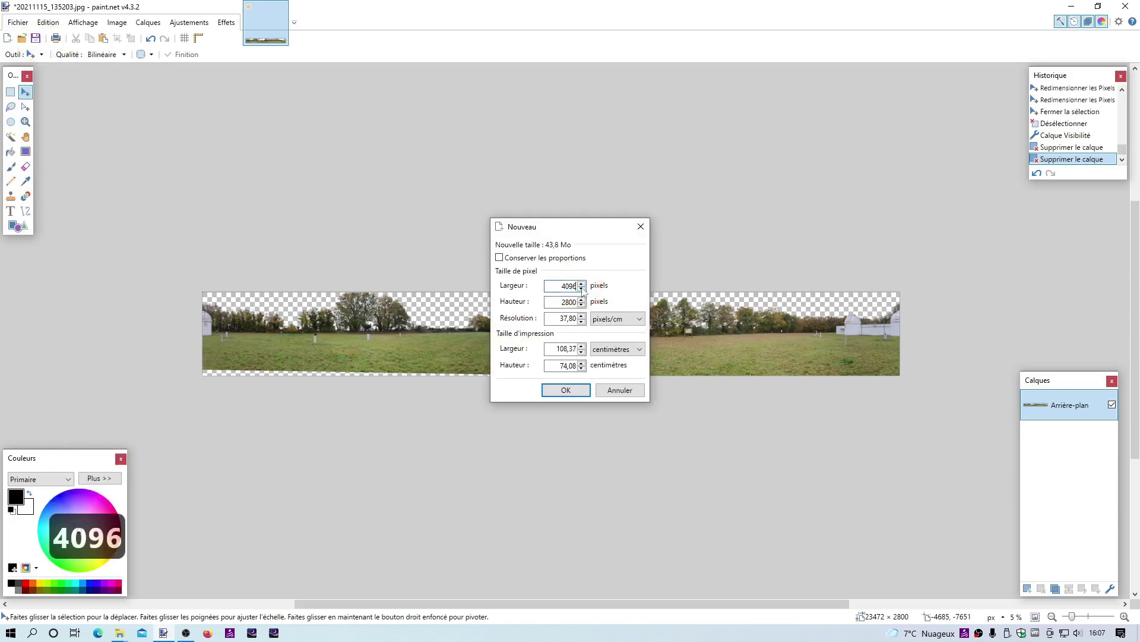
pyautogui.doubleClick(563, 302)
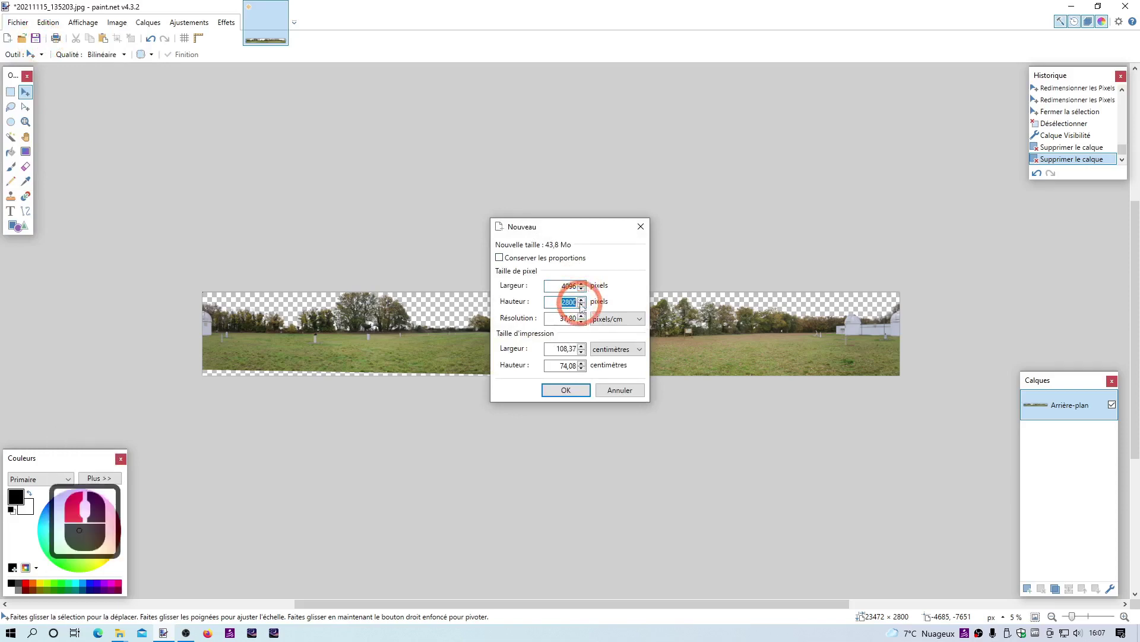
pyautogui.write('2209')
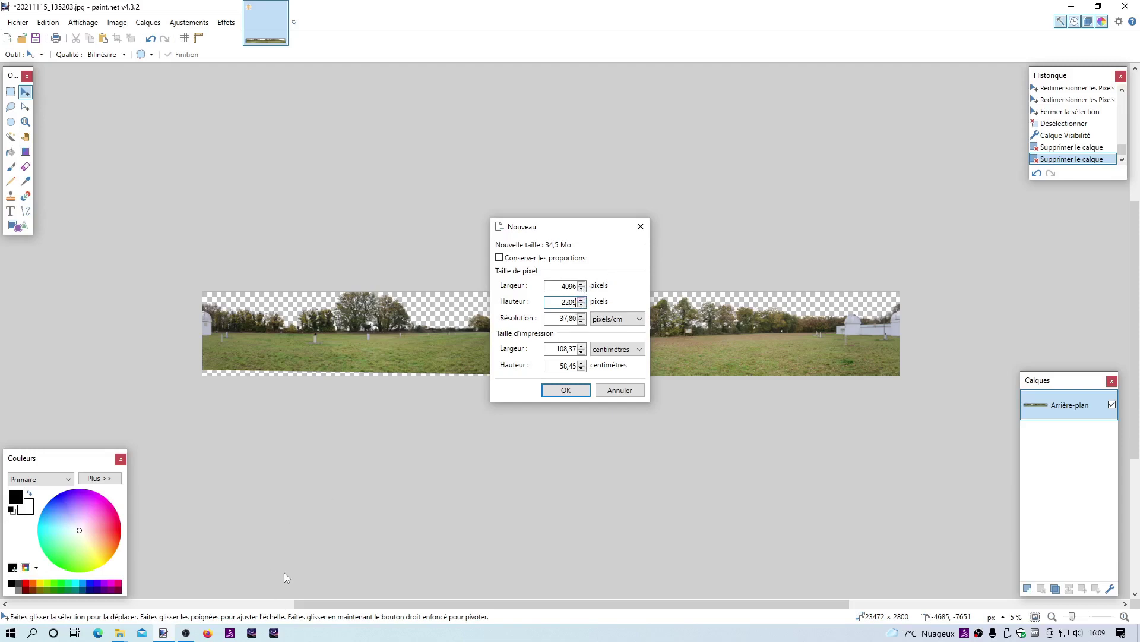
# Switch to the Calculator and compute the square root of the image width, 4096
pyautogui.press('XF86Calculator')
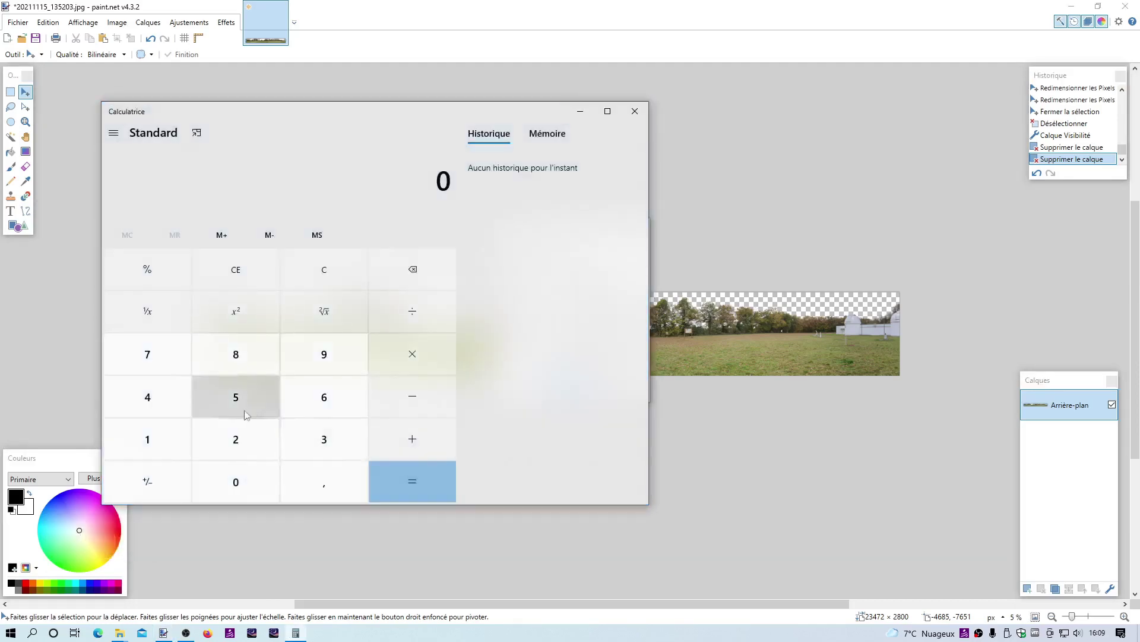
pyautogui.click(146, 400)
pyautogui.click(237, 477)
pyautogui.click(330, 353)
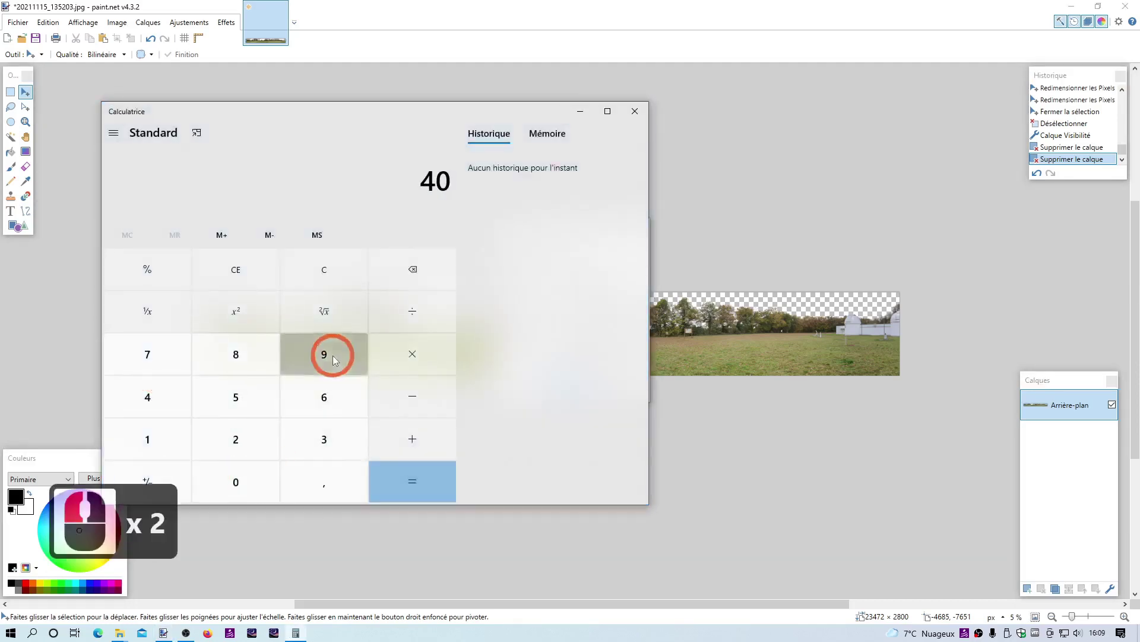
pyautogui.click(324, 395)
pyautogui.click(339, 315)
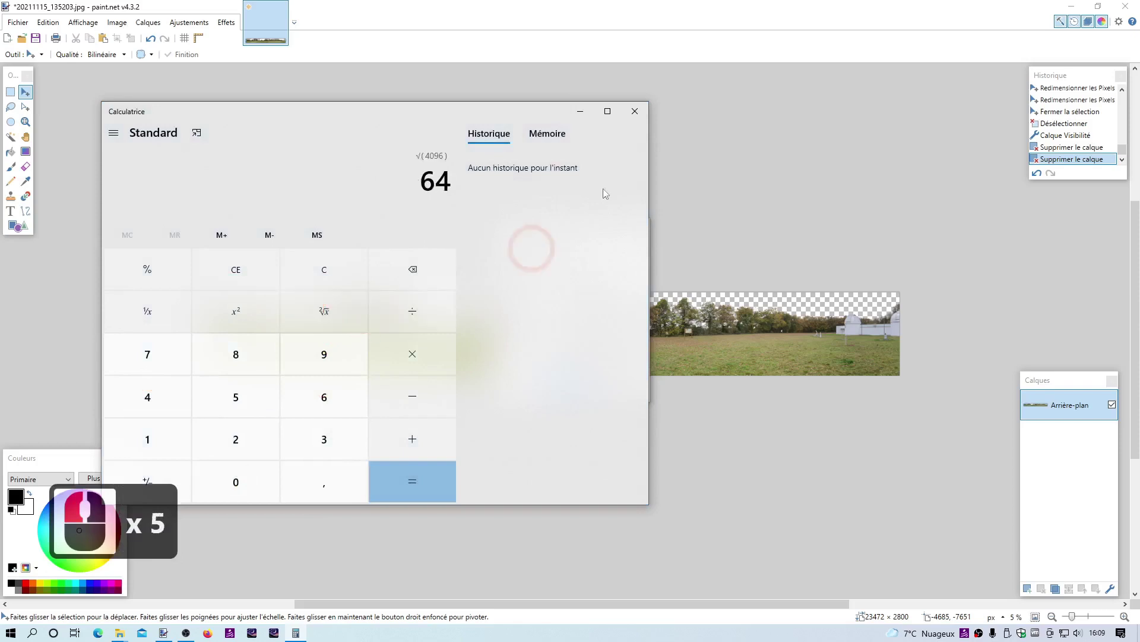
# Compute the square root of the image height, 2209, and close the Calculator
pyautogui.moveTo(420, 113)
pyautogui.mouseDown()
pyautogui.moveTo(632, 237)
pyautogui.moveTo(631, 382)
pyautogui.moveTo(611, 376)
pyautogui.moveTo(536, 185)
pyautogui.moveTo(367, 111)
pyautogui.mouseUp()
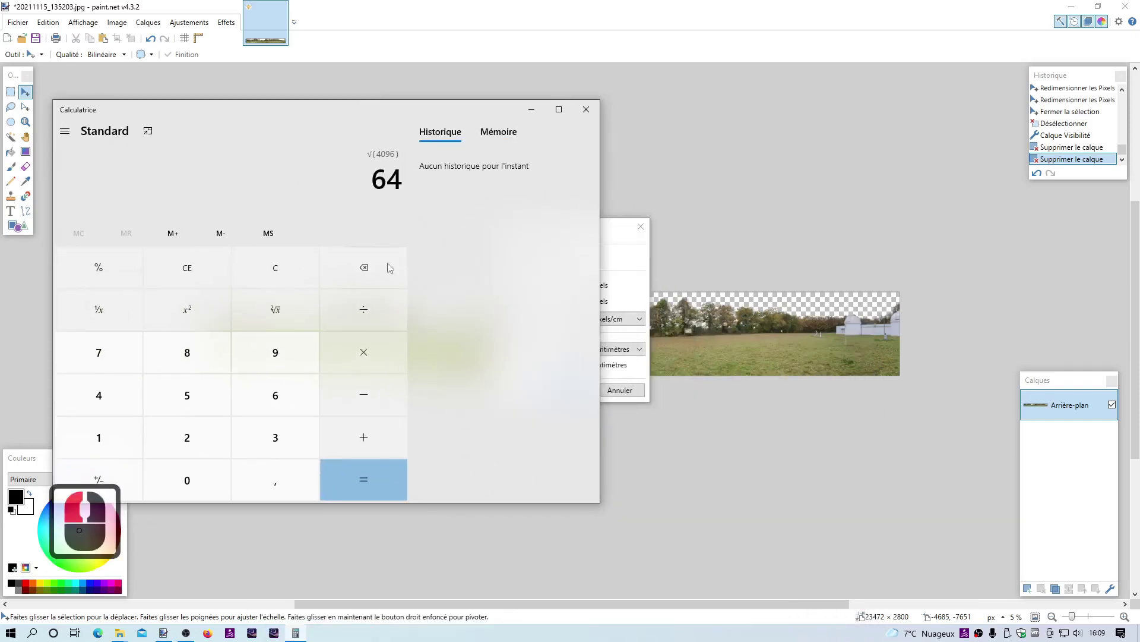
pyautogui.click(172, 441)
pyautogui.click(172, 441)
pyautogui.click(177, 475)
pyautogui.click(275, 352)
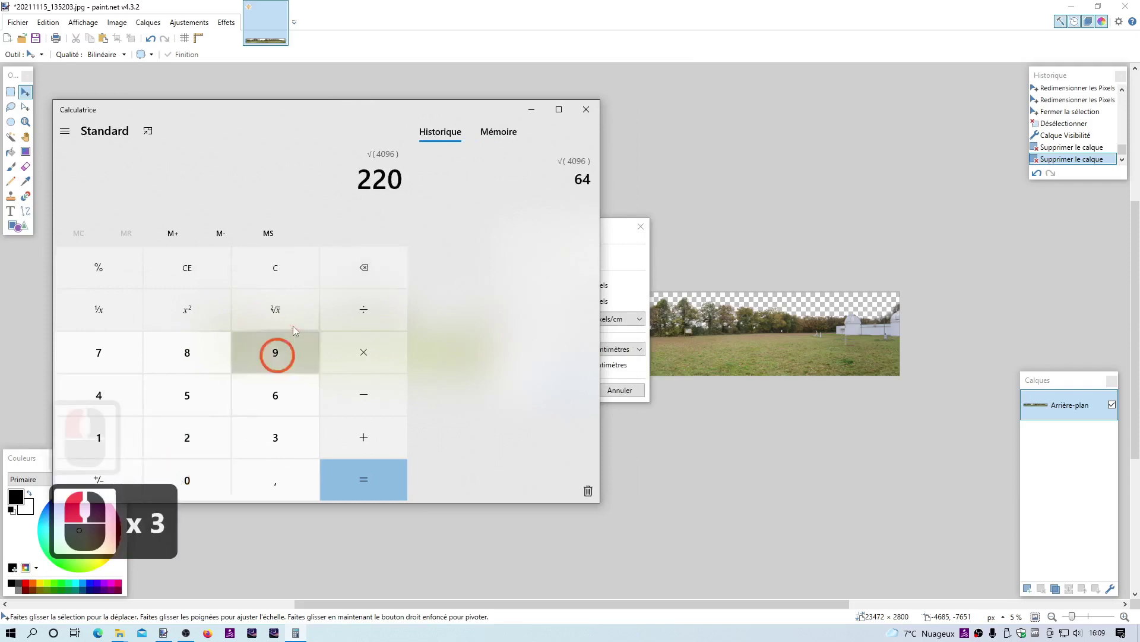
pyautogui.click(276, 309)
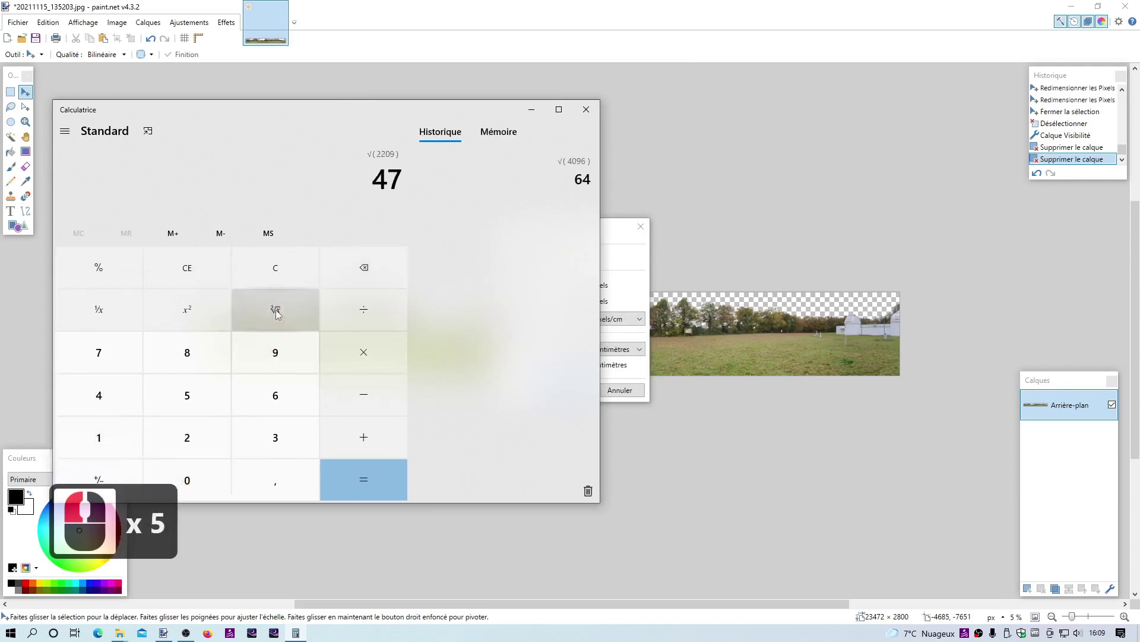
pyautogui.click(587, 111)
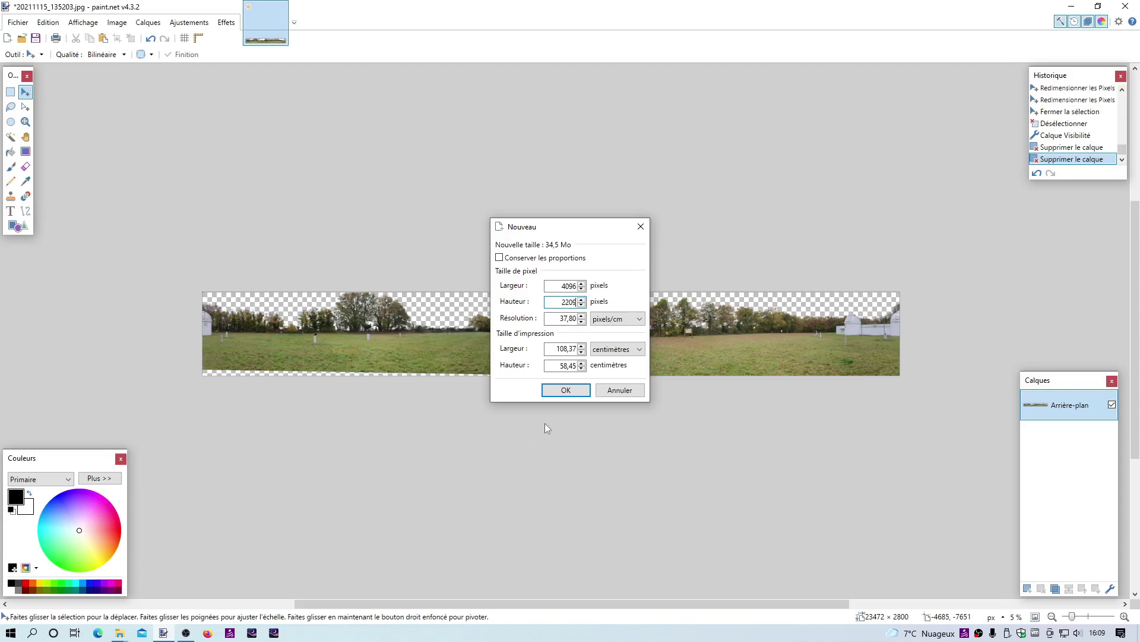
# Create the new image and replace its white Arrière-plan layer with a new transparent layer
pyautogui.click(568, 390)
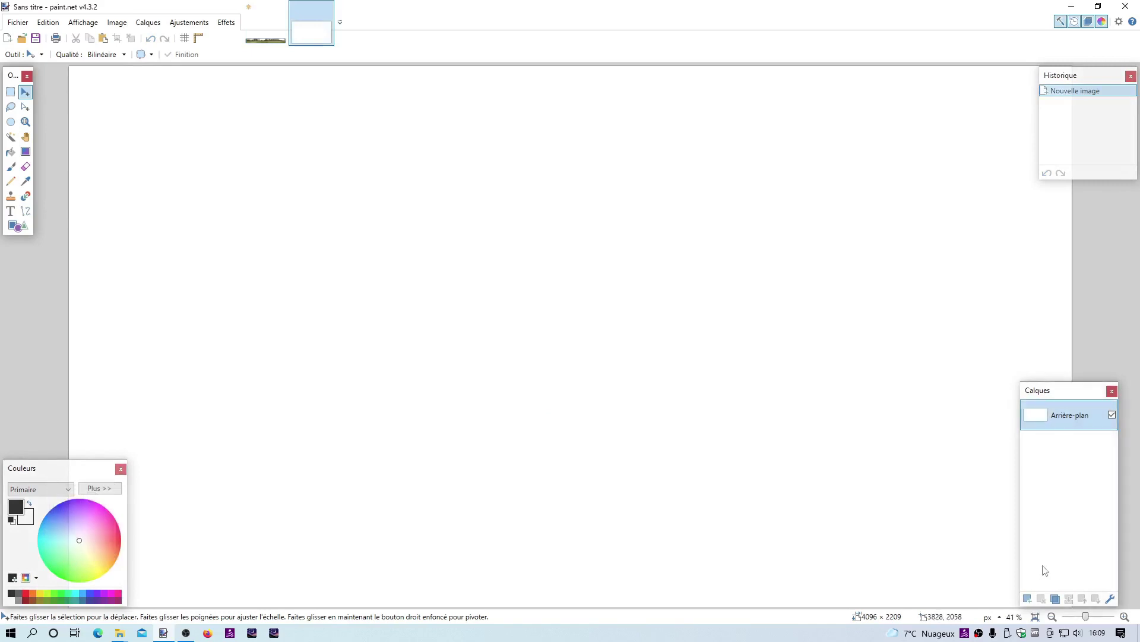
pyautogui.click(1028, 598)
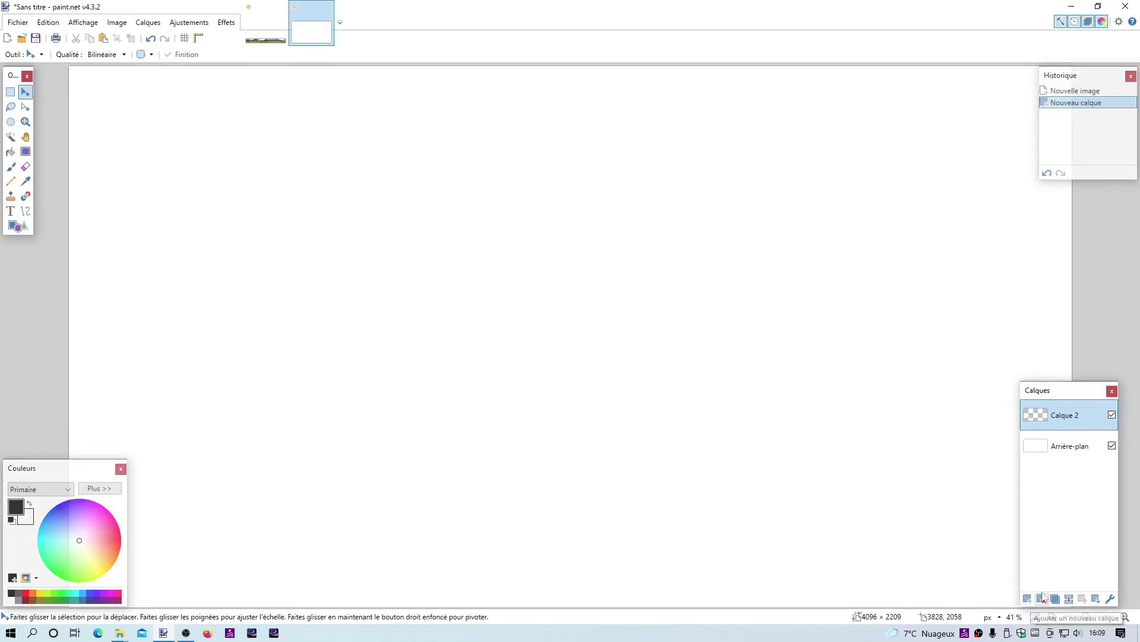
pyautogui.click(1049, 446)
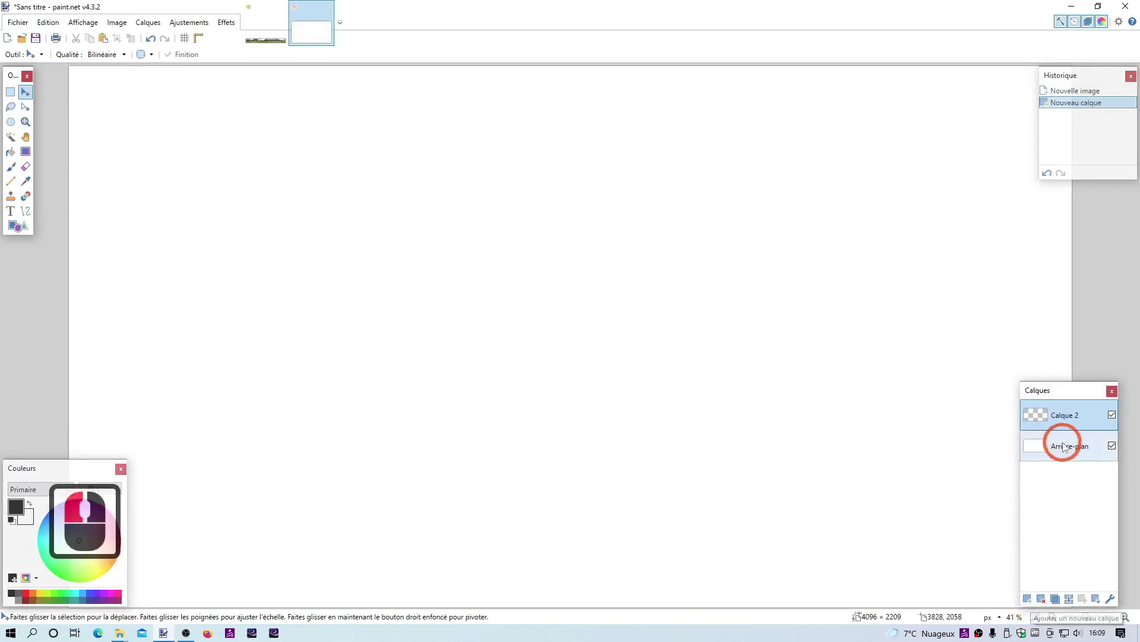
pyautogui.click(1042, 599)
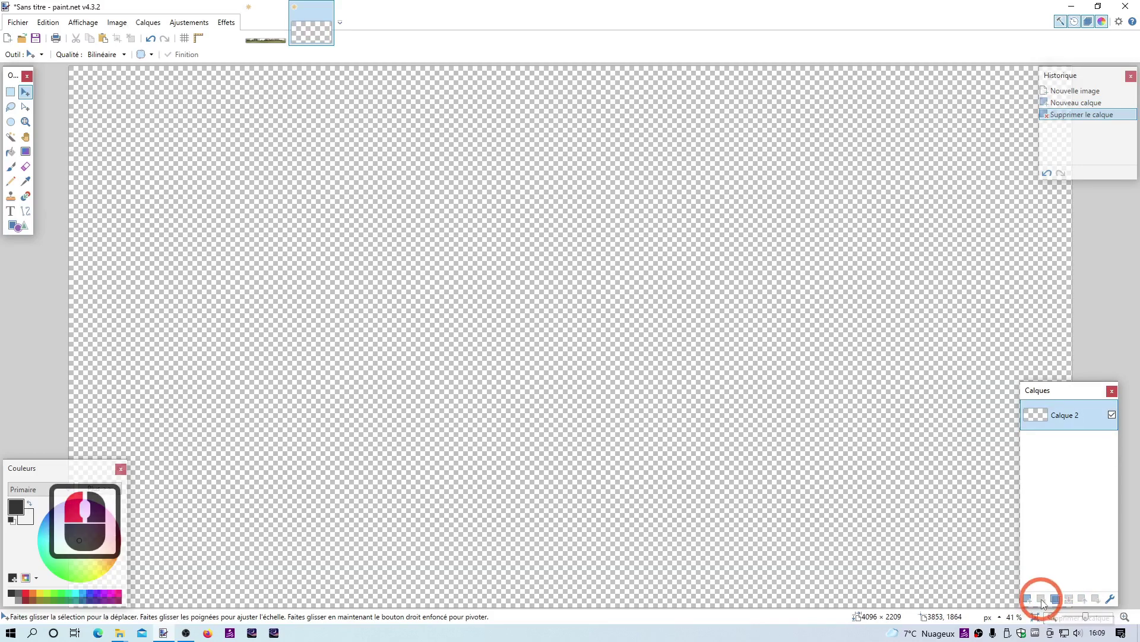
# Select the entire panorama in the 20211115_135203.jpg image and copy it
pyautogui.click(262, 41)
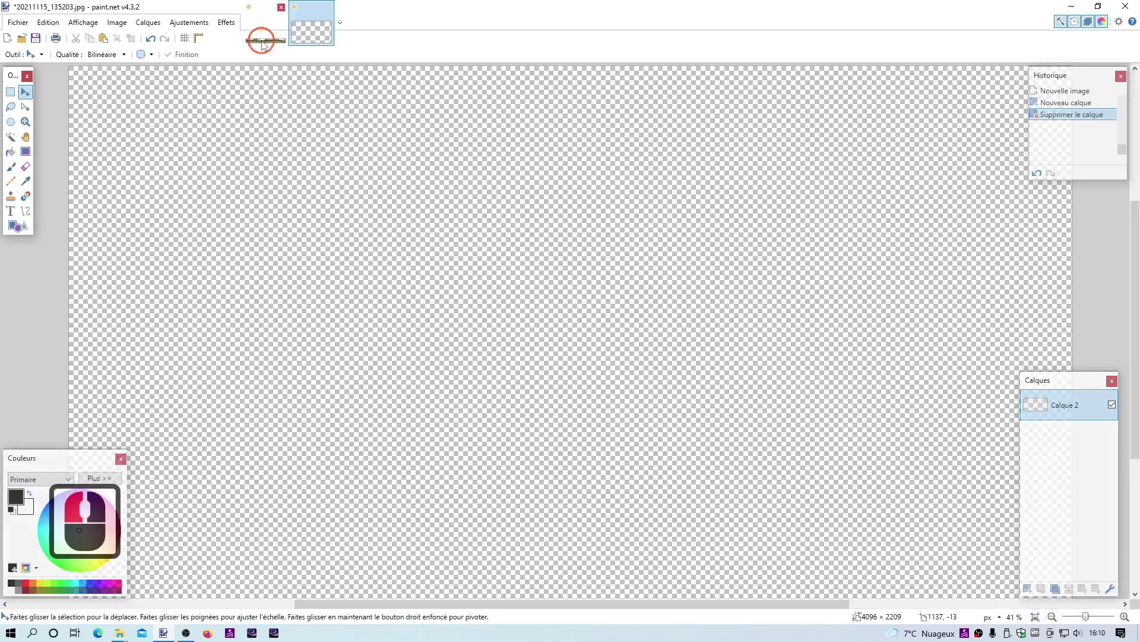
pyautogui.click(438, 351)
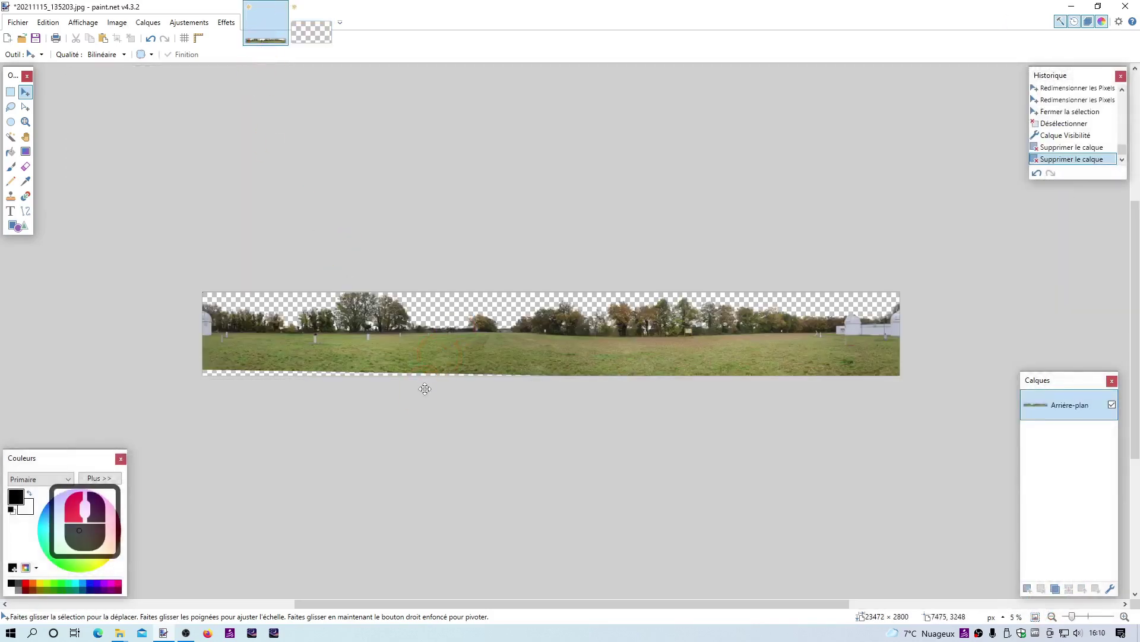
pyautogui.hotkey('ctrl', 'a')
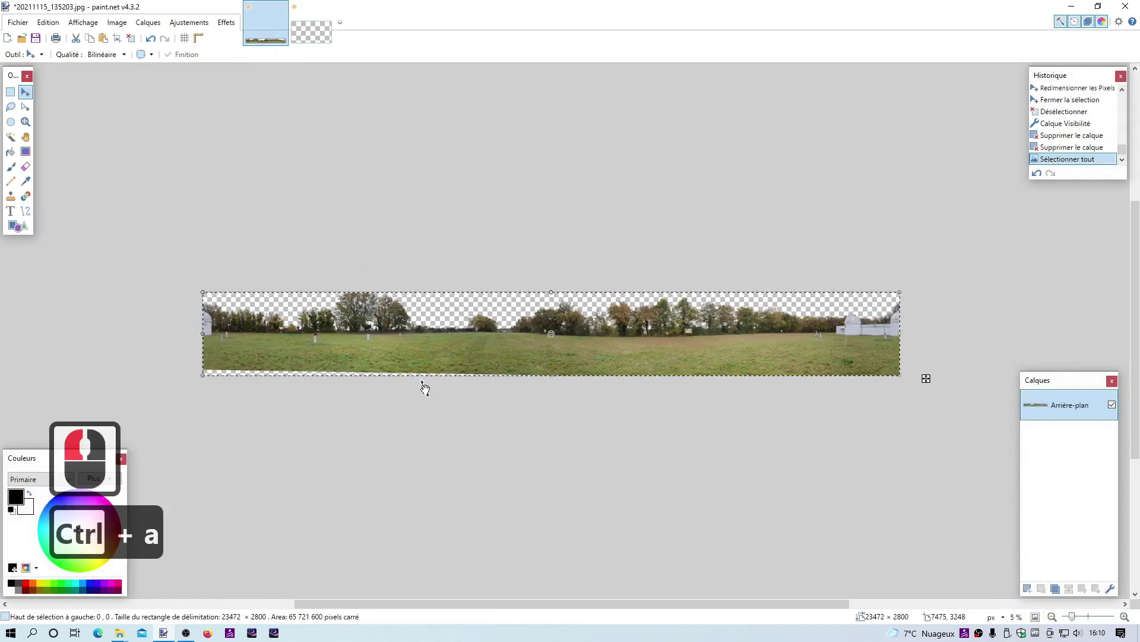
pyautogui.hotkey('ctrl', 'c')
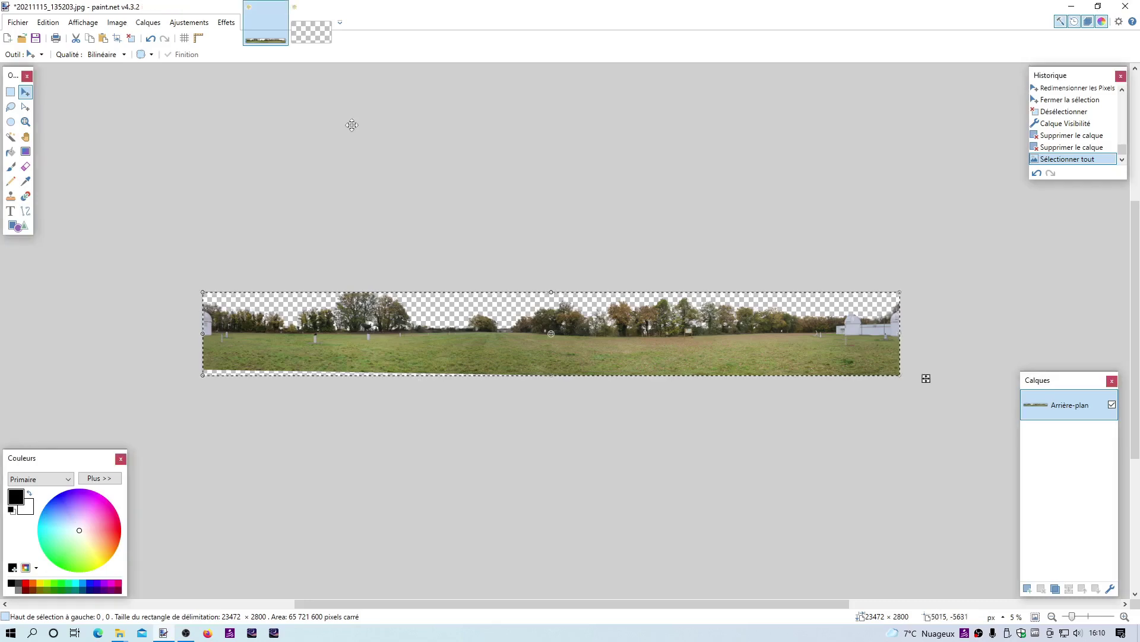
pyautogui.click(313, 35)
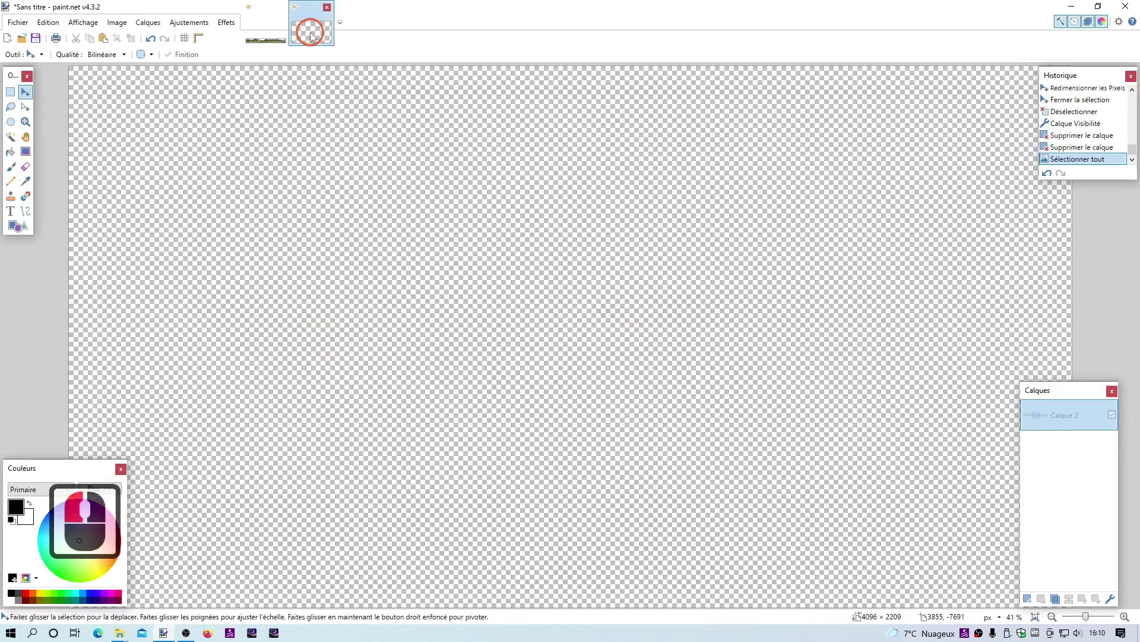
pyautogui.click(305, 243)
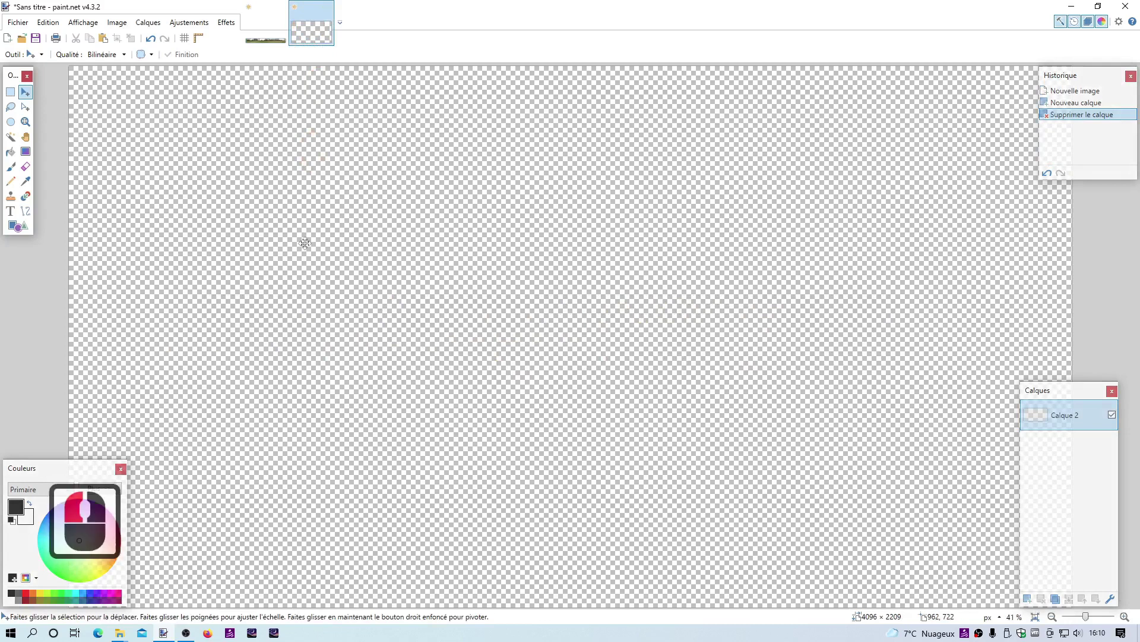
pyautogui.click(305, 243)
pyautogui.hotkey('ctrl', 'c')
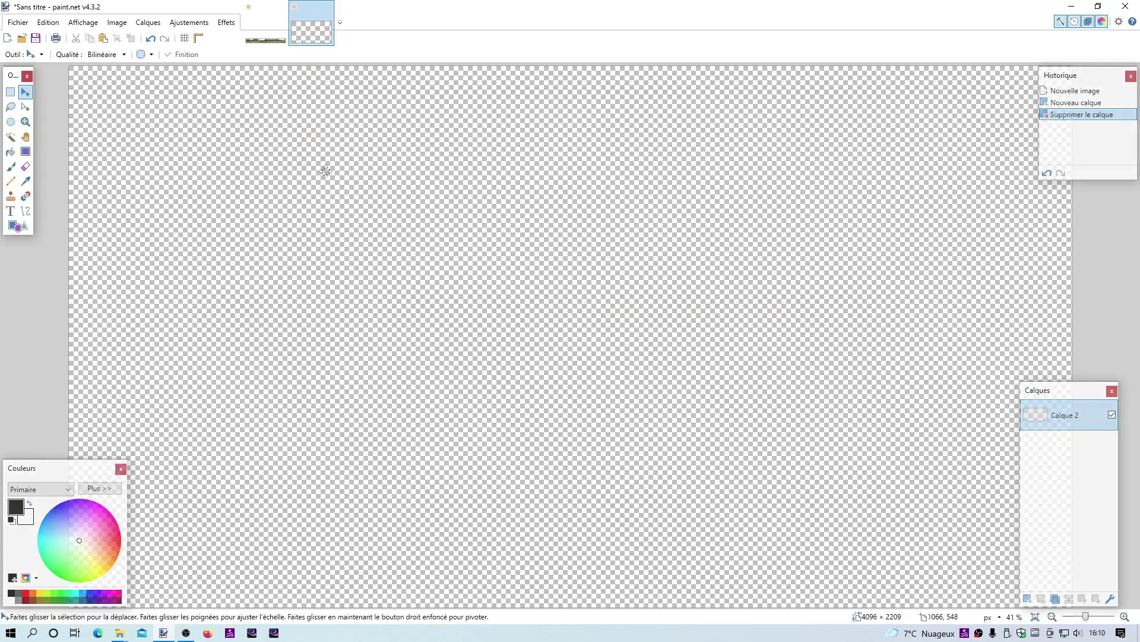
# Copy the selected panorama again and try to paste it into the transparent 4096 × 2209 image
pyautogui.click(272, 42)
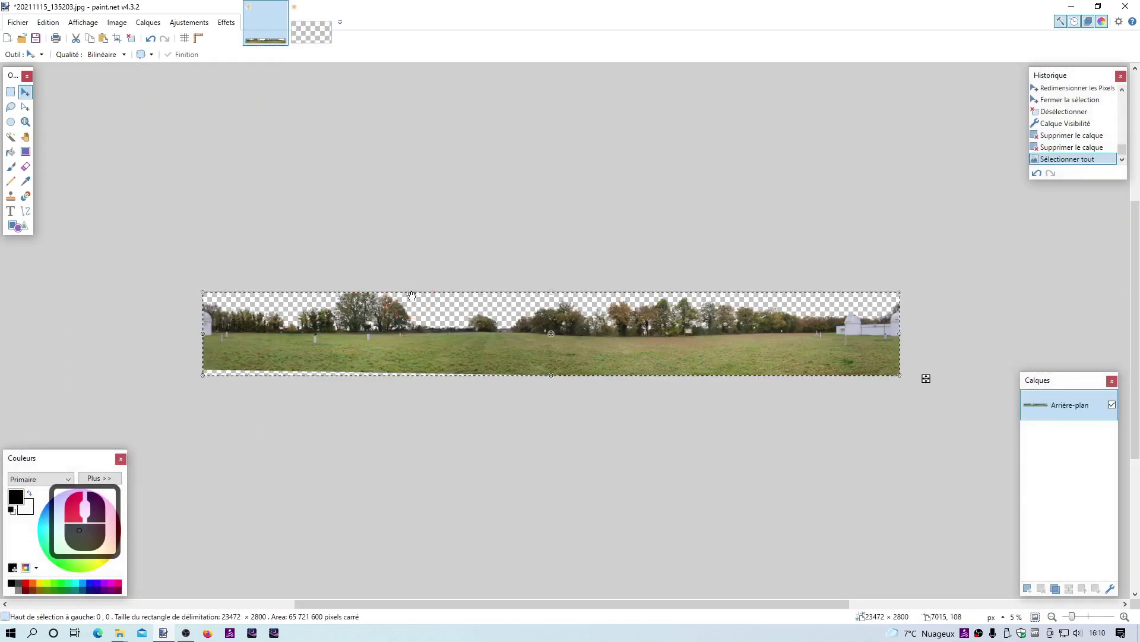
pyautogui.hotkey('ctrl', 'c')
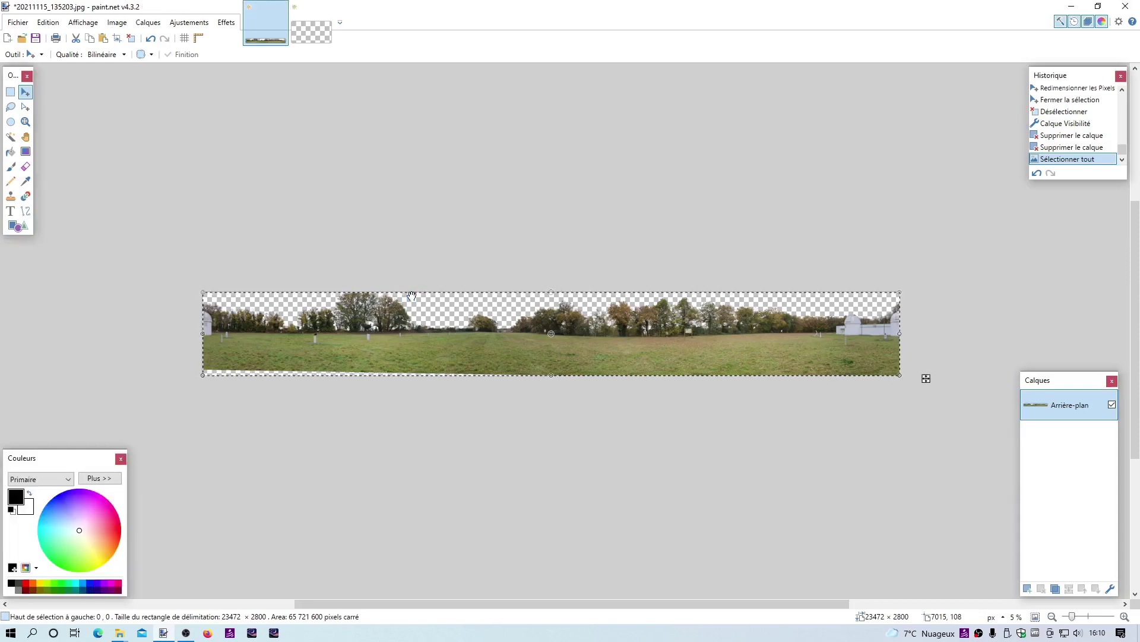
pyautogui.click(313, 33)
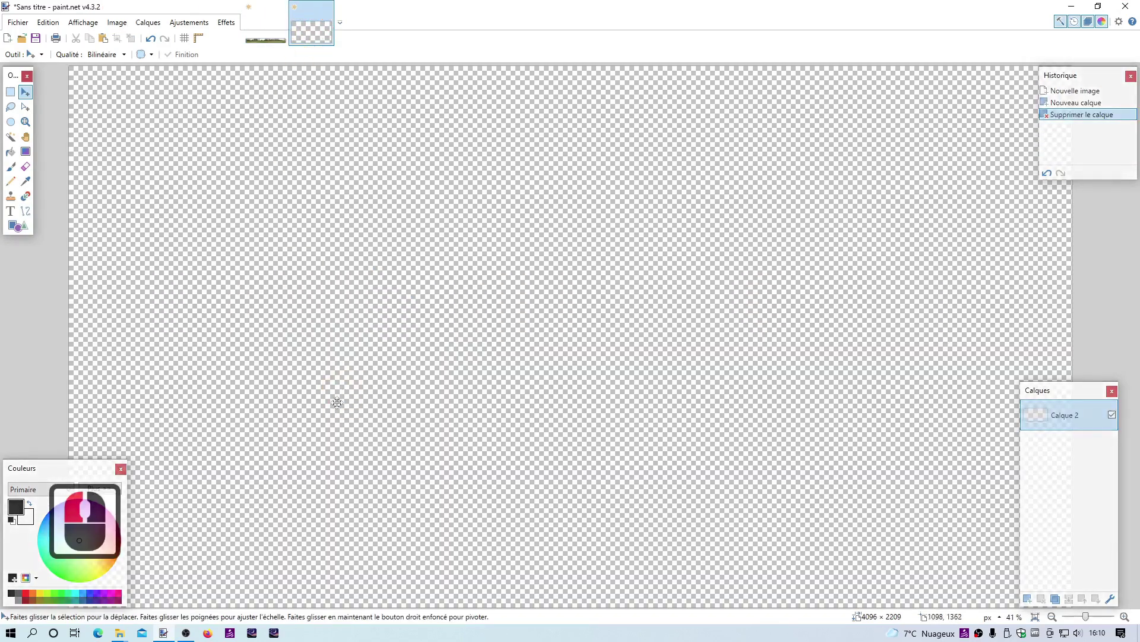
pyautogui.hotkey('ctrl', 'v')
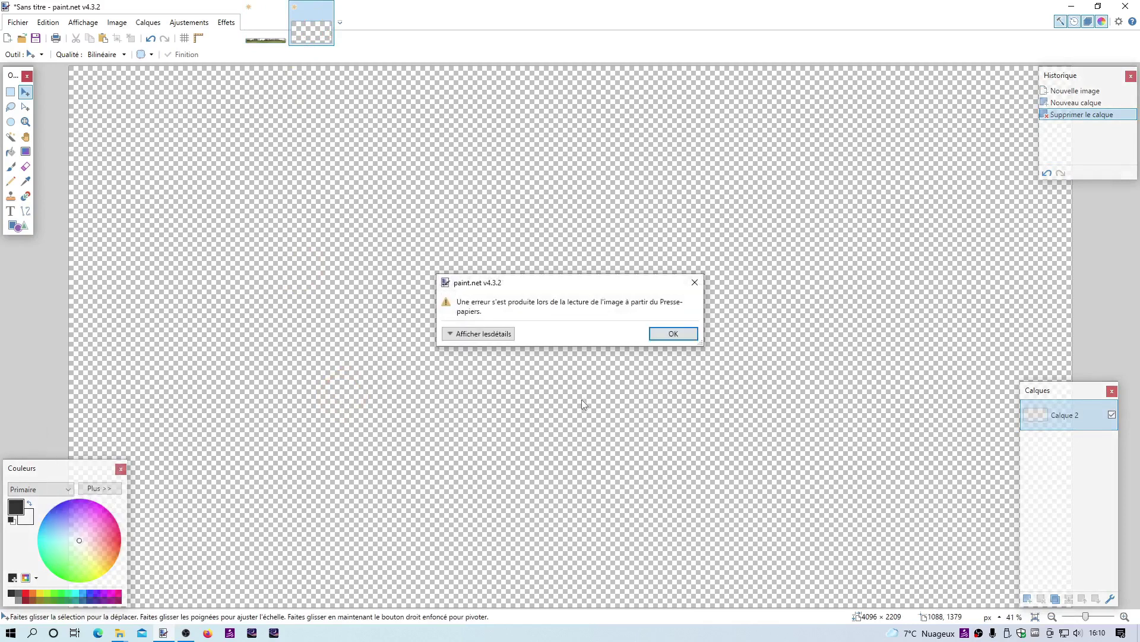
pyautogui.click(694, 282)
# Return to the 20211115_135203.jpg panorama and clear its selection
pyautogui.click(272, 39)
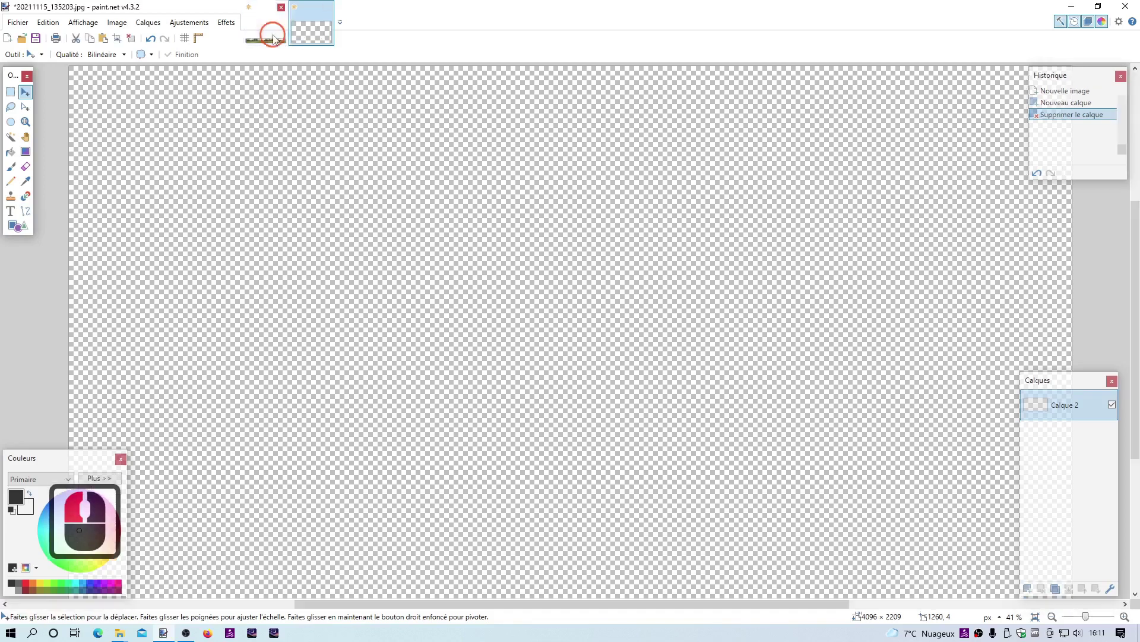
pyautogui.click(262, 255)
pyautogui.click(268, 224)
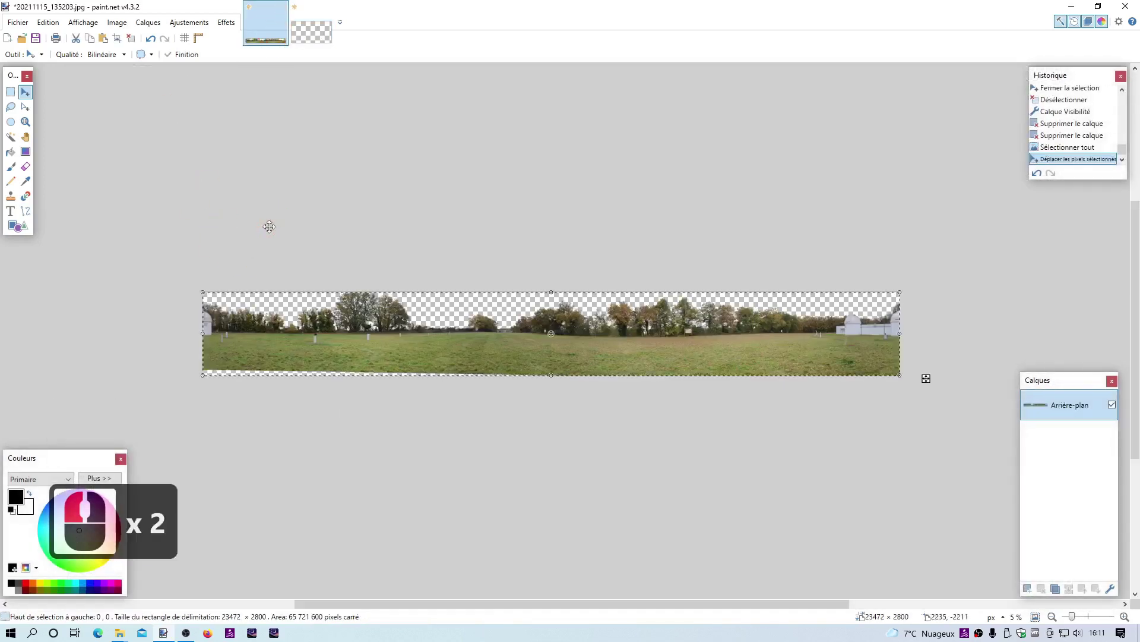
pyautogui.press('Escape')
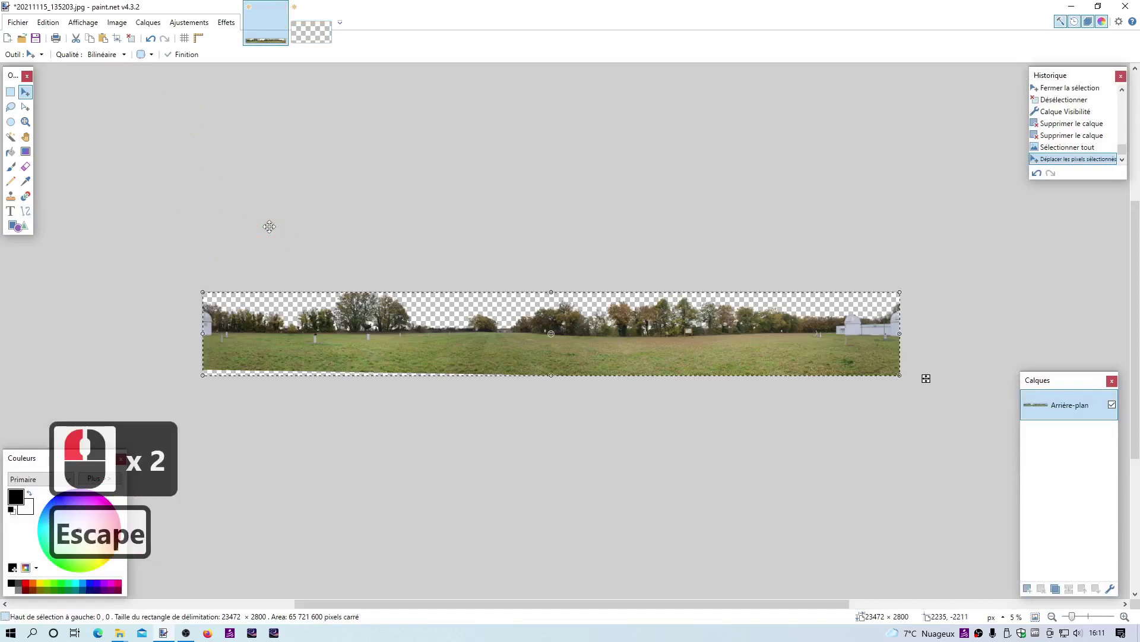
pyautogui.hotkey('ctrl', 'd')
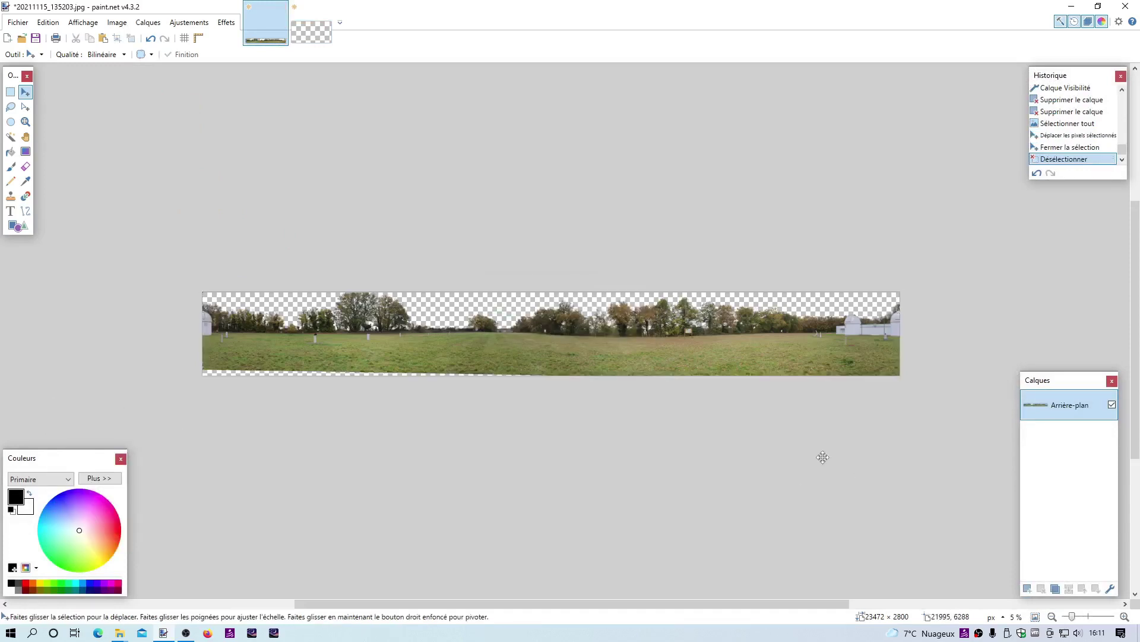
pyautogui.click(185, 633)
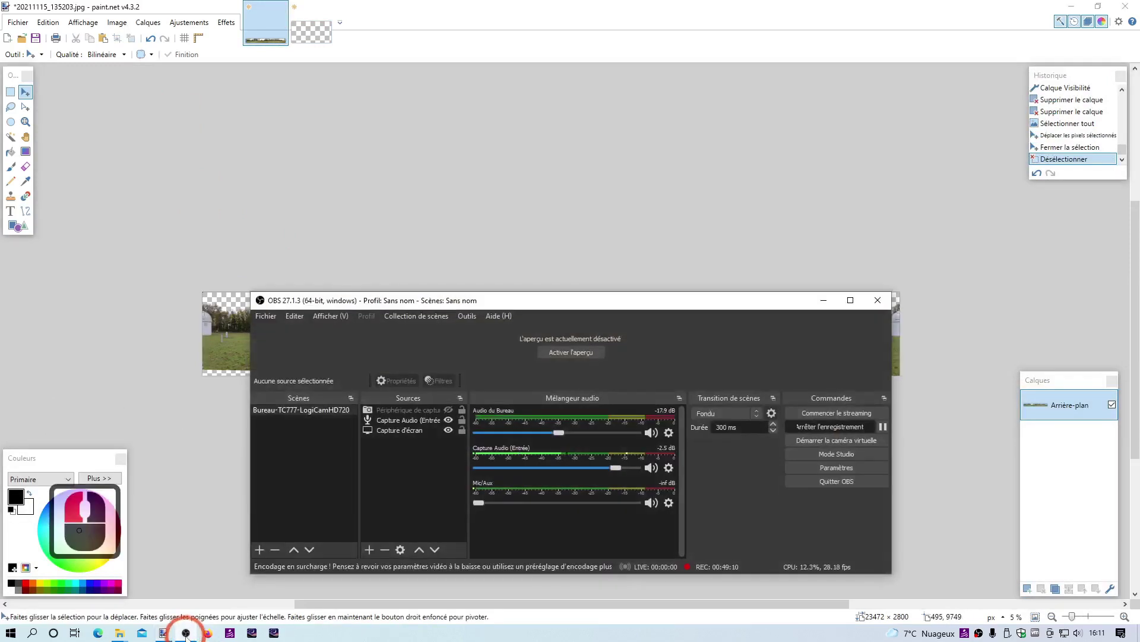
pyautogui.click(186, 633)
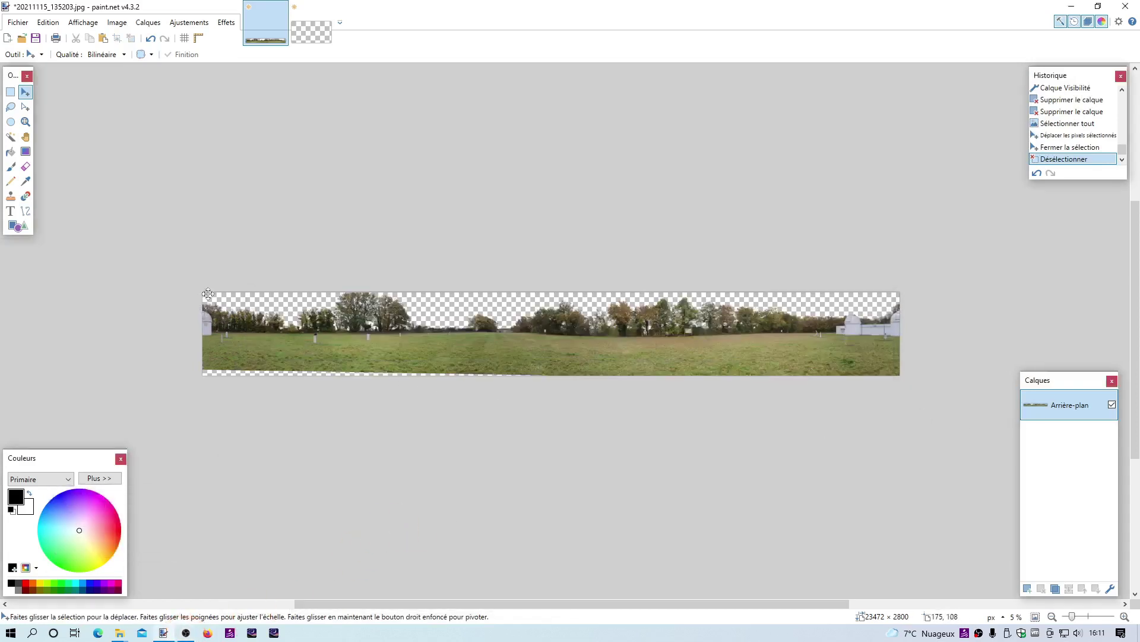
# Try to select and copy the entire panorama again, and examine the details of the clipboard error
pyautogui.doubleClick(199, 270)
pyautogui.hotkey('ctrl', 'a')
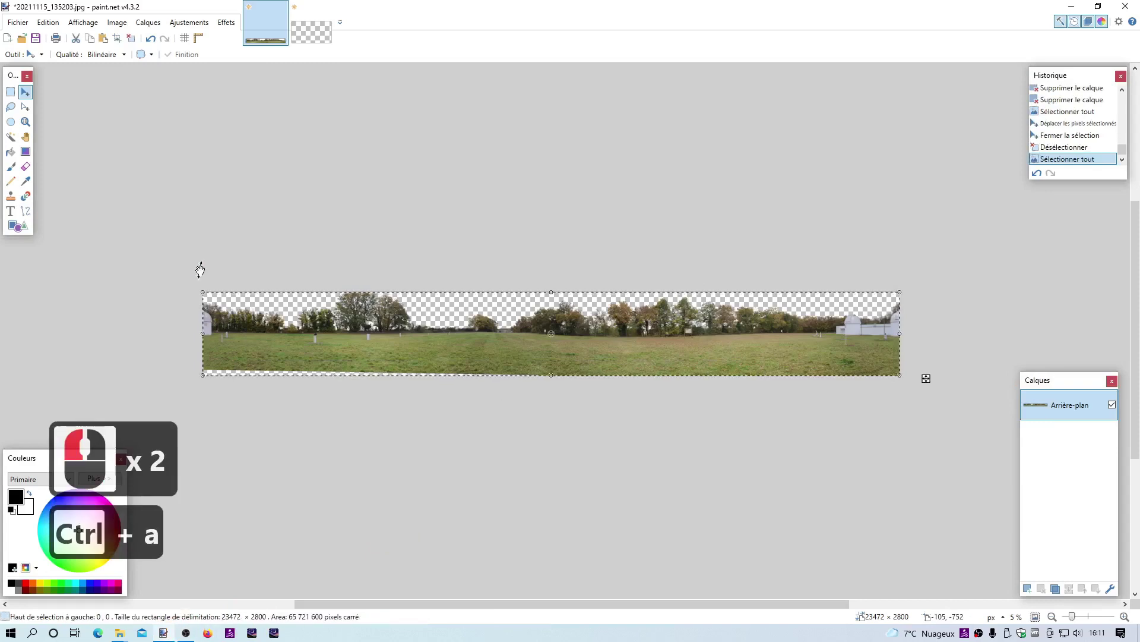
pyautogui.hotkey('ctrl', 'c')
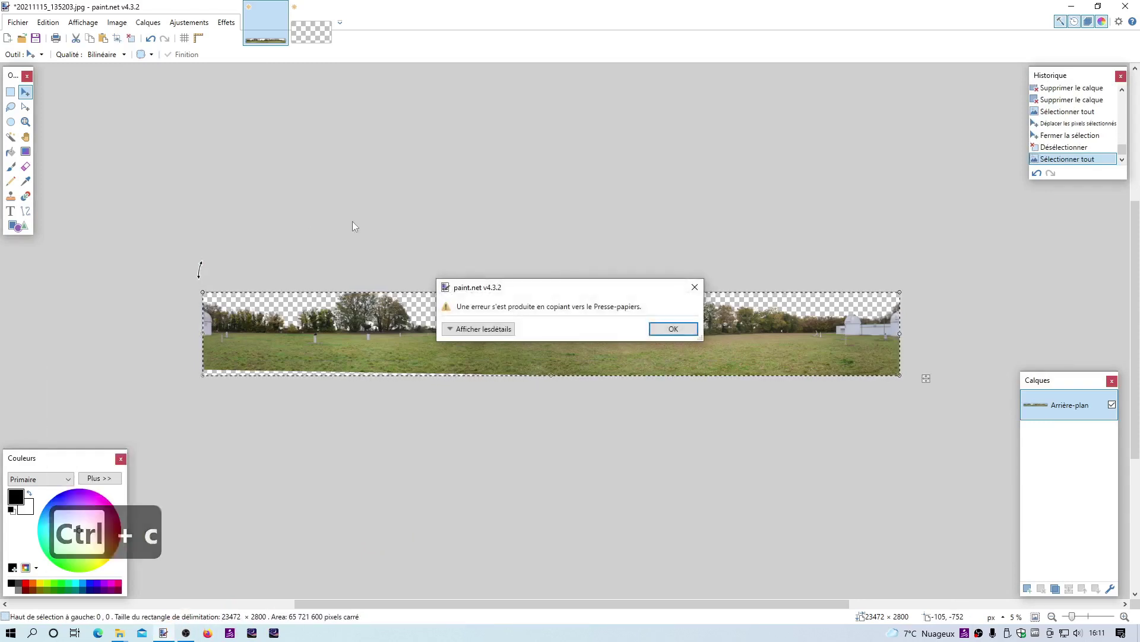
pyautogui.click(458, 329)
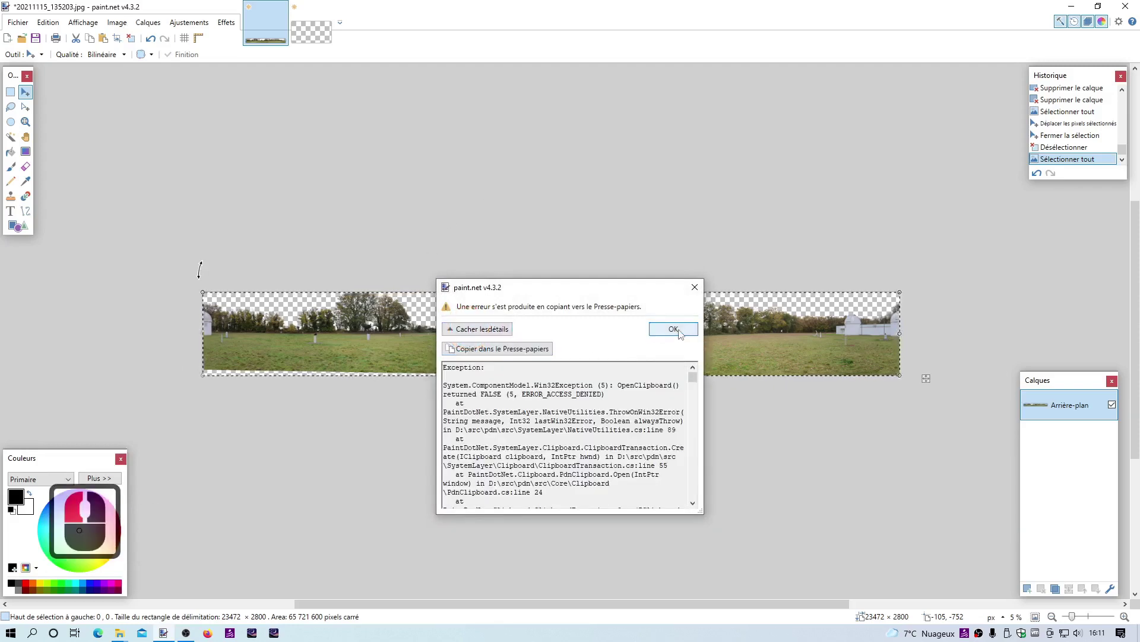
pyautogui.click(672, 329)
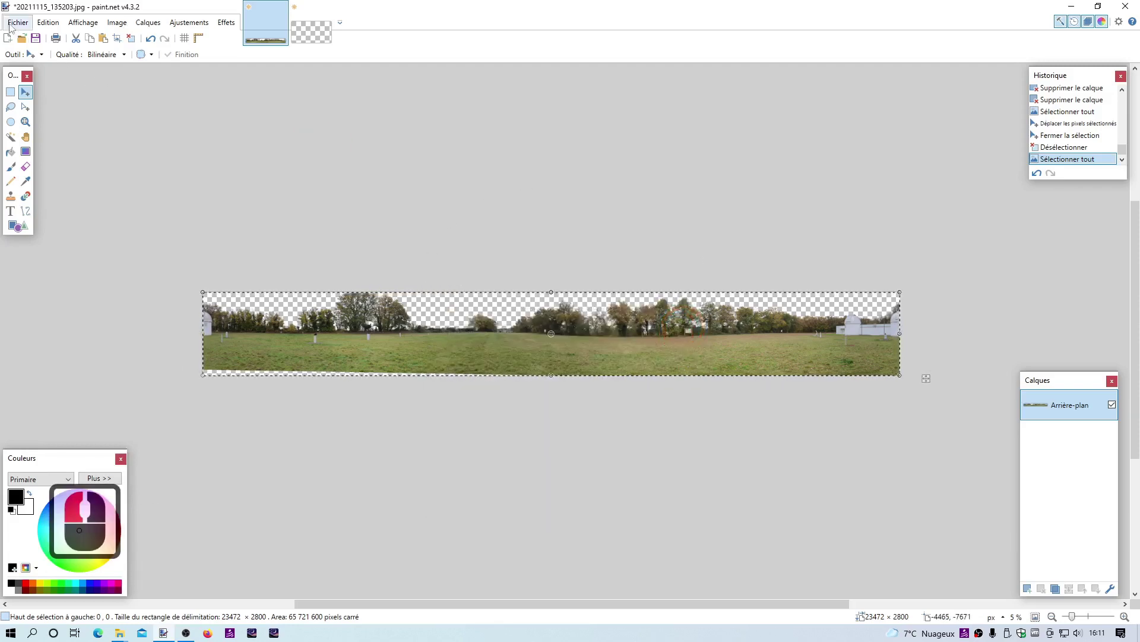
# Save the panorama as travailPano in paint.net (*.pdn) format in the Bureau folder
pyautogui.click(18, 22)
pyautogui.click(44, 114)
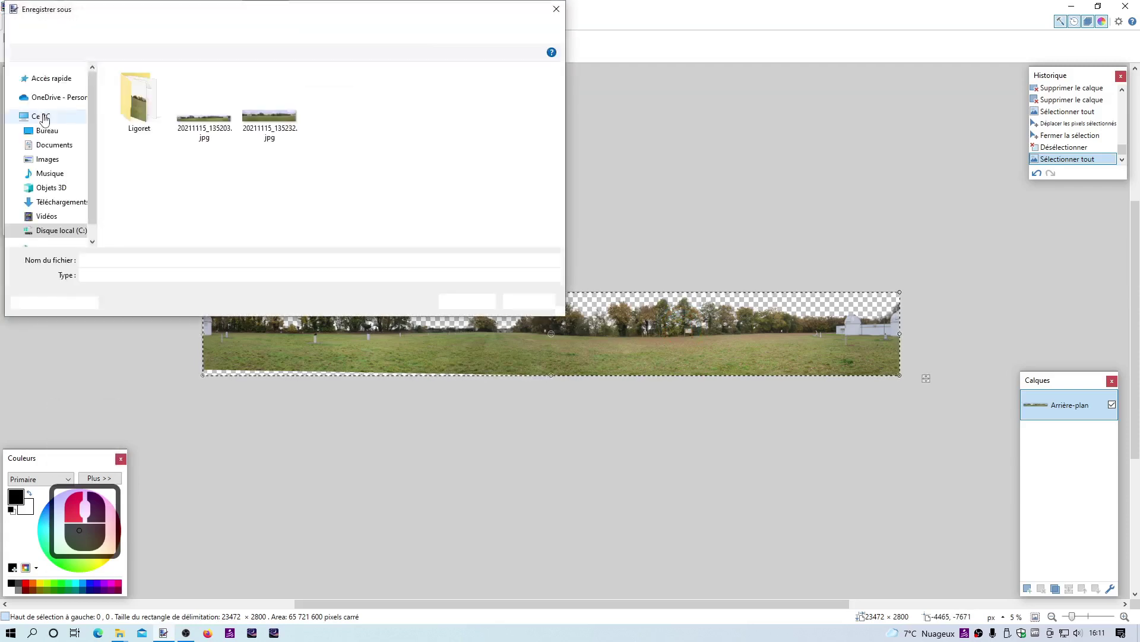
pyautogui.click(216, 280)
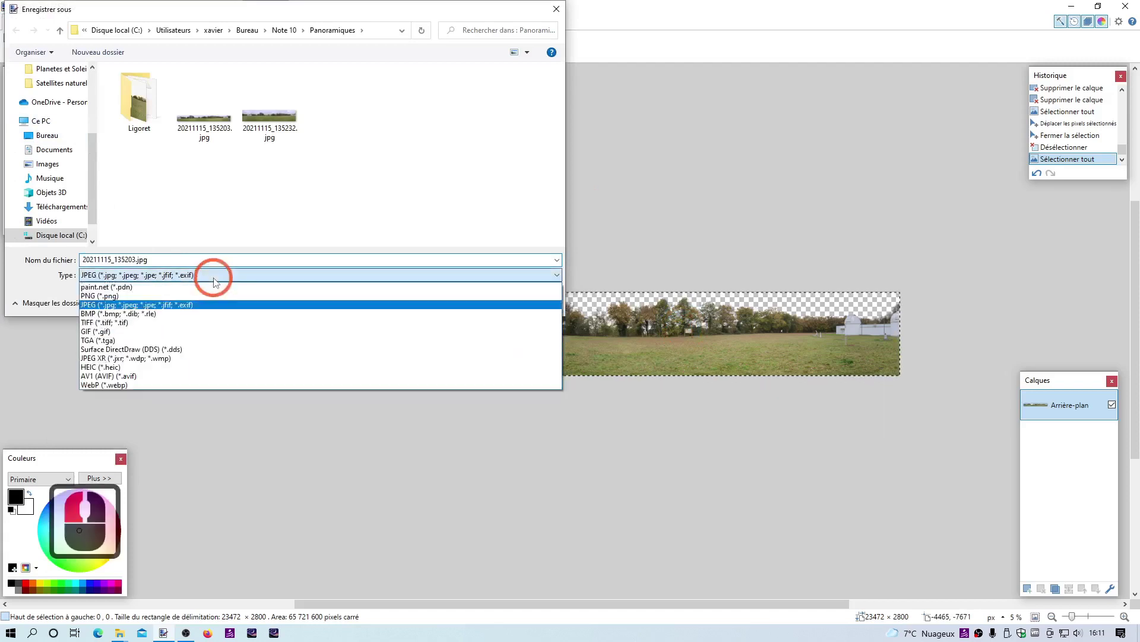
pyautogui.click(143, 286)
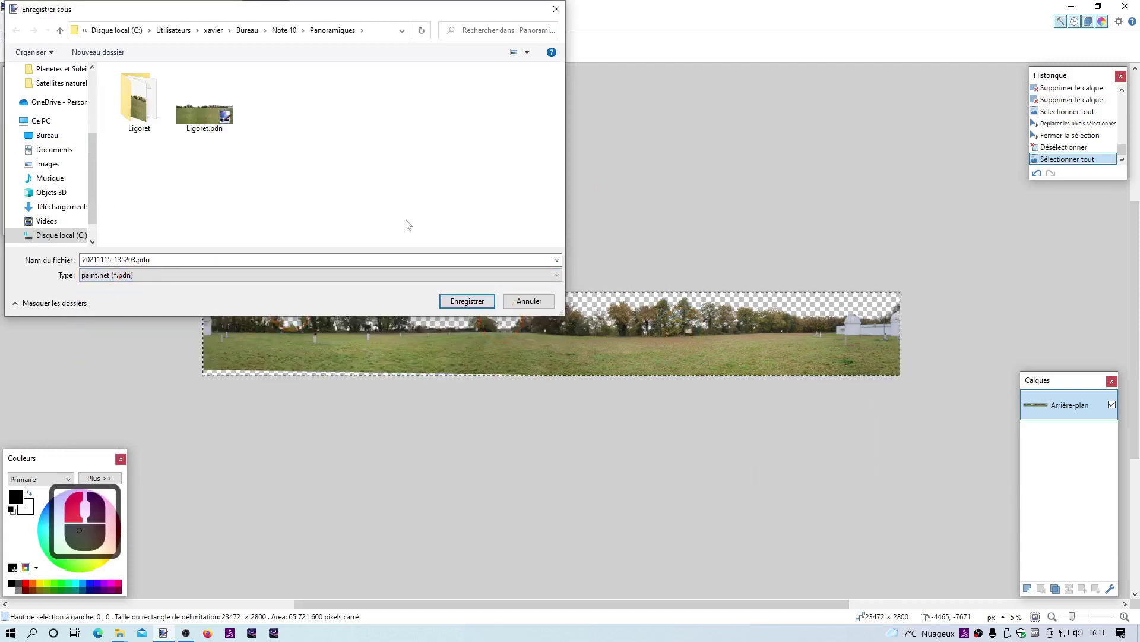
pyautogui.click(247, 30)
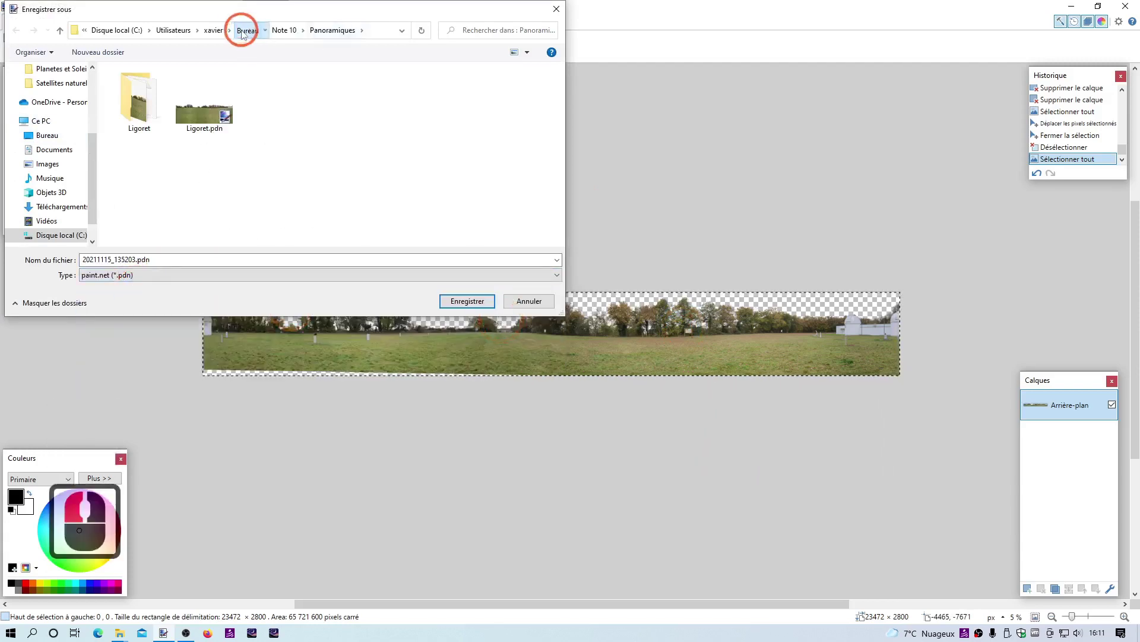
pyautogui.doubleClick(161, 262)
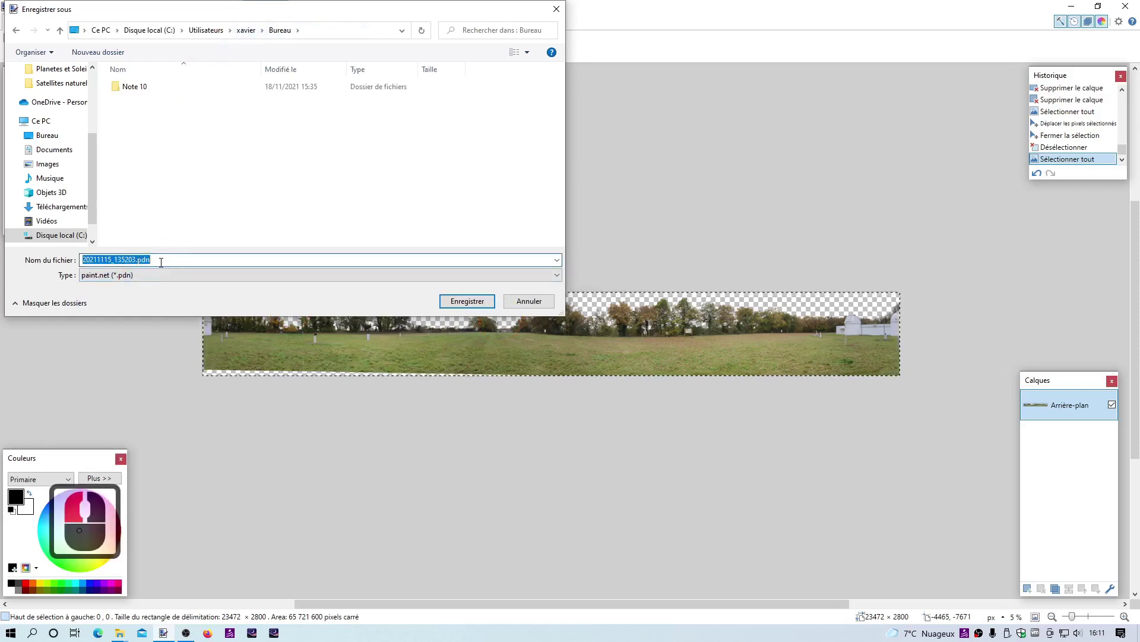
pyautogui.write('travailPano')
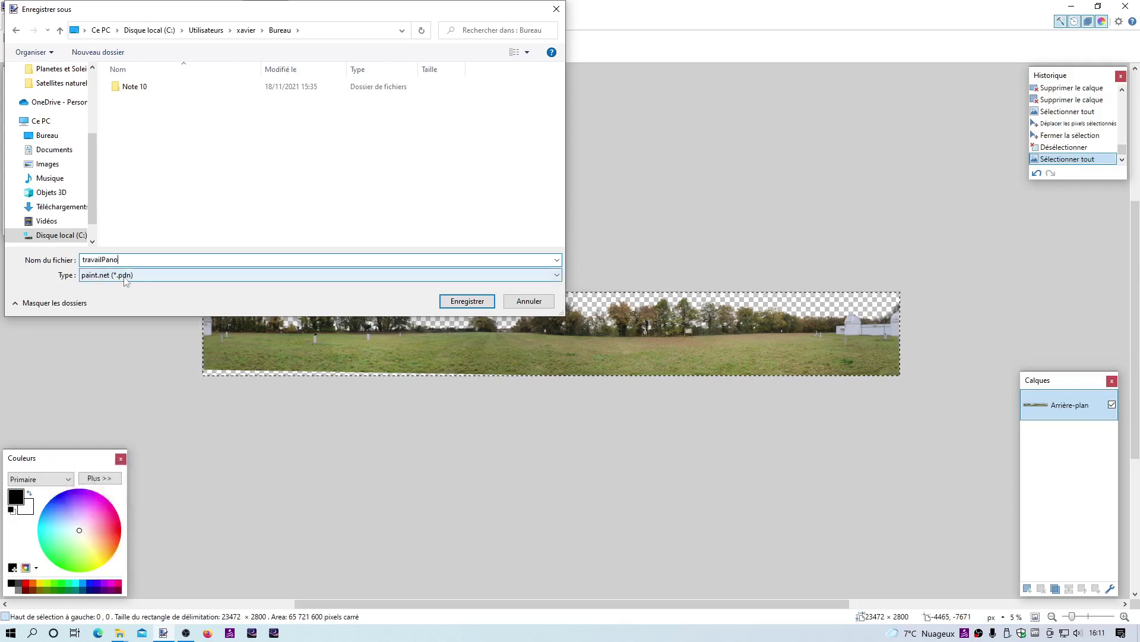
pyautogui.click(466, 302)
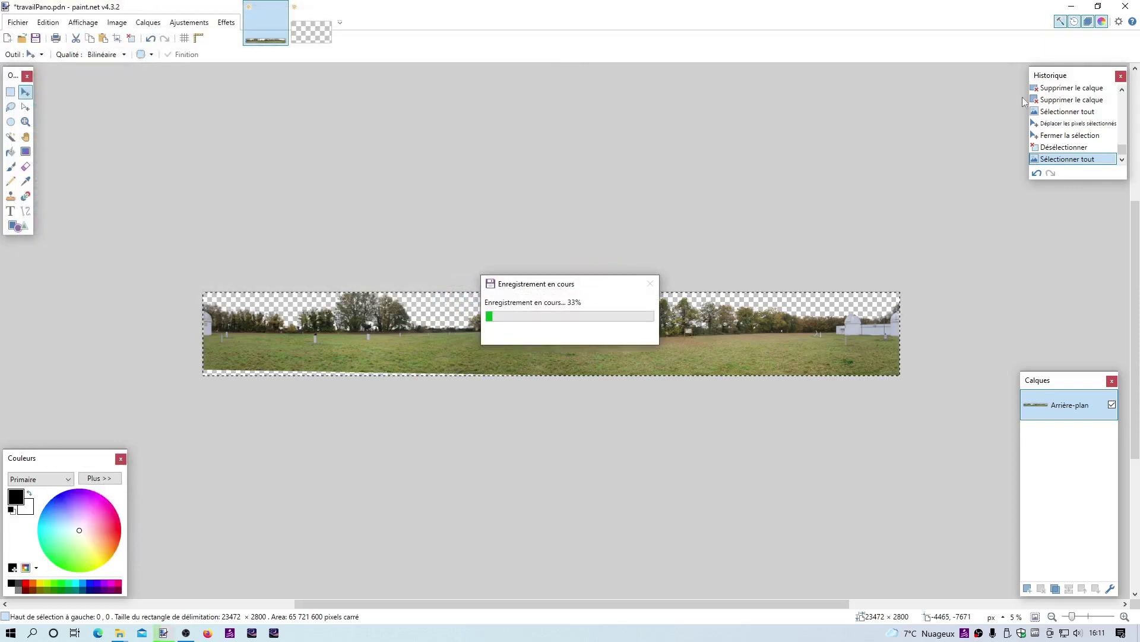
# Close paint.net without saving the untitled image, and reopen travailPano.pdn from the desktop
pyautogui.click(1125, 7)
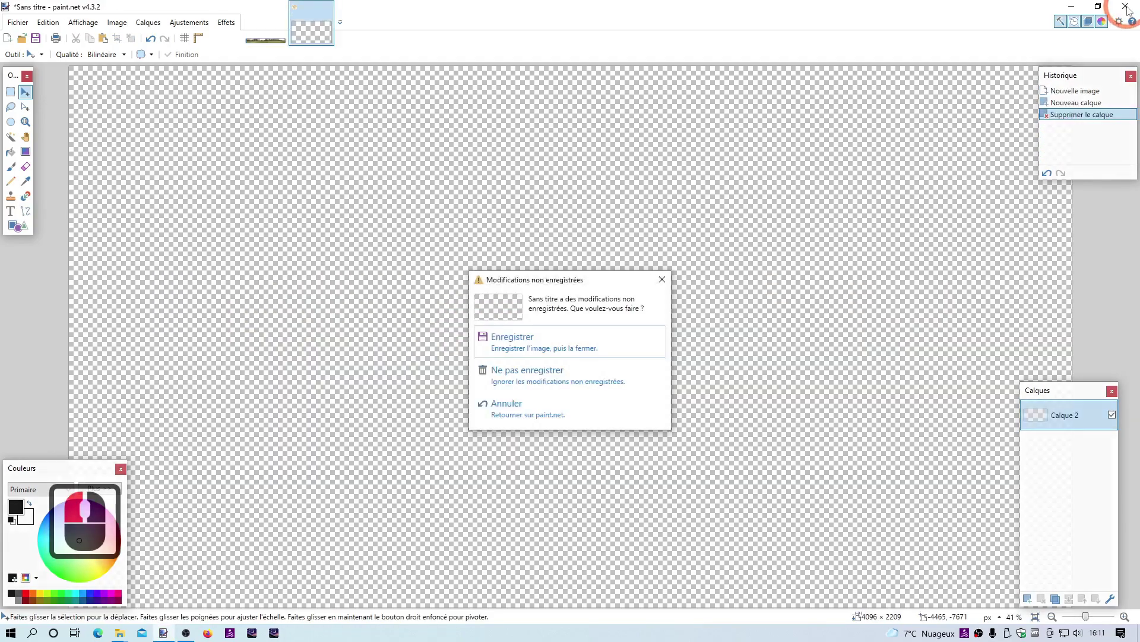
pyautogui.click(527, 373)
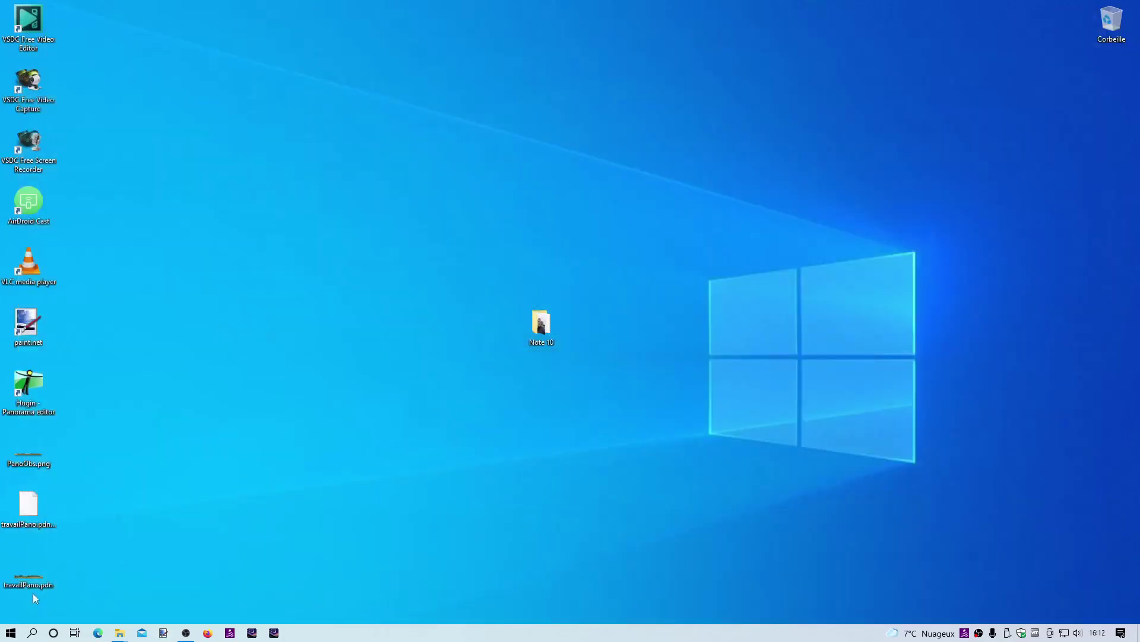
pyautogui.doubleClick(27, 579)
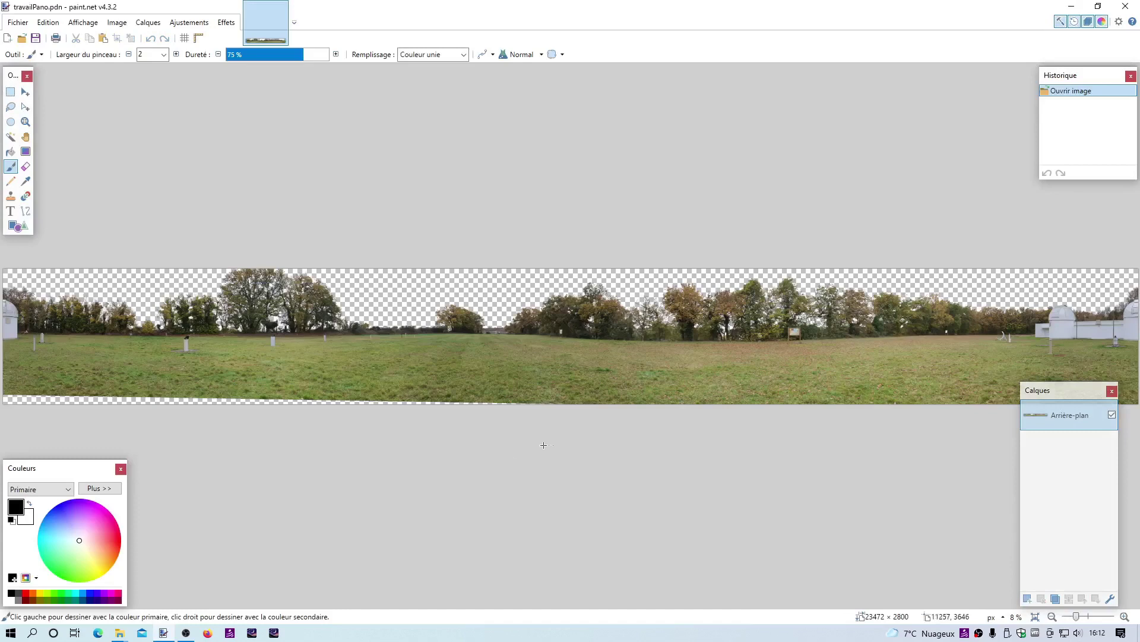
# Select the entire travailPano.pdn panorama and copy it
pyautogui.click(492, 433)
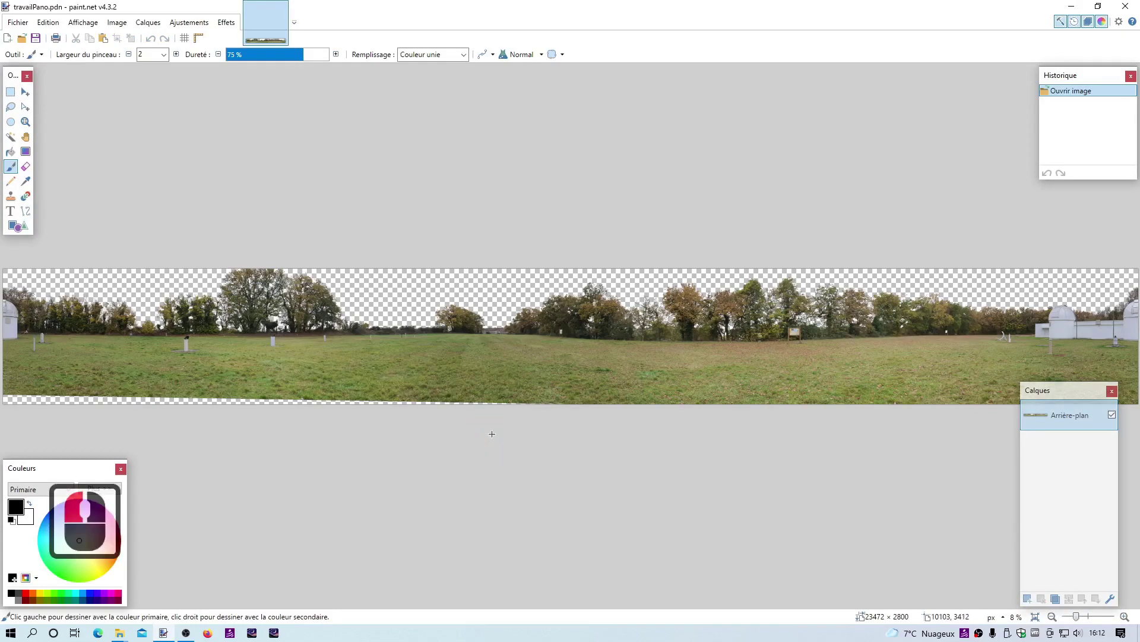
pyautogui.hotkey('ctrl', 'a')
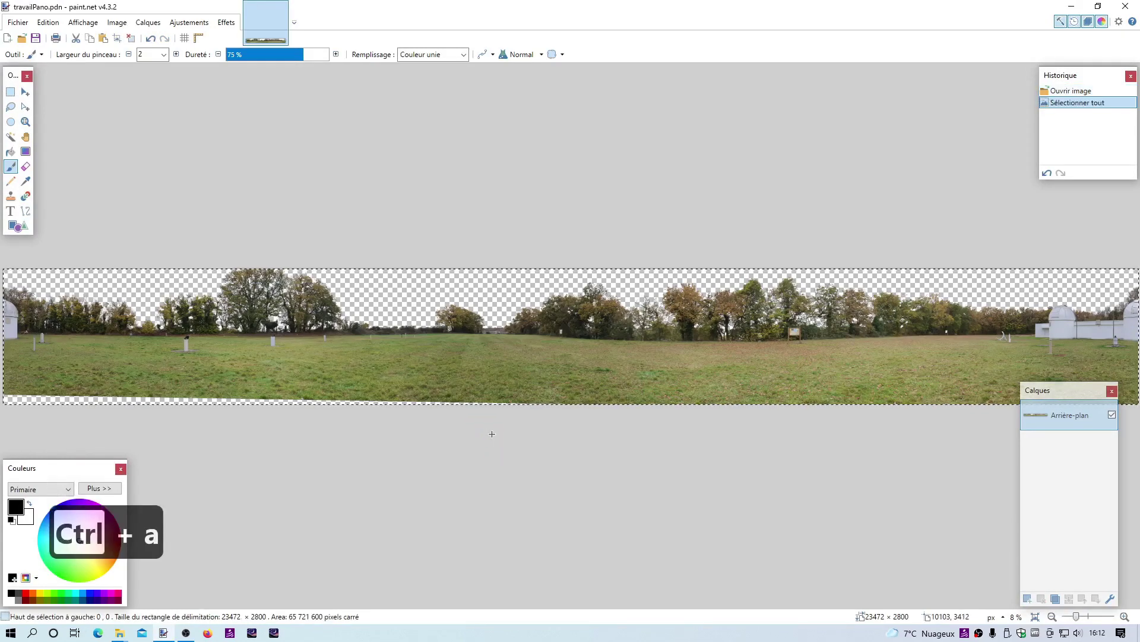
pyautogui.hotkey('ctrl', 'c')
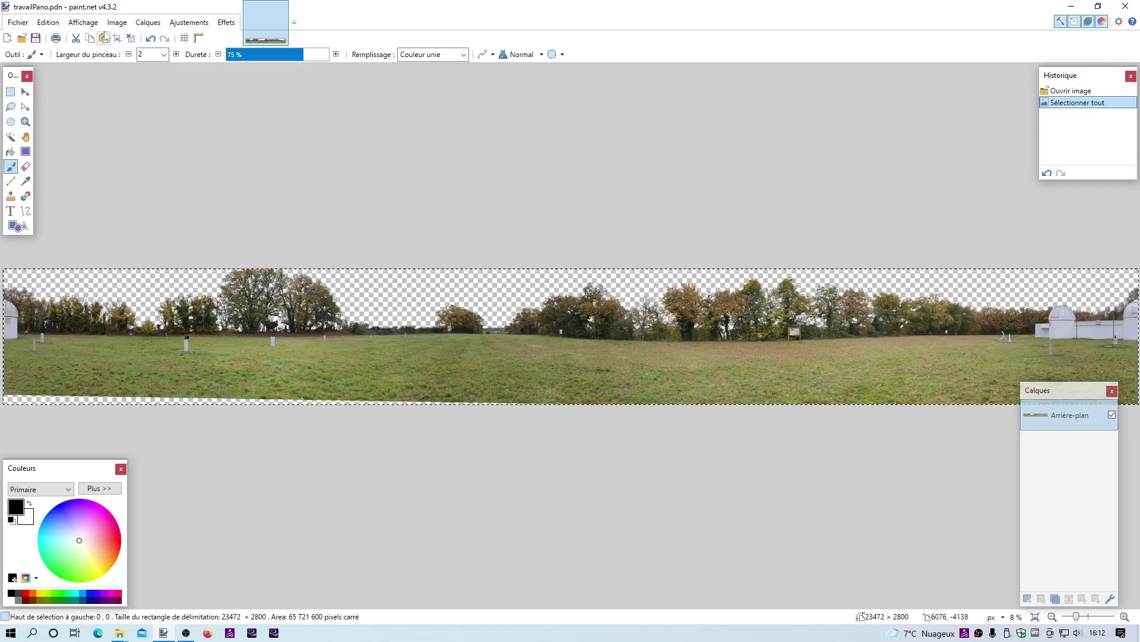
# Create a new image 4096 pixels wide and 2209 pixels high
pyautogui.click(18, 23)
pyautogui.click(35, 46)
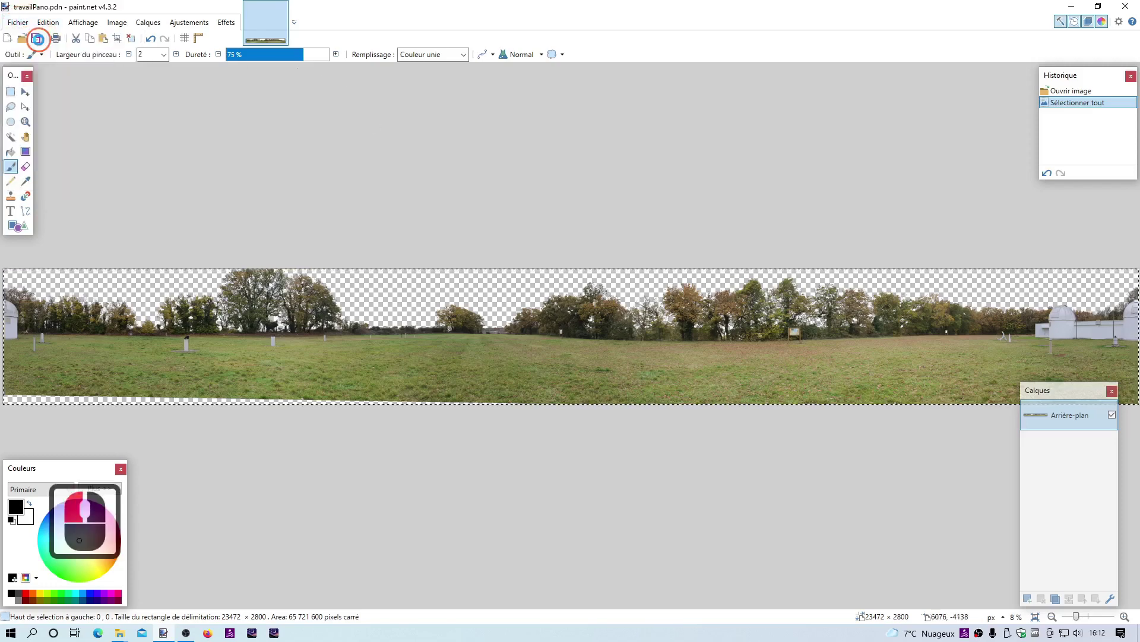
pyautogui.click(37, 39)
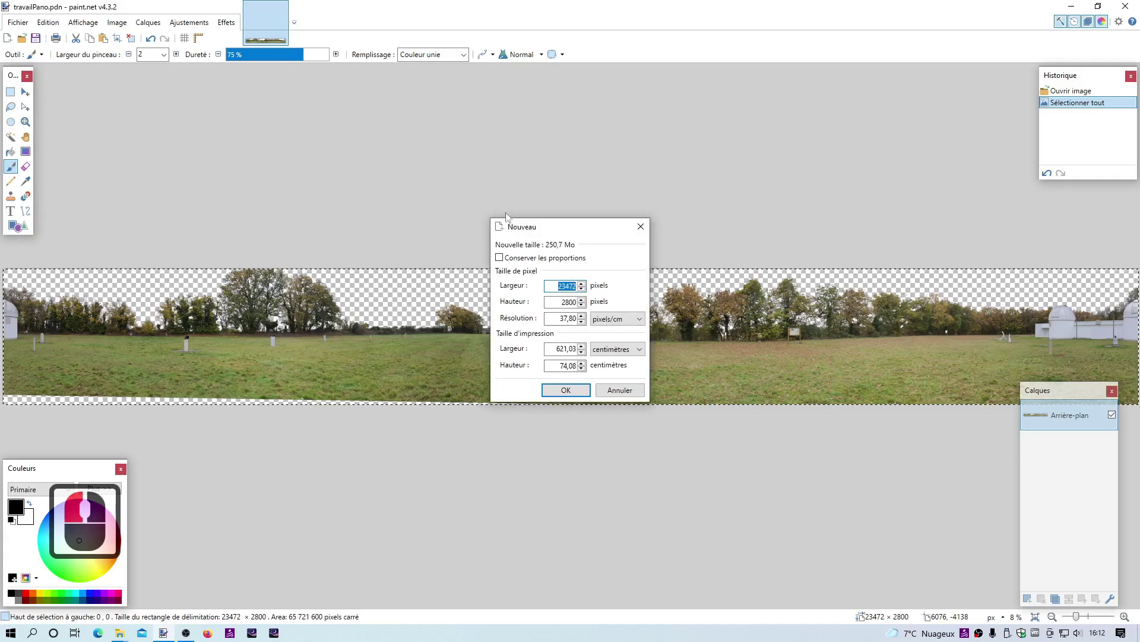
pyautogui.write('4096')
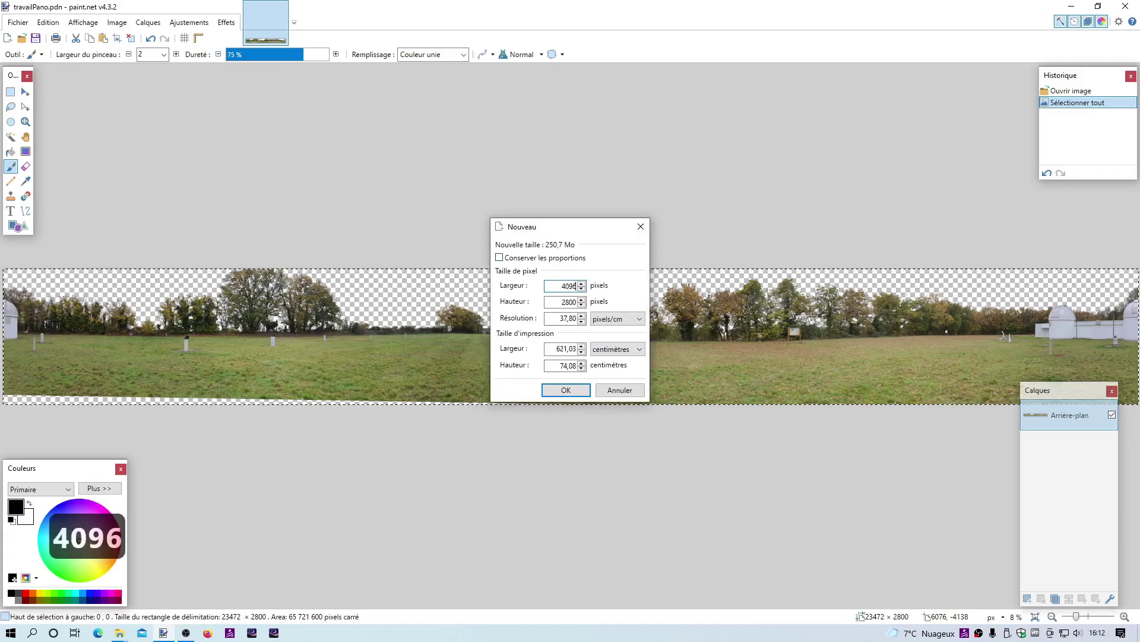
pyautogui.click(565, 302)
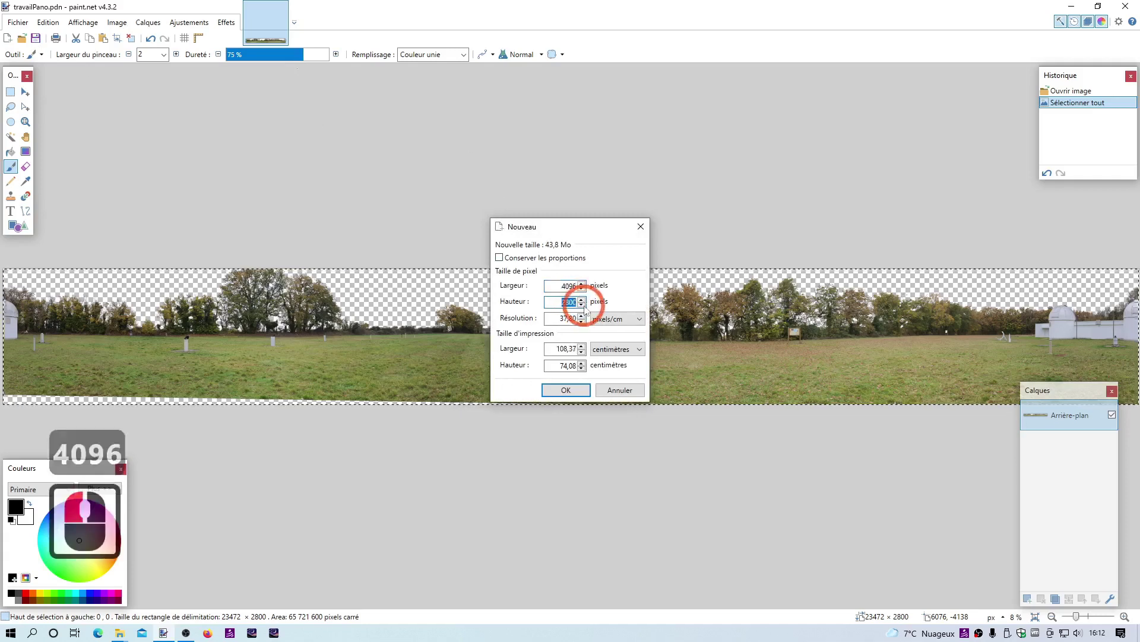
pyautogui.write('2209')
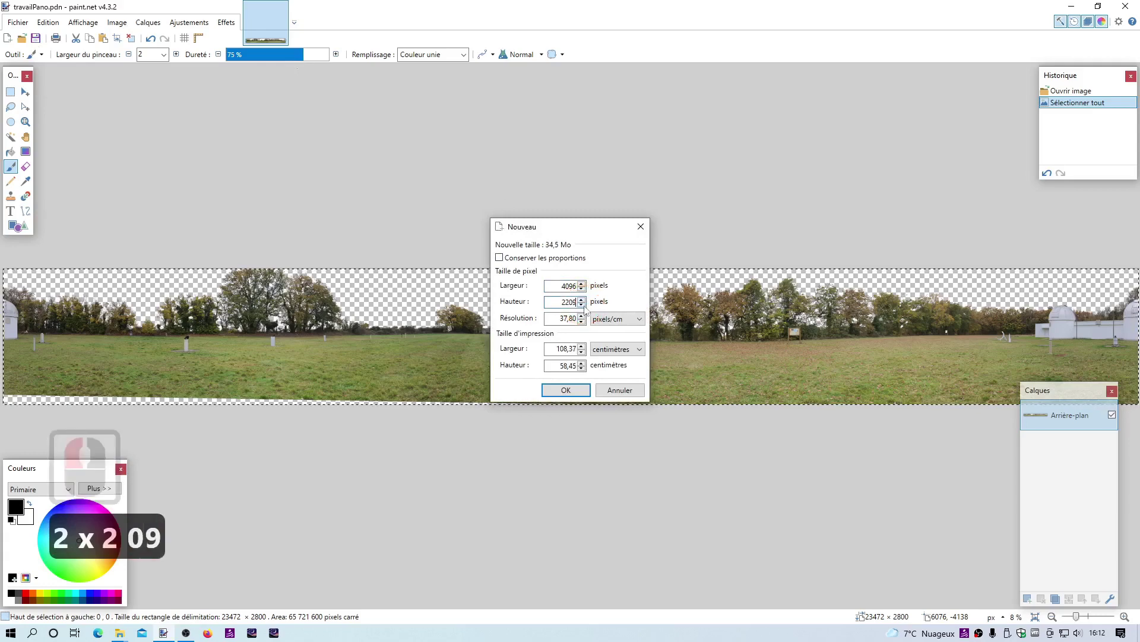
pyautogui.click(569, 390)
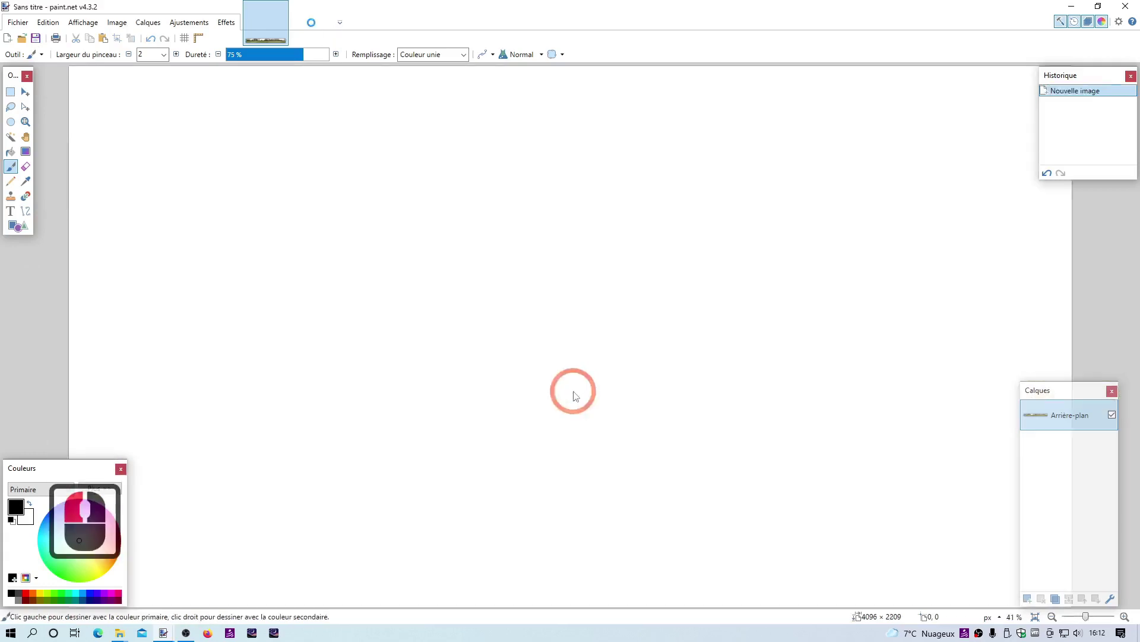
# Add a transparent layer to the new image and delete its white Arrière-plan layer
pyautogui.click(1029, 598)
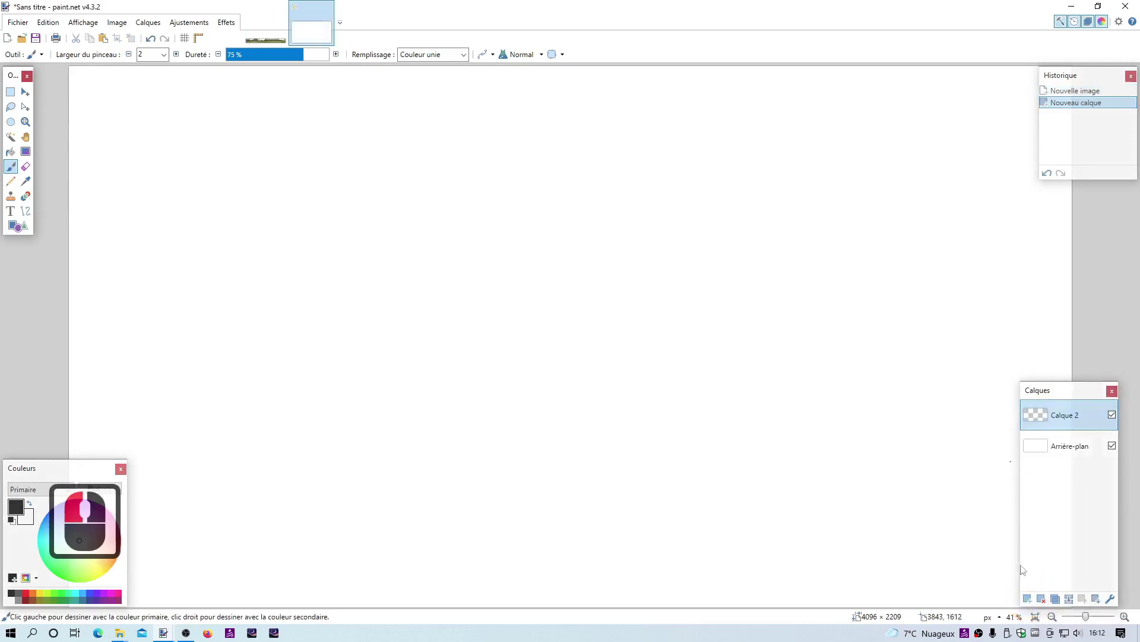
pyautogui.click(1085, 448)
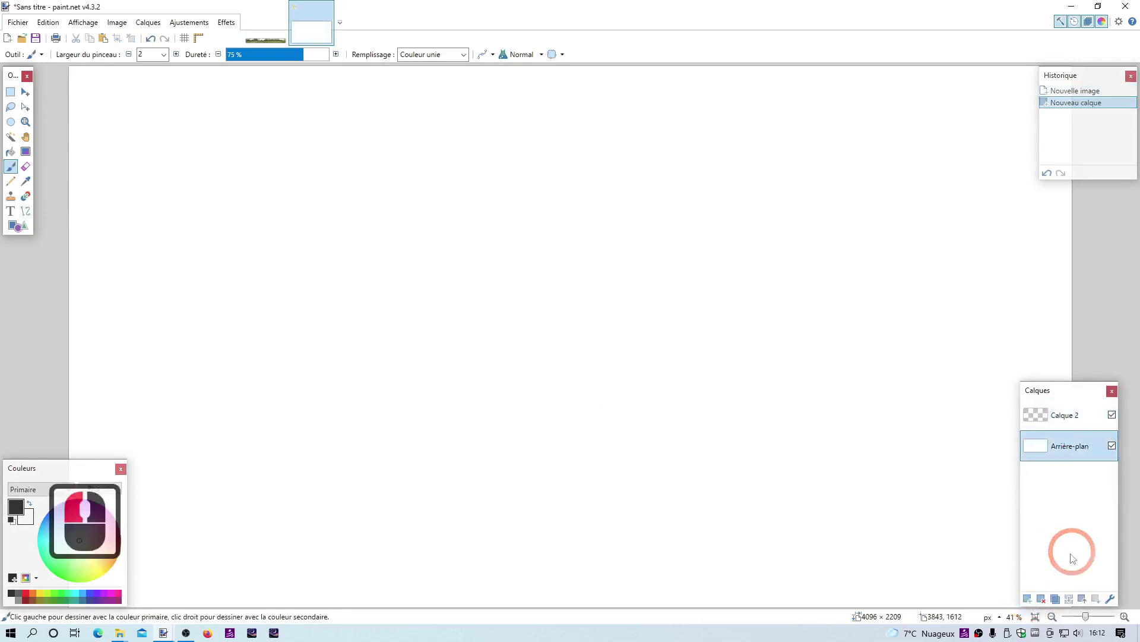
pyautogui.click(1041, 598)
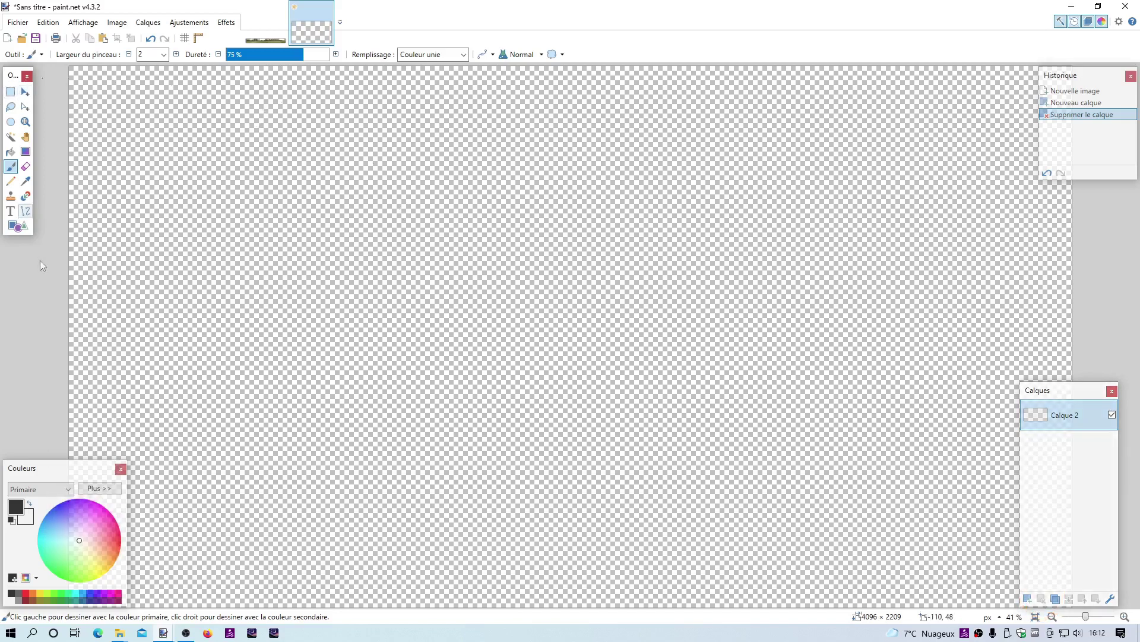
# Paste the copied panorama into the transparent image without changing the canvas size
pyautogui.click(43, 312)
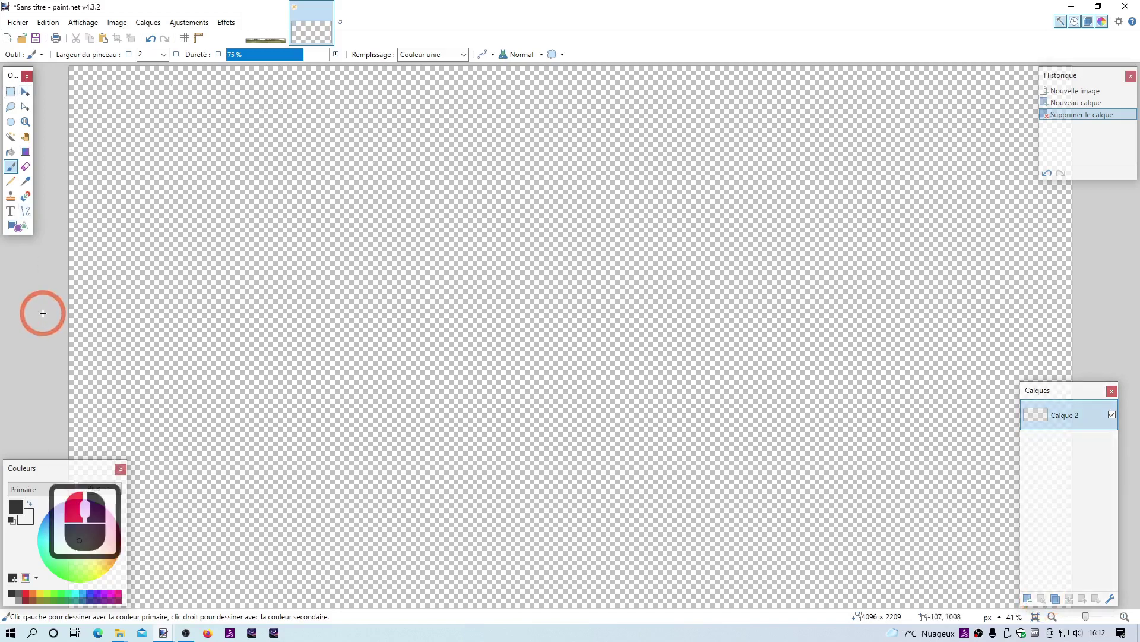
pyautogui.hotkey('ctrl', 'v')
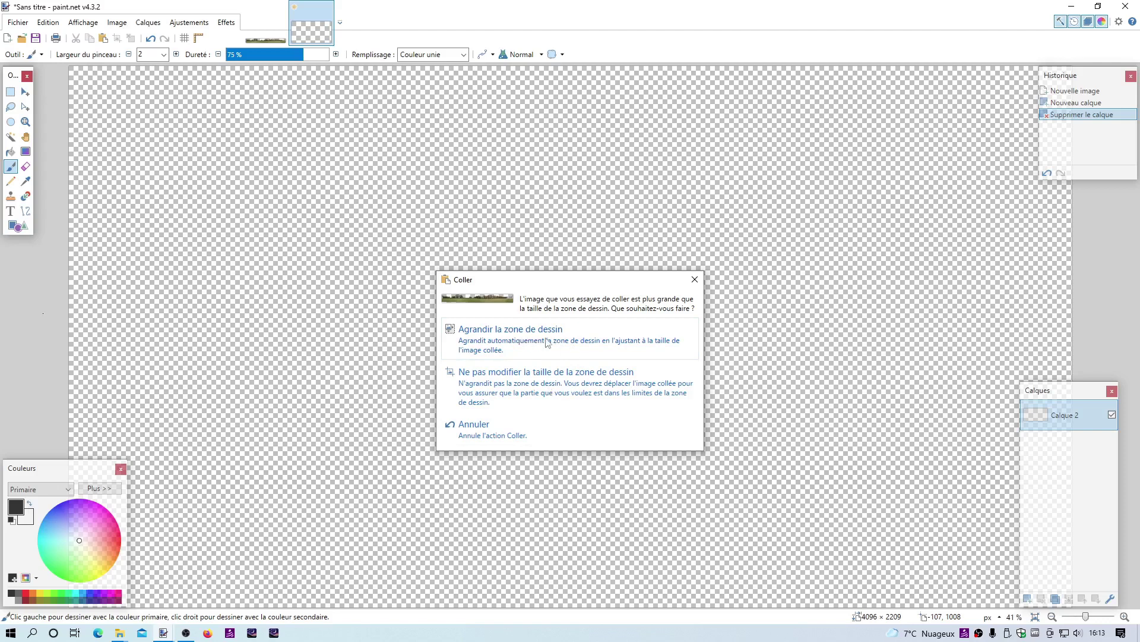
pyautogui.click(545, 390)
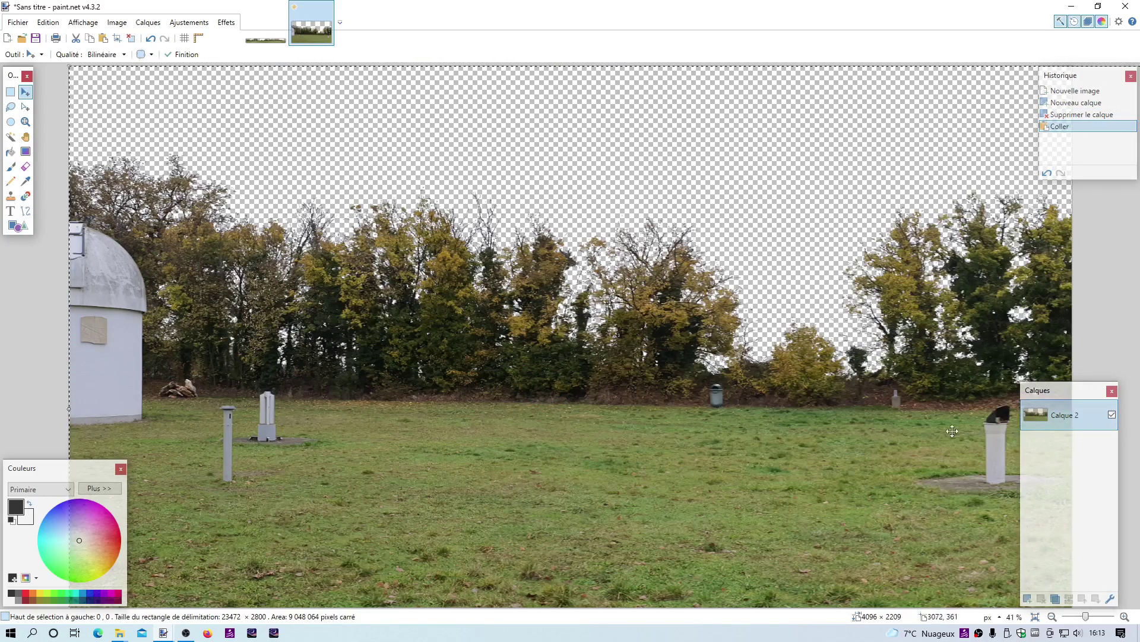
# Scale the pasted panorama down proportionally from its upper-right corner to about 4208 × 501 pixels
pyautogui.doubleClick(1052, 617)
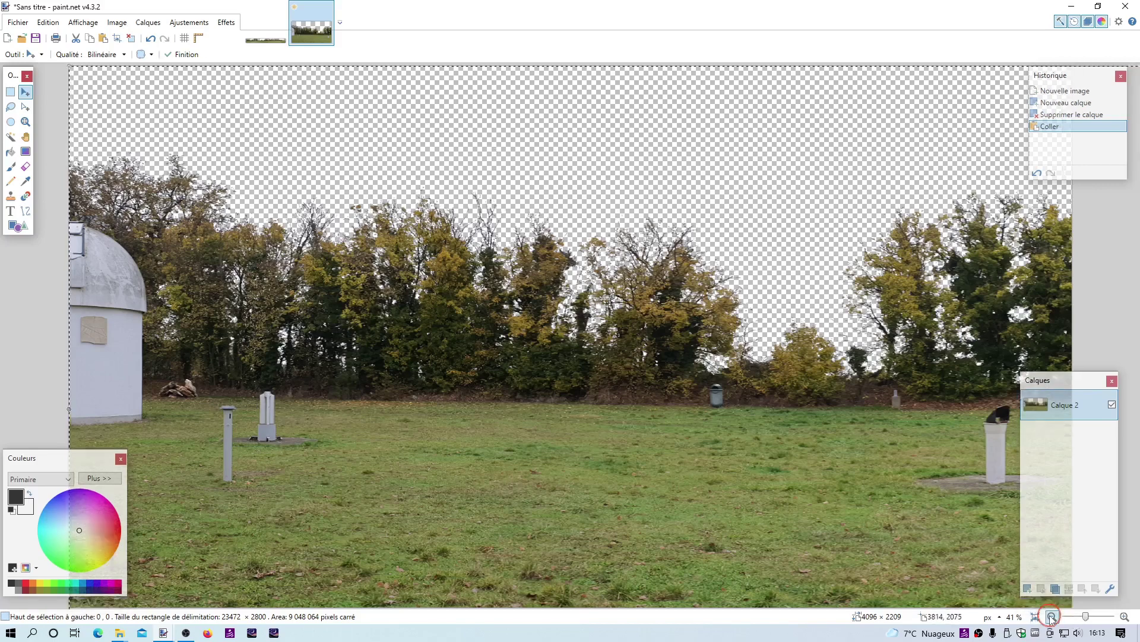
pyautogui.tripleClick(1052, 617)
pyautogui.doubleClick(1052, 616)
pyautogui.doubleClick(1052, 616)
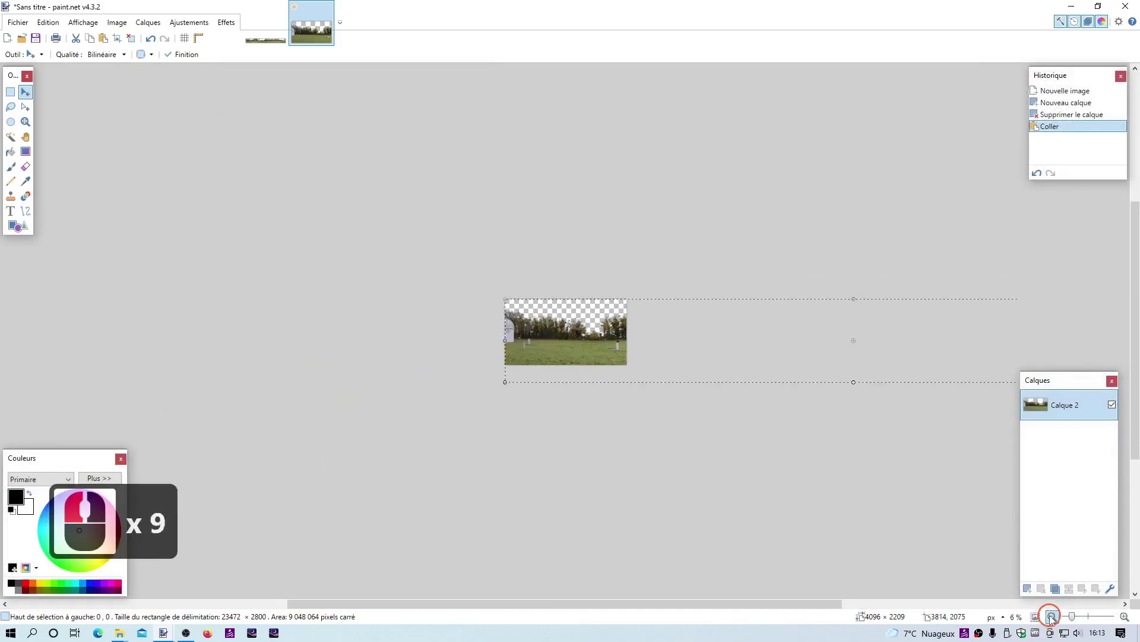
pyautogui.tripleClick(1052, 617)
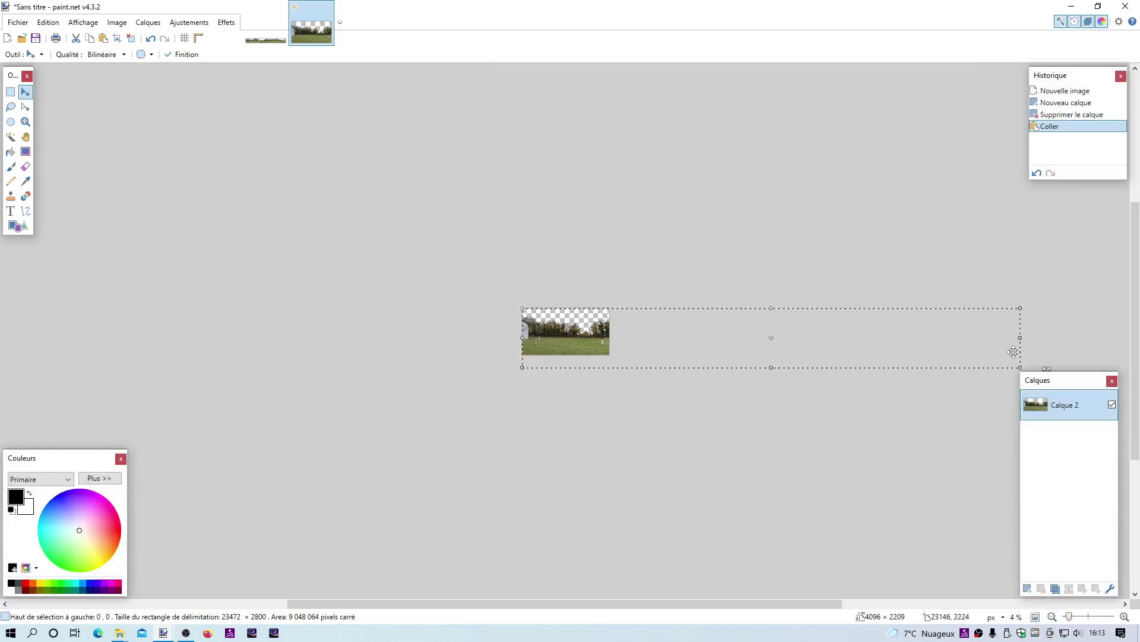
pyautogui.click(1023, 308)
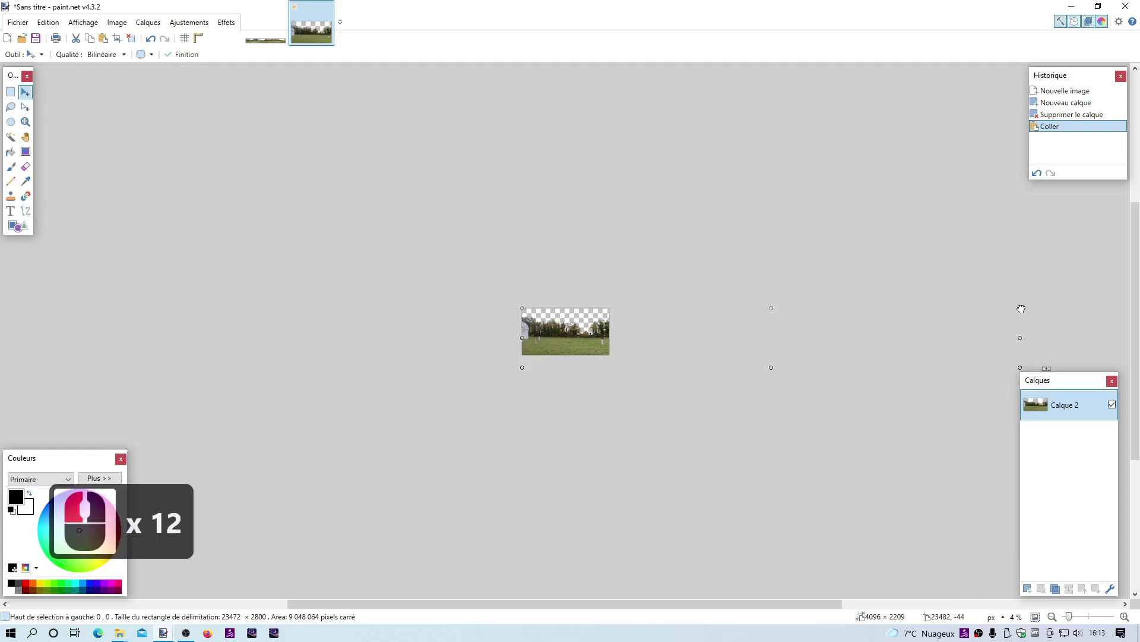
pyautogui.moveTo(1021, 308); pyautogui.dragTo(611, 341)
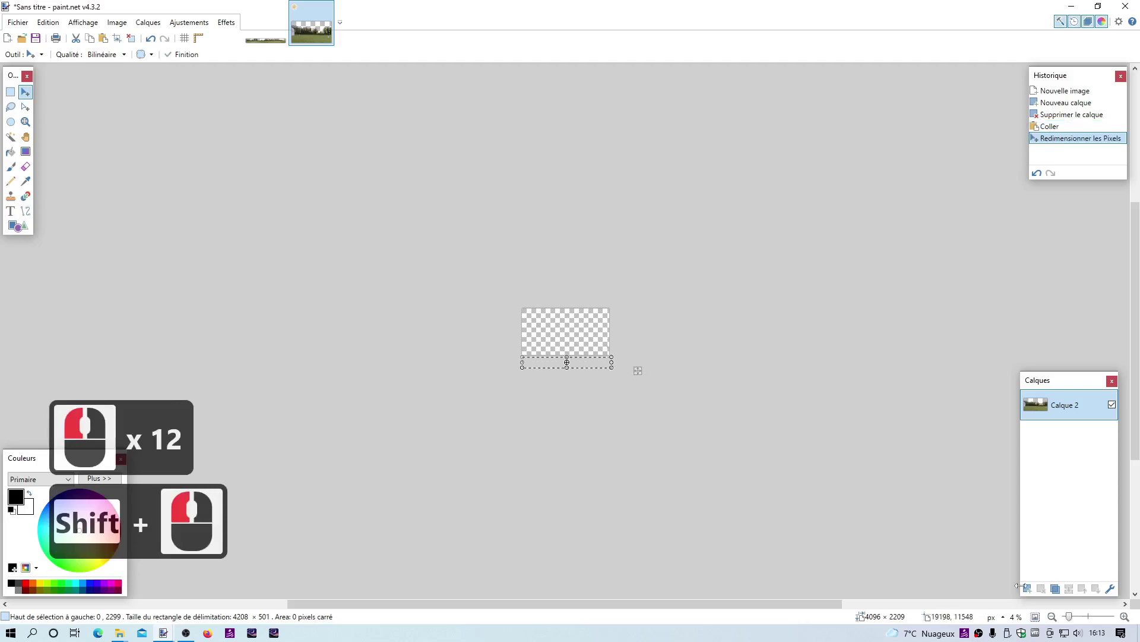
# Move the scaled panorama up into the canvas, placing its upper-left corner at about -72, 1064
pyautogui.click(1123, 616)
pyautogui.click(1123, 617)
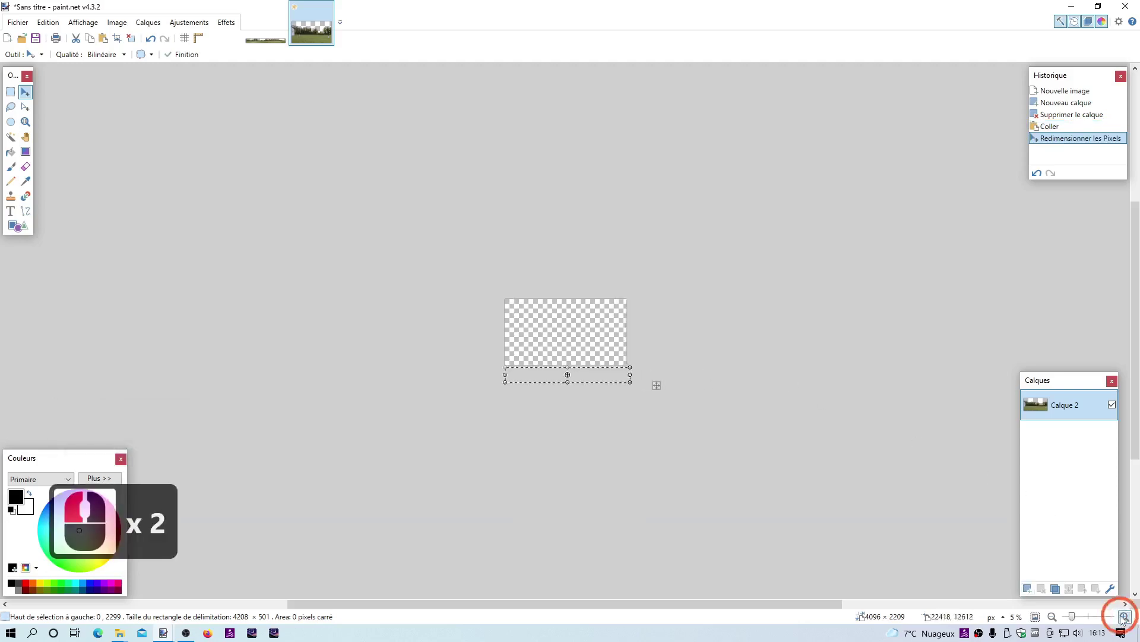
pyautogui.click(1123, 616)
pyautogui.click(1124, 617)
pyautogui.click(1123, 617)
pyautogui.click(1124, 616)
pyautogui.click(1123, 617)
pyautogui.click(1123, 617)
pyautogui.click(1124, 617)
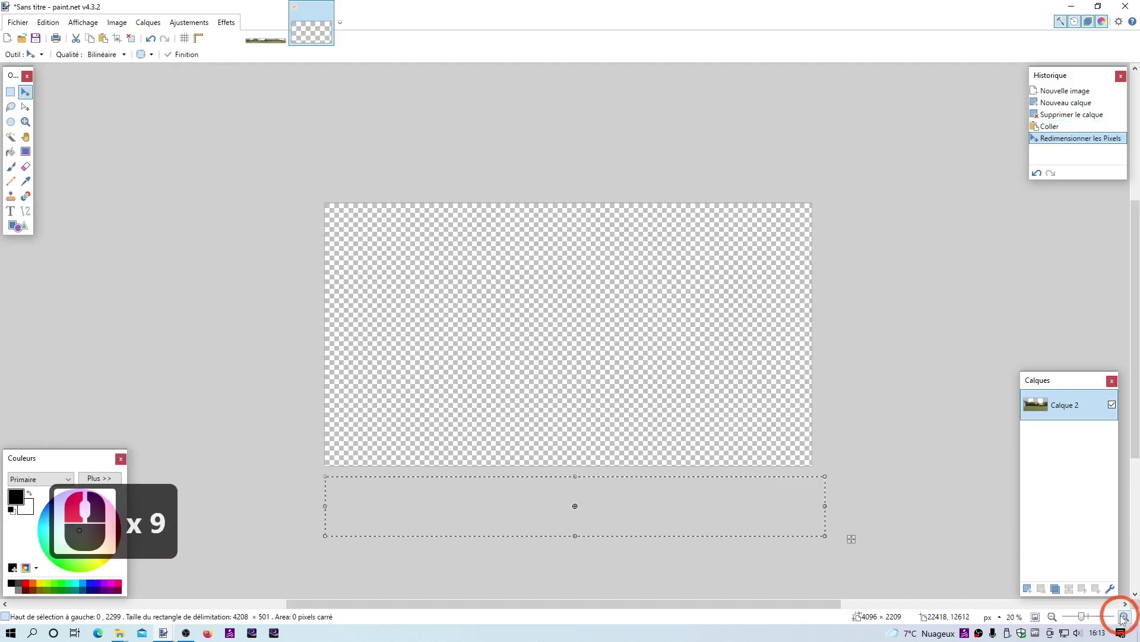
pyautogui.click(1123, 617)
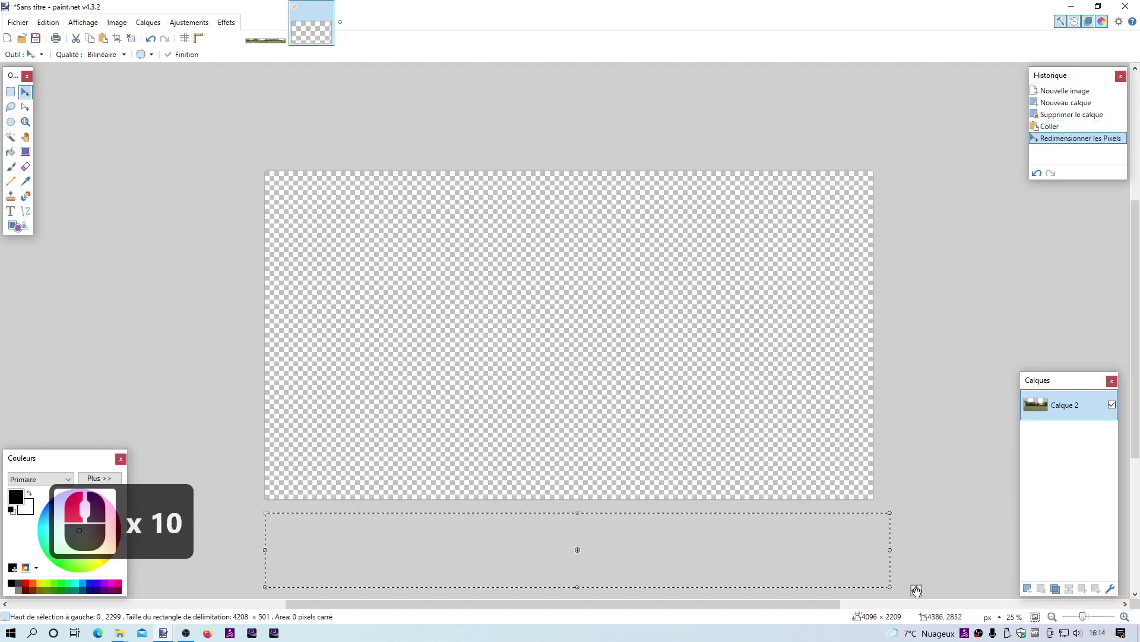
pyautogui.moveTo(914, 585); pyautogui.dragTo(903, 405)
pyautogui.click(1124, 617)
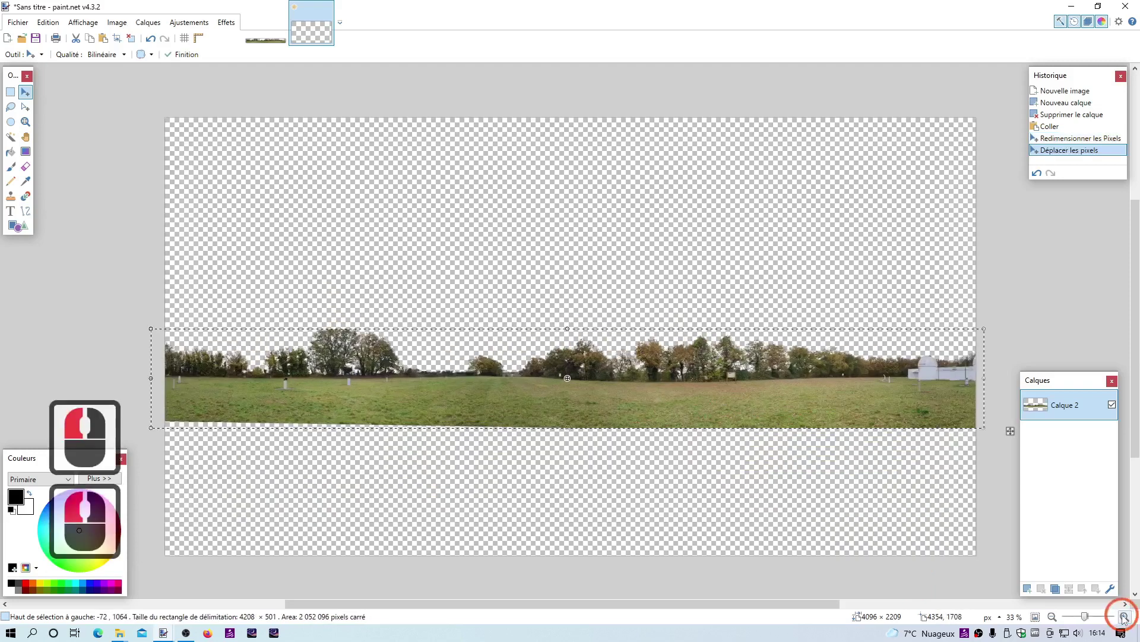
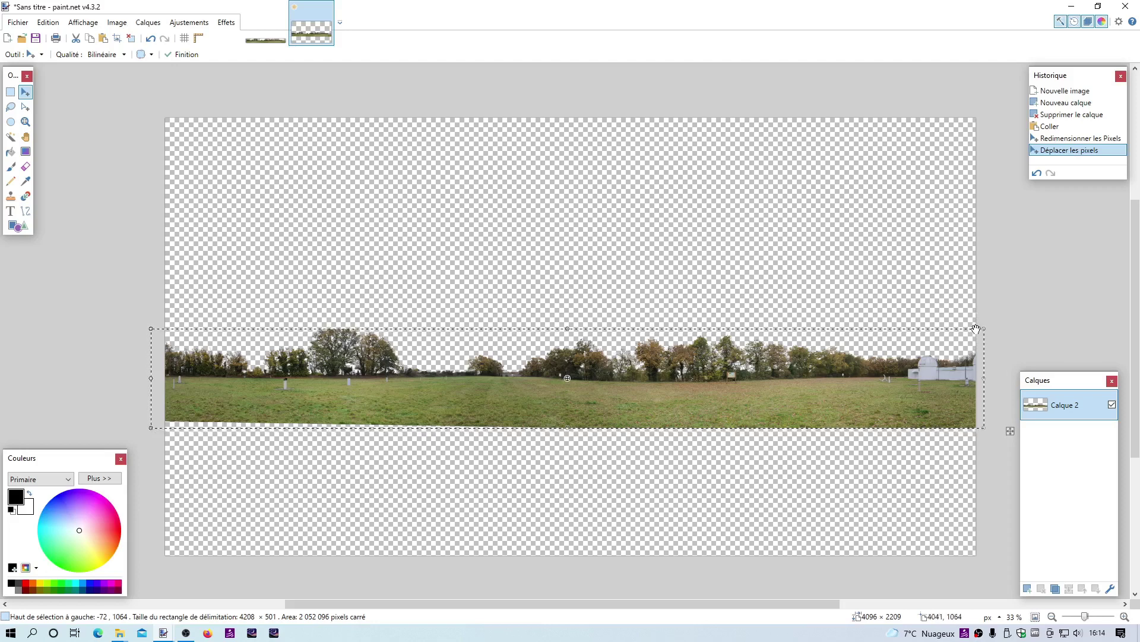
# Raise the panorama and fine-tune its right edge against the canvas edge, with its upper-left corner at about -111, 822
pyautogui.moveTo(1010, 431); pyautogui.dragTo(1002, 406)
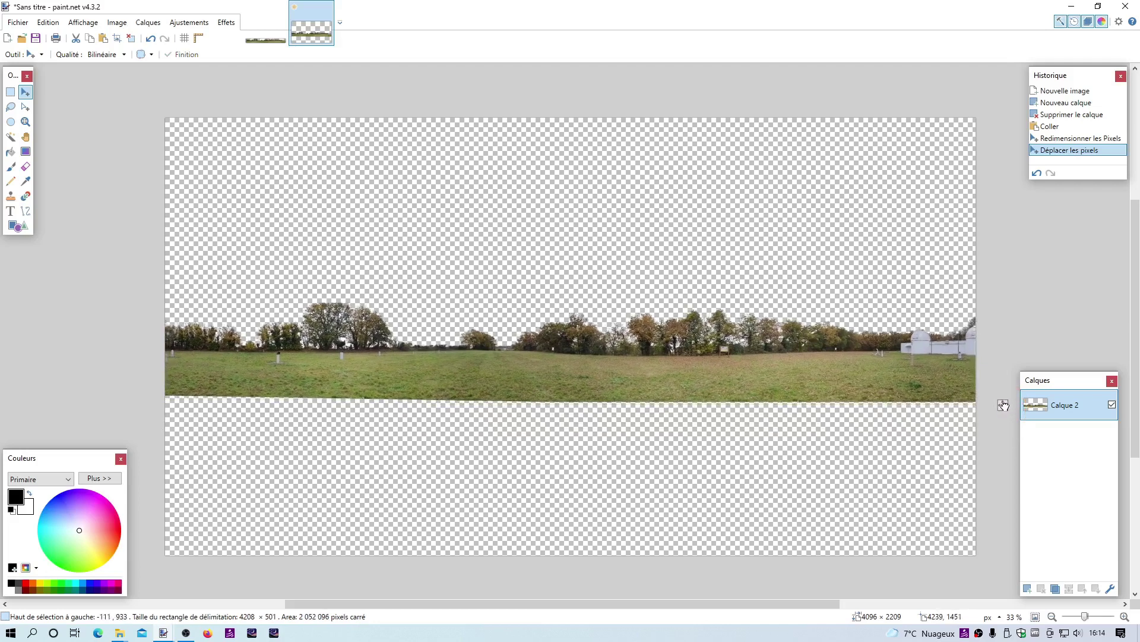
pyautogui.click(1004, 404)
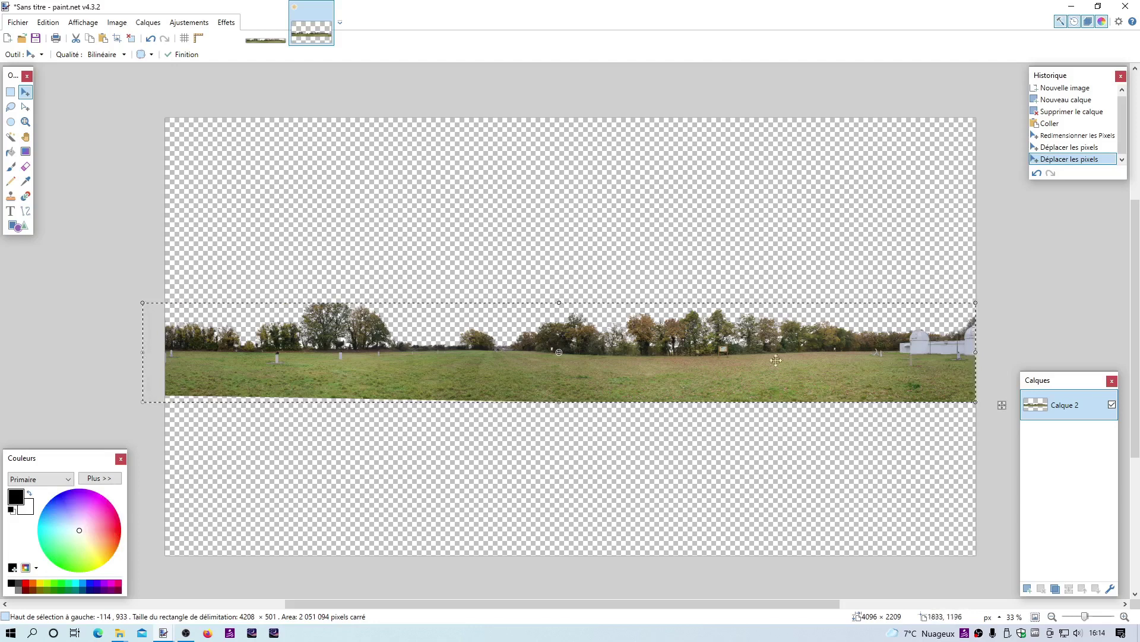
pyautogui.moveTo(1000, 400); pyautogui.dragTo(1000, 400)
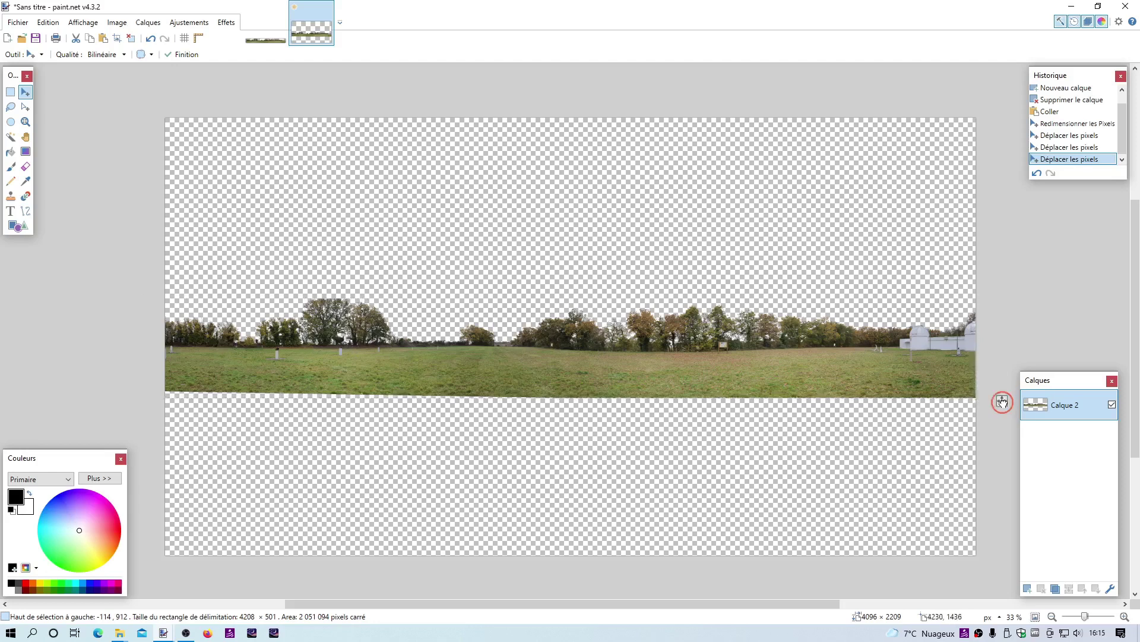
pyautogui.moveTo(1001, 401); pyautogui.dragTo(1003, 398)
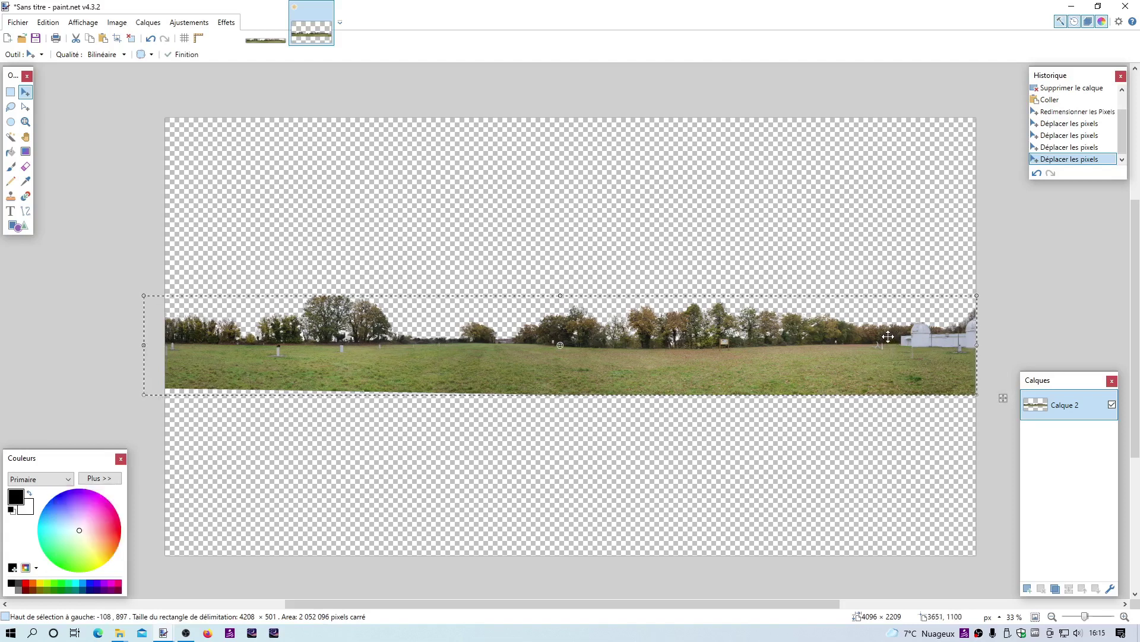
pyautogui.moveTo(1003, 397); pyautogui.dragTo(1004, 383)
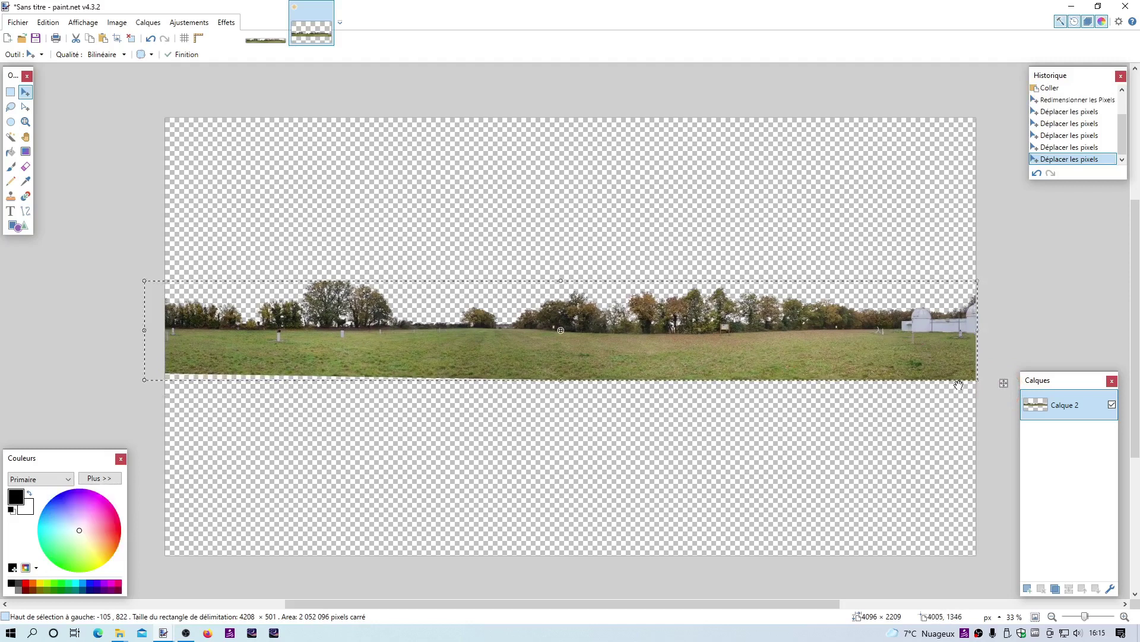
pyautogui.click(1003, 383)
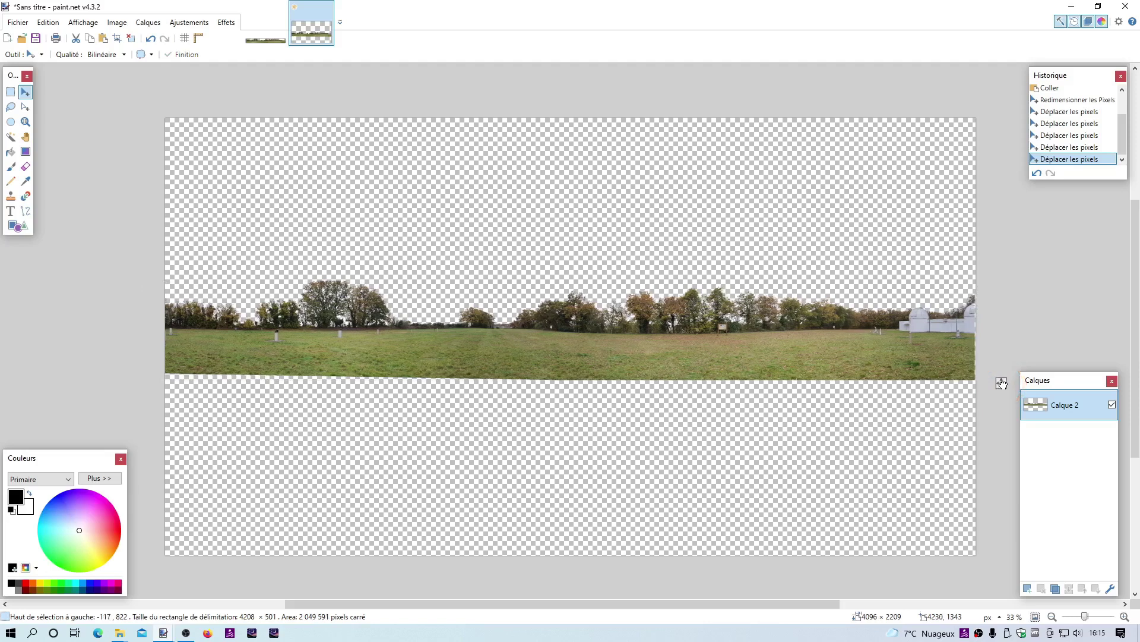
pyautogui.moveTo(1004, 383); pyautogui.dragTo(1004, 383)
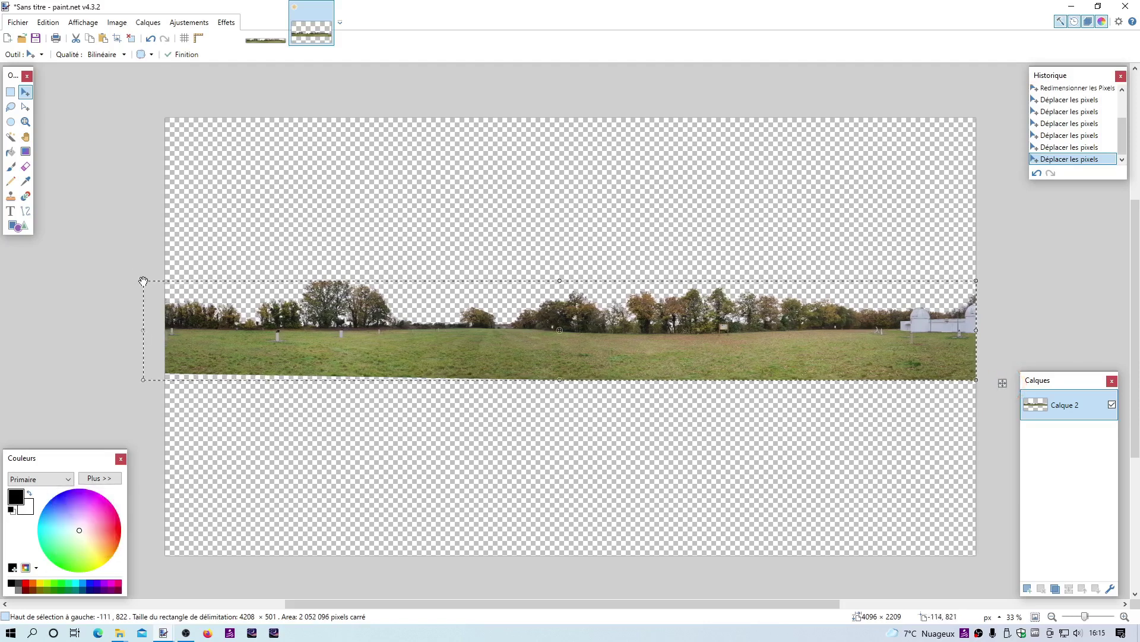
# Shrink the panorama proportionally from its upper-left corner to about 4099 × 489 pixels to fit the canvas width, and deselect it
pyautogui.moveTo(143, 281); pyautogui.dragTo(154, 285)
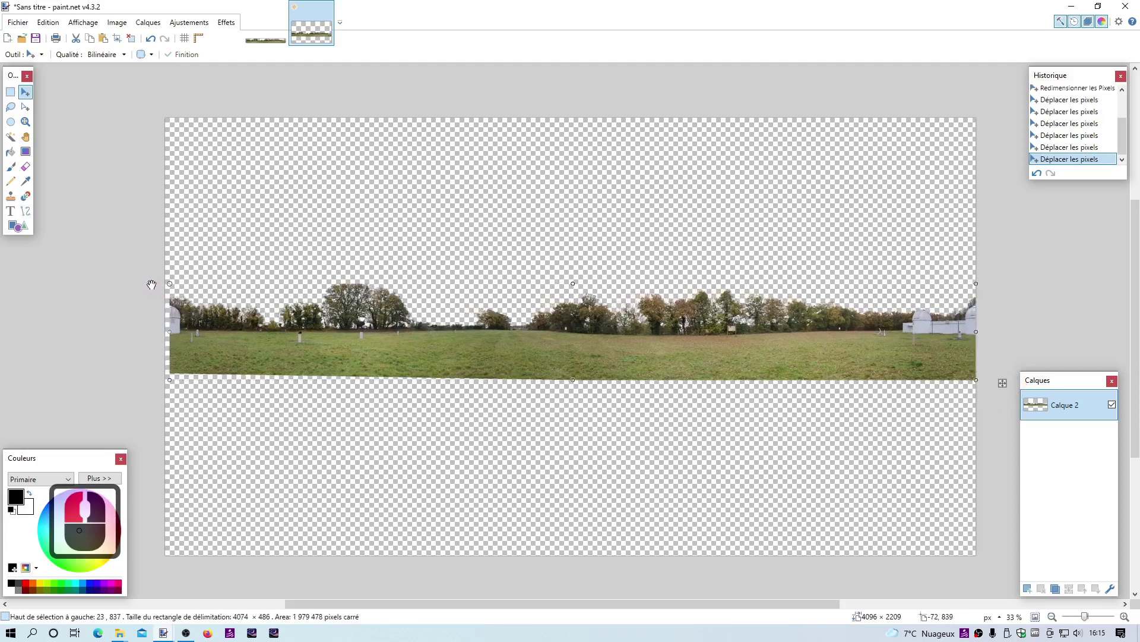
pyautogui.moveTo(150, 284); pyautogui.dragTo(162, 284)
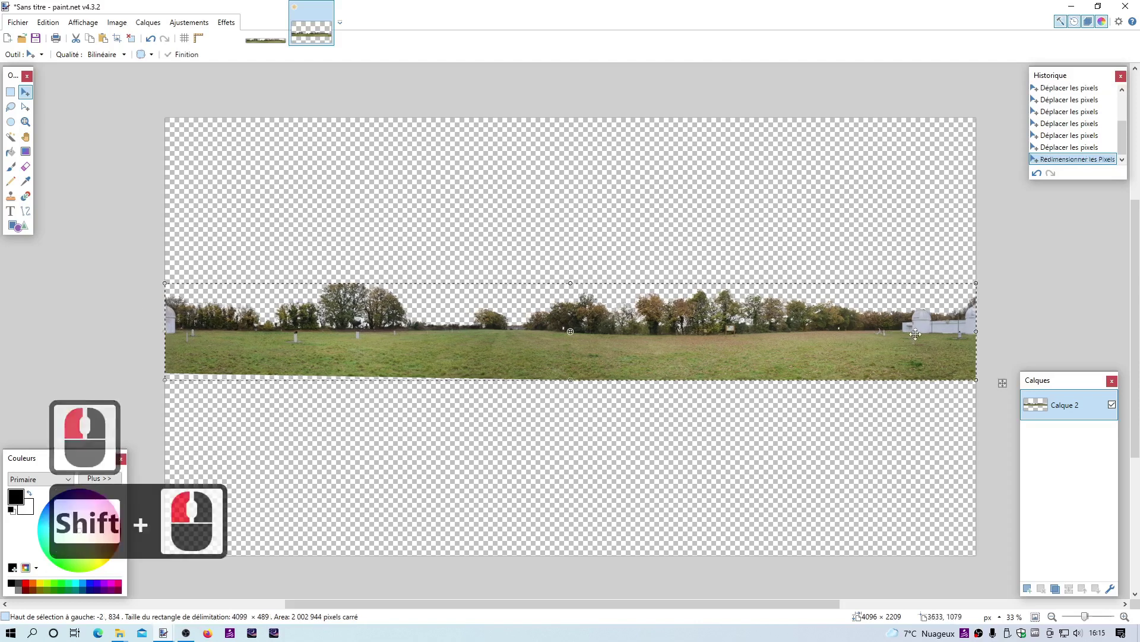
pyautogui.press('Escape')
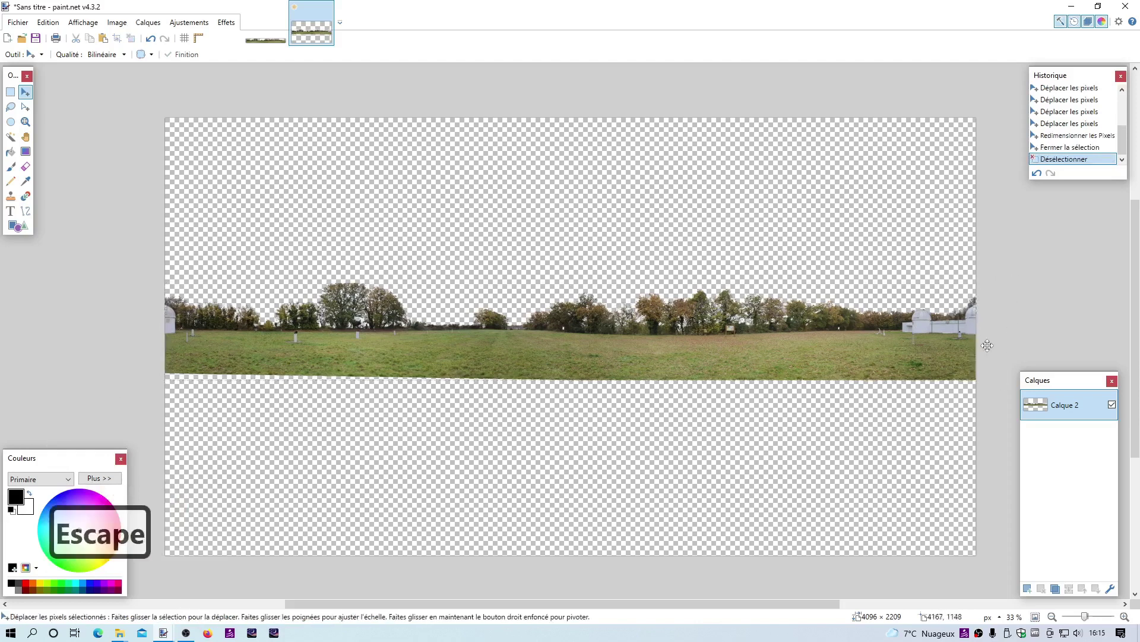
# Add two empty layers above the panorama and reselect the panorama's layer
pyautogui.tripleClick(1124, 618)
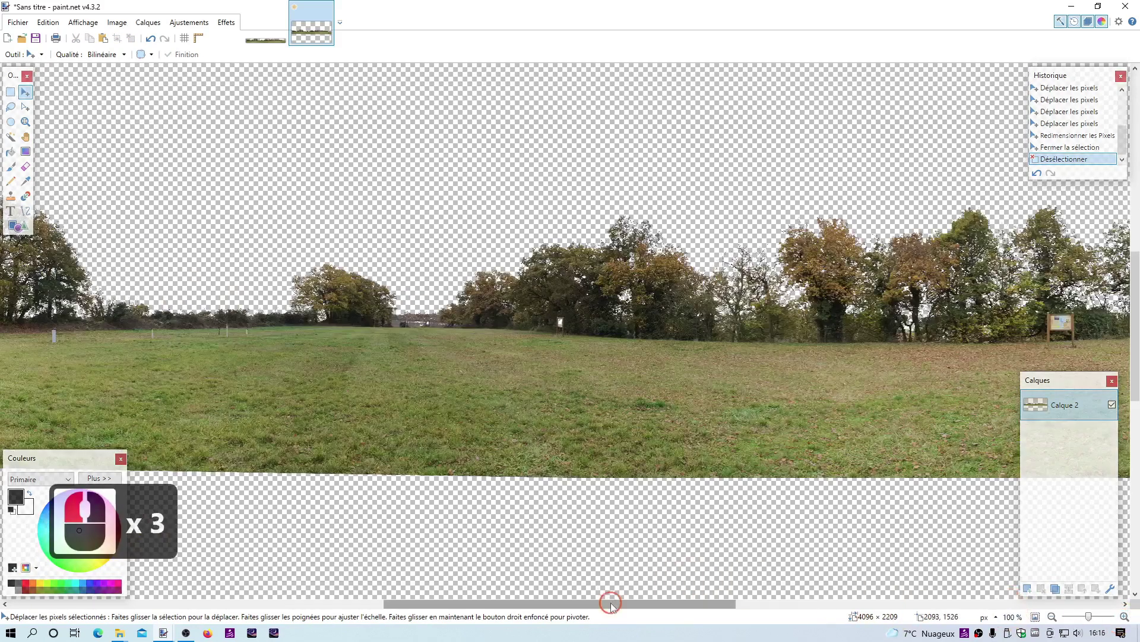
pyautogui.moveTo(611, 604); pyautogui.dragTo(730, 640)
pyautogui.hscroll(2, 1135, 323)
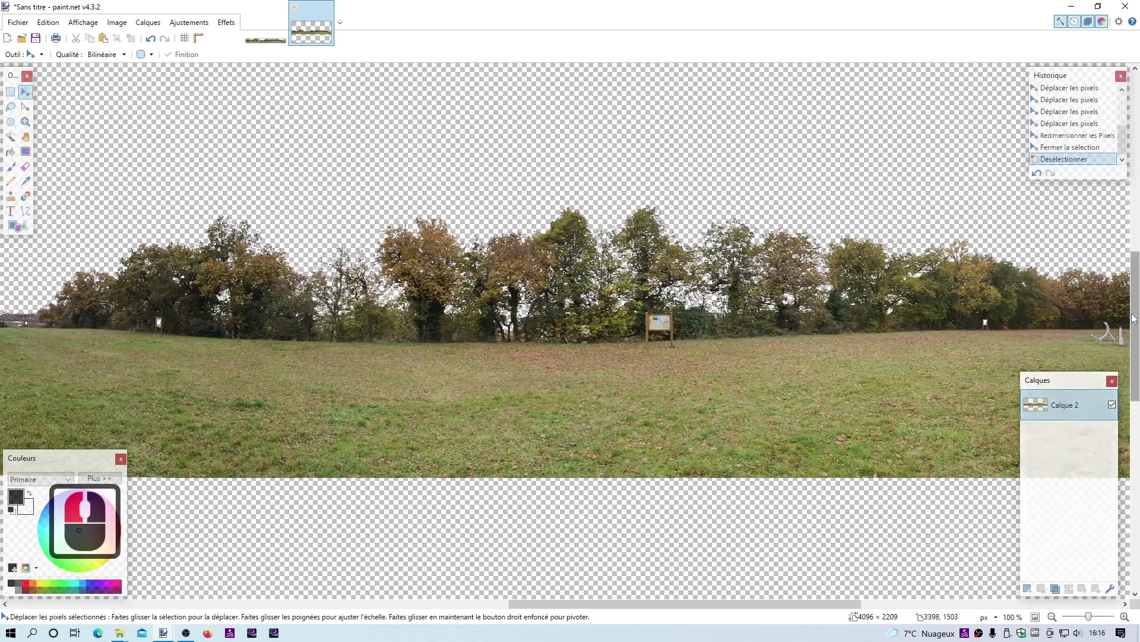
pyautogui.scroll(-5, 1135, 324)
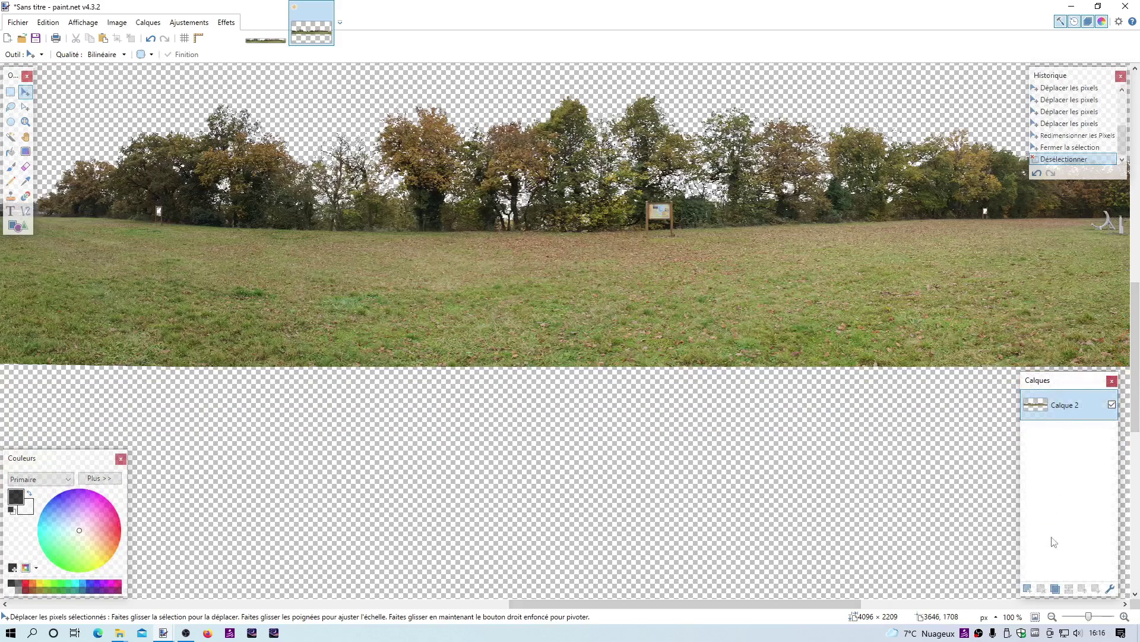
pyautogui.click(1028, 588)
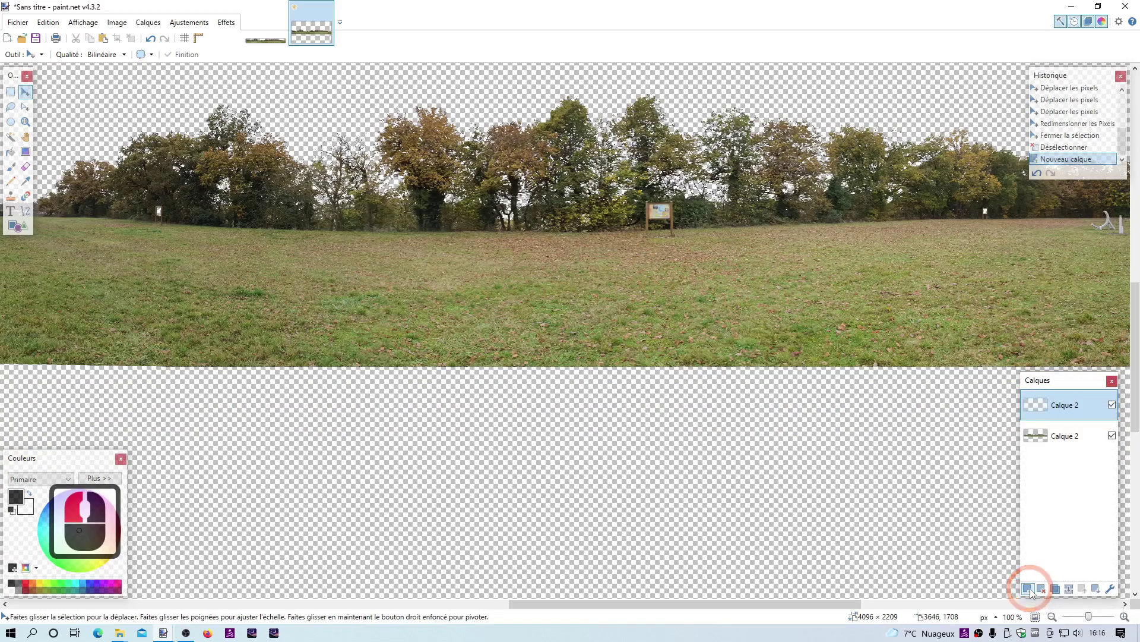
pyautogui.click(1028, 588)
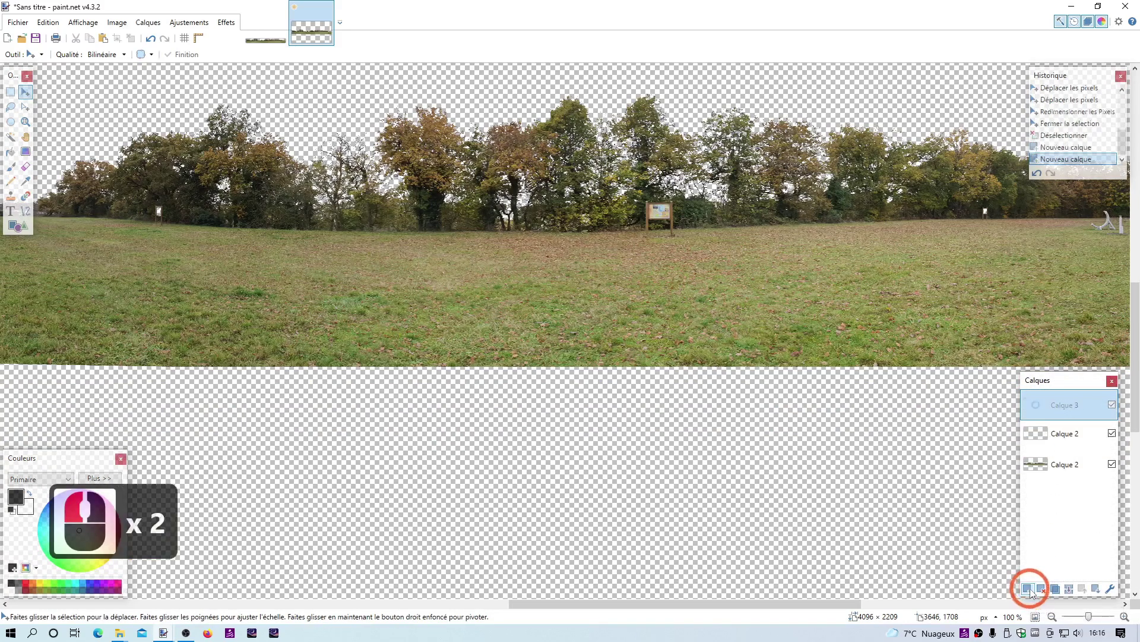
pyautogui.click(1071, 472)
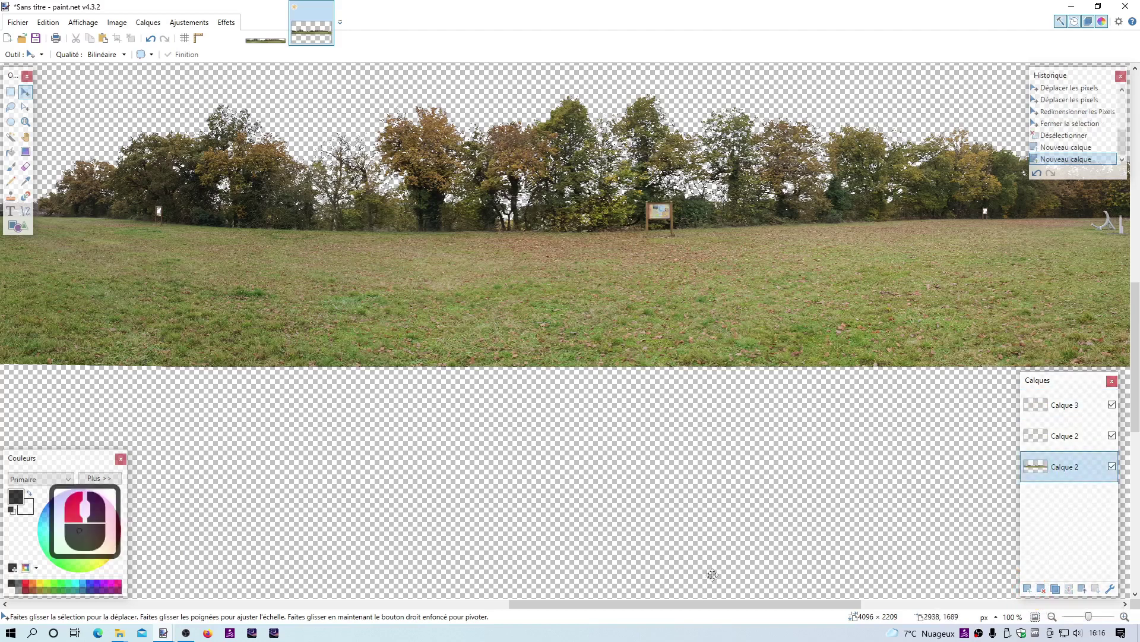
# Examine the whole panorama across its full canvas width at 40% zoom
pyautogui.click(1052, 617)
pyautogui.click(1053, 617)
pyautogui.click(1053, 617)
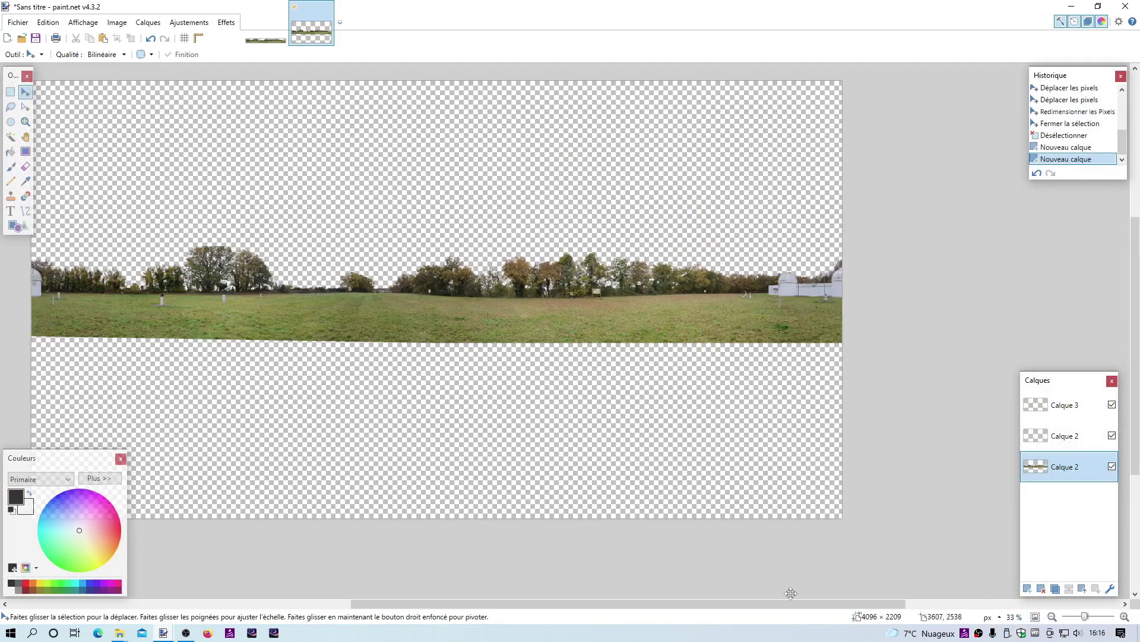
pyautogui.moveTo(818, 604); pyautogui.dragTo(768, 604)
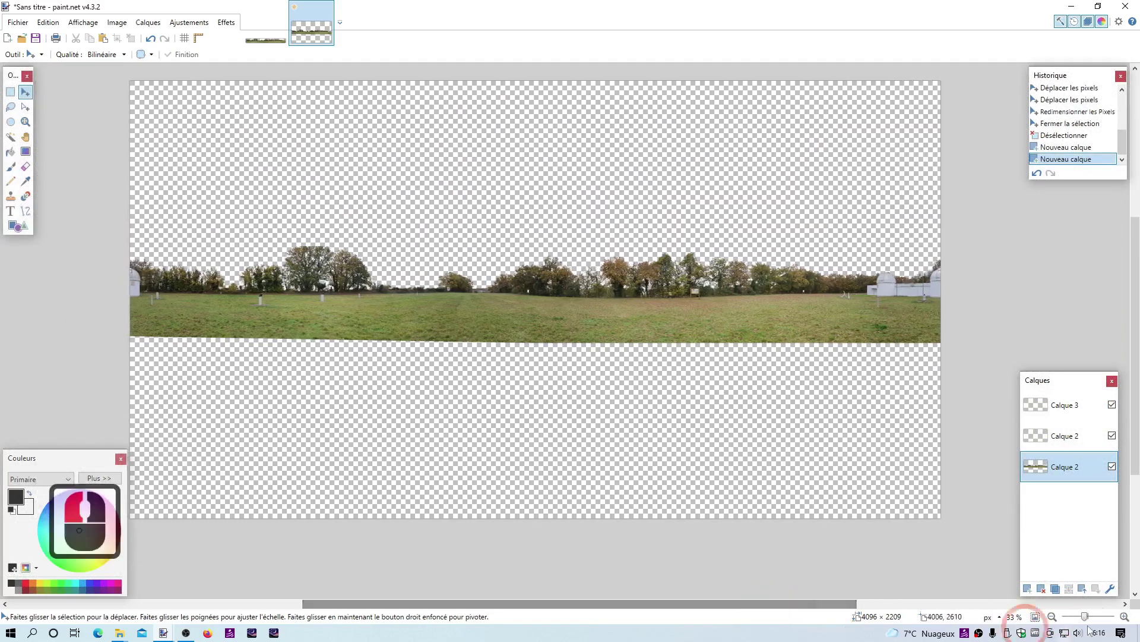
pyautogui.click(1124, 617)
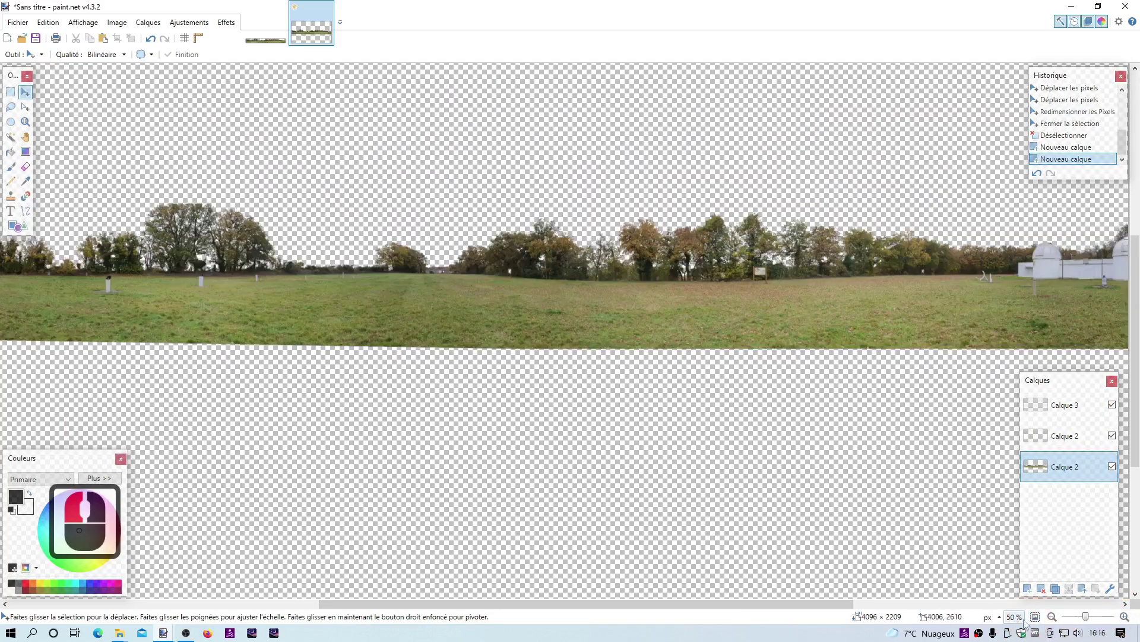
pyautogui.click(1053, 618)
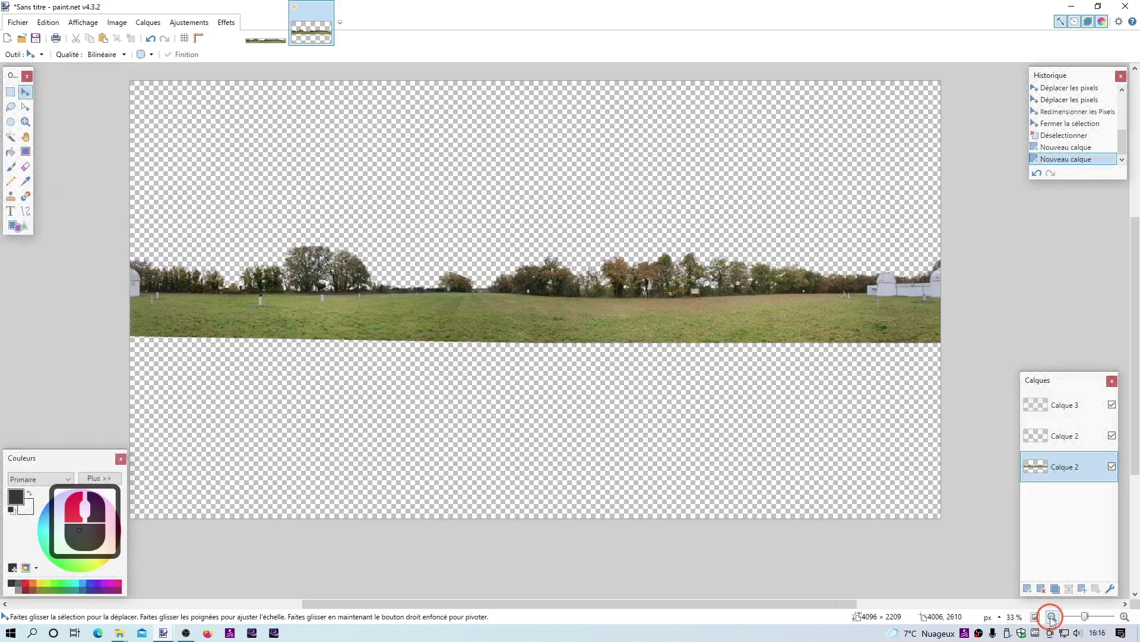
pyautogui.click(1014, 618)
pyautogui.write('40')
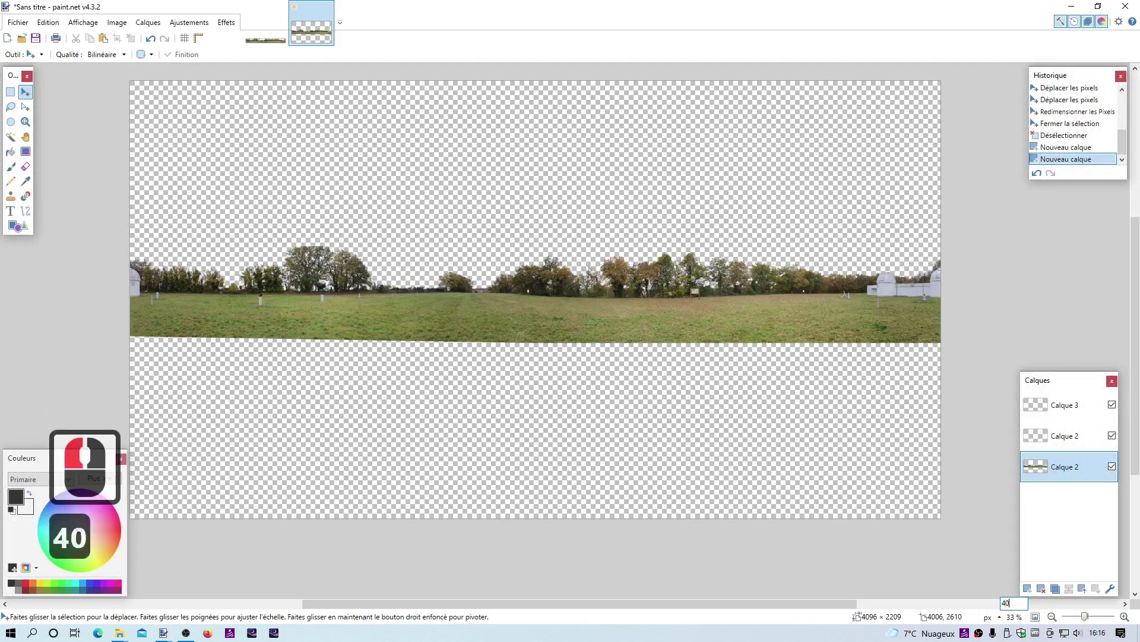
pyautogui.press('Return')
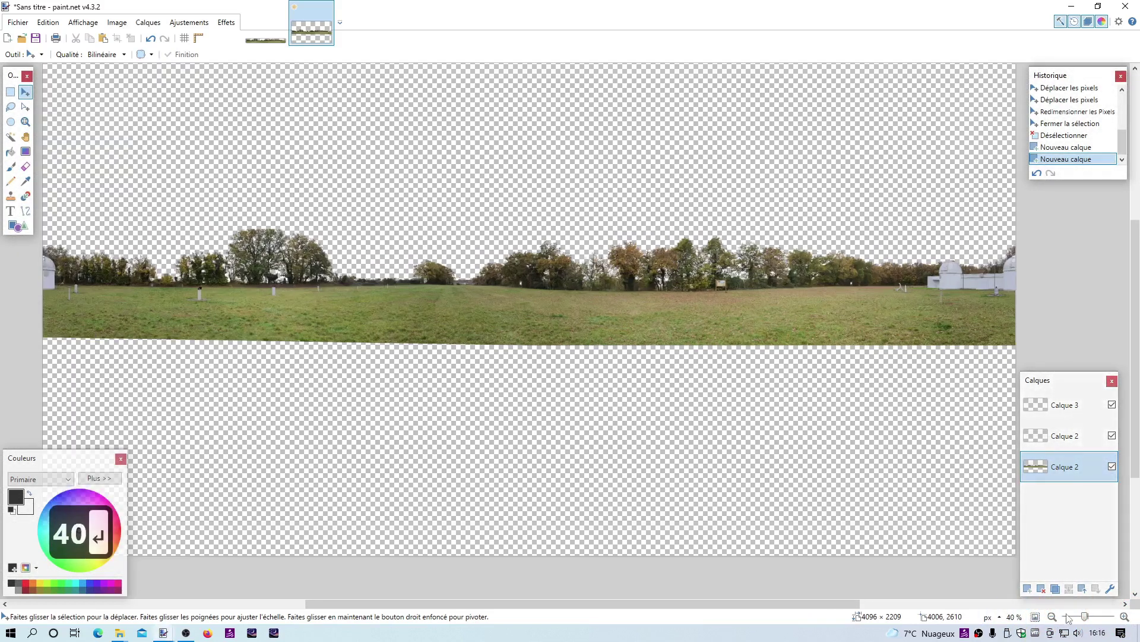
pyautogui.moveTo(1137, 458); pyautogui.dragTo(1137, 431)
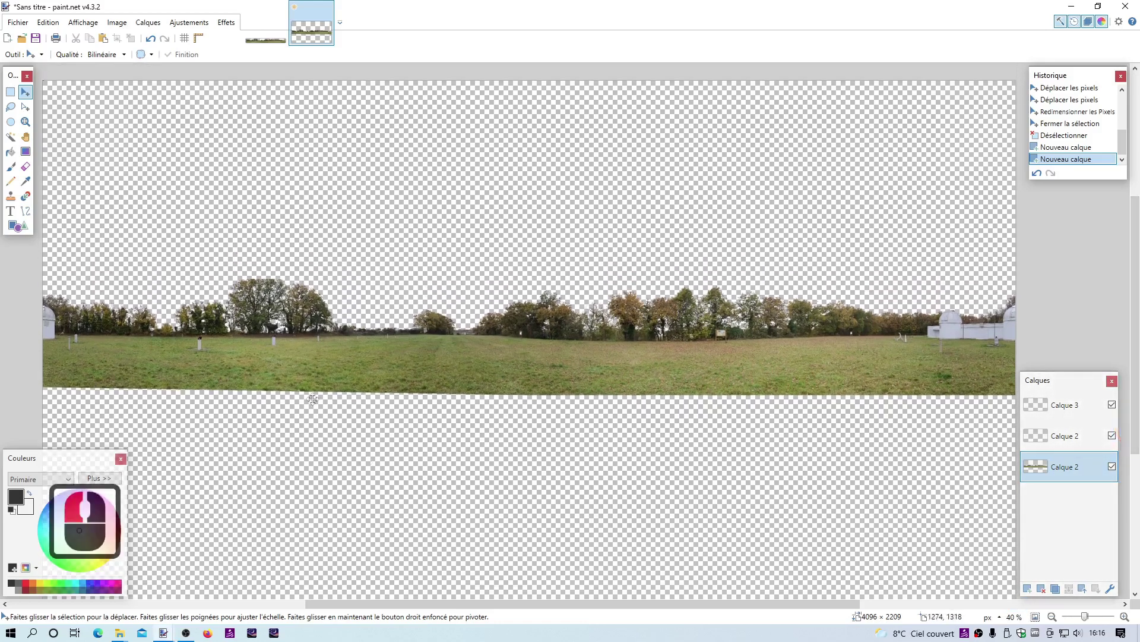
# Copy a full-width grass strip of about 4096 × 131 pixels from the panorama's layer, with its upper-left corner at about 0, 1140
pyautogui.click(1049, 472)
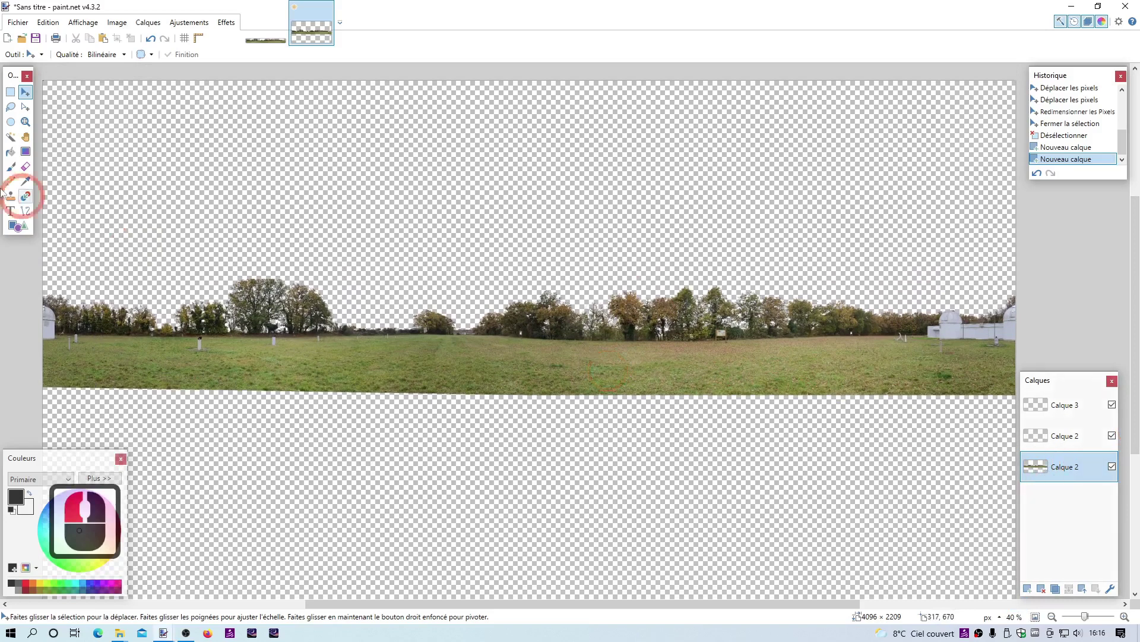
pyautogui.click(10, 92)
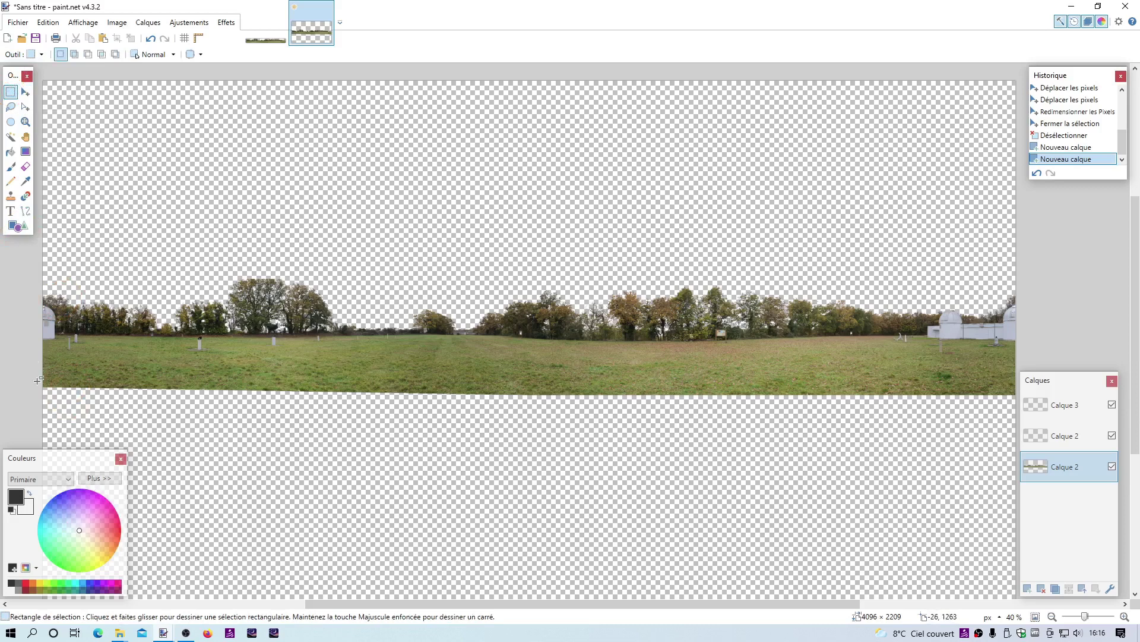
pyautogui.moveTo(38, 383); pyautogui.dragTo(1018, 344)
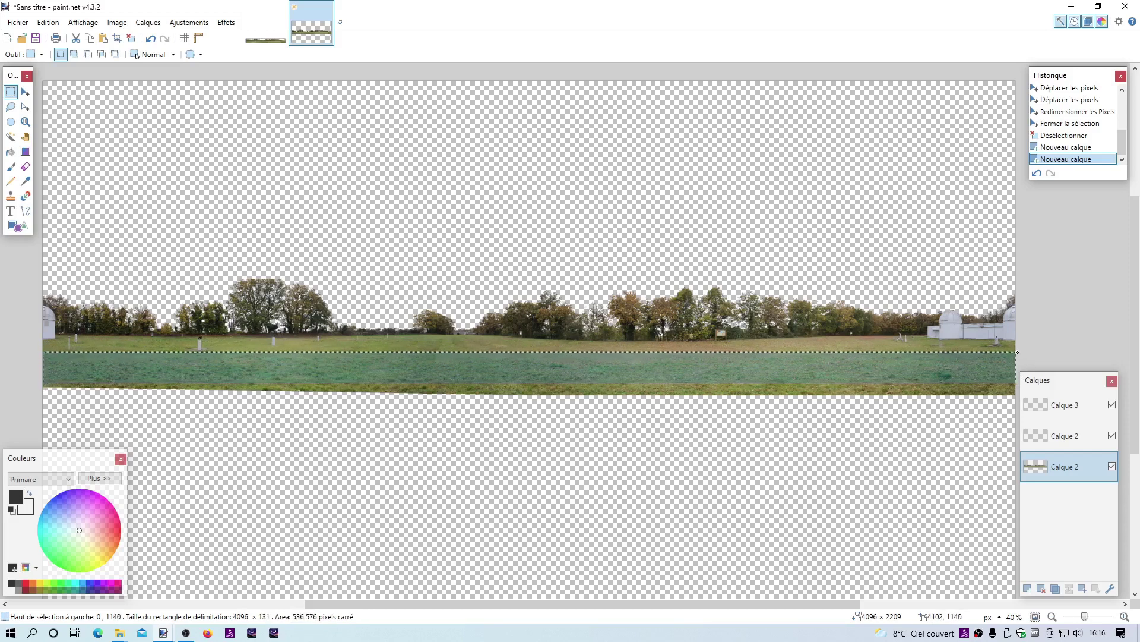
pyautogui.moveTo(1020, 351); pyautogui.dragTo(1021, 351)
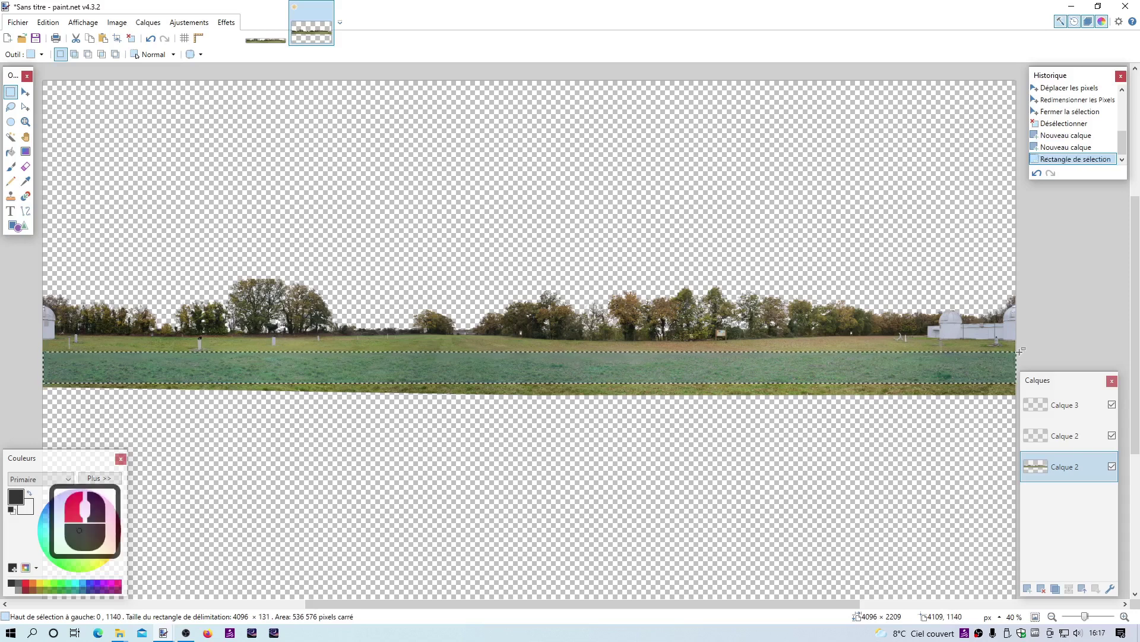
pyautogui.hotkey('ctrl', 'c')
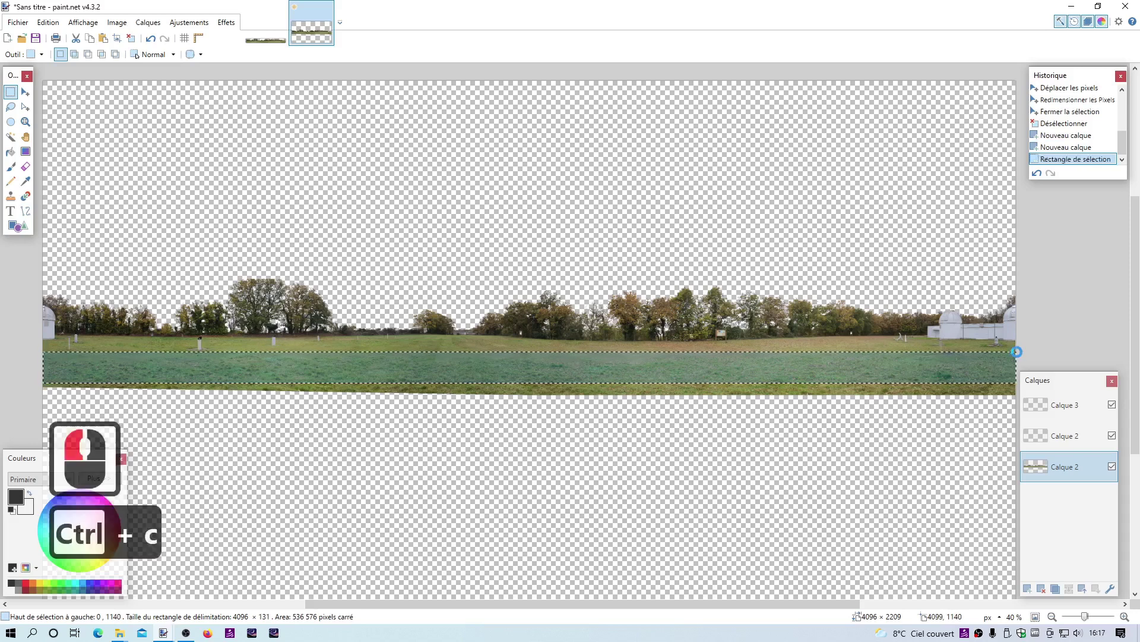
# Paste the grass strip into the middle layer, move its upper edge down to about y 1250, and stretch it downward to about 363 pixels high
pyautogui.click(1067, 439)
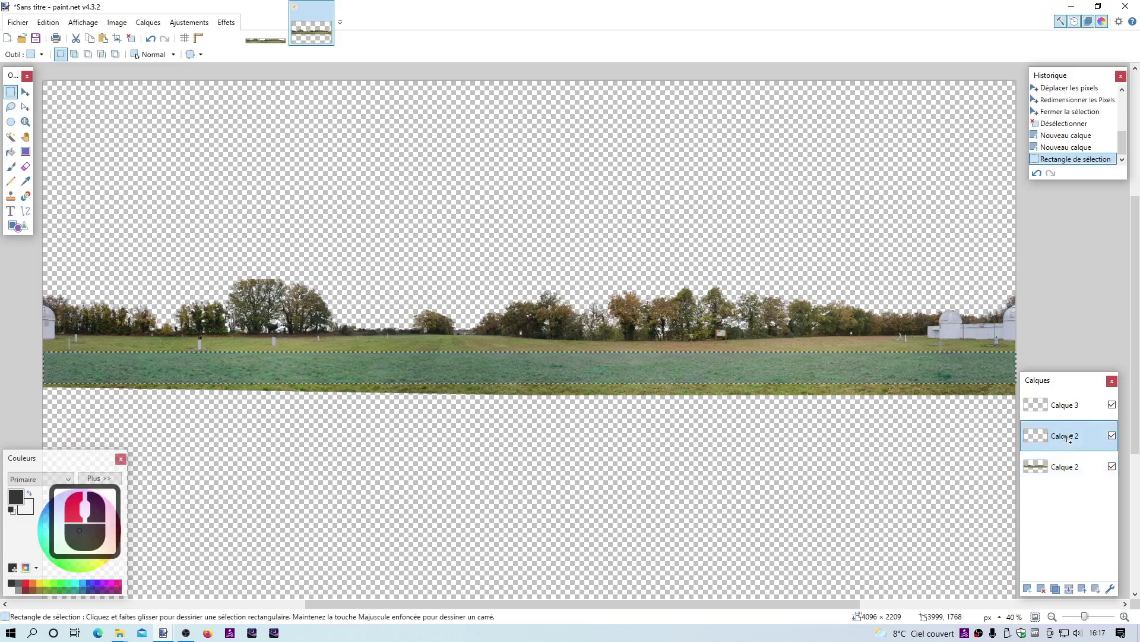
pyautogui.hotkey('ctrl', 'v')
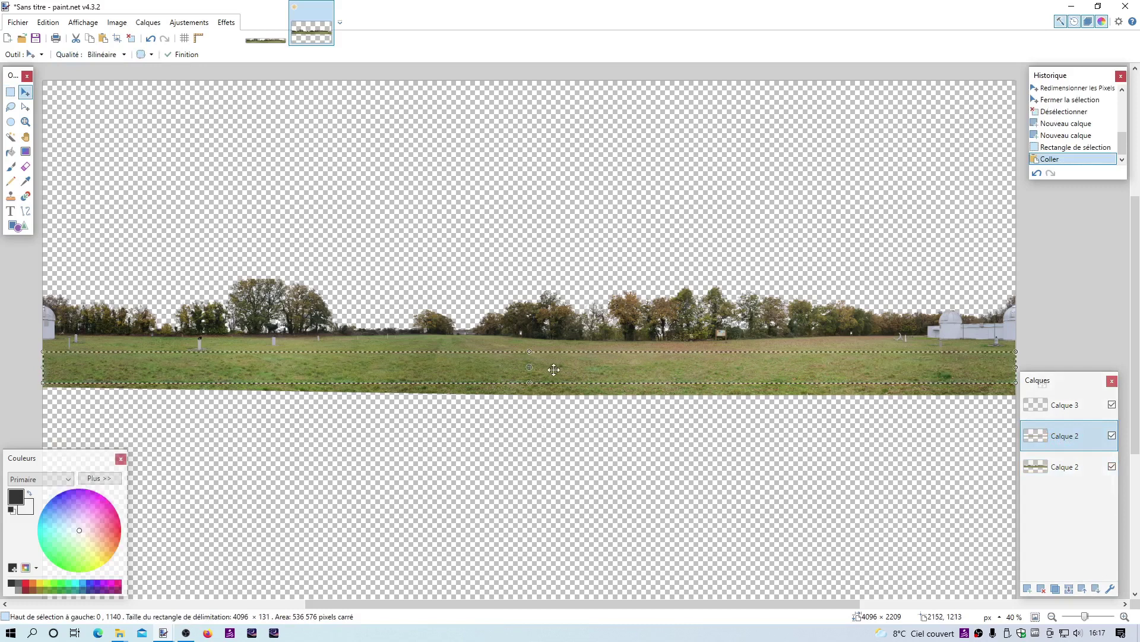
pyautogui.moveTo(553, 371); pyautogui.dragTo(552, 397)
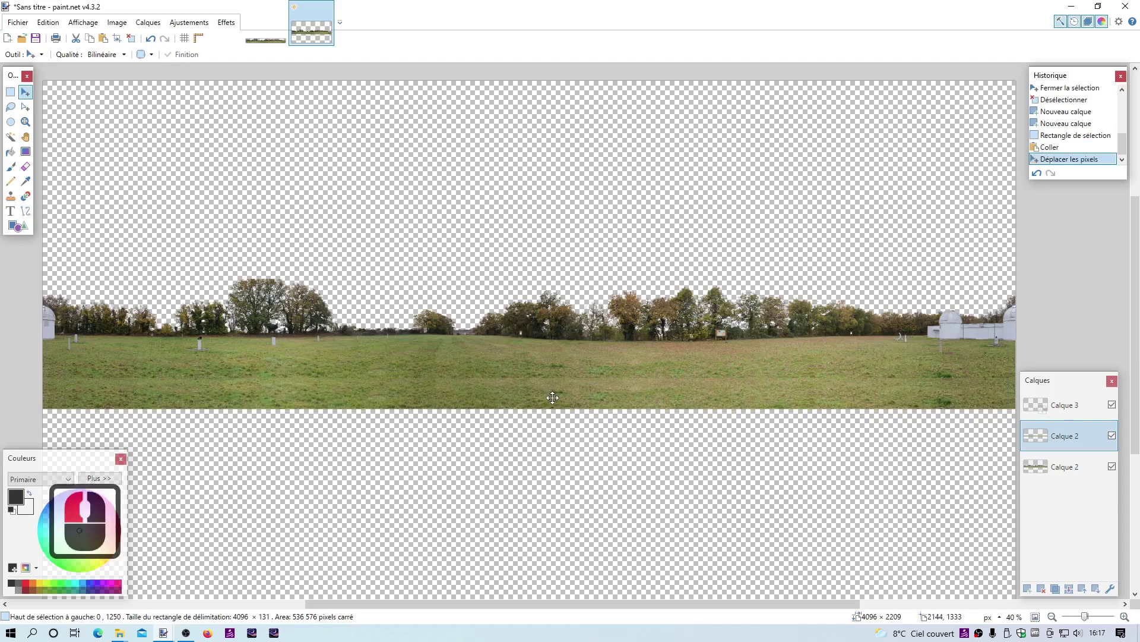
pyautogui.moveTo(1136, 336); pyautogui.dragTo(1135, 395)
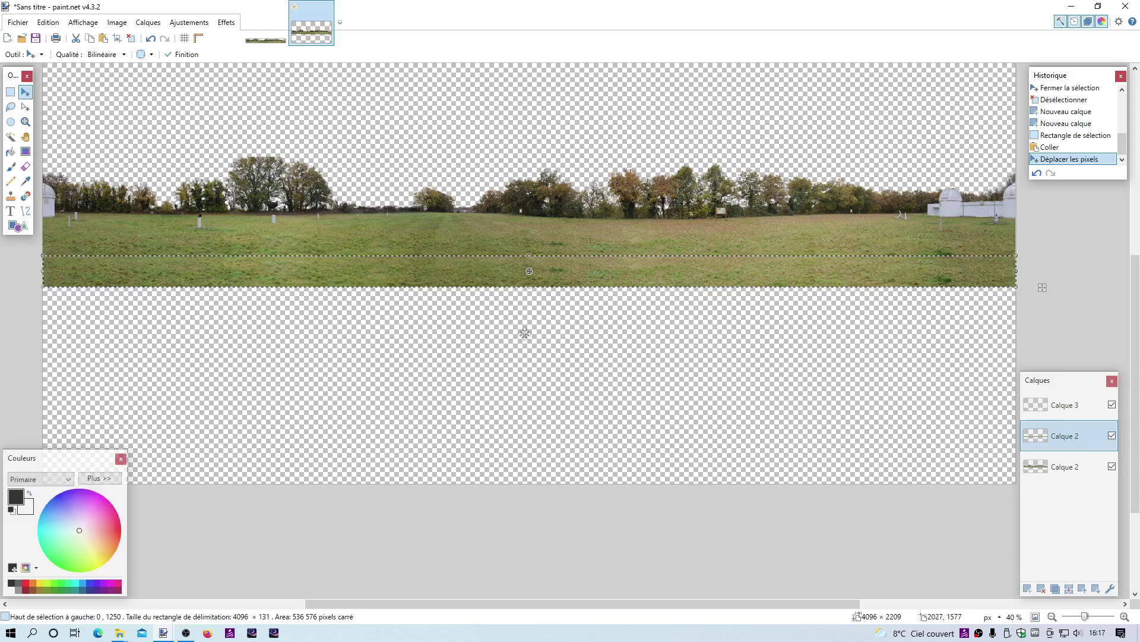
pyautogui.moveTo(530, 288); pyautogui.dragTo(529, 343)
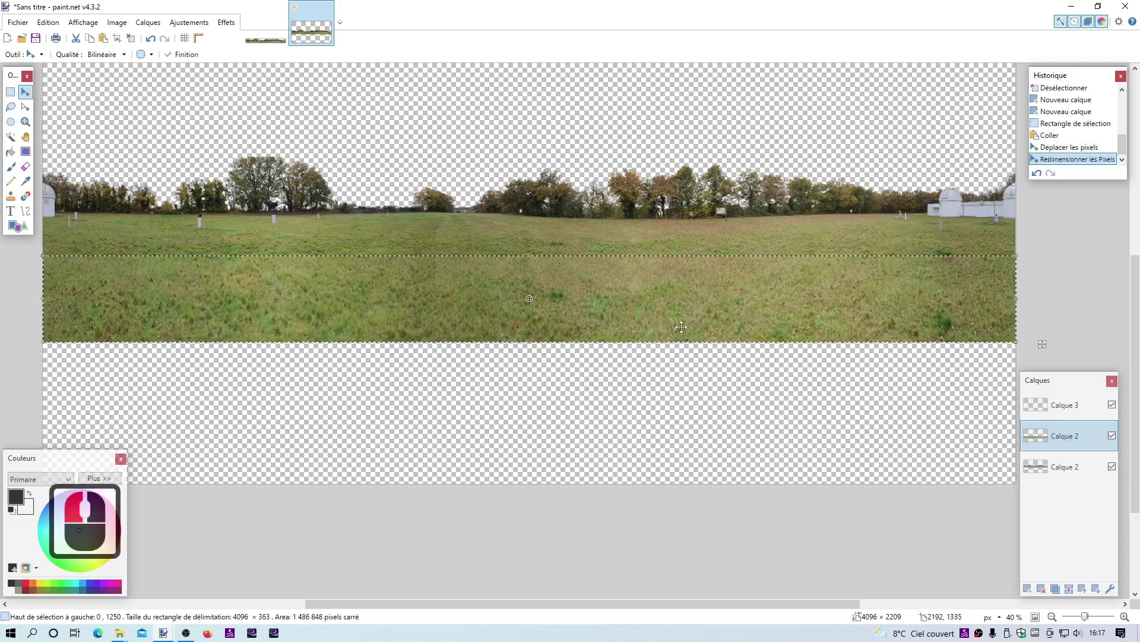
# Paste the grass strip into Calque 3 at about -2, 1575, stretch it to about 638 pixels high down to the canvas's lower edge, and deselect
pyautogui.click(1066, 407)
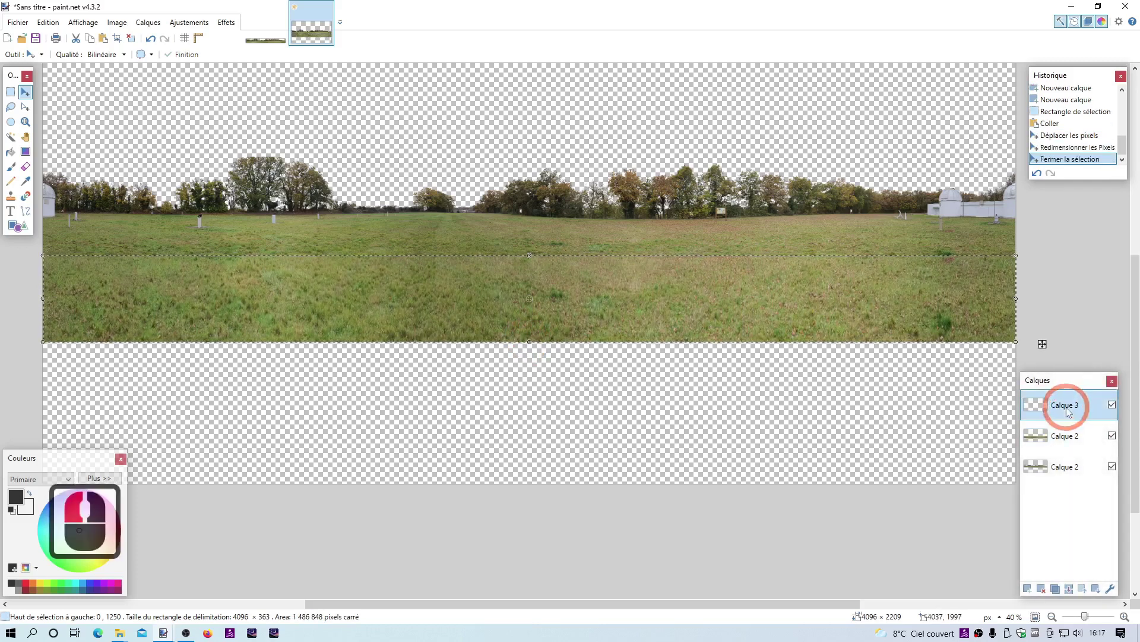
pyautogui.hotkey('ctrl', 'v')
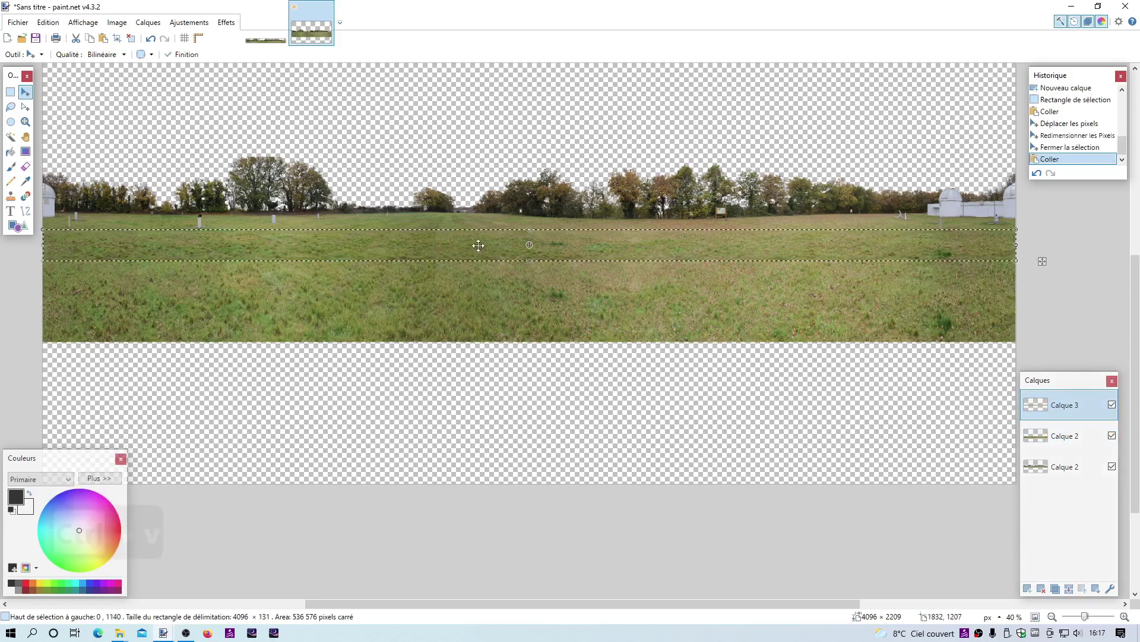
pyautogui.moveTo(478, 246); pyautogui.dragTo(478, 347)
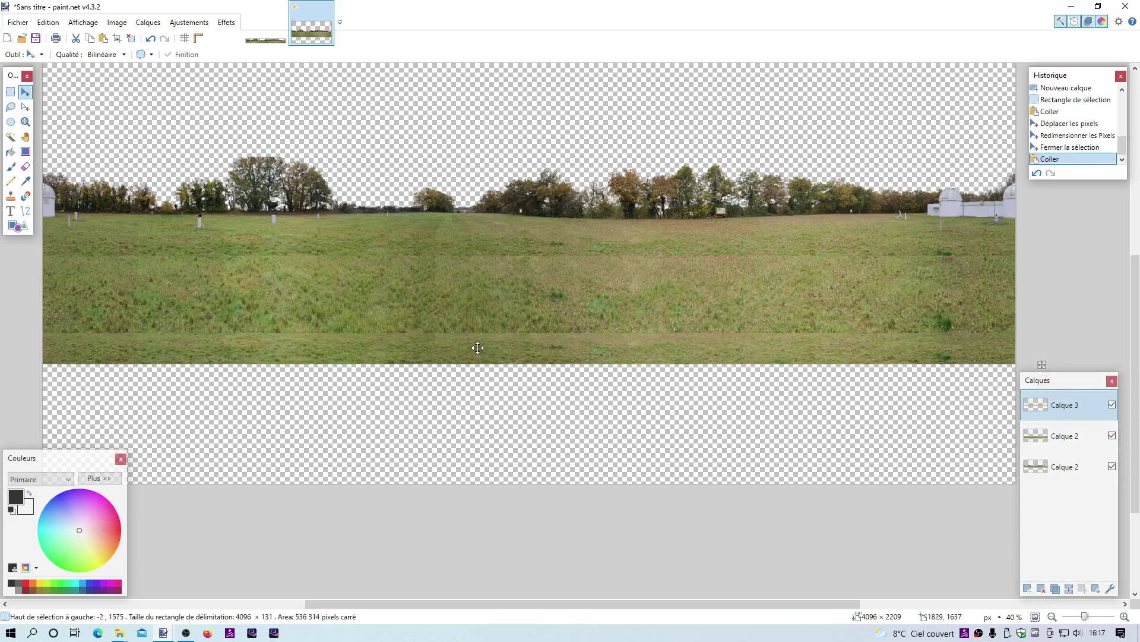
pyautogui.moveTo(478, 348); pyautogui.dragTo(528, 483)
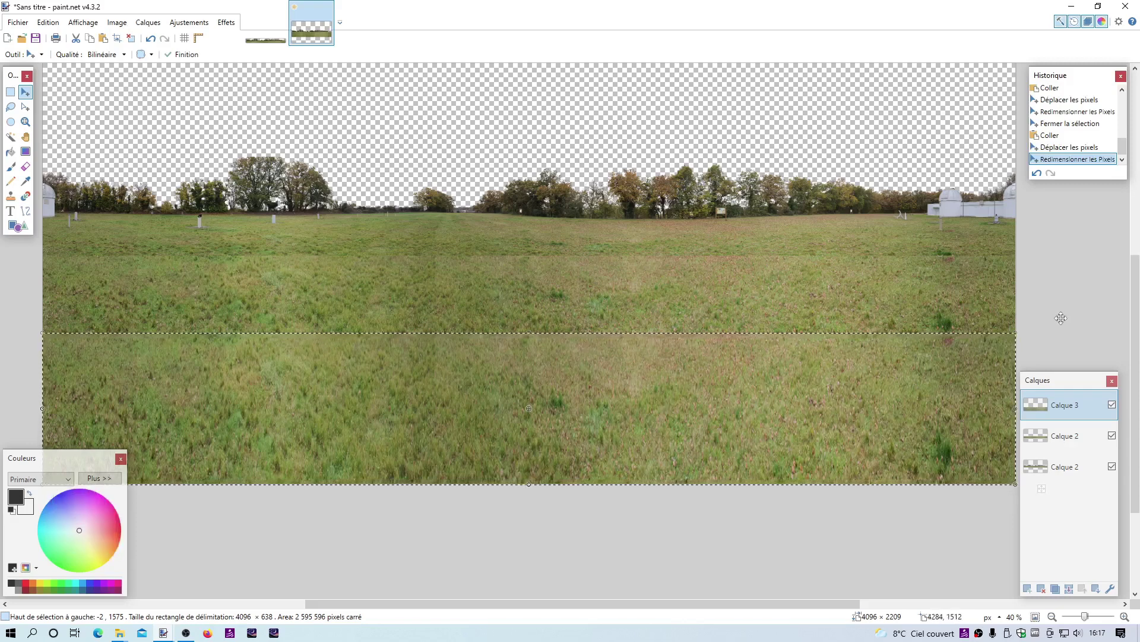
pyautogui.press('Escape')
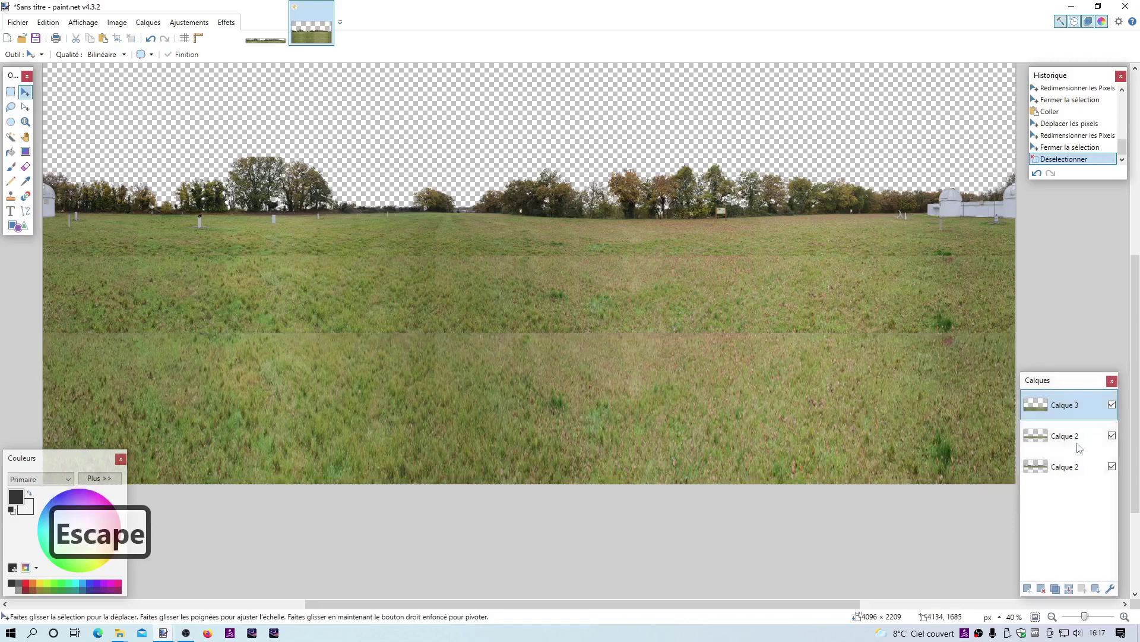
# Soften the upper edge of the middle layer's grass strip across the canvas using the Eraser with width 150 and hardness 0%
pyautogui.click(1070, 436)
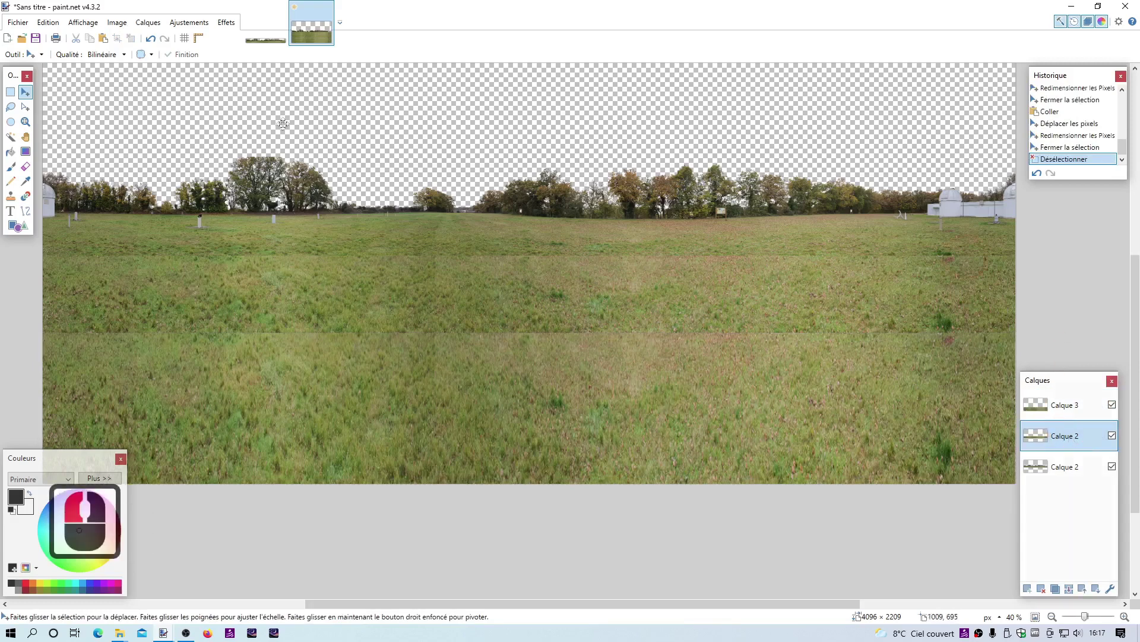
pyautogui.click(26, 167)
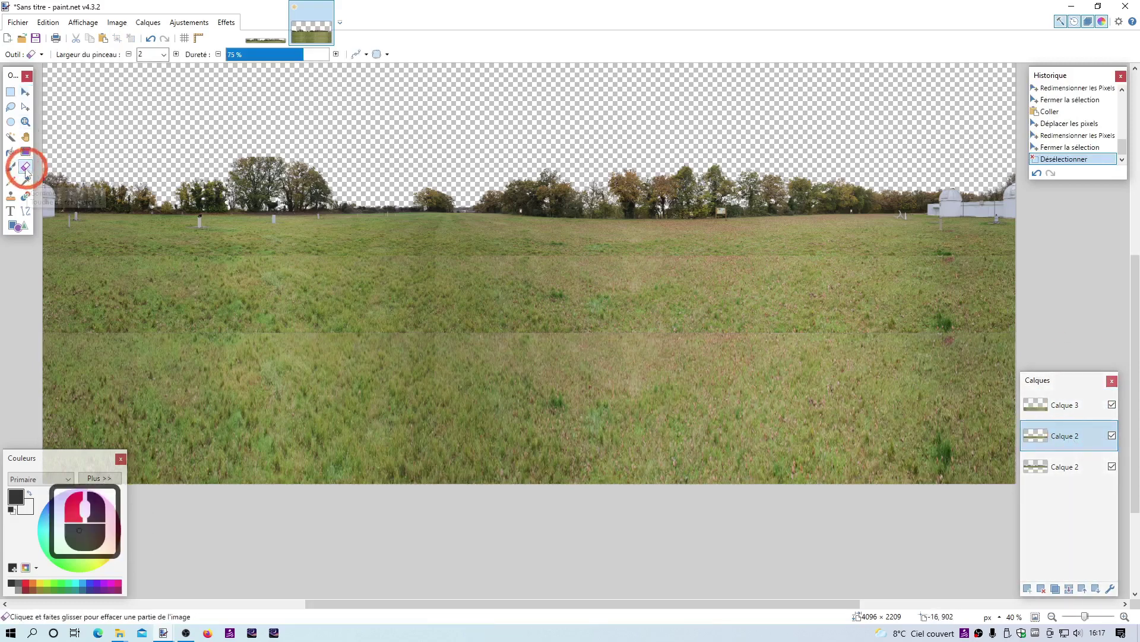
pyautogui.click(164, 55)
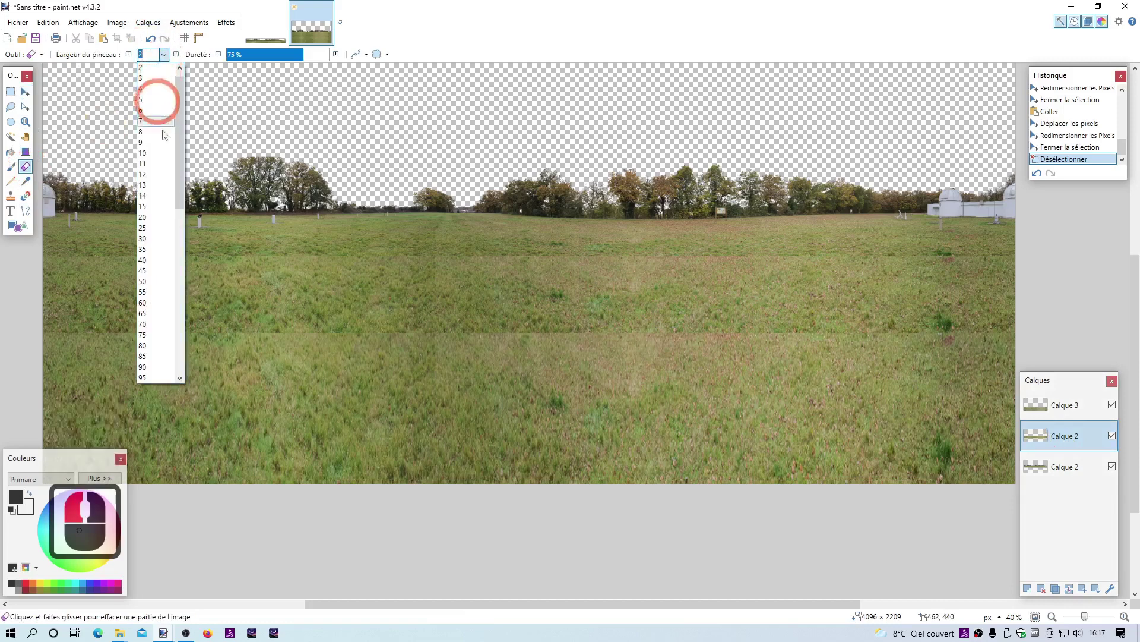
pyautogui.click(148, 240)
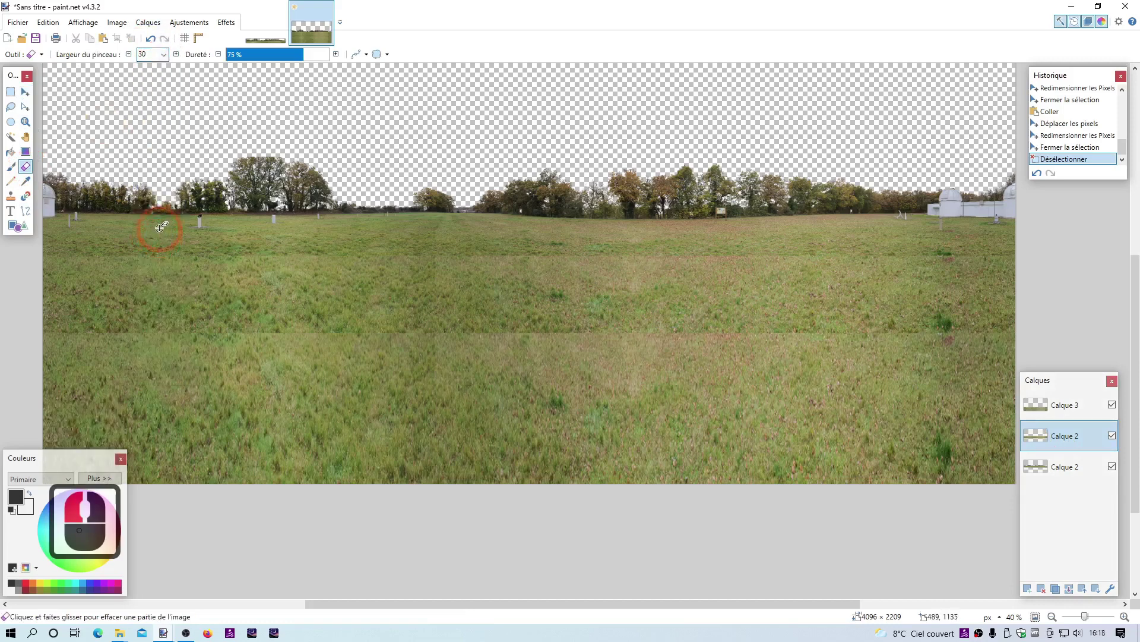
pyautogui.click(163, 55)
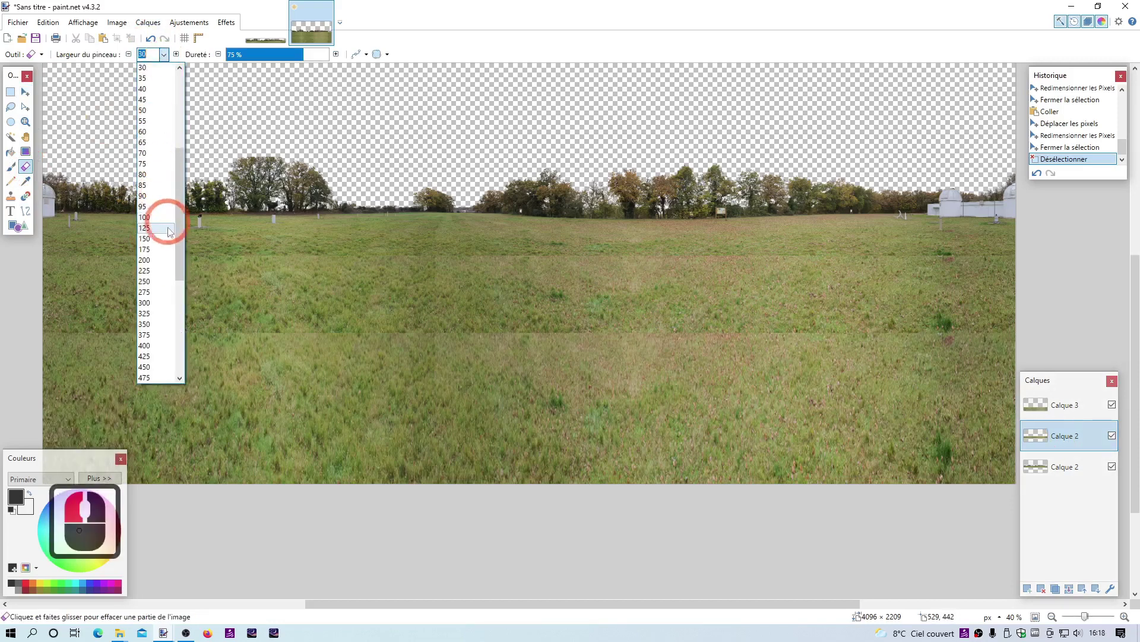
pyautogui.click(152, 217)
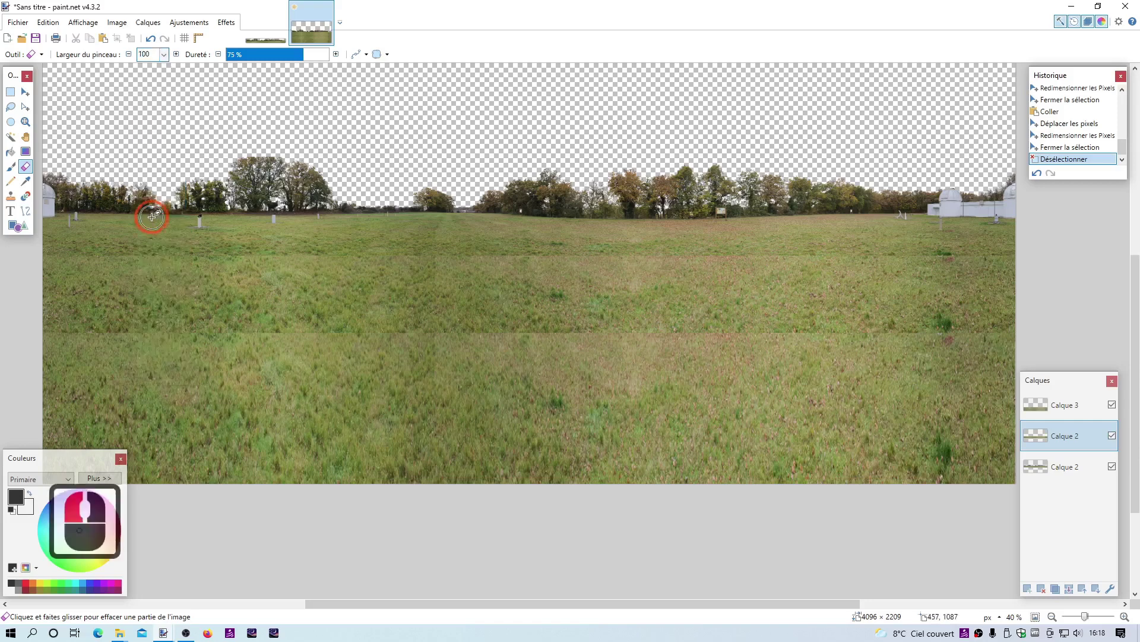
pyautogui.click(163, 55)
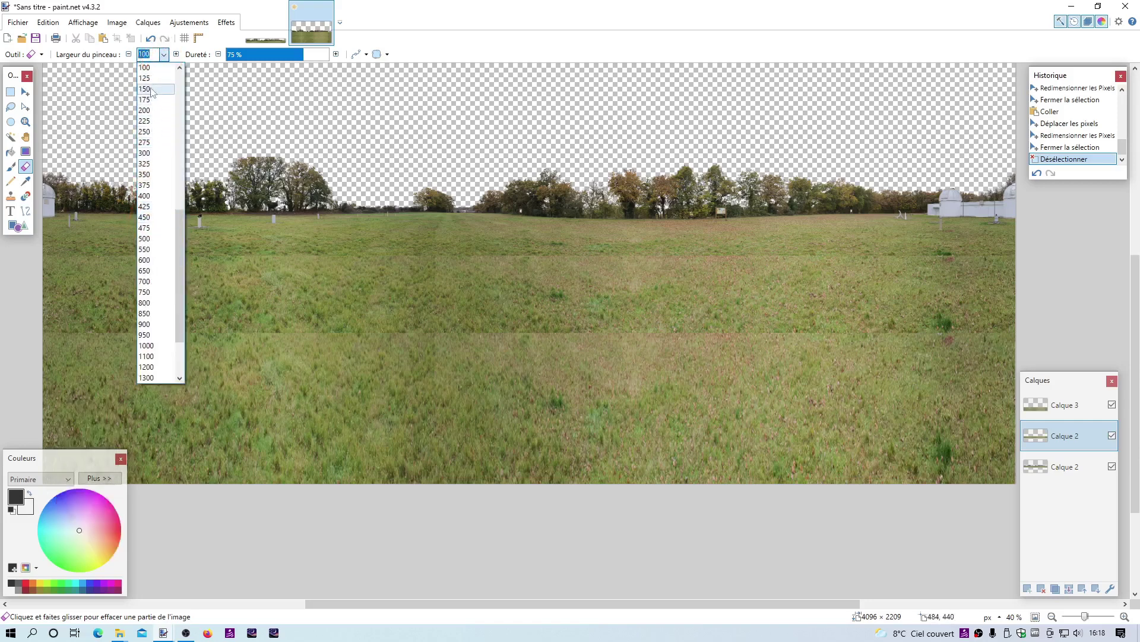
pyautogui.click(153, 89)
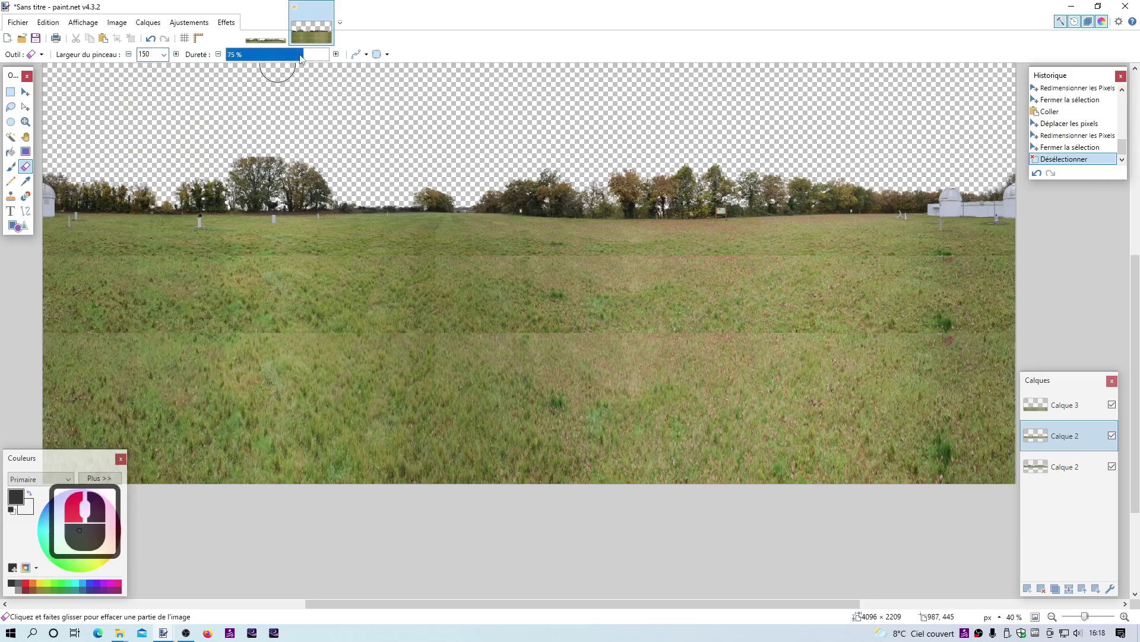
pyautogui.moveTo(304, 57)
pyautogui.mouseDown()
pyautogui.moveTo(248, 60)
pyautogui.moveTo(217, 114)
pyautogui.moveTo(198, 204)
pyautogui.mouseUp()
pyautogui.moveTo(63, 240); pyautogui.dragTo(67, 241)
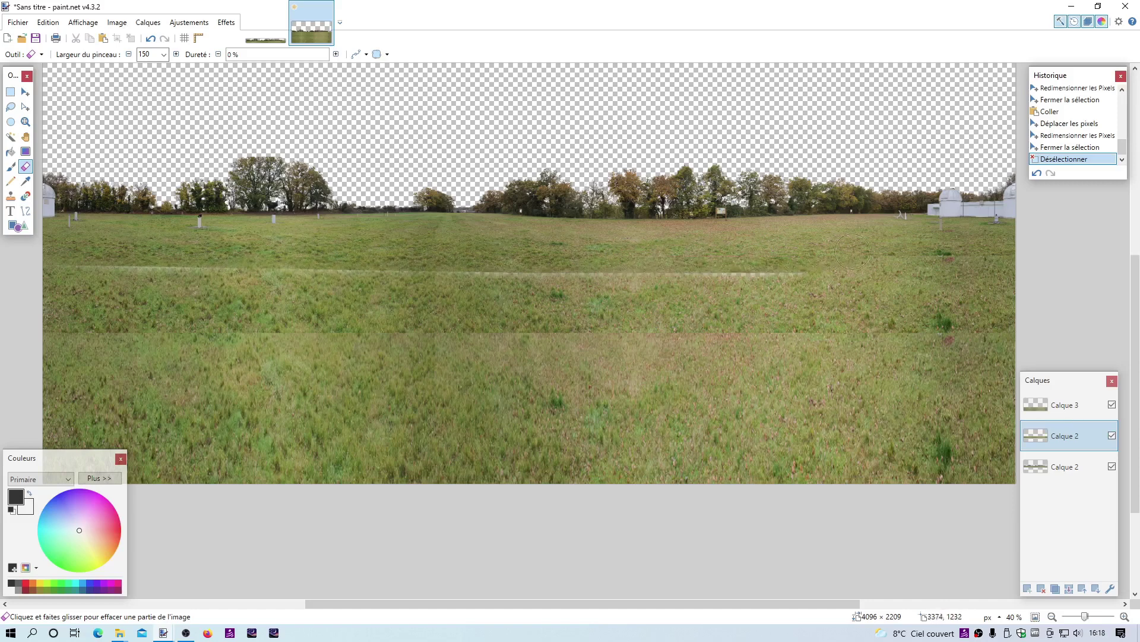
pyautogui.click(1030, 253)
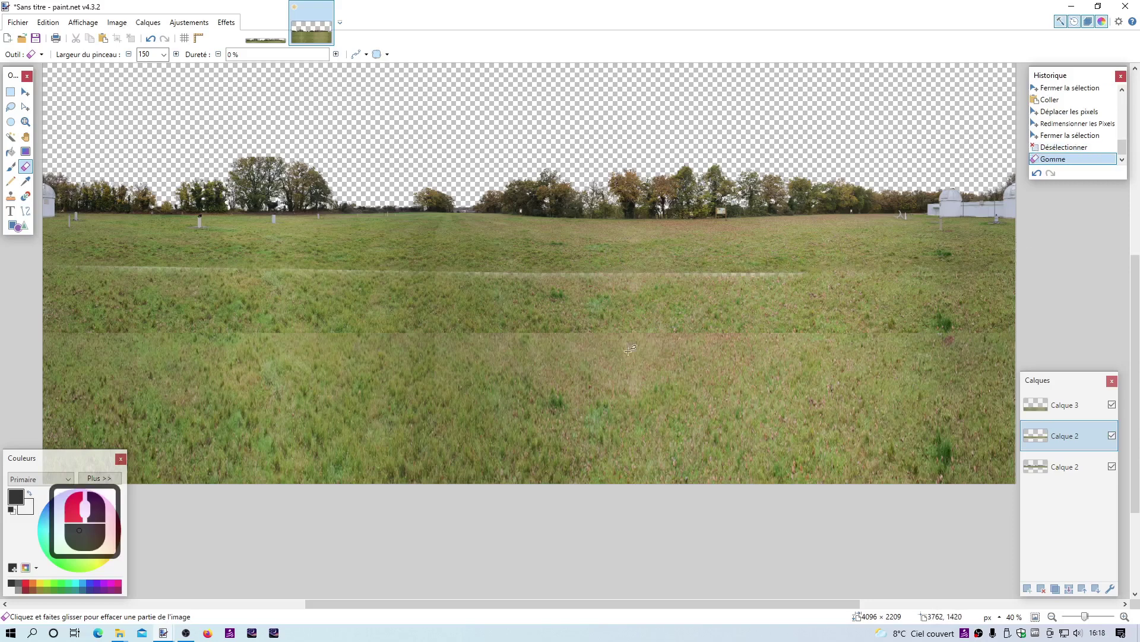
# Soften the upper edge of Calque 3's grass strip across the full canvas width using the soft Eraser
pyautogui.click(1073, 405)
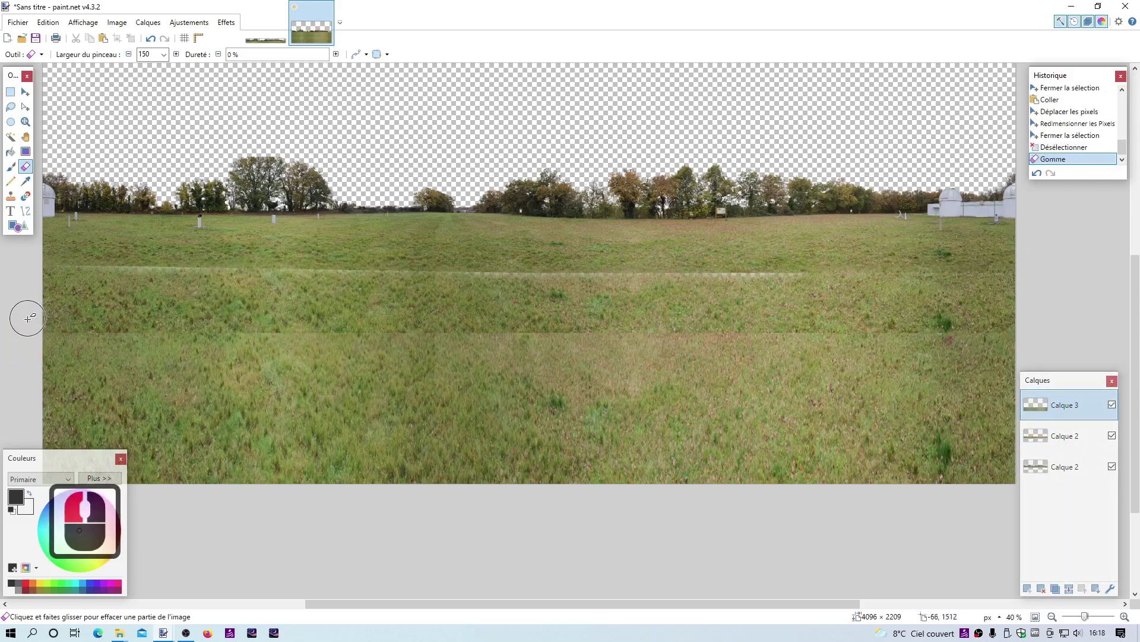
pyautogui.moveTo(24, 317); pyautogui.dragTo(52, 321)
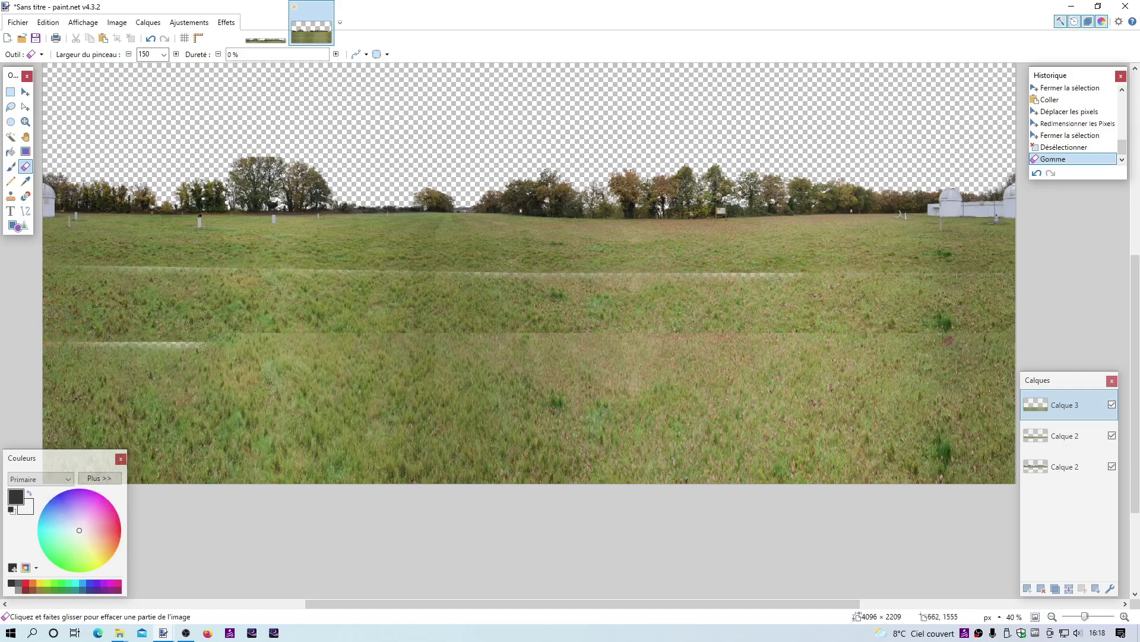
pyautogui.moveTo(286, 330); pyautogui.dragTo(399, 329)
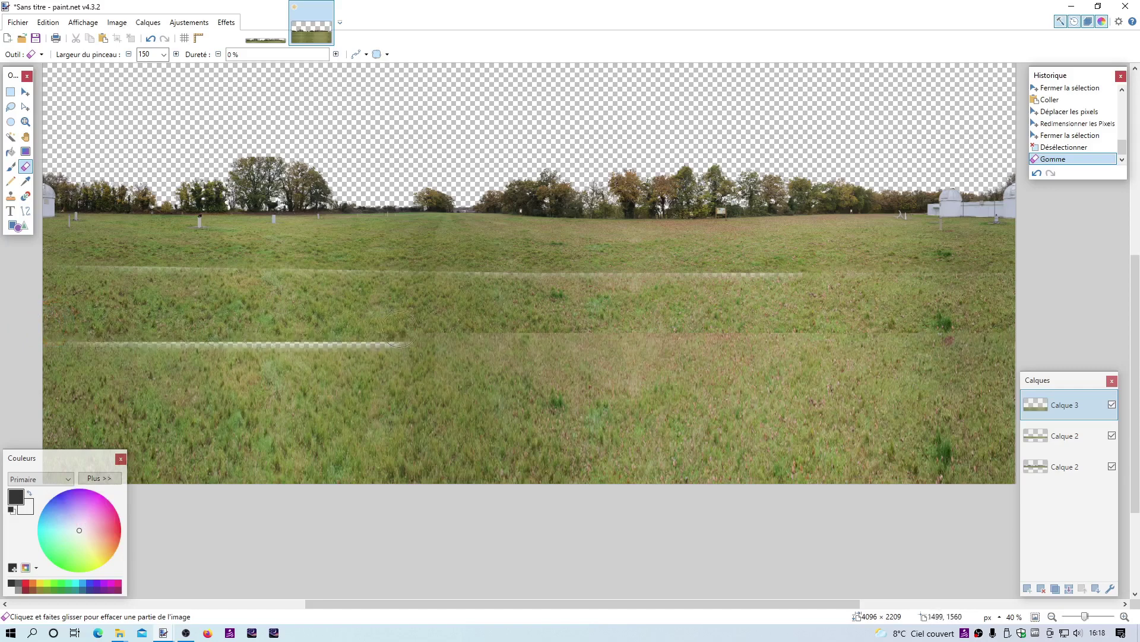
pyautogui.moveTo(503, 329); pyautogui.dragTo(565, 327)
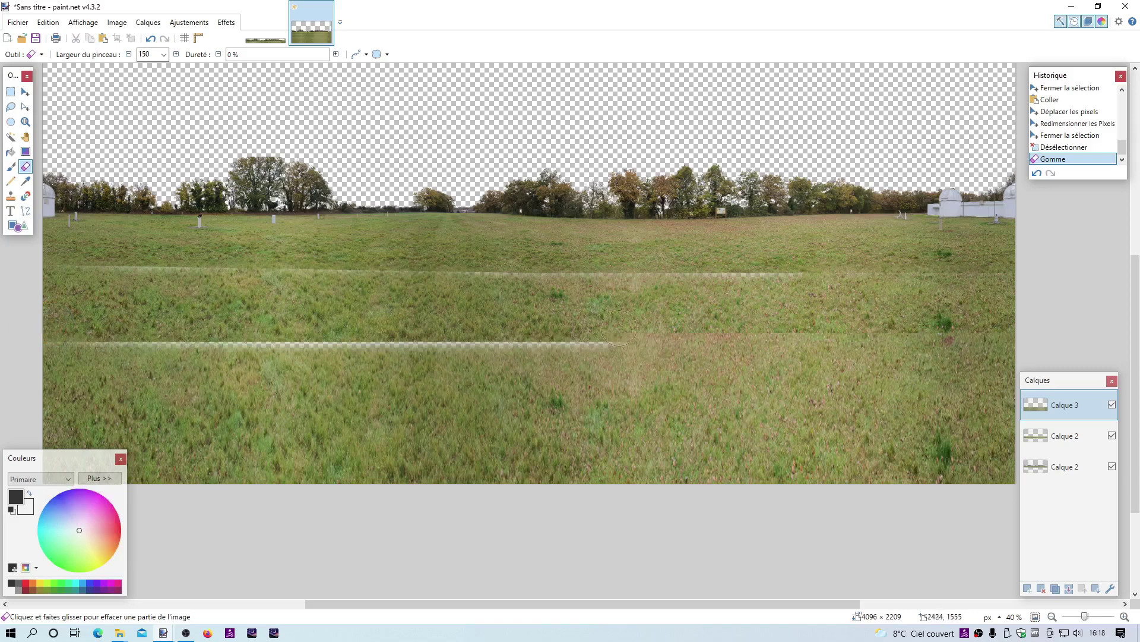
pyautogui.moveTo(748, 327); pyautogui.dragTo(912, 331)
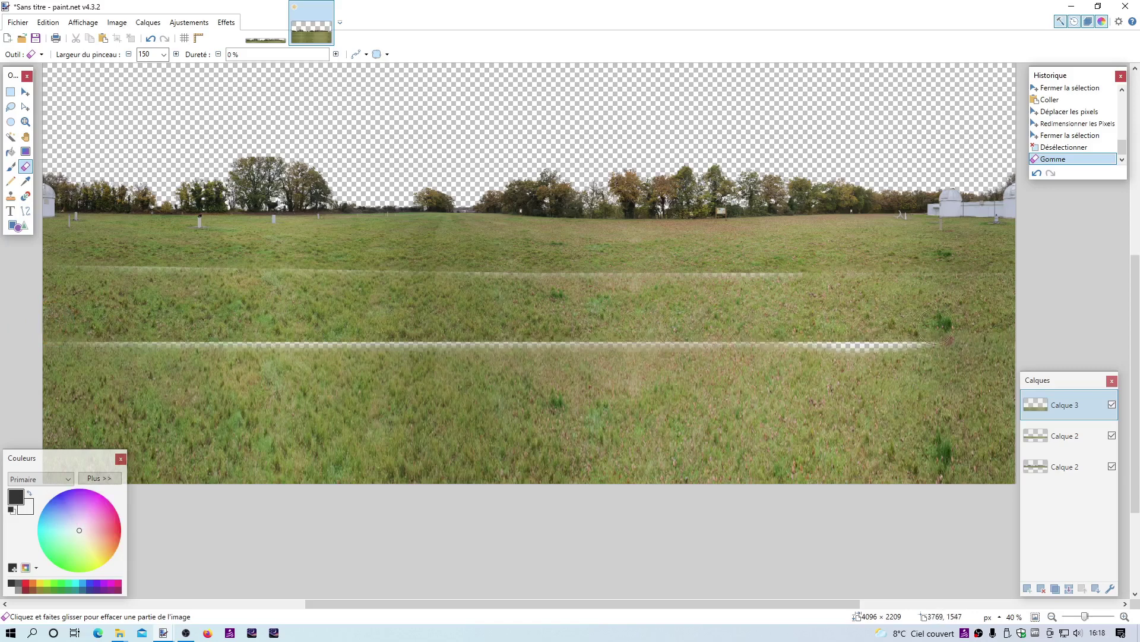
pyautogui.click(1022, 321)
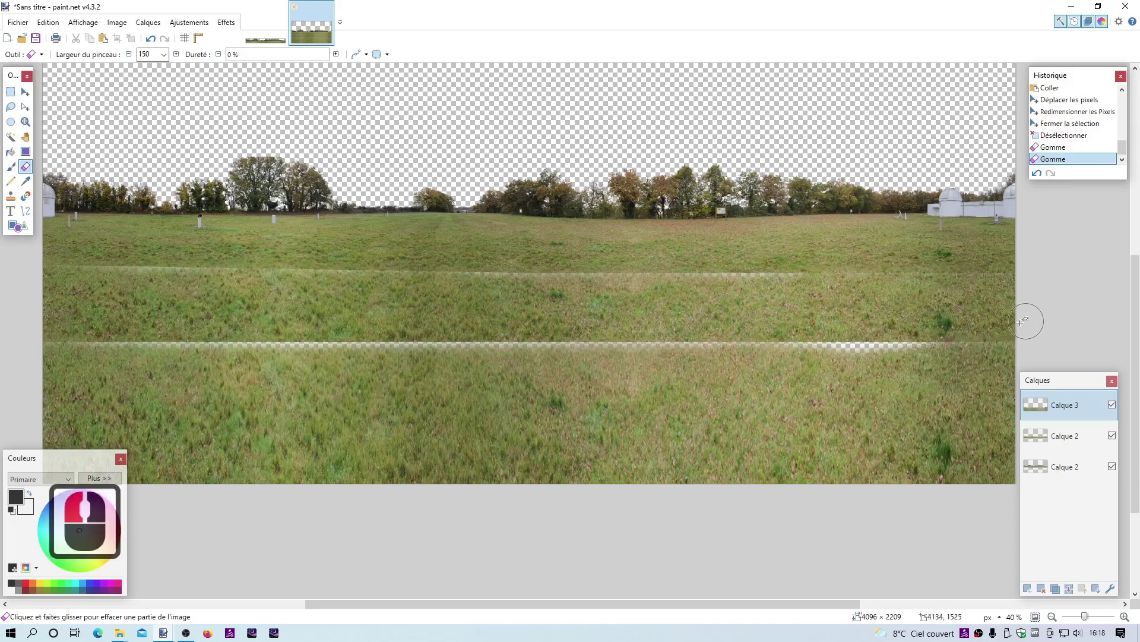
# In the middle layer, cut and repaste the full-width grass area of about 4096 × 529 pixels, stretching its upper edge up to about y 1137
pyautogui.click(1068, 441)
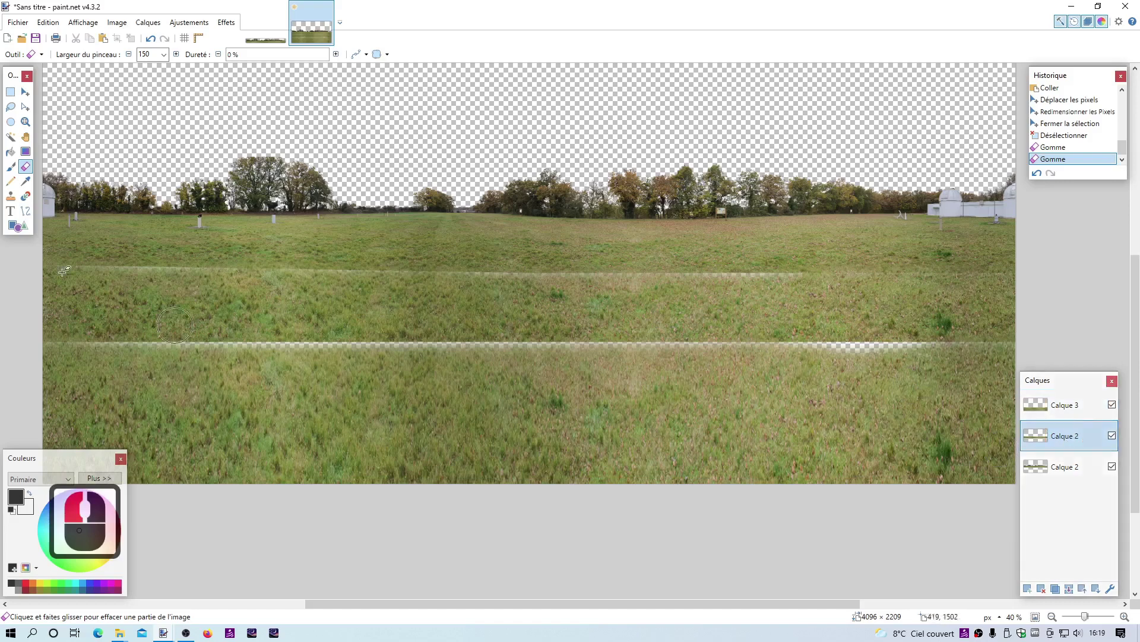
pyautogui.click(11, 92)
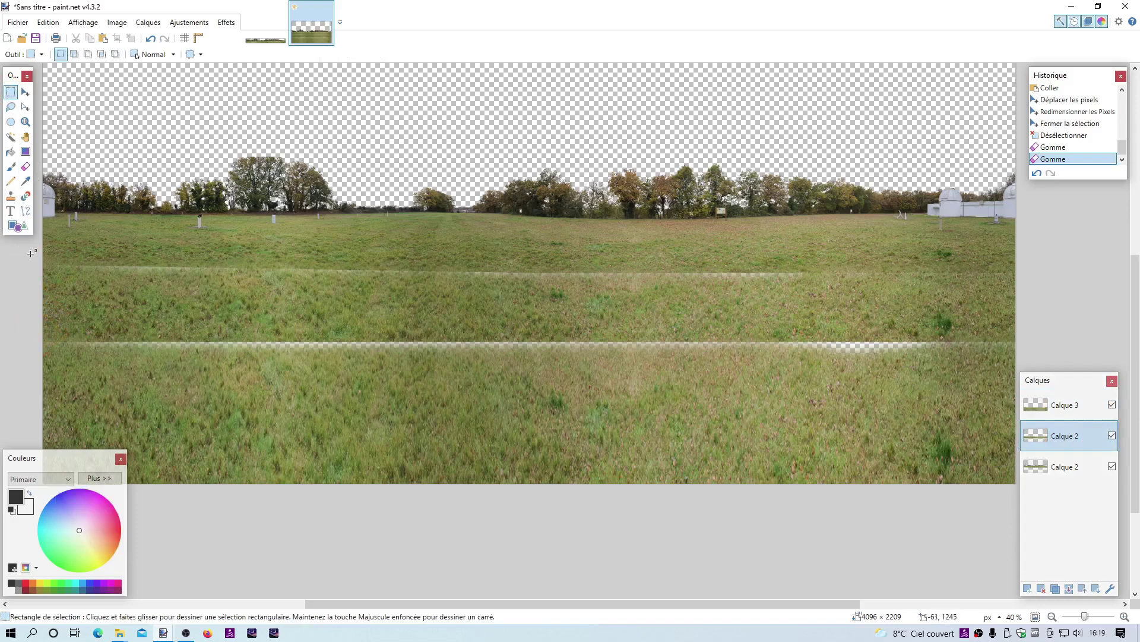
pyautogui.moveTo(31, 246); pyautogui.dragTo(1059, 371)
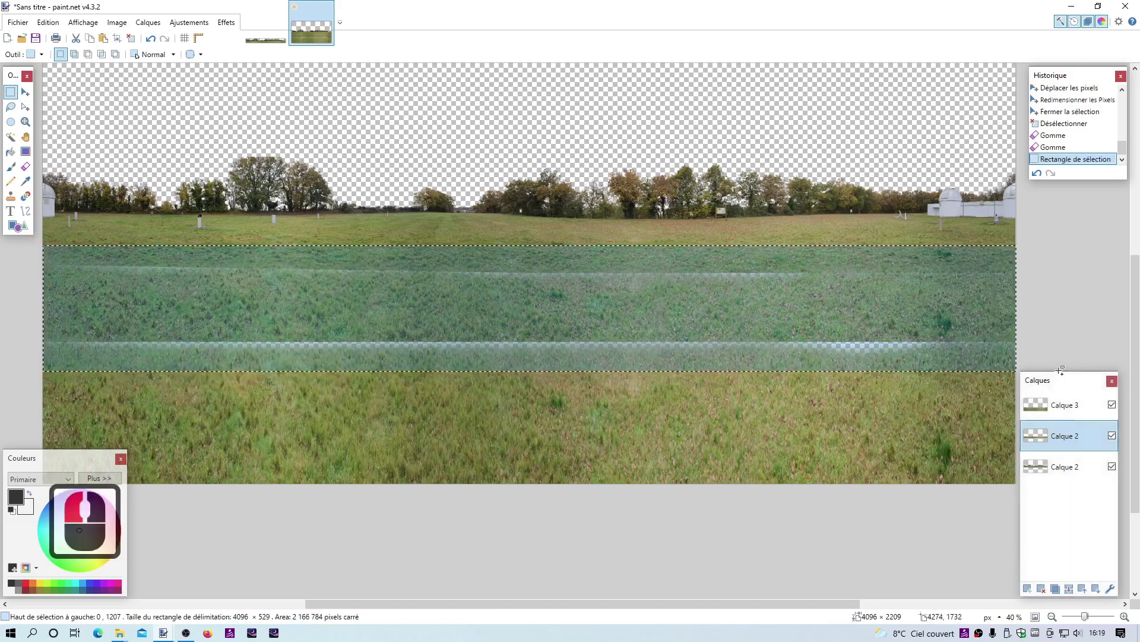
pyautogui.hotkey('ctrl', 'x')
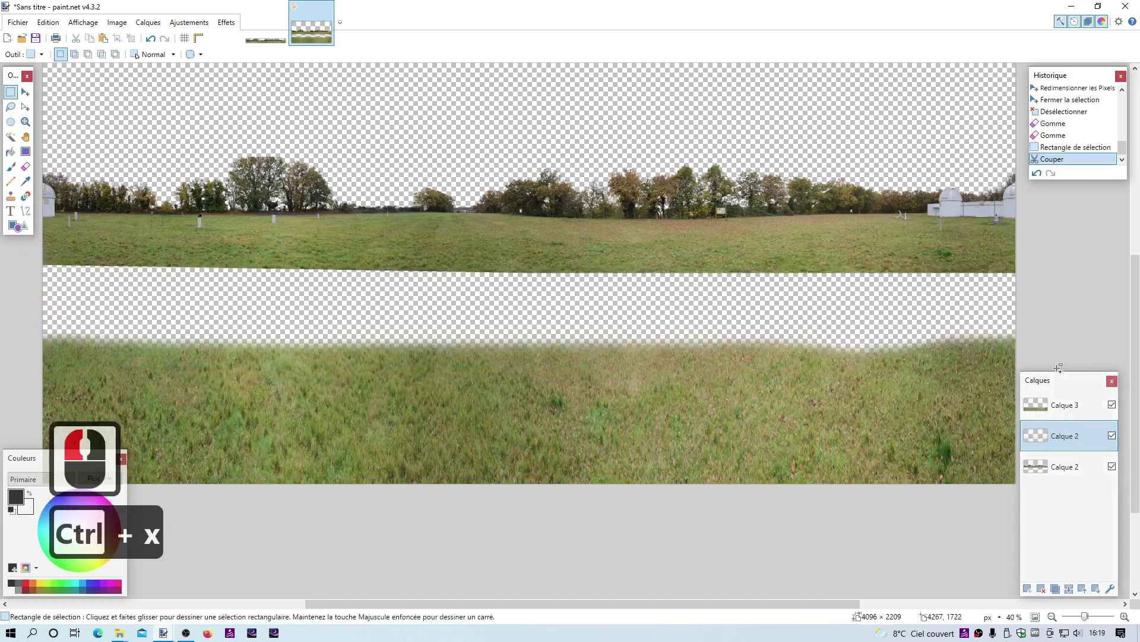
pyautogui.hotkey('ctrl', 'v')
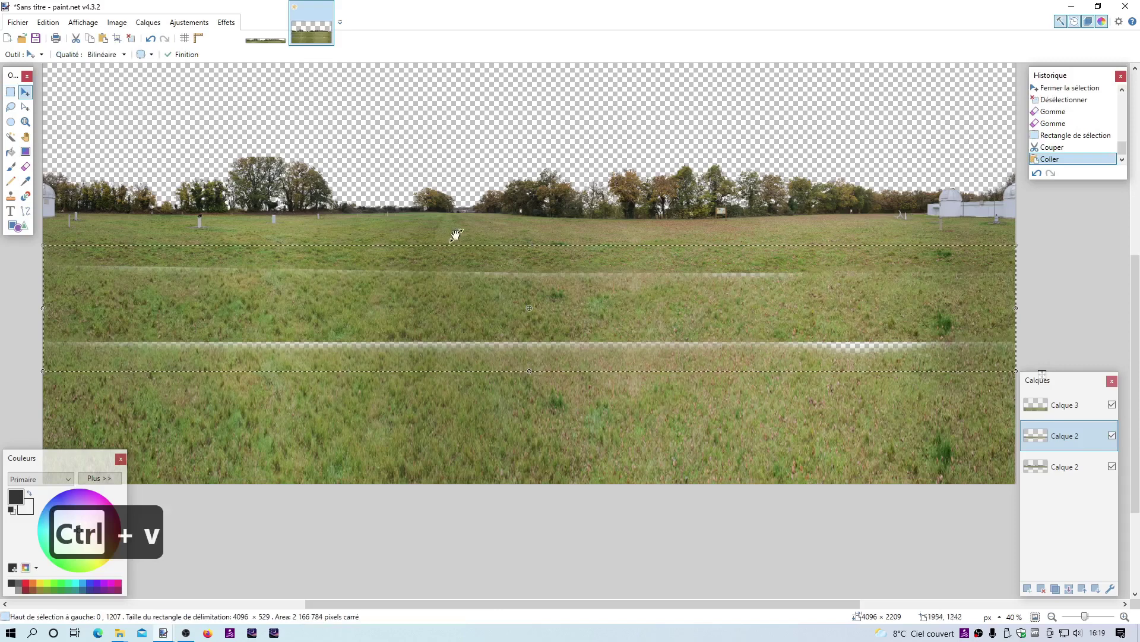
pyautogui.click(530, 247)
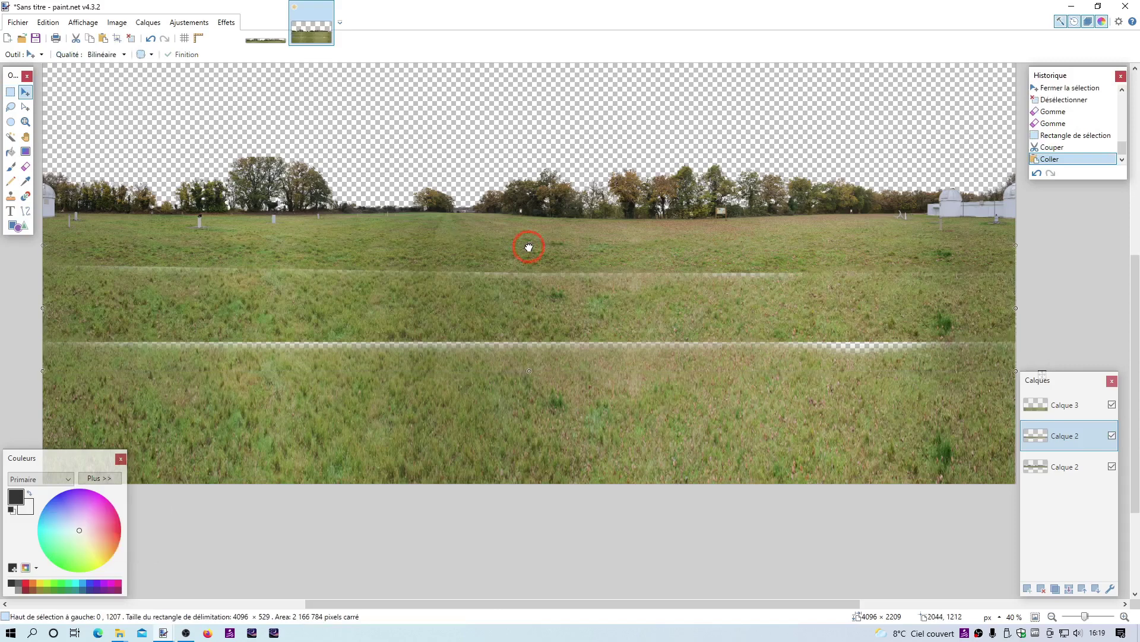
pyautogui.moveTo(530, 247); pyautogui.dragTo(527, 231)
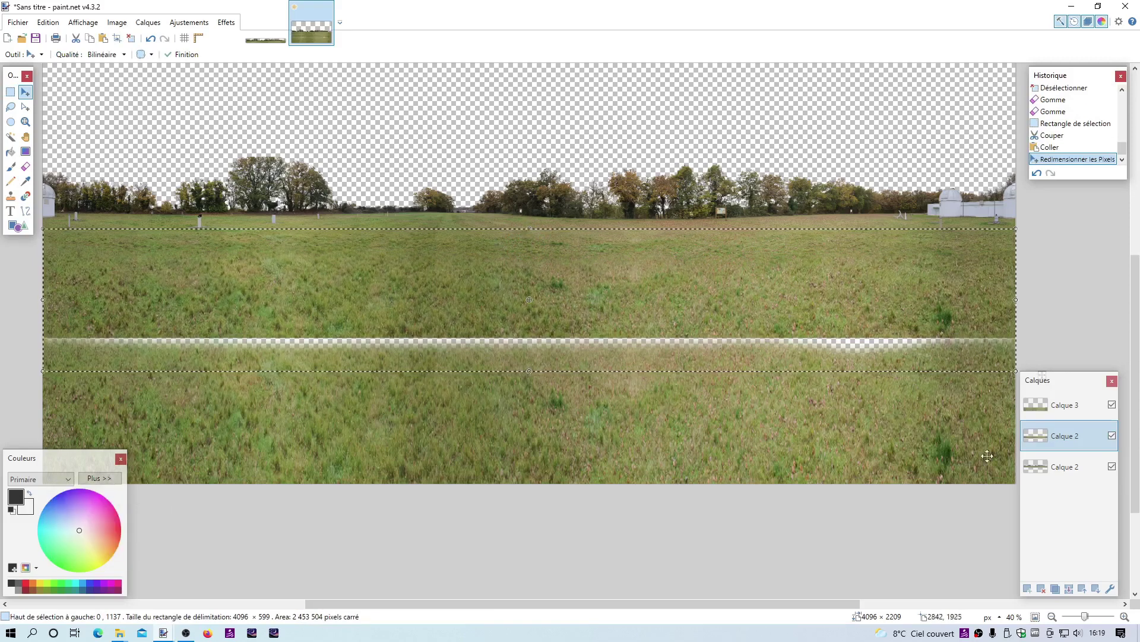
# In Calque 3, cut and repaste the full-width grass area below about y 1530, stretch its upper edge up to about y 1418, and deselect
pyautogui.click(1051, 407)
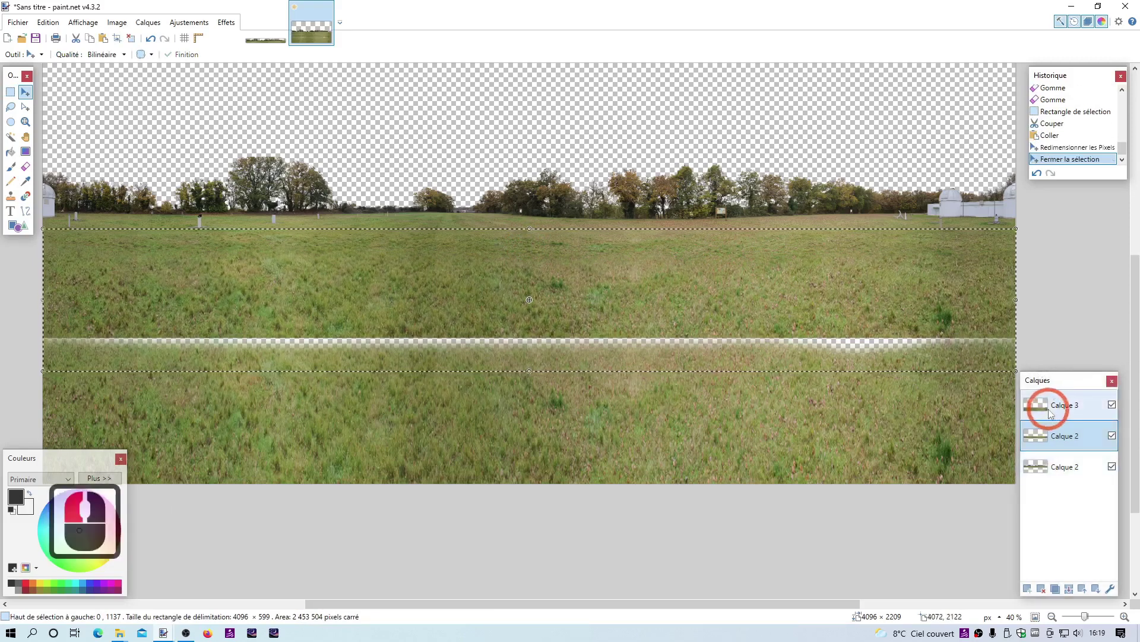
pyautogui.press('Escape')
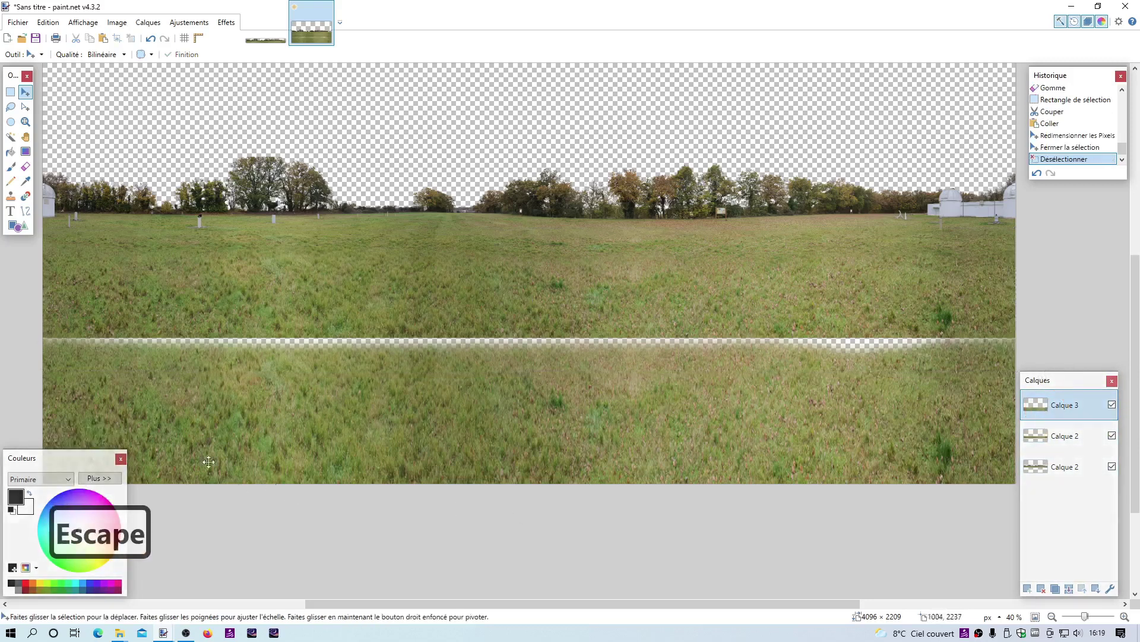
pyautogui.click(10, 92)
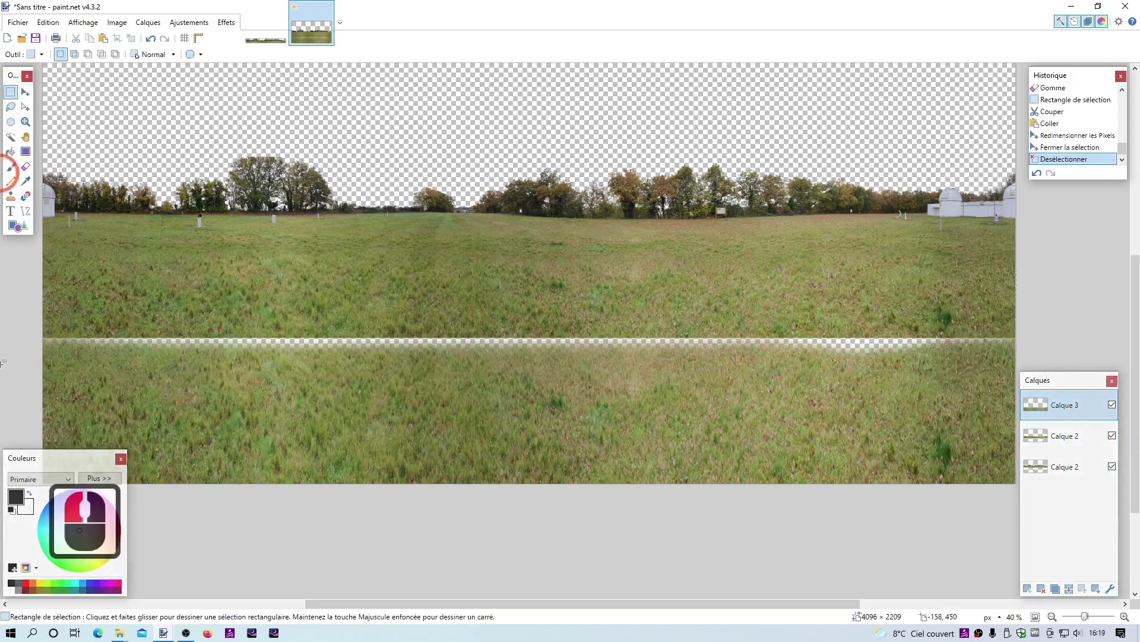
pyautogui.moveTo(31, 322); pyautogui.dragTo(1099, 544)
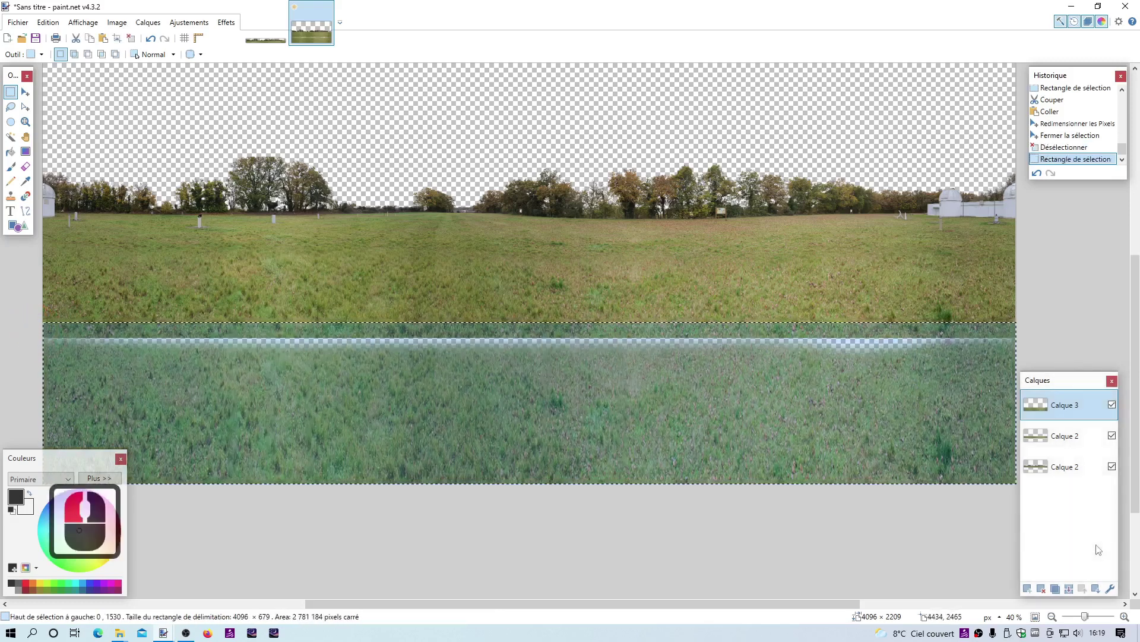
pyautogui.hotkey('ctrl', 'x')
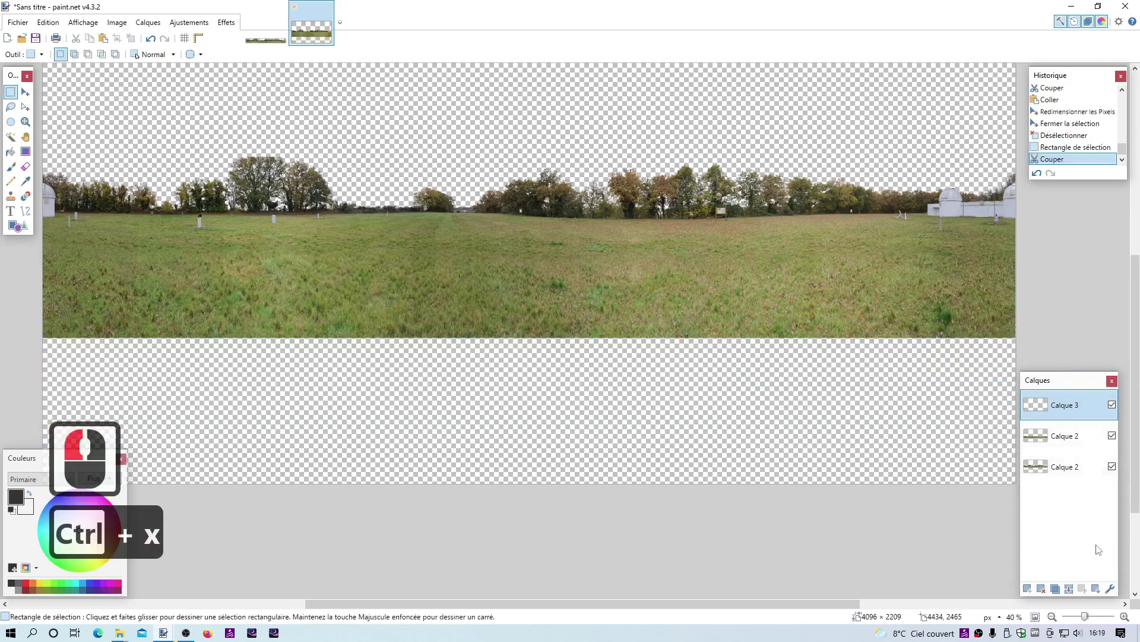
pyautogui.hotkey('ctrl', 'v')
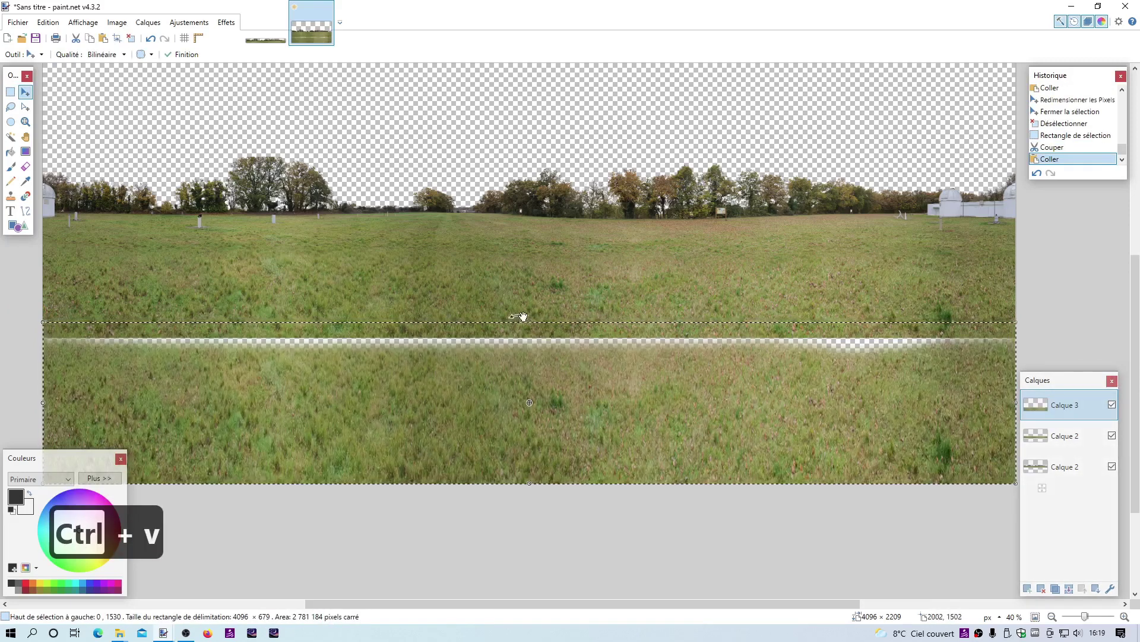
pyautogui.moveTo(529, 322); pyautogui.dragTo(529, 295)
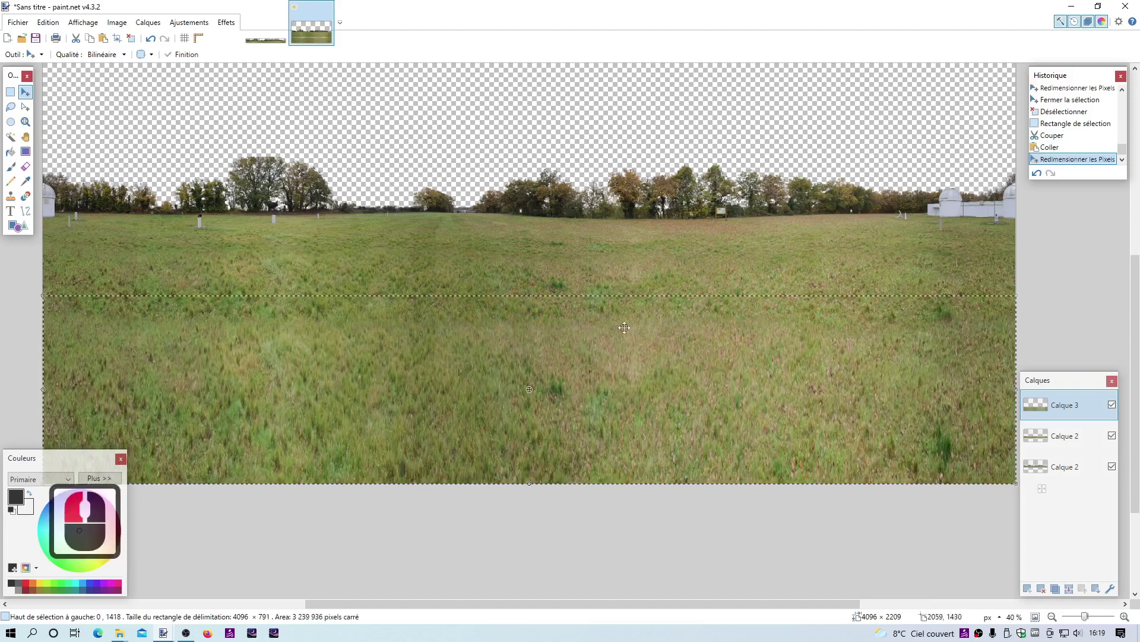
pyautogui.press('Escape')
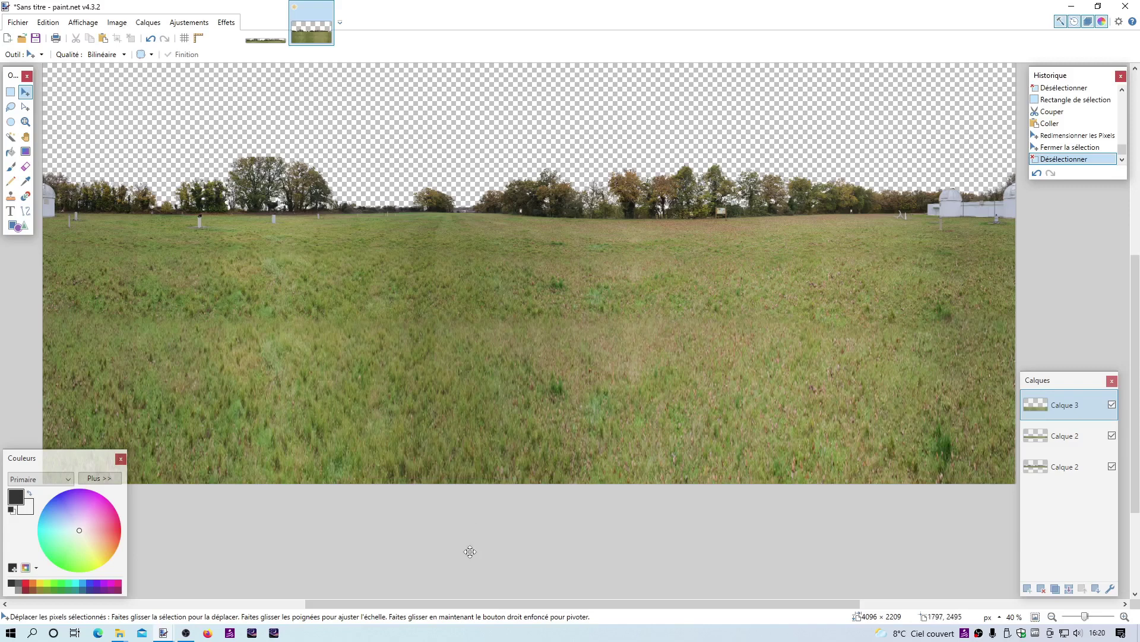
# Save the layered project to the Desktop in paint.net format, replacing the existing travailPano.pdn
pyautogui.click(16, 23)
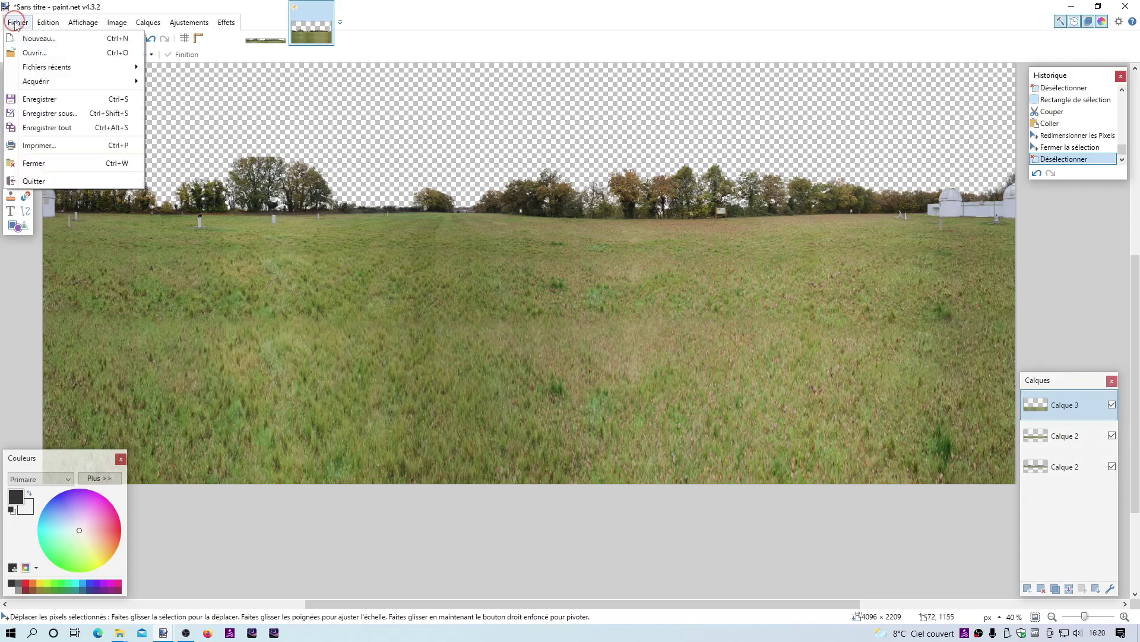
pyautogui.click(36, 98)
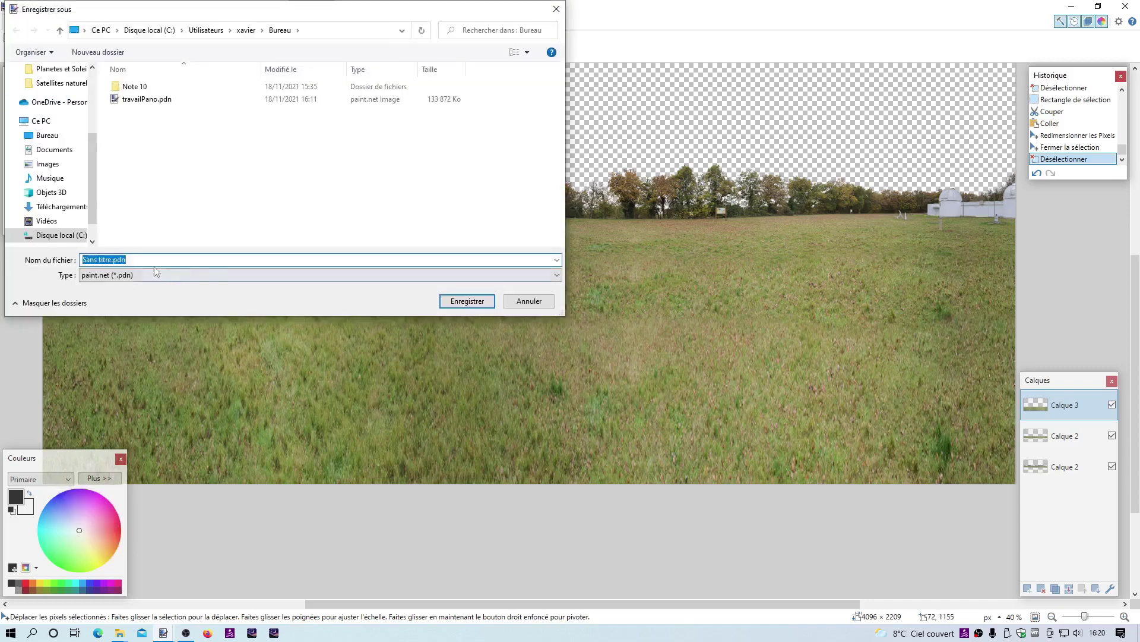
pyautogui.click(142, 99)
pyautogui.click(467, 301)
pyautogui.click(467, 301)
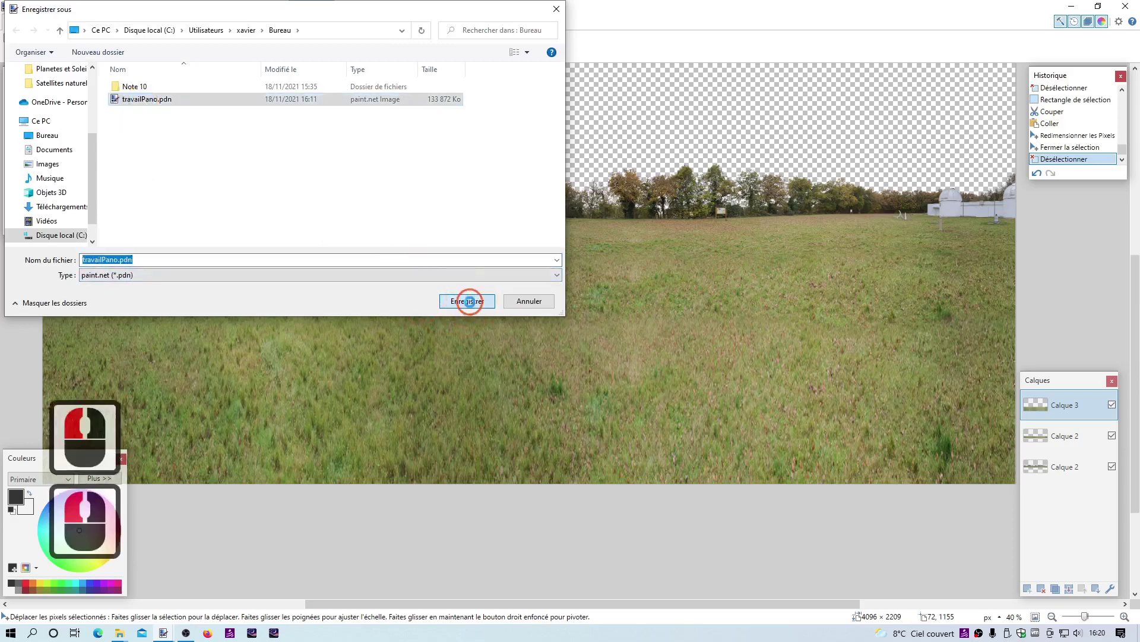
pyautogui.click(591, 318)
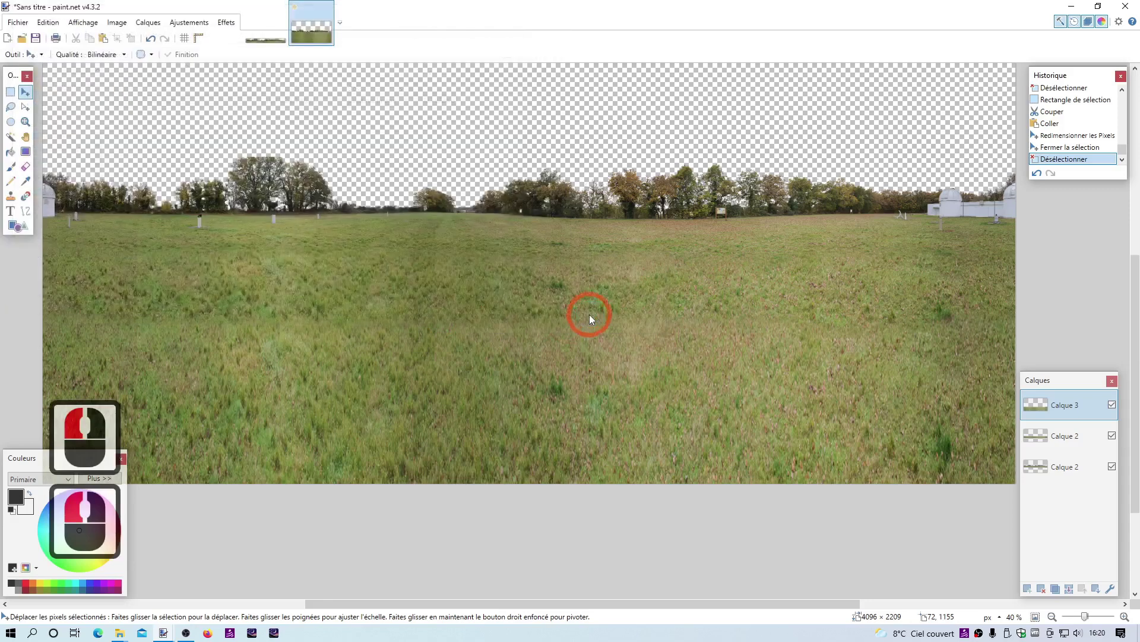
# Save a copy of the image to the Desktop as a PNG file named PanoLigoret
pyautogui.click(18, 22)
pyautogui.click(34, 114)
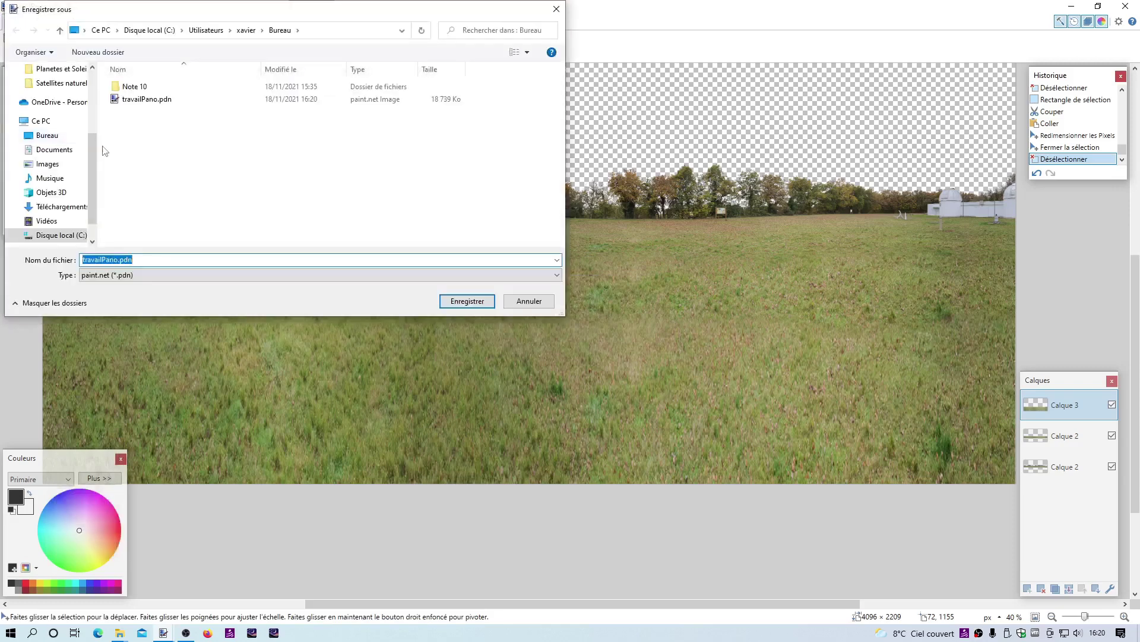
pyautogui.click(143, 276)
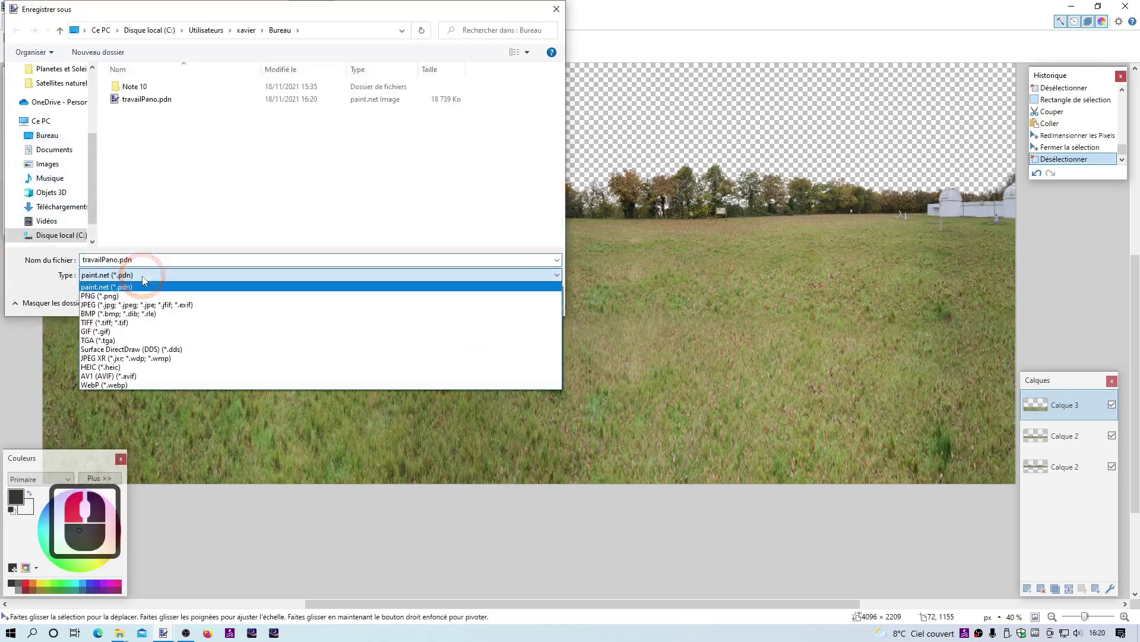
pyautogui.click(116, 296)
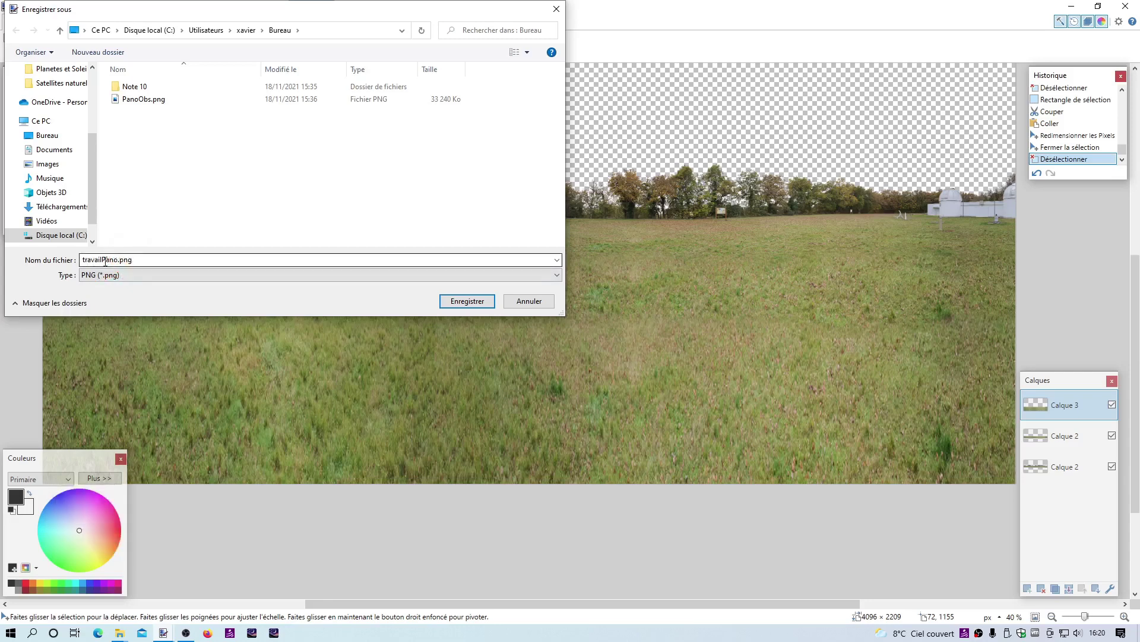
pyautogui.moveTo(83, 259); pyautogui.dragTo(122, 260)
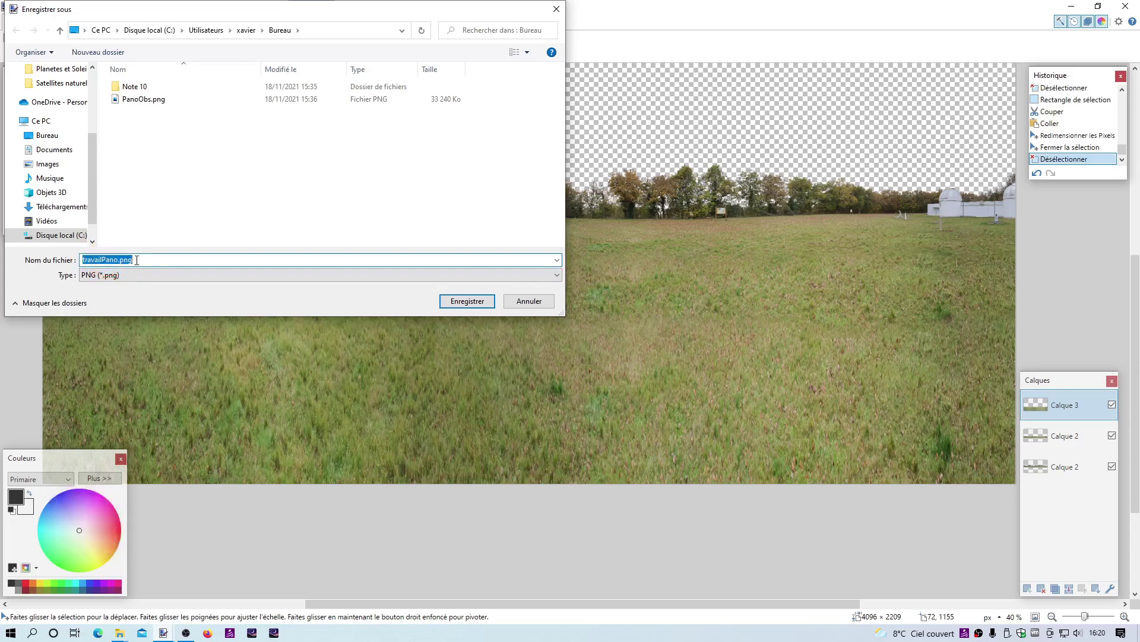
pyautogui.write('PanoL')
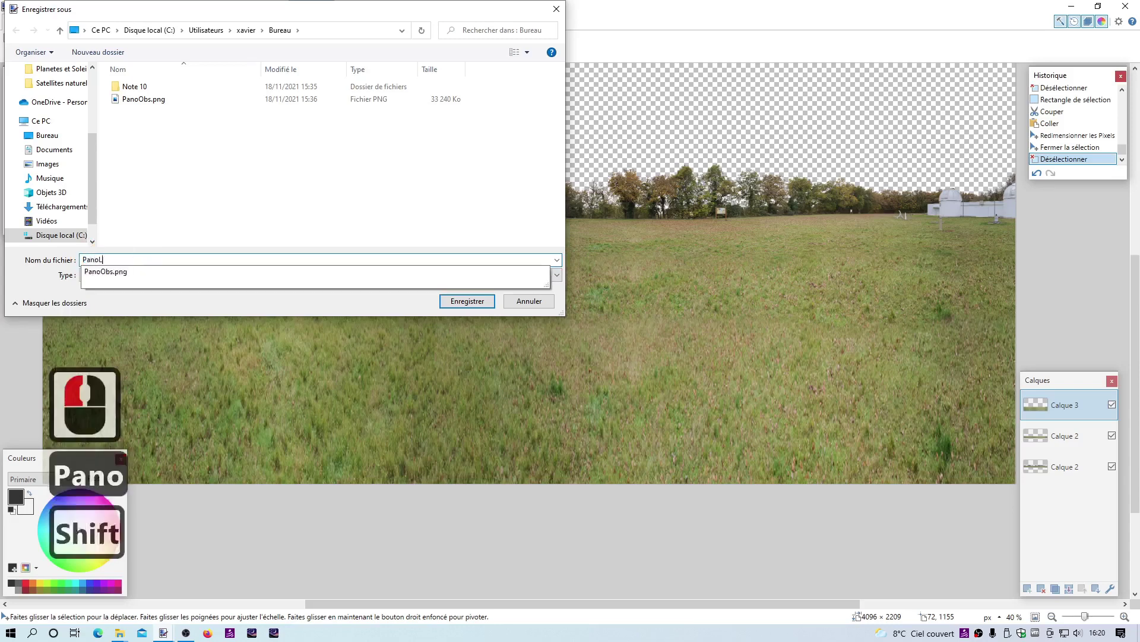
pyautogui.write('igoret')
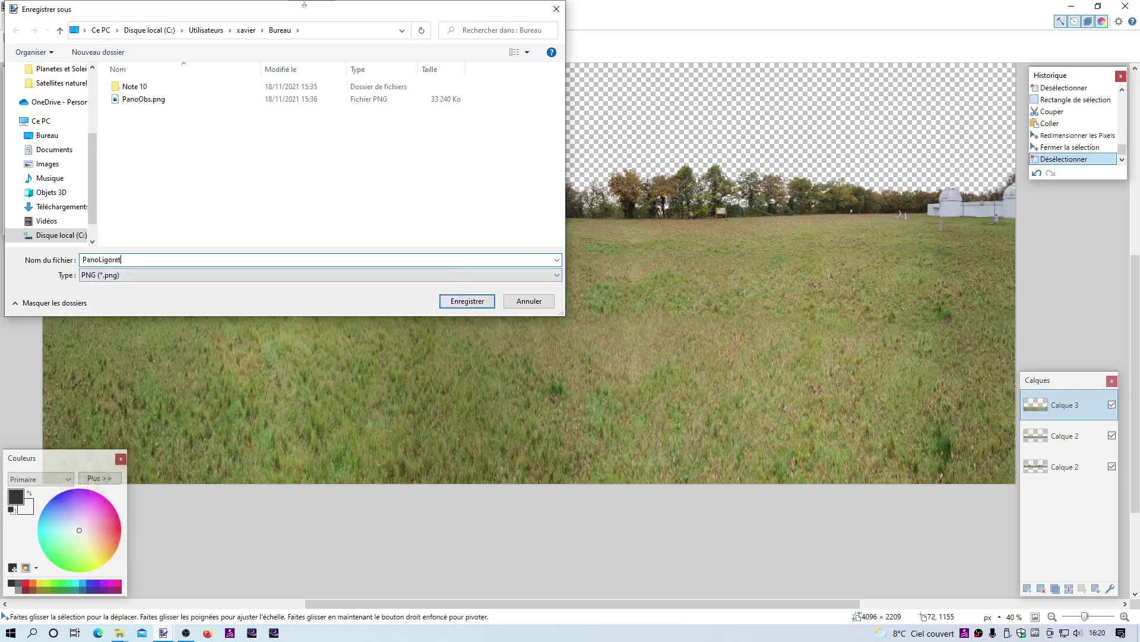
pyautogui.click(456, 300)
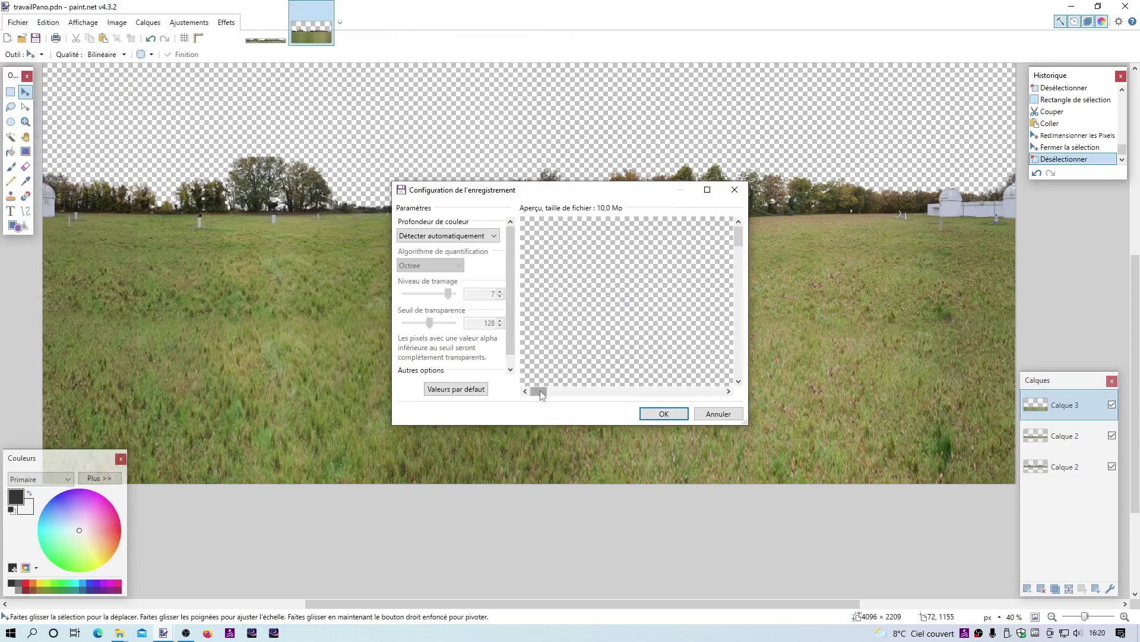
# Inspect the trees in the PNG save preview and accept the settings with automatic colour depth detection
pyautogui.moveTo(541, 394); pyautogui.dragTo(582, 391)
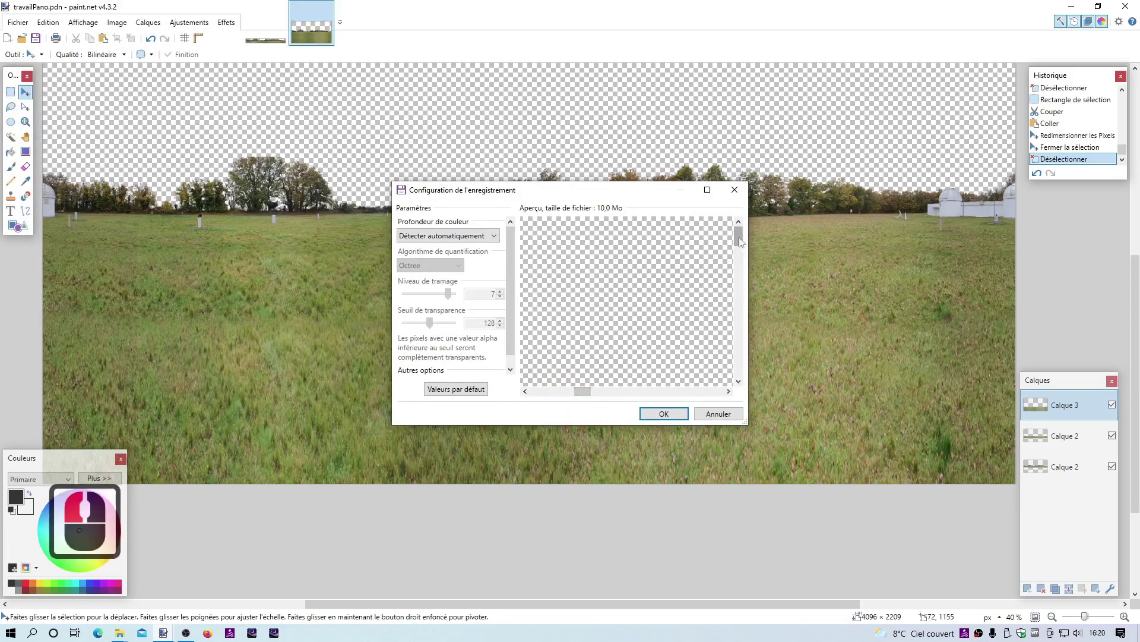
pyautogui.moveTo(740, 238); pyautogui.dragTo(739, 288)
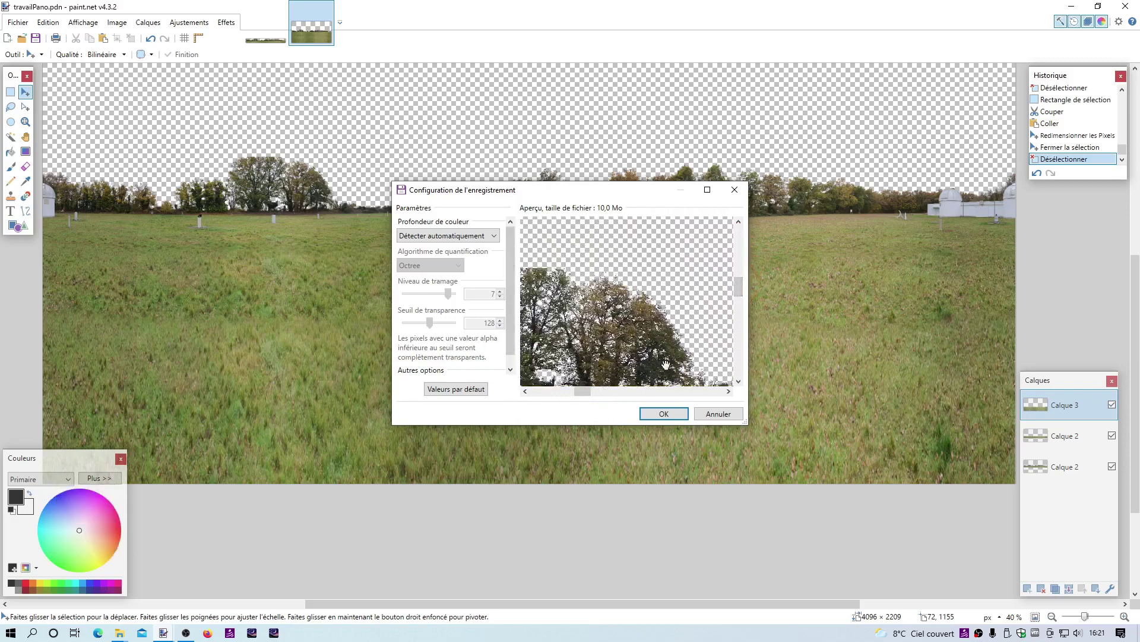
pyautogui.click(666, 414)
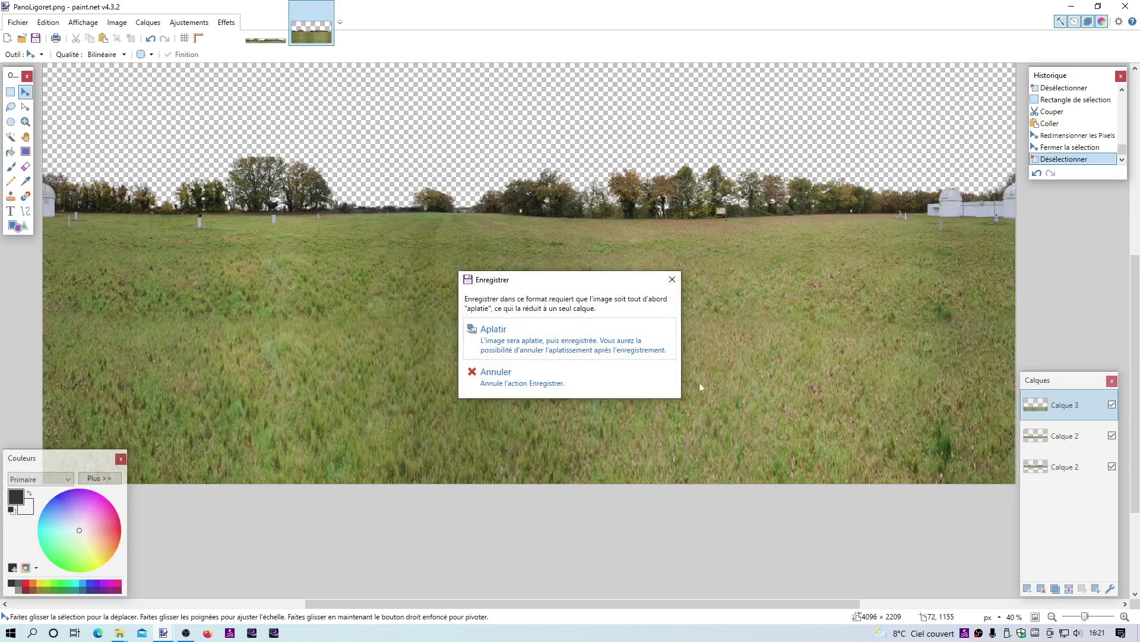
# Flatten the layered image to finish saving PanoLigoret.png, and close the image editor
pyautogui.click(579, 344)
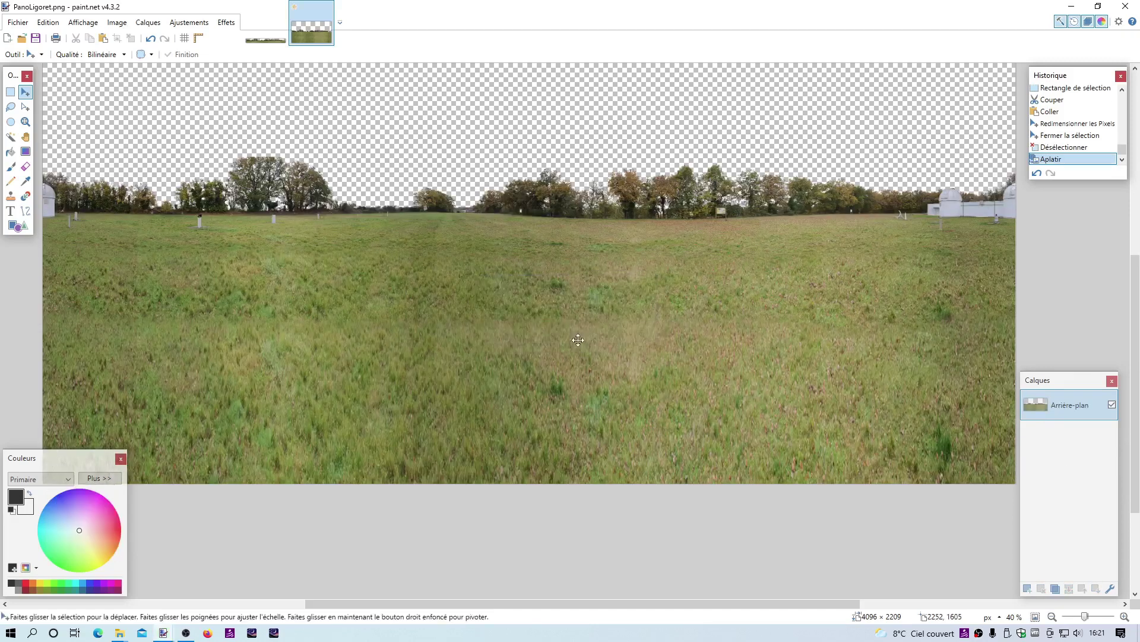
pyautogui.click(1125, 8)
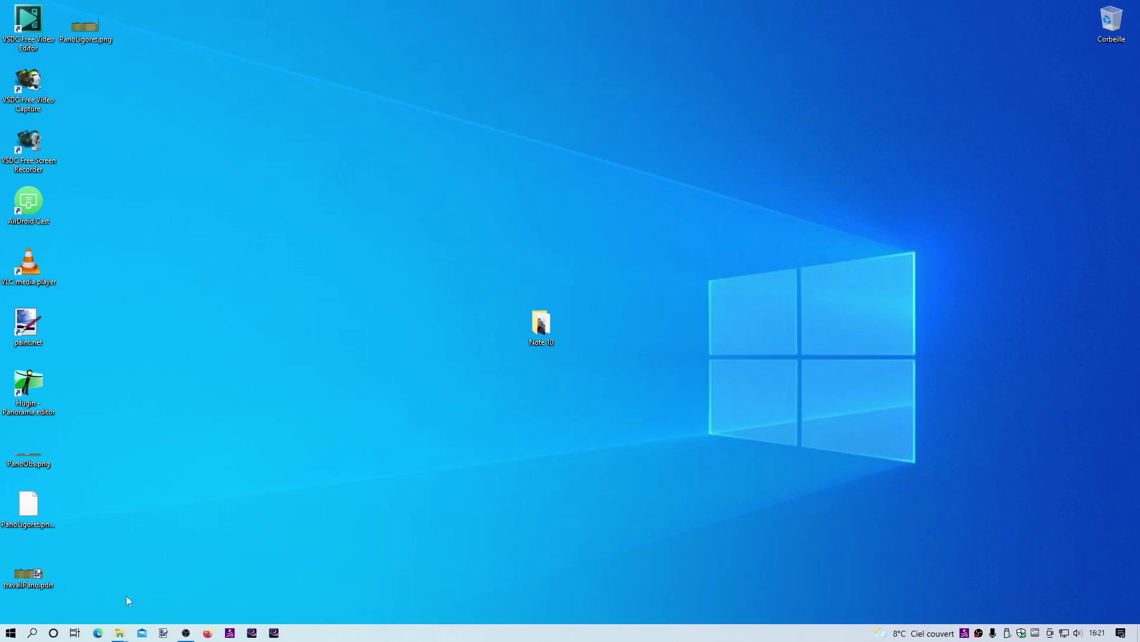
pyautogui.click(220, 447)
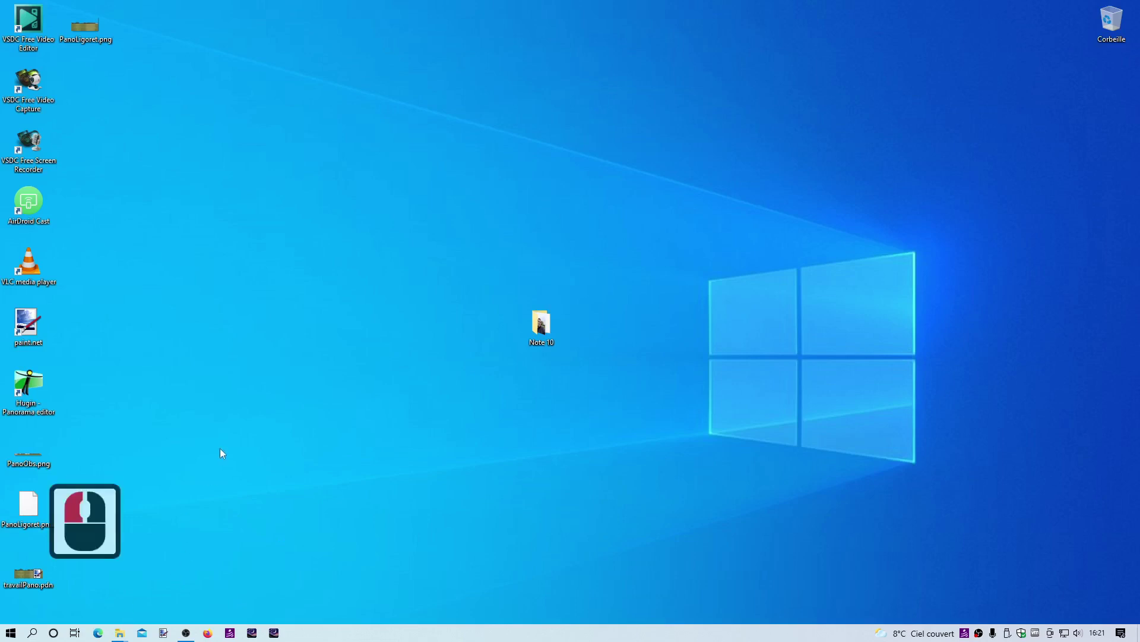
# Open the existing Ligoret landscape folder under AppData, Roaming, Stellarium, landscapes in the file explorer
pyautogui.press('super+r')
pyautogui.click(101, 598)
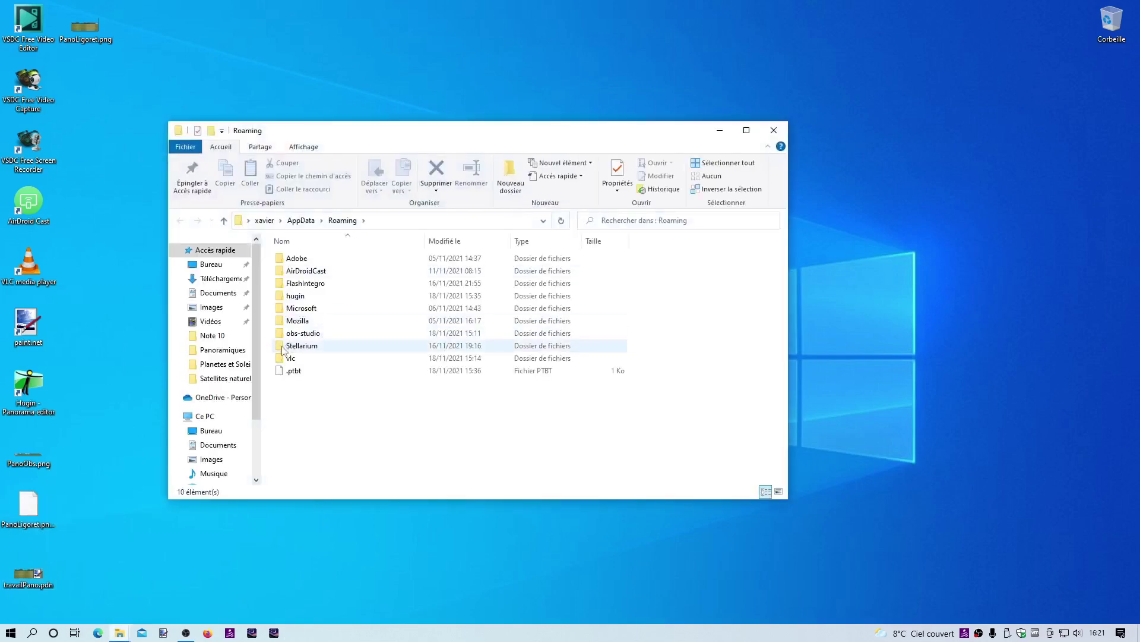
pyautogui.doubleClick(283, 347)
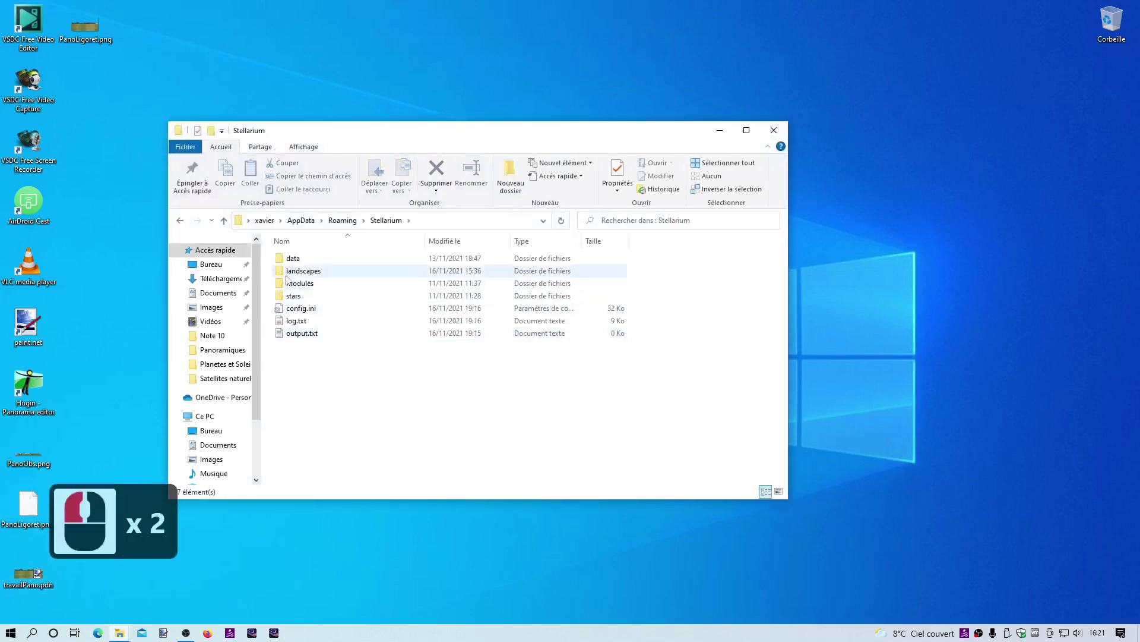
pyautogui.doubleClick(280, 272)
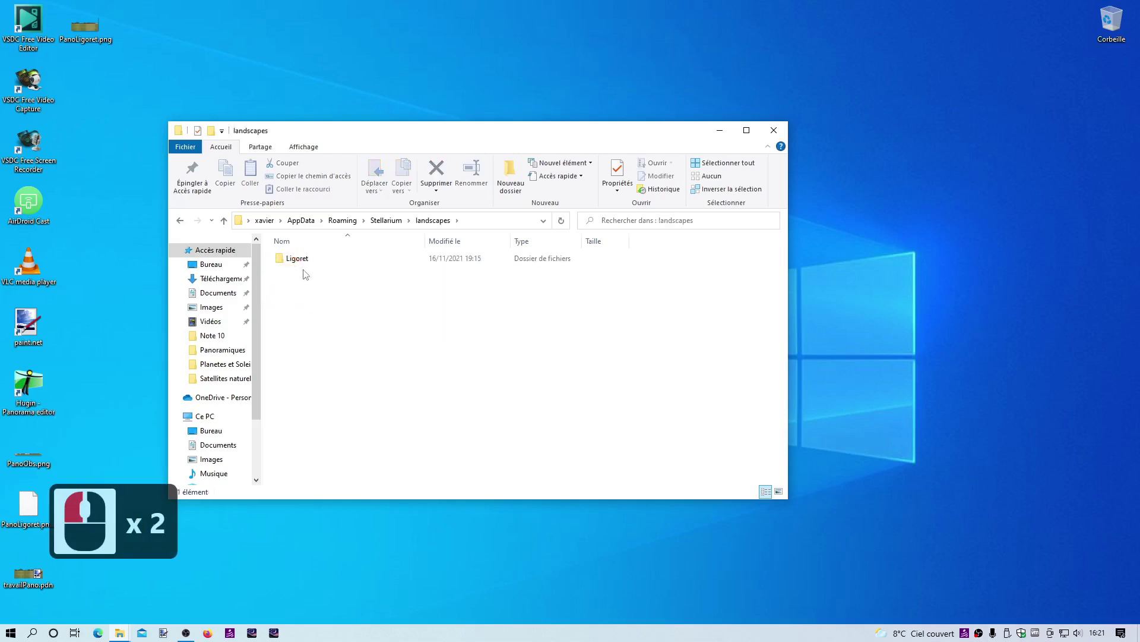
pyautogui.doubleClick(282, 262)
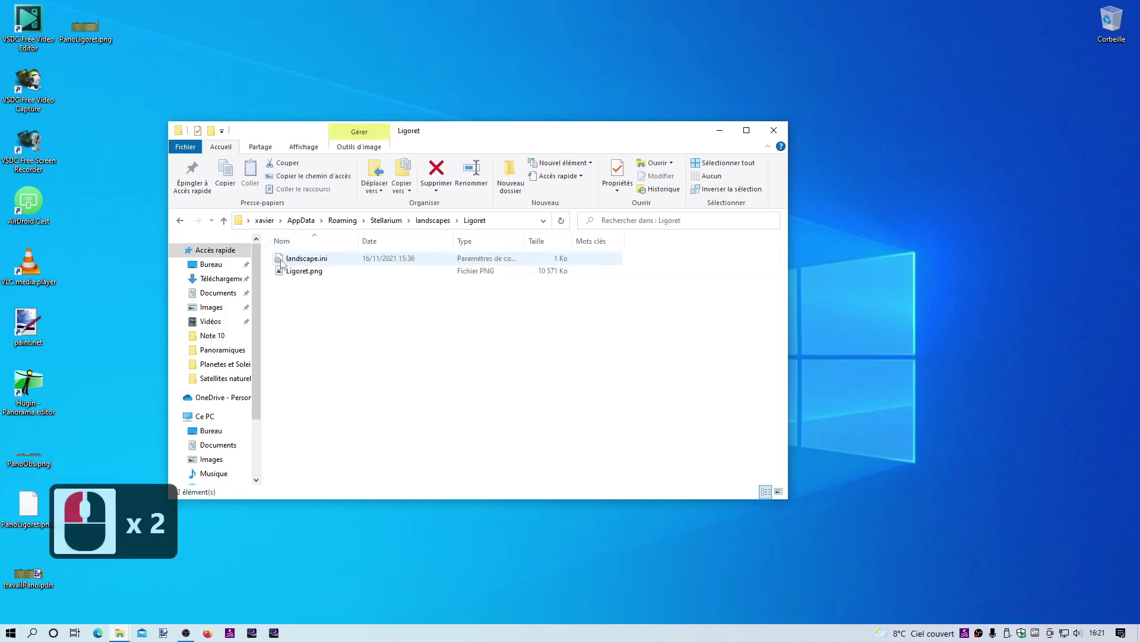
# Copy landscape.ini from the Ligoret folder to the Desktop, placing the copy near PanoLigoret.png
pyautogui.rightClick(281, 262)
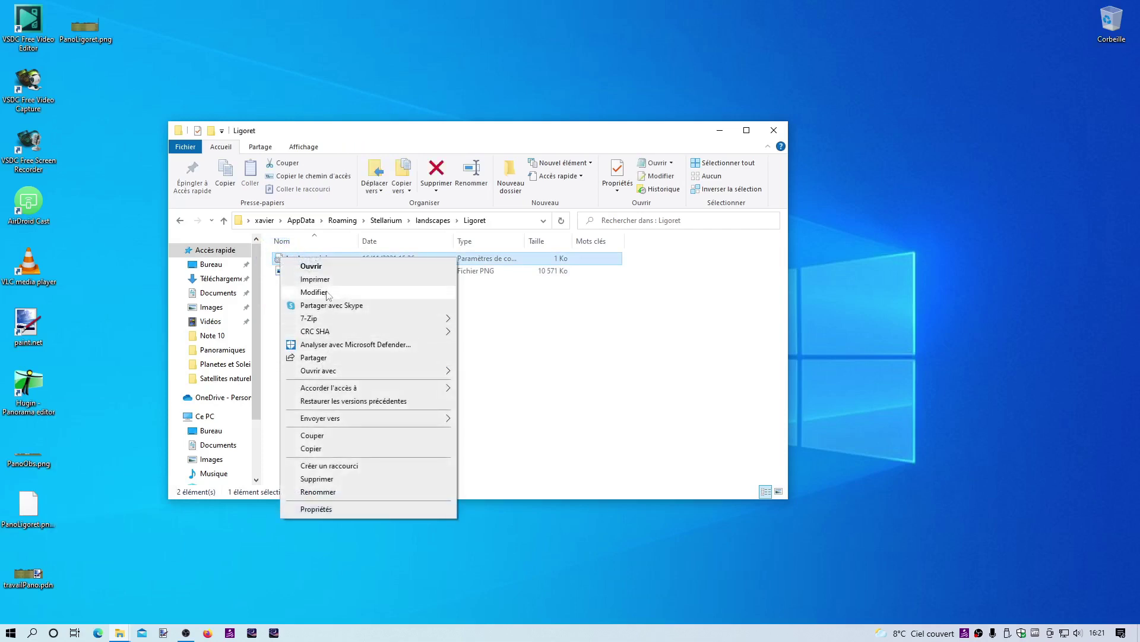
pyautogui.click(314, 448)
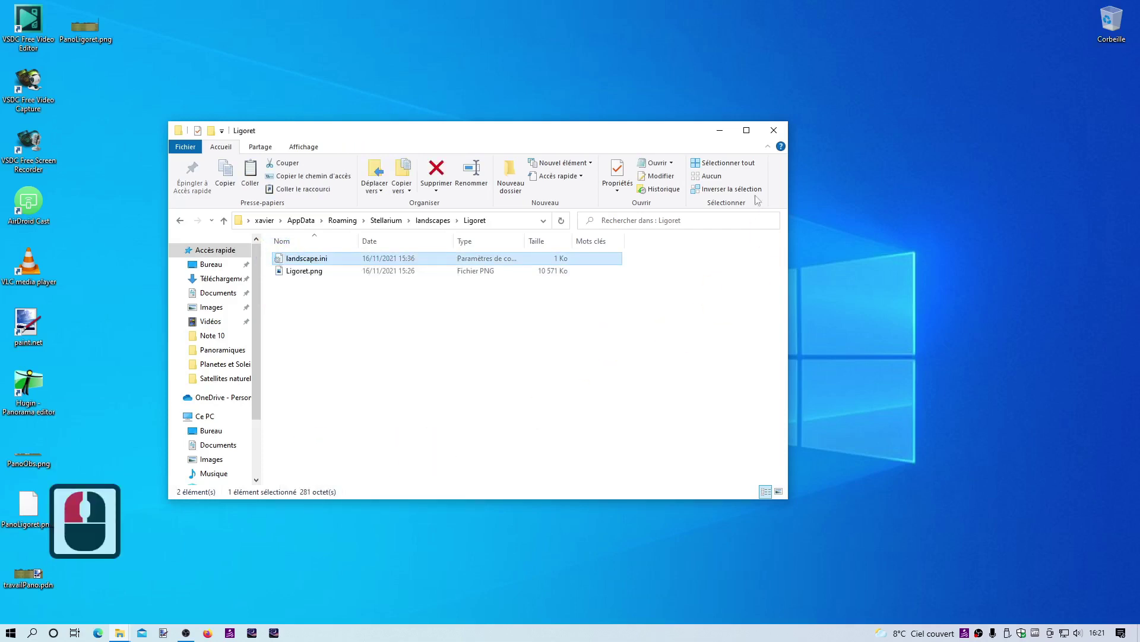
pyautogui.click(775, 132)
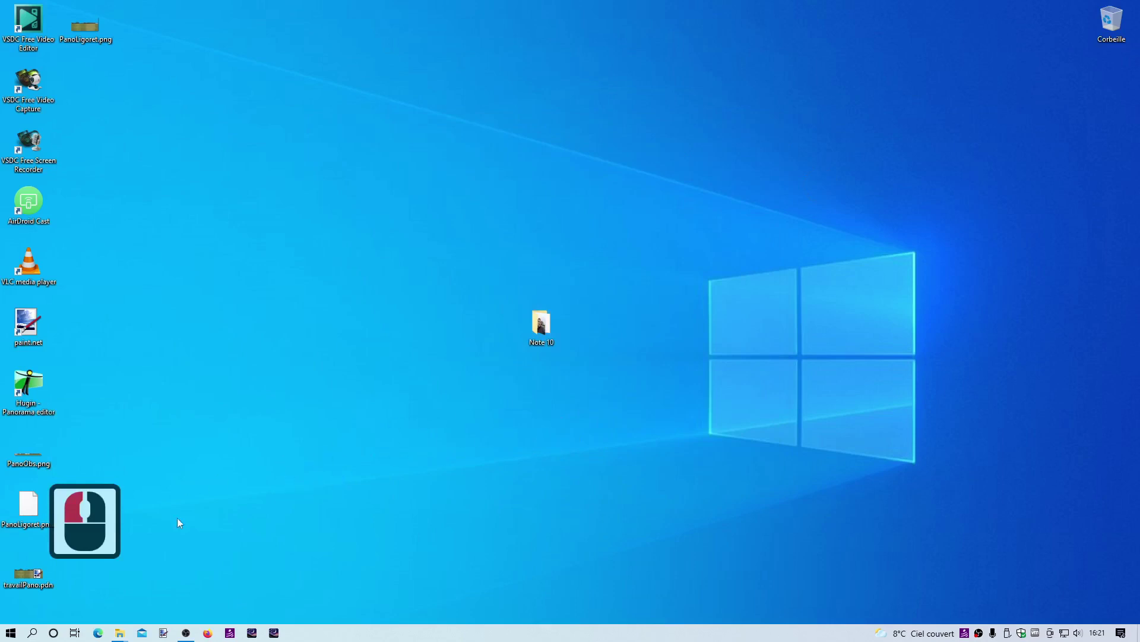
pyautogui.rightClick(207, 508)
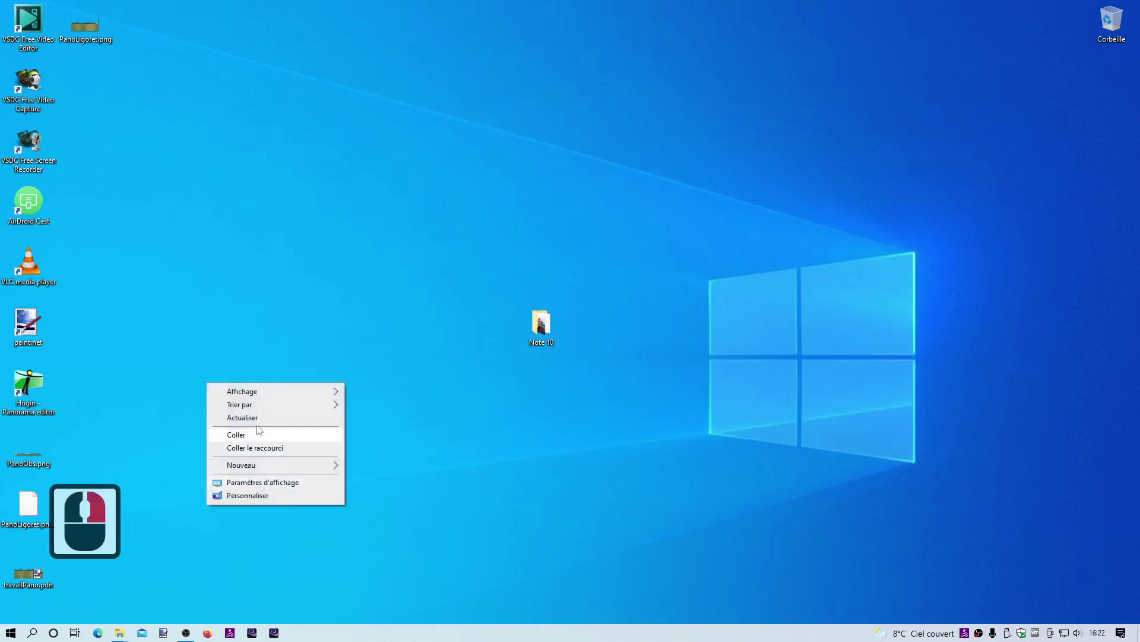
pyautogui.click(252, 436)
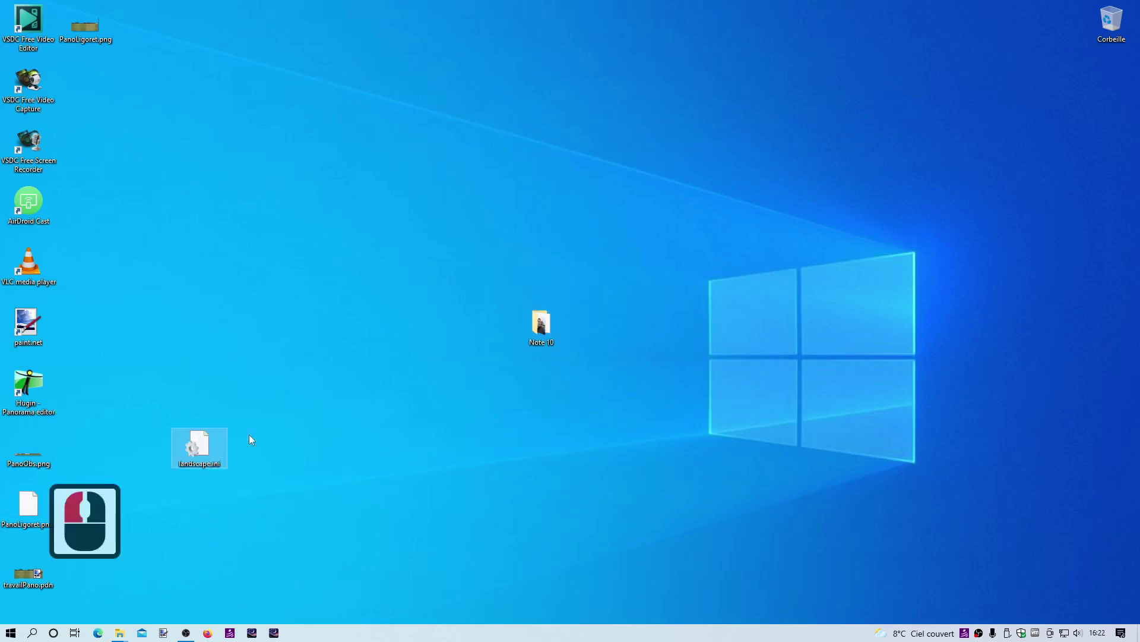
pyautogui.moveTo(211, 431); pyautogui.dragTo(173, 62)
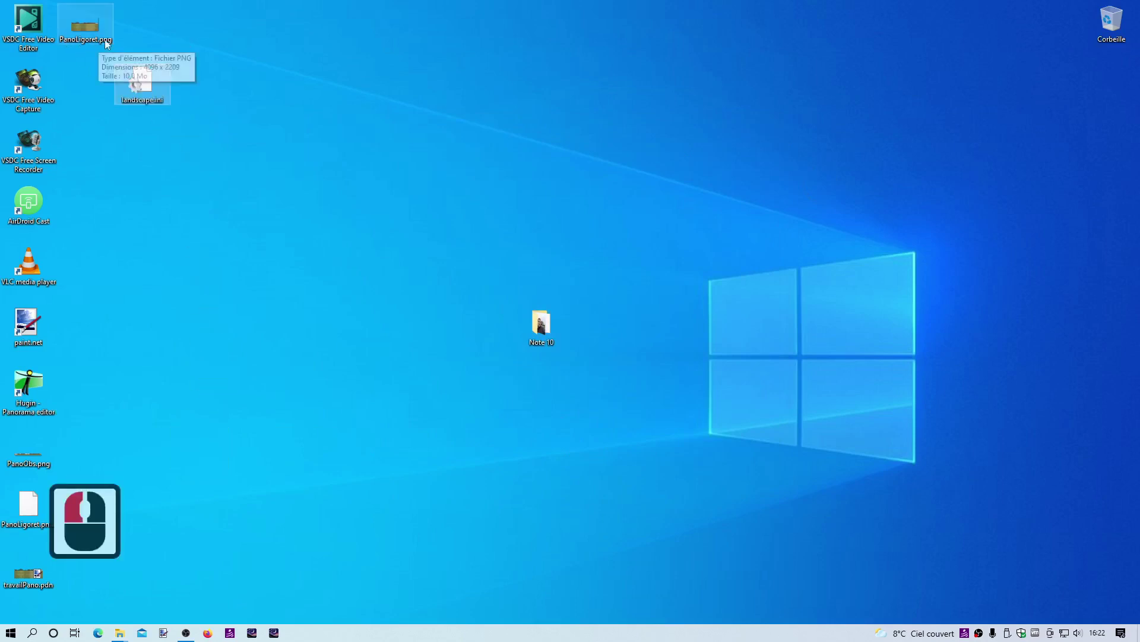
# Copy the base name PanoLigoret from the PNG file on the Desktop without renaming the file
pyautogui.click(79, 38)
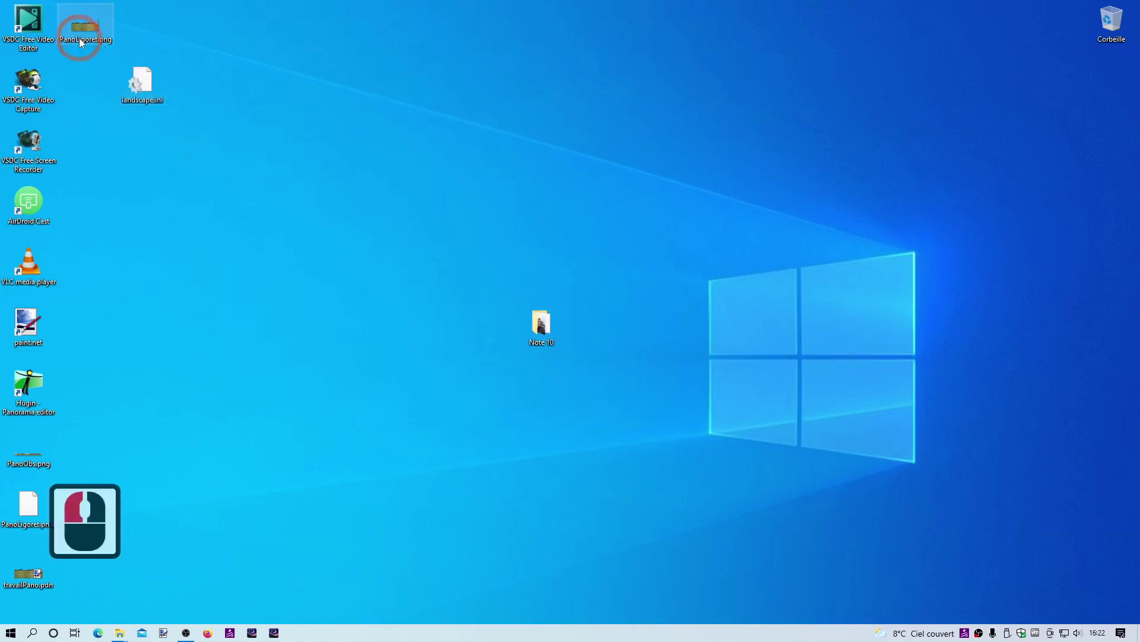
pyautogui.click(83, 38)
pyautogui.hotkey('ctrl', 'c')
pyautogui.rightClick(92, 47)
pyautogui.click(104, 95)
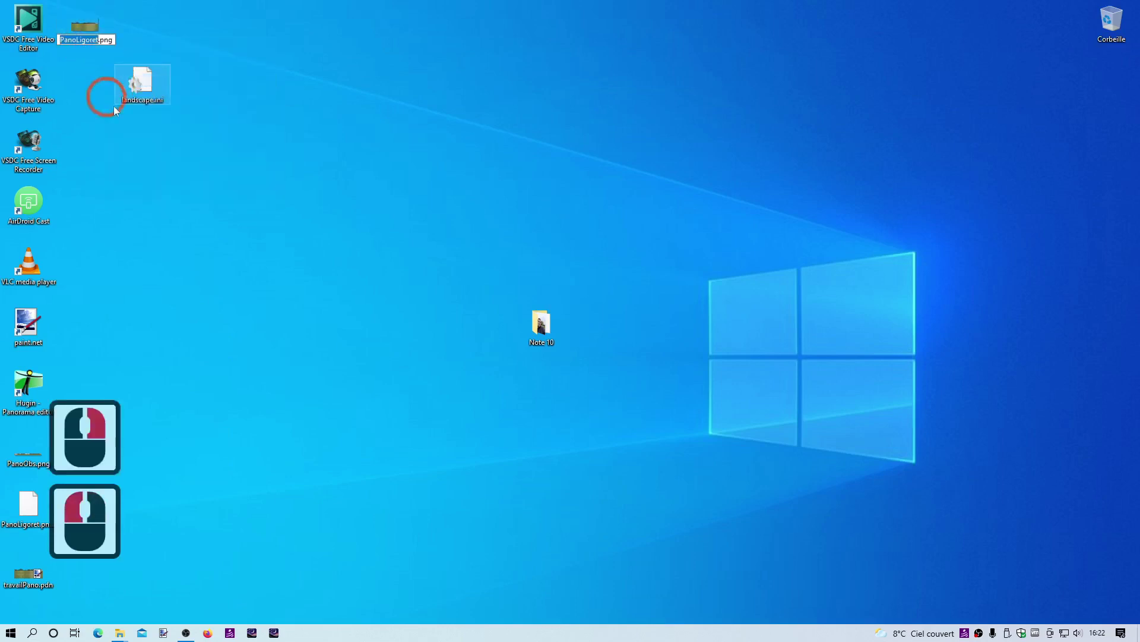
pyautogui.click(189, 91)
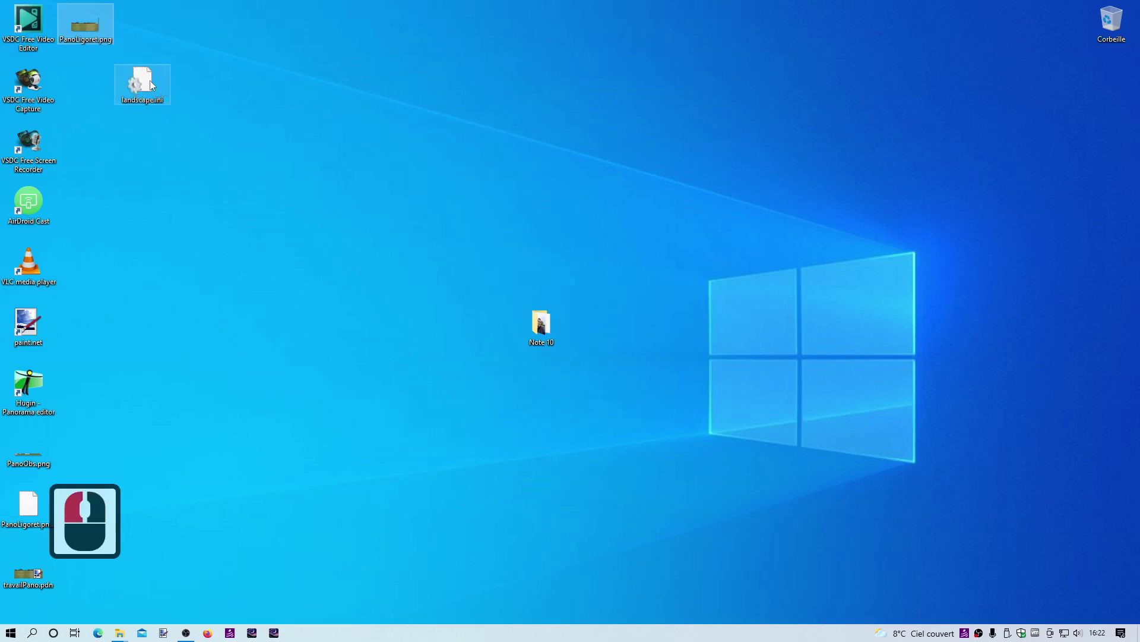
# In the Desktop copy of landscape.ini, set the landscape name to PanoLigoret and maptex to PanoLigoret.png
pyautogui.doubleClick(150, 85)
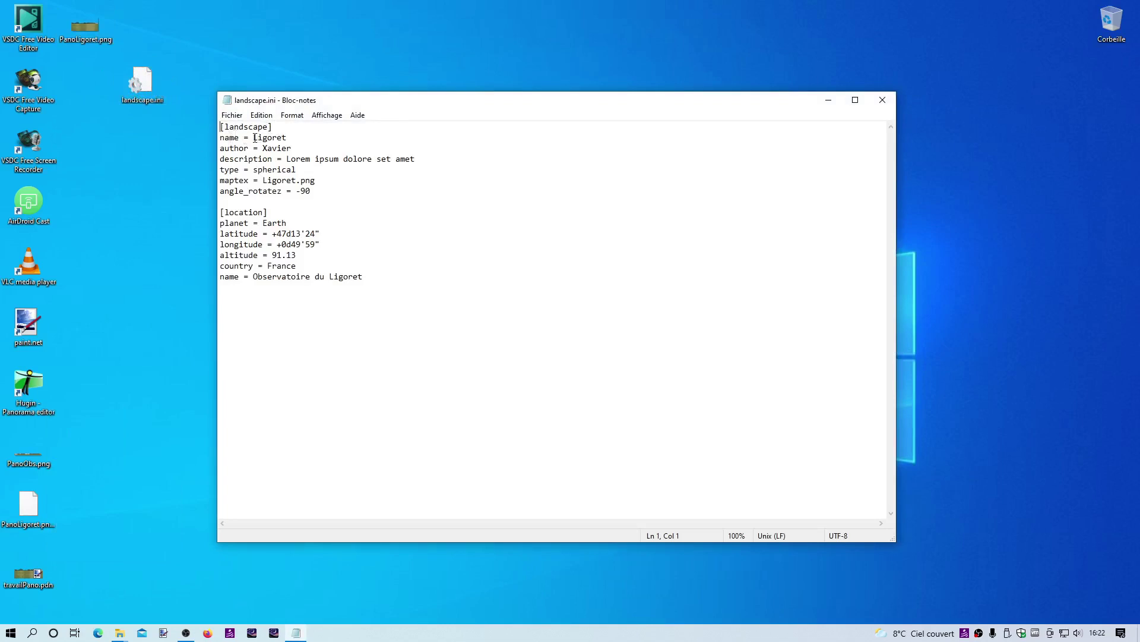
pyautogui.moveTo(254, 138); pyautogui.dragTo(295, 139)
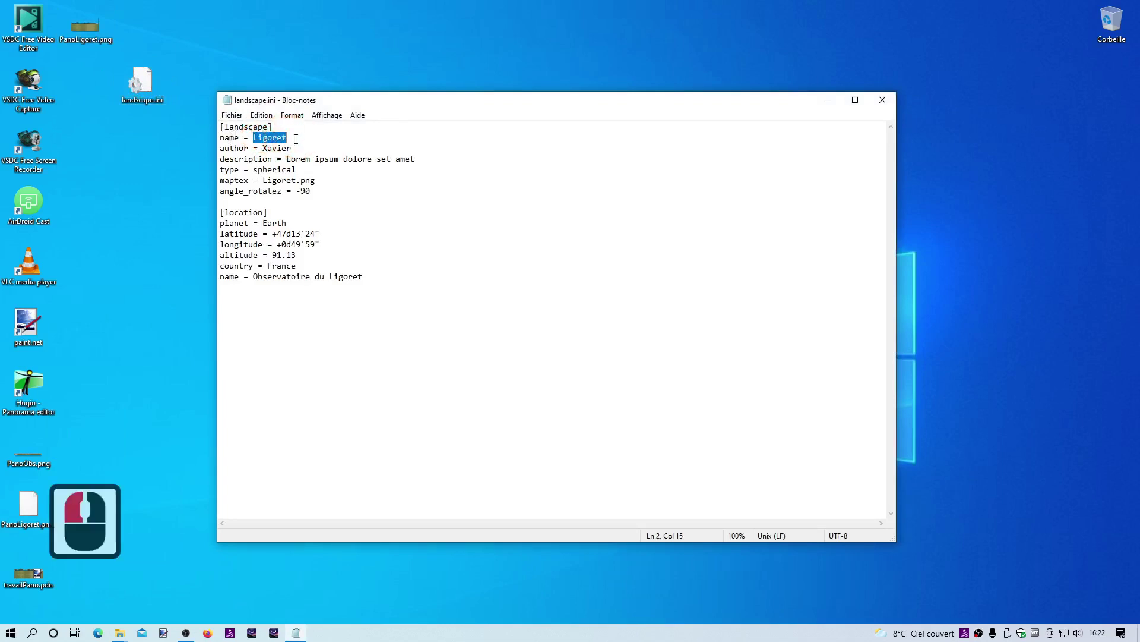
pyautogui.hotkey('ctrl', 'v')
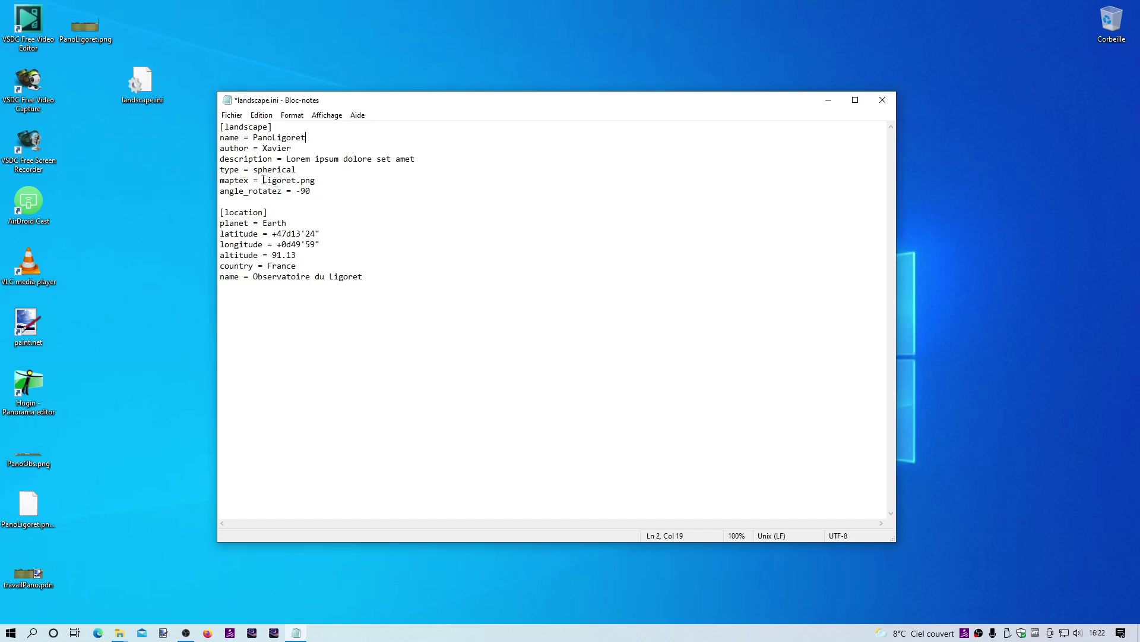
pyautogui.moveTo(263, 181); pyautogui.dragTo(295, 182)
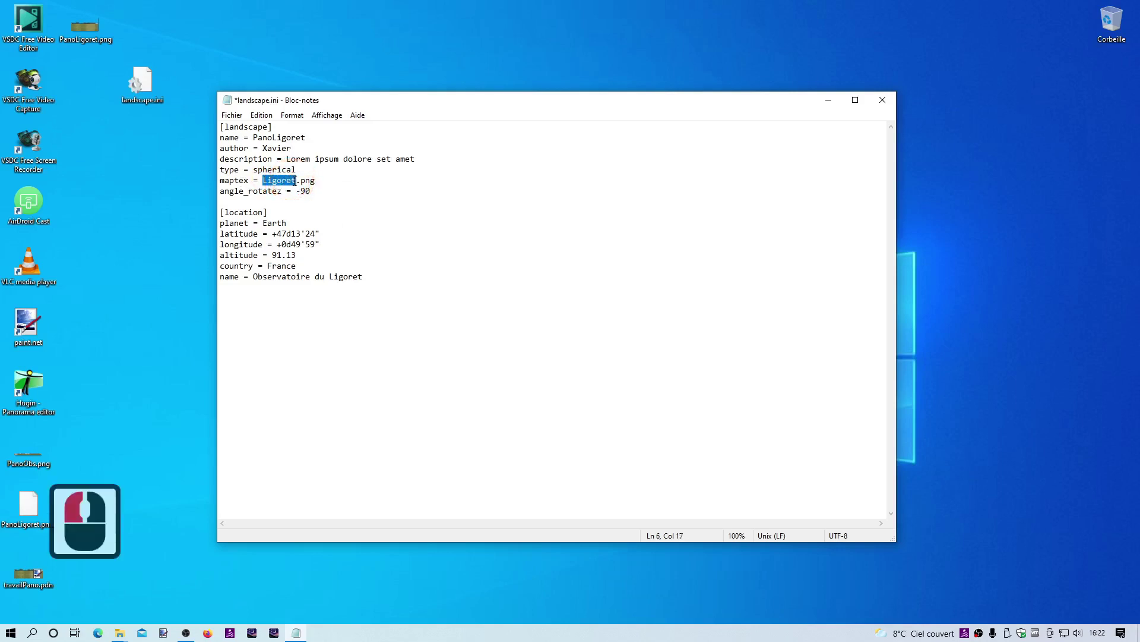
pyautogui.hotkey('ctrl', 'v')
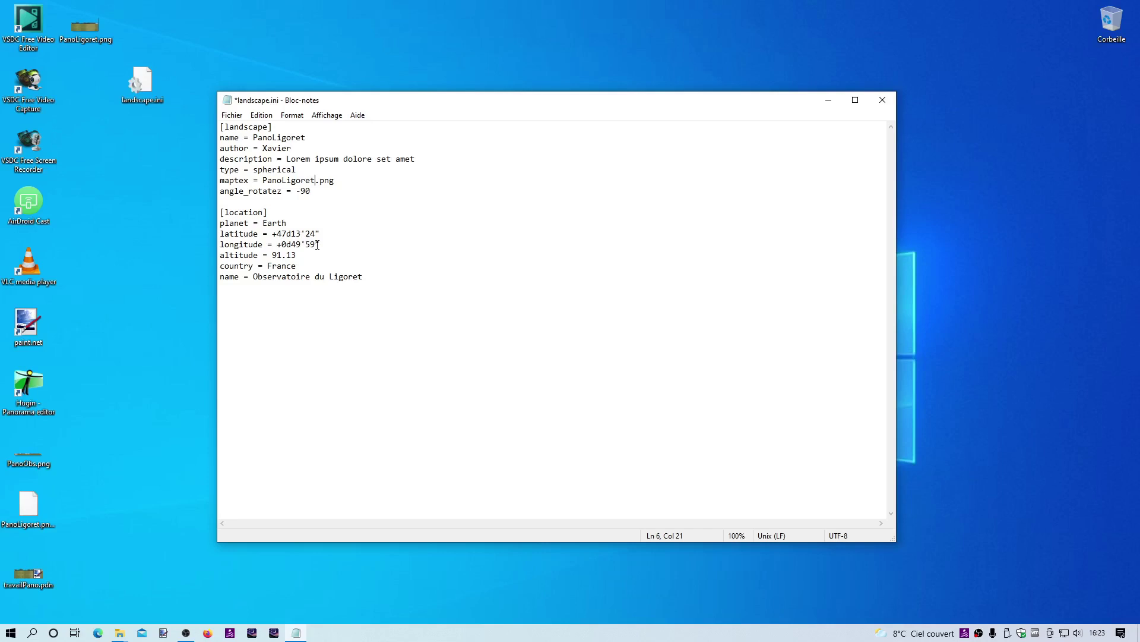
# Switch to Firefox, search the web for geoportail, open the Géoportail site and dismiss its maintenance notice
pyautogui.click(208, 634)
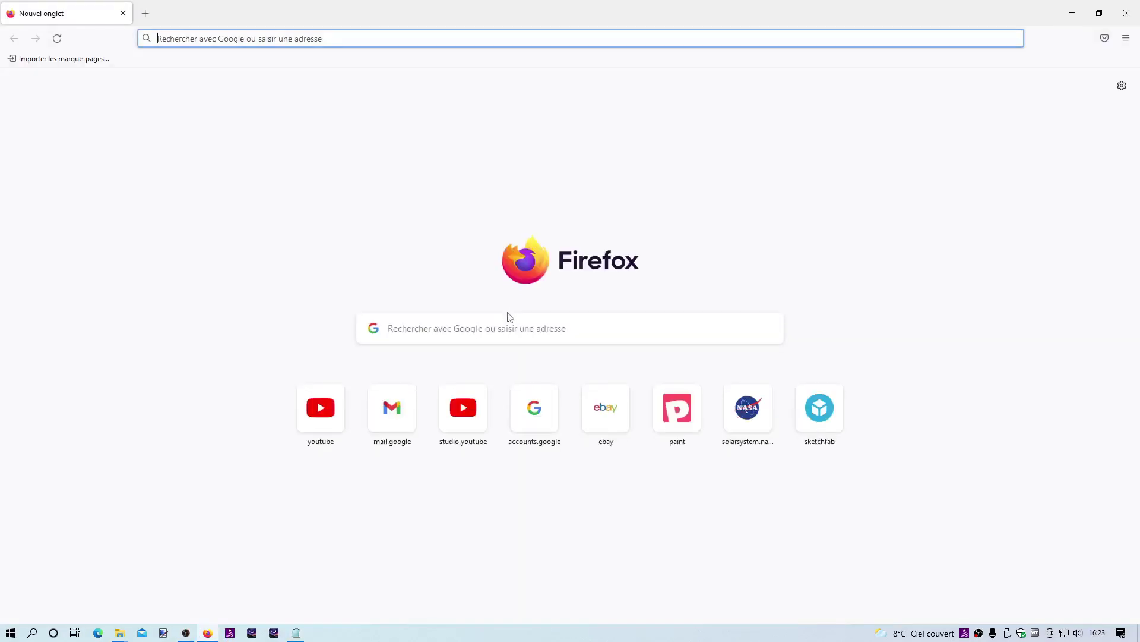
pyautogui.click(507, 331)
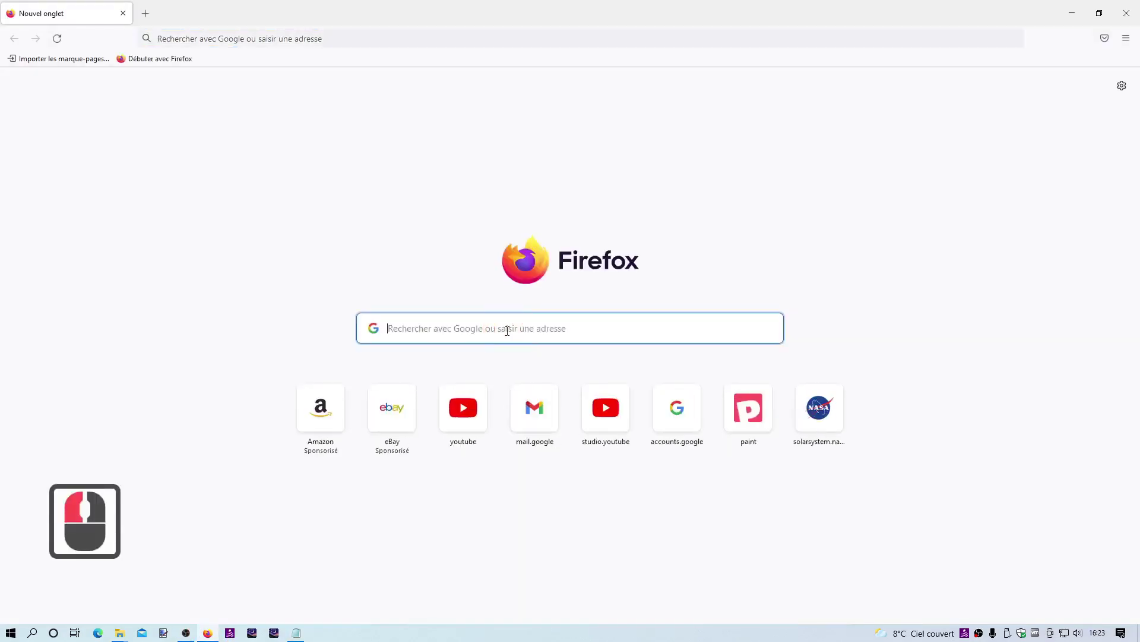
pyautogui.write('geopo')
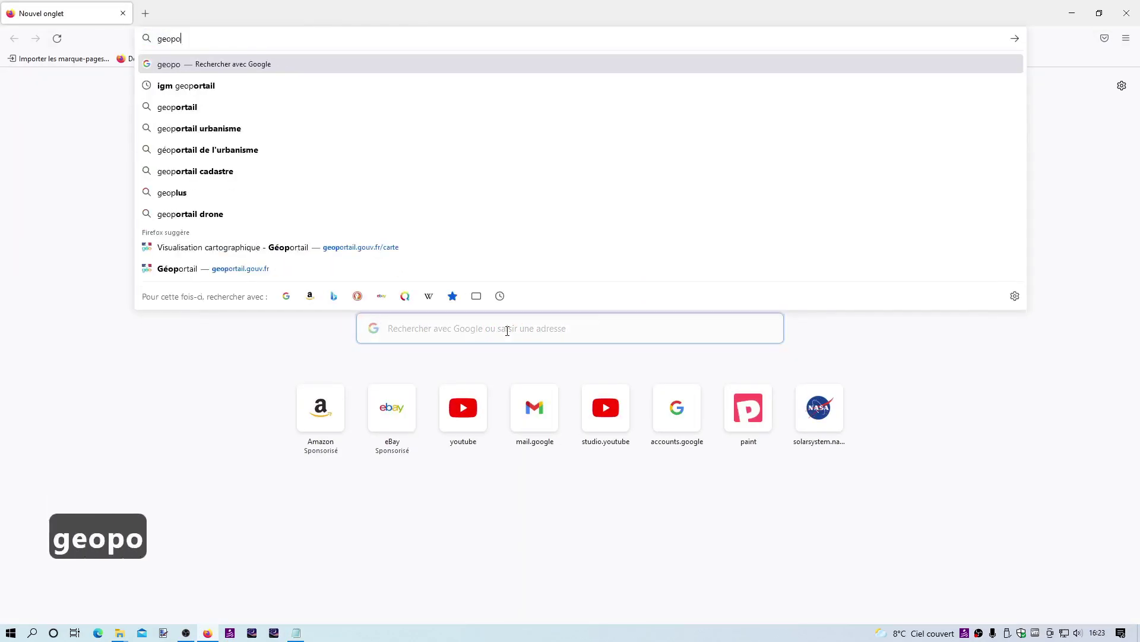
pyautogui.write('rtail')
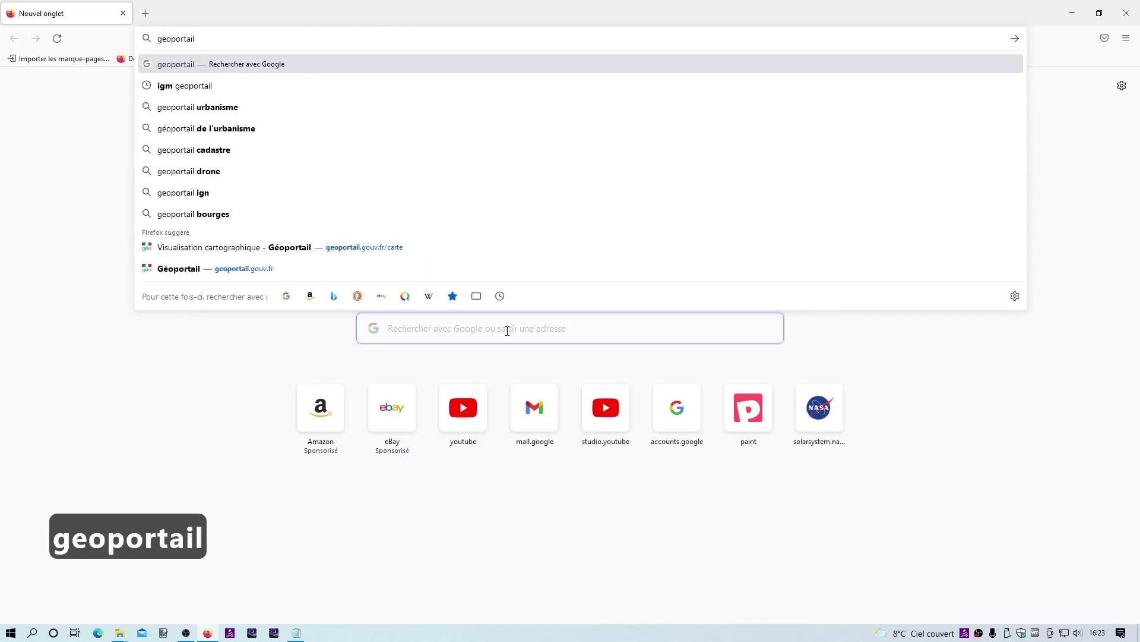
pyautogui.press('Return')
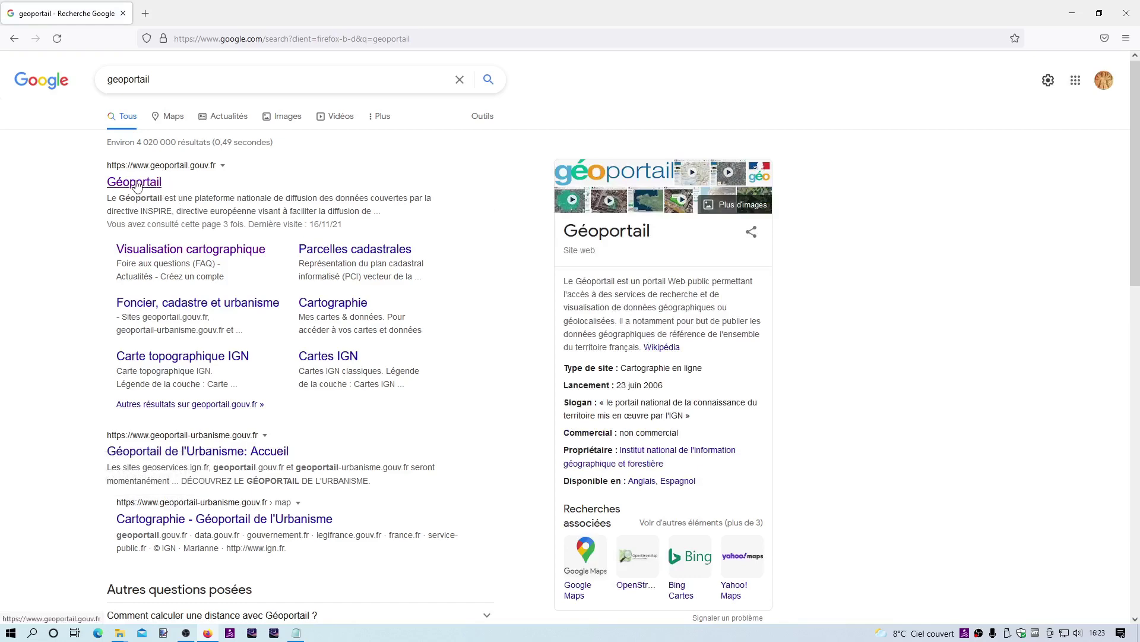
pyautogui.click(542, 187)
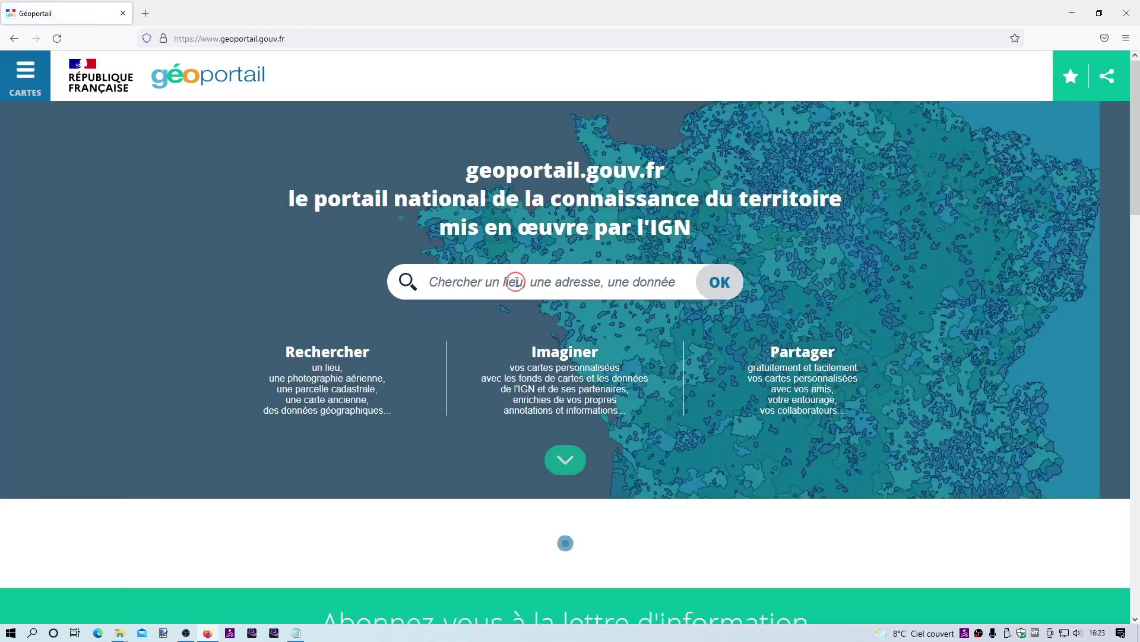
pyautogui.click(516, 282)
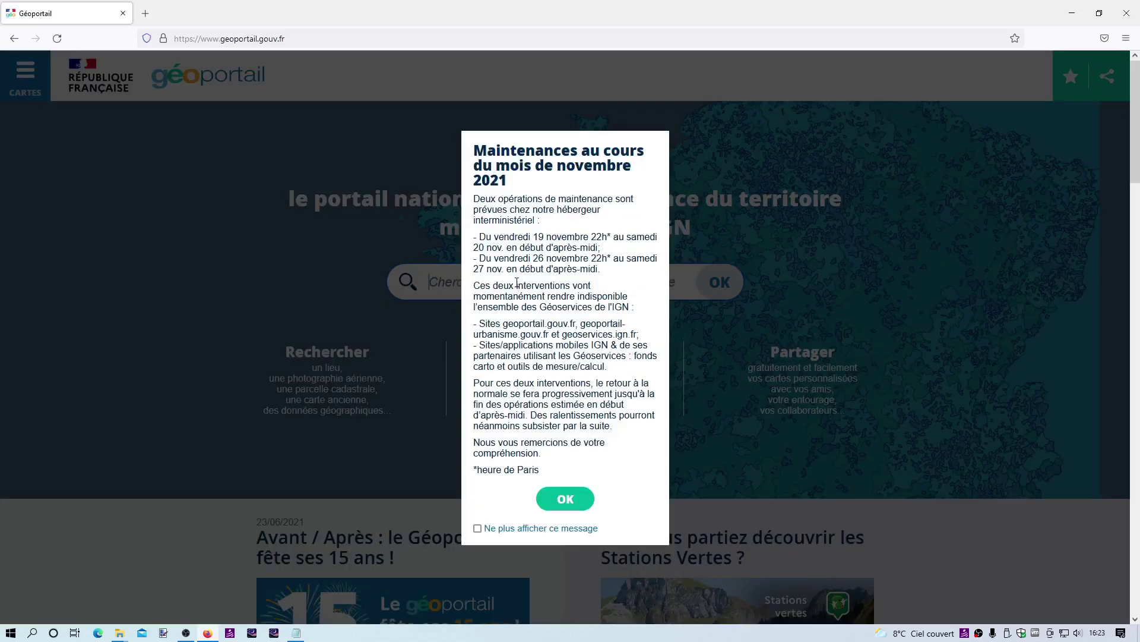
pyautogui.click(563, 500)
# Try to find the observatory on Géoportail by searching for "obsertoire ligoret"
pyautogui.click(490, 270)
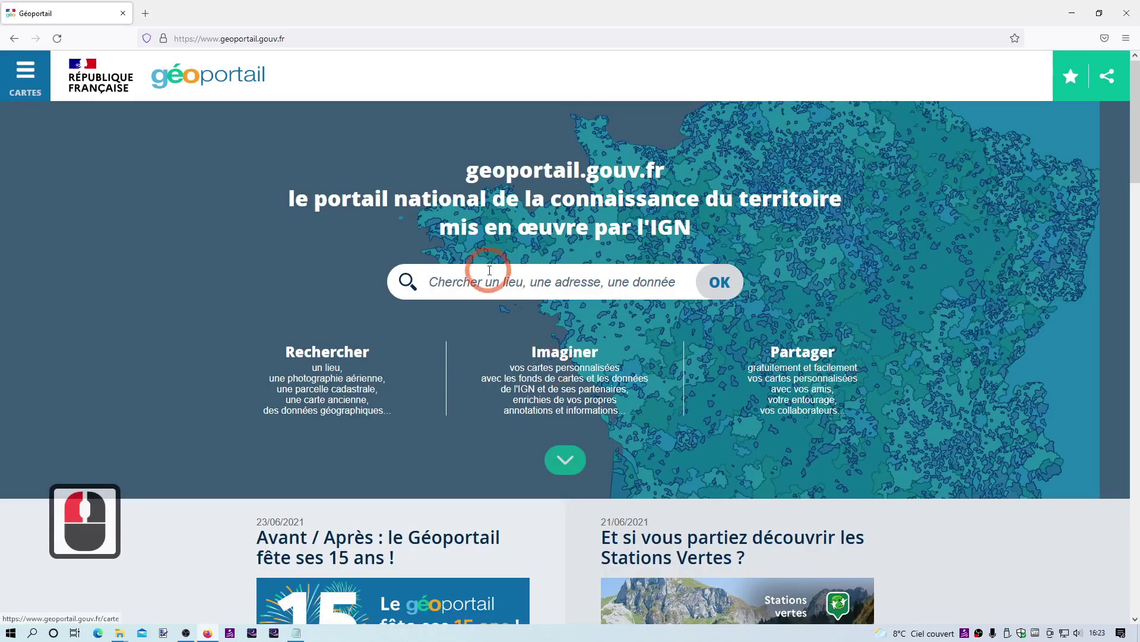
pyautogui.click(491, 280)
pyautogui.click(585, 280)
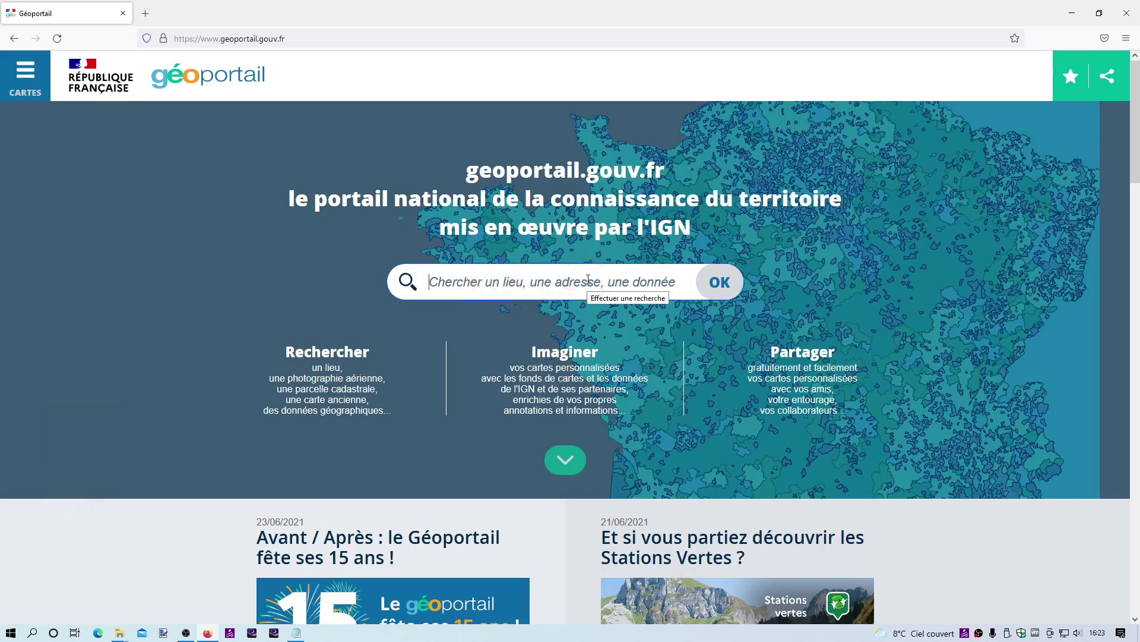
pyautogui.write('ob')
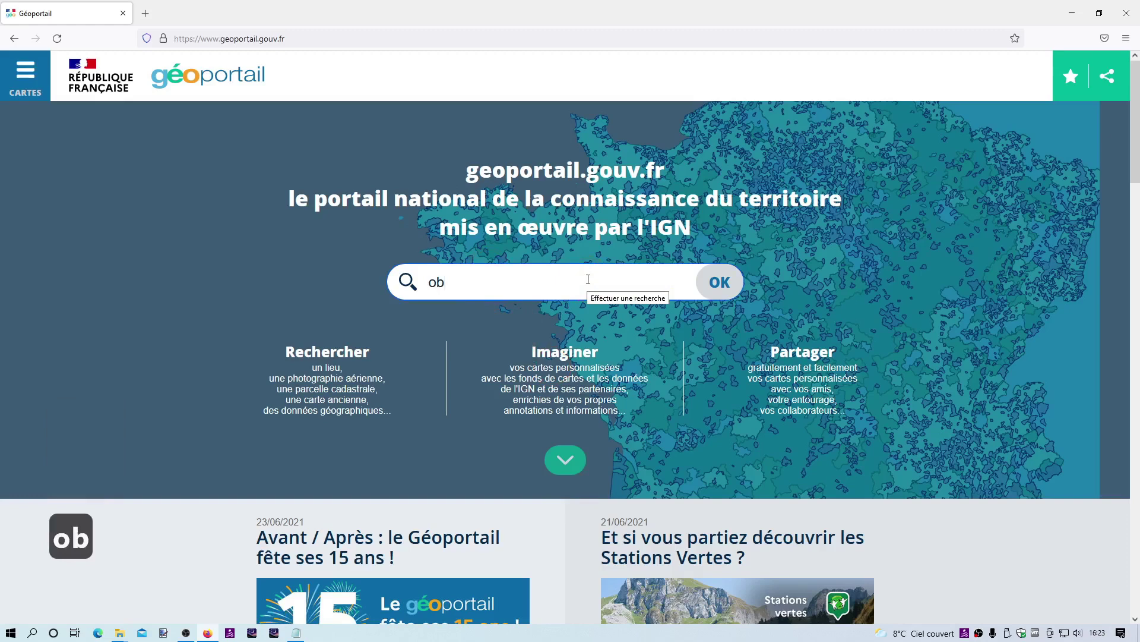
pyautogui.write('ser')
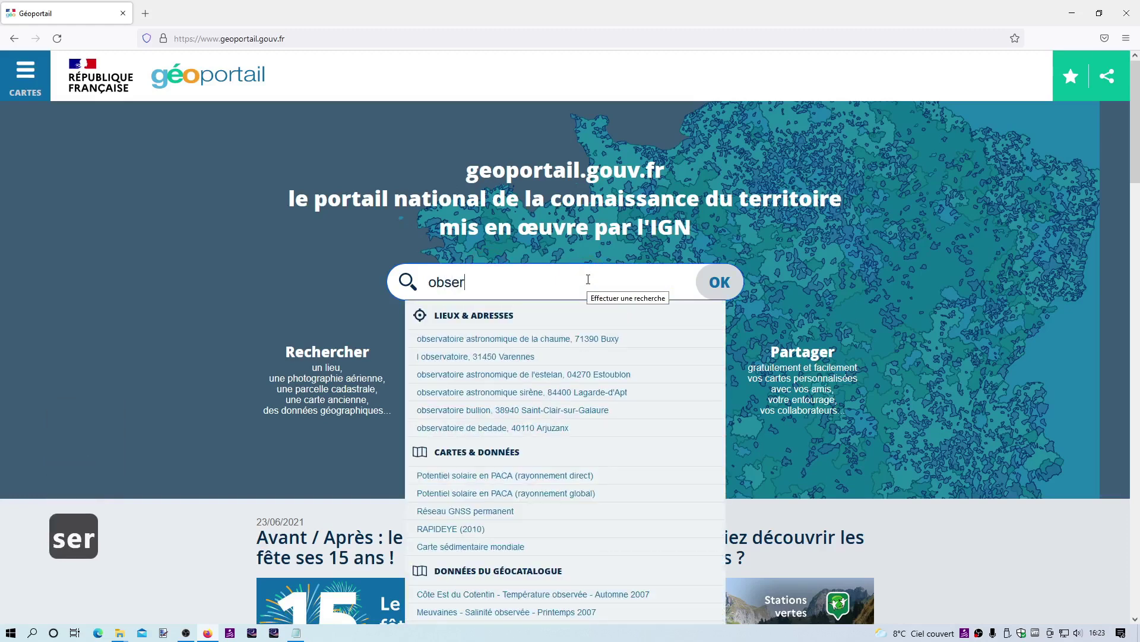
pyautogui.write('toire li')
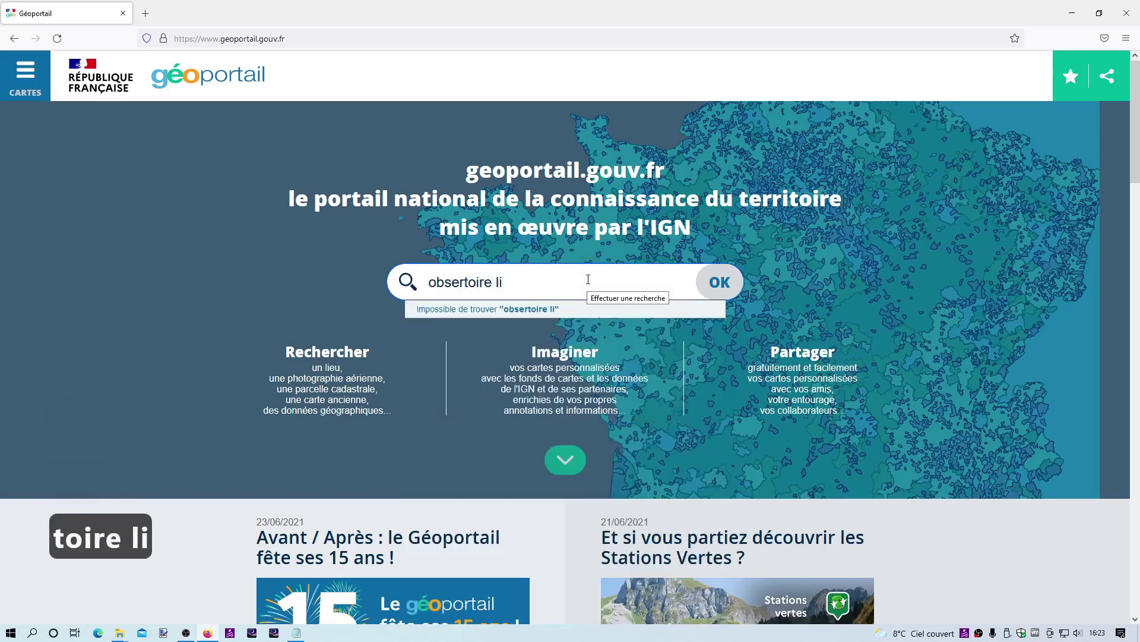
pyautogui.write('goret')
pyautogui.press('Return')
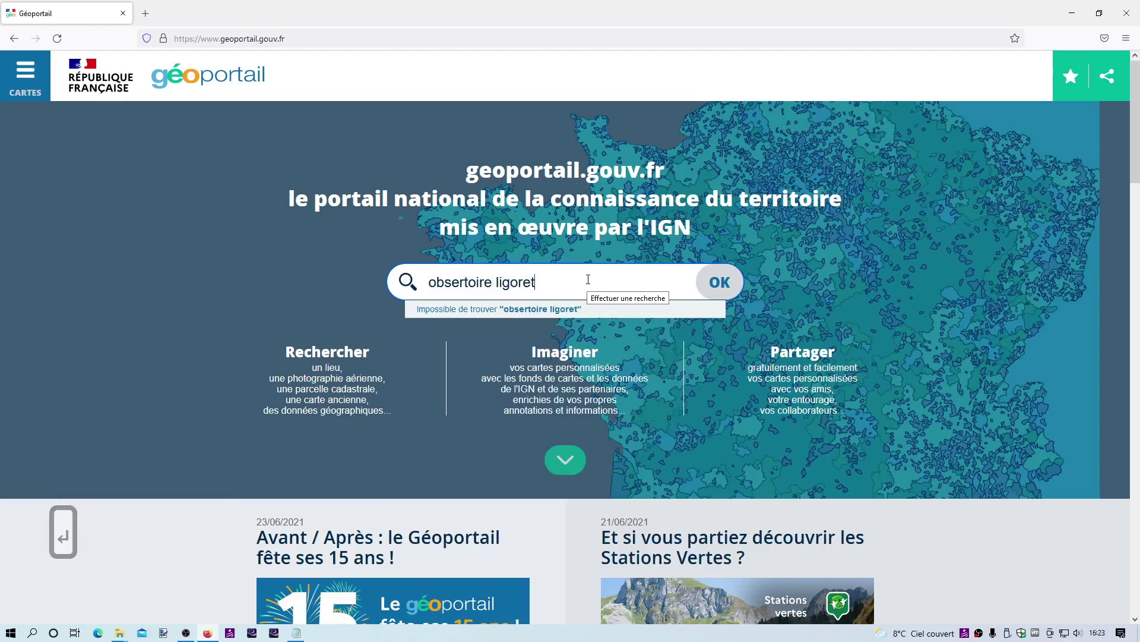
# Search Géoportail for the commune of tauxigny
pyautogui.moveTo(618, 288); pyautogui.dragTo(430, 282)
pyautogui.write('tauxigny')
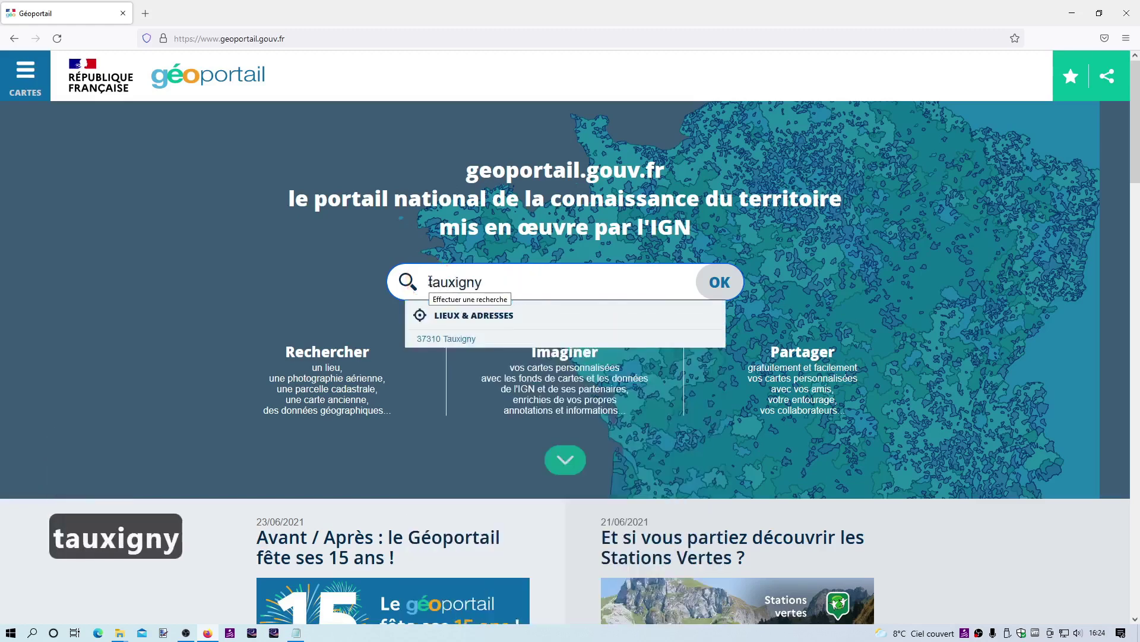
pyautogui.press('Return')
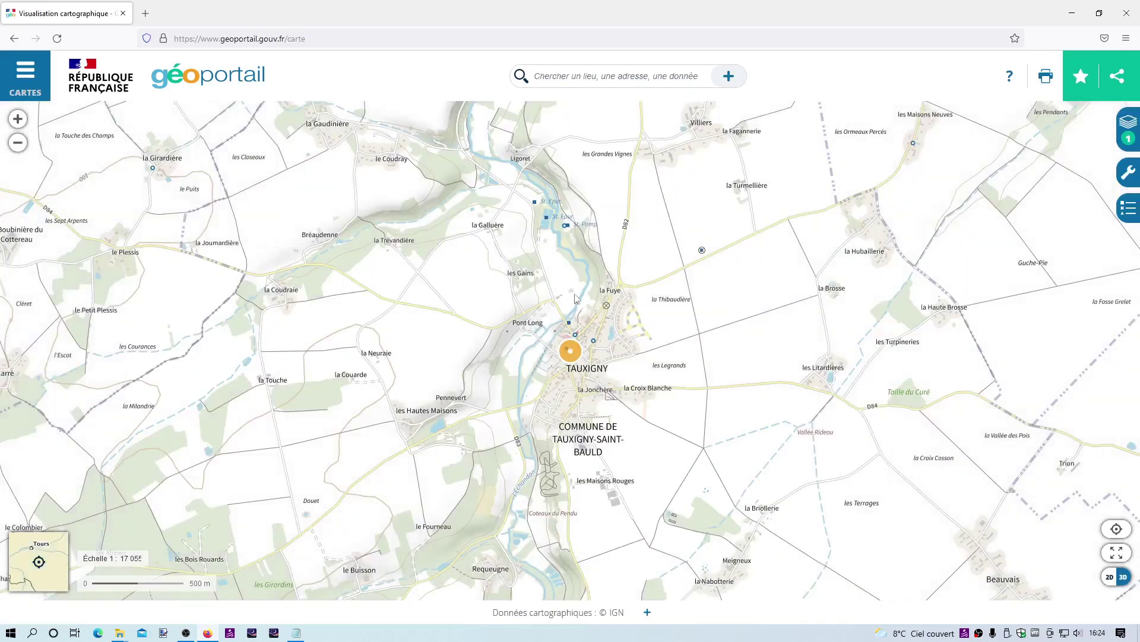
# Locate the observatory building southeast of Ligoret on the map and display the address and coordinates of a point just below it
pyautogui.moveTo(552, 256); pyautogui.dragTo(556, 316)
pyautogui.click(556, 315)
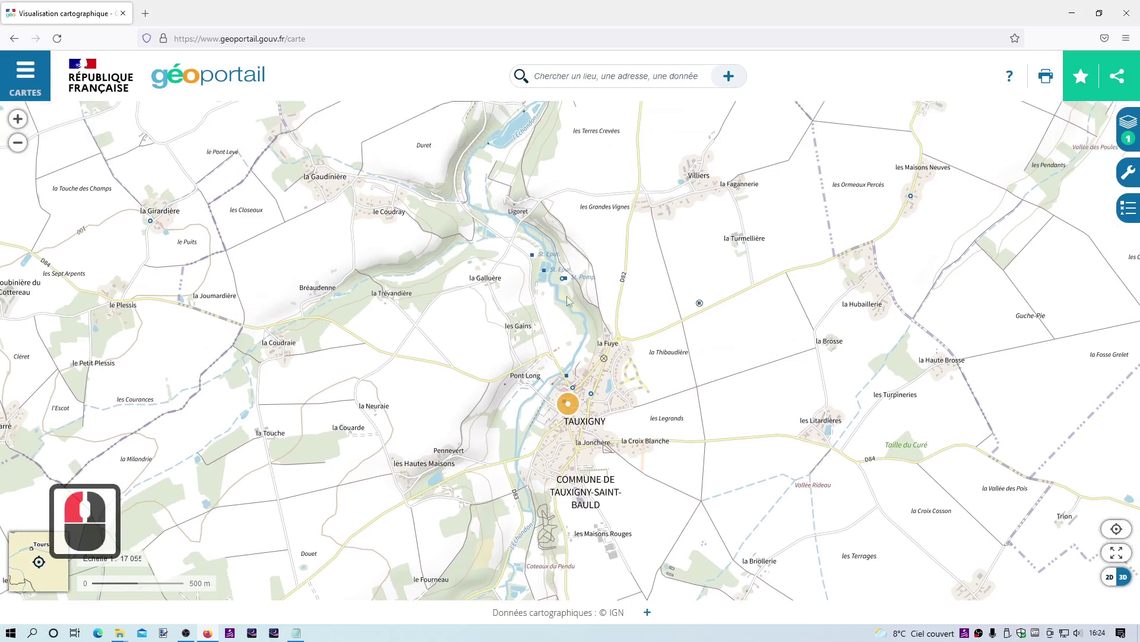
pyautogui.scroll(8, 552, 230)
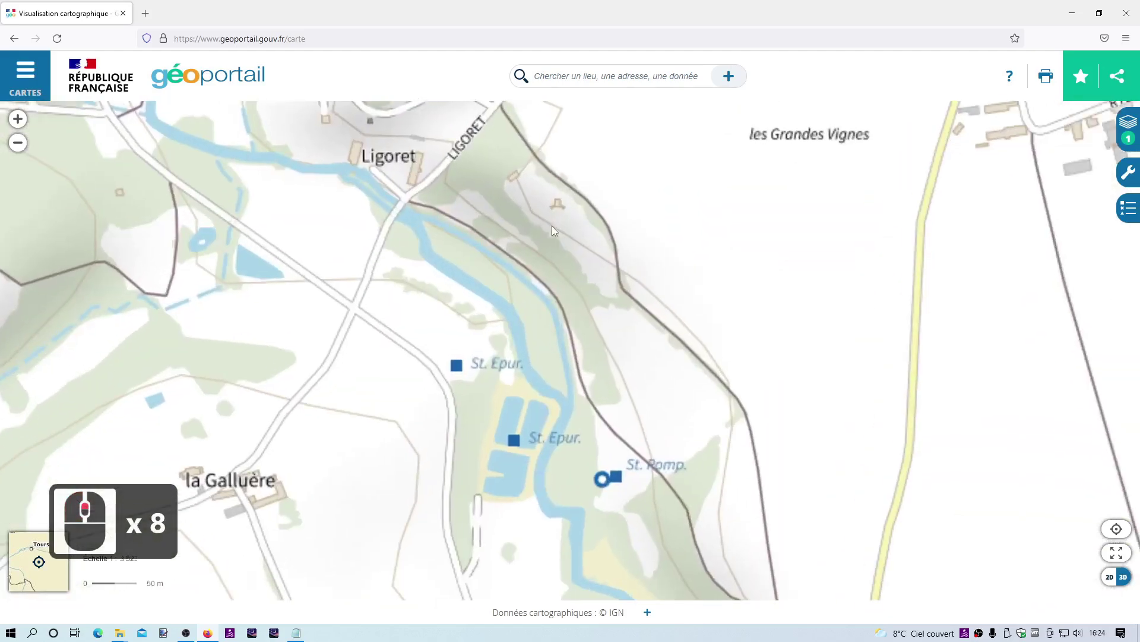
pyautogui.scroll(10, 557, 212)
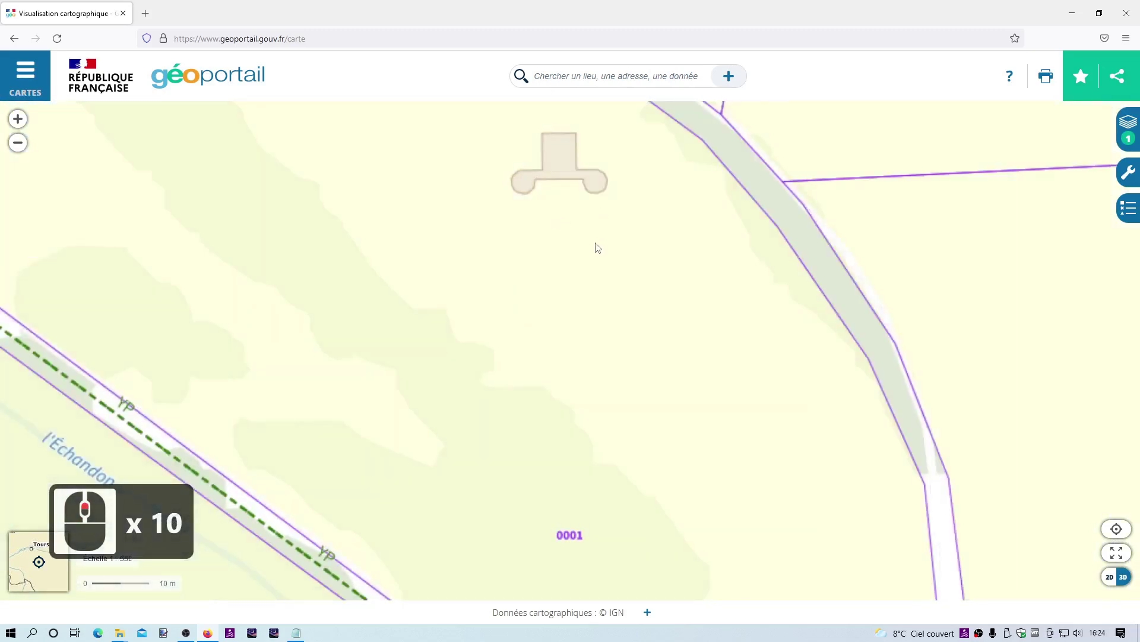
pyautogui.click(603, 263)
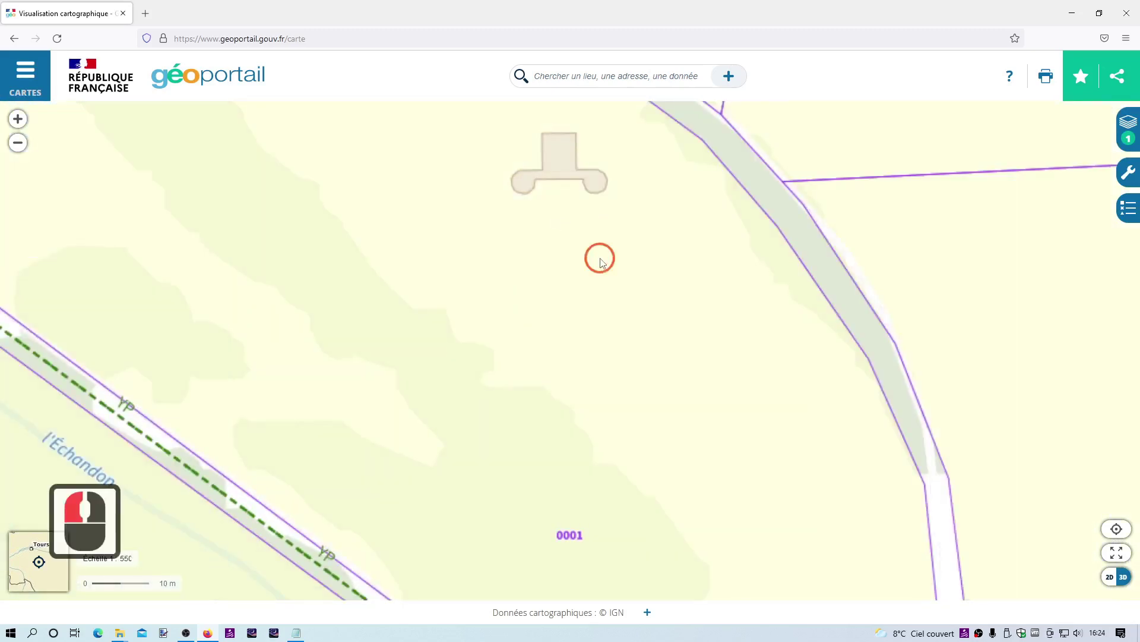
pyautogui.rightClick(602, 263)
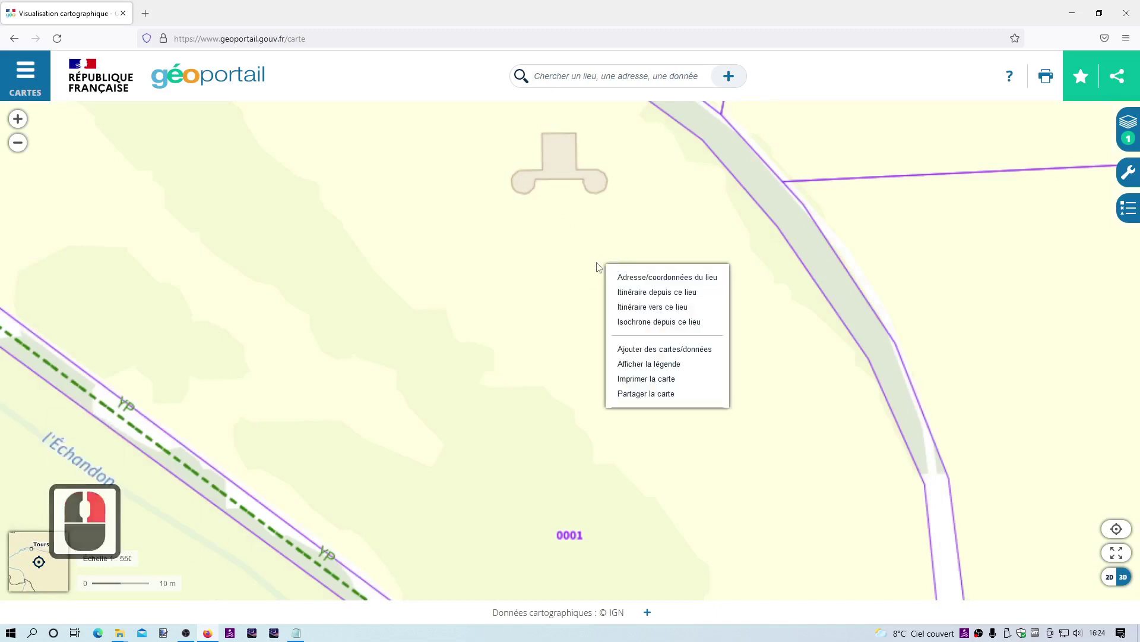
pyautogui.click(627, 279)
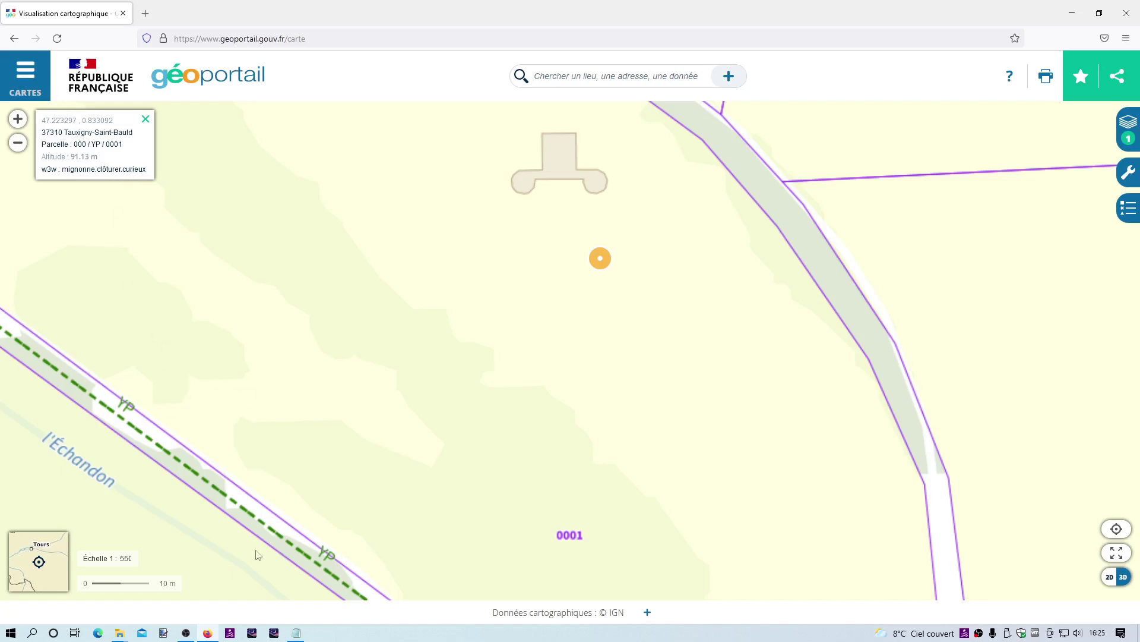
# Check the location entries in landscape.ini against the Géoportail point's details, and put the file away
pyautogui.click(296, 632)
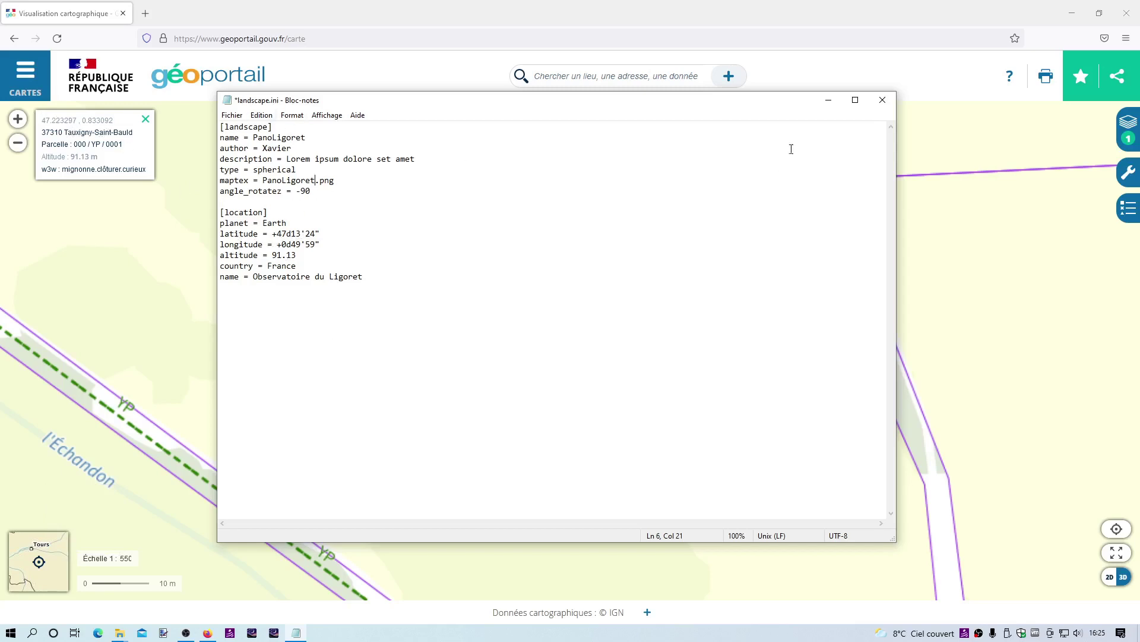
pyautogui.click(829, 100)
pyautogui.click(258, 133)
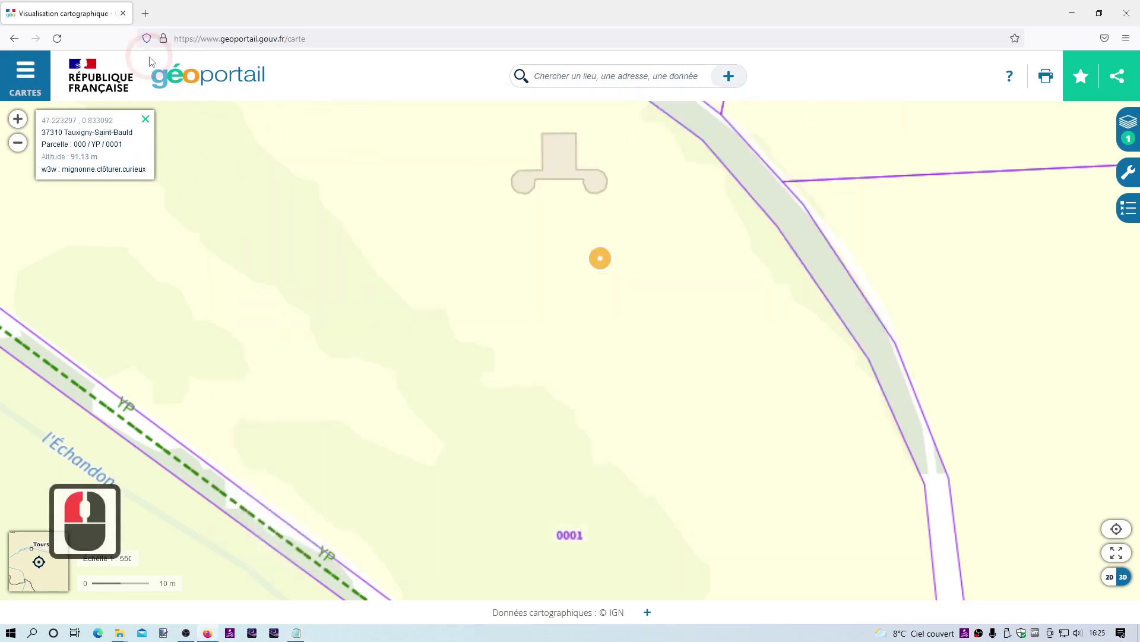
# Open the latlong.net website in a new browser tab
pyautogui.click(145, 14)
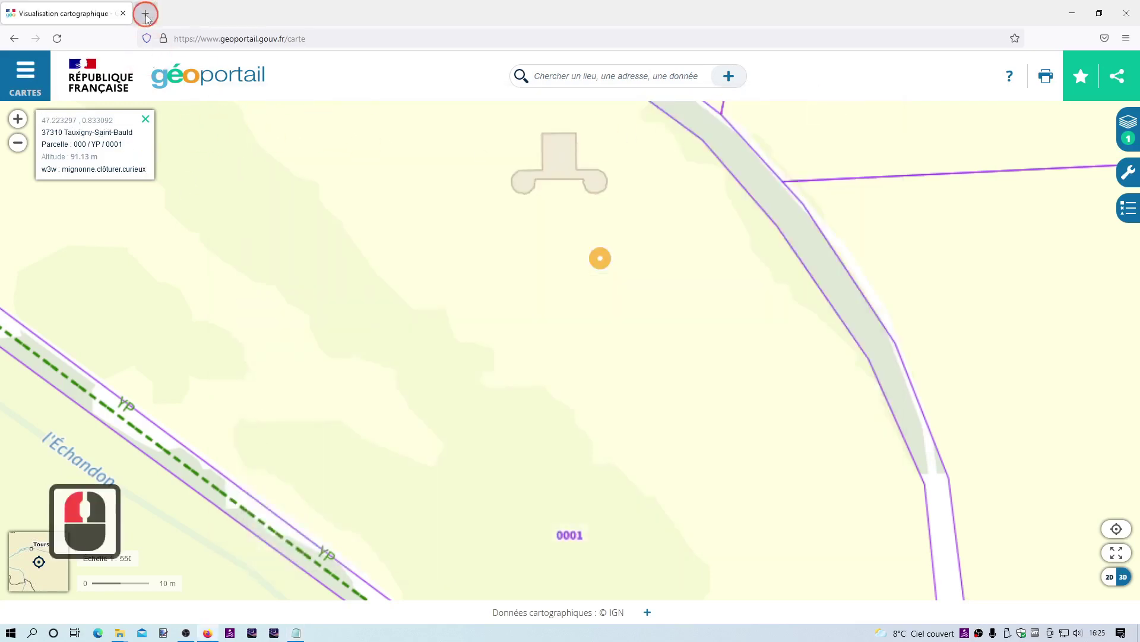
pyautogui.click(530, 333)
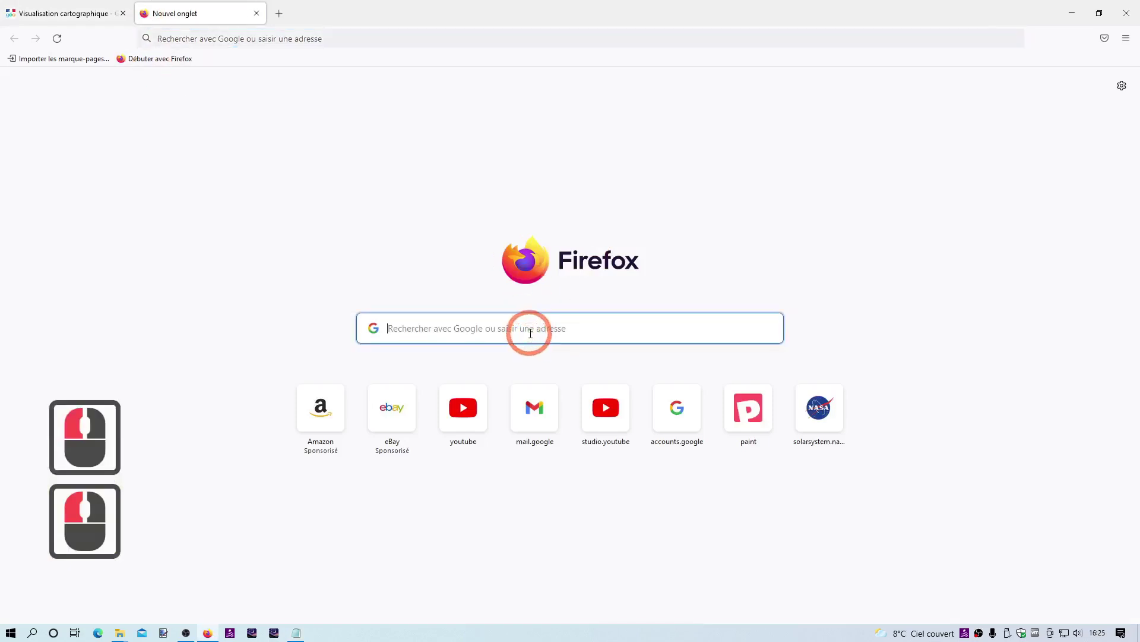
pyautogui.write('longlat')
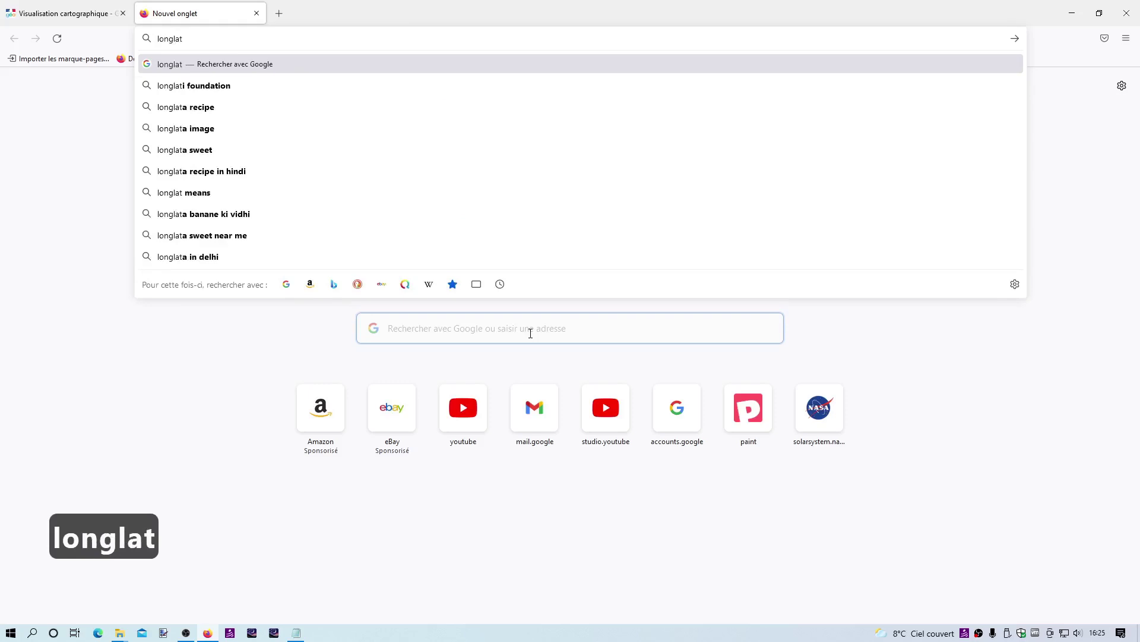
pyautogui.press('BackSpace')
pyautogui.press('BackSpace')
pyautogui.press('BackSpace')
pyautogui.press('BackSpace')
pyautogui.press('BackSpace')
pyautogui.press('BackSpace')
pyautogui.write('atlong.')
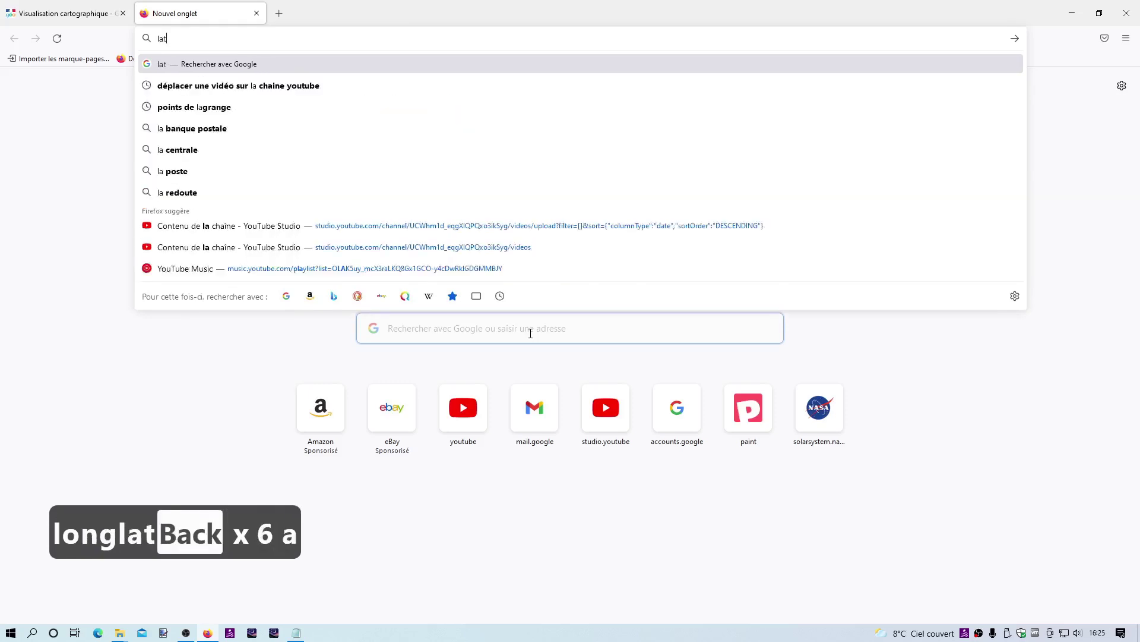
pyautogui.write('net')
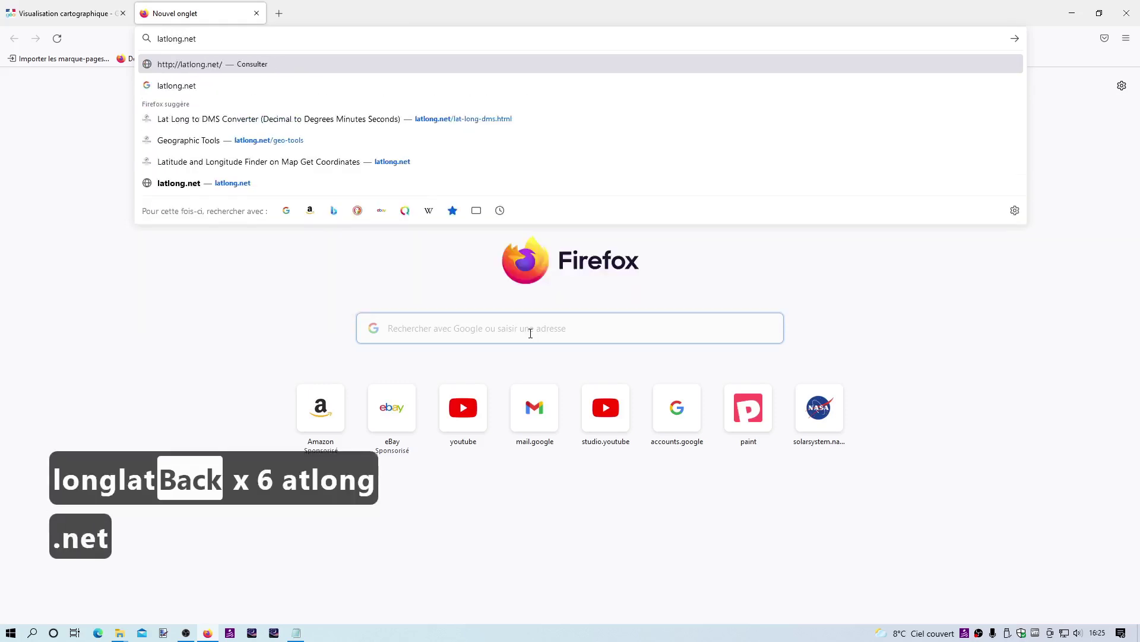
pyautogui.press('Return')
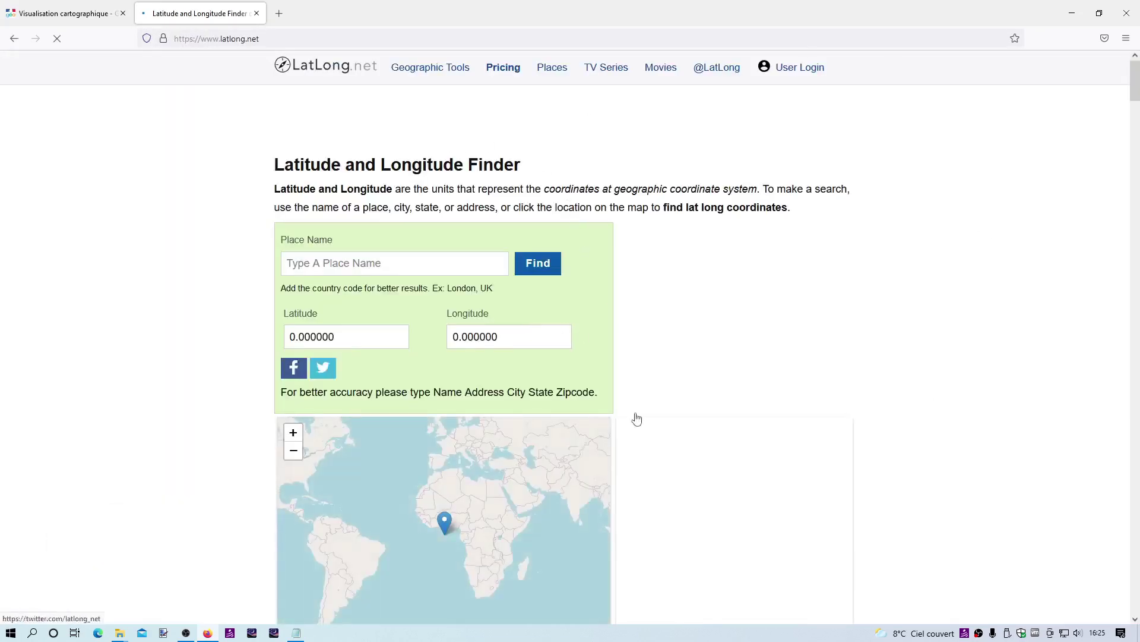
# Open the Latitude and Longitude to DMS converter among the site's geographic tools
pyautogui.click(420, 72)
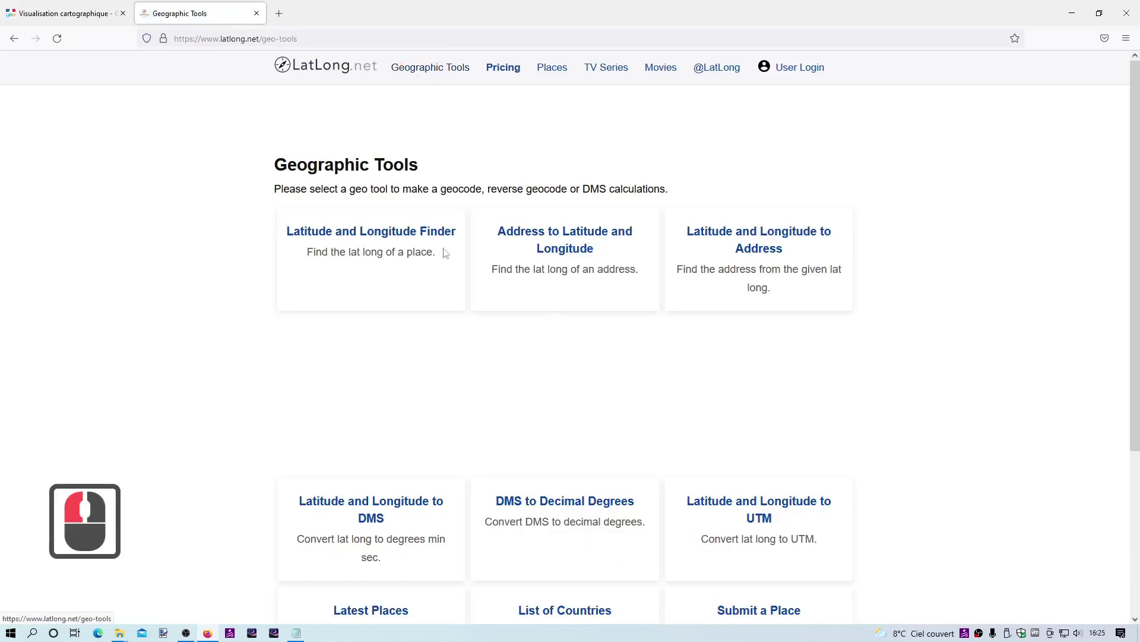
pyautogui.scroll(-3, 433, 242)
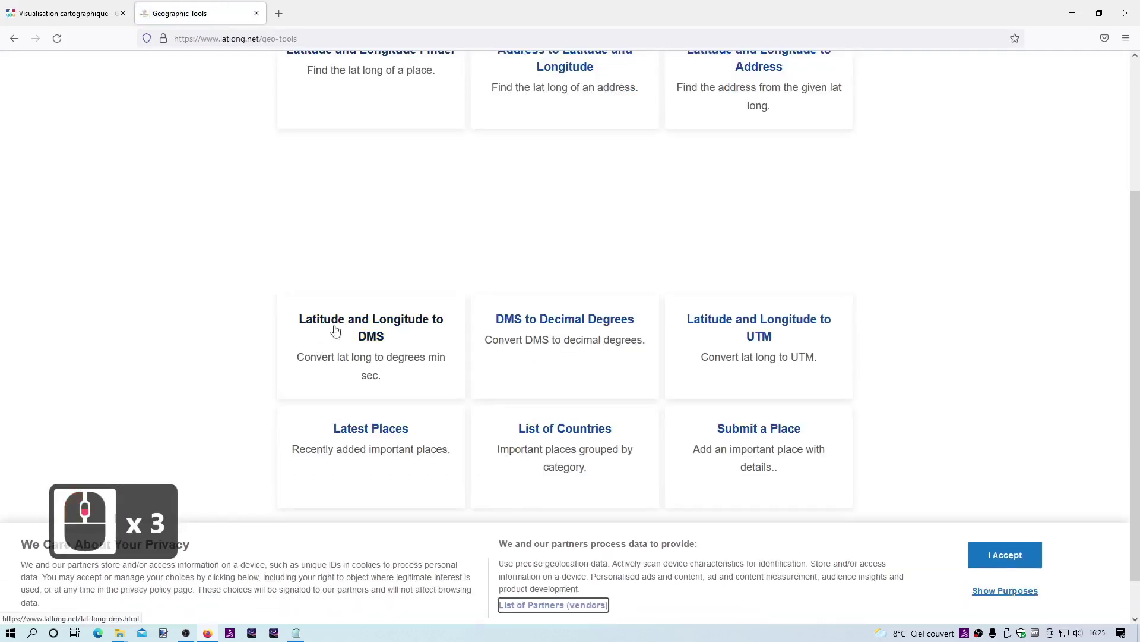
pyautogui.click(371, 341)
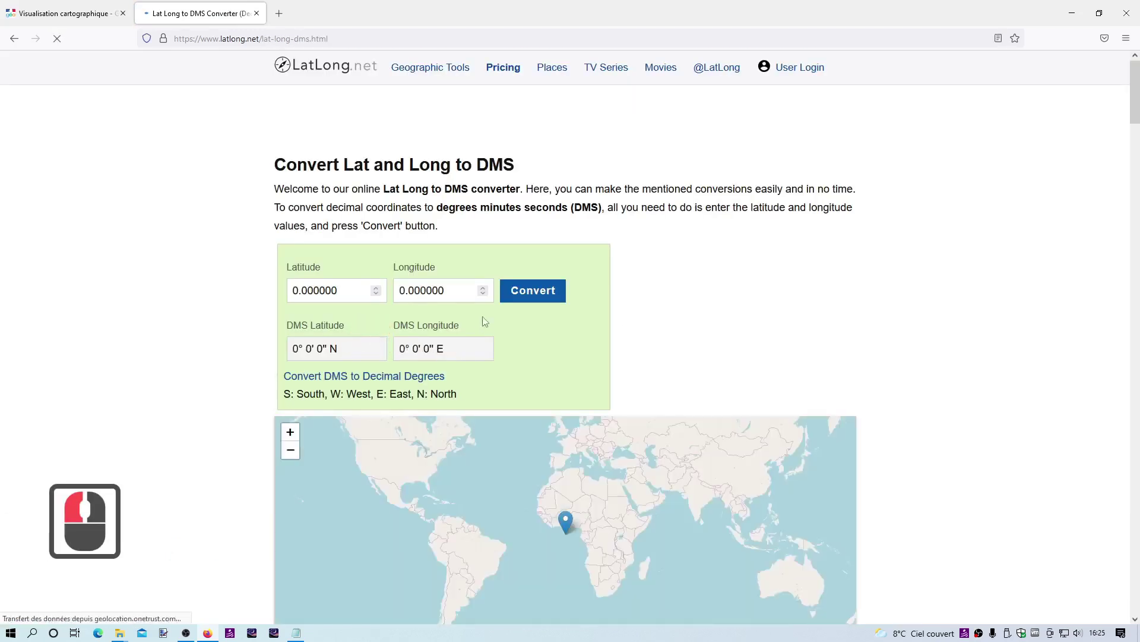
# Copy the latitude 47.223297 from the Géoportail point into the DMS converter's latitude
pyautogui.click(81, 15)
pyautogui.click(94, 140)
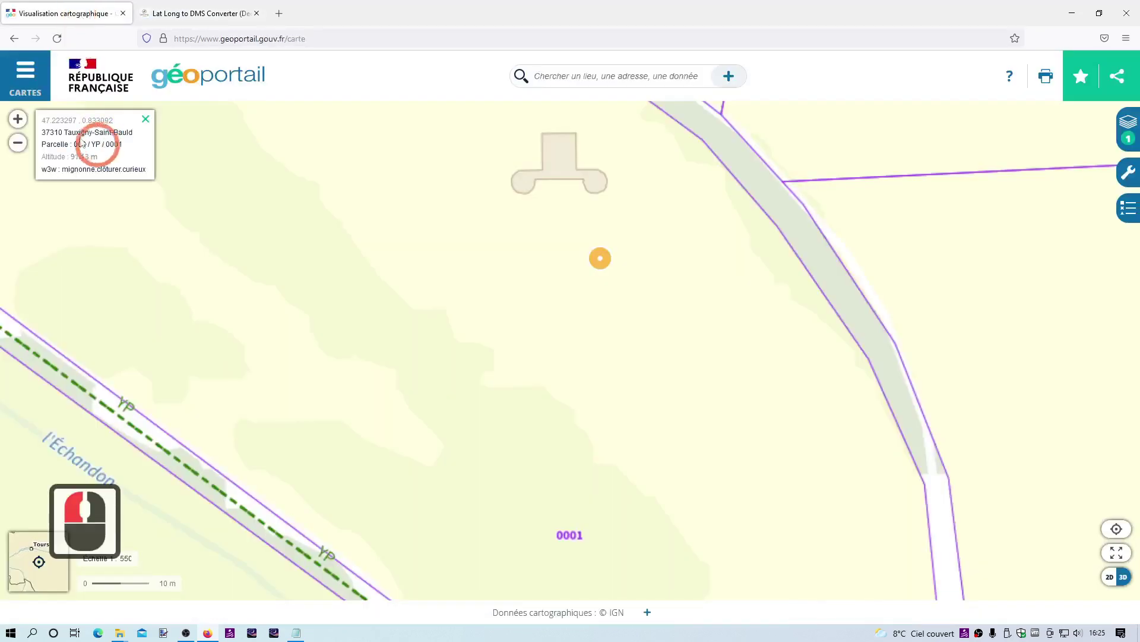
pyautogui.moveTo(77, 121); pyautogui.dragTo(43, 119)
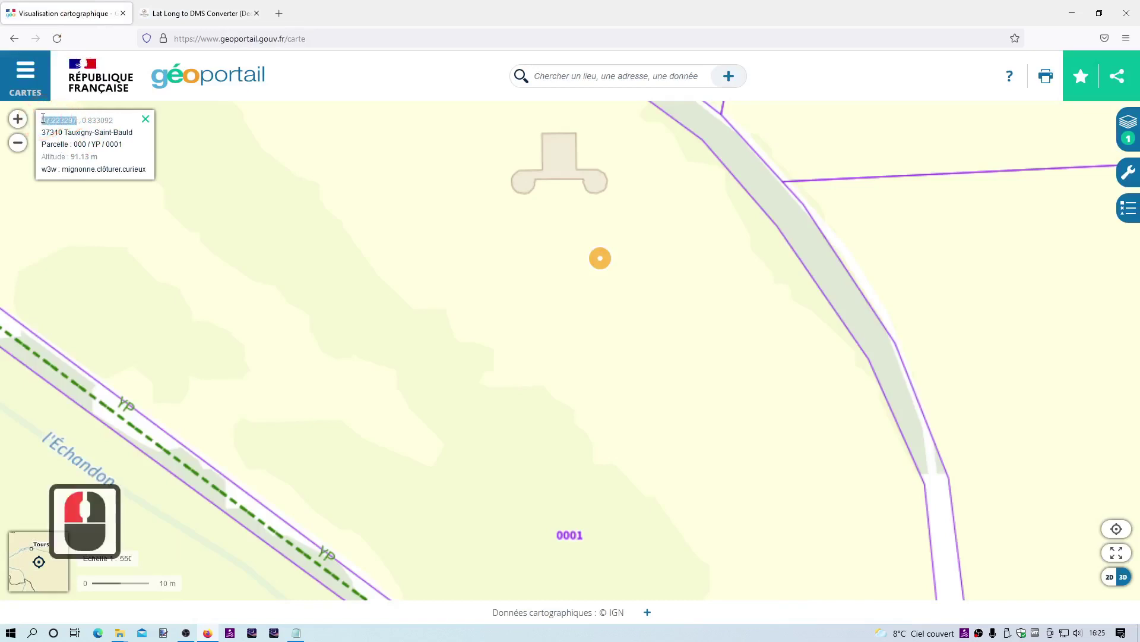
pyautogui.hotkey('ctrl', 'c')
pyautogui.click(202, 13)
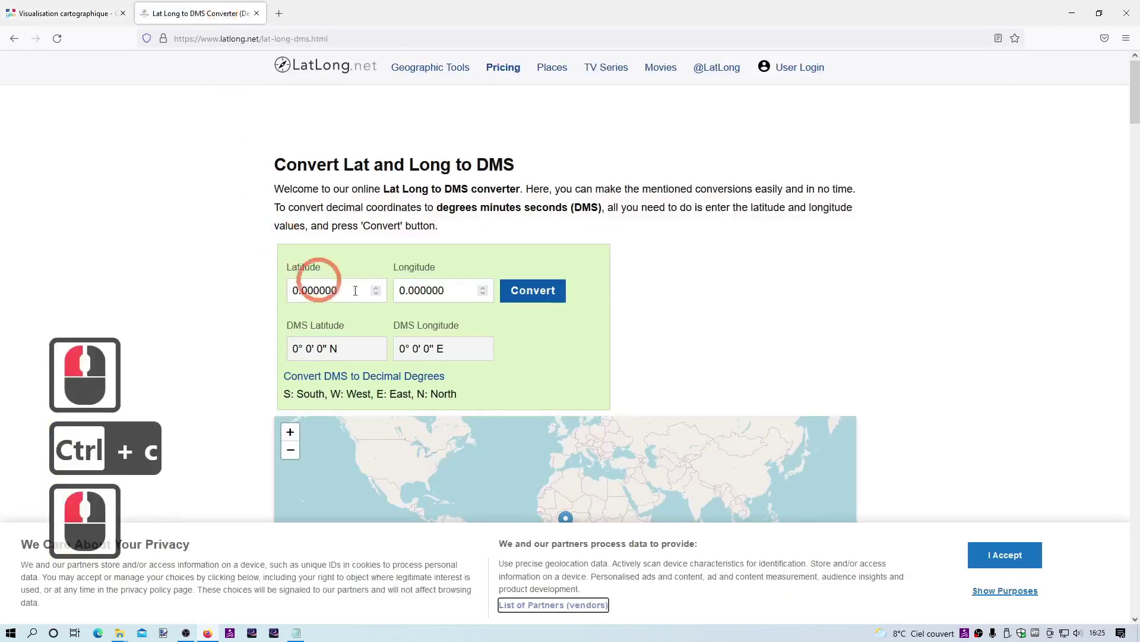
pyautogui.doubleClick(297, 290)
pyautogui.hotkey('ctrl', 'v')
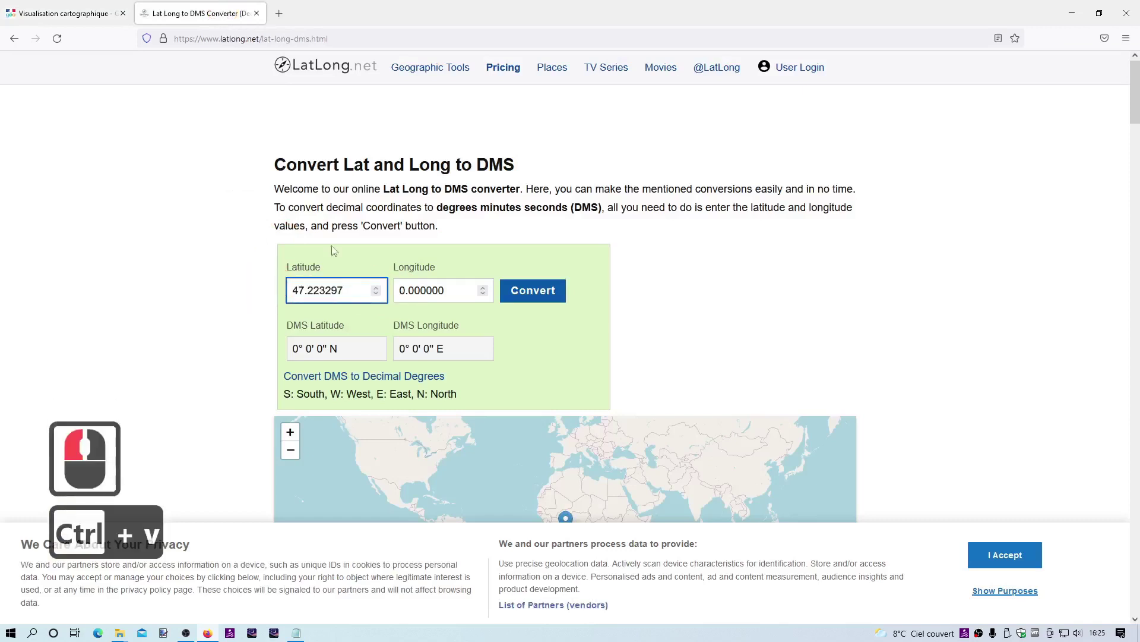
# Copy the longitude 0.833092 from the Géoportail point into the DMS converter's longitude
pyautogui.click(89, 13)
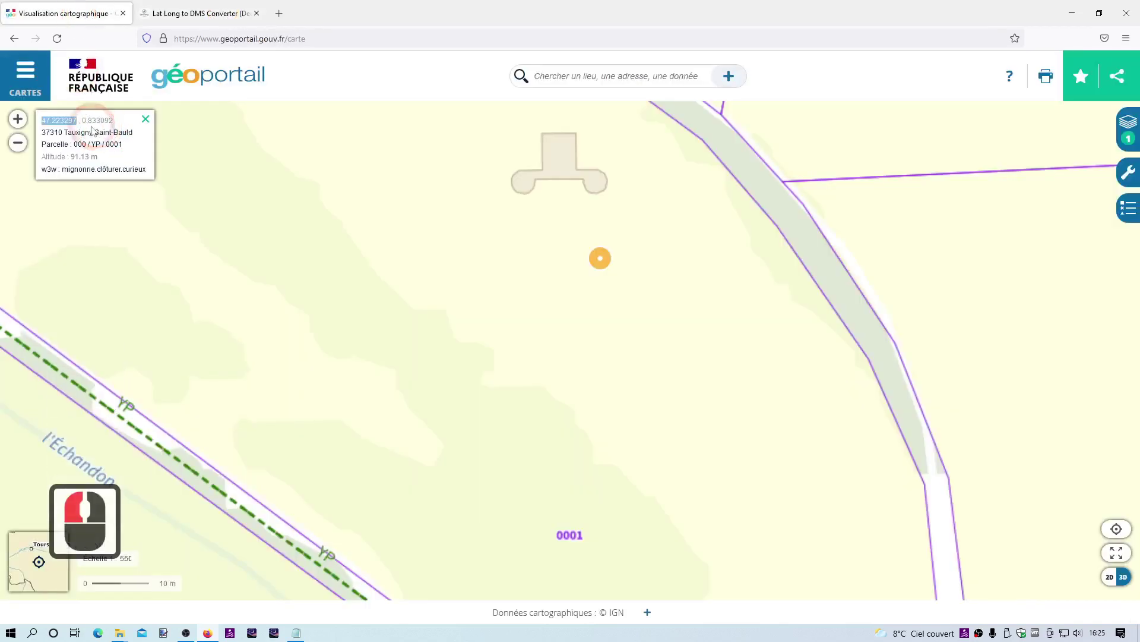
pyautogui.moveTo(82, 119); pyautogui.dragTo(115, 122)
pyautogui.hotkey('ctrl', 'c')
pyautogui.click(164, 11)
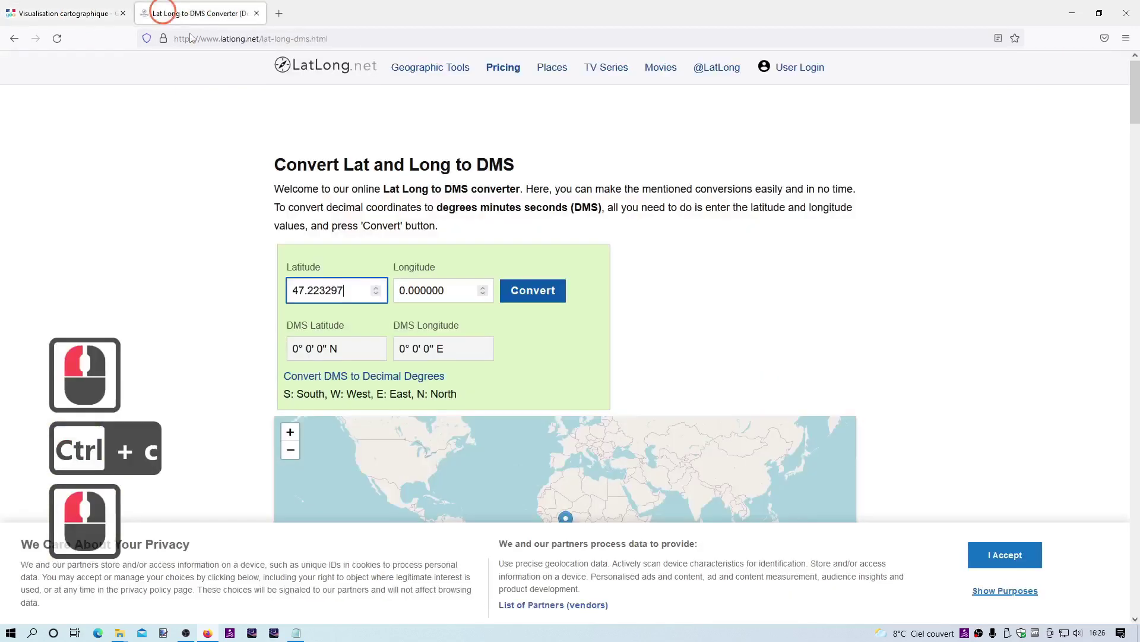
pyautogui.doubleClick(389, 290)
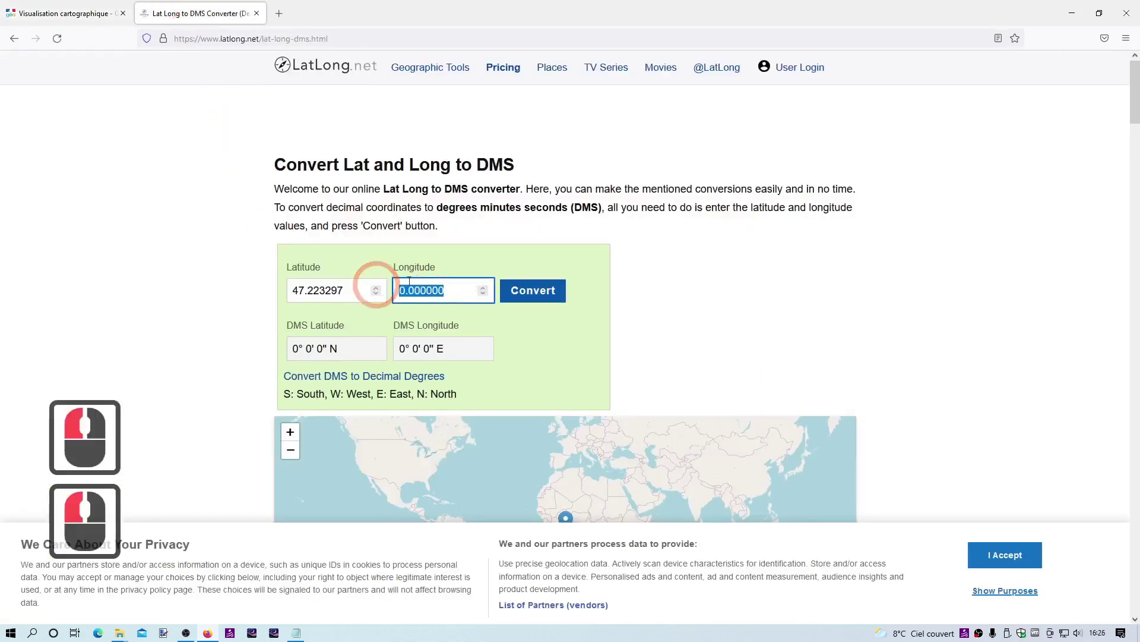
pyautogui.hotkey('ctrl', 'v')
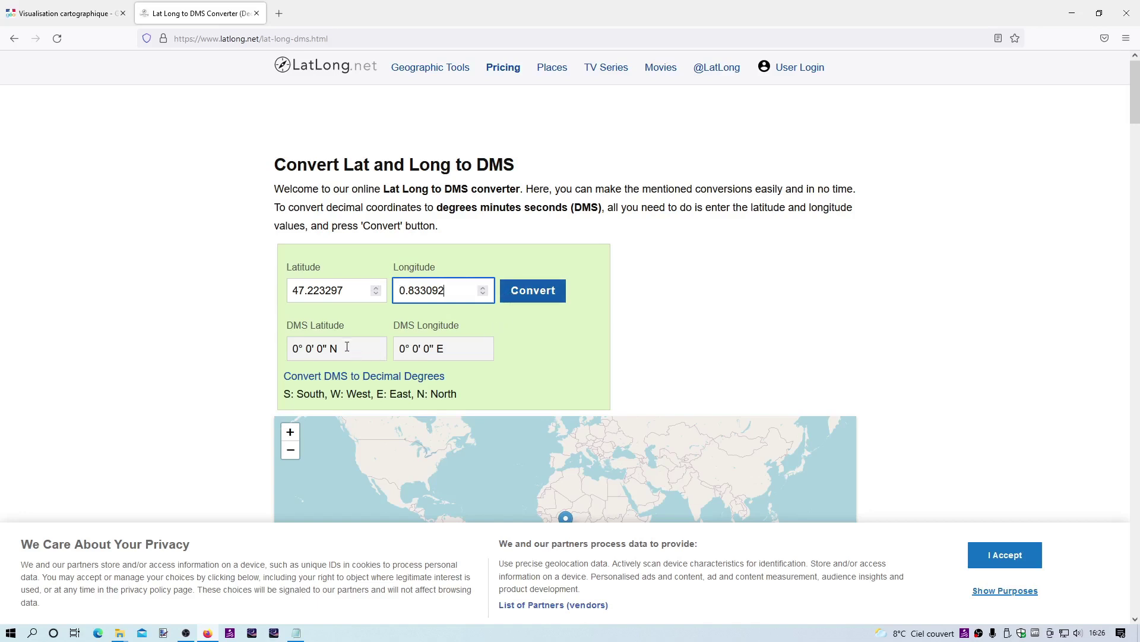
# Convert the coordinates to degrees, minutes and seconds and compare them with the latitude and longitude in landscape.ini
pyautogui.click(532, 295)
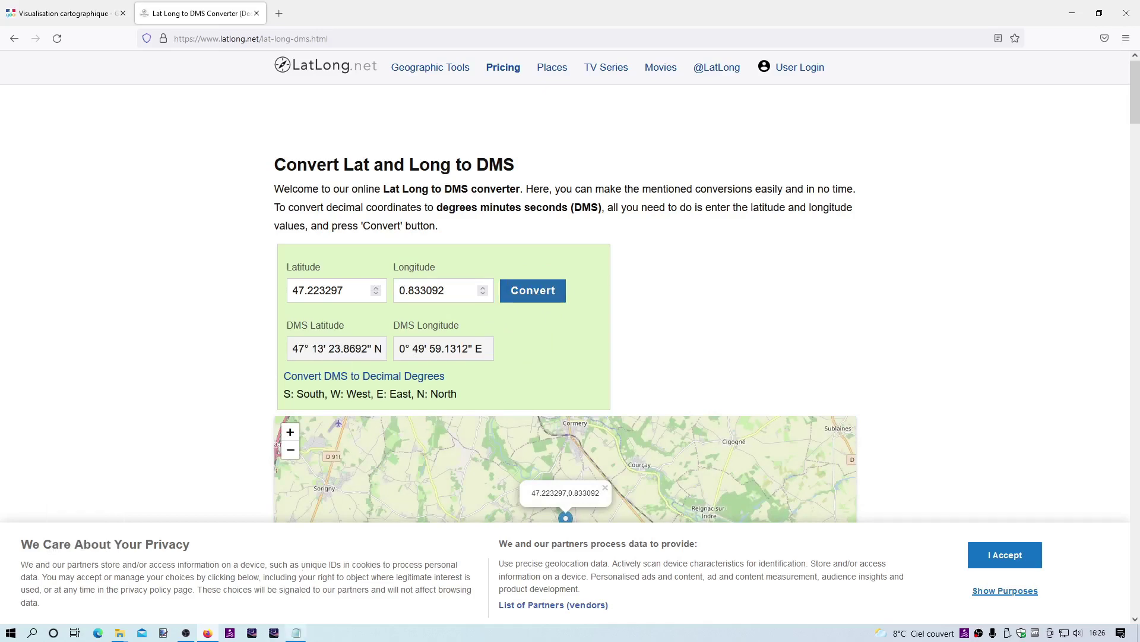
pyautogui.click(295, 633)
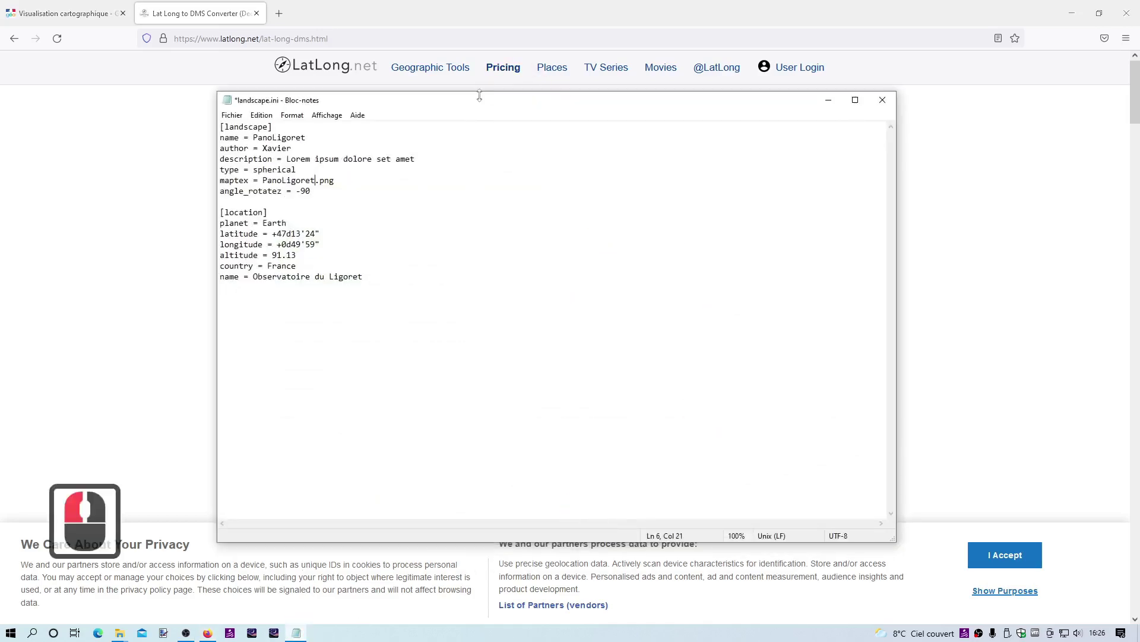
pyautogui.moveTo(480, 95); pyautogui.dragTo(732, 108)
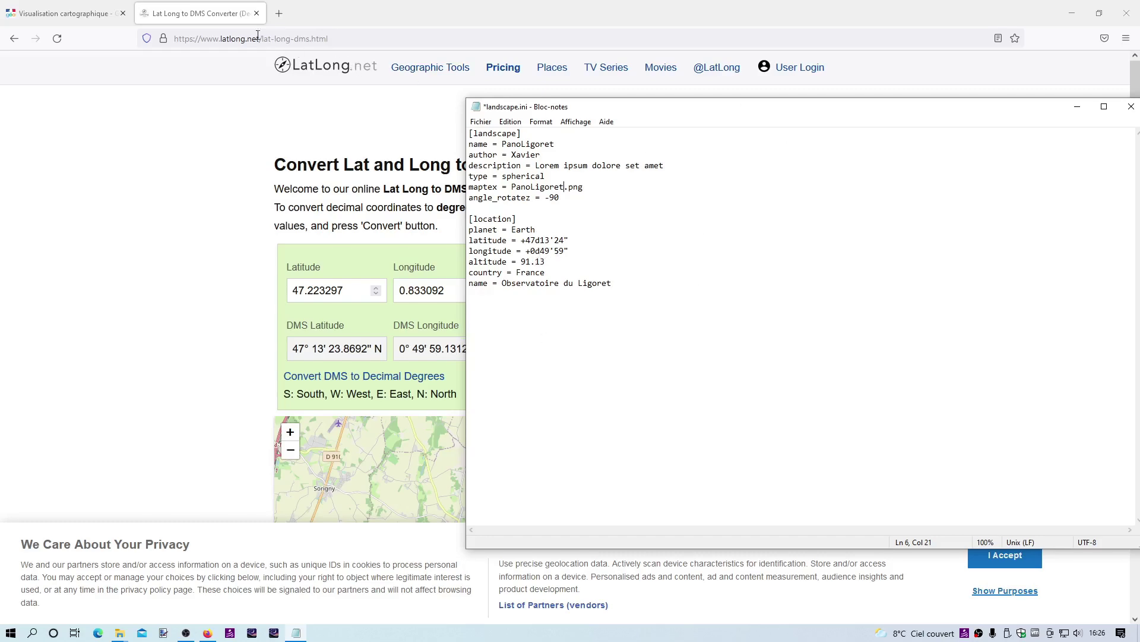
# Close the converter and Géoportail pages in Firefox and move the landscape.ini window back over the Desktop
pyautogui.click(257, 13)
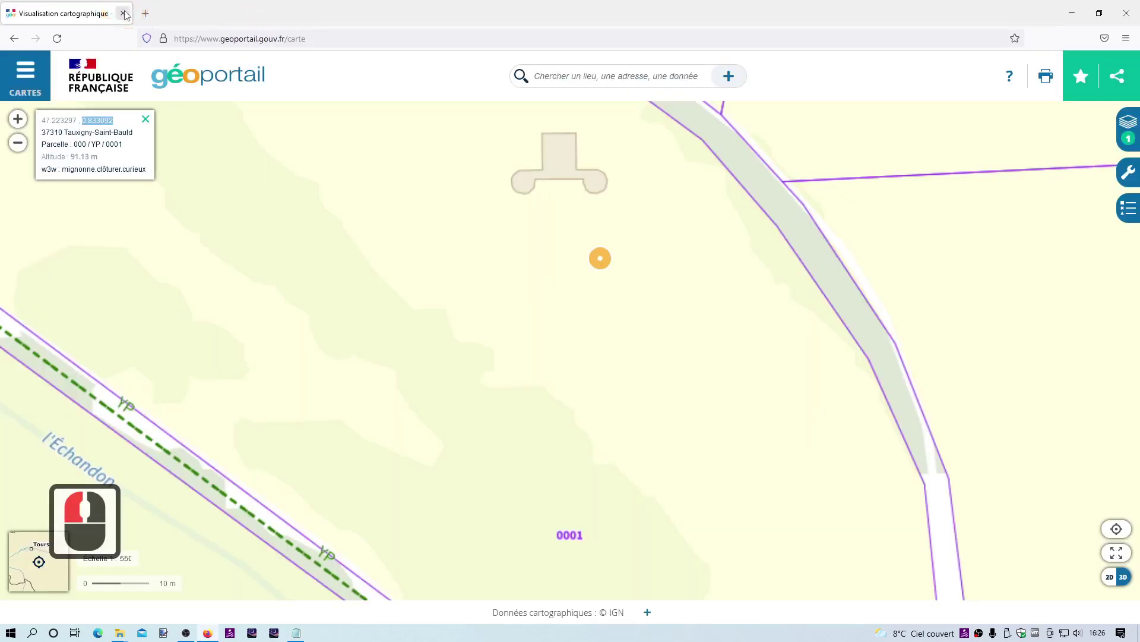
pyautogui.click(124, 12)
pyautogui.moveTo(844, 108); pyautogui.dragTo(703, 109)
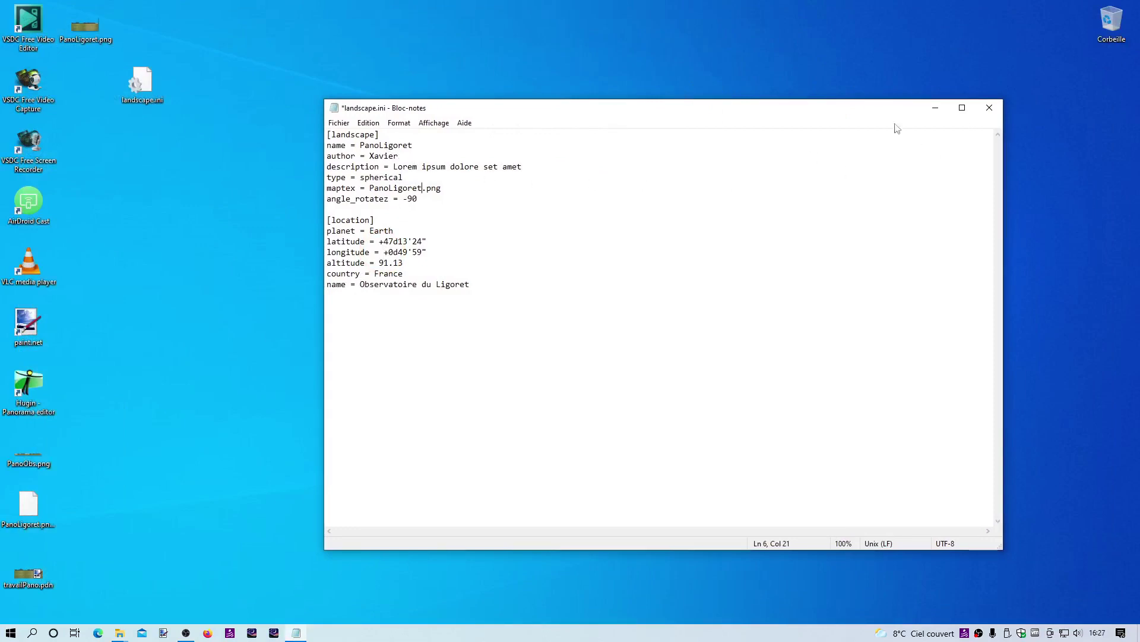
# Close landscape.ini with its changes saved, and place PanoLigoret.png beside it on the Desktop
pyautogui.click(989, 108)
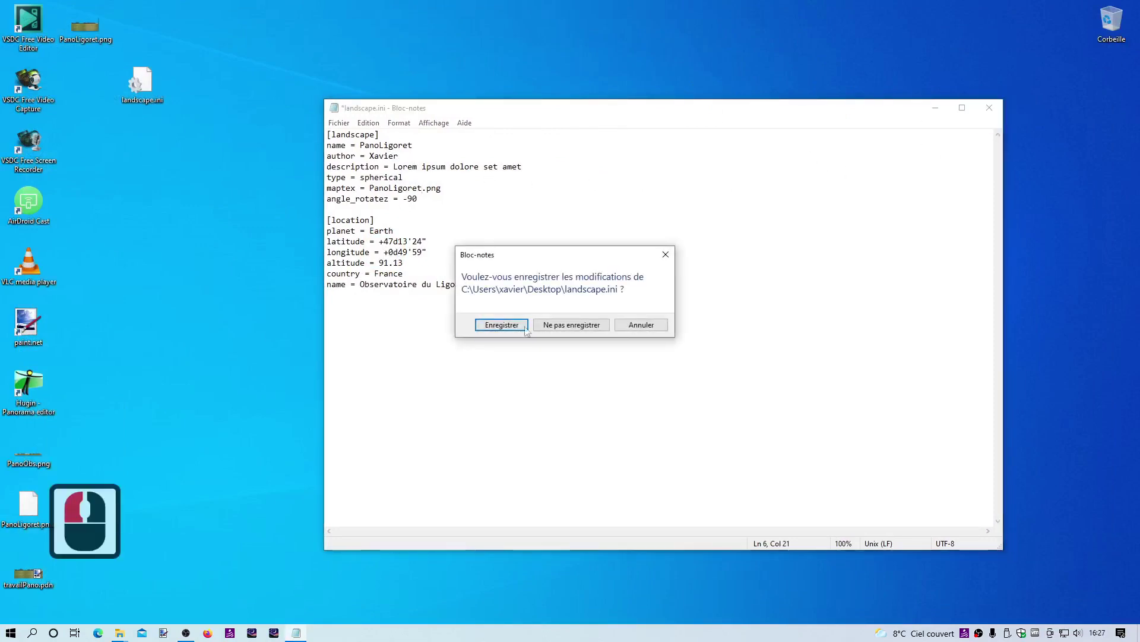
pyautogui.click(511, 328)
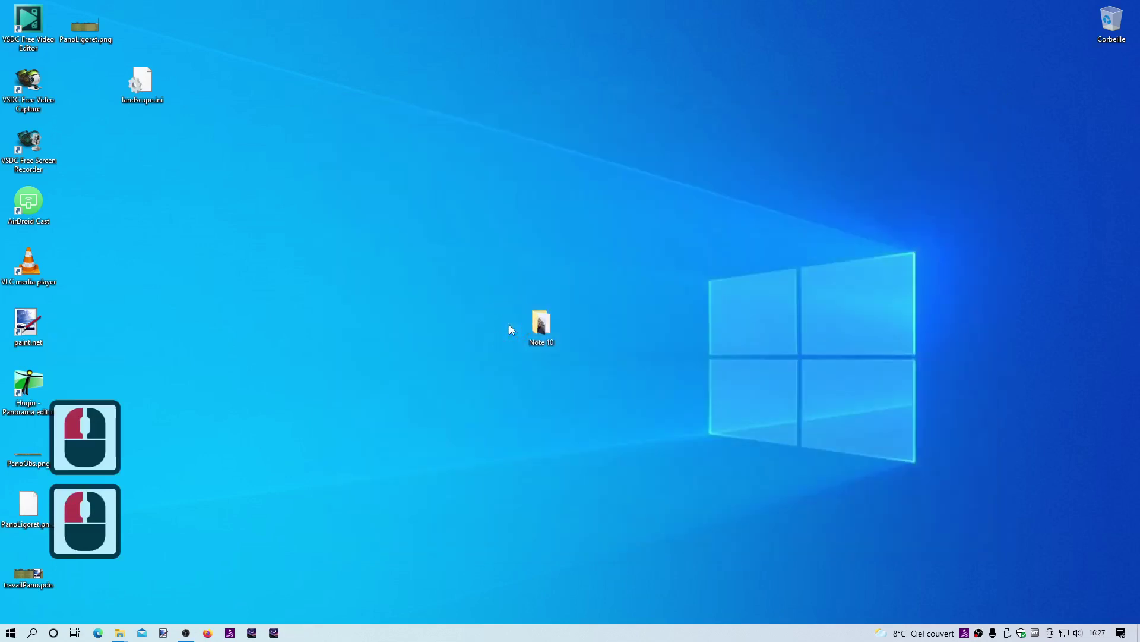
pyautogui.moveTo(91, 26); pyautogui.dragTo(211, 94)
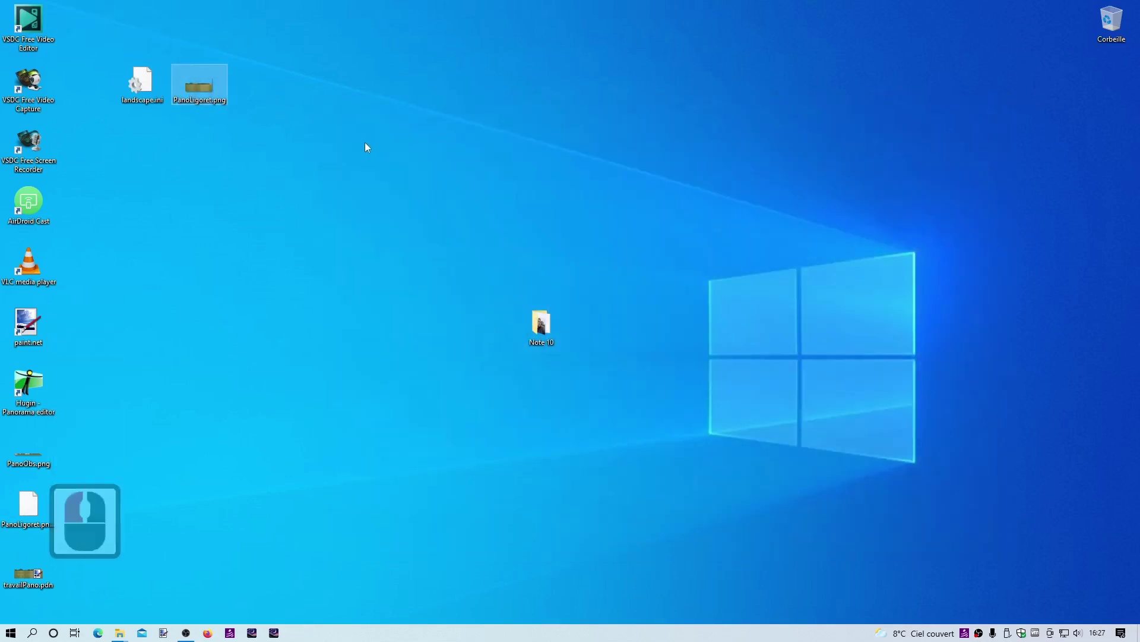
# Create a Desktop folder named Demonstration and move landscape.ini and PanoLigoret.png into it
pyautogui.rightClick(243, 135)
pyautogui.moveTo(283, 231)
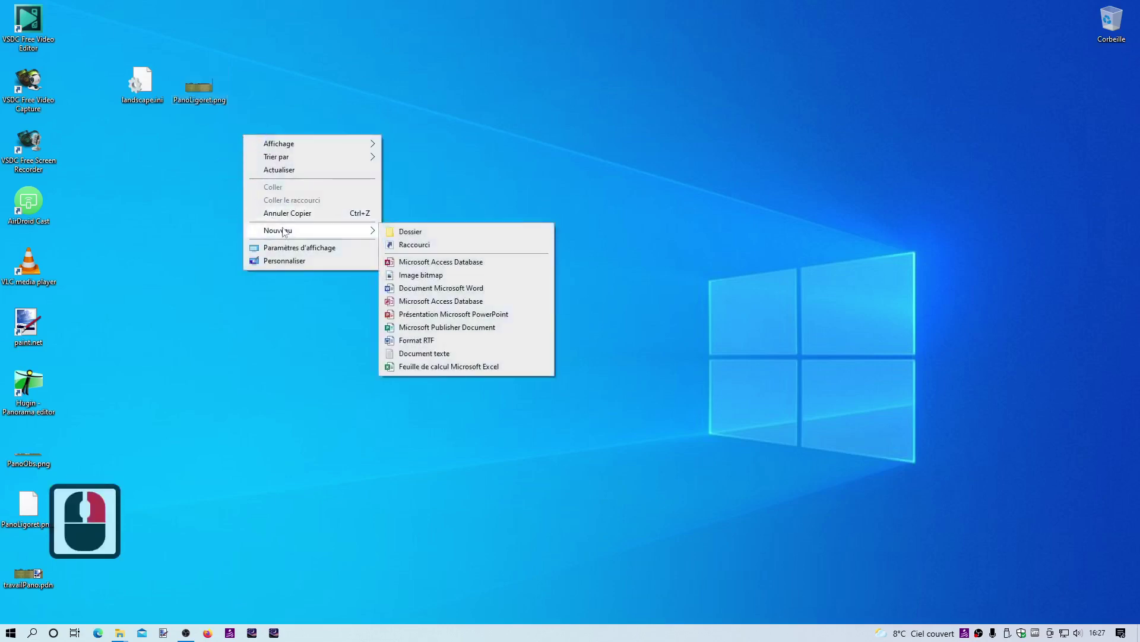
pyautogui.click(427, 233)
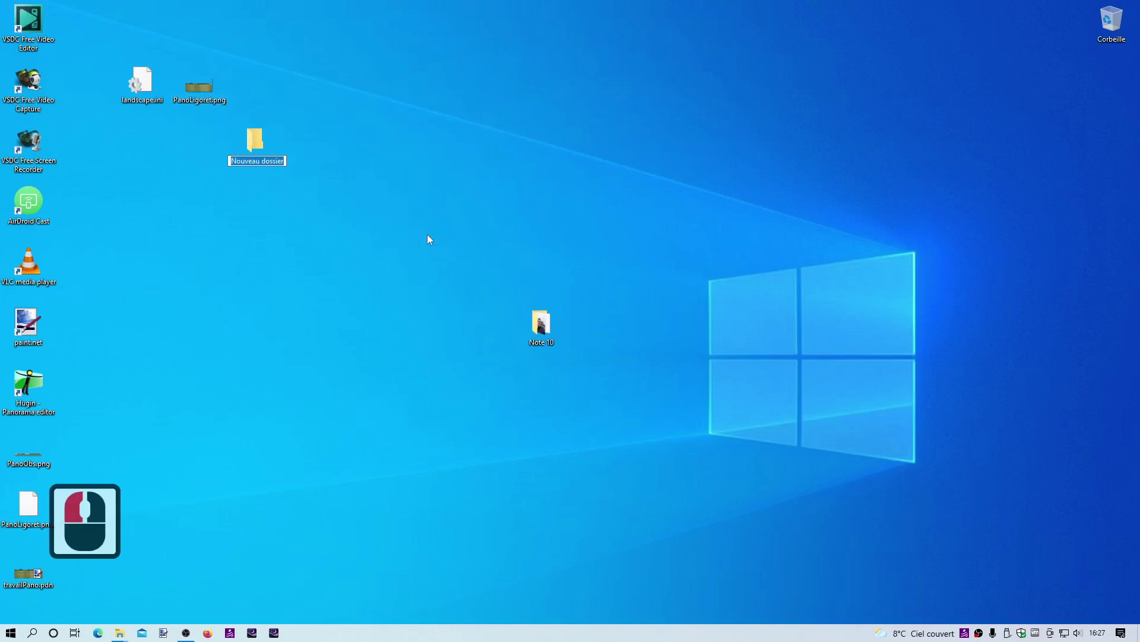
pyautogui.click(427, 235)
pyautogui.write('Demon')
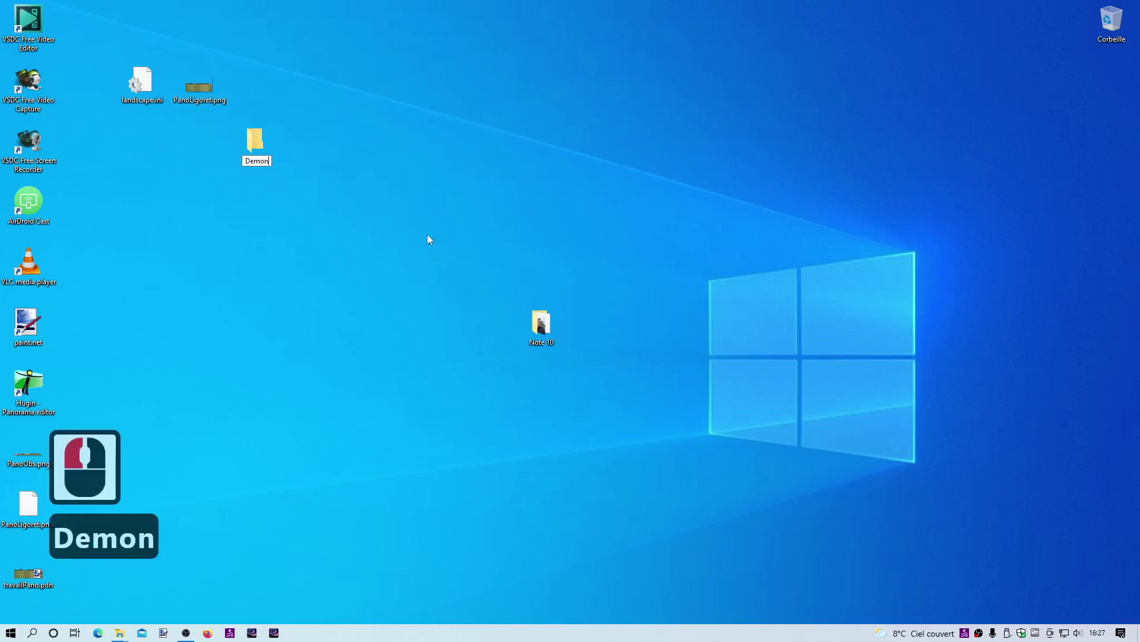
pyautogui.write('stration')
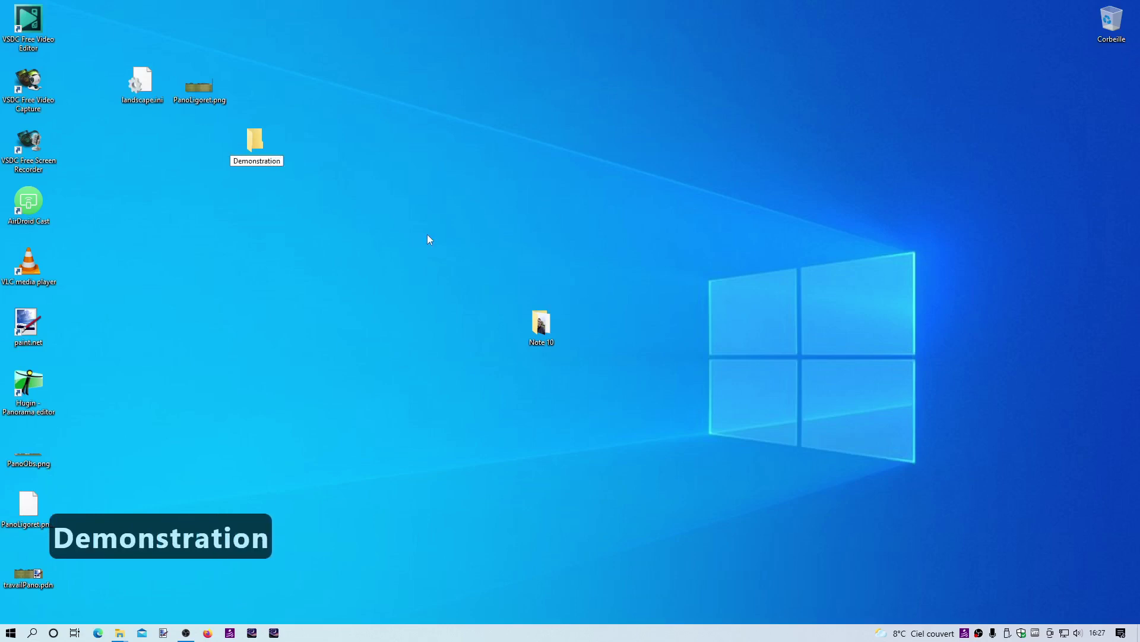
pyautogui.press('Return')
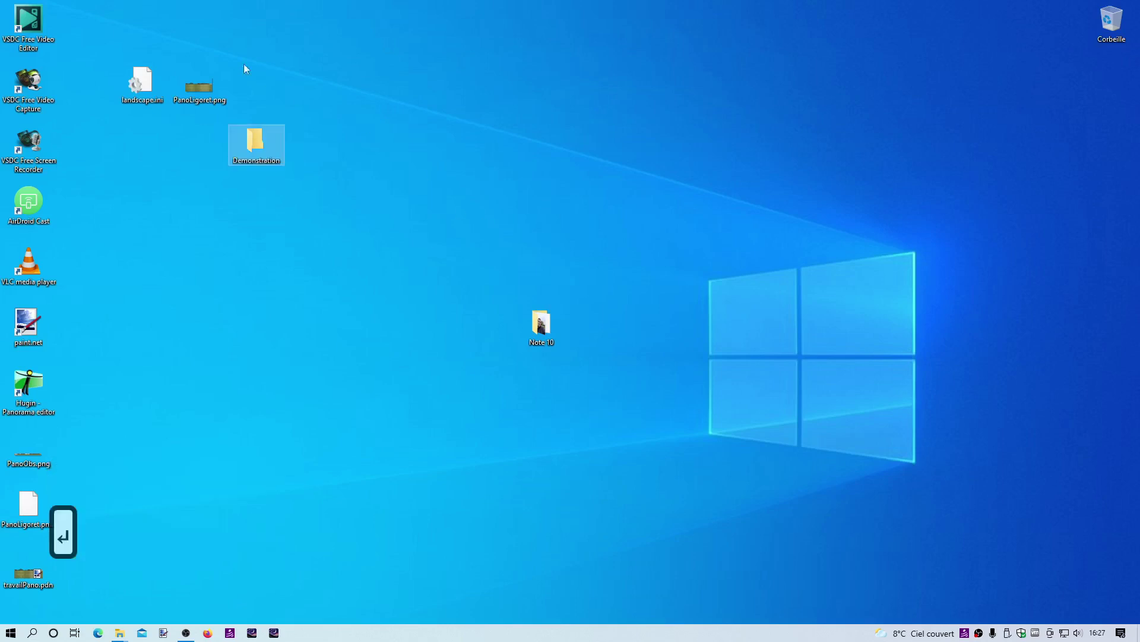
pyautogui.moveTo(121, 53); pyautogui.dragTo(257, 147)
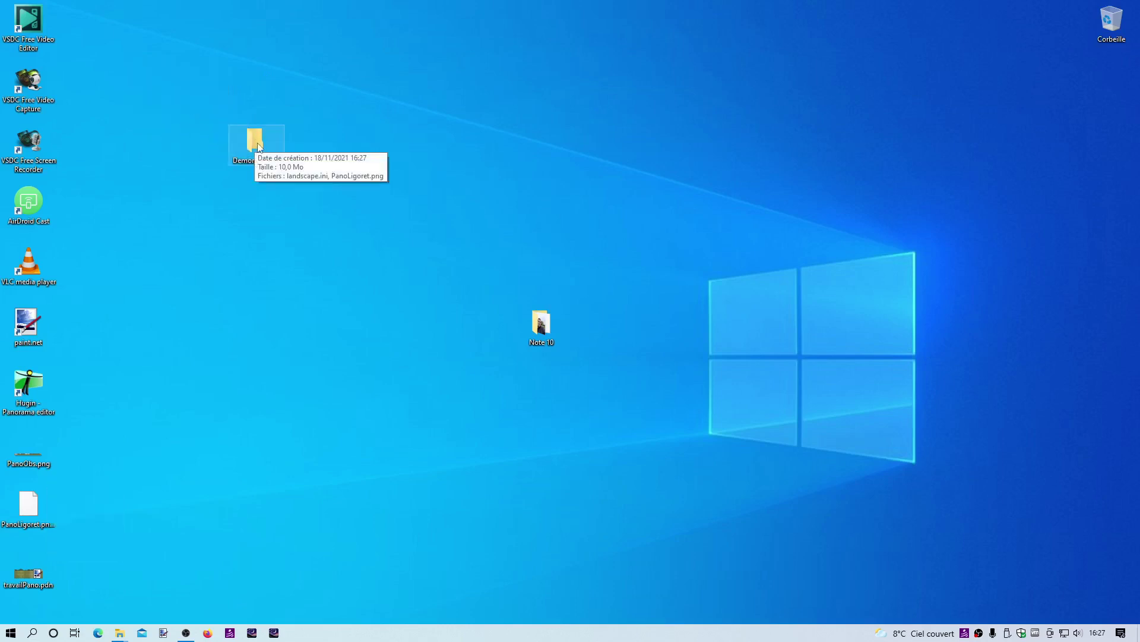
# Compress the Demonstration folder into Demonstration.zip on the Desktop with 7-Zip
pyautogui.rightClick(258, 147)
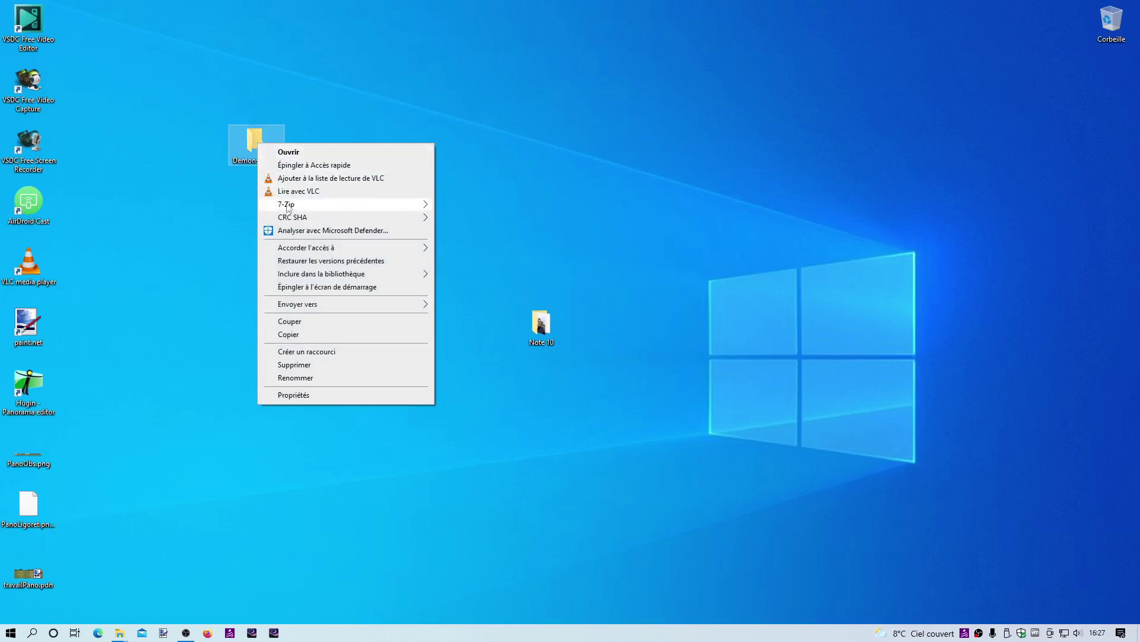
pyautogui.moveTo(287, 208)
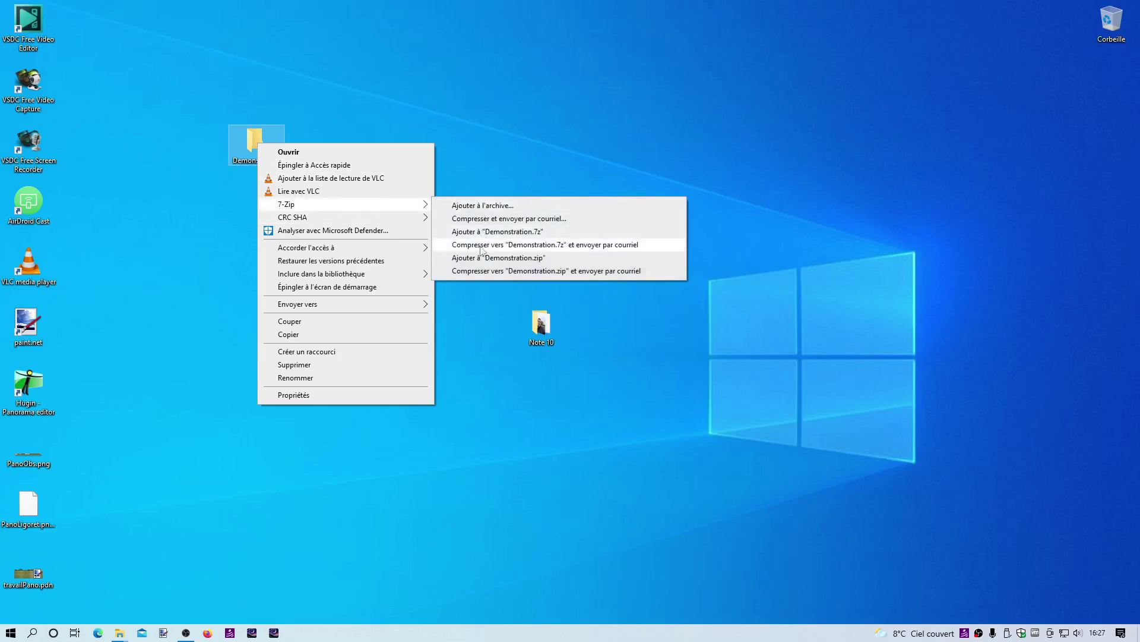
pyautogui.click(507, 262)
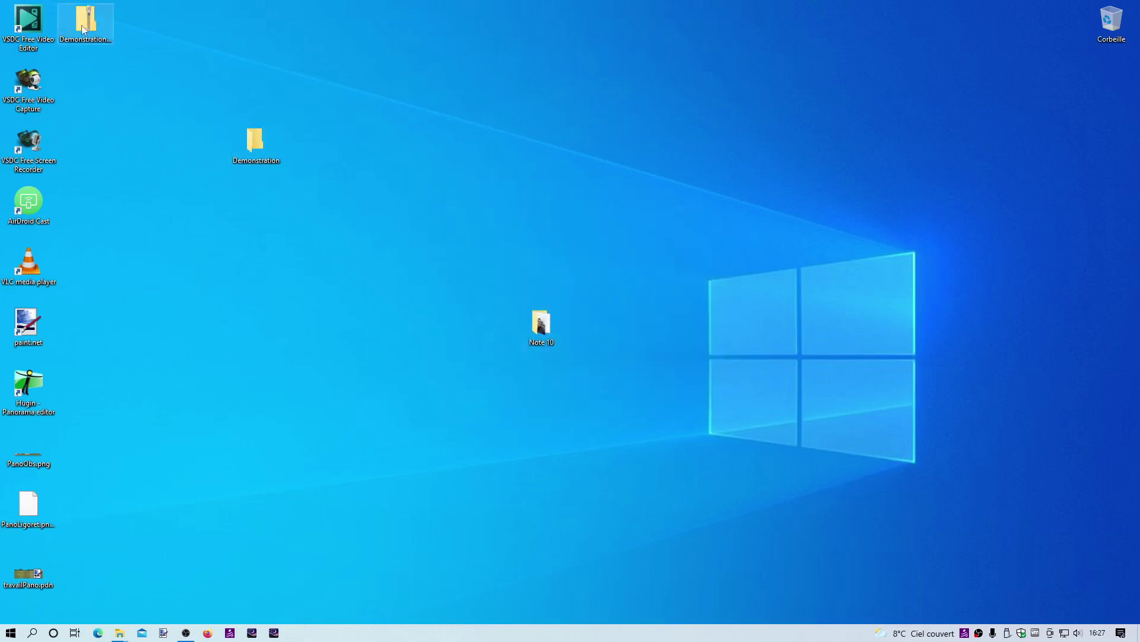
pyautogui.click(101, 45)
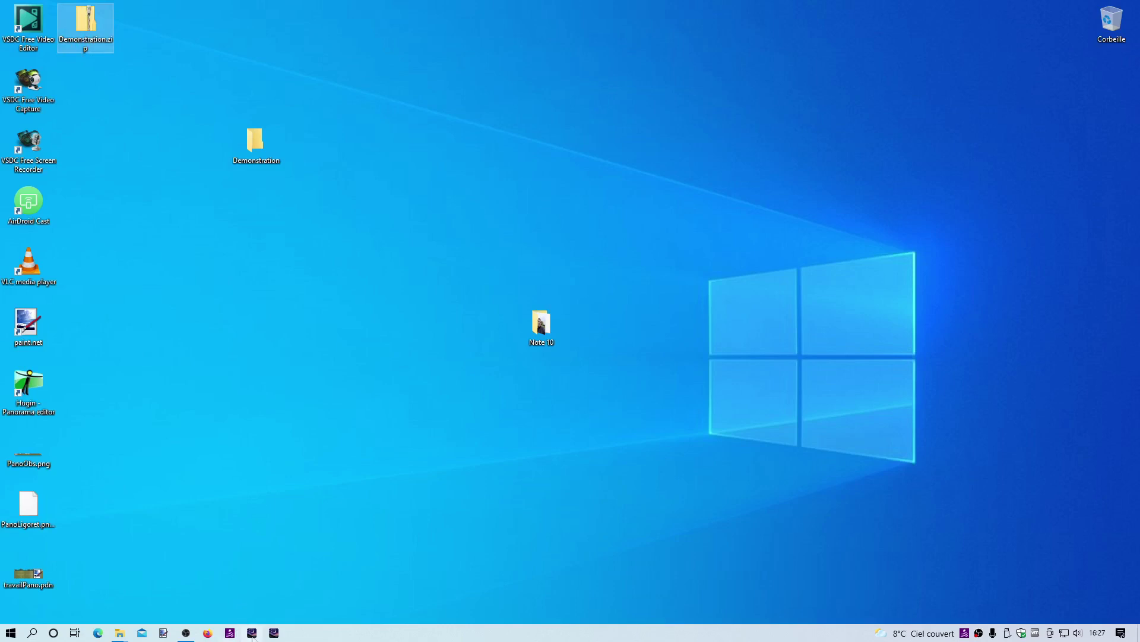
pyautogui.click(165, 531)
# Permanently delete the Ligoret folder from Stellarium's landscapes folder under %appdata%, and close the Explorer window
pyautogui.press('super+r')
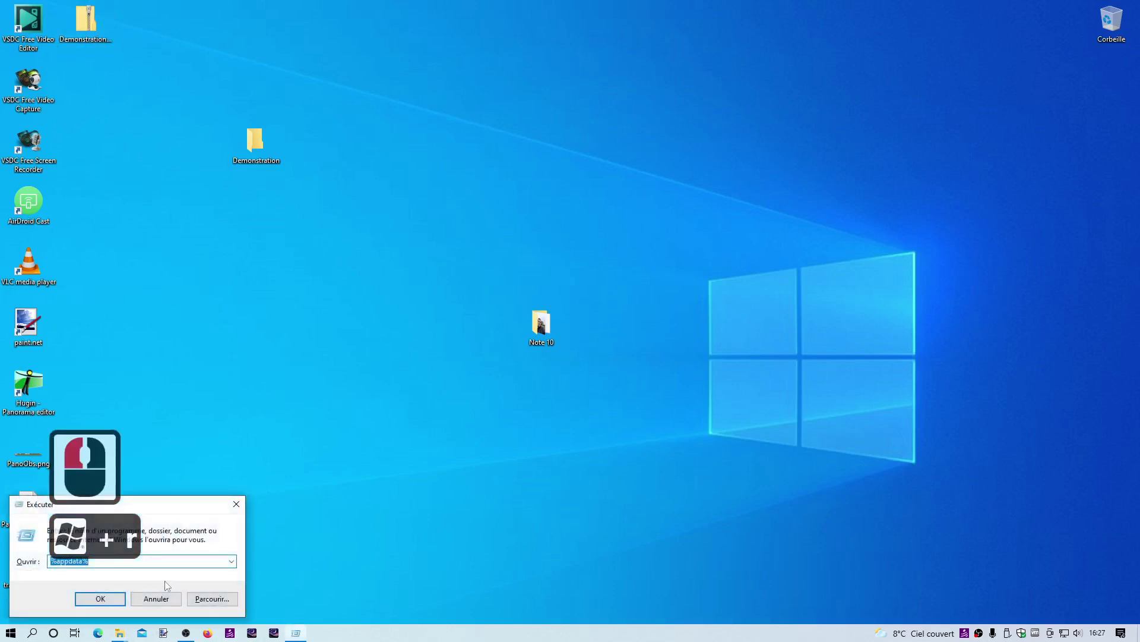
pyautogui.click(100, 599)
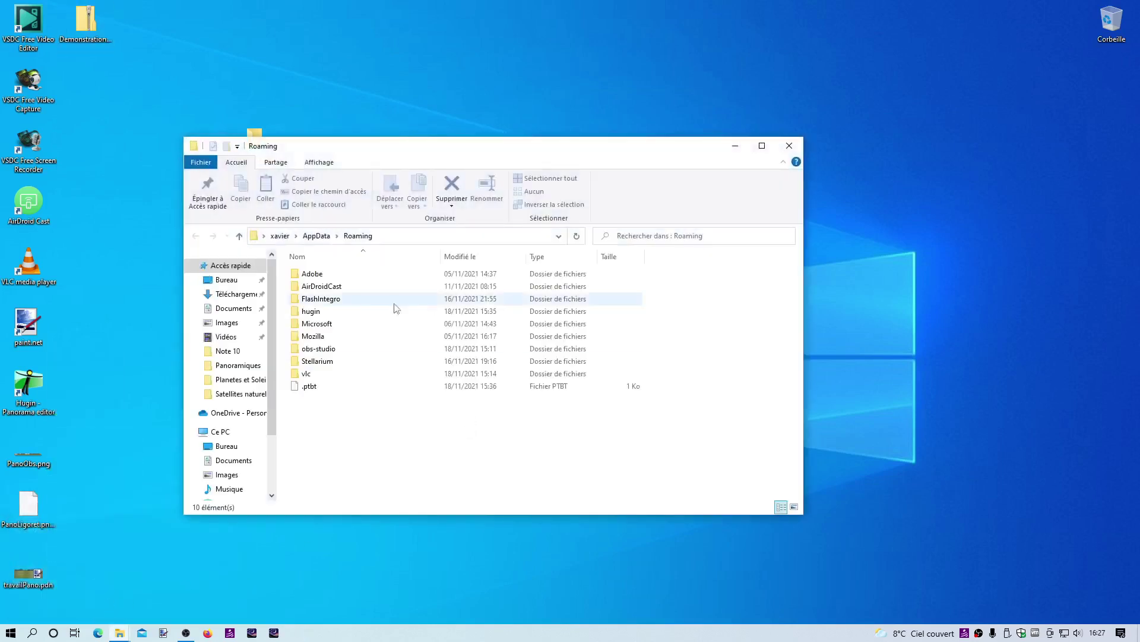
pyautogui.doubleClick(297, 362)
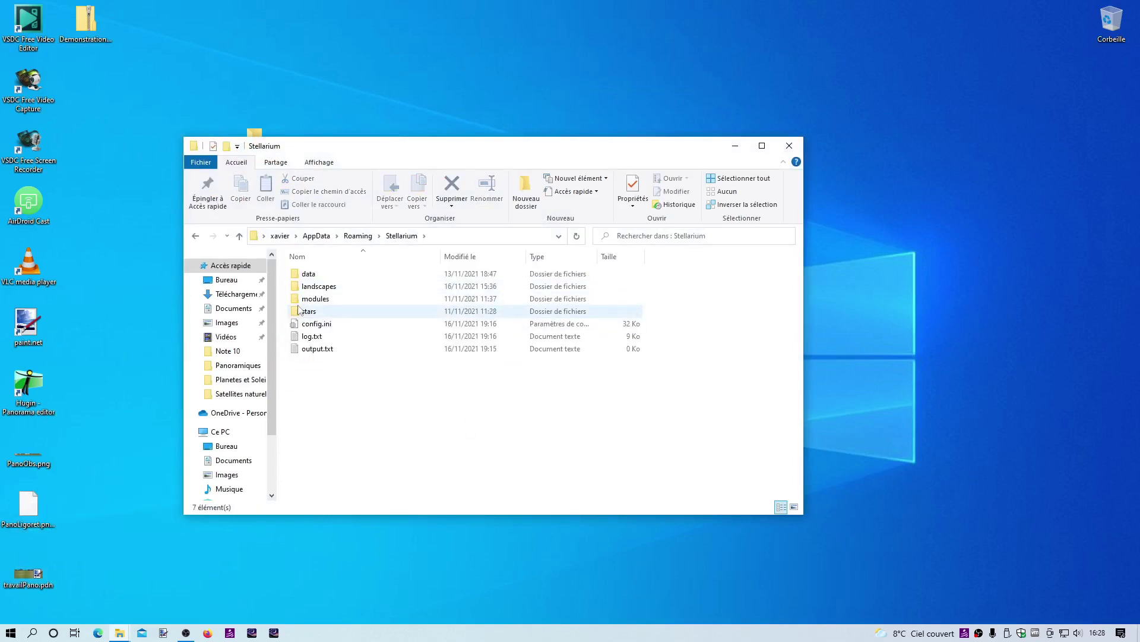
pyautogui.doubleClick(299, 287)
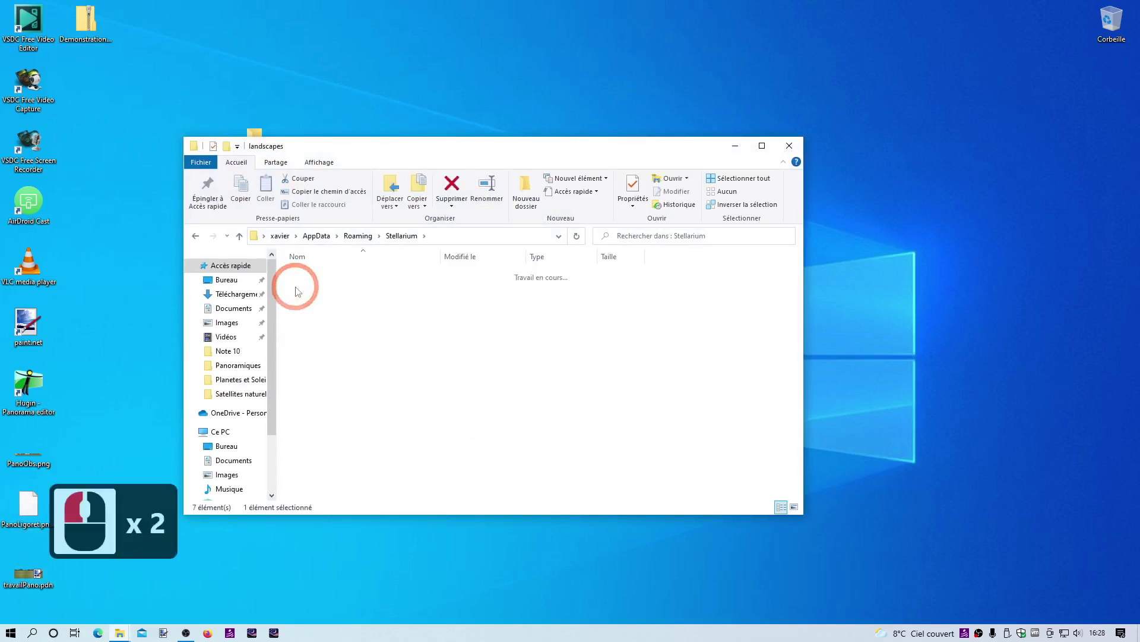
pyautogui.rightClick(297, 278)
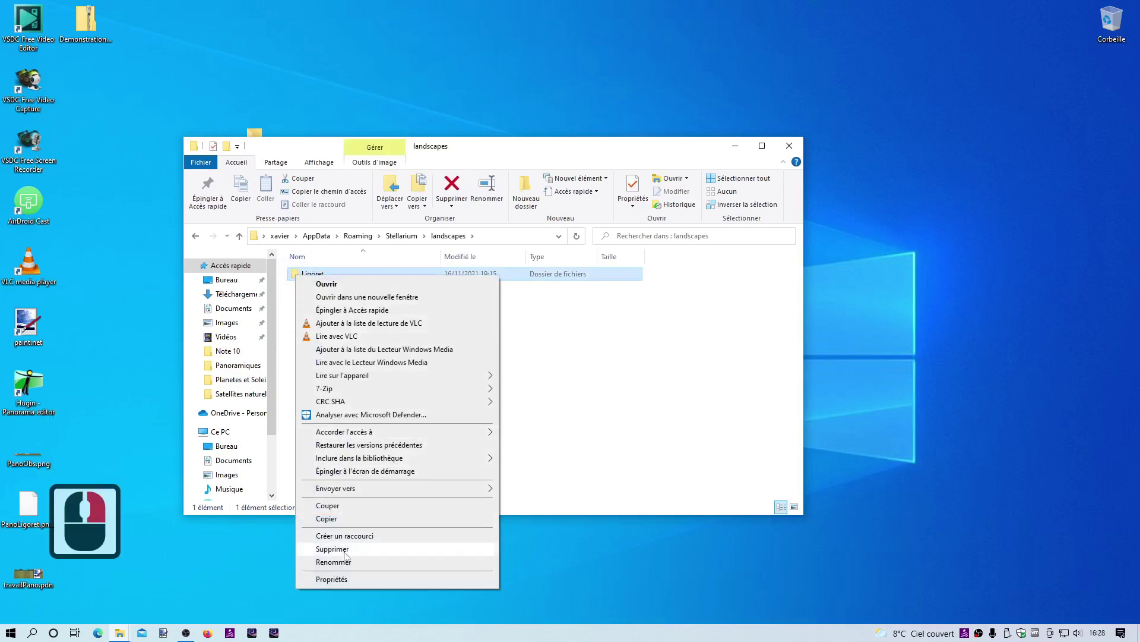
pyautogui.click(333, 549)
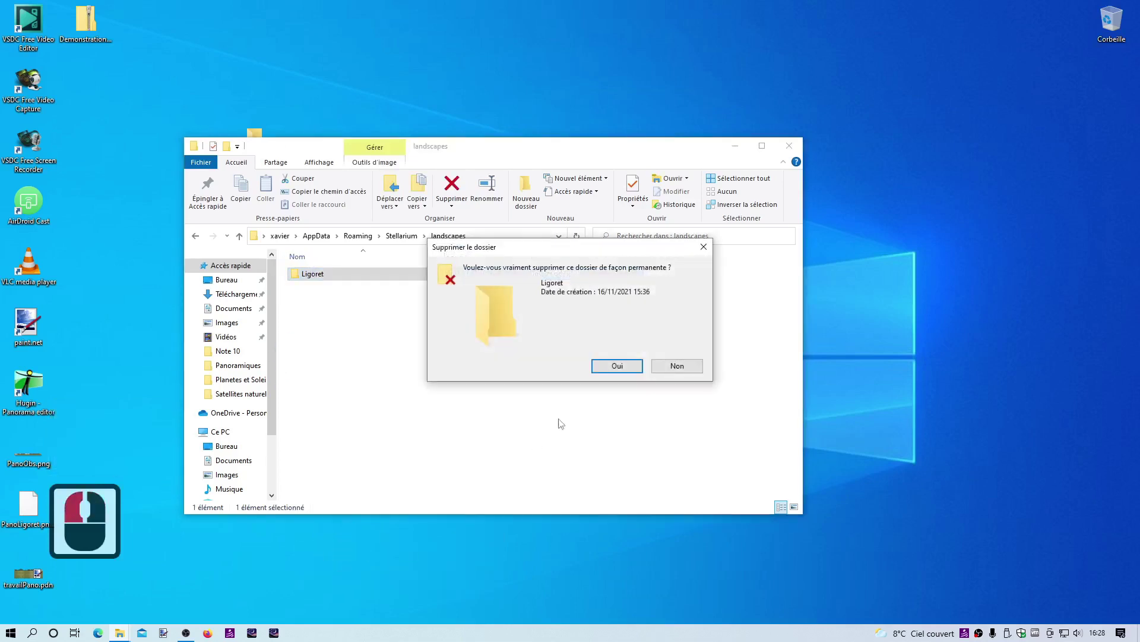
pyautogui.click(610, 376)
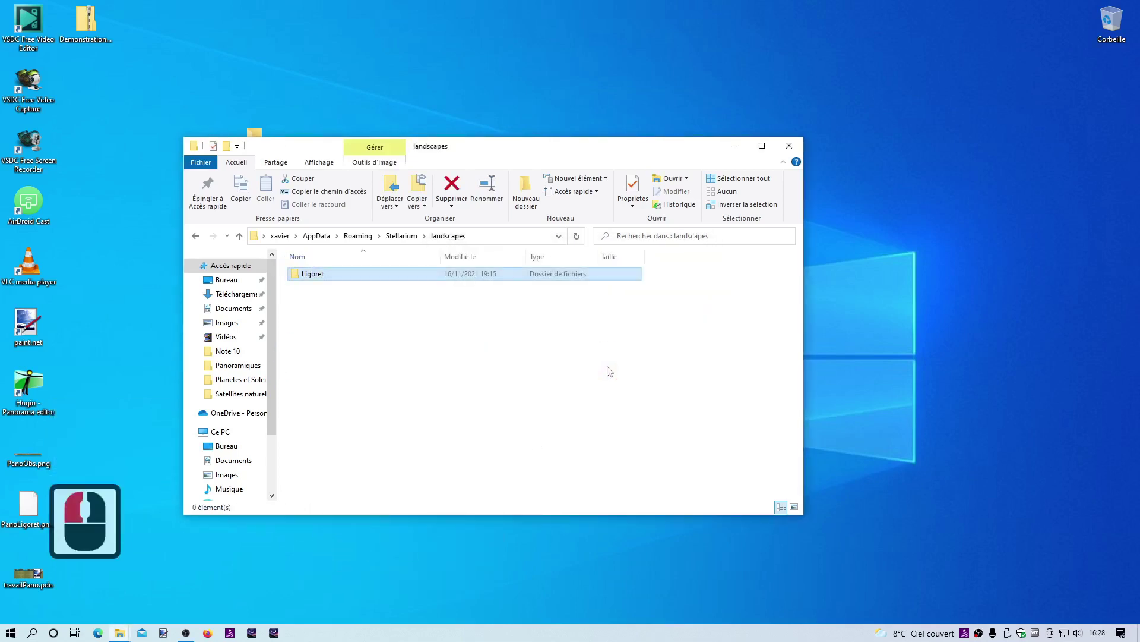
pyautogui.click(789, 145)
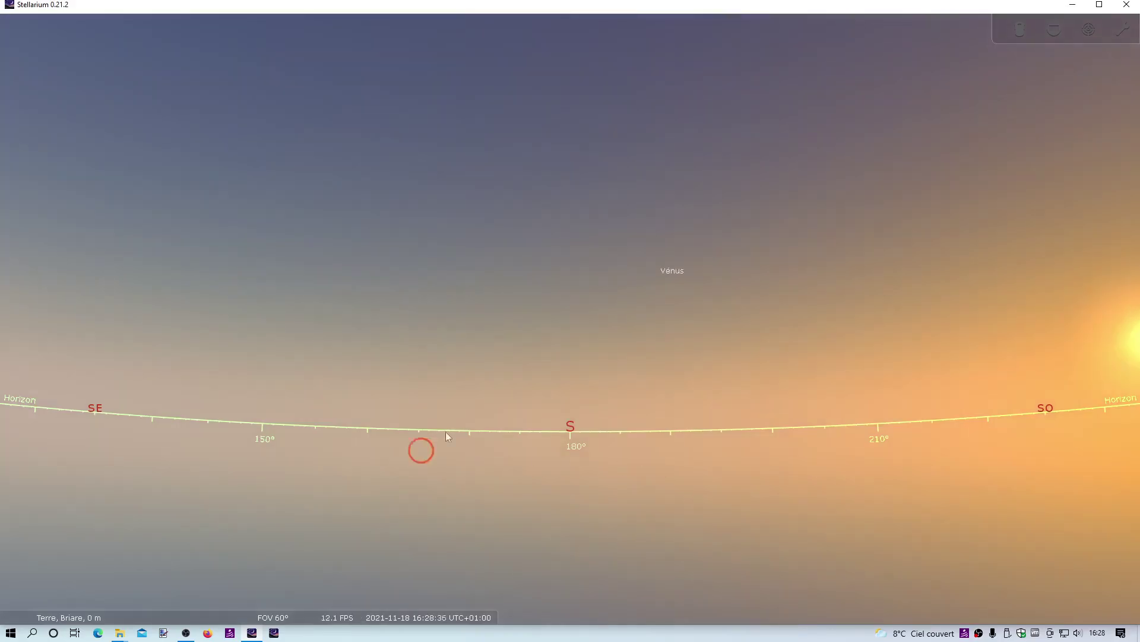
pyautogui.moveTo(446, 432); pyautogui.dragTo(440, 461)
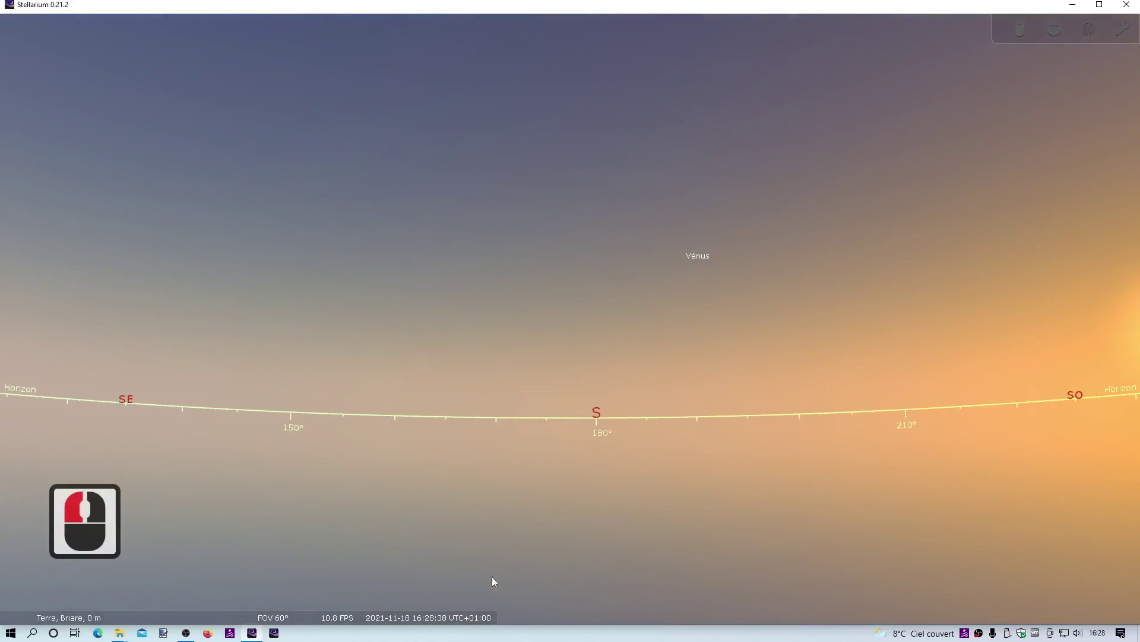
pyautogui.moveTo(486, 618)
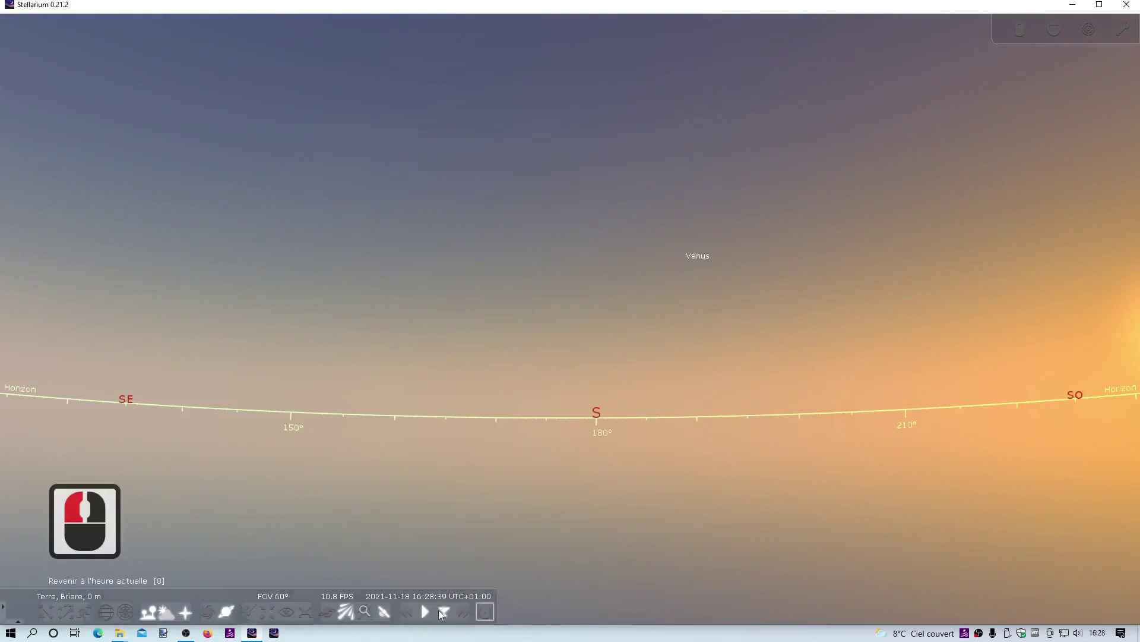
pyautogui.click(306, 612)
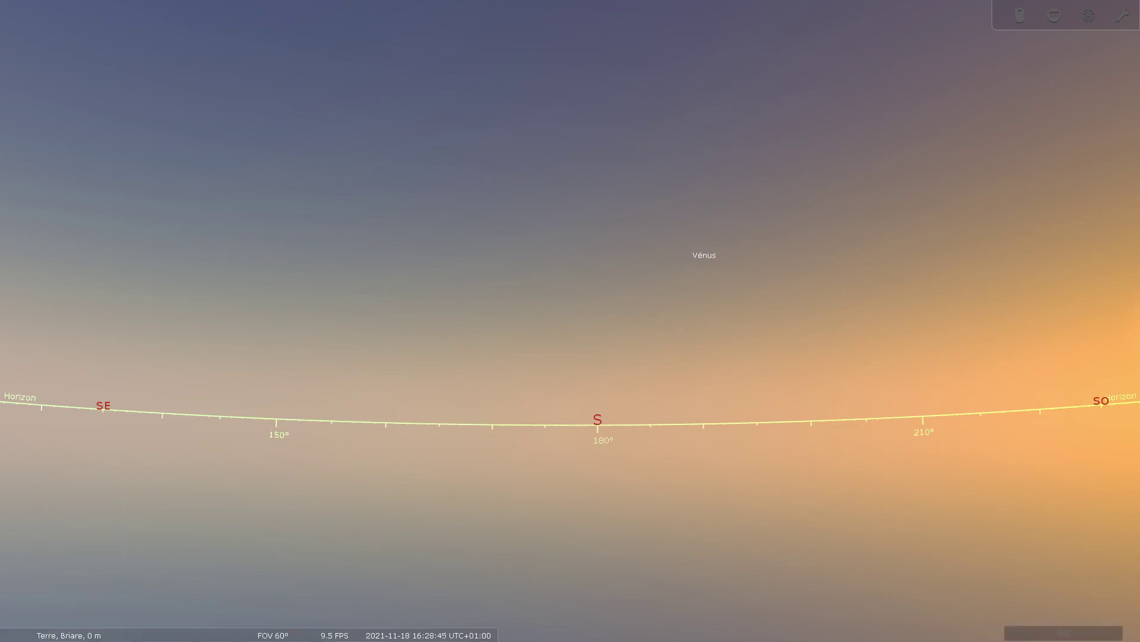
pyautogui.click(306, 632)
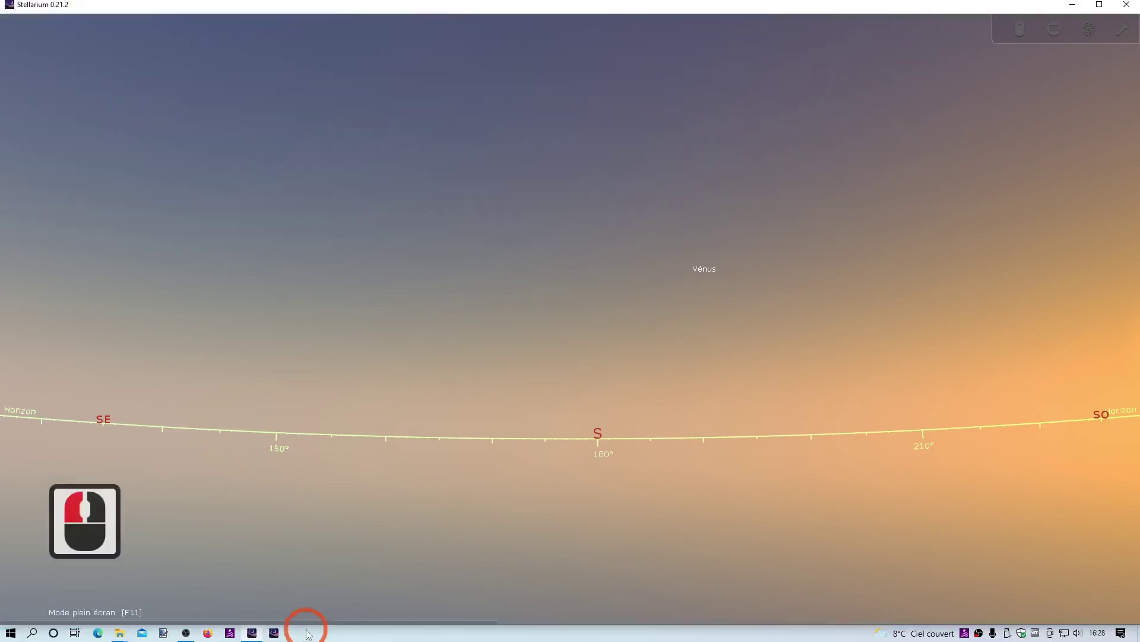
pyautogui.click(186, 632)
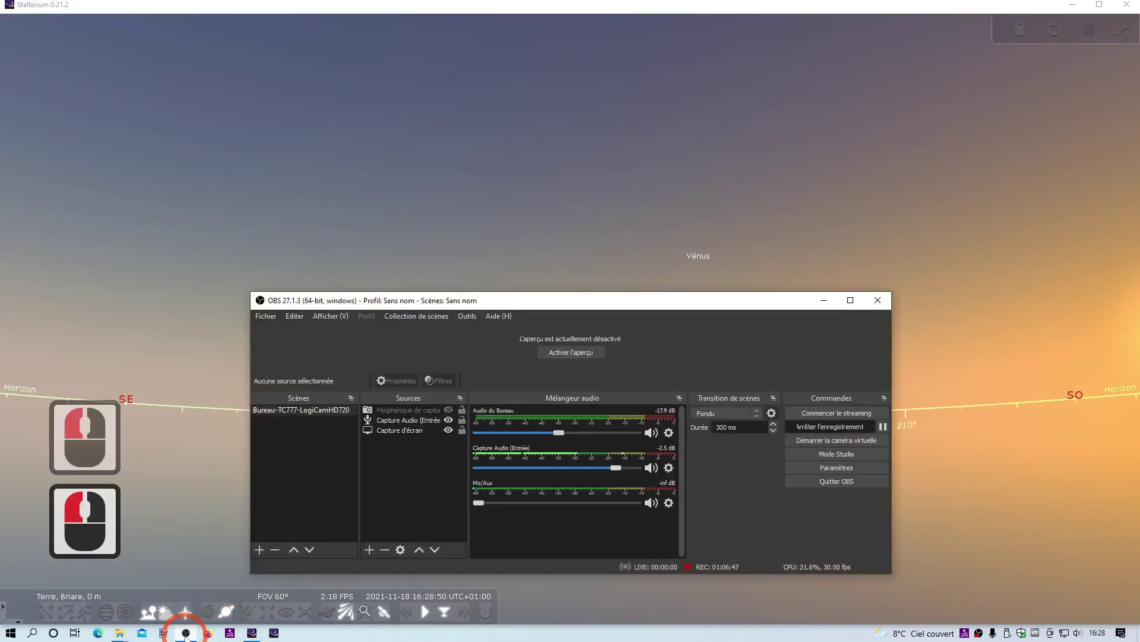
pyautogui.click(186, 633)
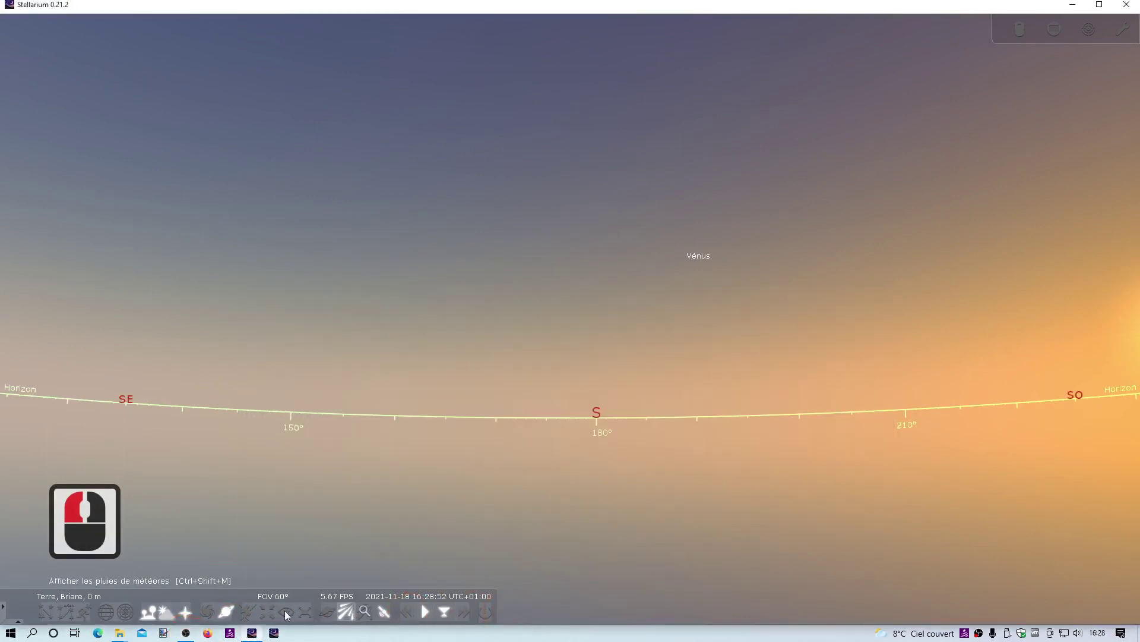
# Display Stellarium in full screen and open the landscape (Paysage) section of its display settings
pyautogui.click(303, 614)
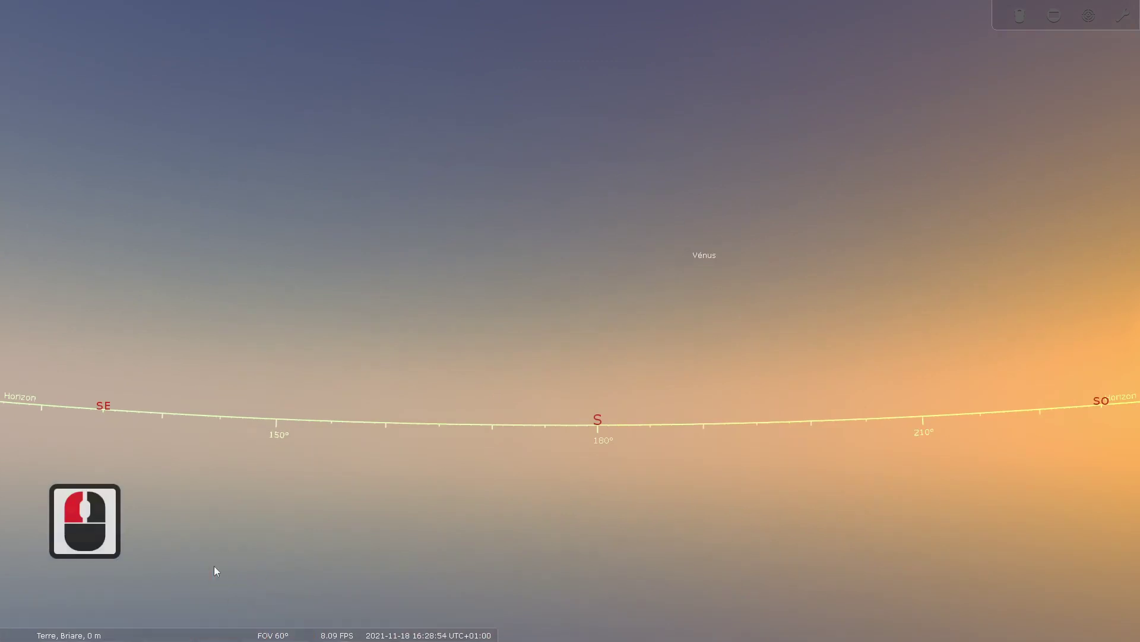
pyautogui.moveTo(2, 516)
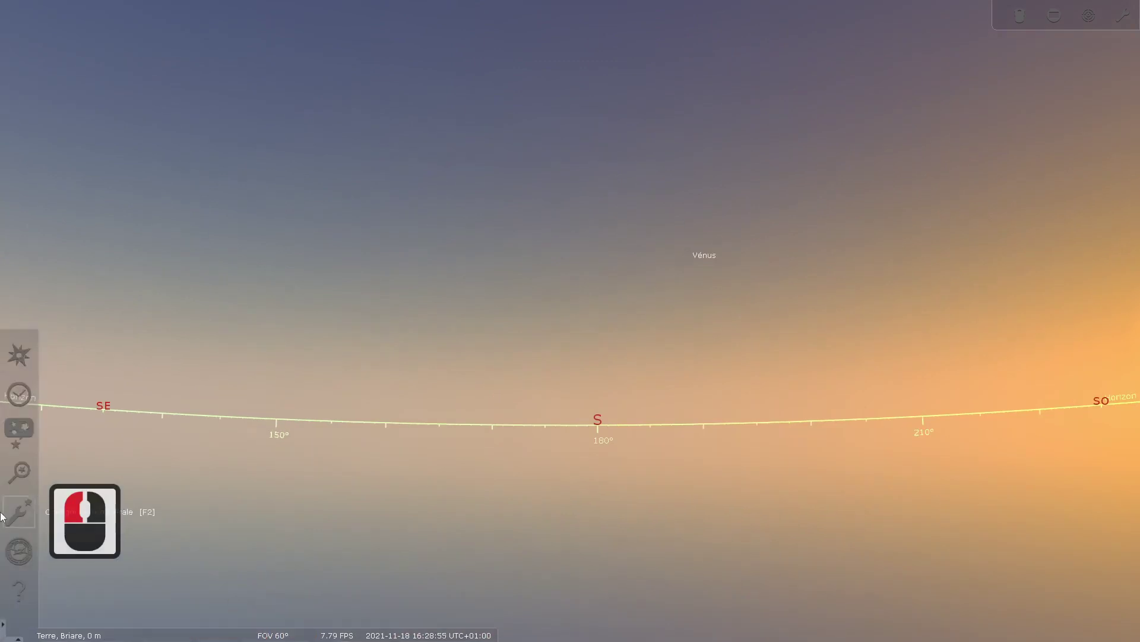
pyautogui.click(19, 439)
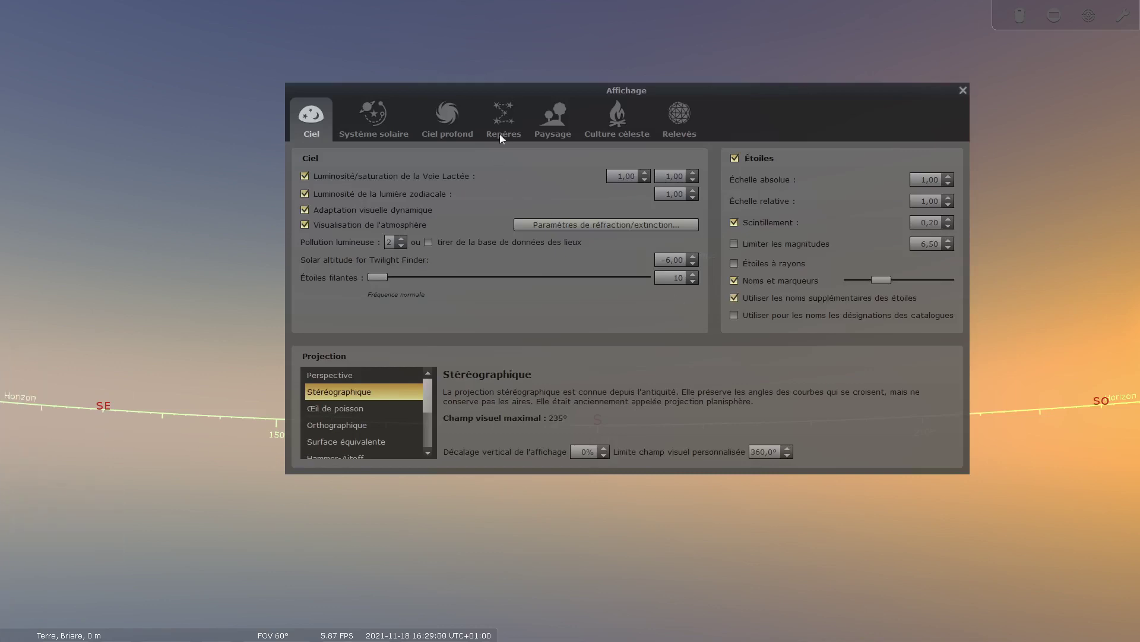
pyautogui.click(550, 122)
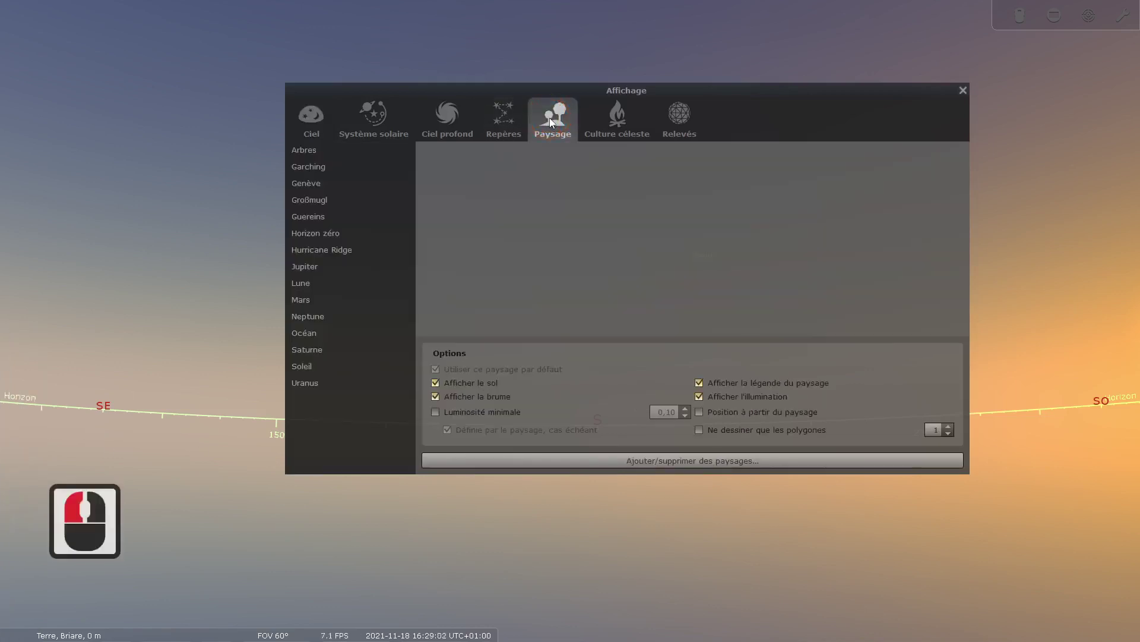
# Install the landscape from Demonstration.zip on the Desktop as the one in use, and close the landscape dialogs
pyautogui.click(661, 460)
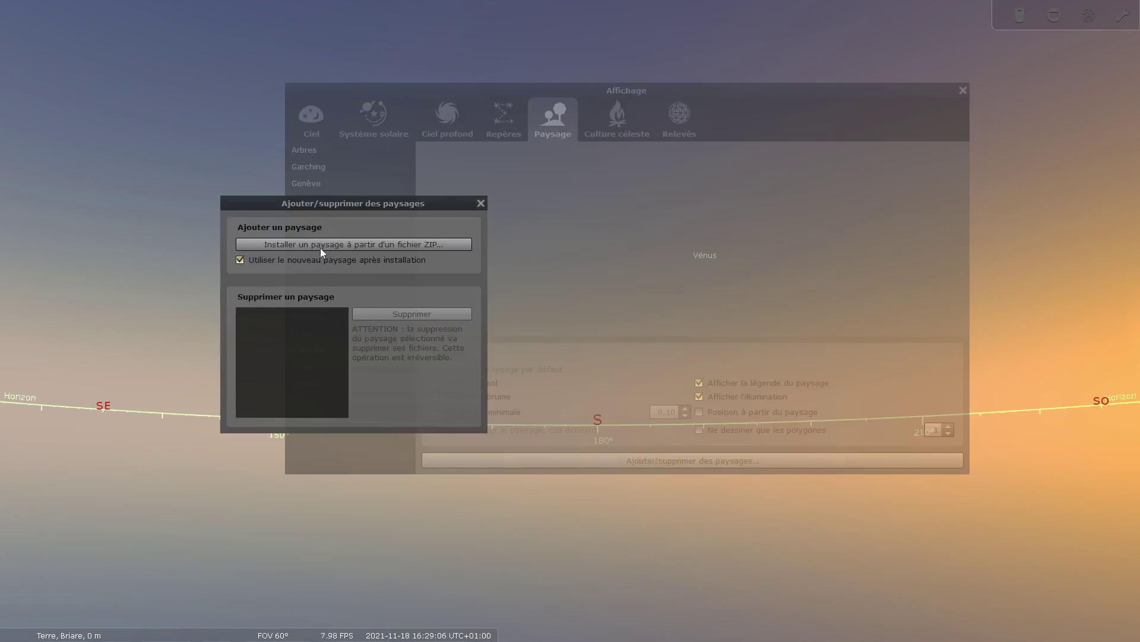
pyautogui.click(382, 243)
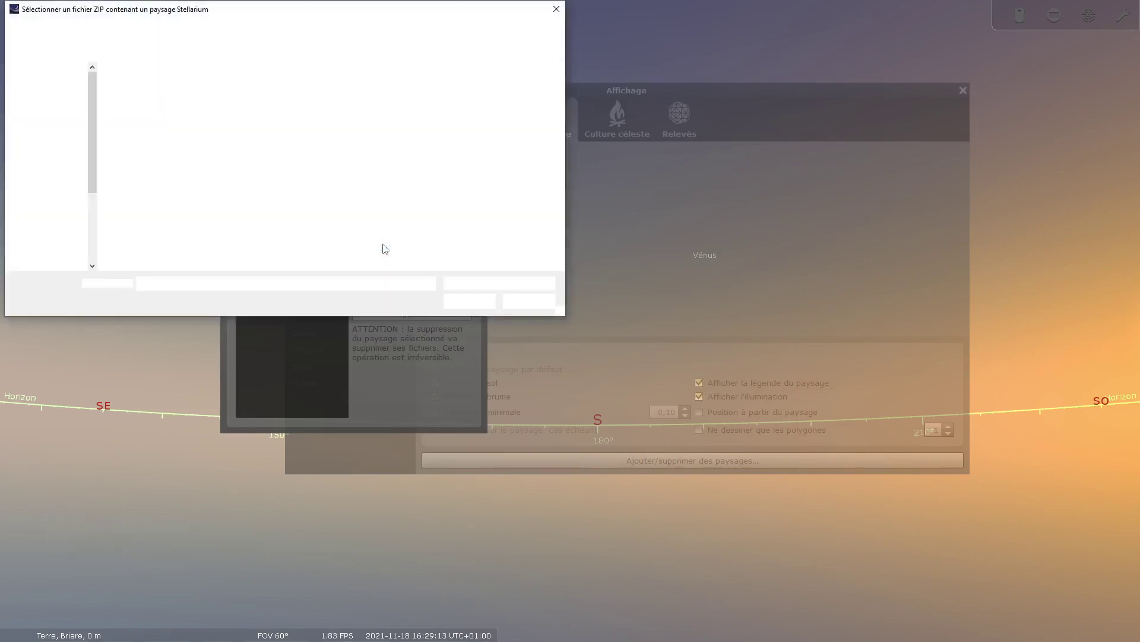
pyautogui.click(42, 95)
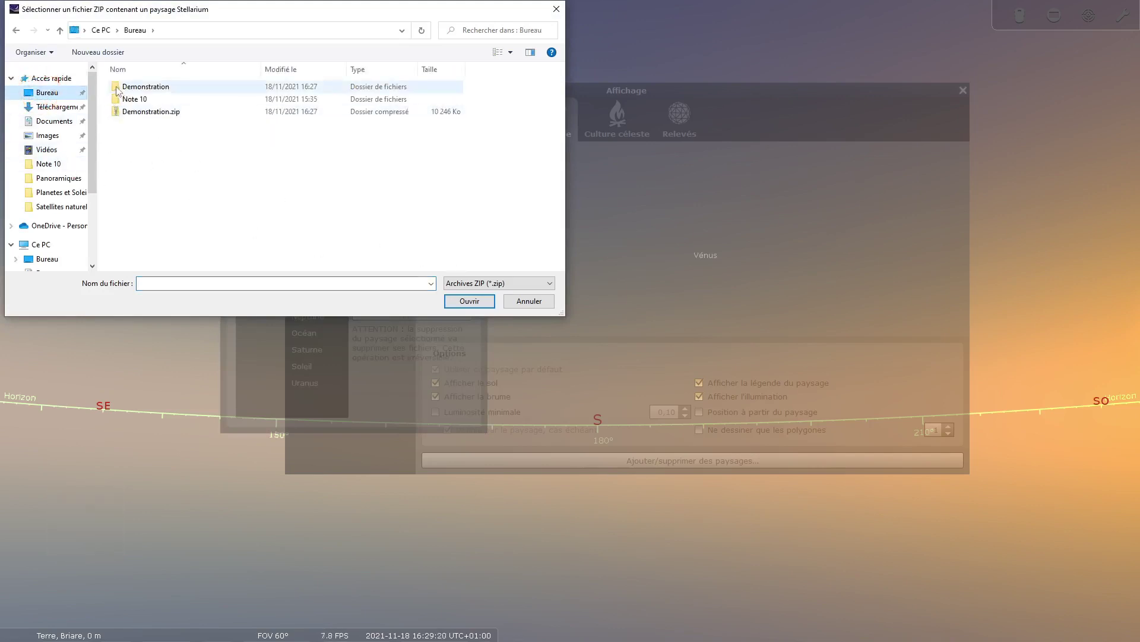
pyautogui.click(118, 113)
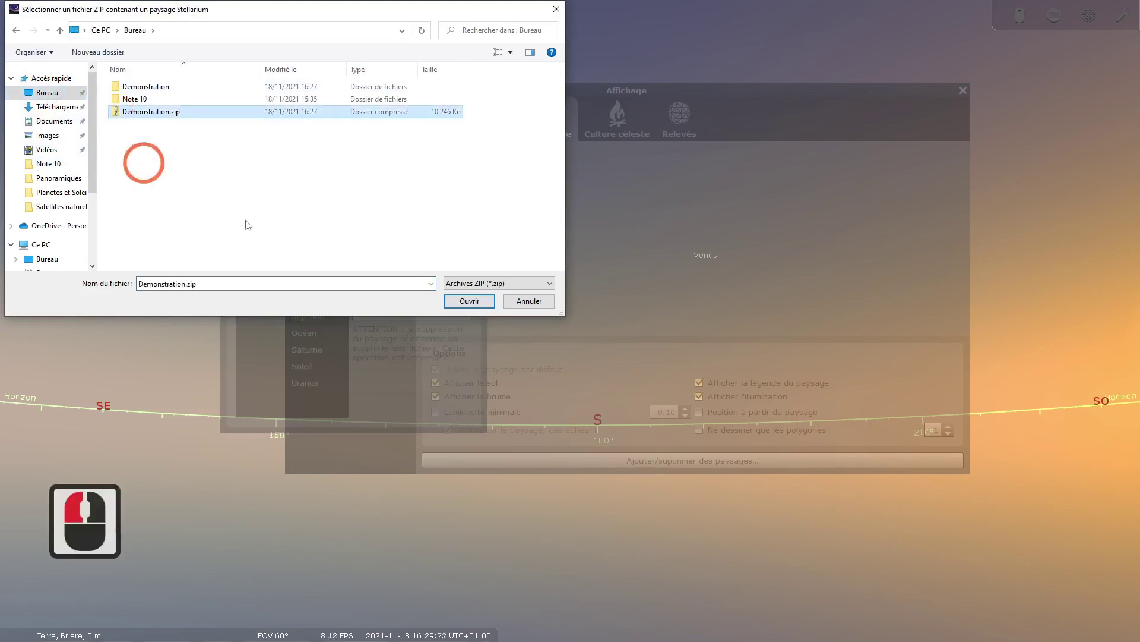
pyautogui.click(470, 301)
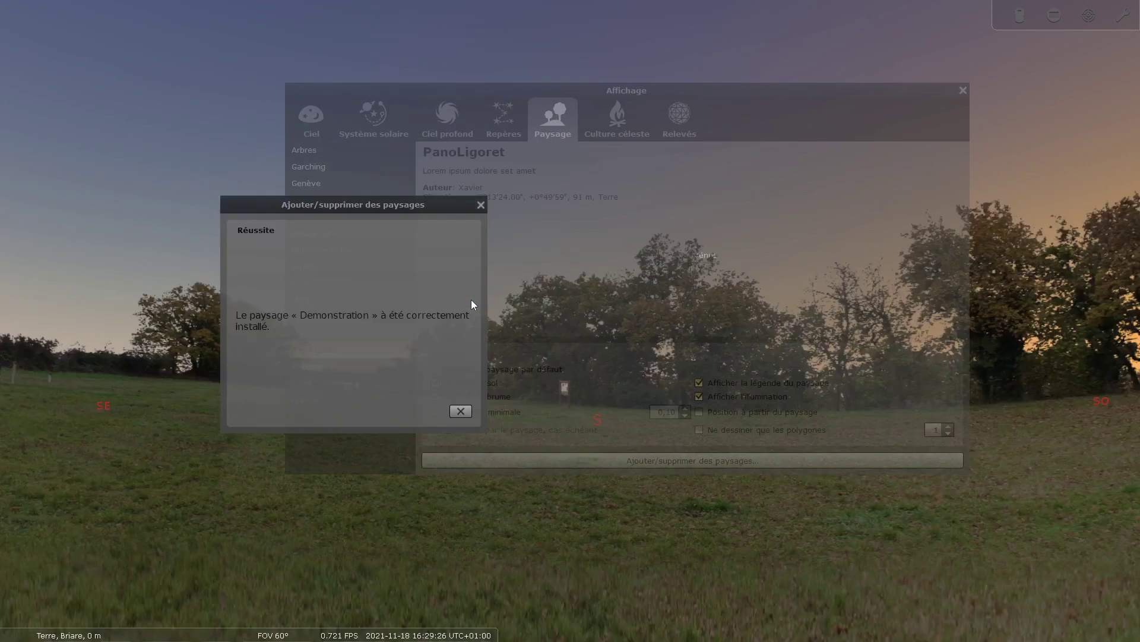
pyautogui.click(461, 411)
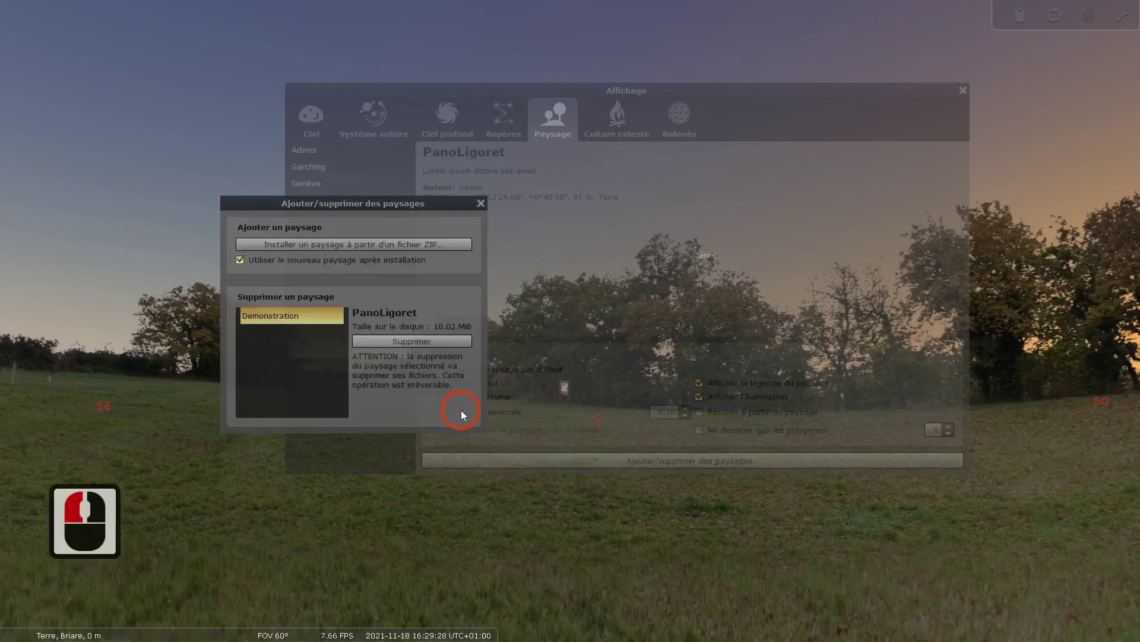
pyautogui.click(481, 204)
pyautogui.click(962, 91)
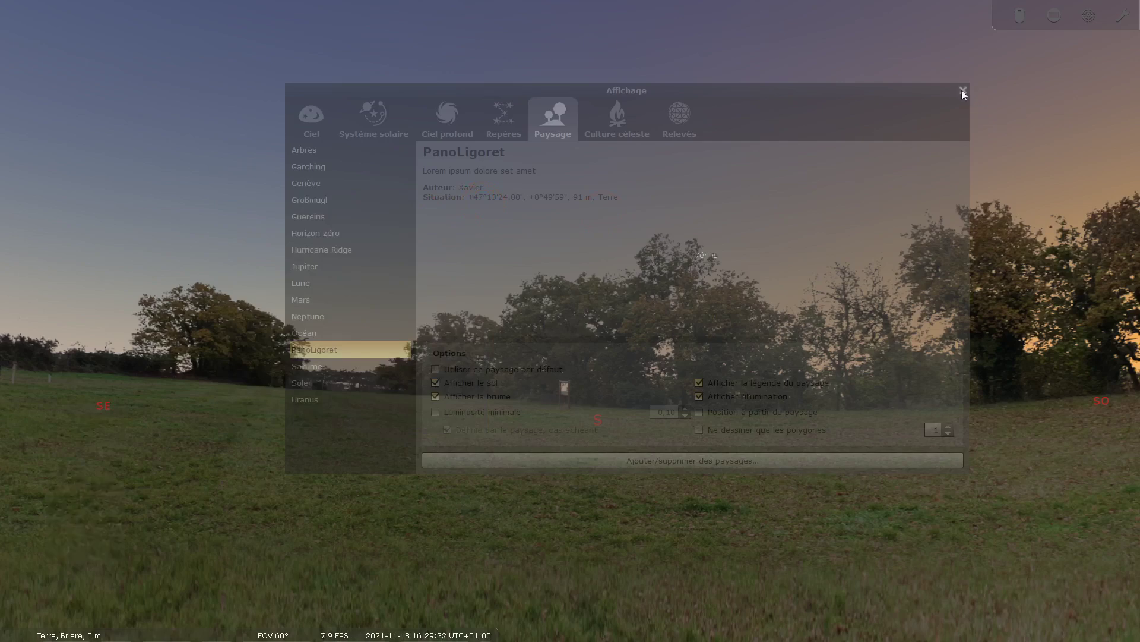
# Look around the installed panorama from the south through east to north, examining the horizon, trees and observatory domes
pyautogui.moveTo(251, 402); pyautogui.dragTo(571, 219)
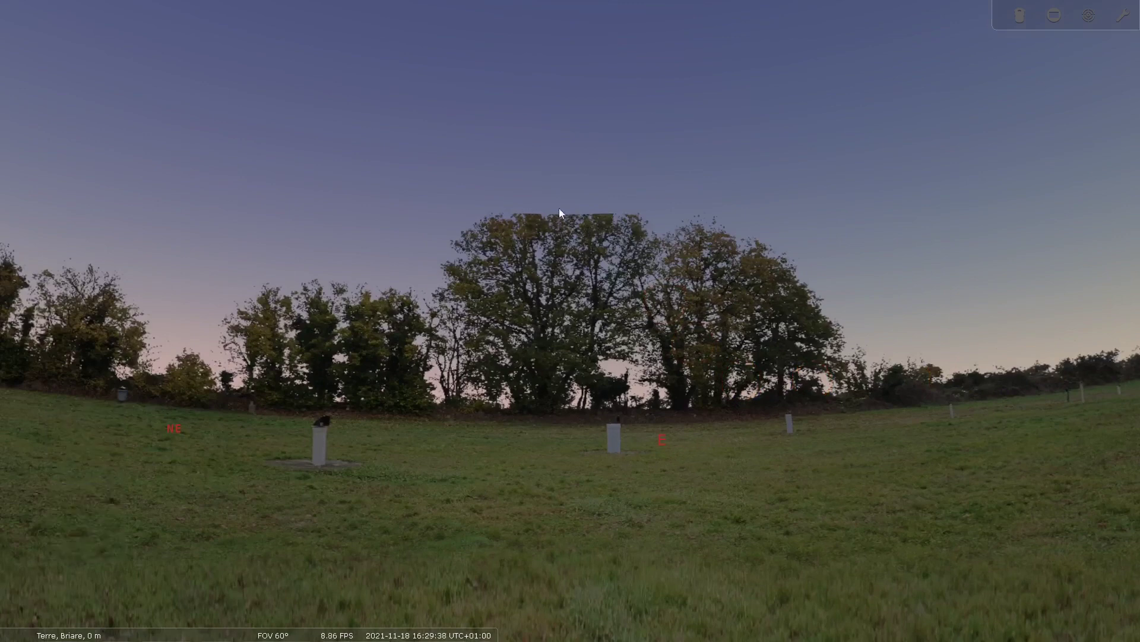
pyautogui.moveTo(501, 368); pyautogui.dragTo(754, 297)
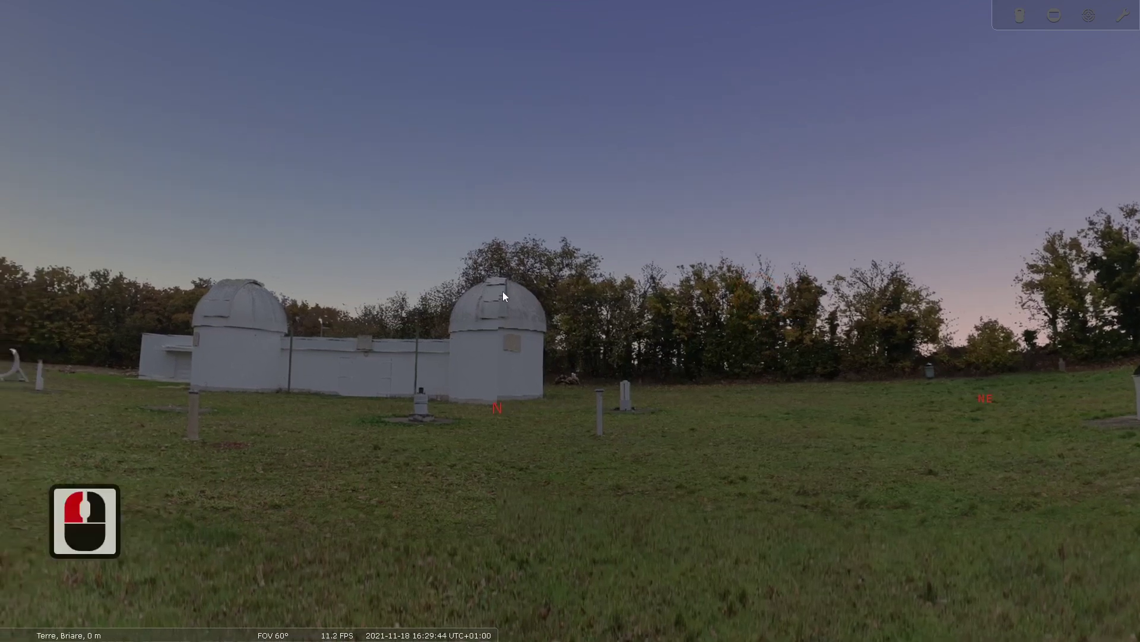
pyautogui.moveTo(501, 399); pyautogui.dragTo(501, 398)
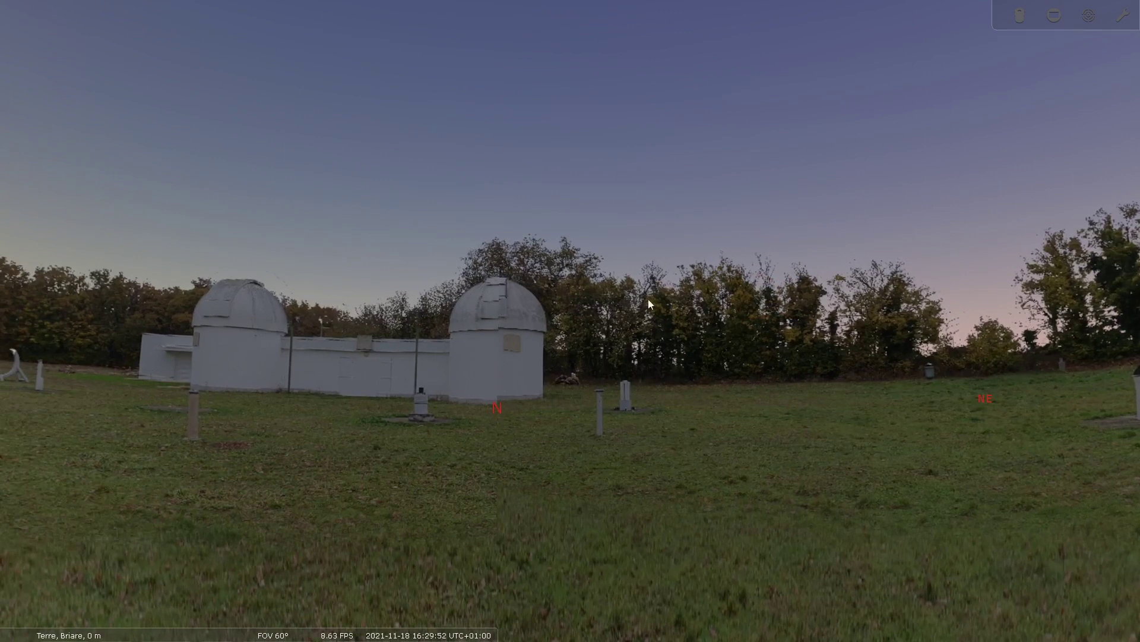
pyautogui.moveTo(250, 339); pyautogui.dragTo(596, 378)
pyautogui.moveTo(309, 403); pyautogui.dragTo(701, 408)
pyautogui.moveTo(251, 433); pyautogui.dragTo(629, 429)
pyautogui.moveTo(382, 428); pyautogui.dragTo(656, 409)
# Widen the field of view to 98.9° and examine the panorama's ground and its eastern to southern horizon
pyautogui.scroll(-3, 515, 440)
pyautogui.moveTo(523, 425); pyautogui.dragTo(512, 310)
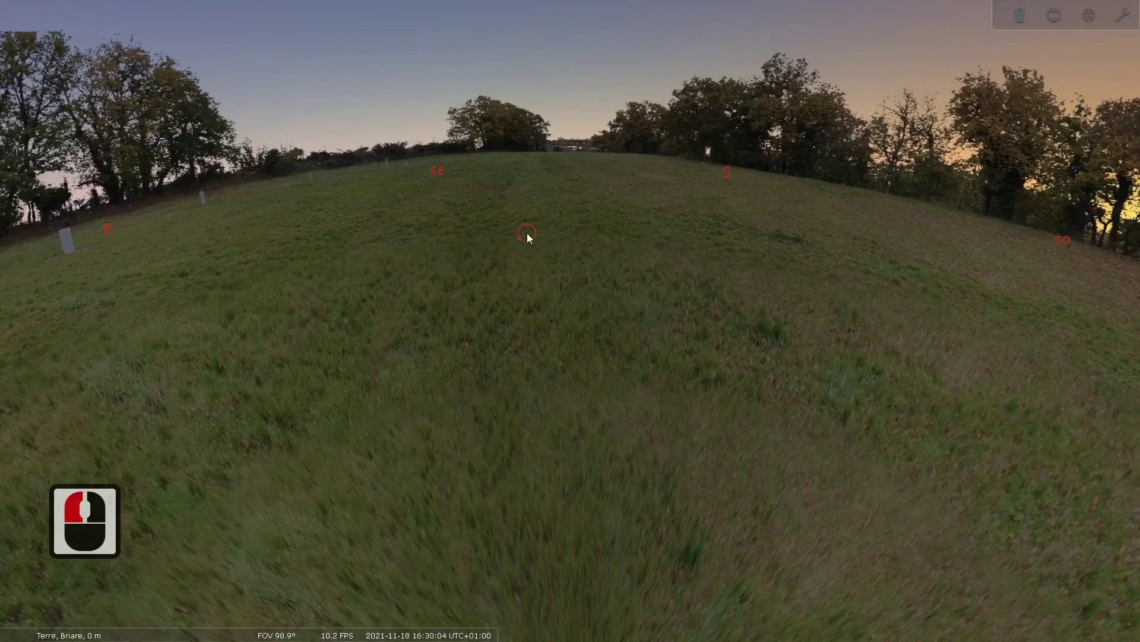
pyautogui.moveTo(529, 234); pyautogui.dragTo(543, 389)
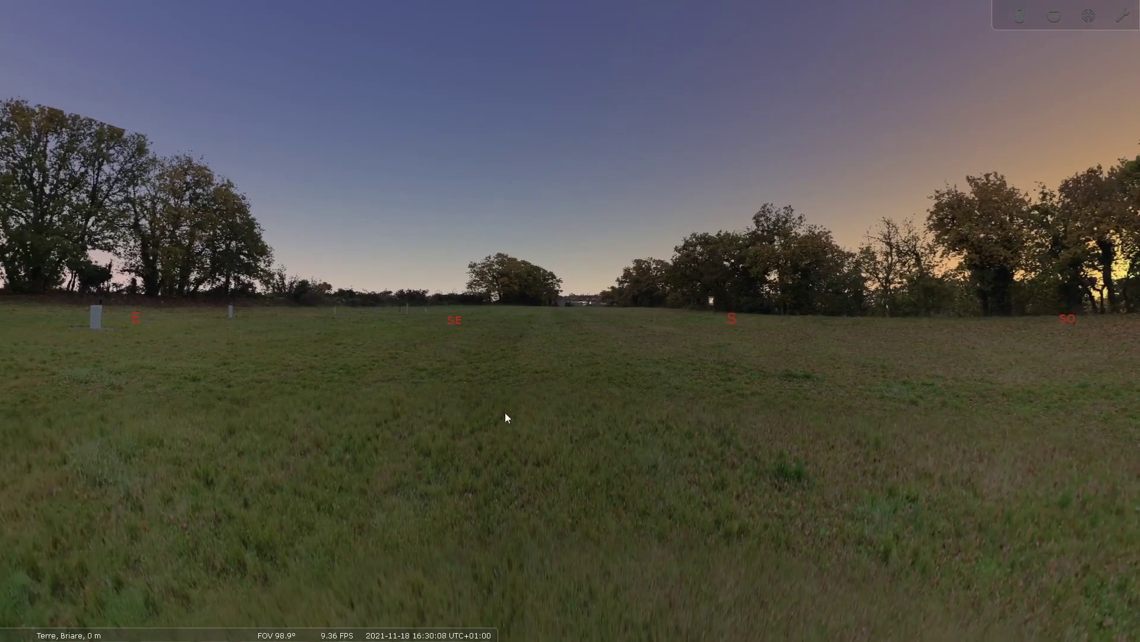
pyautogui.moveTo(486, 413); pyautogui.dragTo(669, 416)
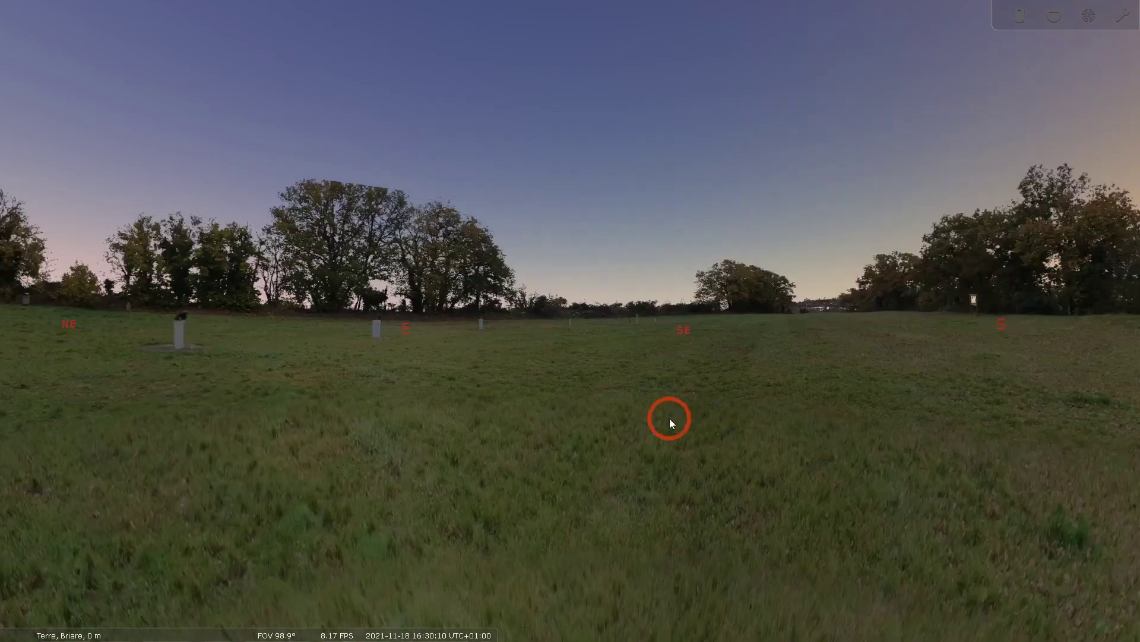
pyautogui.moveTo(415, 456)
pyautogui.mouseDown()
pyautogui.moveTo(689, 423)
pyautogui.moveTo(448, 415)
pyautogui.mouseUp()
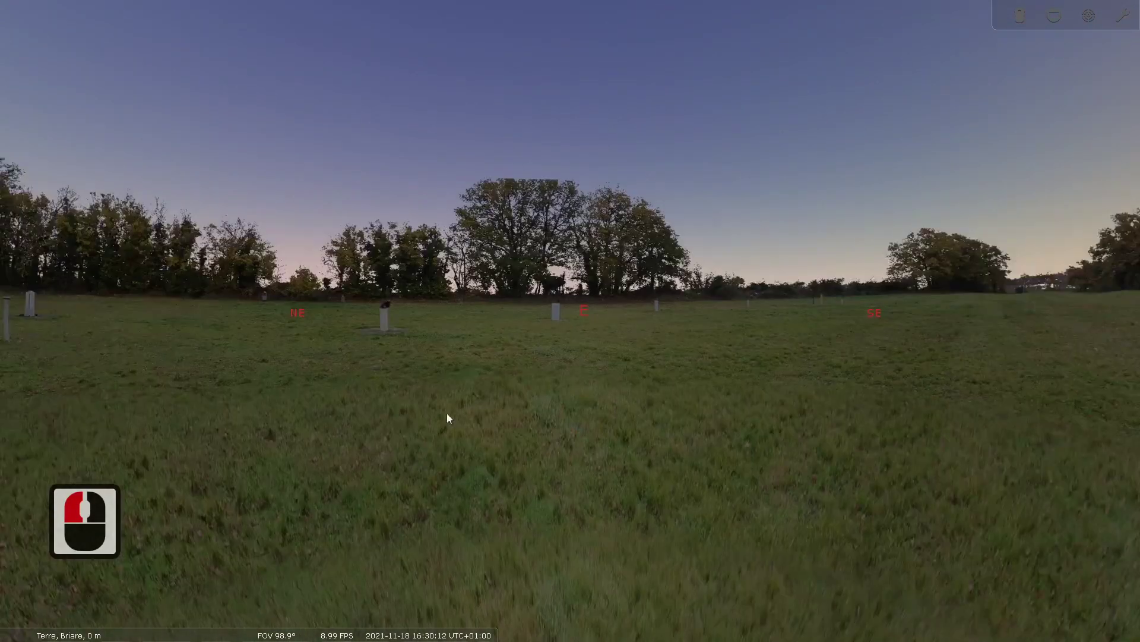
pyautogui.moveTo(606, 415); pyautogui.dragTo(507, 443)
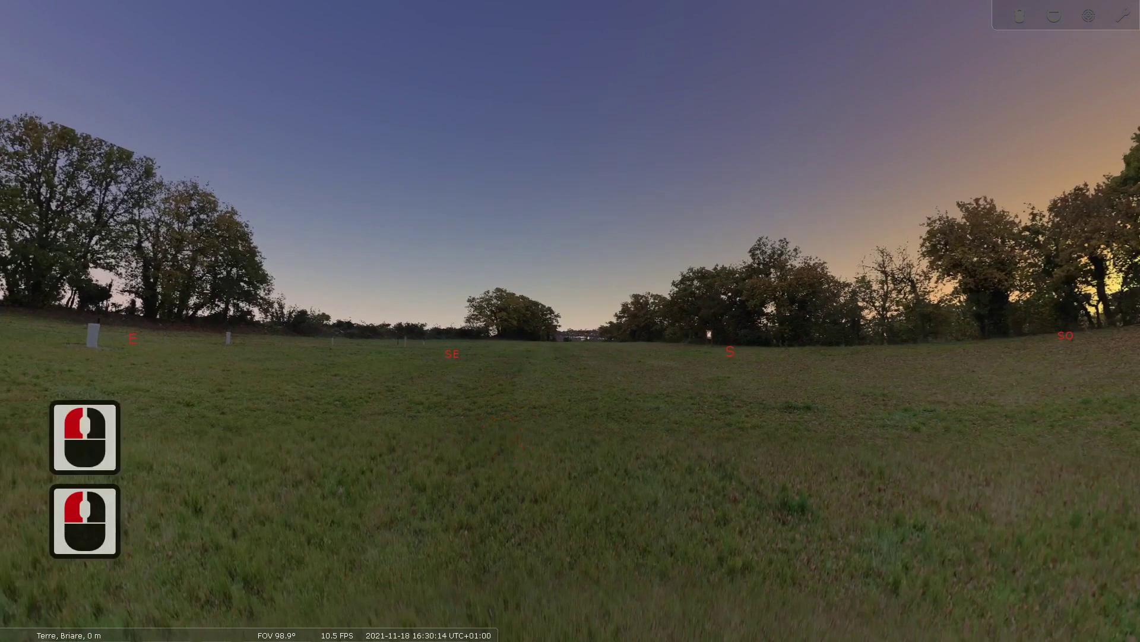
# Accelerate time to bring the landscape into night, viewing the southwestern and southeastern sky
pyautogui.click(458, 634)
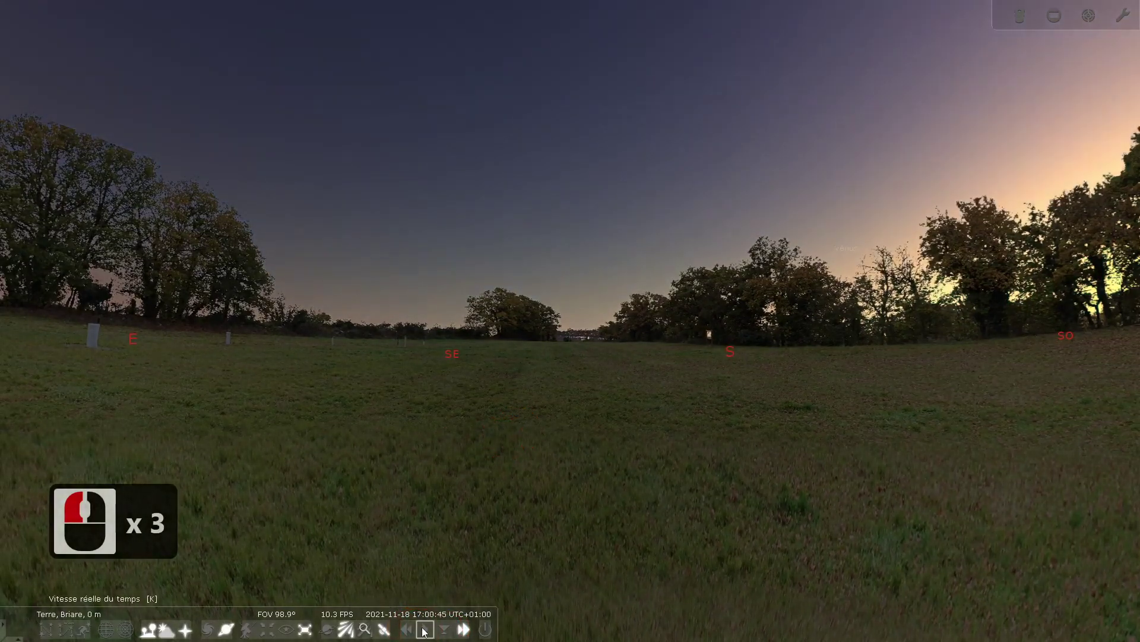
pyautogui.moveTo(901, 331); pyautogui.dragTo(670, 311)
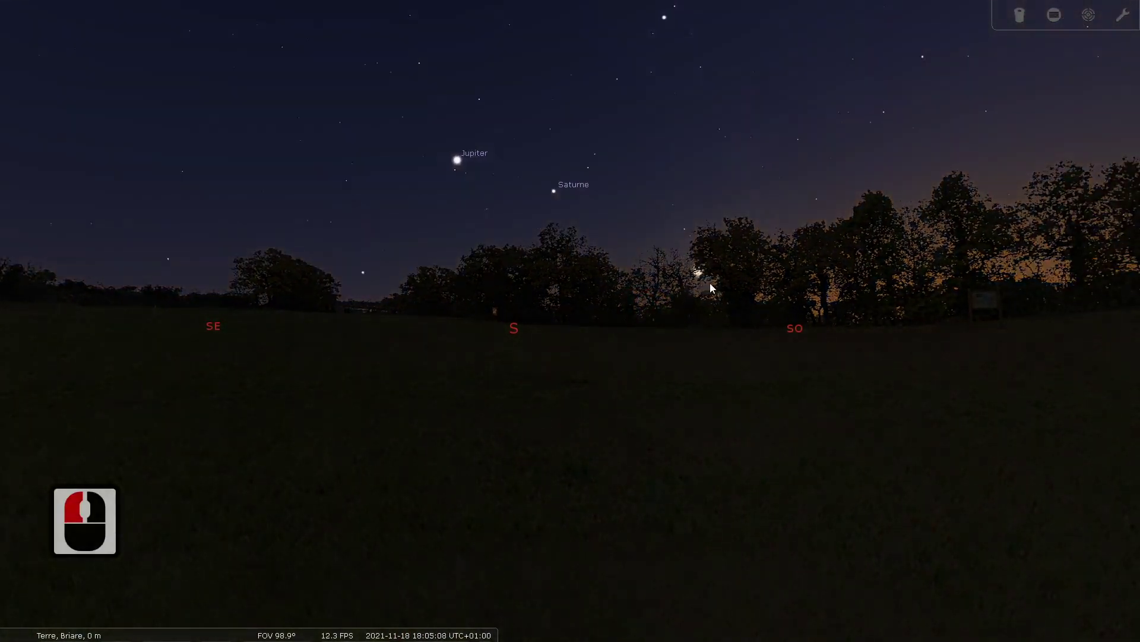
pyautogui.moveTo(425, 627)
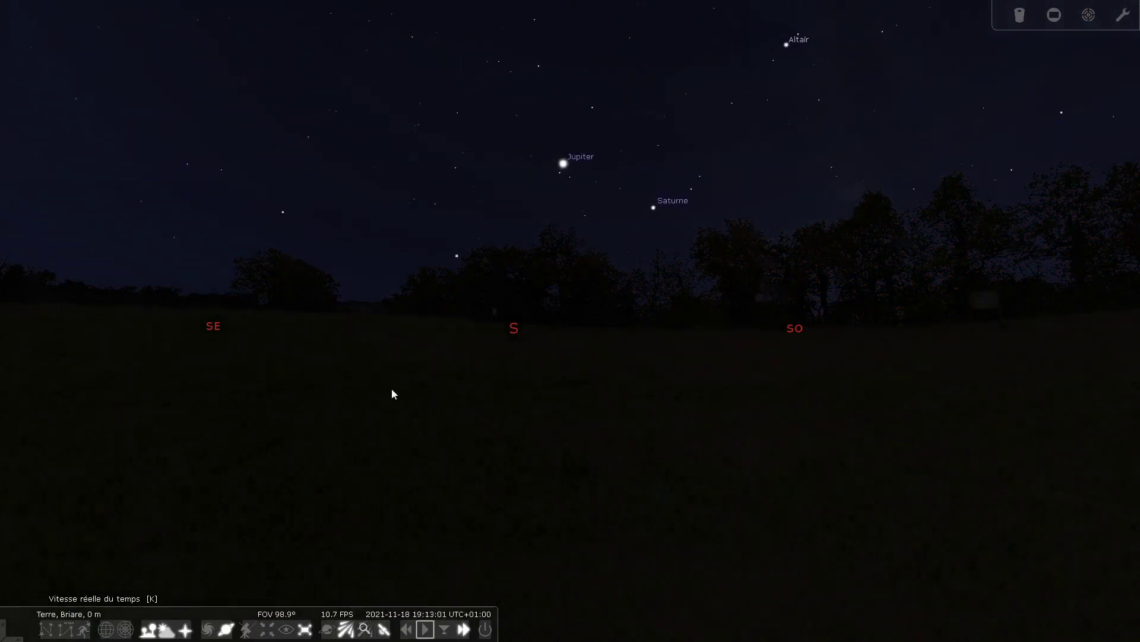
pyautogui.moveTo(392, 394); pyautogui.dragTo(703, 440)
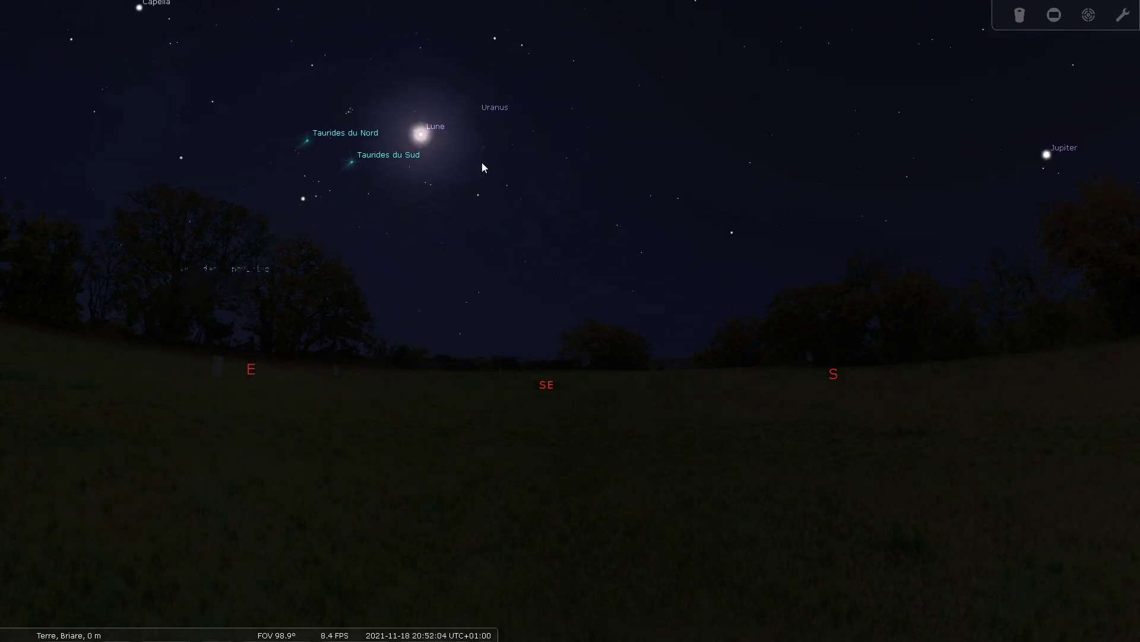
# Look around the night landscape, examining the stars above the observatory domes and the tree lines on every side
pyautogui.click(495, 429)
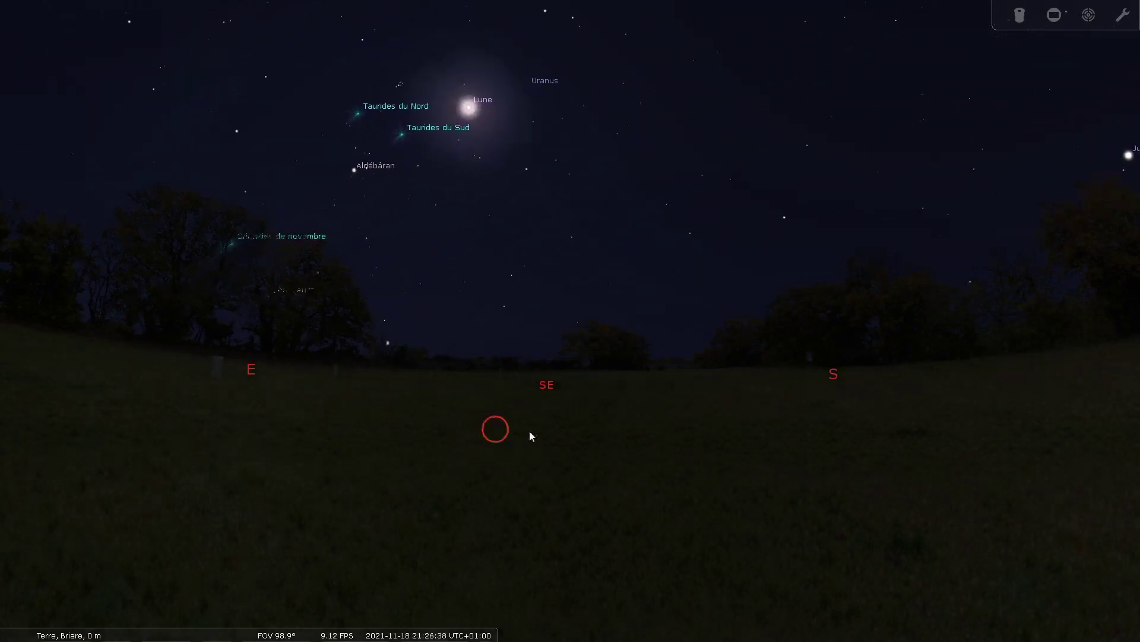
pyautogui.moveTo(530, 430); pyautogui.dragTo(761, 476)
pyautogui.moveTo(333, 486); pyautogui.dragTo(805, 469)
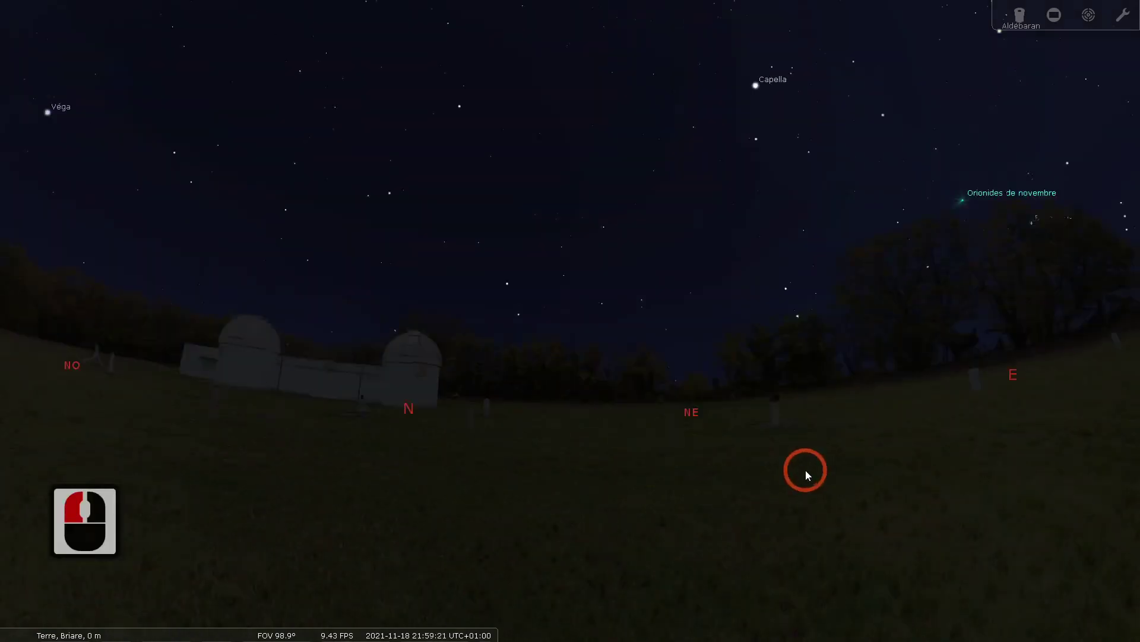
pyautogui.moveTo(454, 459); pyautogui.dragTo(369, 387)
pyautogui.moveTo(858, 440); pyautogui.dragTo(386, 395)
pyautogui.moveTo(829, 405); pyautogui.dragTo(326, 386)
pyautogui.moveTo(554, 375); pyautogui.dragTo(372, 450)
pyautogui.moveTo(524, 412); pyautogui.dragTo(472, 477)
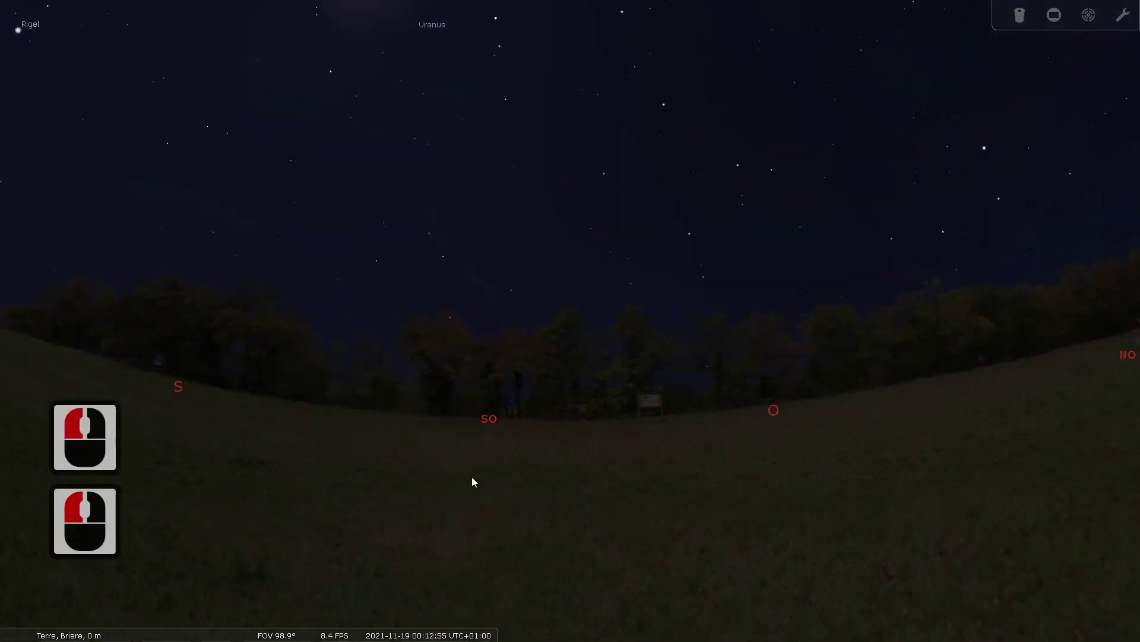
# Reset time to real speed and accelerate it again through the night above the southwestern horizon
pyautogui.click(428, 631)
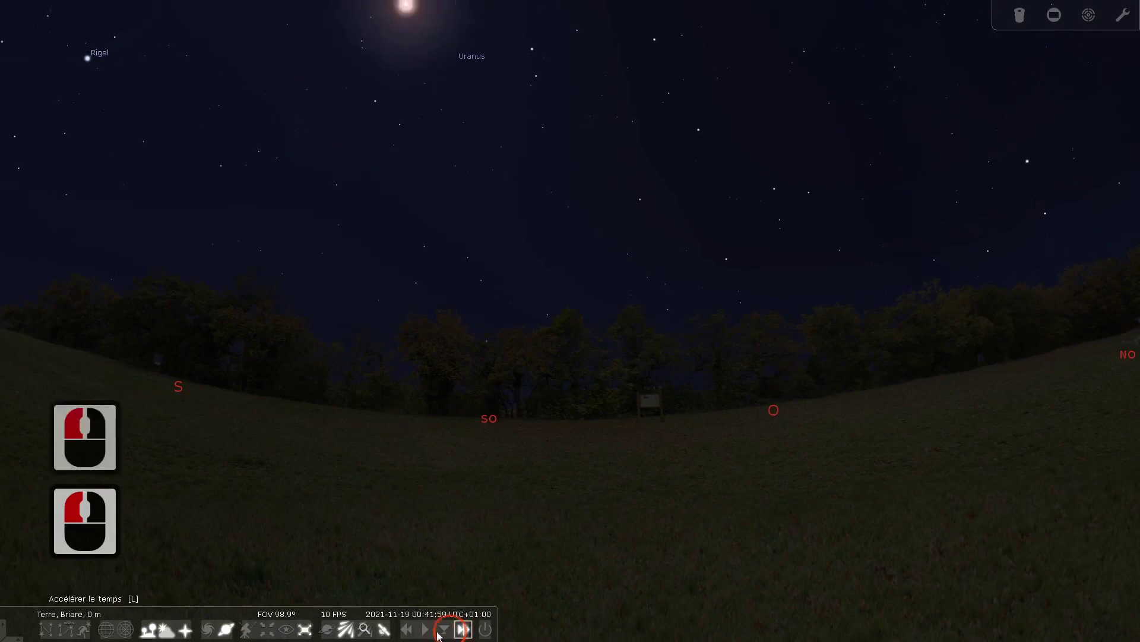
pyautogui.doubleClick(428, 631)
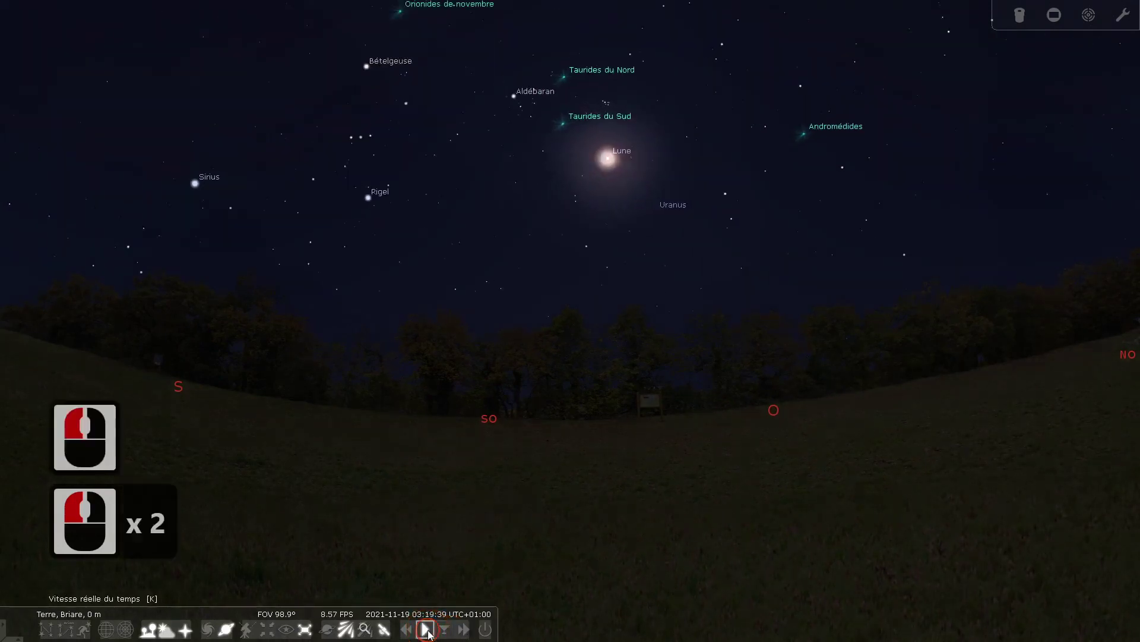
pyautogui.click(463, 630)
pyautogui.doubleClick(464, 630)
pyautogui.click(463, 629)
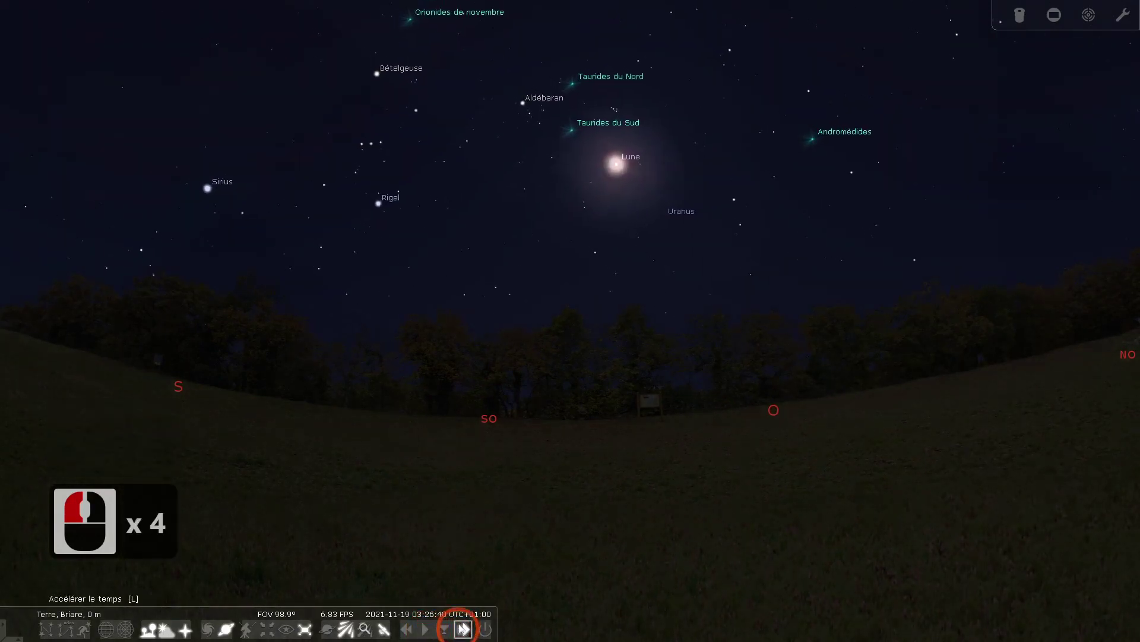
# Follow the Moon over the southwestern trees and turn the view southeast to watch the sunrise over the landscape
pyautogui.moveTo(454, 511); pyautogui.dragTo(448, 465)
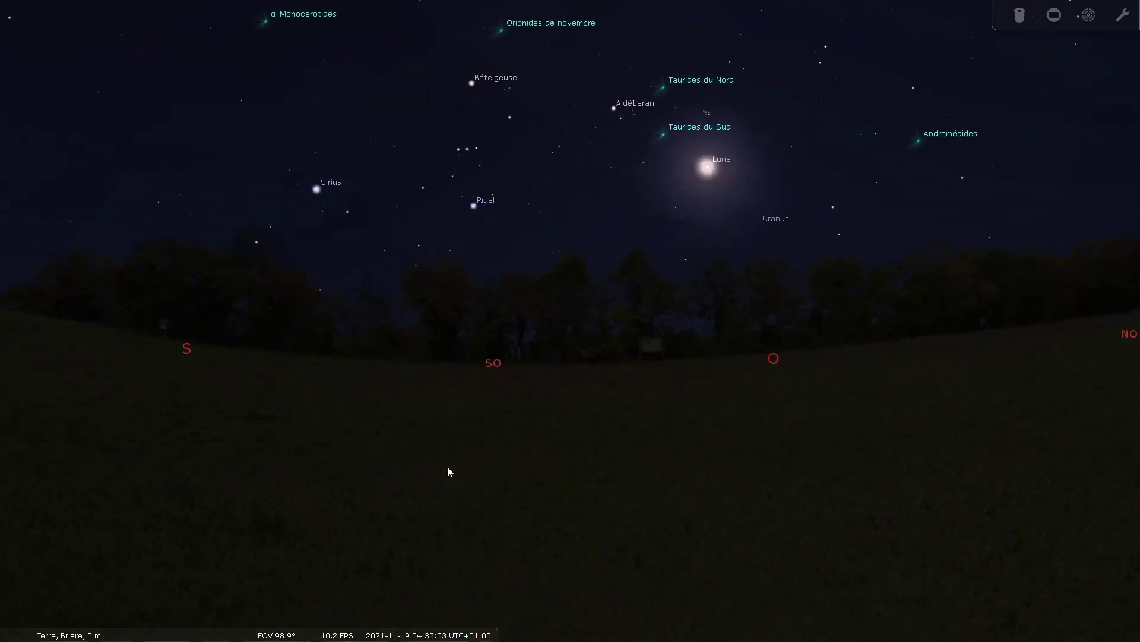
pyautogui.click(433, 469)
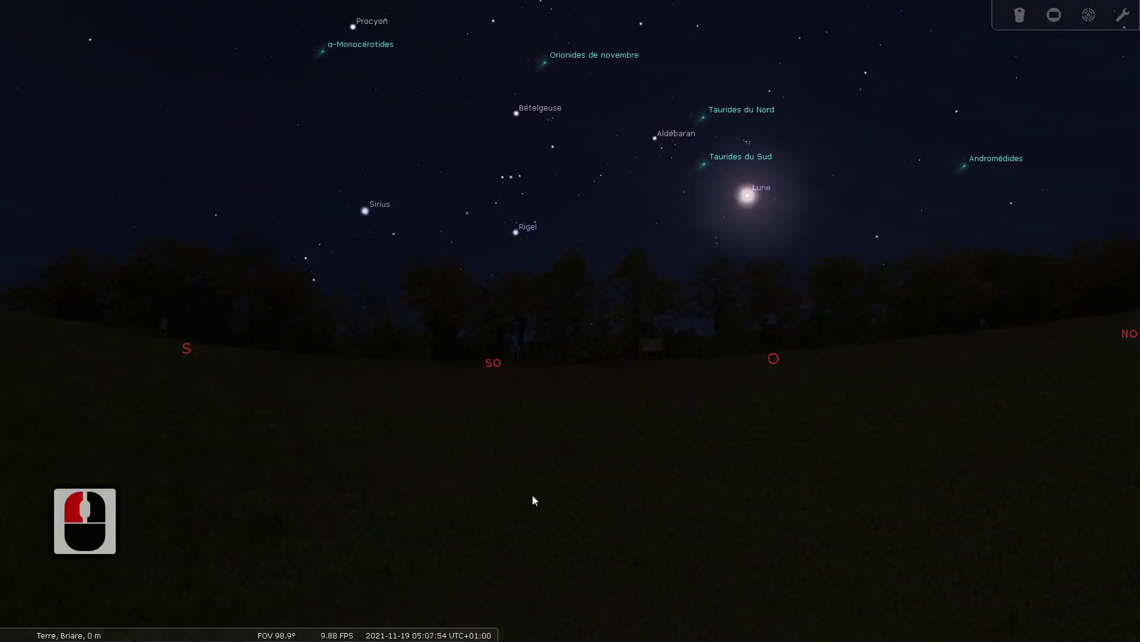
pyautogui.click(397, 474)
pyautogui.moveTo(416, 462); pyautogui.dragTo(867, 458)
pyautogui.click(479, 446)
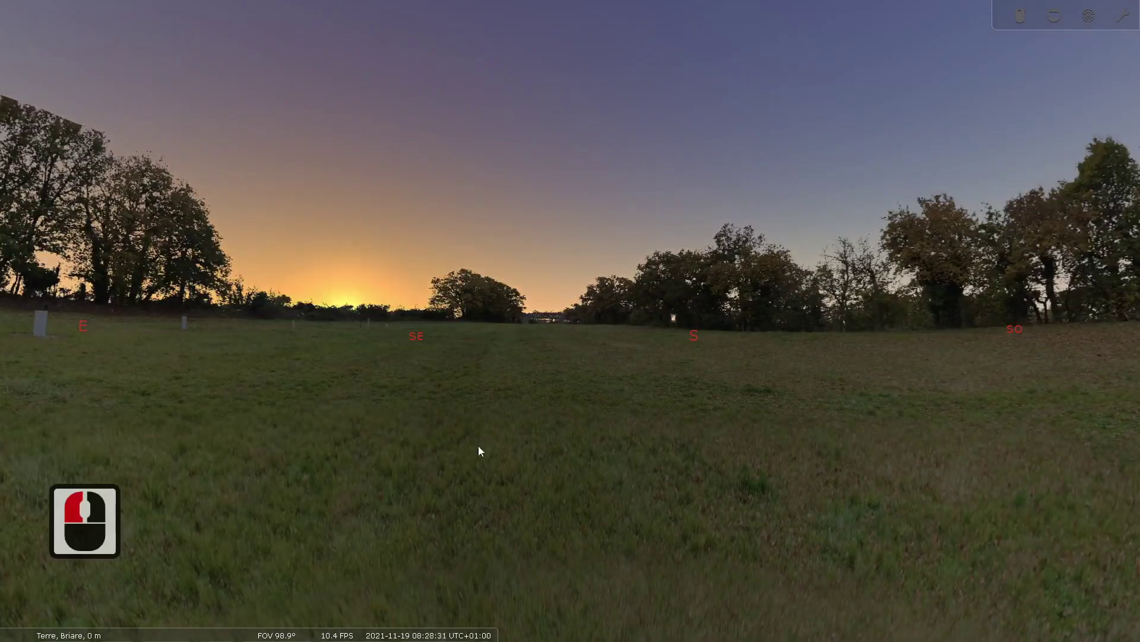
pyautogui.moveTo(419, 445); pyautogui.dragTo(501, 425)
pyautogui.click(503, 423)
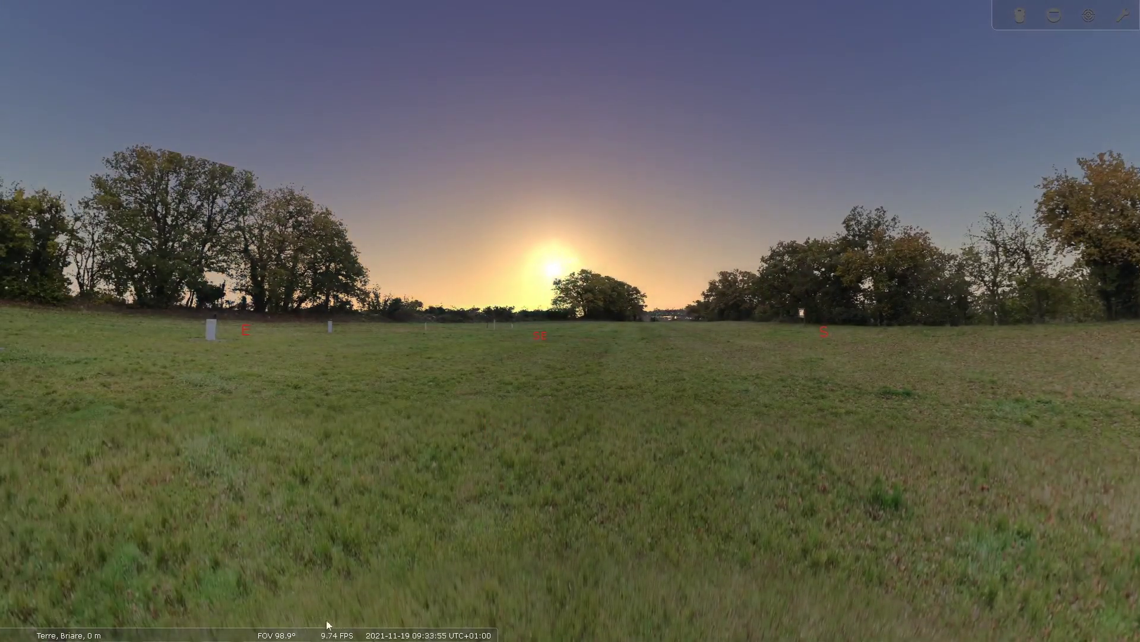
# Leave full-screen display, switch to OBS and make the video capture device source visible
pyautogui.click(310, 632)
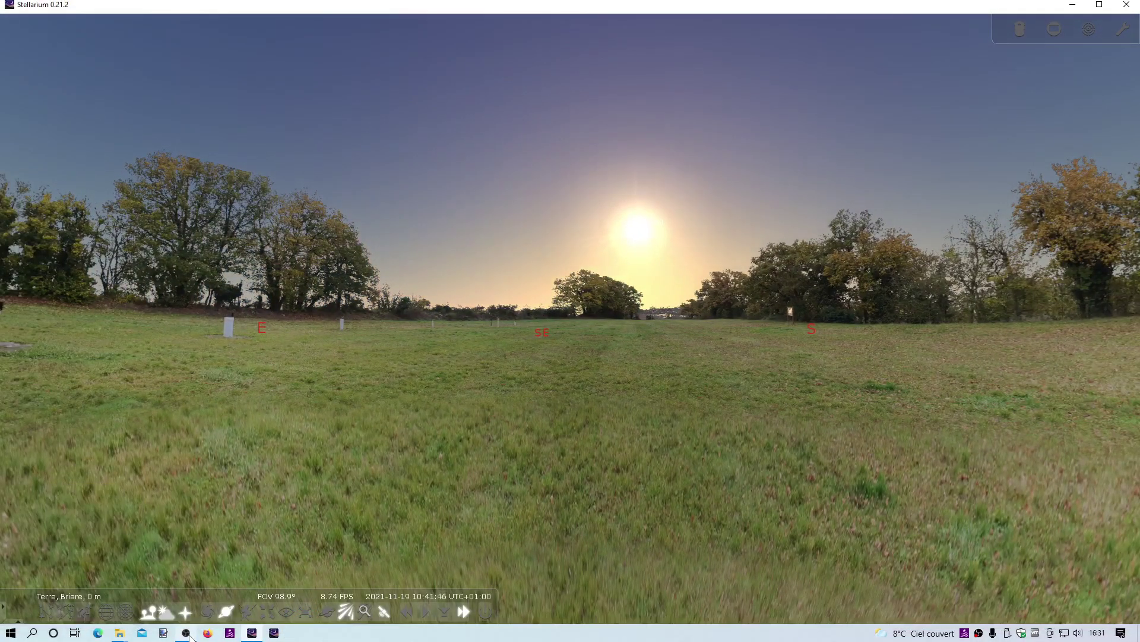
pyautogui.moveTo(190, 637)
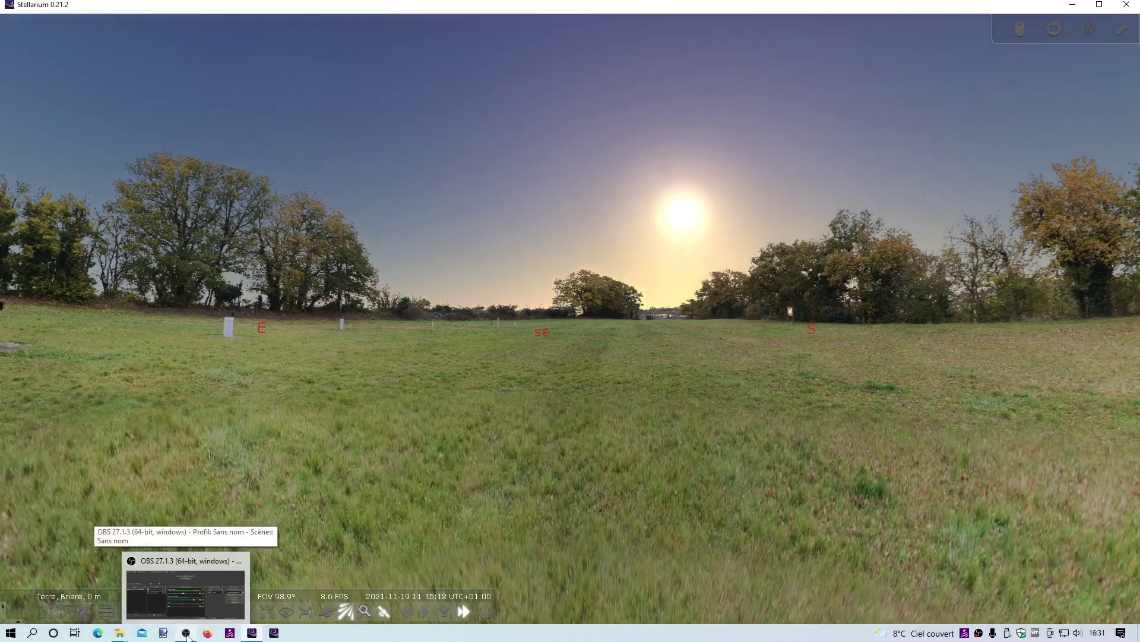
pyautogui.click(187, 635)
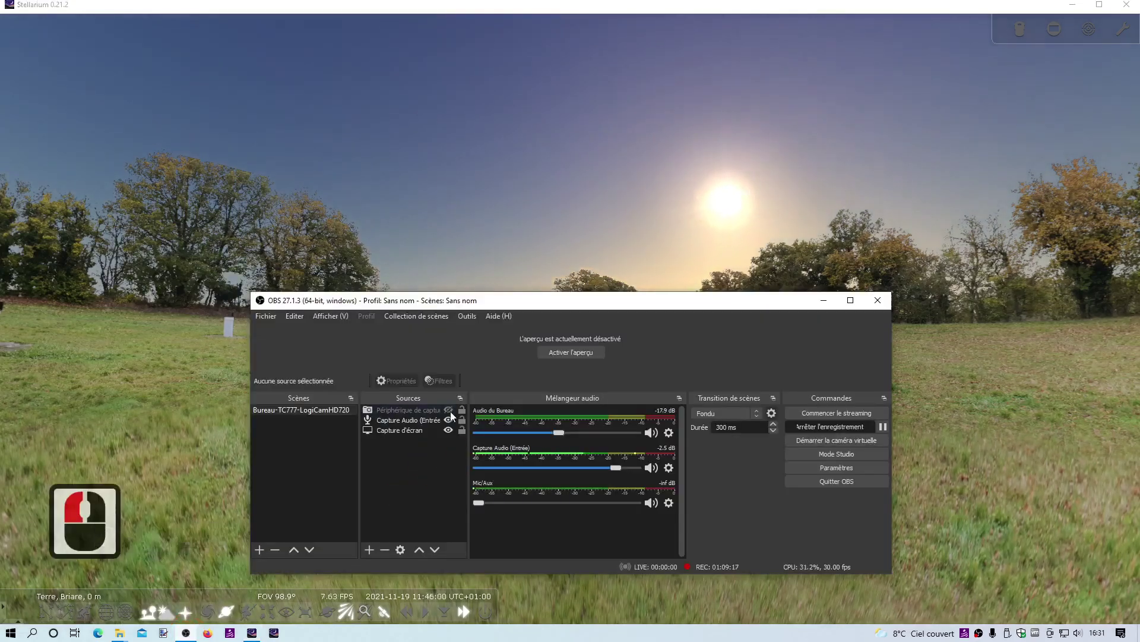
pyautogui.click(486, 395)
pyautogui.click(728, 323)
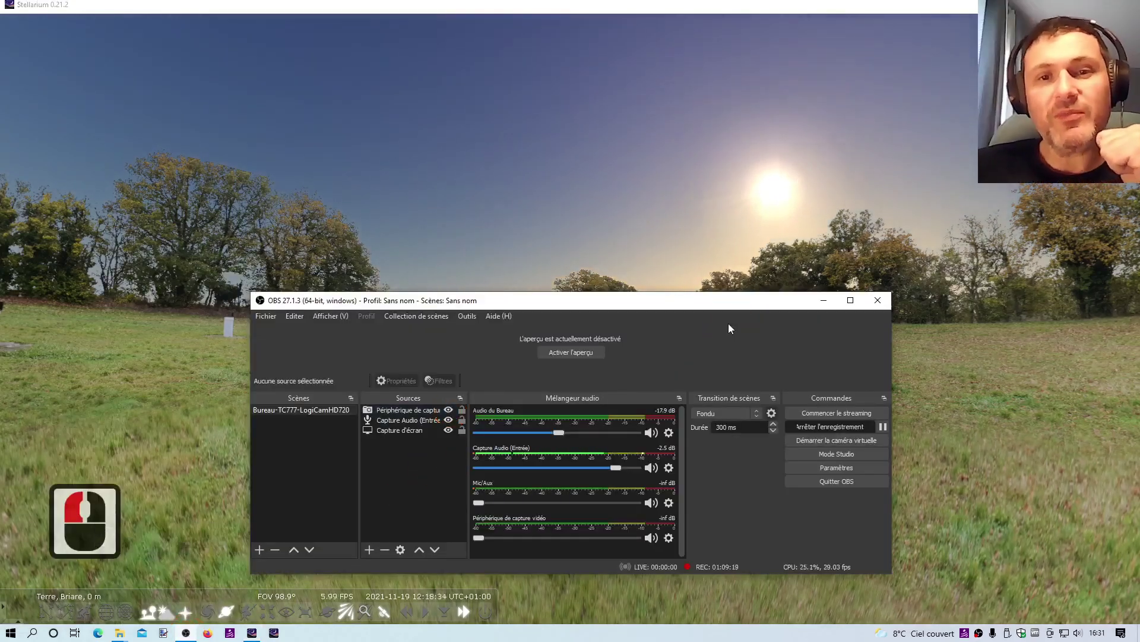